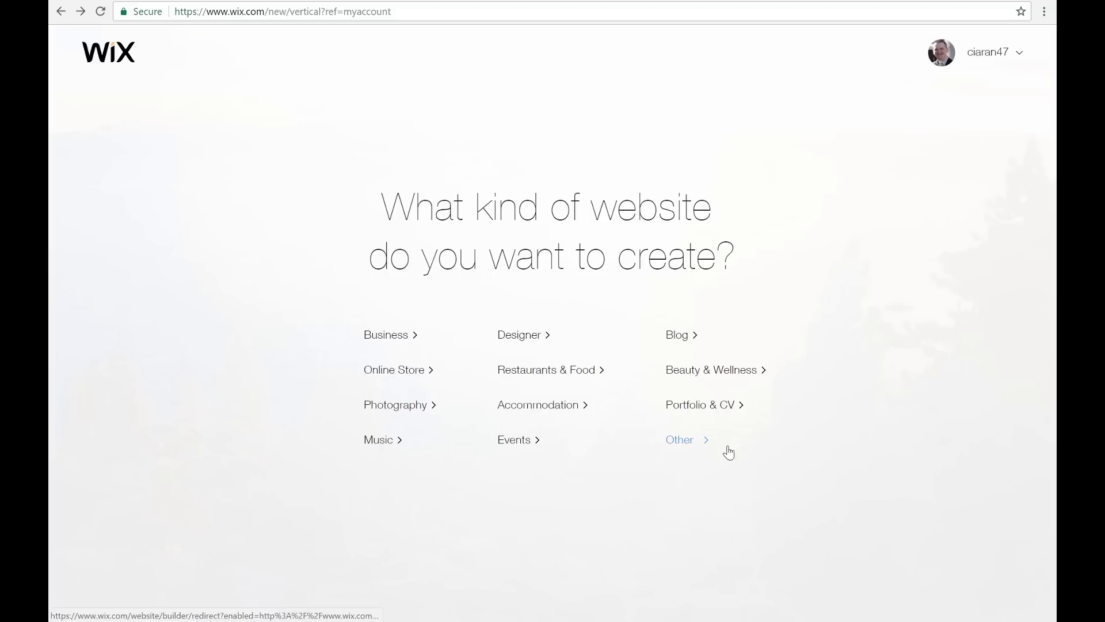
Choose Other as the kind of website and start creating it with the Wix Editor.
click(674, 451)
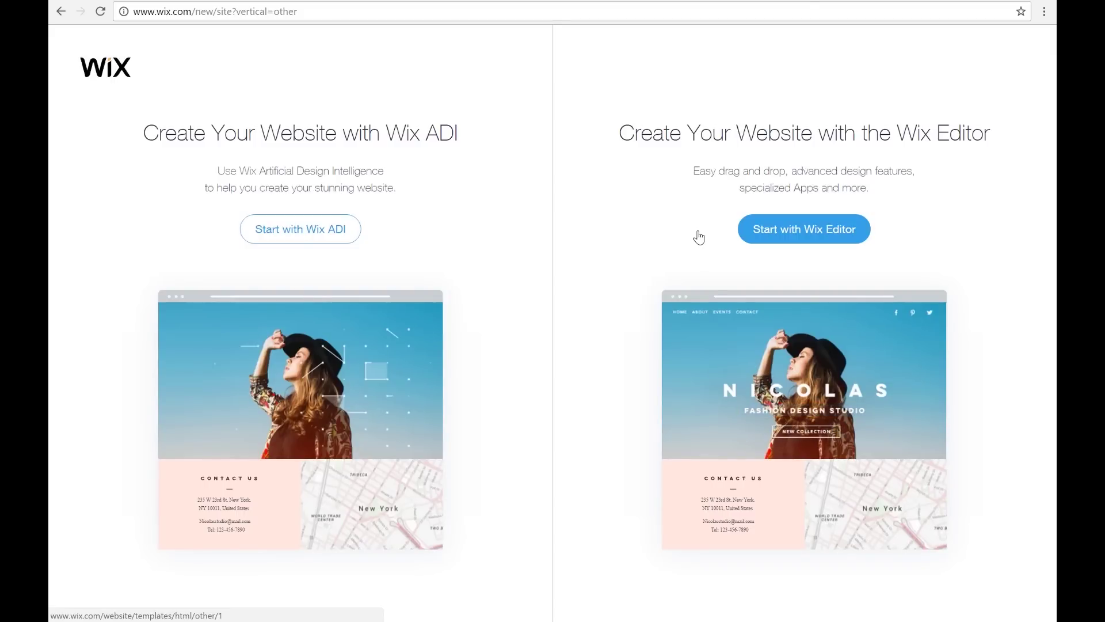
click(799, 229)
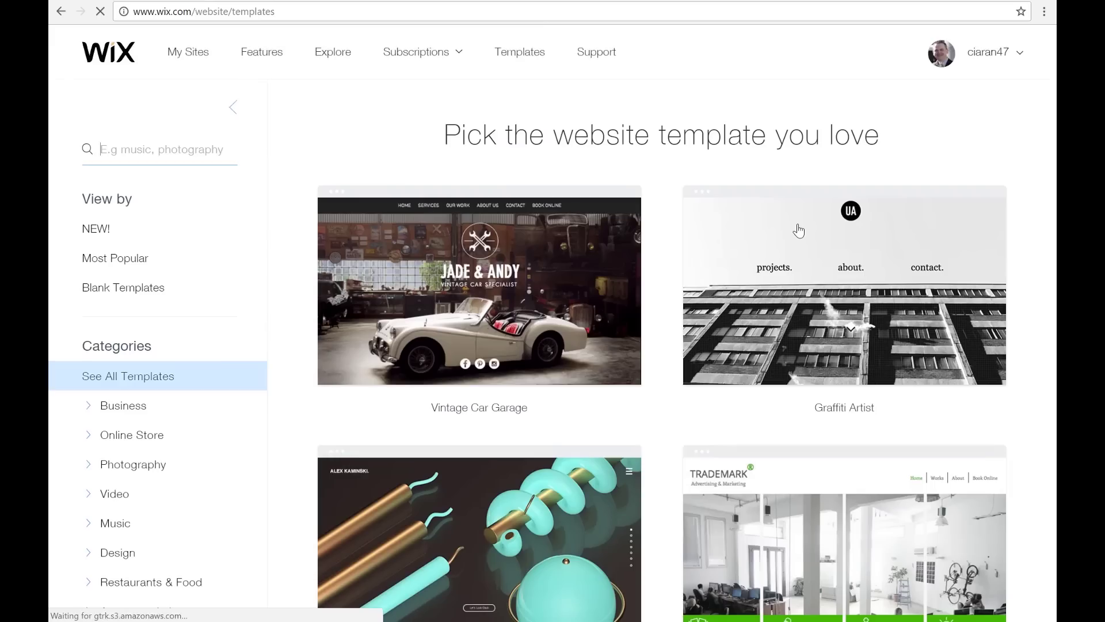
Look through the first page of website templates and the template categories.
scroll(677, 207, down, 3)
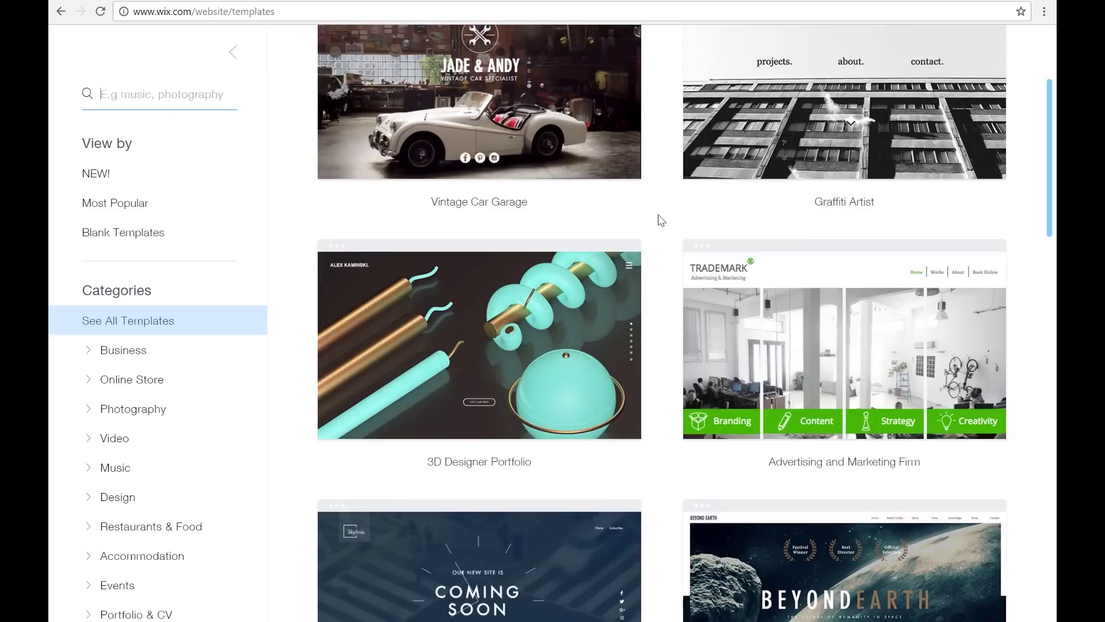
scroll(658, 214, up, 3)
scroll(658, 214, down, 11)
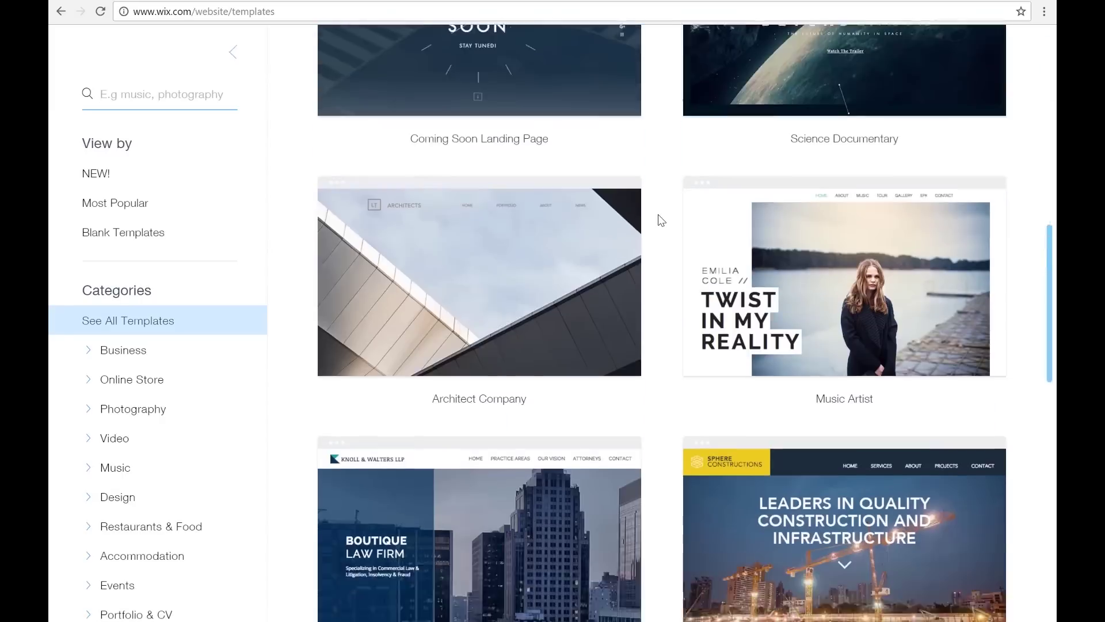
scroll(658, 214, down, 10)
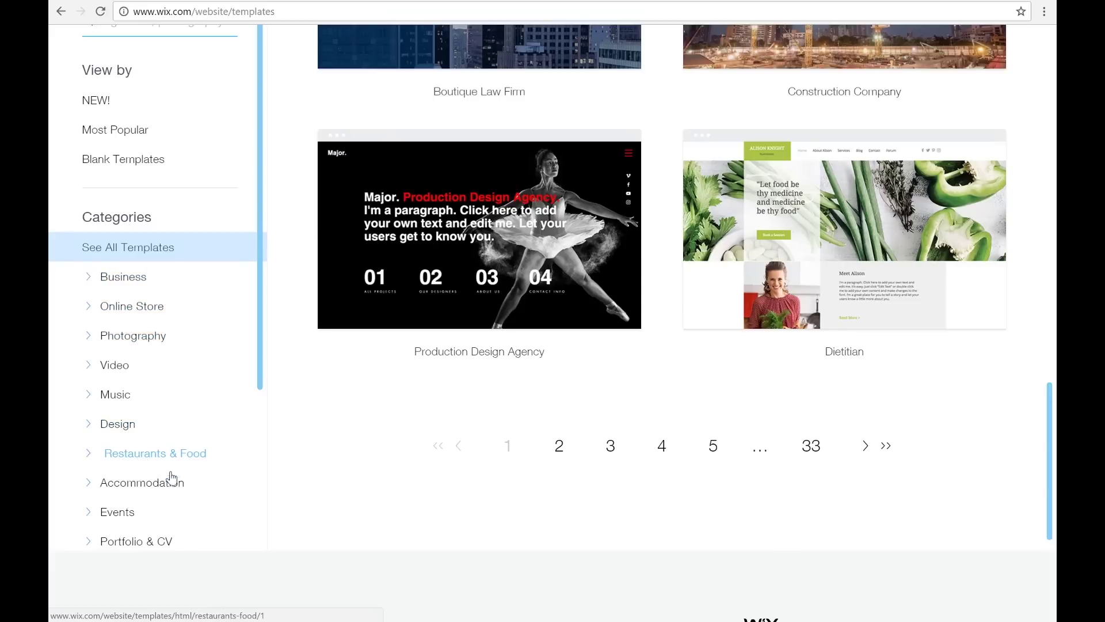
mouse_move(467, 289)
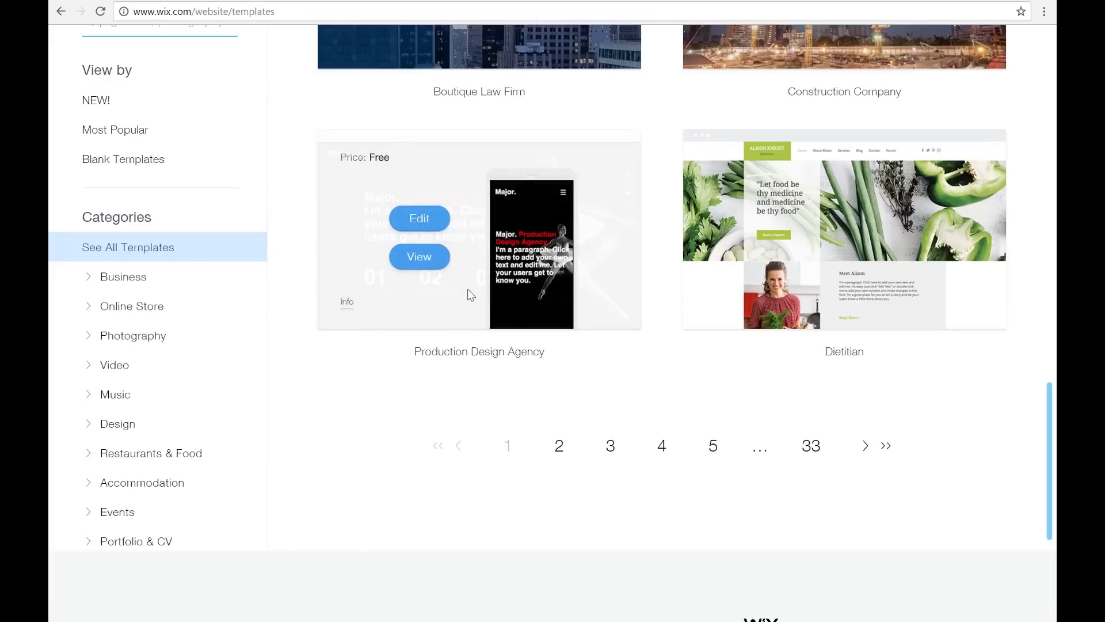
scroll(662, 172, up, 15)
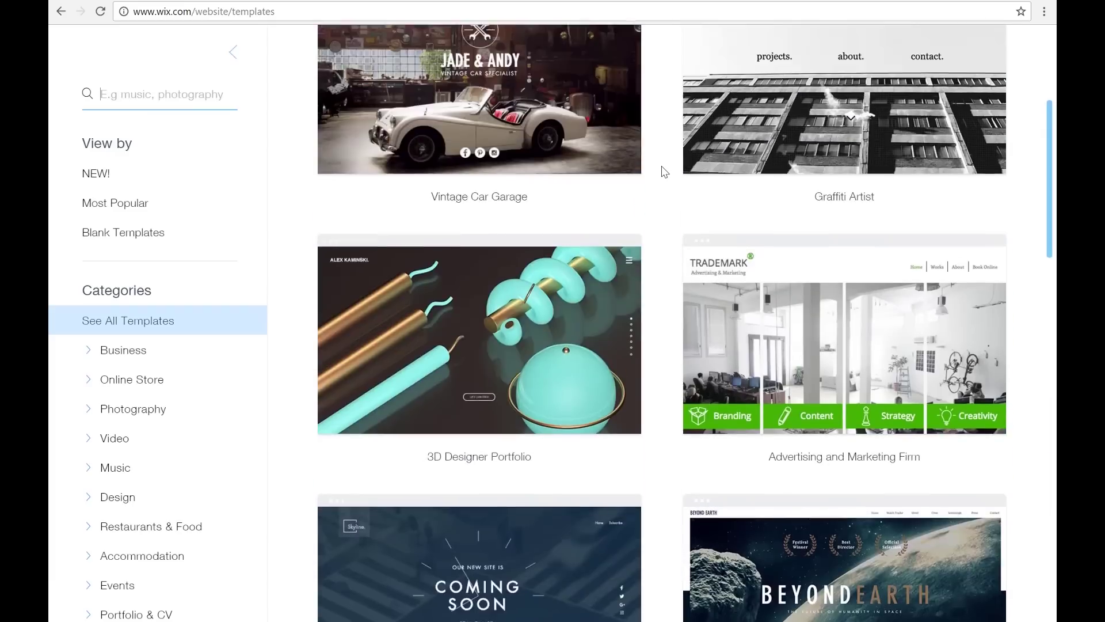
Open the Start from Scratch design from the blank templates for editing.
click(115, 239)
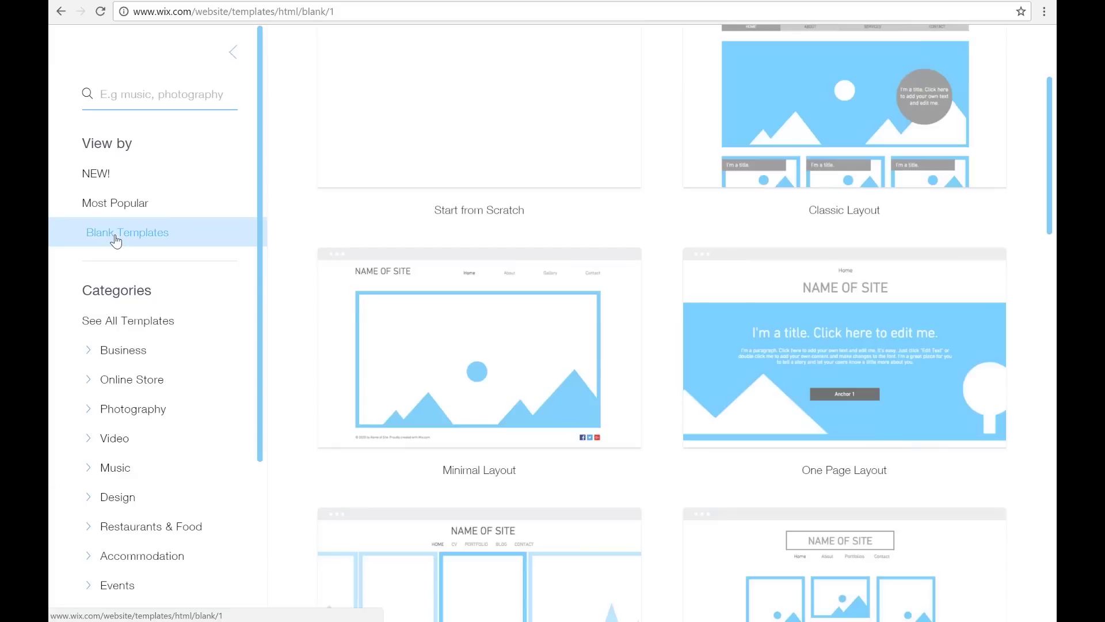
mouse_move(496, 101)
scroll(495, 102, up, 1)
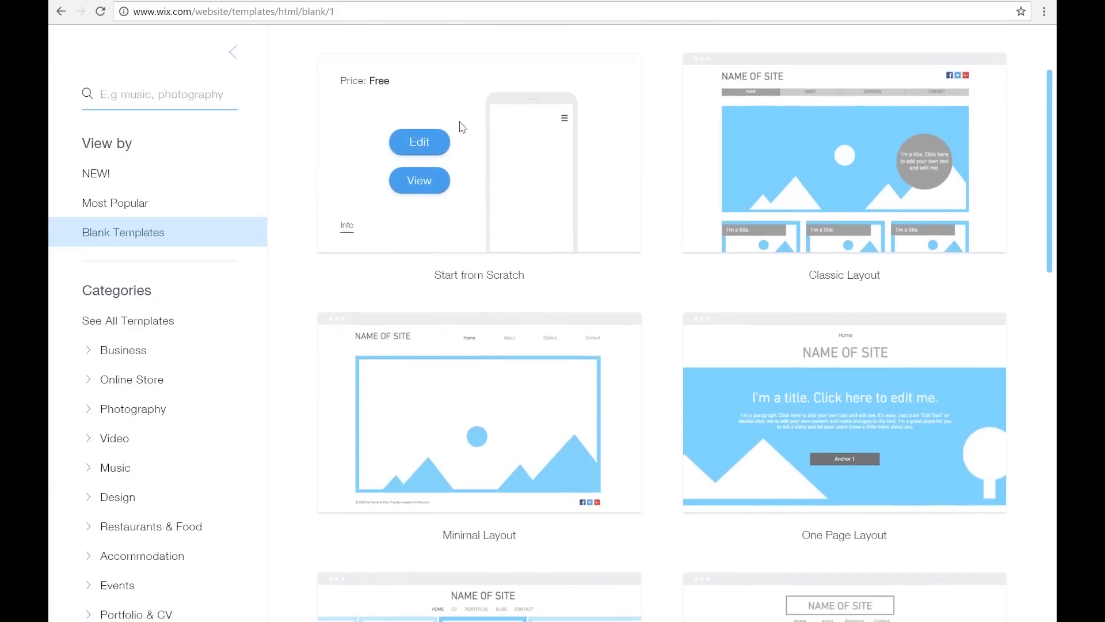
click(418, 148)
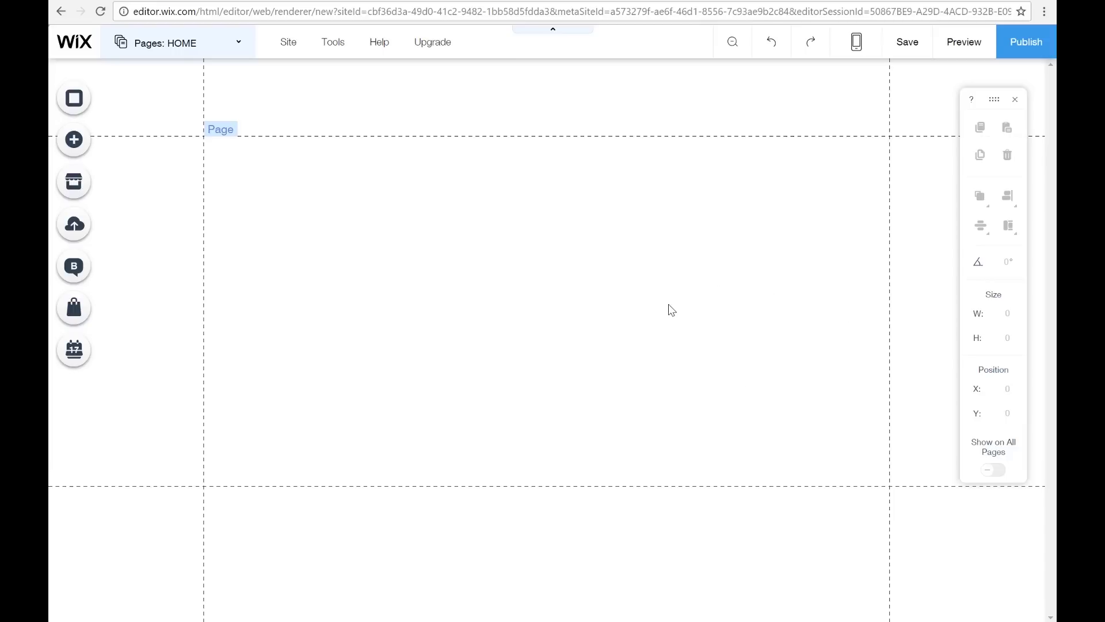
Look over the element types that can be added and the Free Apps category of the App Market.
click(81, 145)
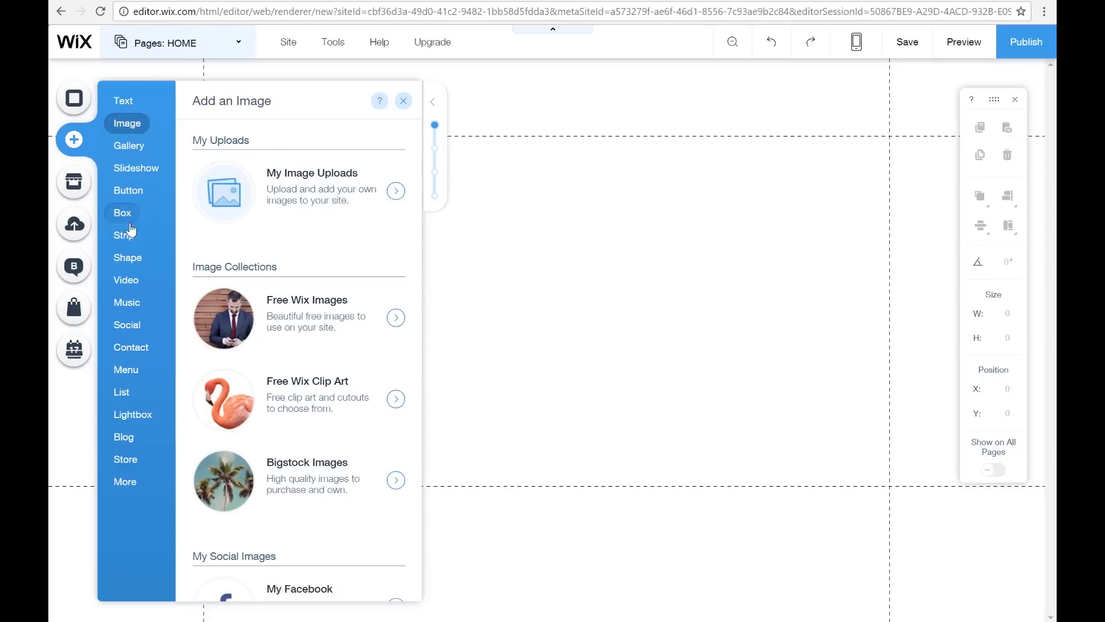
click(404, 104)
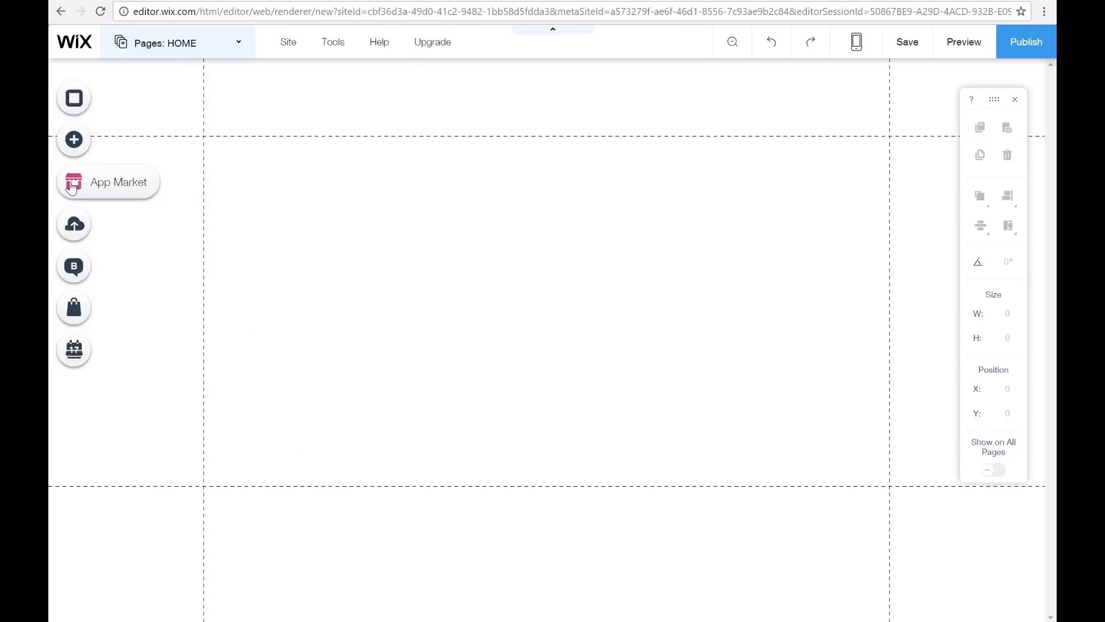
click(73, 182)
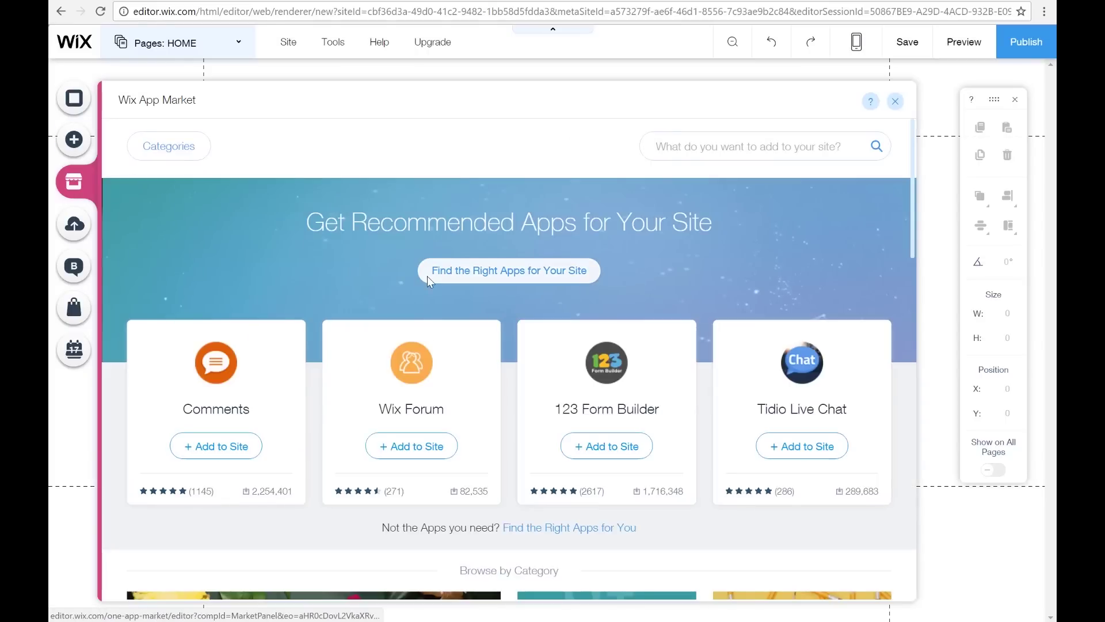
scroll(520, 465, down, 8)
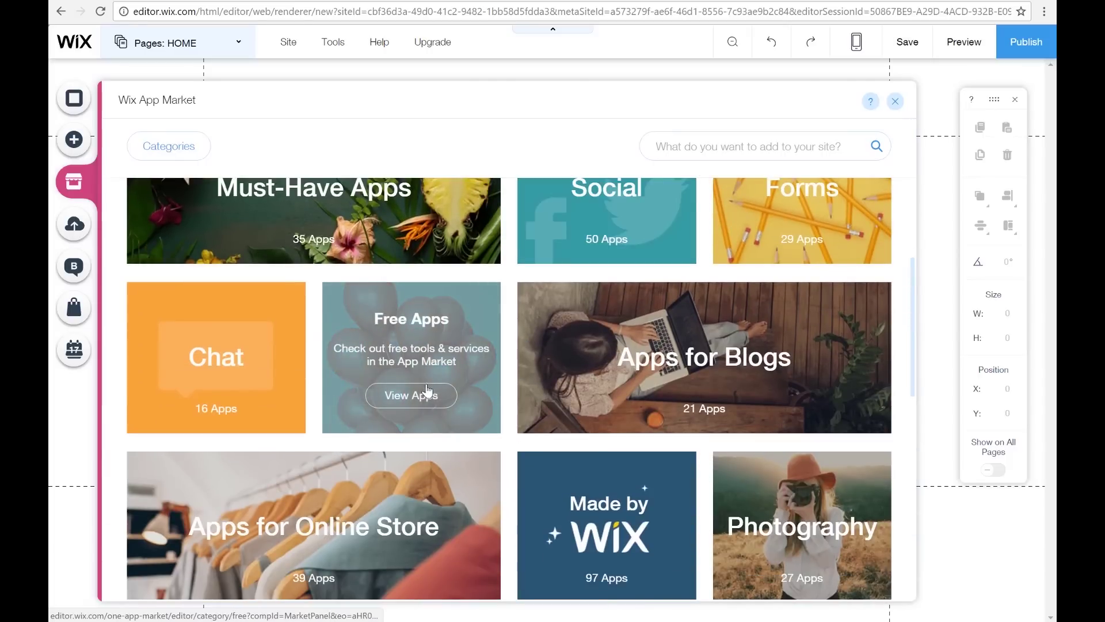
click(436, 401)
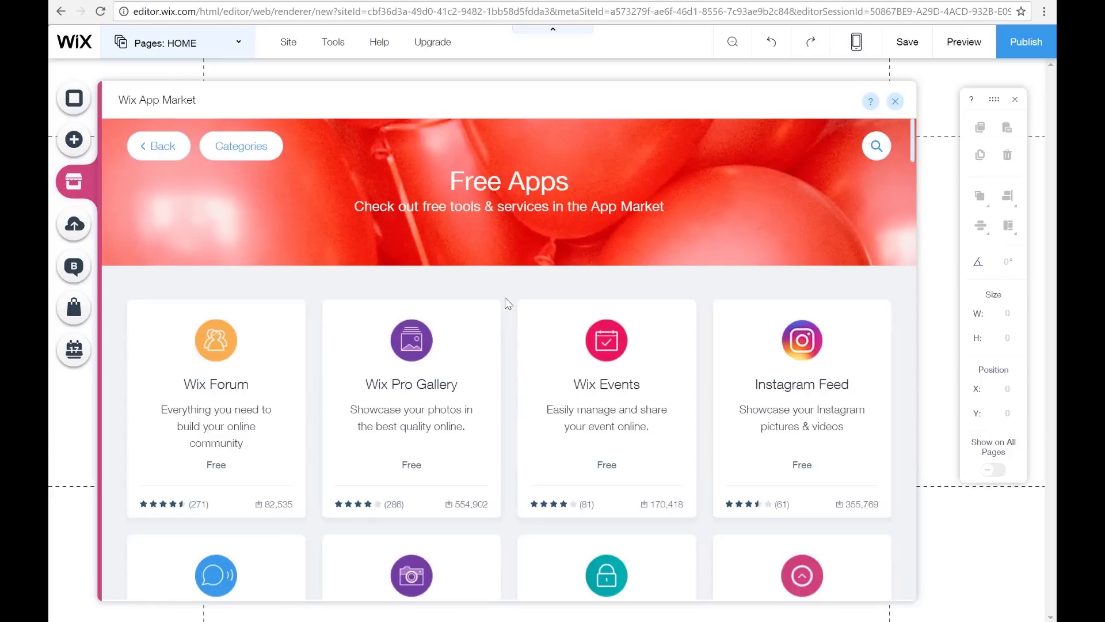
scroll(505, 297, down, 5)
click(895, 101)
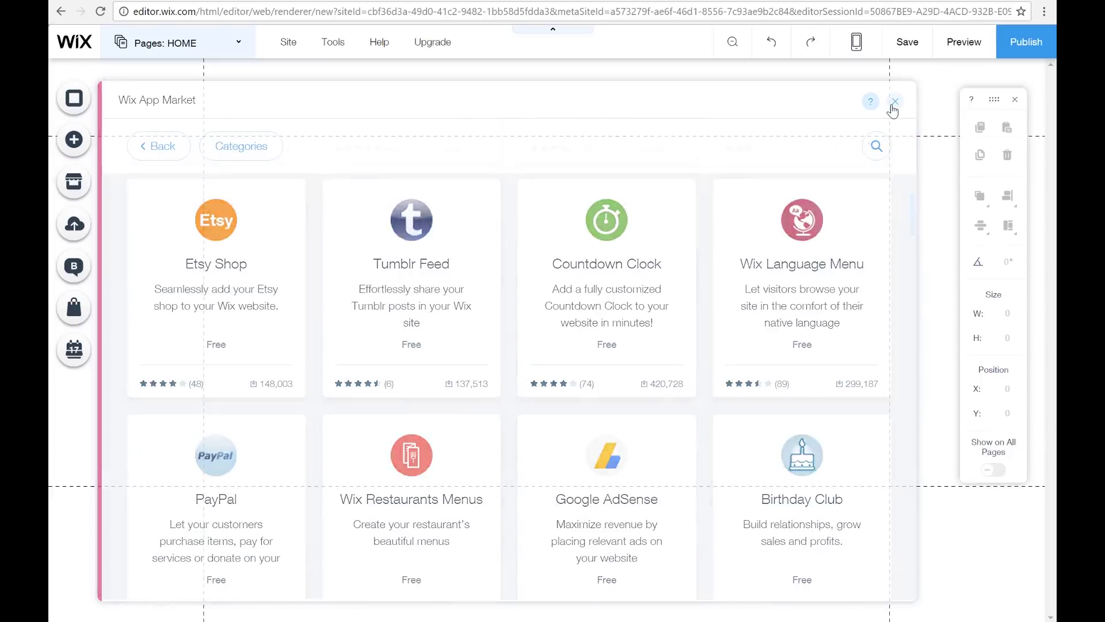
Look through the images in the site's uploaded media and close the uploads.
click(70, 238)
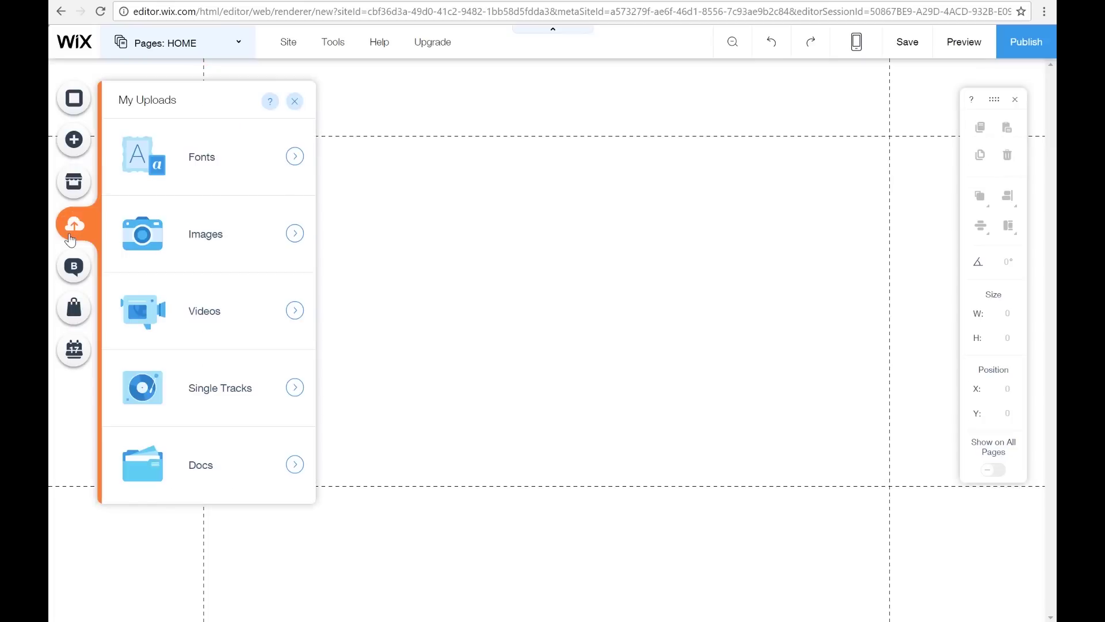
click(295, 234)
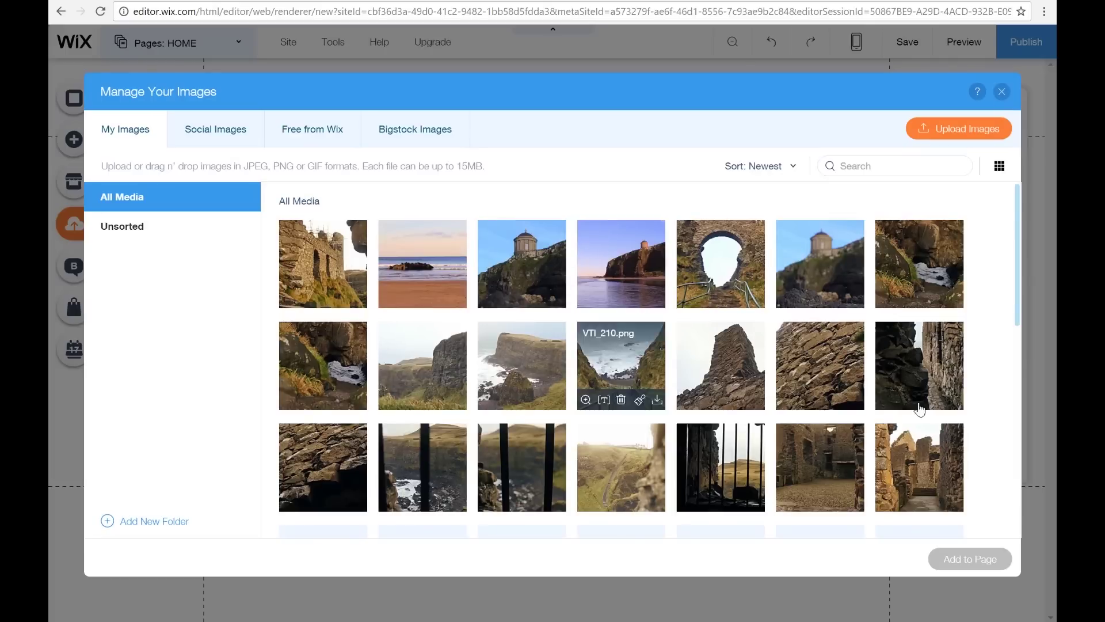
scroll(848, 309, down, 5)
scroll(848, 310, down, 3)
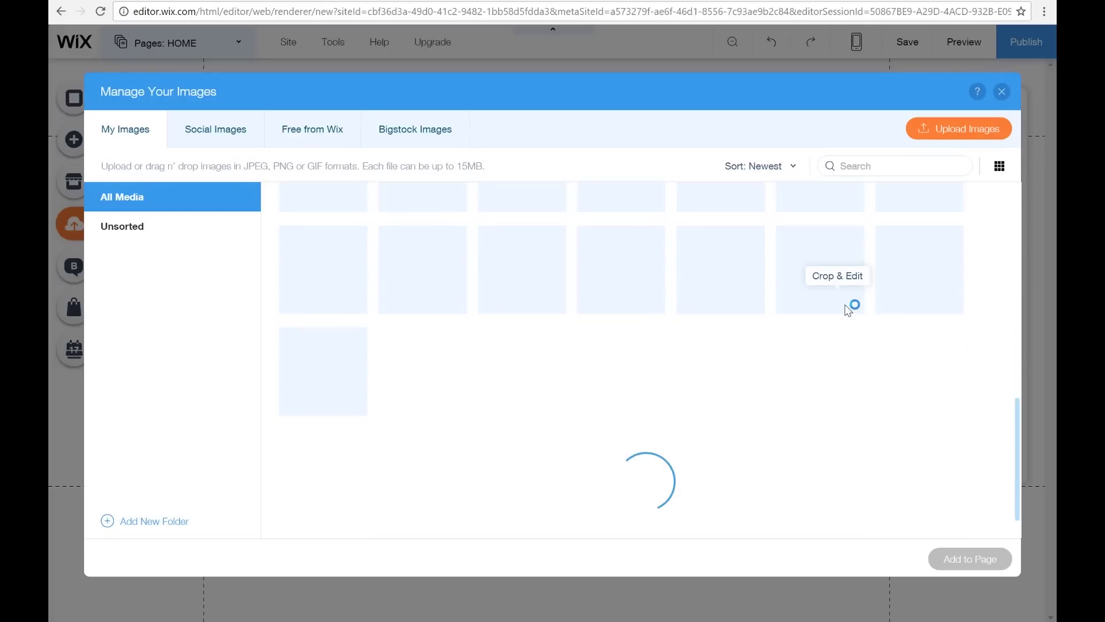
click(1000, 92)
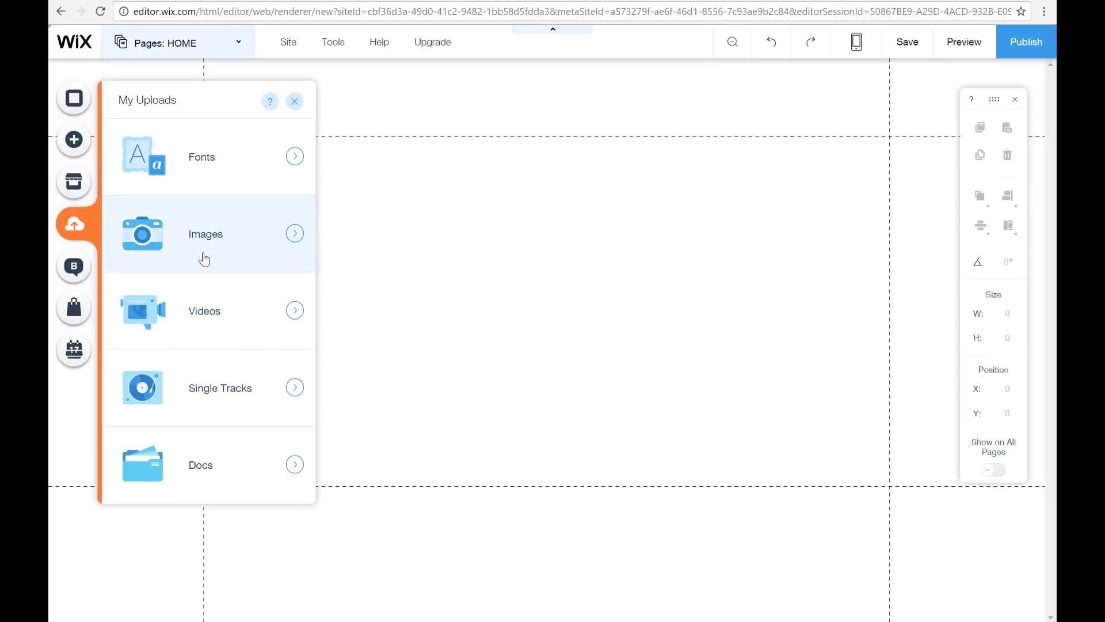
click(293, 102)
View the introductions to the blog, online store and bookings features without adding them.
click(80, 265)
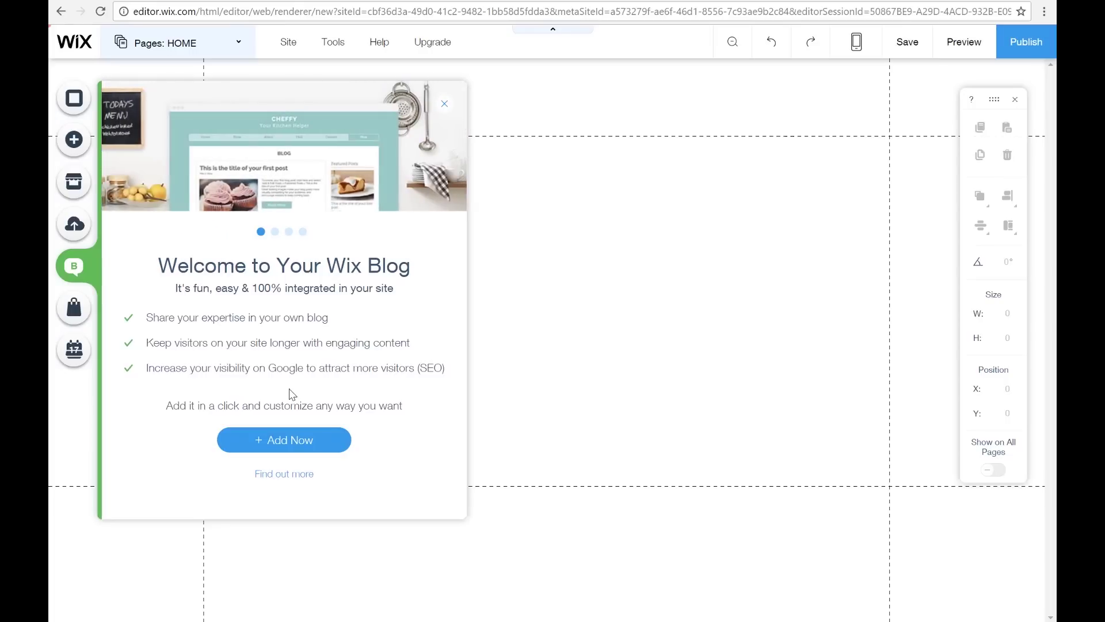
click(445, 104)
click(74, 311)
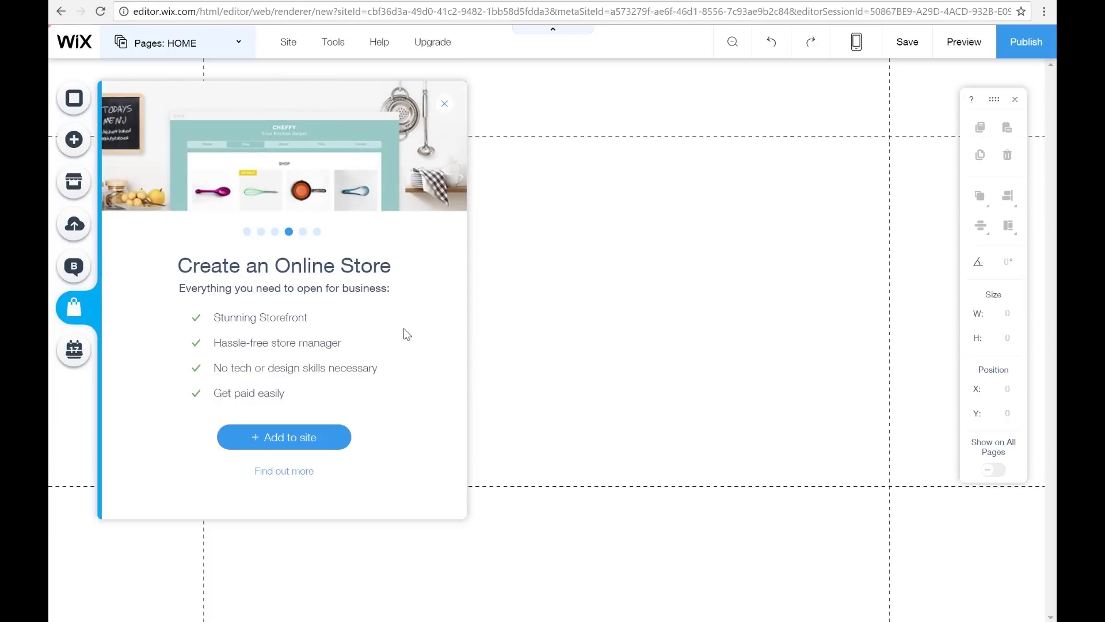
click(445, 105)
click(74, 355)
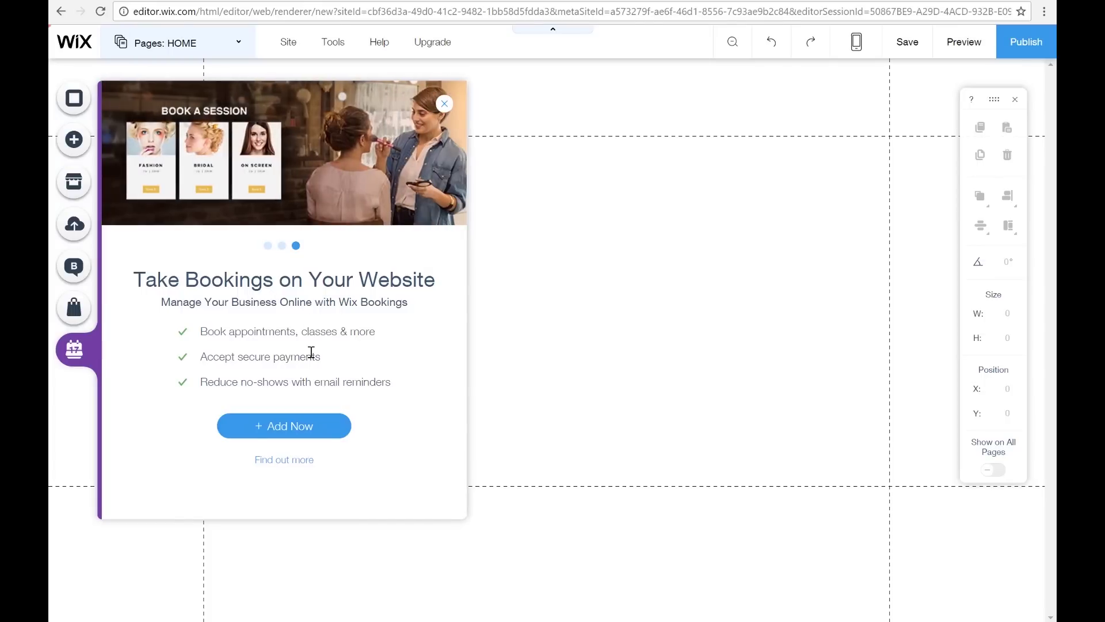
click(444, 104)
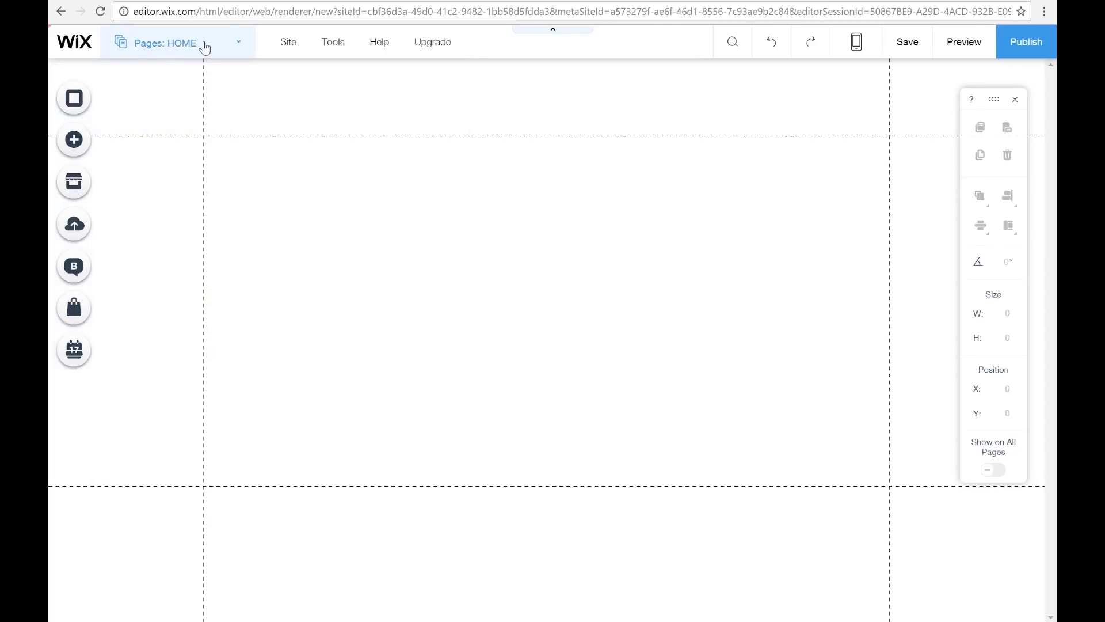
Delete the TOURS and CONTACT US pages from the site.
click(222, 45)
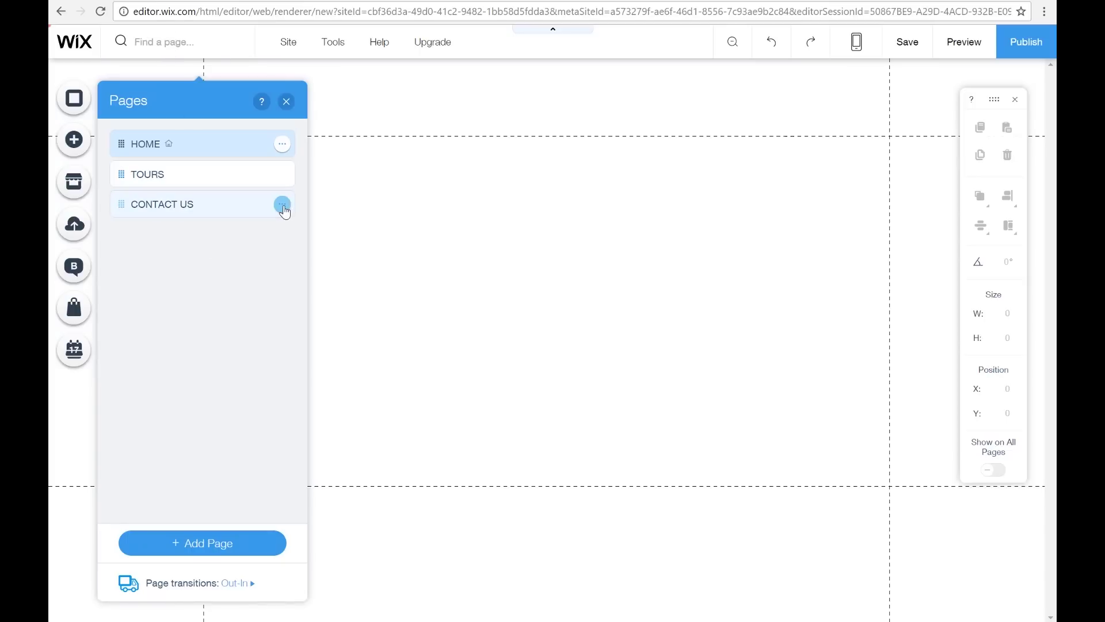
click(282, 206)
click(351, 401)
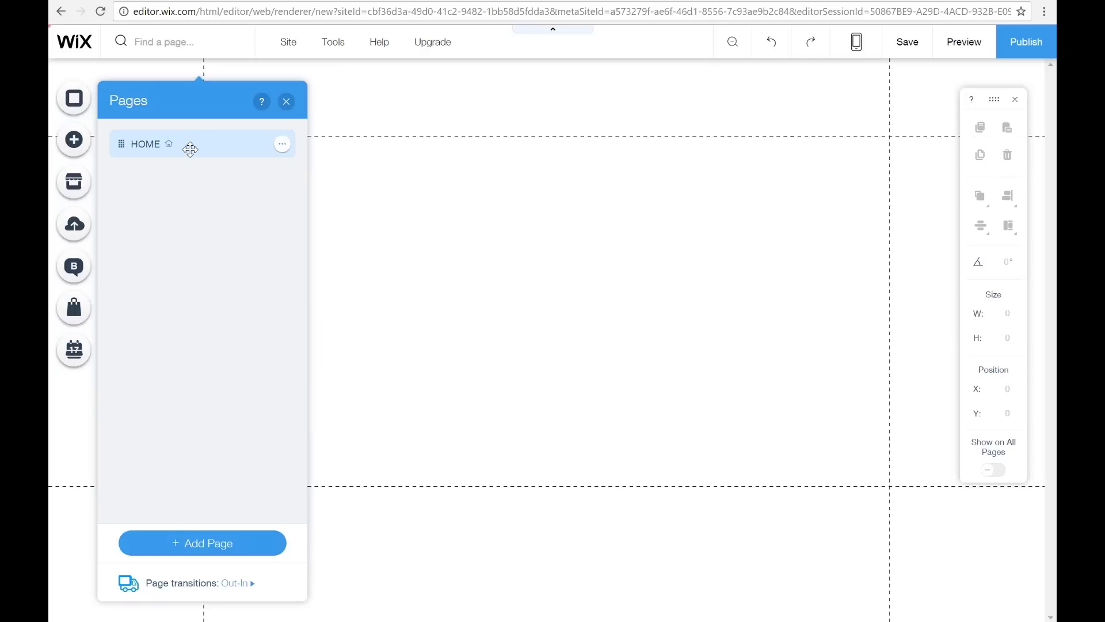
Examine the HOME page's settings, including page info, layouts, permissions and SEO, without changing anything.
click(283, 145)
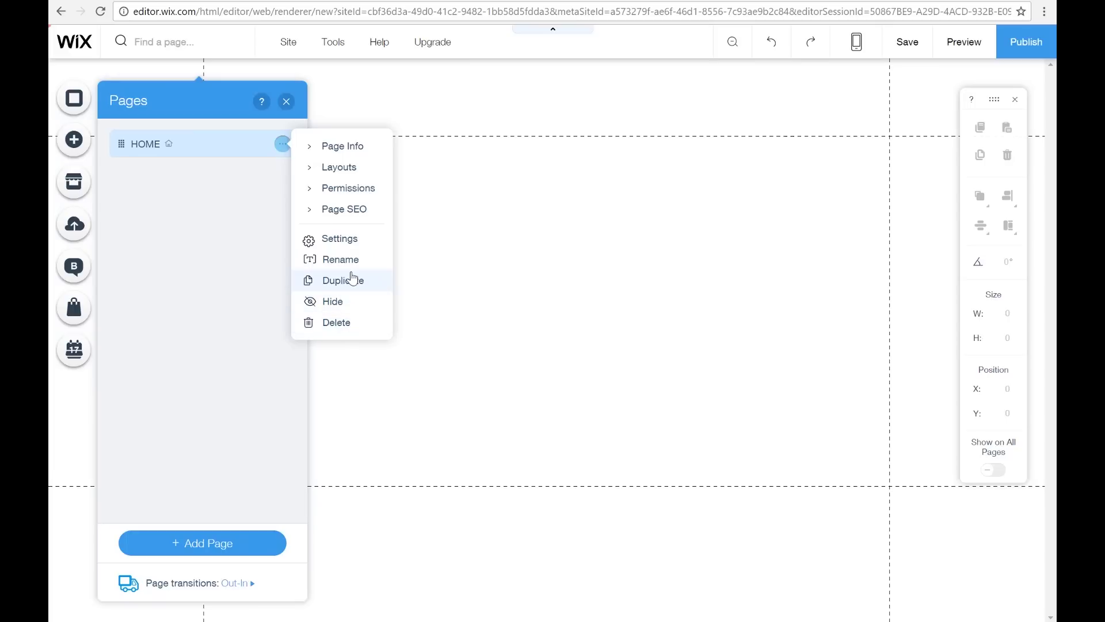
click(349, 245)
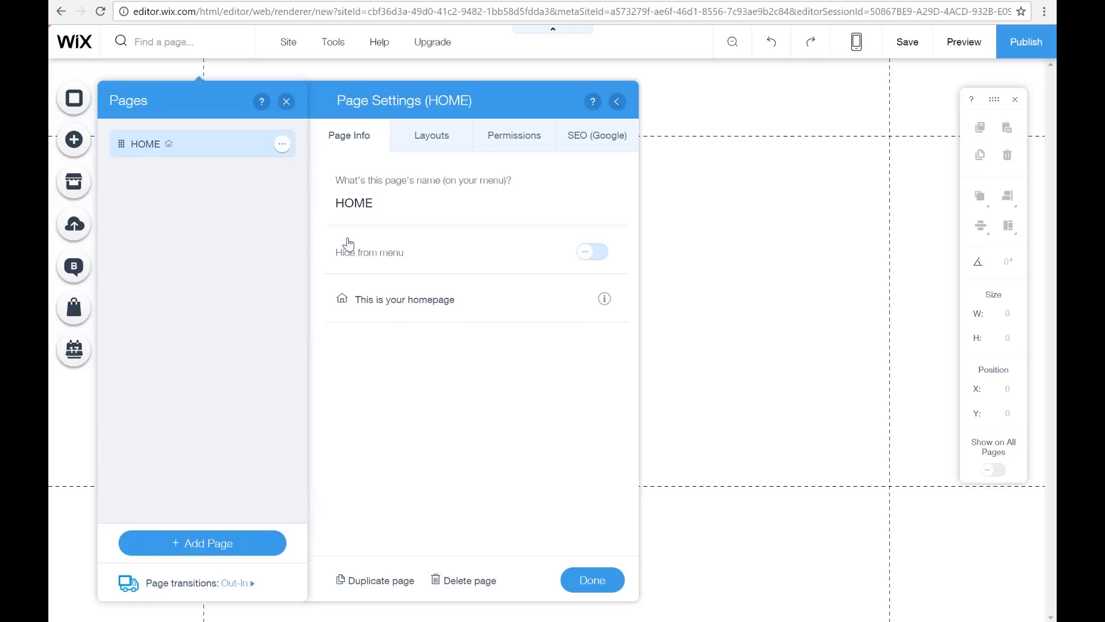
click(618, 102)
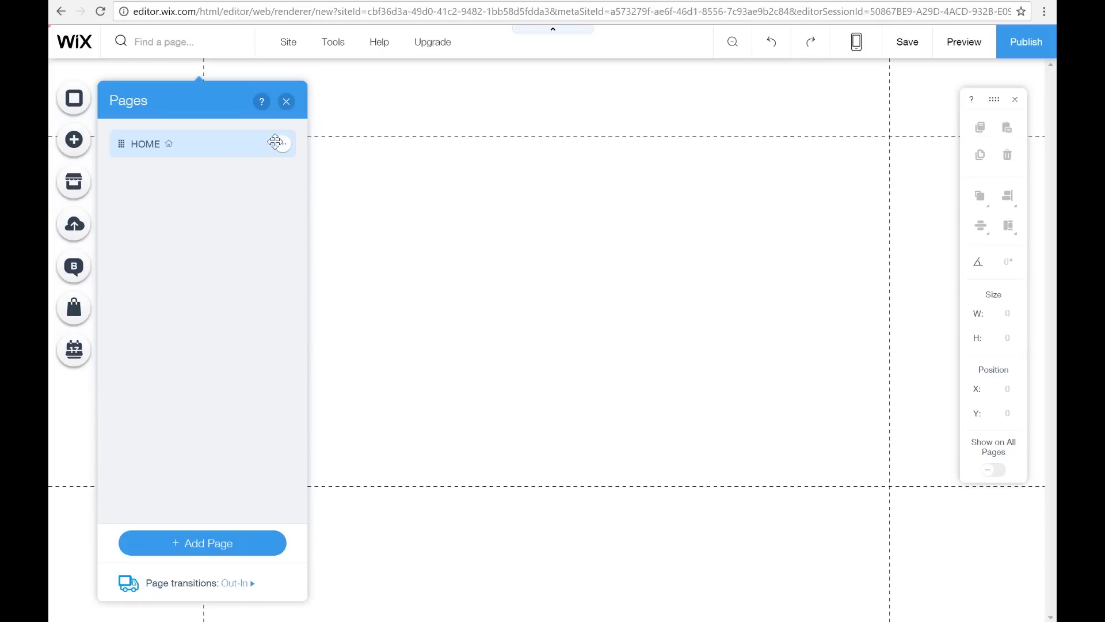
click(282, 144)
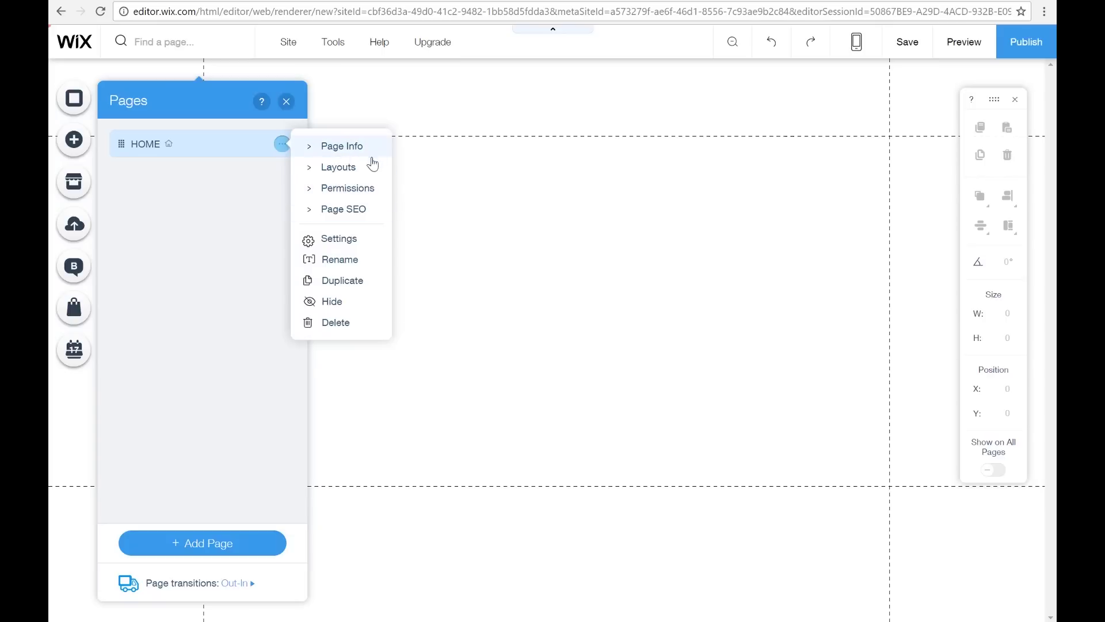
click(339, 239)
click(418, 149)
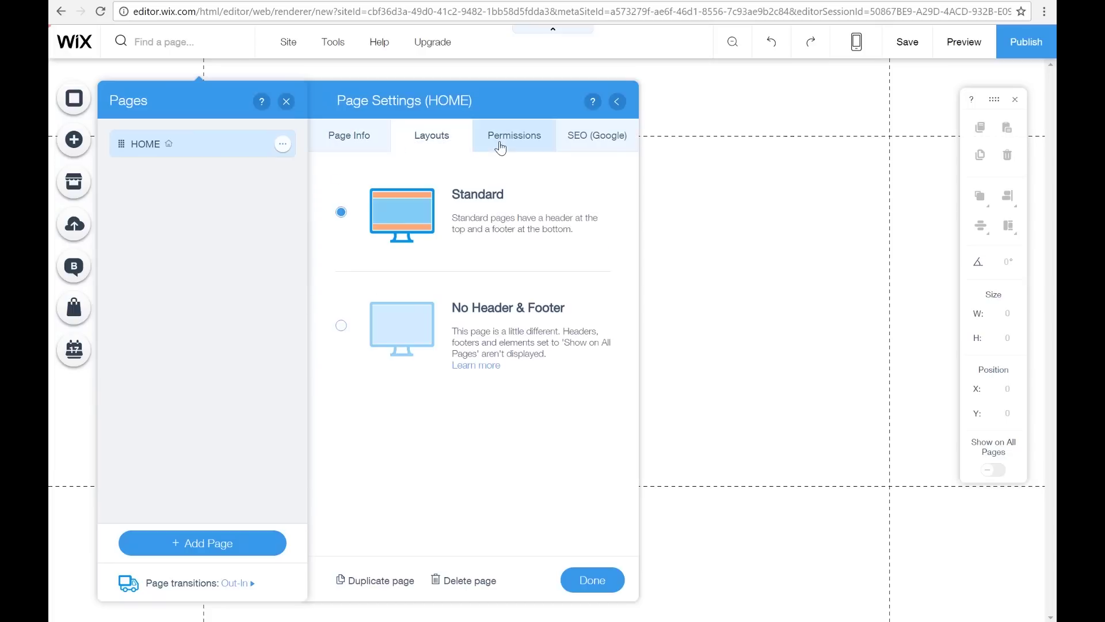
click(500, 147)
click(591, 148)
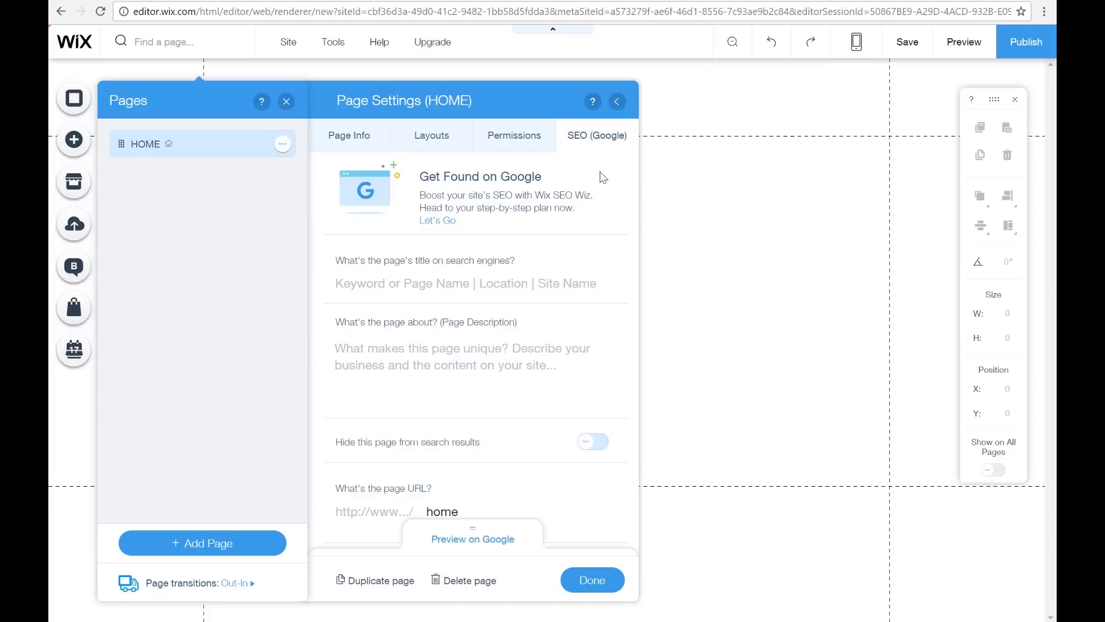
click(616, 102)
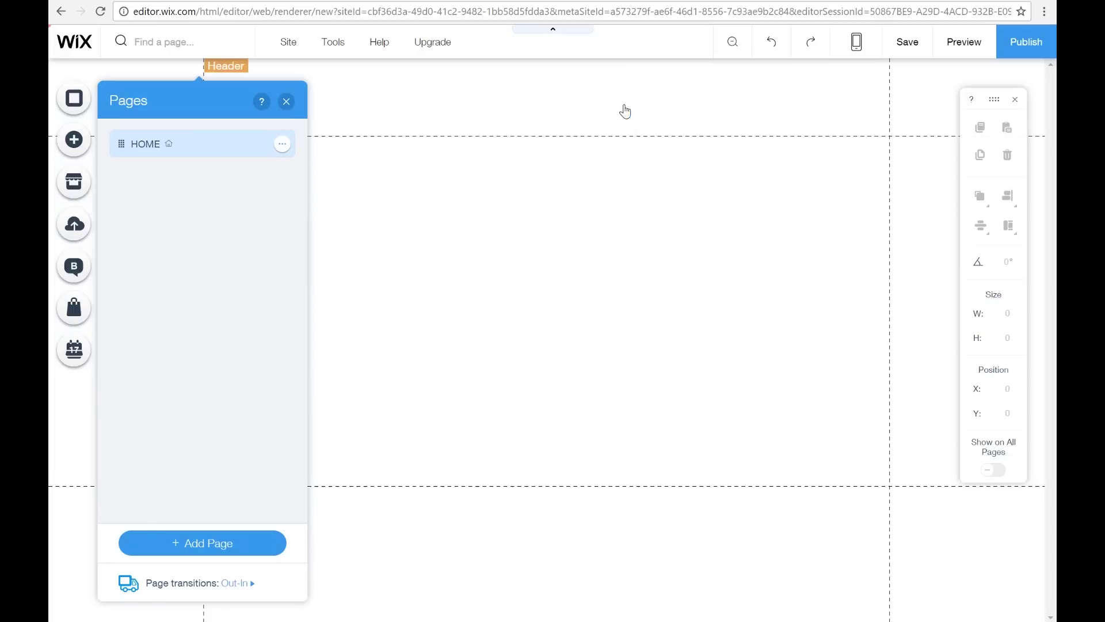
Add a new page named TOURS to the site.
click(223, 551)
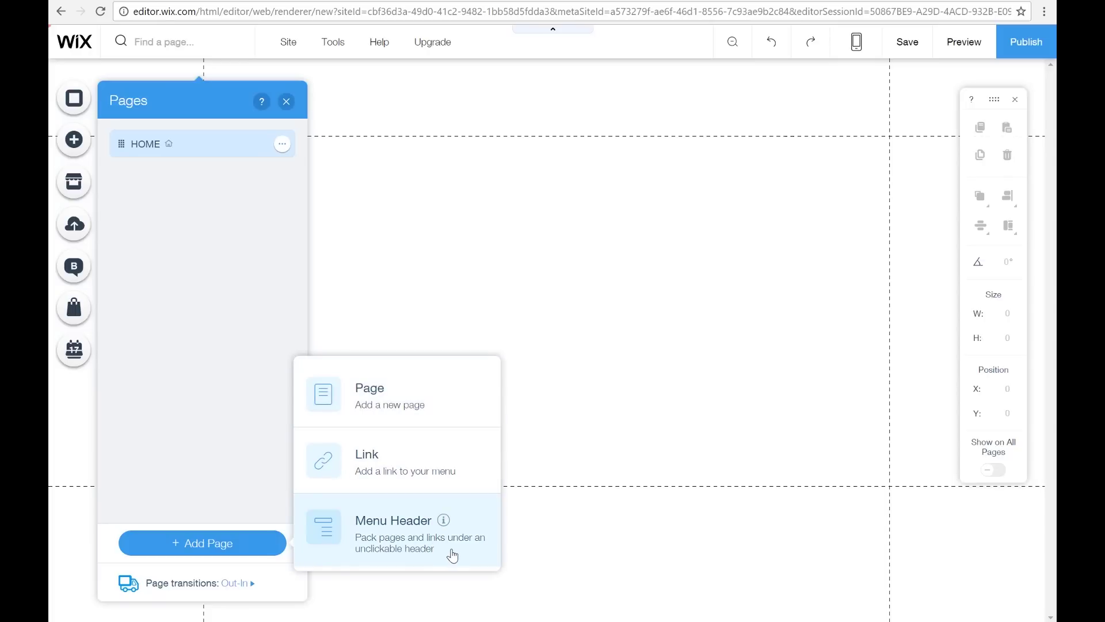
click(407, 401)
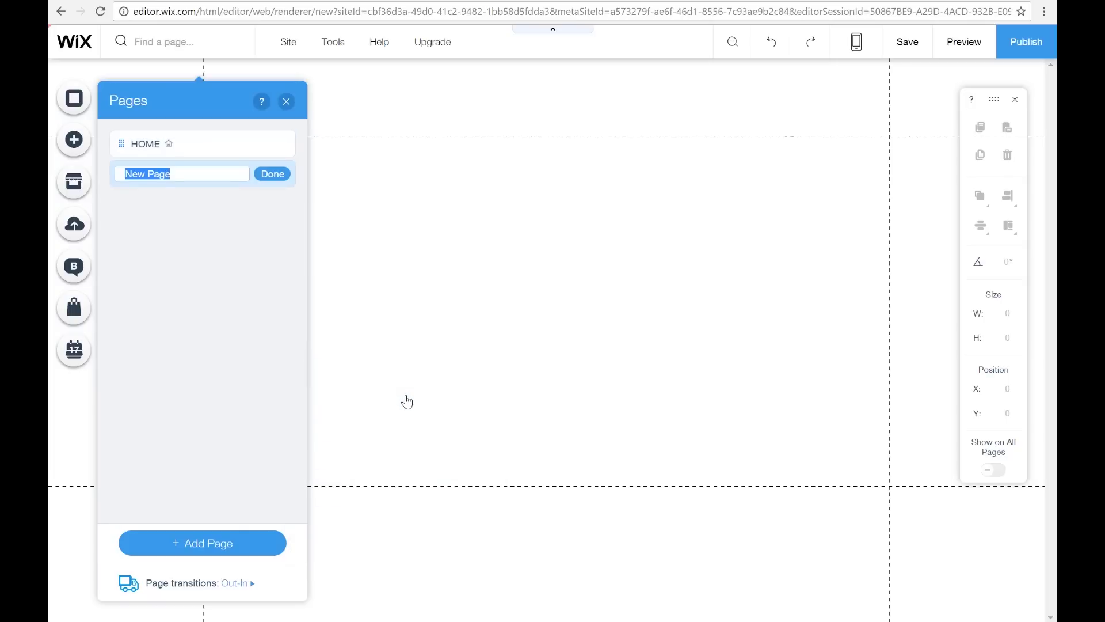
text(TOURS)
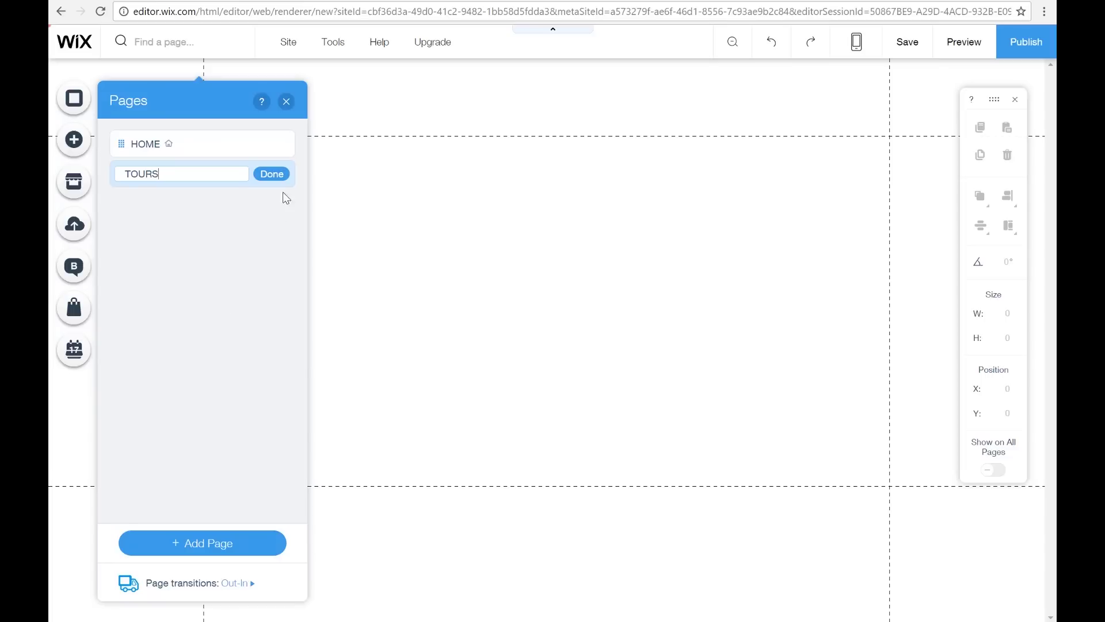
click(276, 178)
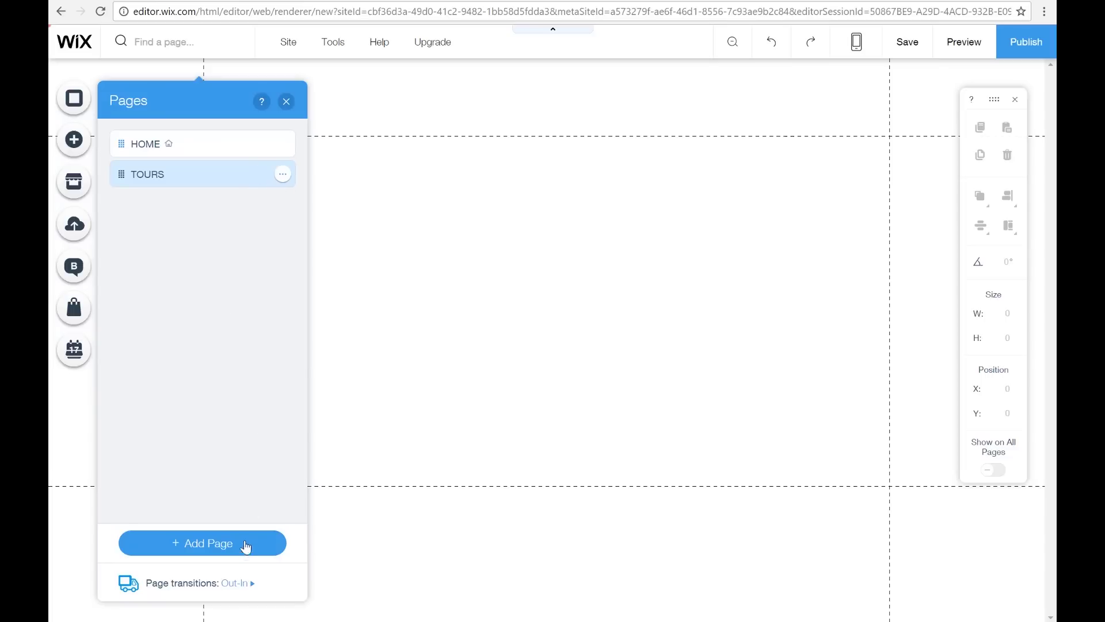
Add a new page named CONTACT US and place it after TOURS in the page order.
click(226, 553)
click(412, 394)
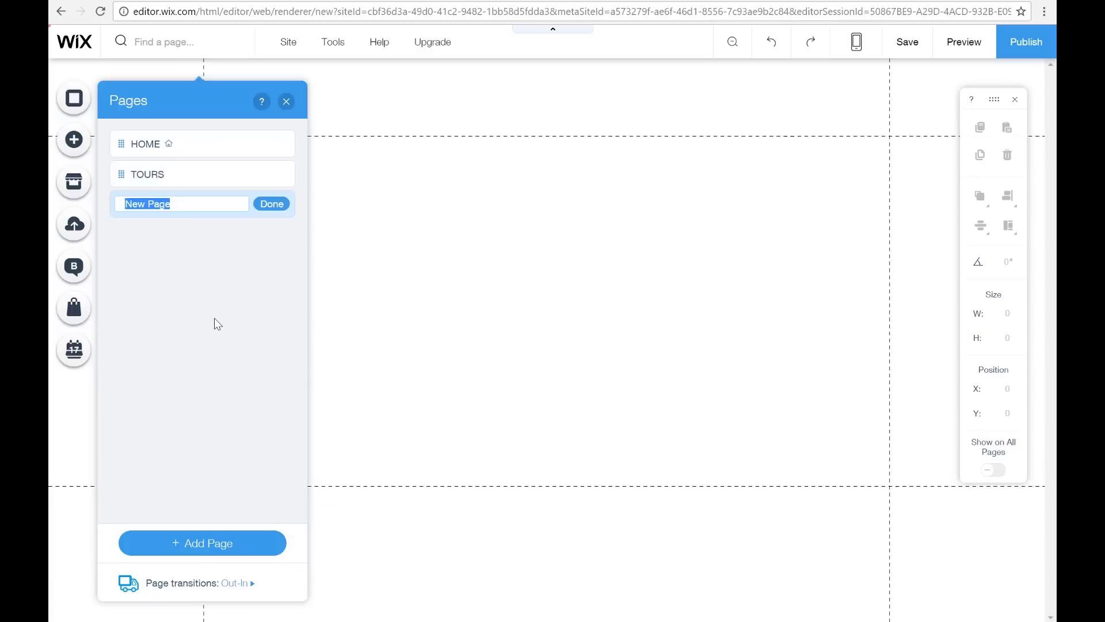
text(CON)
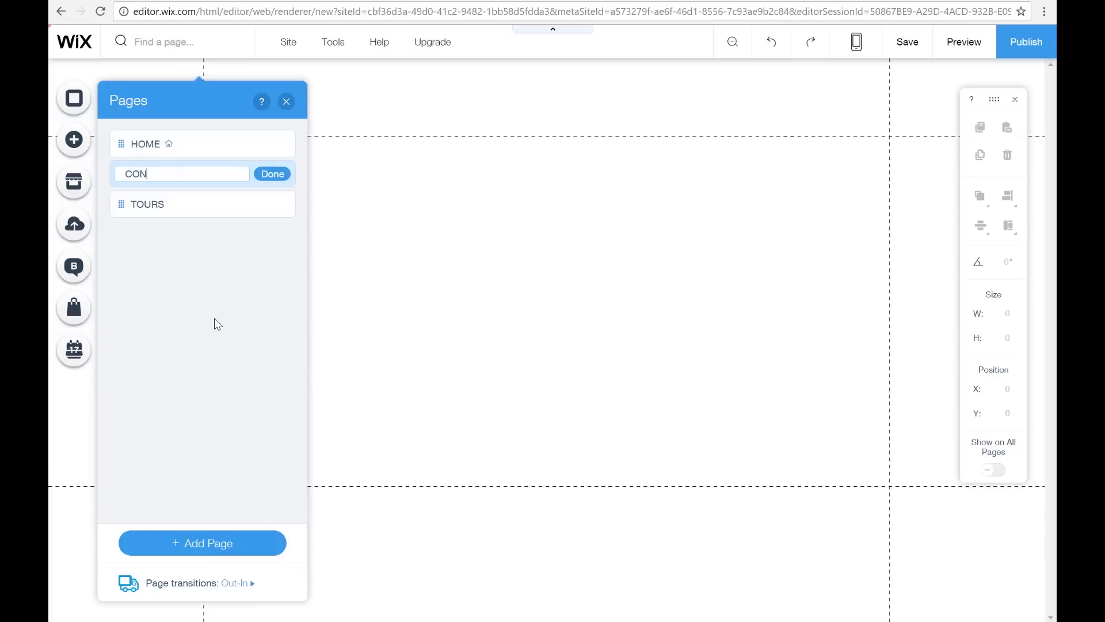
text(TACT US)
click(276, 177)
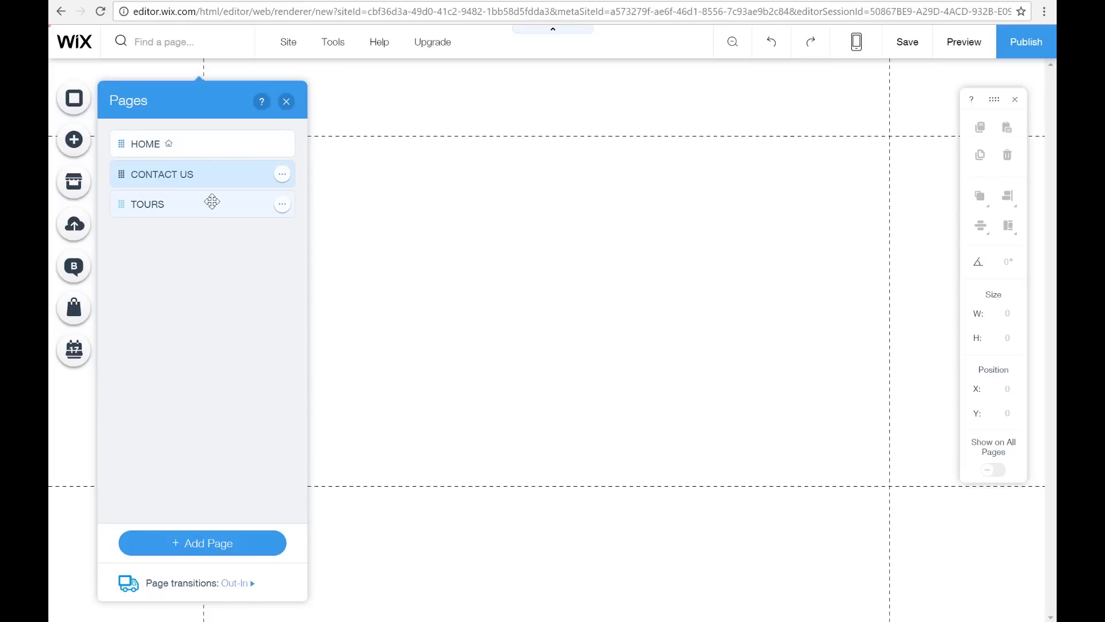
drag(215, 176, 215, 220)
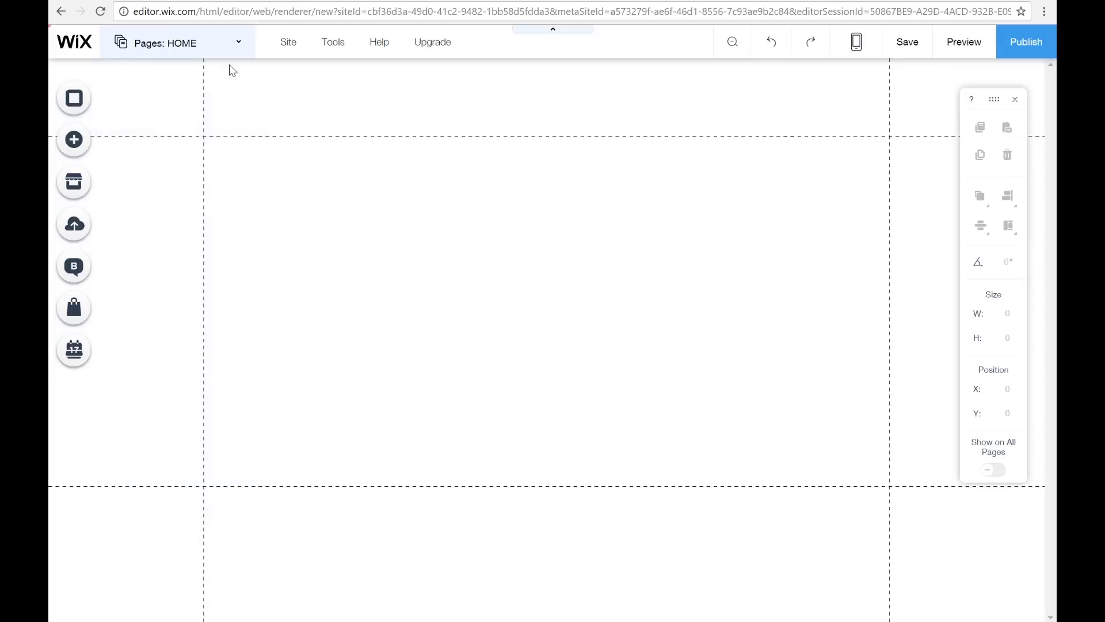
Hide the editing toolbar, show it again and move it slightly down and inward on the canvas.
mouse_move(293, 47)
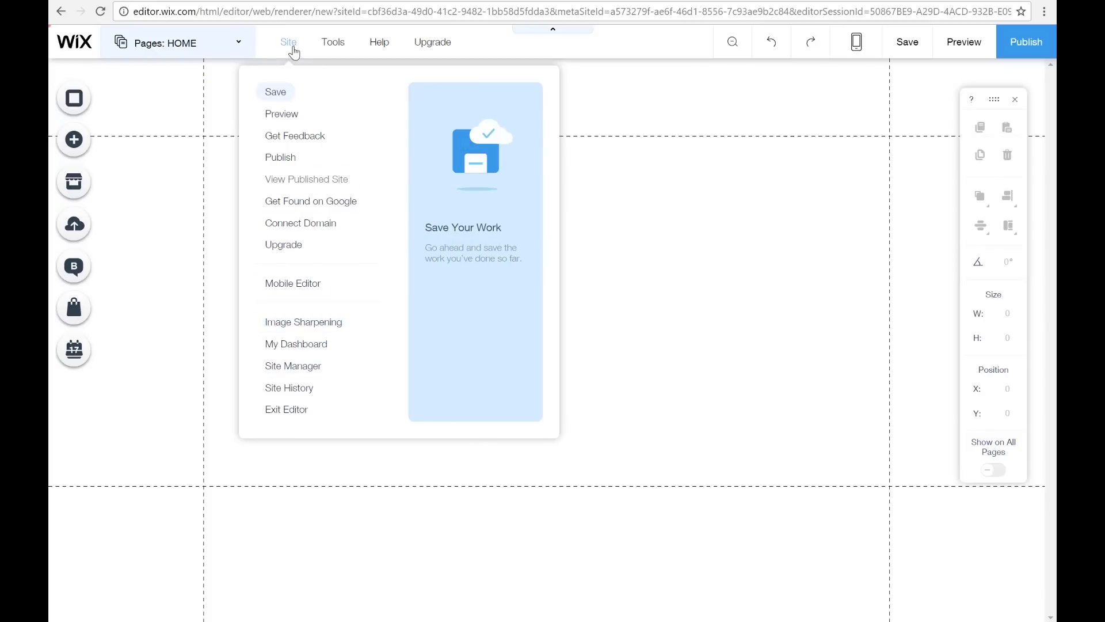
mouse_move(340, 45)
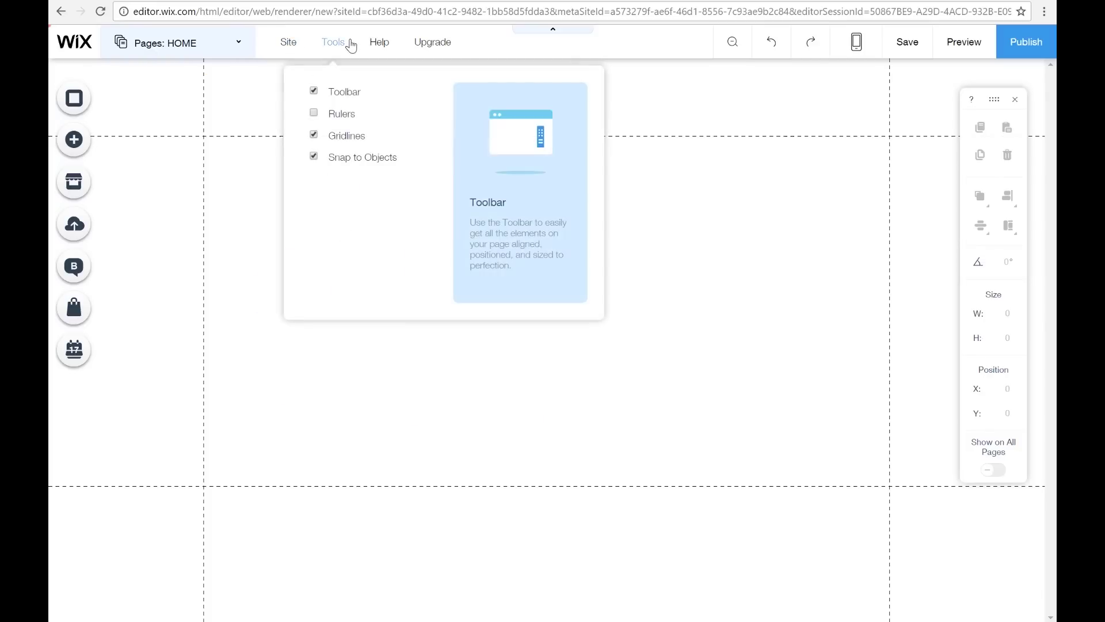
click(322, 98)
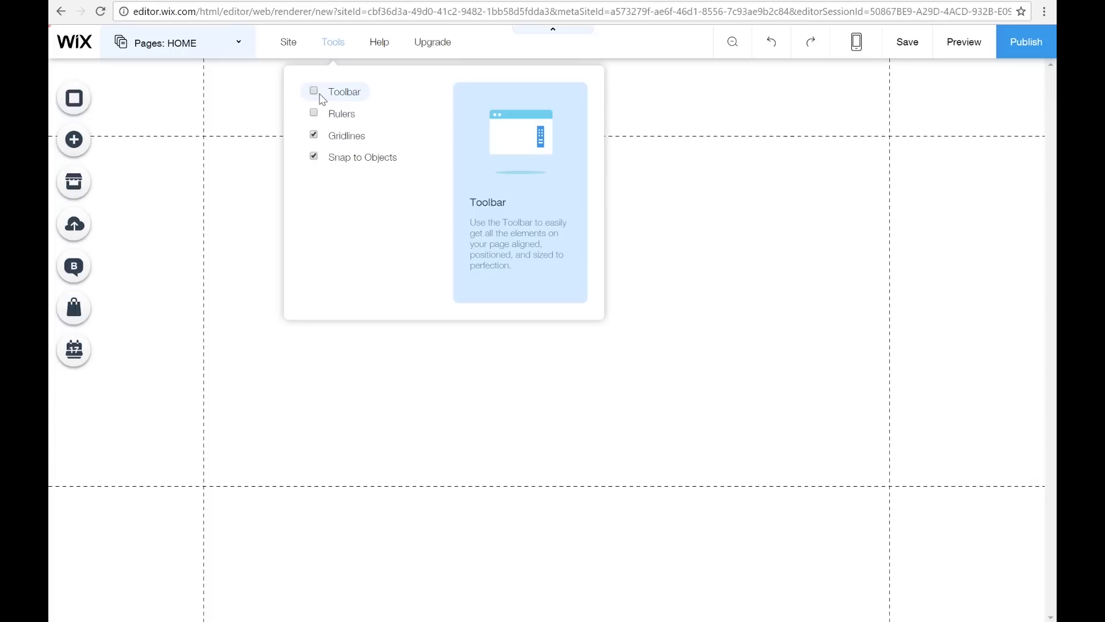
click(320, 97)
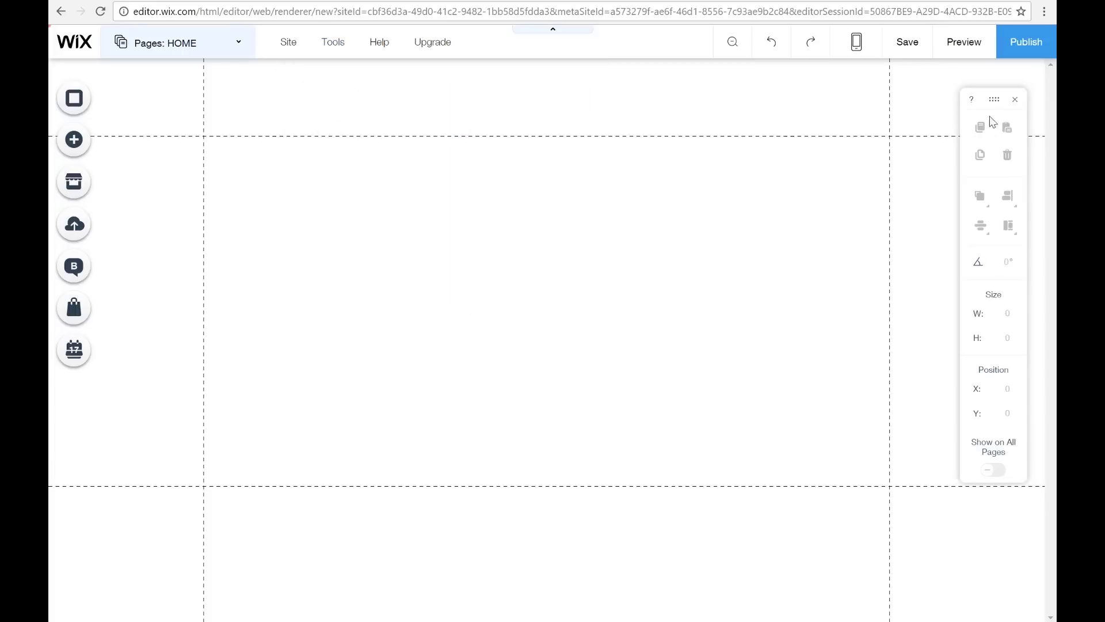
mouse_move(997, 99)
mouse_down()
mouse_move(811, 161)
mouse_move(1023, 121)
mouse_move(987, 115)
mouse_up()
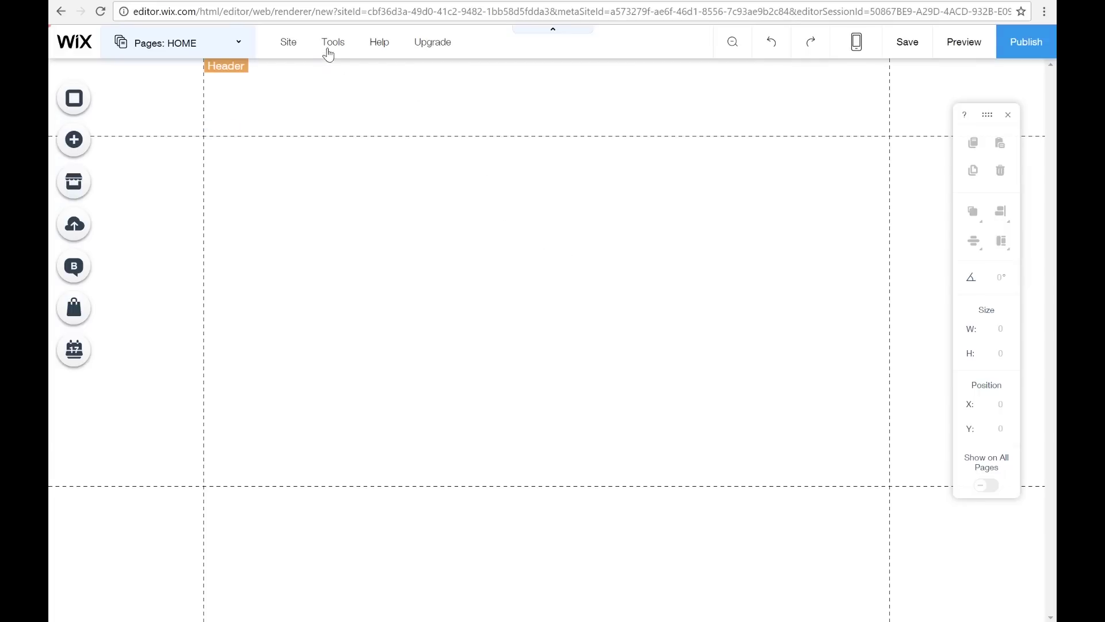
Show the rulers around the canvas and hide them again.
mouse_move(333, 49)
click(315, 114)
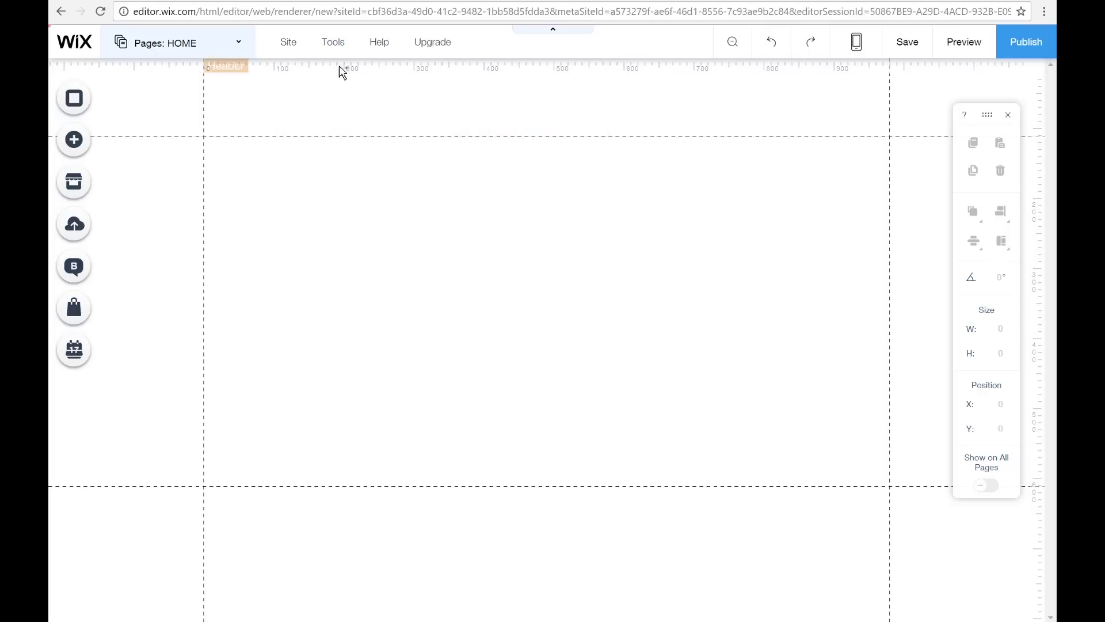
mouse_move(333, 43)
click(320, 116)
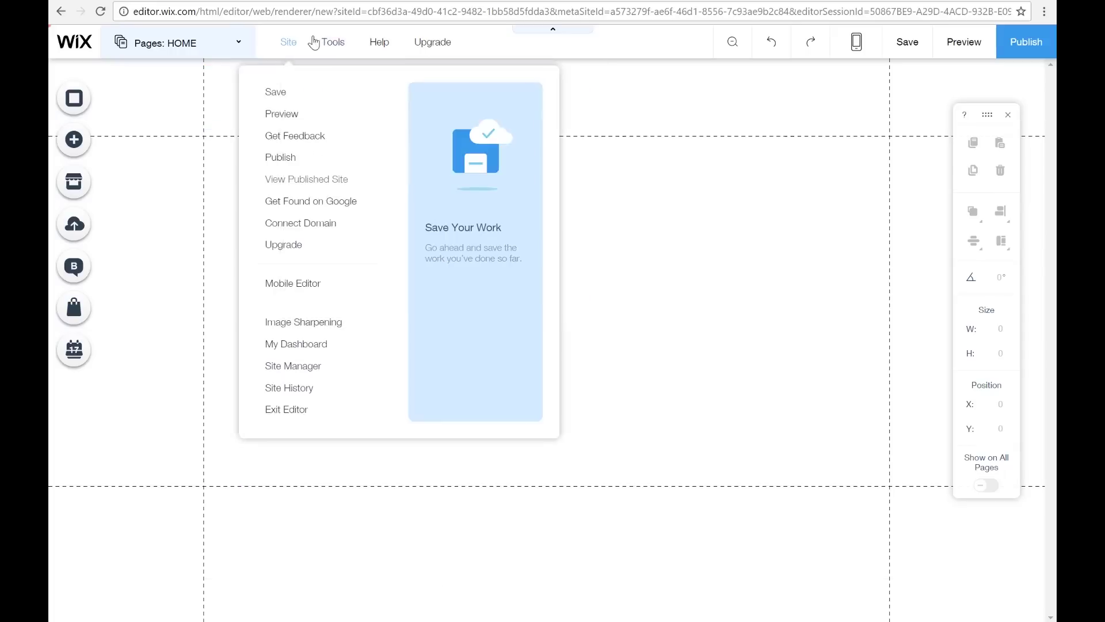
Review the Snap to Objects option, the help topics and the yearly upgrade offer.
mouse_move(333, 44)
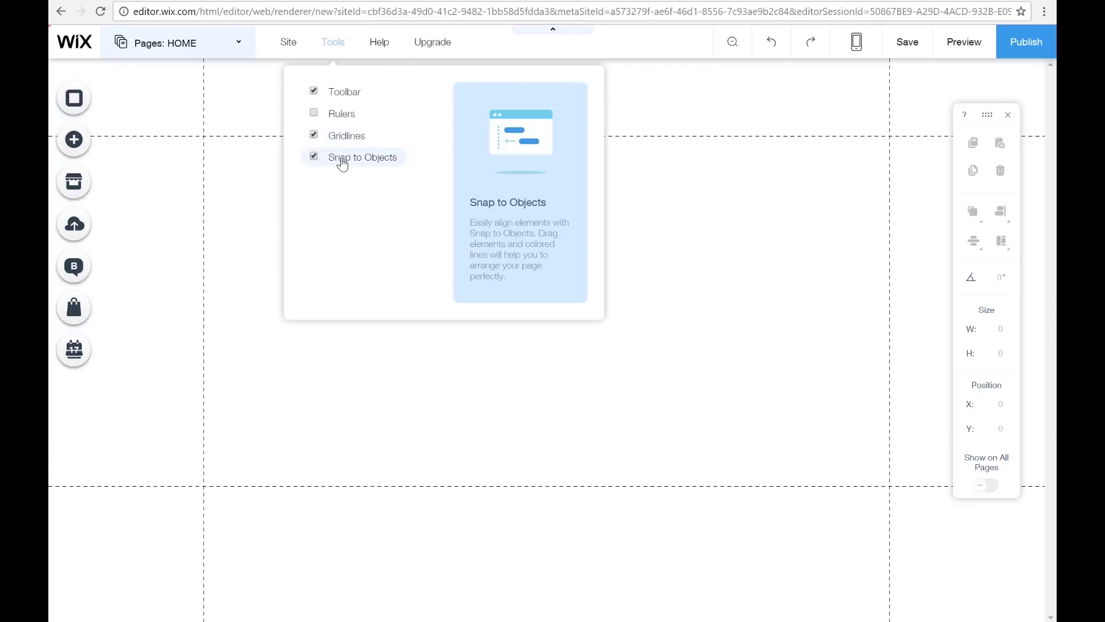
mouse_move(378, 43)
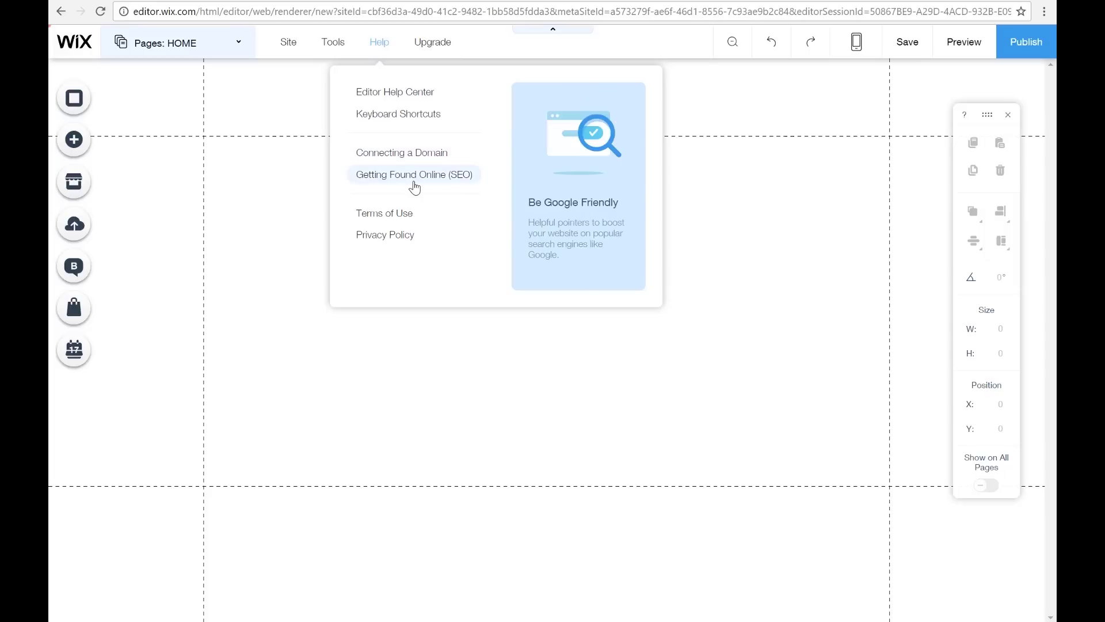
mouse_move(436, 49)
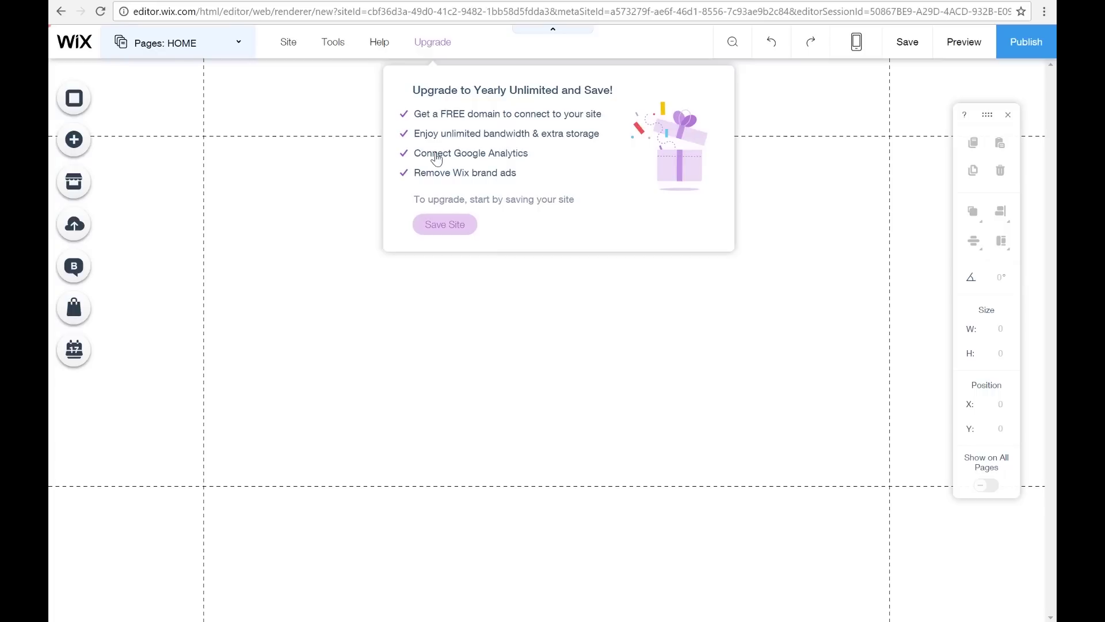
View the HOME page zoomed out and return to the normal editing view.
click(738, 49)
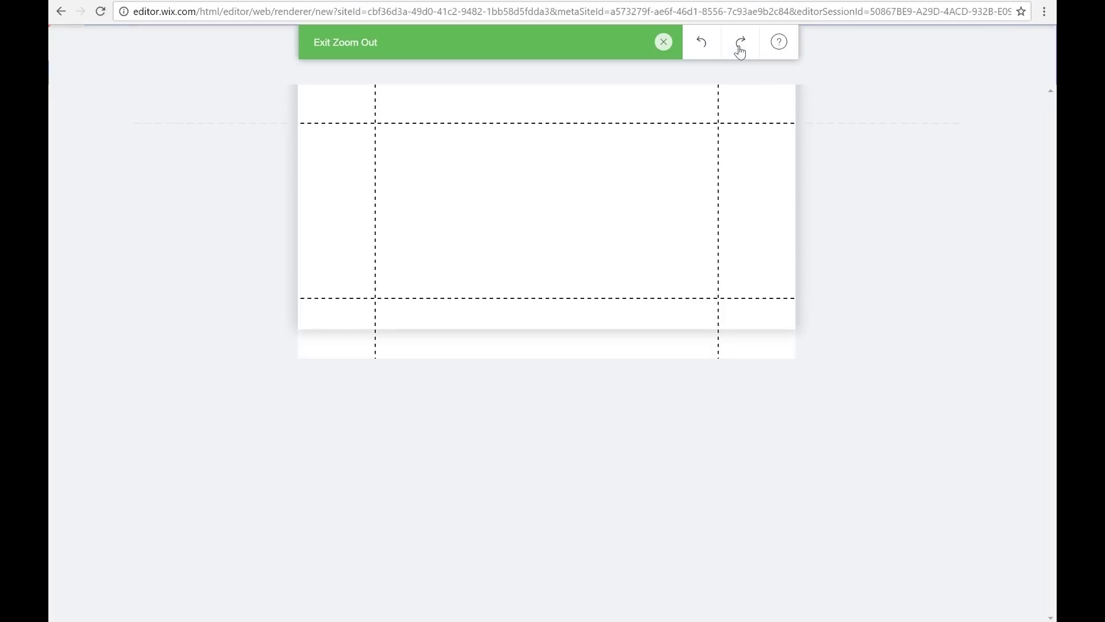
click(761, 55)
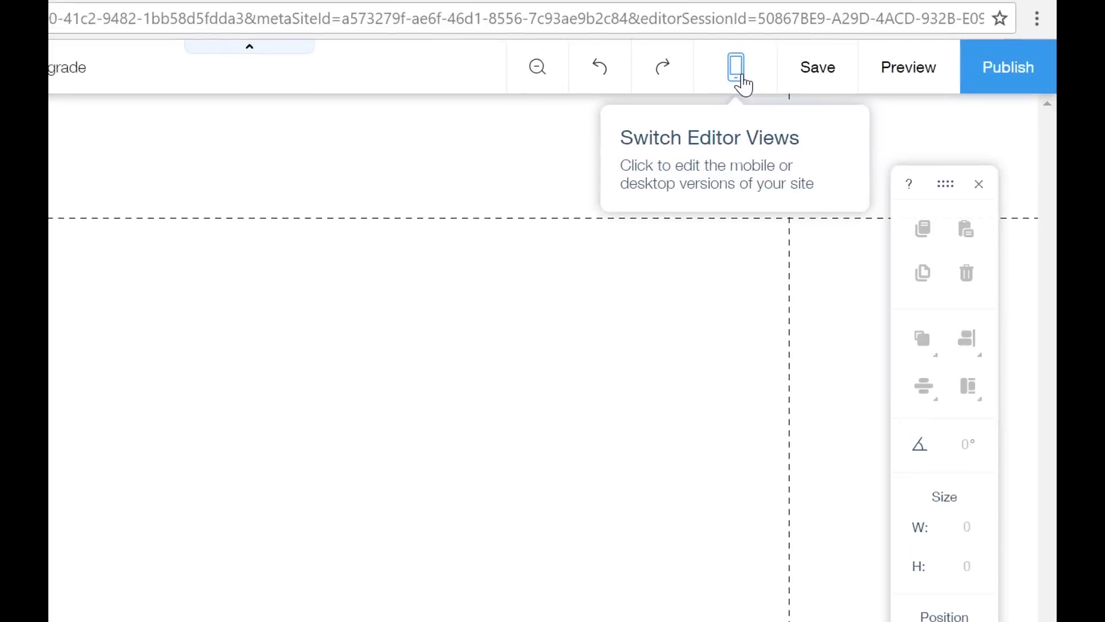
View the HOME page in the mobile editor, dismissing its welcome message, and return to the desktop view.
click(739, 78)
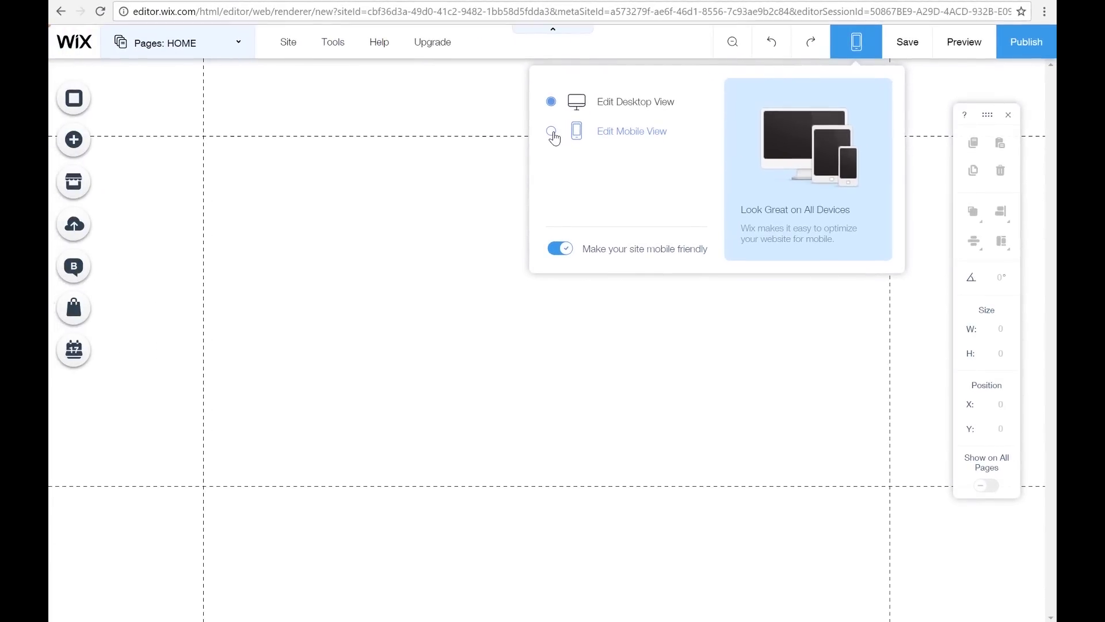
click(551, 132)
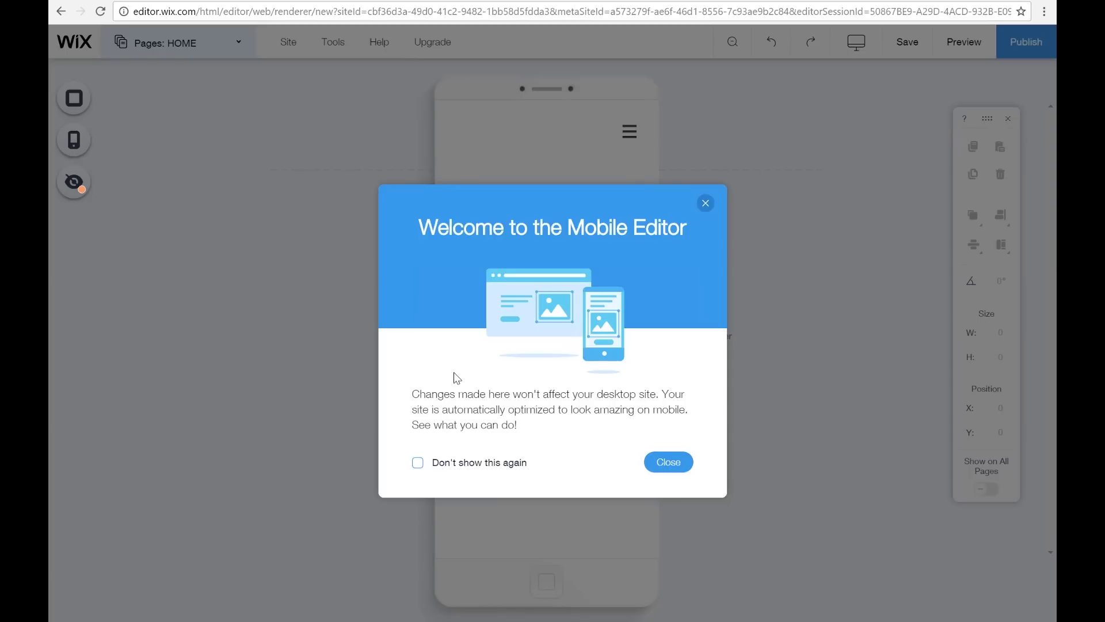
click(667, 460)
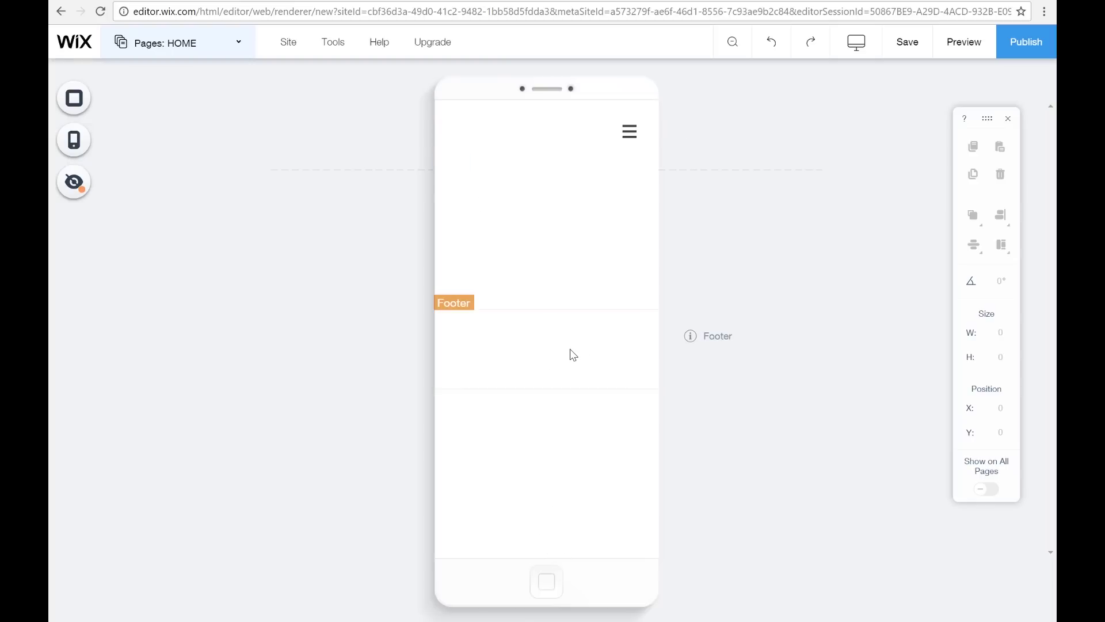
mouse_move(857, 41)
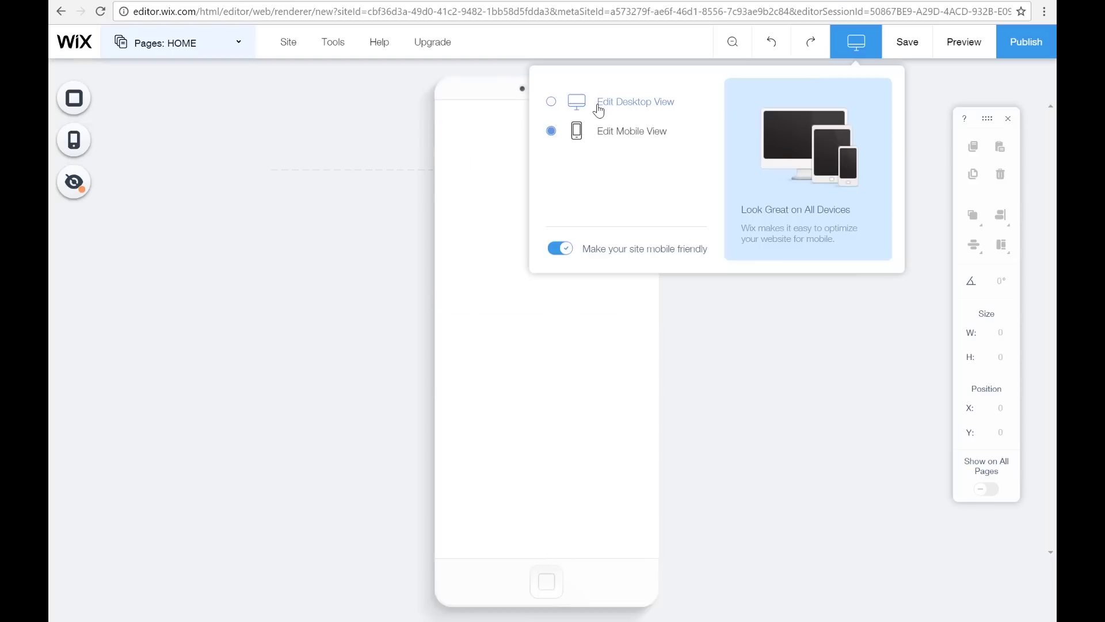
click(599, 107)
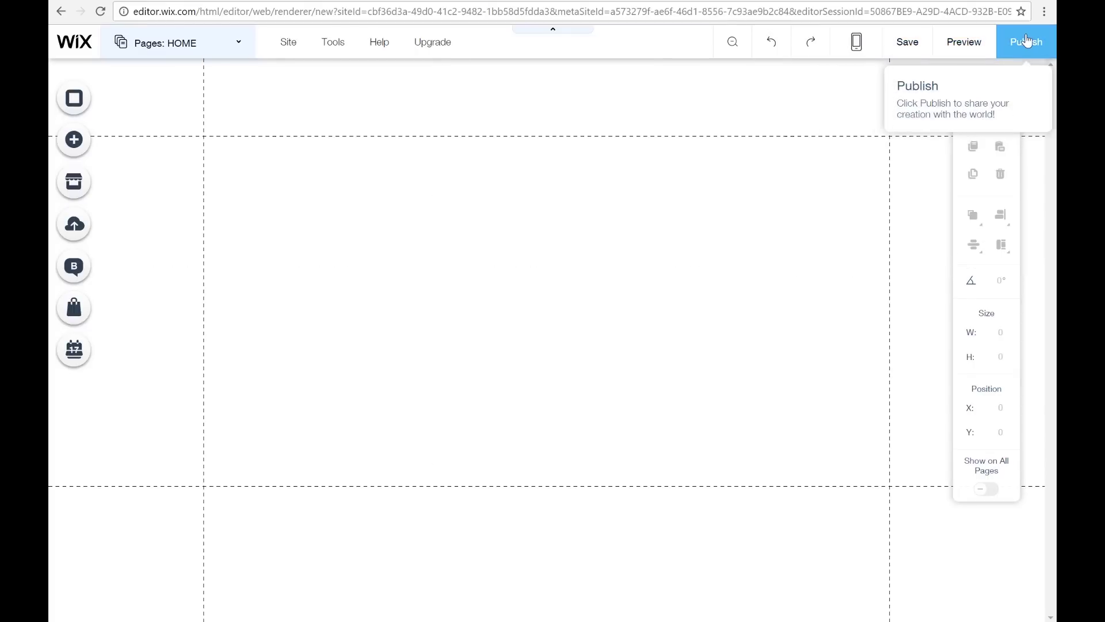
Preview the HOME page as visitors would see it and return to the editor.
click(972, 41)
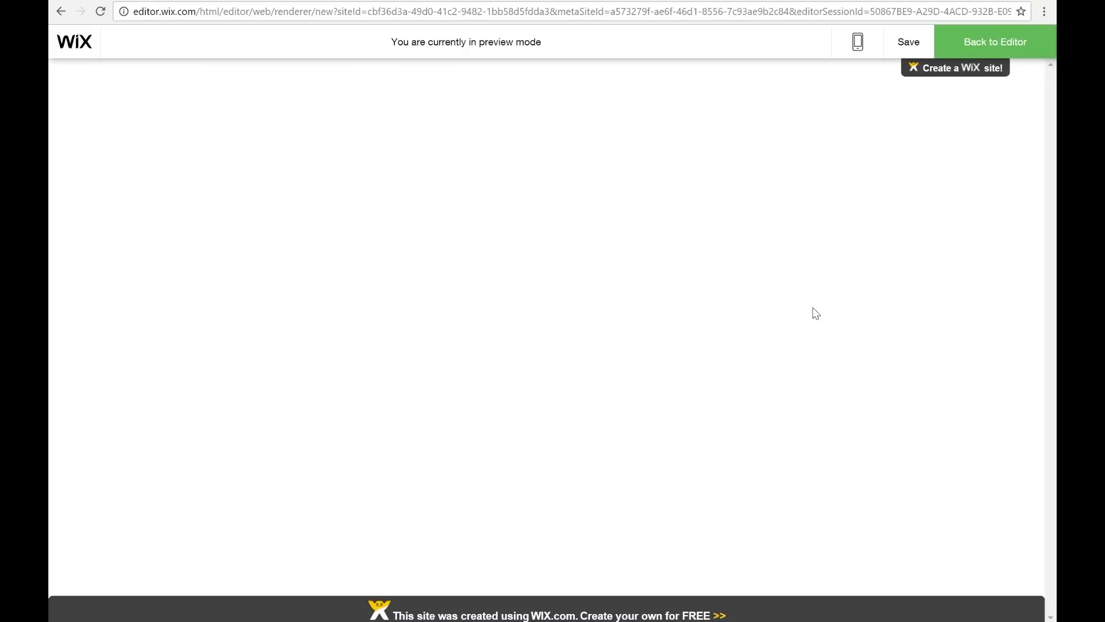
mouse_move(965, 68)
click(1016, 36)
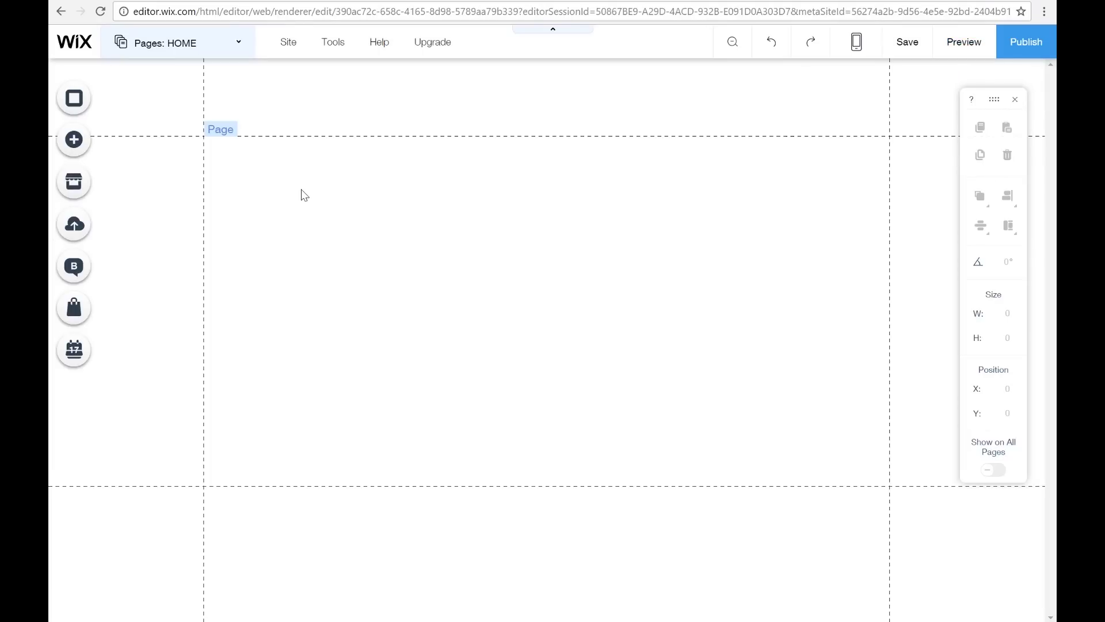
Set the HOME page's design to the semi-transparent dark grey style and close the design options.
click(645, 249)
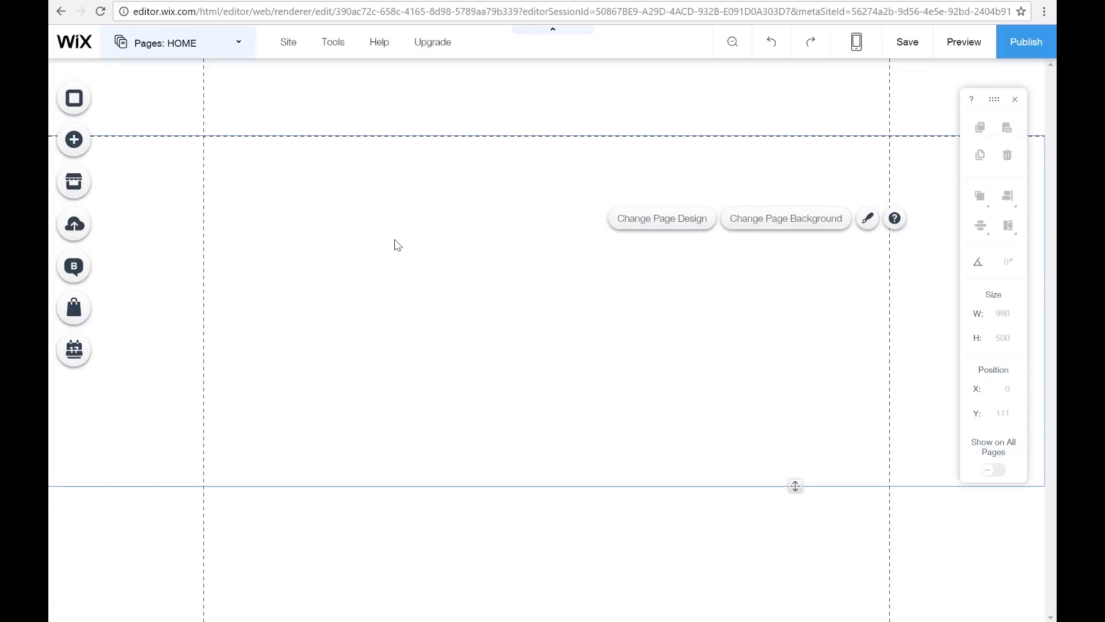
click(469, 275)
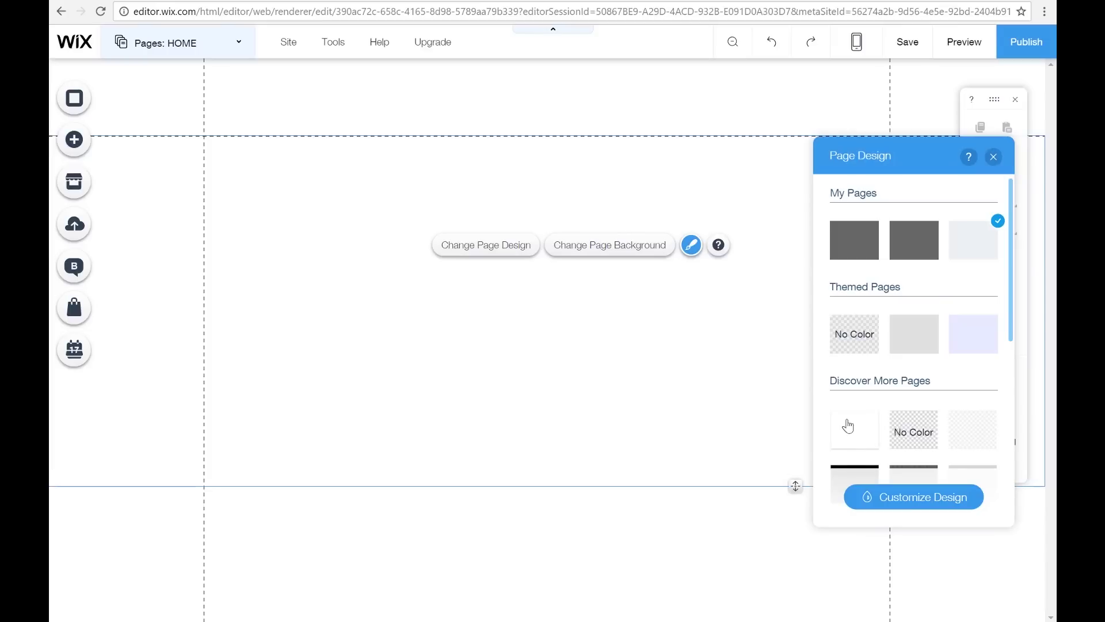
scroll(852, 447, down, 2)
click(907, 391)
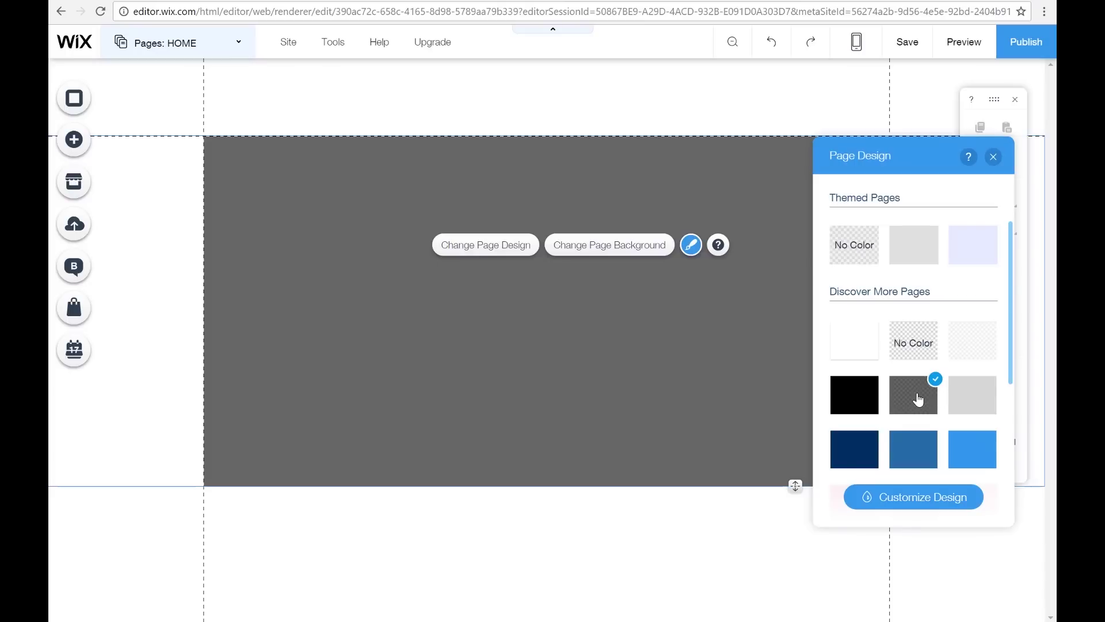
click(994, 158)
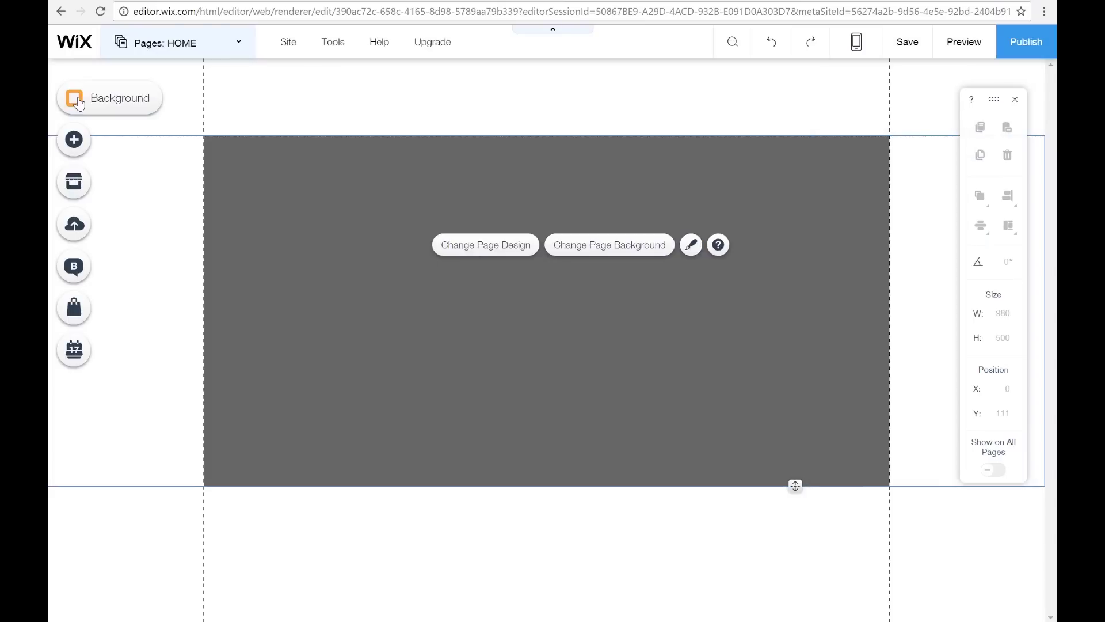
Try orange, light orange and light pink as the HOME page's background color and close the color picker.
click(80, 103)
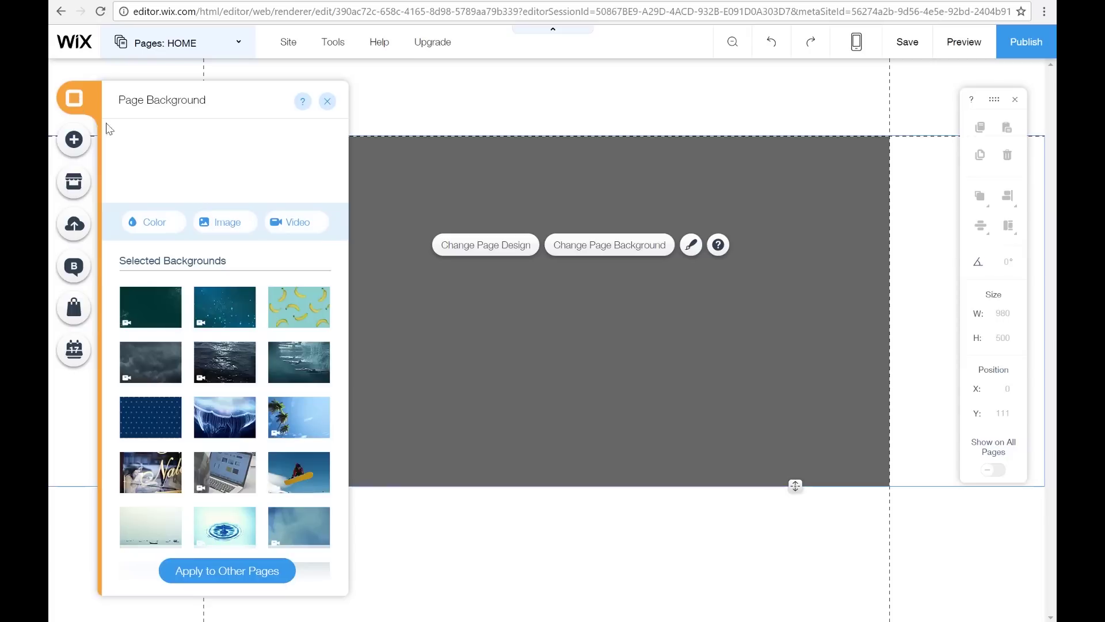
click(155, 224)
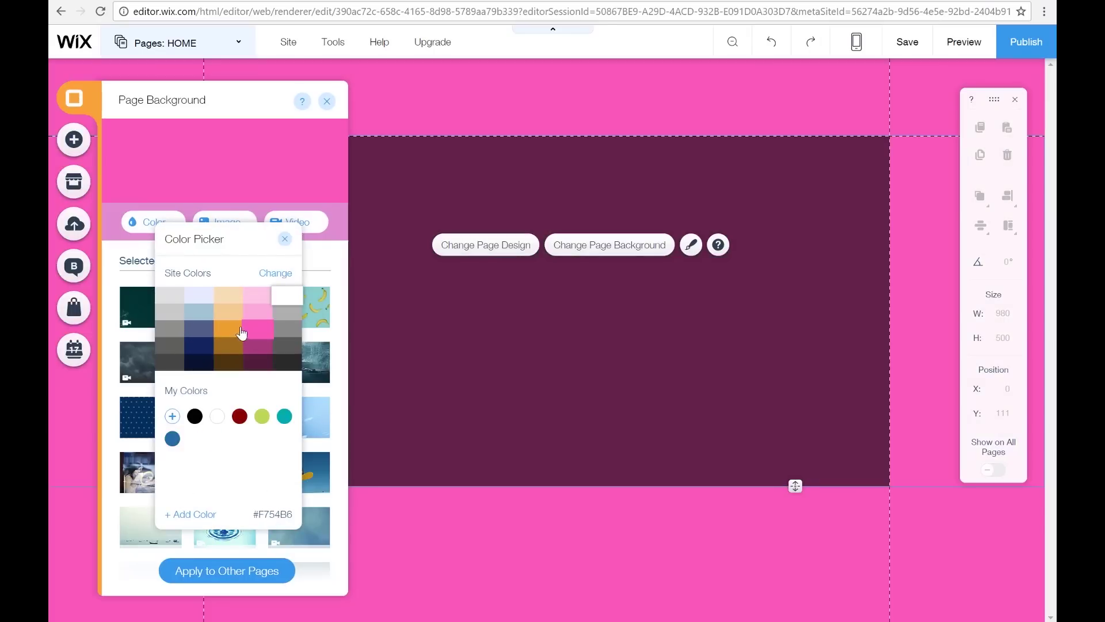
click(228, 328)
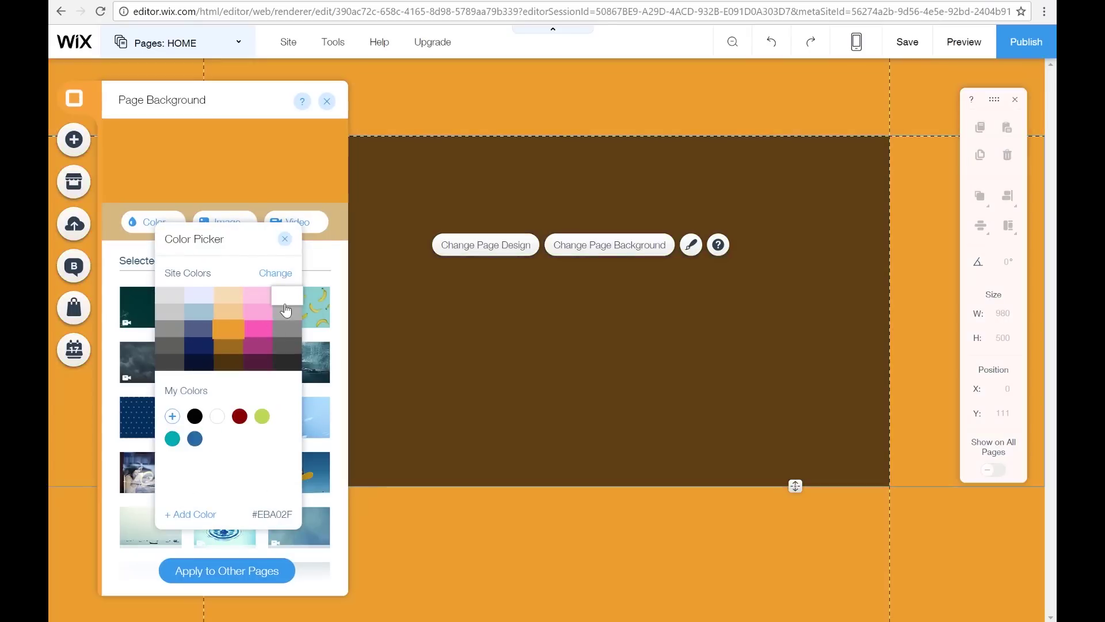
click(229, 312)
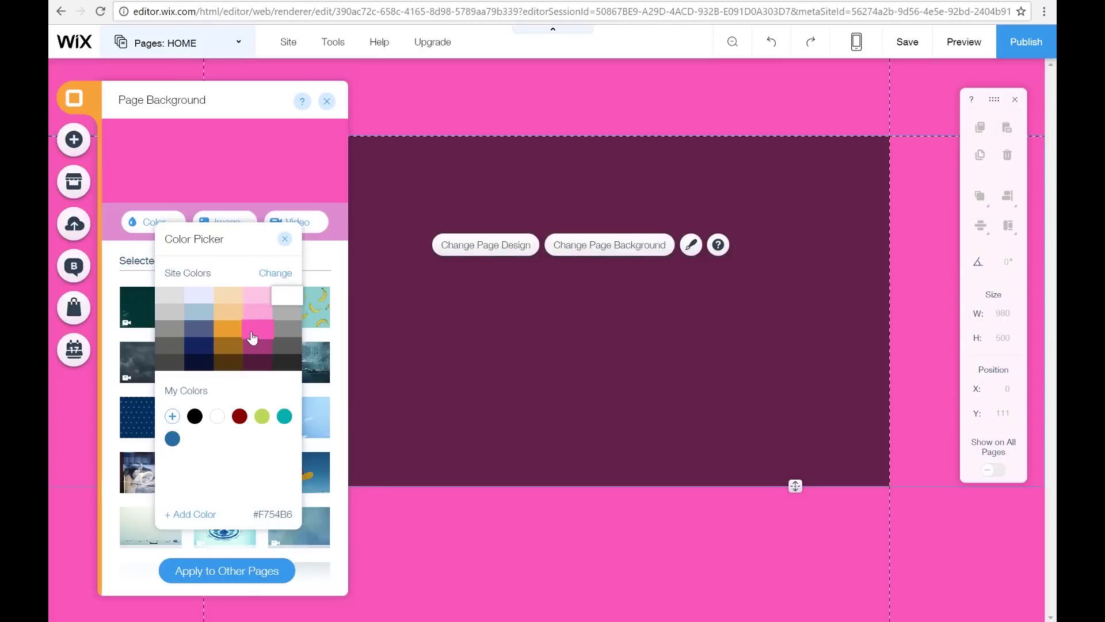
click(258, 313)
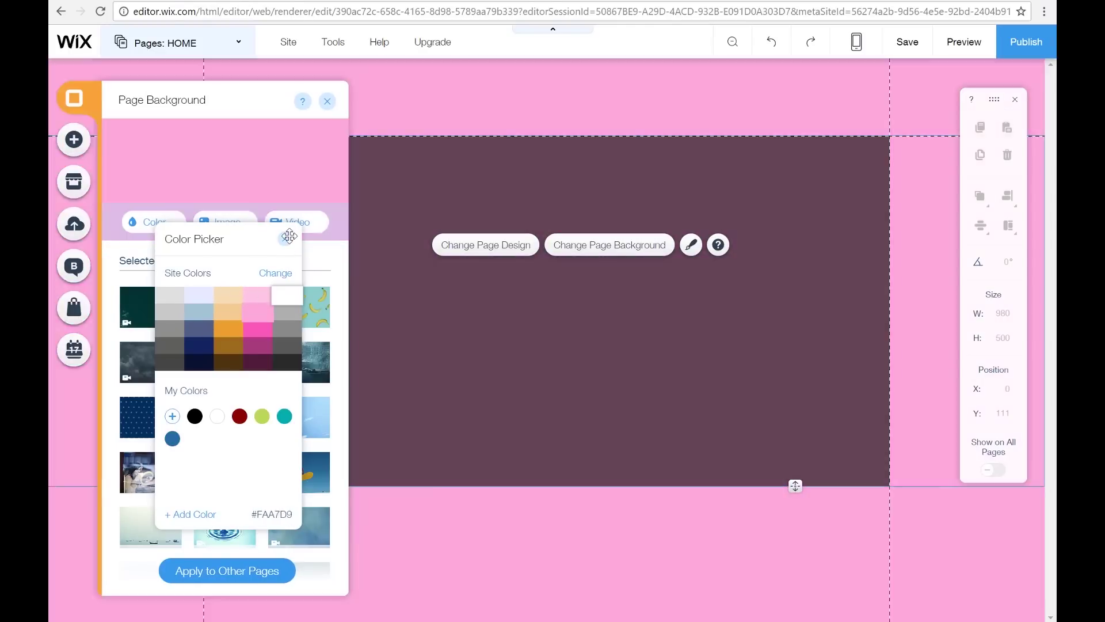
click(285, 239)
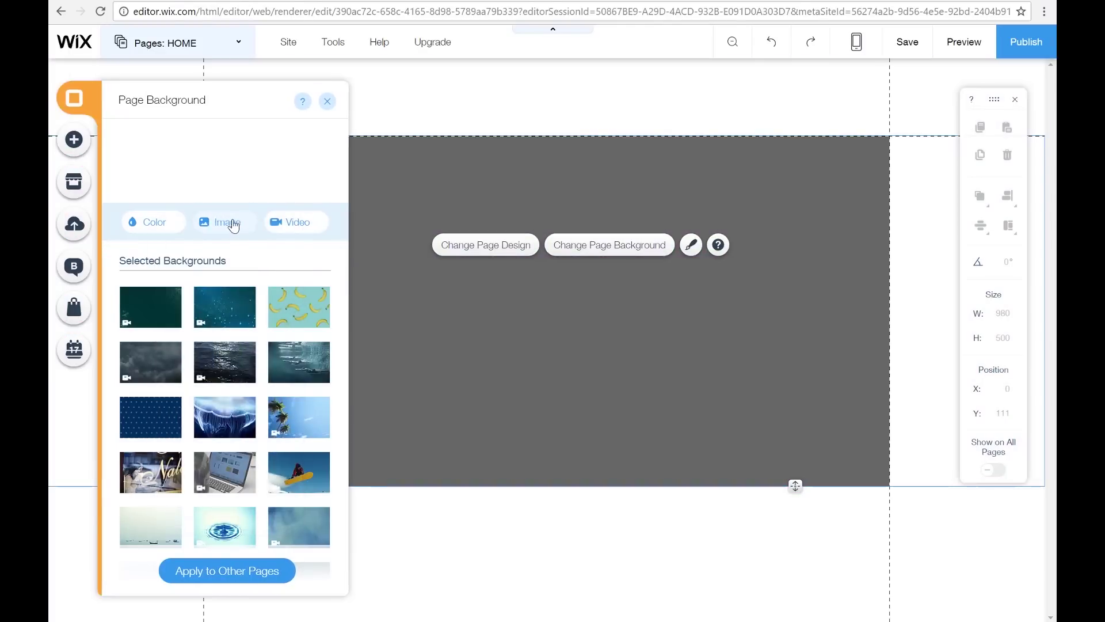
Browse the free Wix images, patterns and textures available for the page background.
click(233, 225)
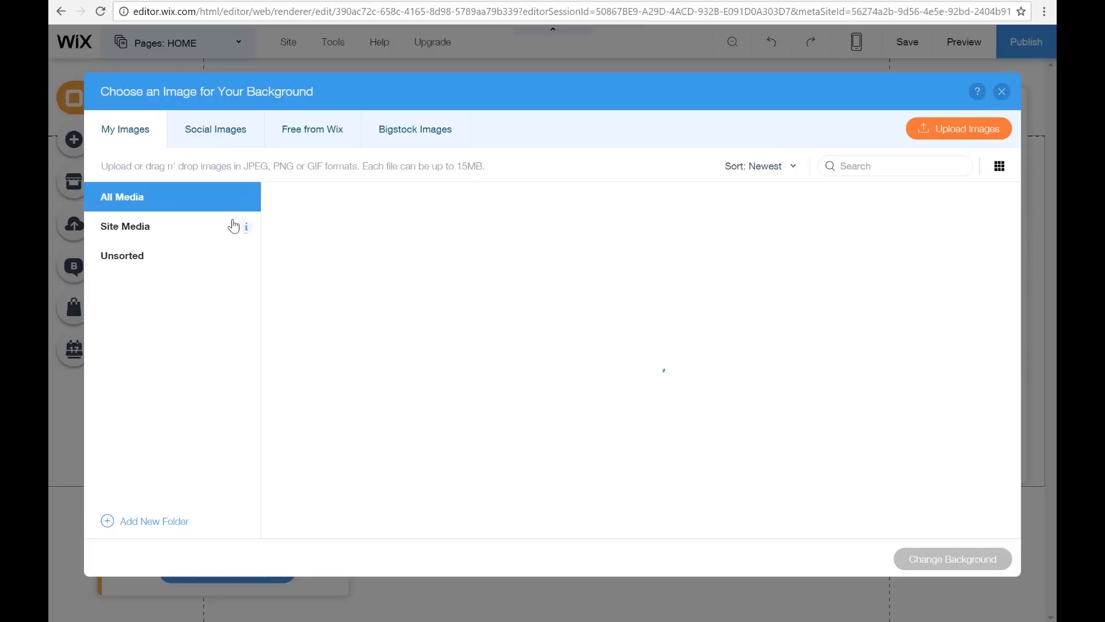
click(313, 142)
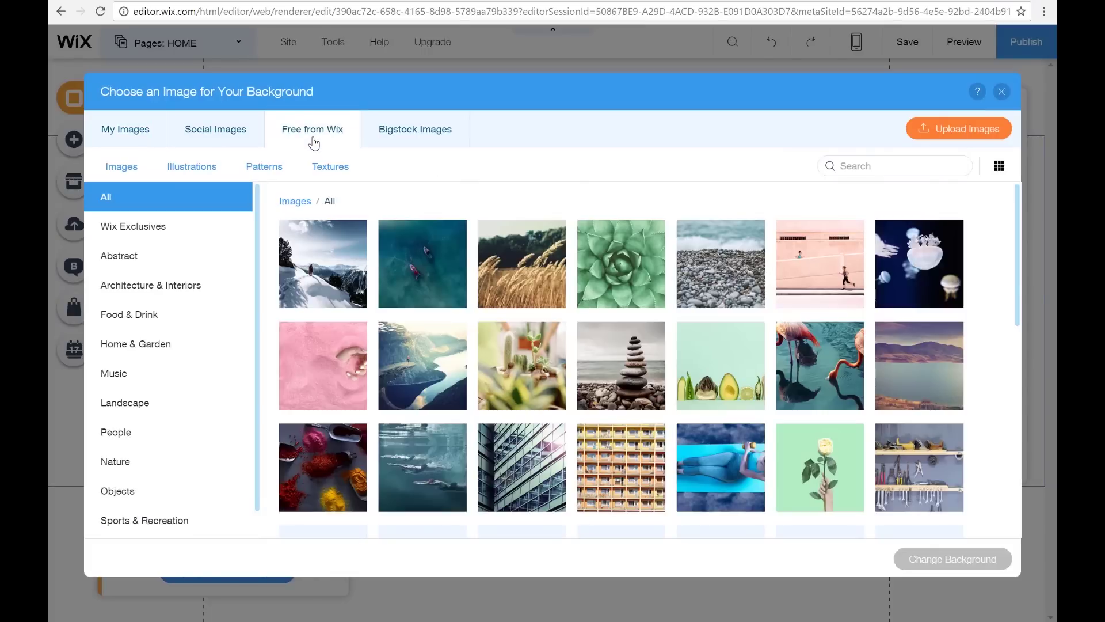
scroll(718, 401, down, 5)
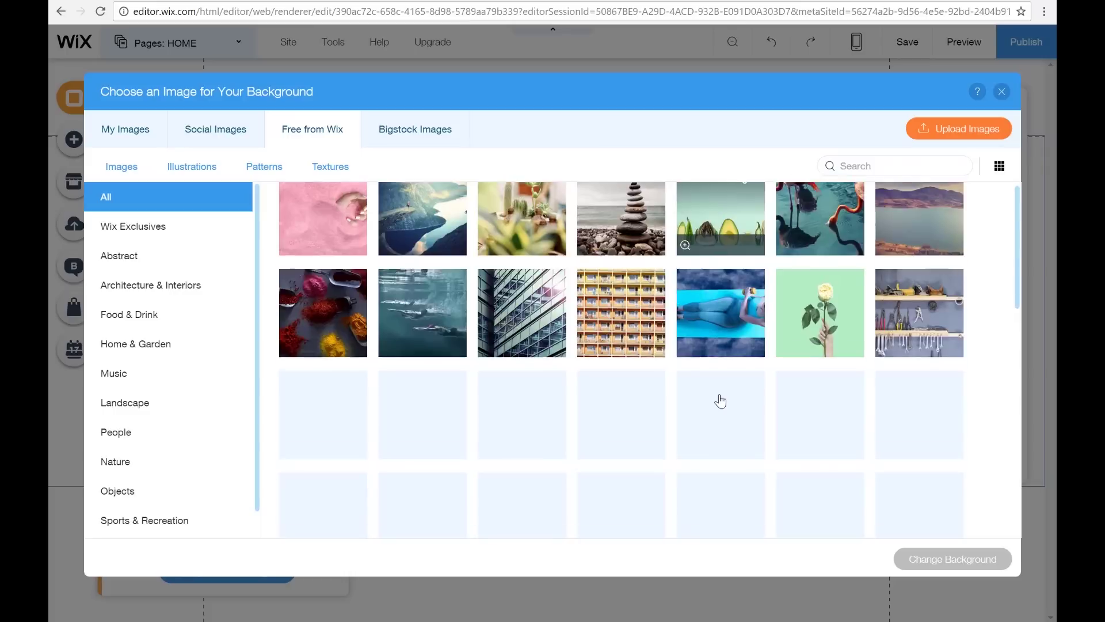
scroll(721, 400, up, 5)
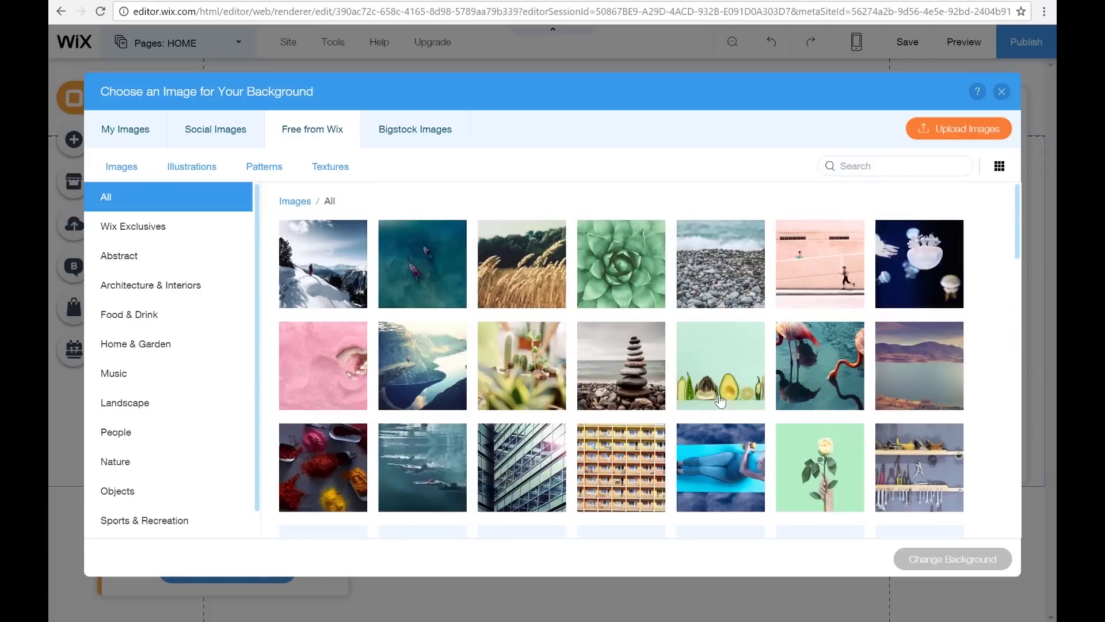
scroll(720, 400, down, 1)
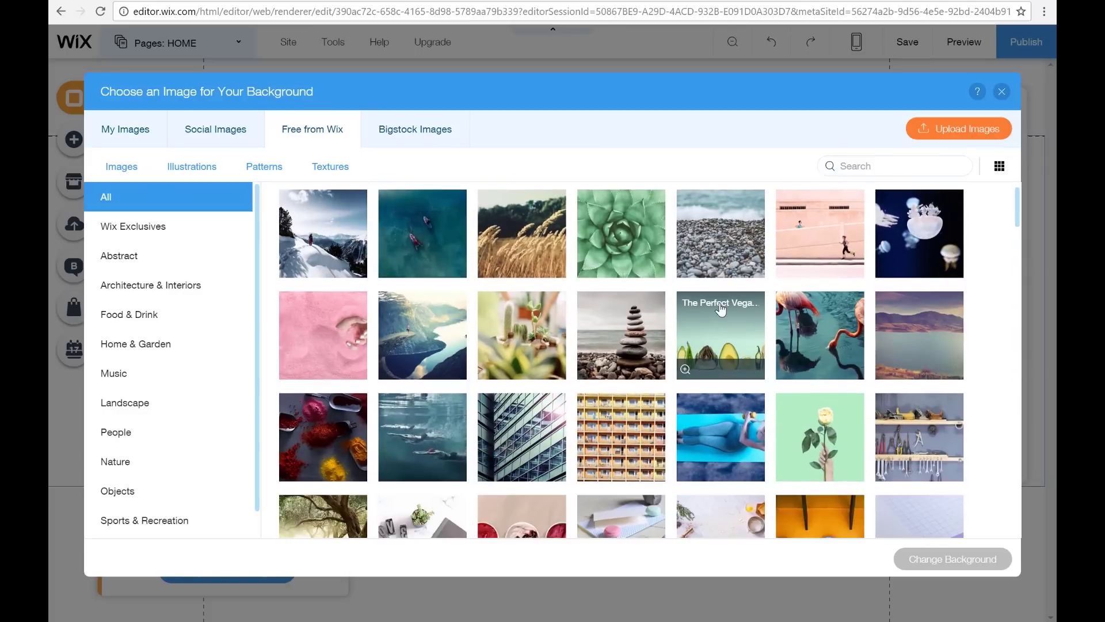
scroll(144, 341, down, 1)
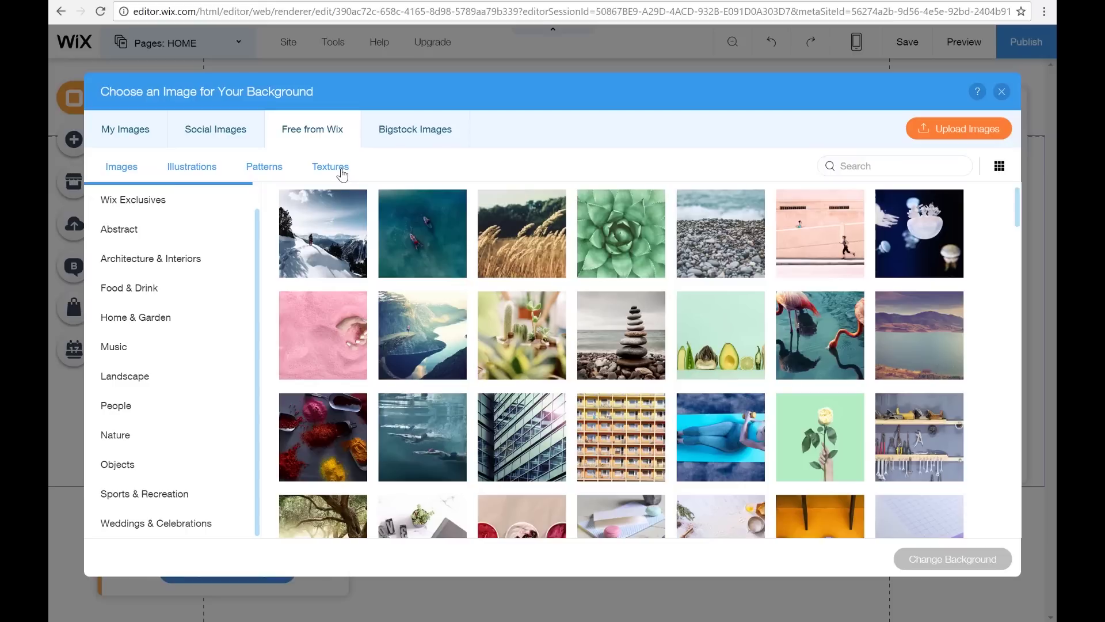
click(263, 168)
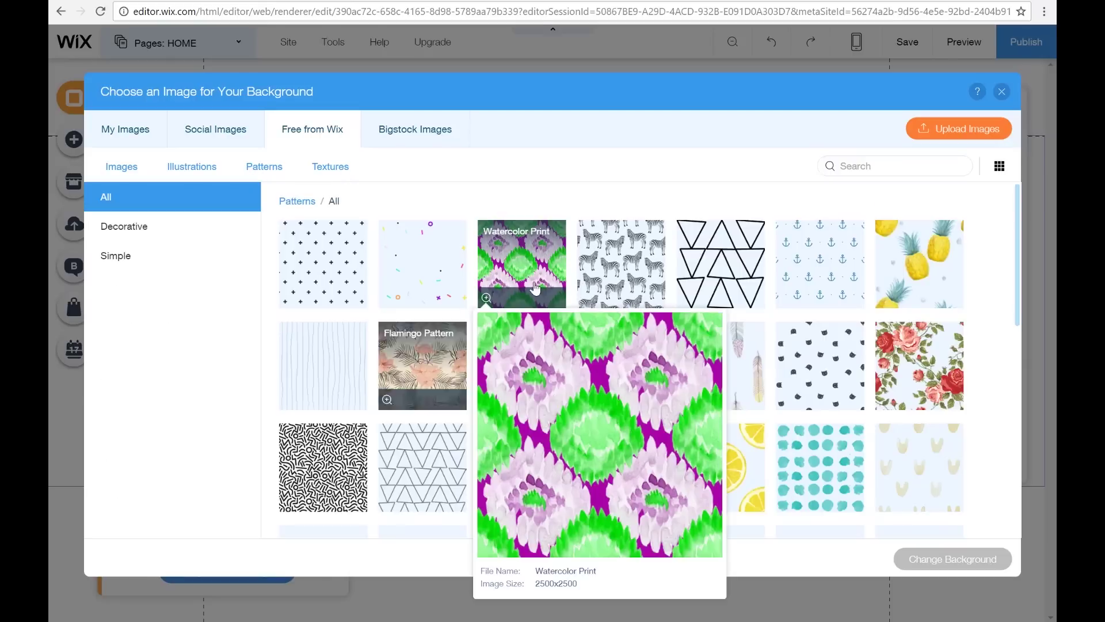
click(320, 170)
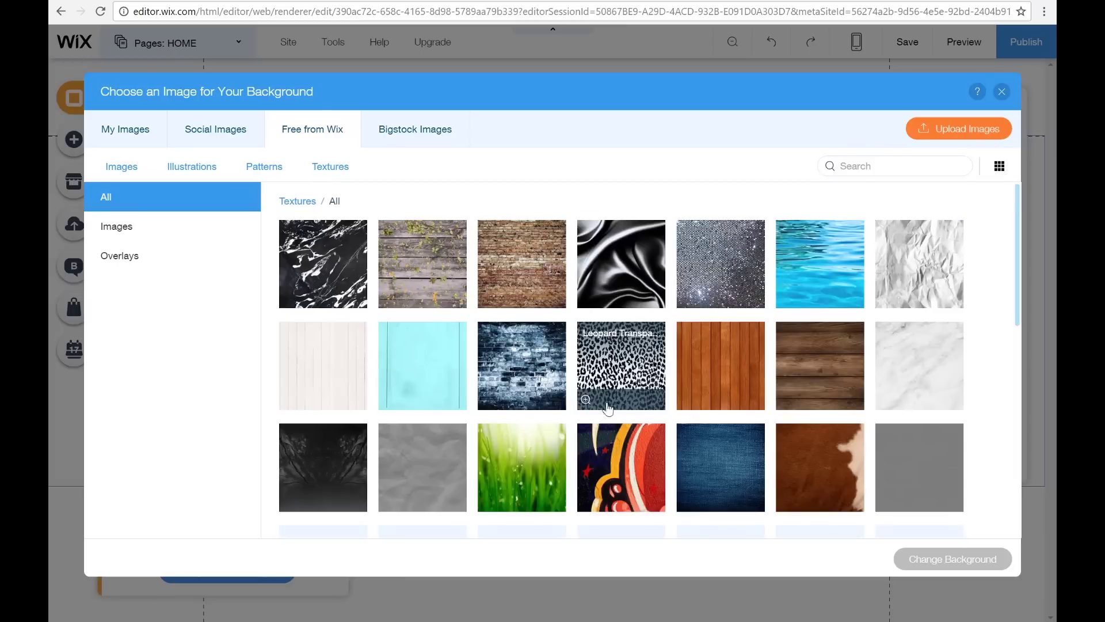
scroll(596, 387, down, 3)
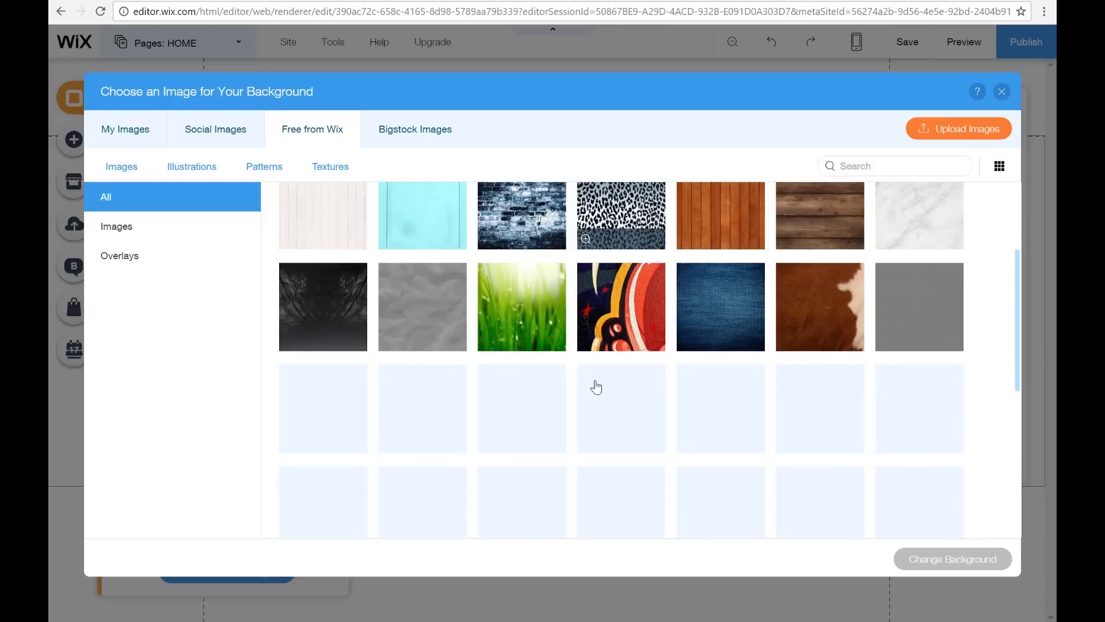
scroll(518, 357, up, 3)
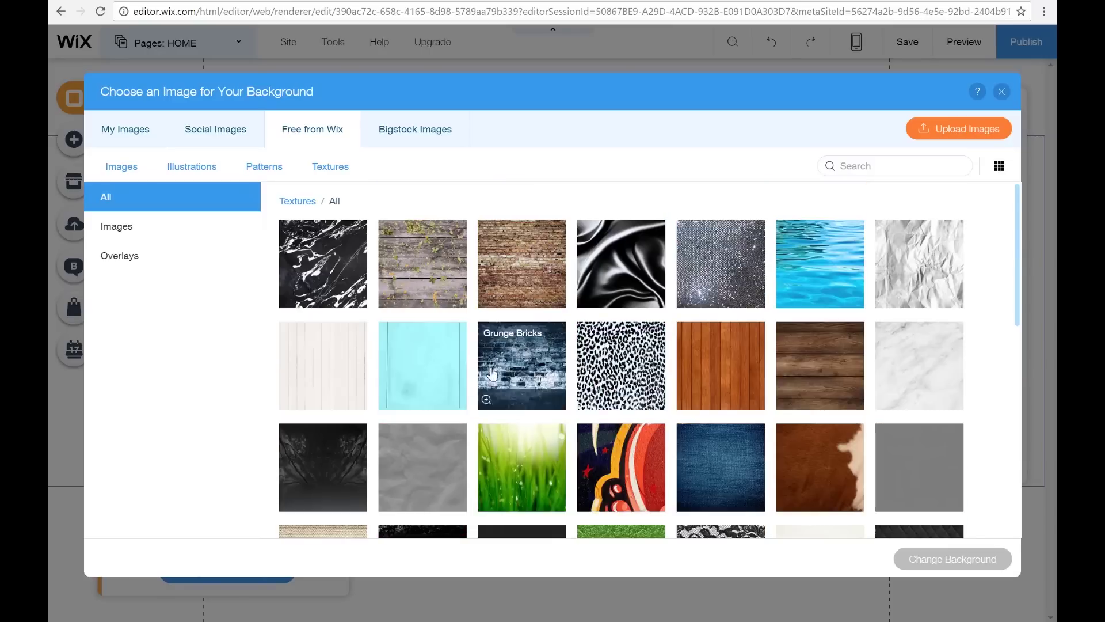
Look through all media in the site's own image collection for a page background.
click(135, 136)
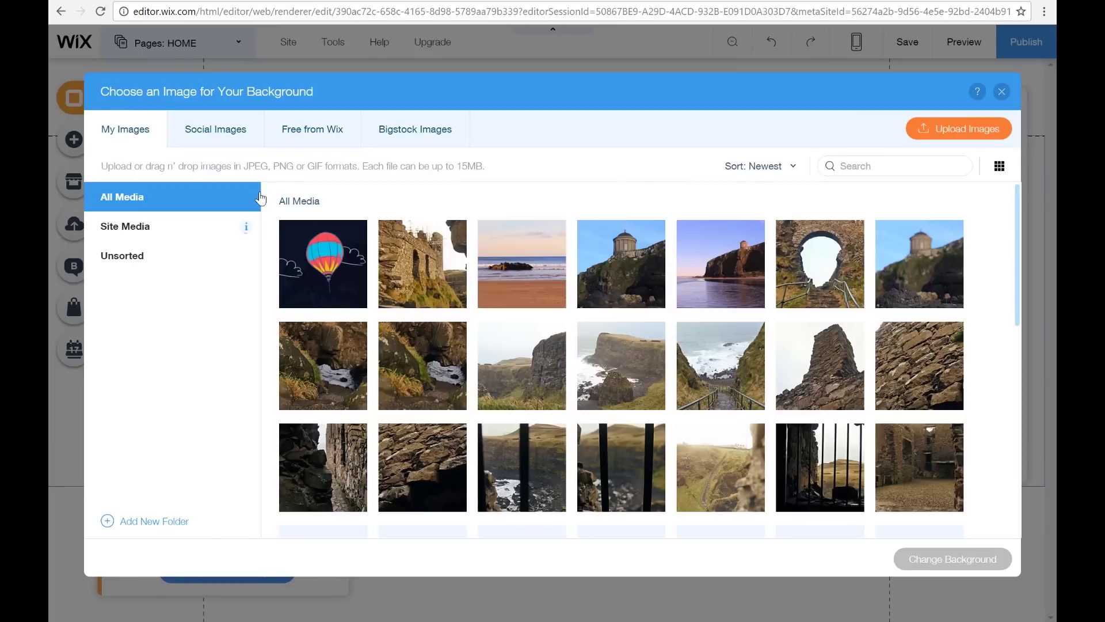
scroll(831, 431, down, 1)
scroll(831, 431, down, 5)
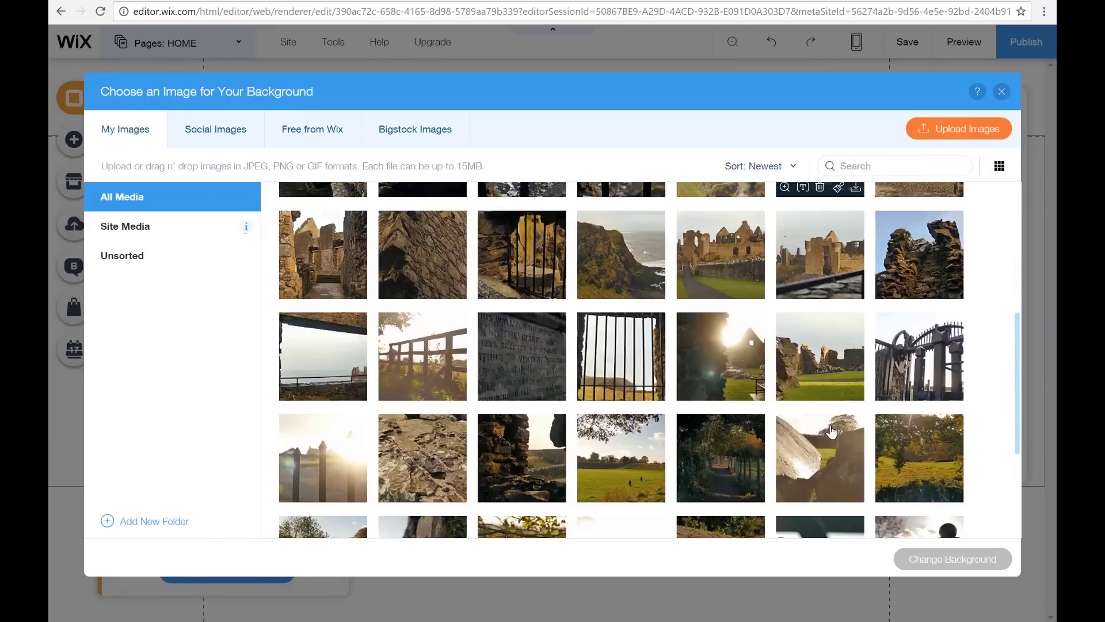
scroll(831, 432, up, 6)
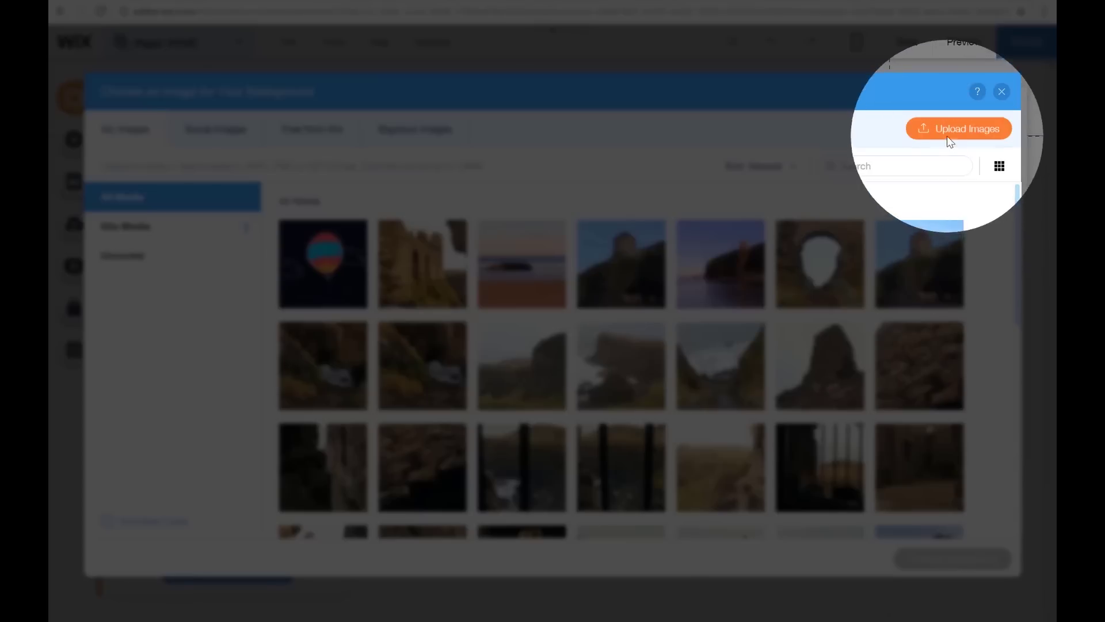
Try to upload the first GIANTS CAUSEWAY TOUR coastline picture from the Visual Tours Ireland folder.
click(941, 134)
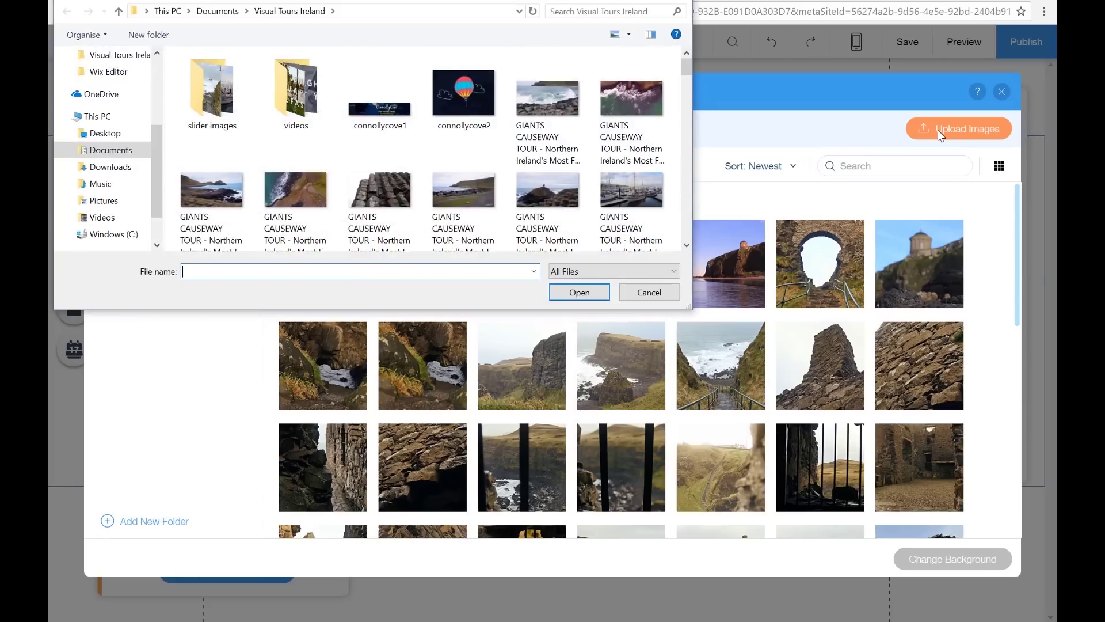
click(548, 101)
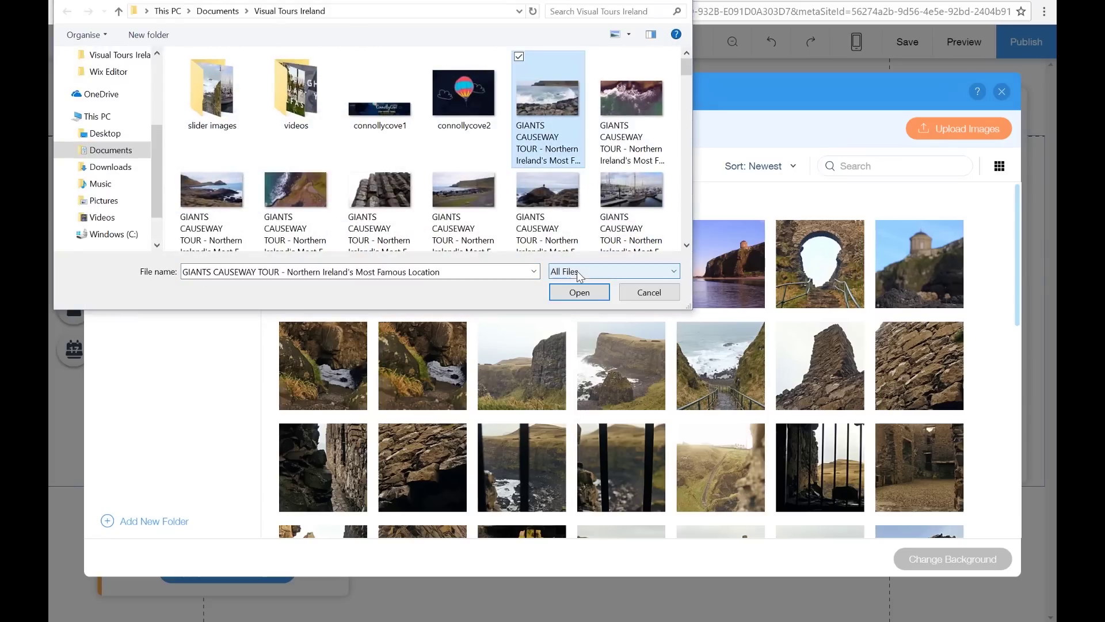
click(580, 293)
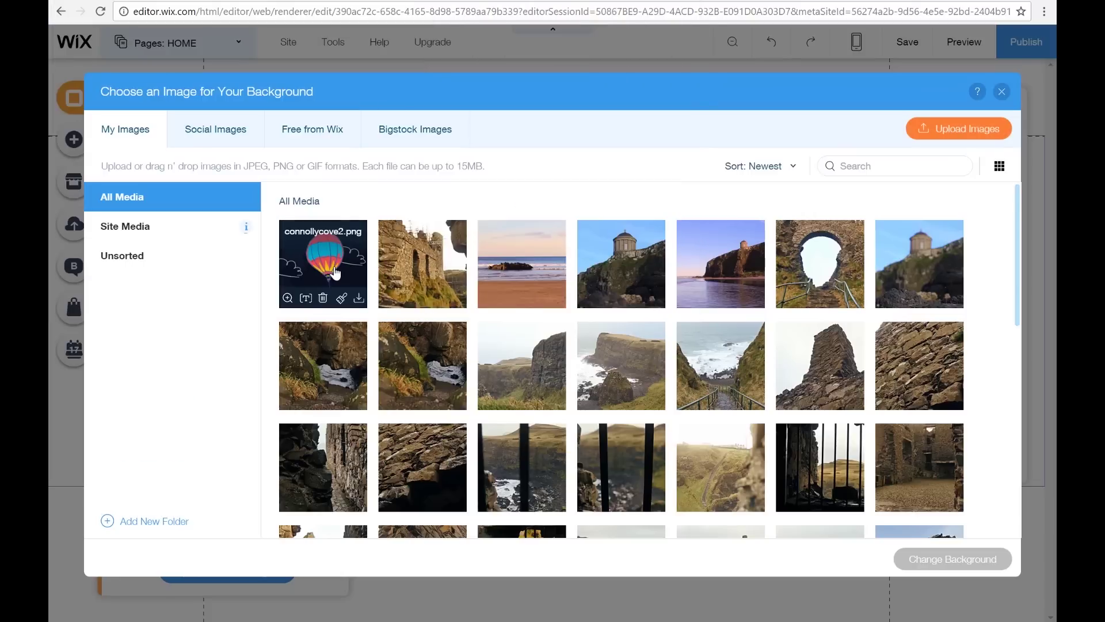
Set the HOME page's background to the own image of the dark gate post with a round top.
scroll(608, 403, down, 4)
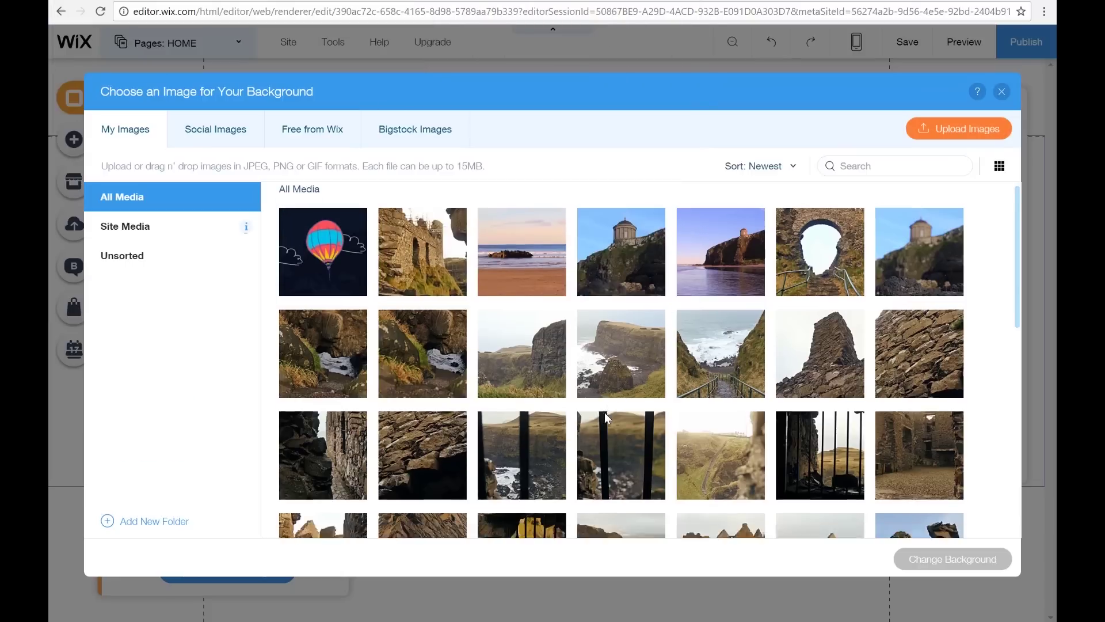
scroll(607, 417, down, 4)
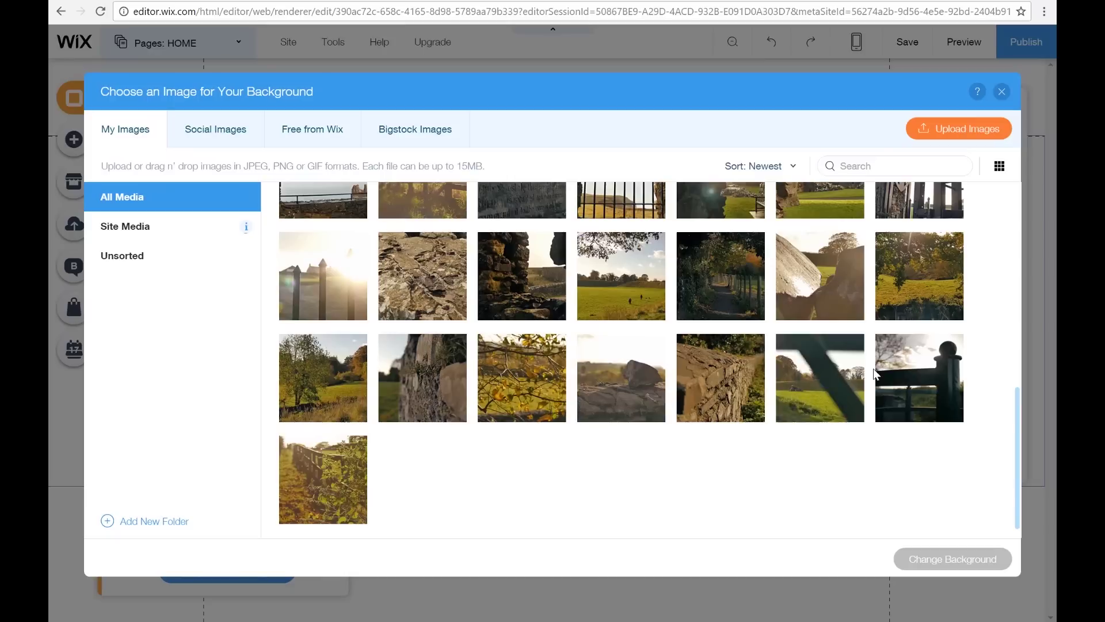
click(909, 375)
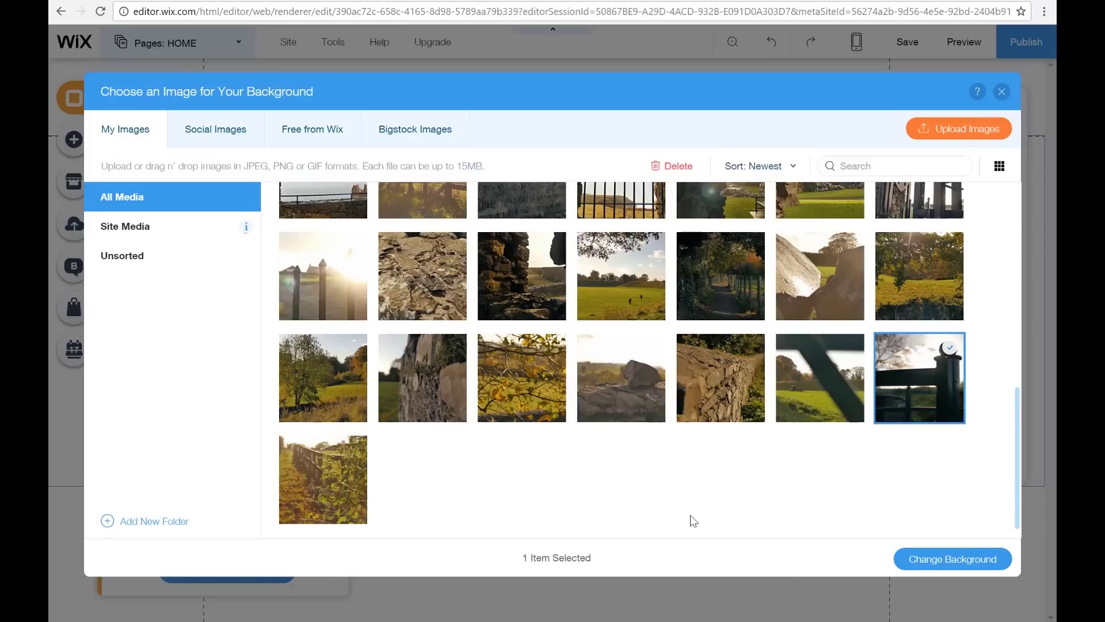
click(934, 567)
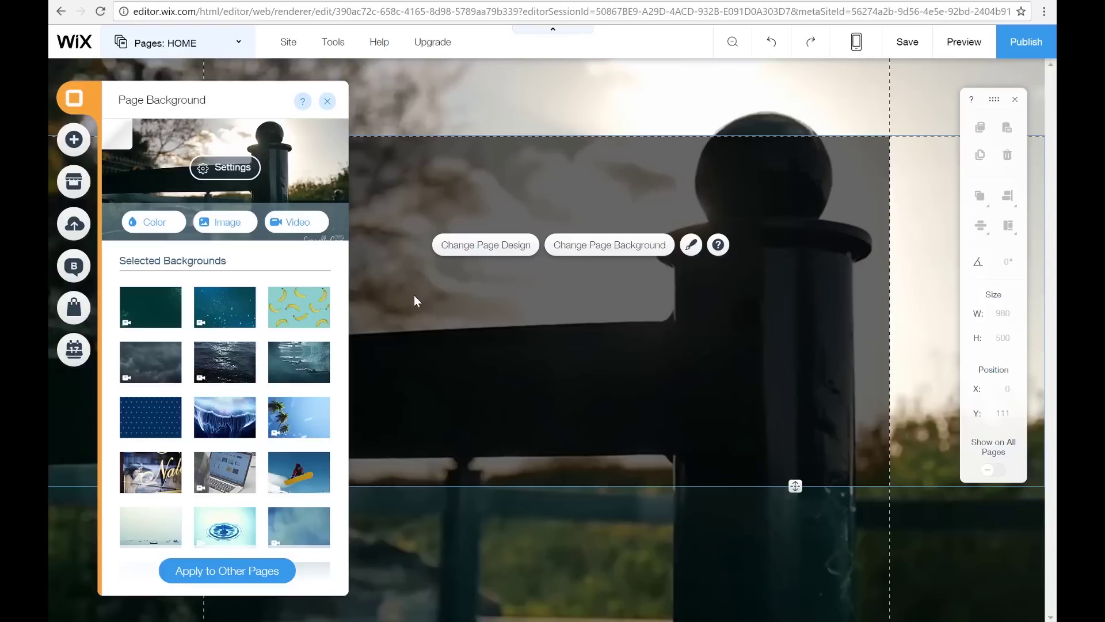
Try to upload the Grianan Of Alieach video from the Visual Tours Ireland videos folder as a page background.
click(294, 235)
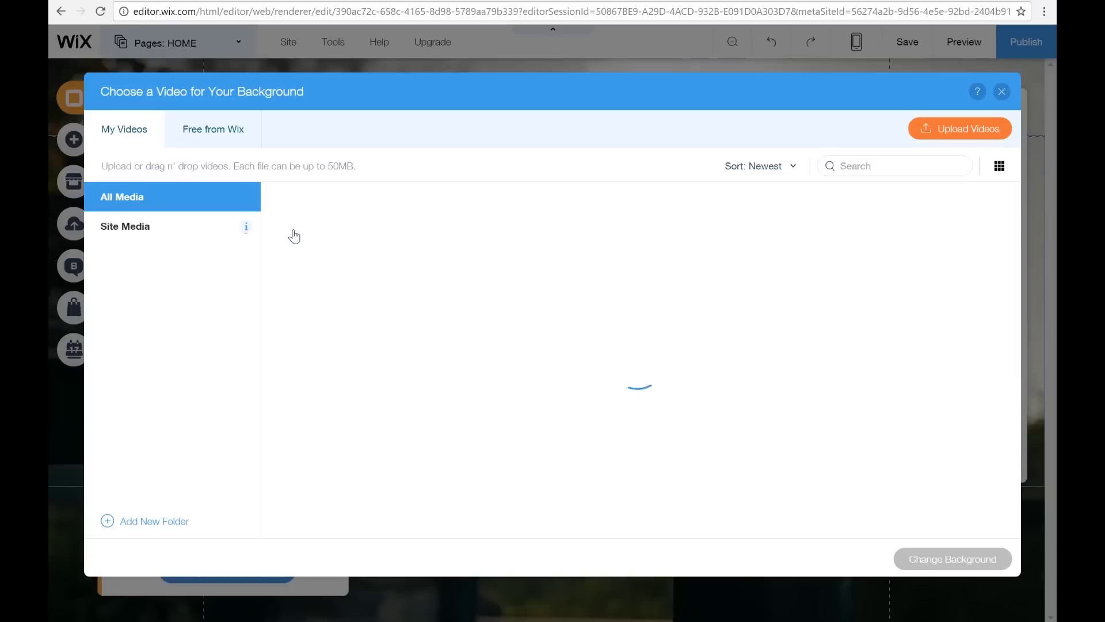
click(956, 130)
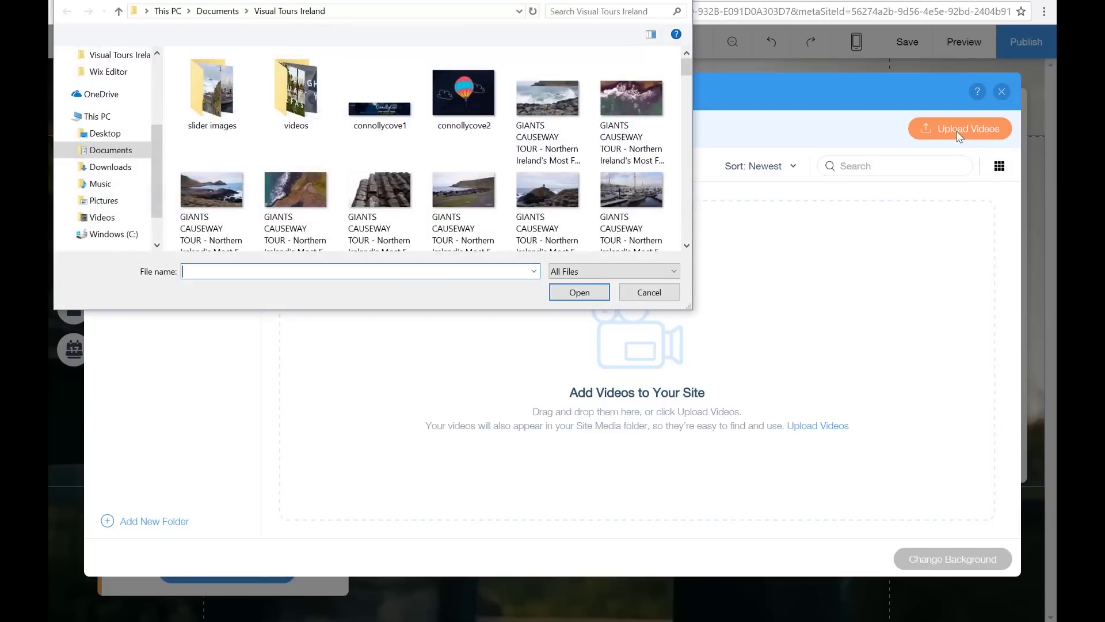
double_click(262, 95)
click(545, 110)
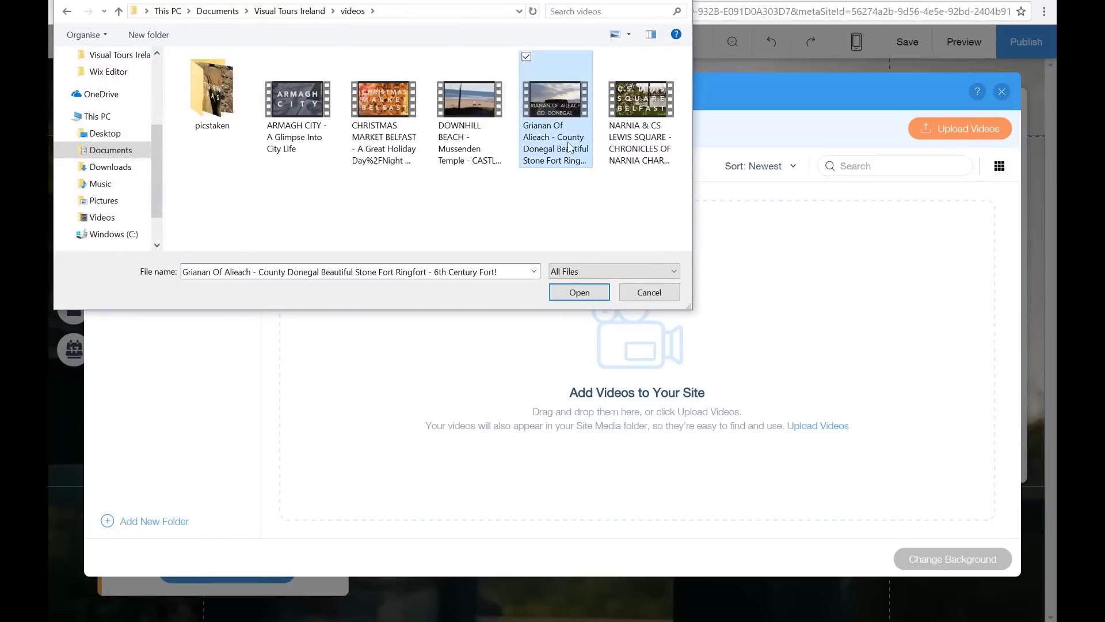
click(579, 293)
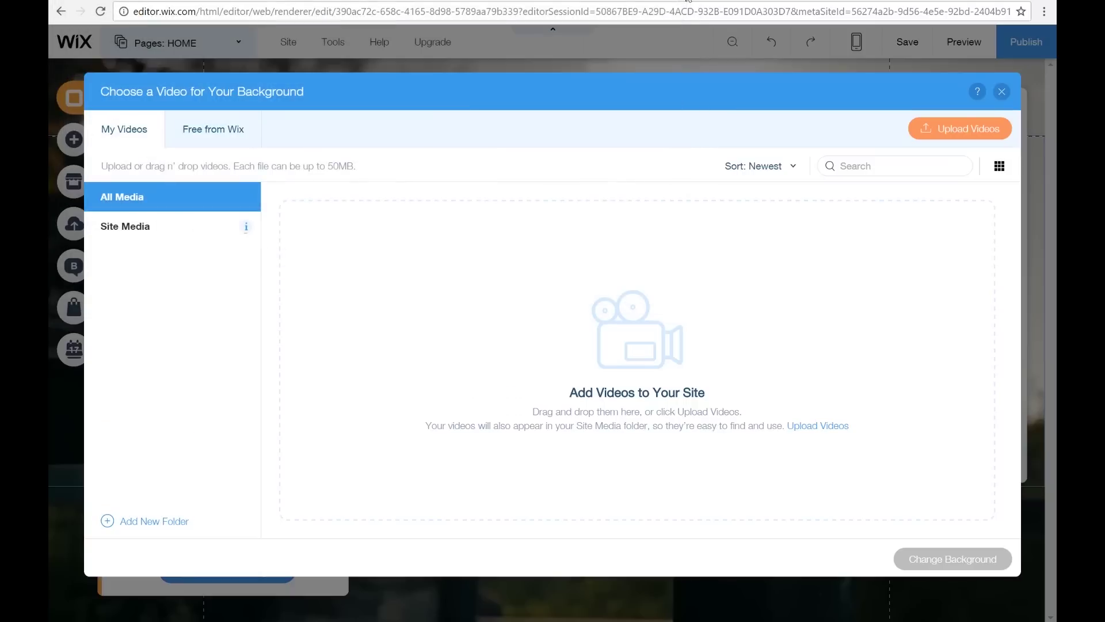
Browse the free Wix background videos and close the video chooser without changing the background.
click(228, 138)
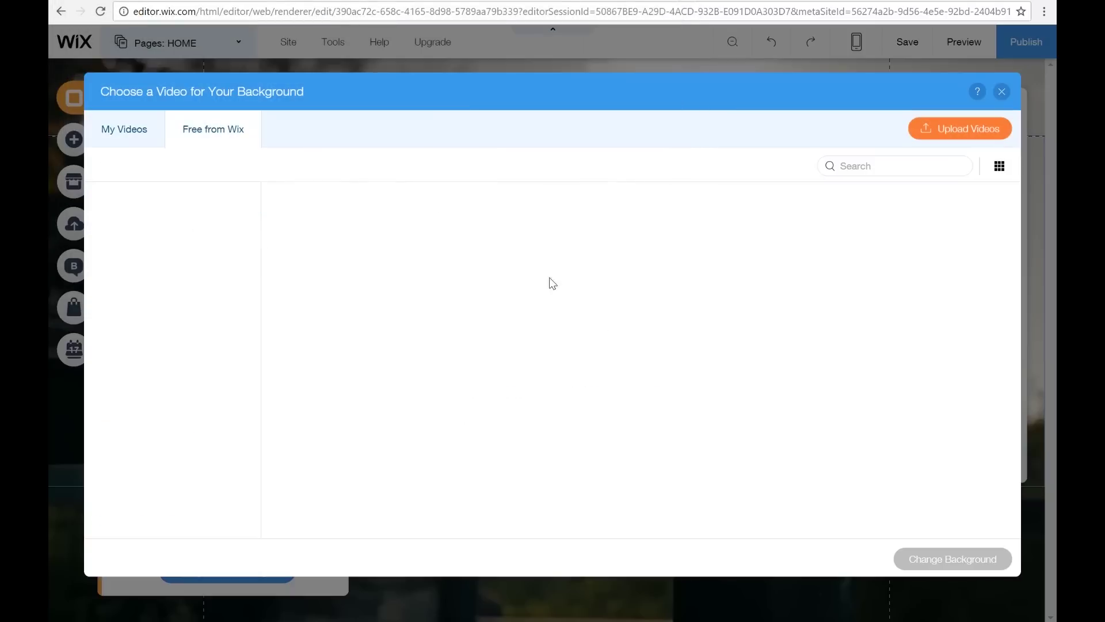
scroll(612, 276, down, 10)
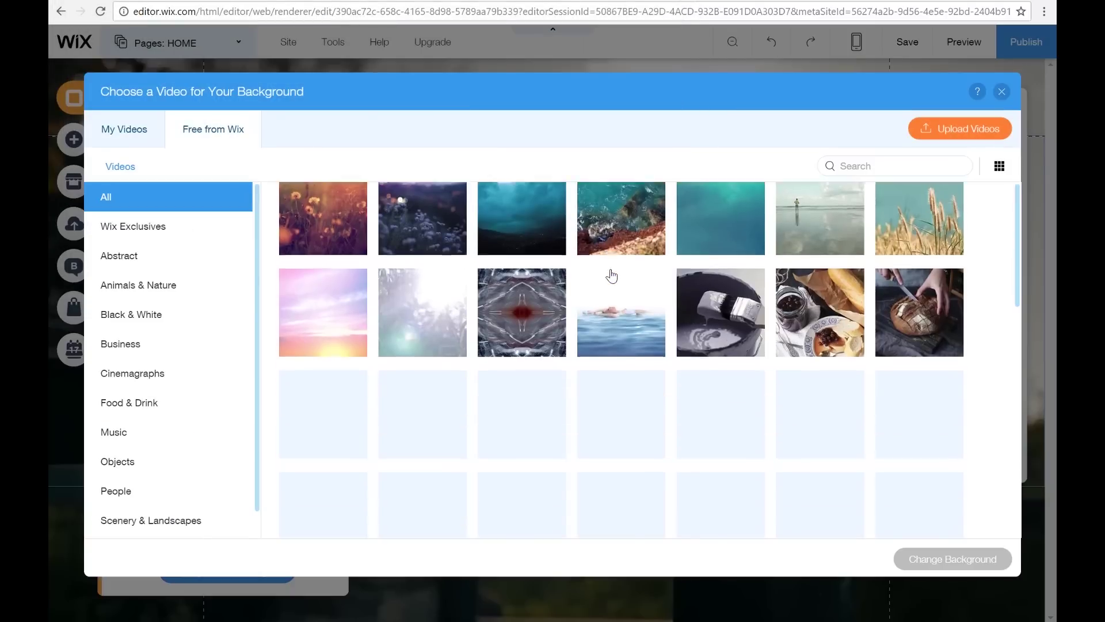
click(1001, 92)
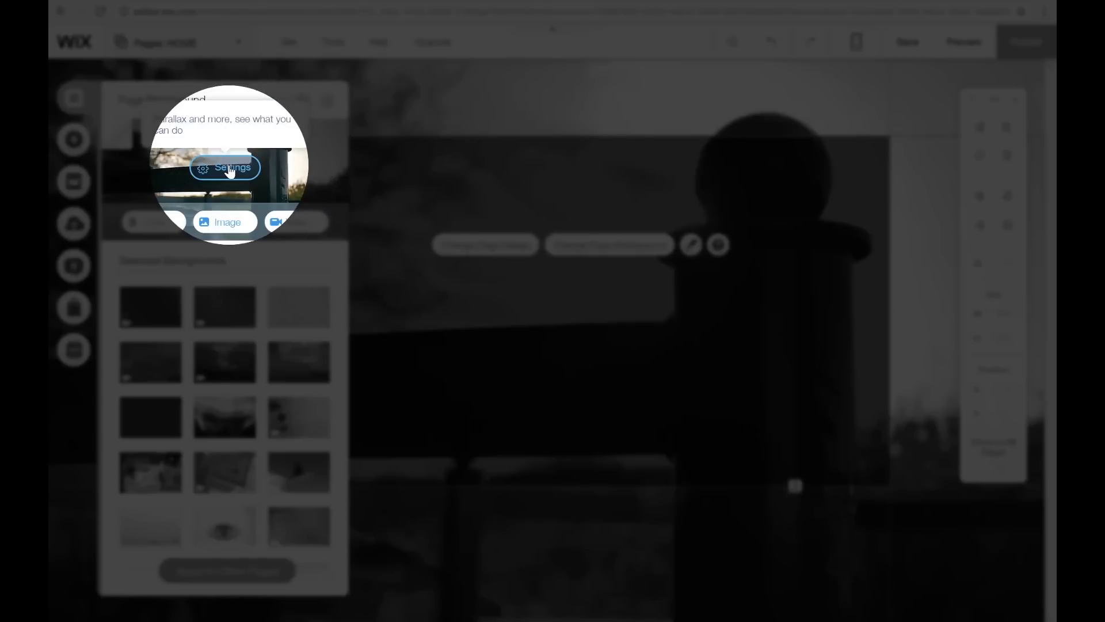
Open the background image's settings and set the image opacity to 100%.
click(230, 169)
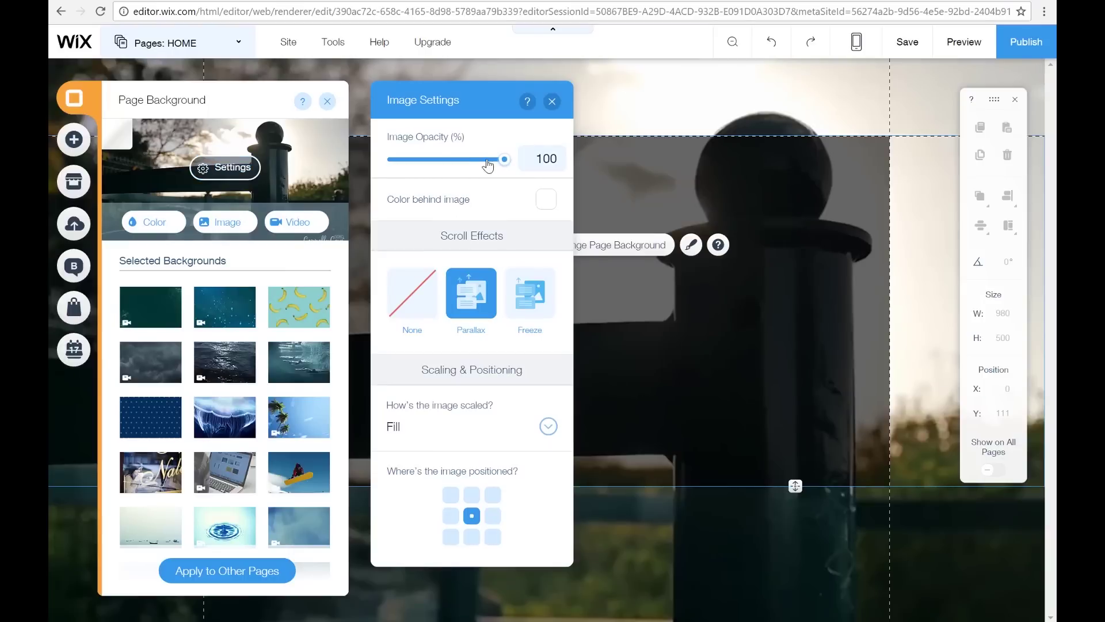
drag(504, 160, 545, 171)
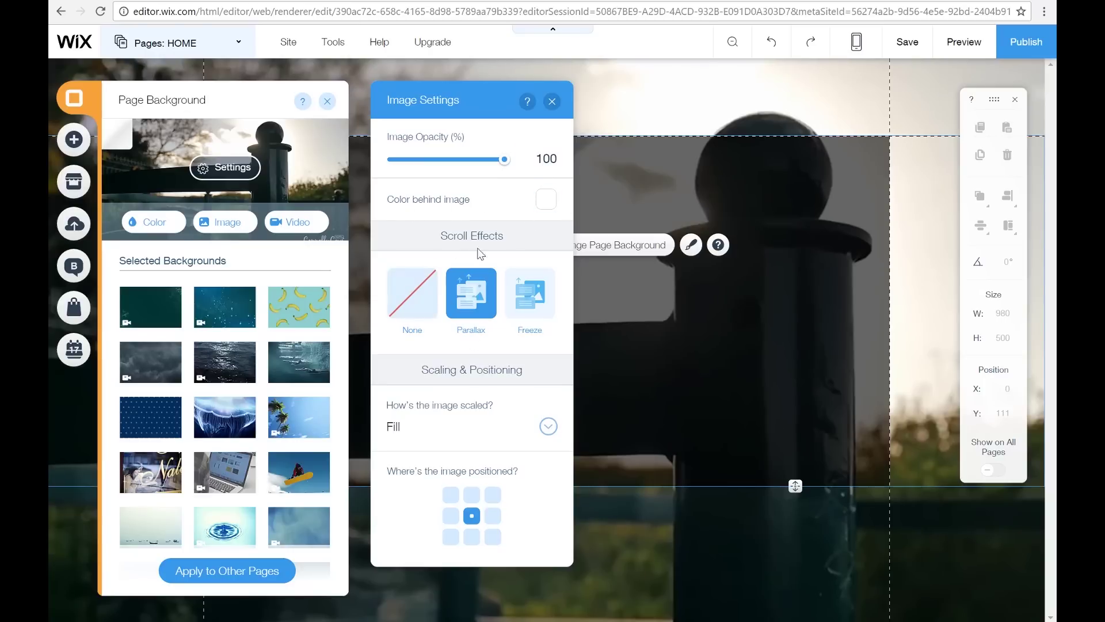
Compare the None, Parallax and Freeze scroll effects on the background image, return to Parallax and close the background settings.
click(412, 308)
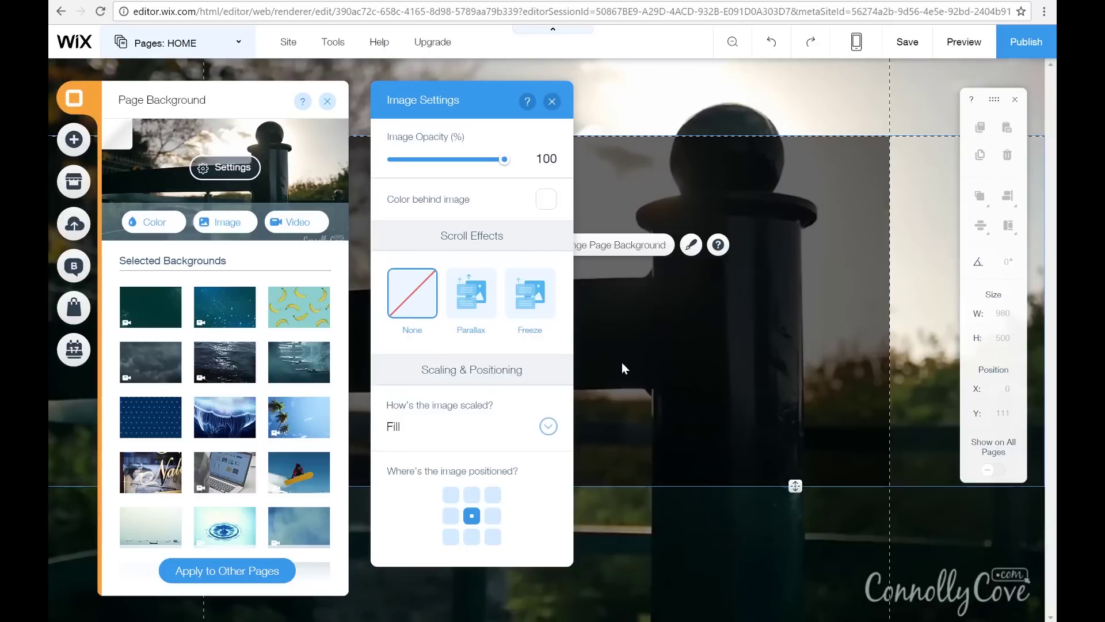
click(464, 309)
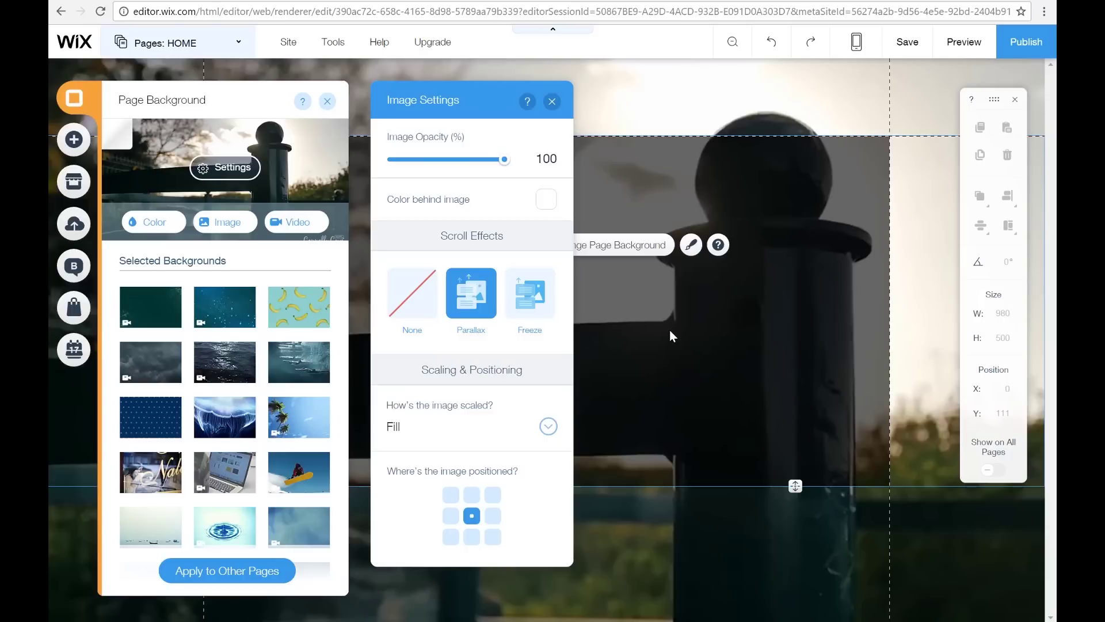
click(521, 291)
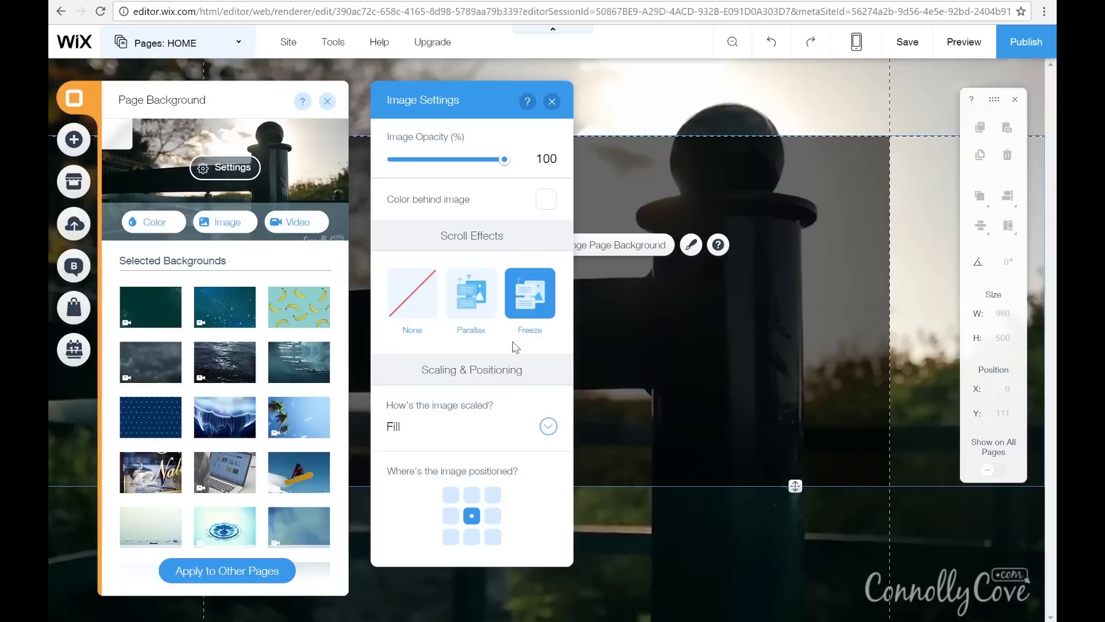
click(471, 294)
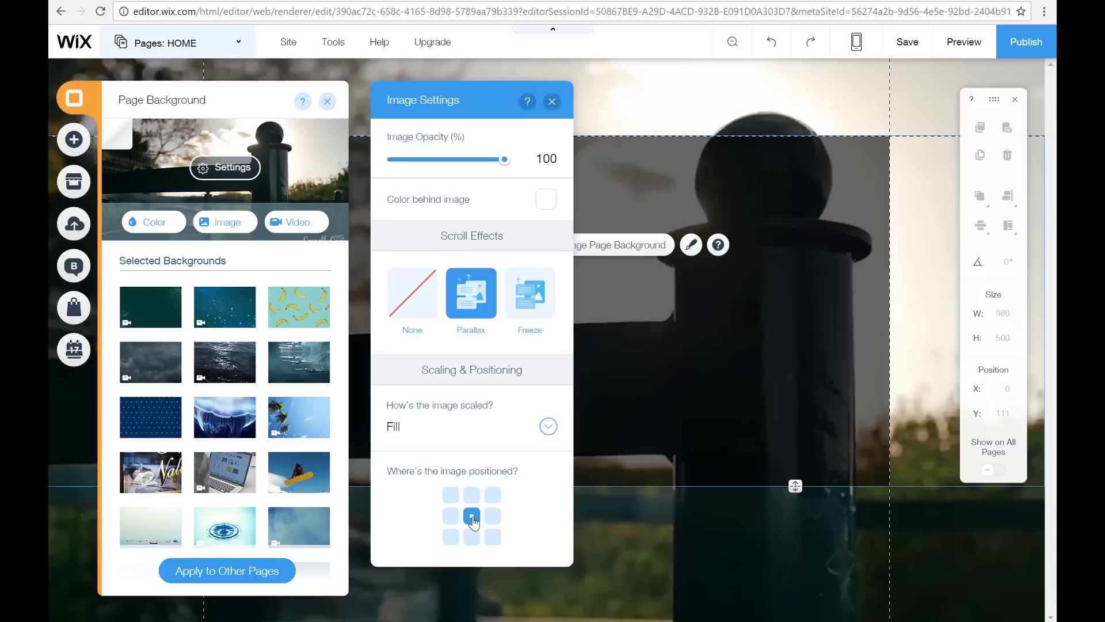
click(551, 103)
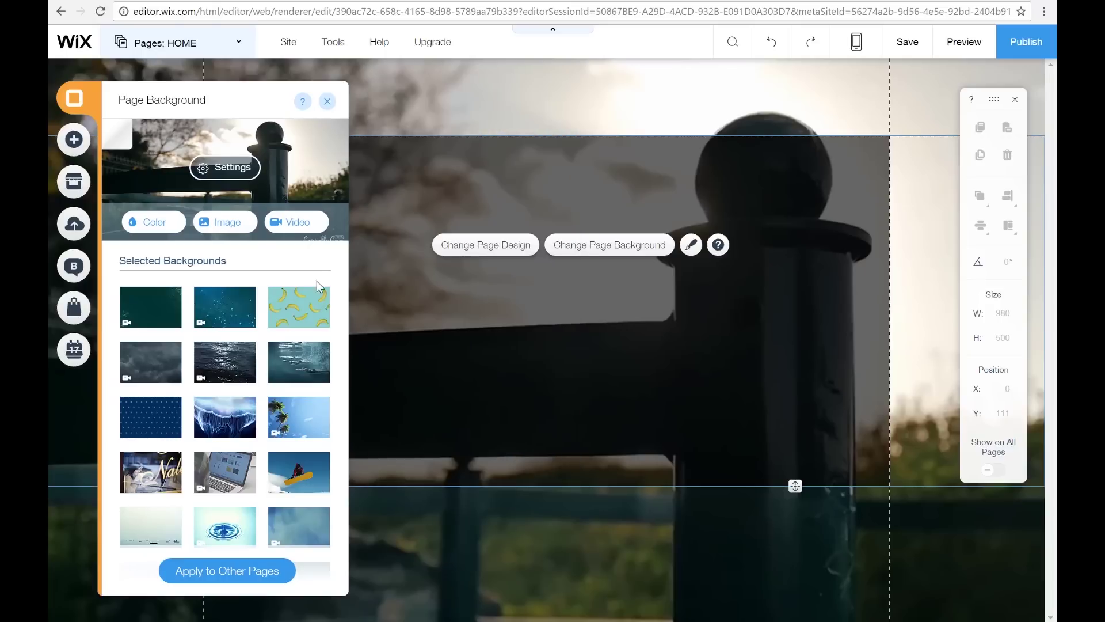
click(326, 103)
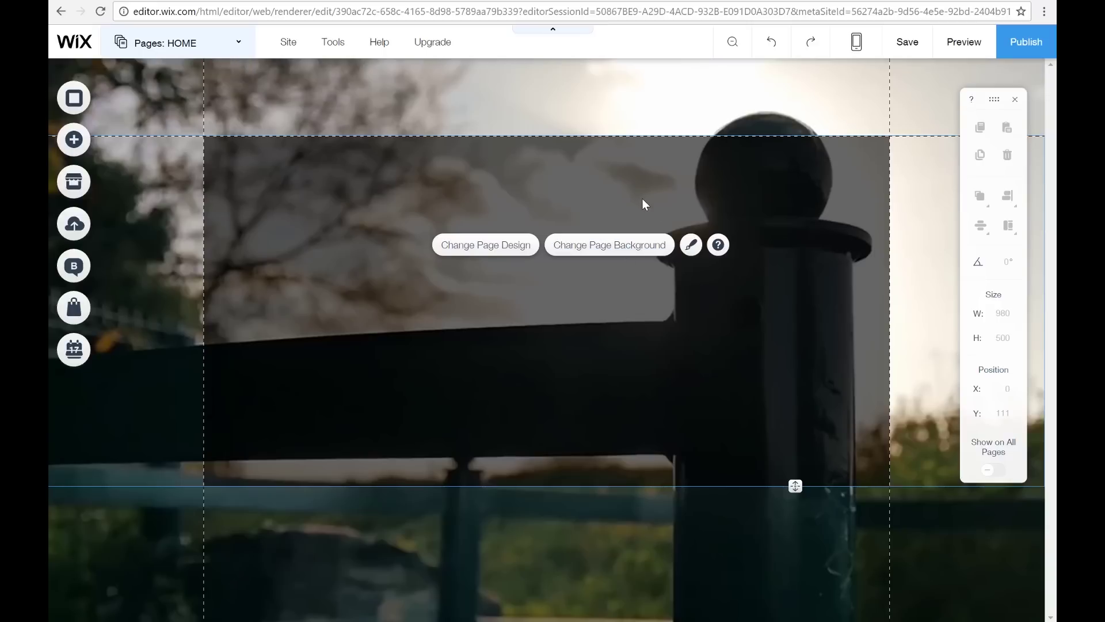
Add the teal outlined horizontal menu from the saved menus to the header of the HOME page.
click(80, 149)
scroll(144, 368, down, 5)
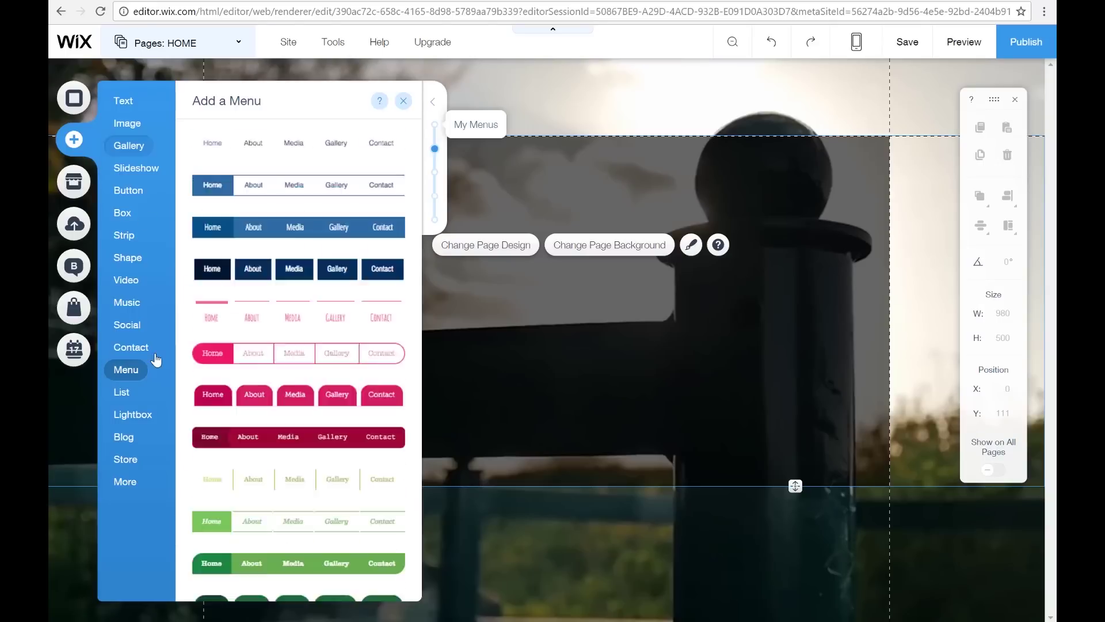
scroll(128, 374, up, 5)
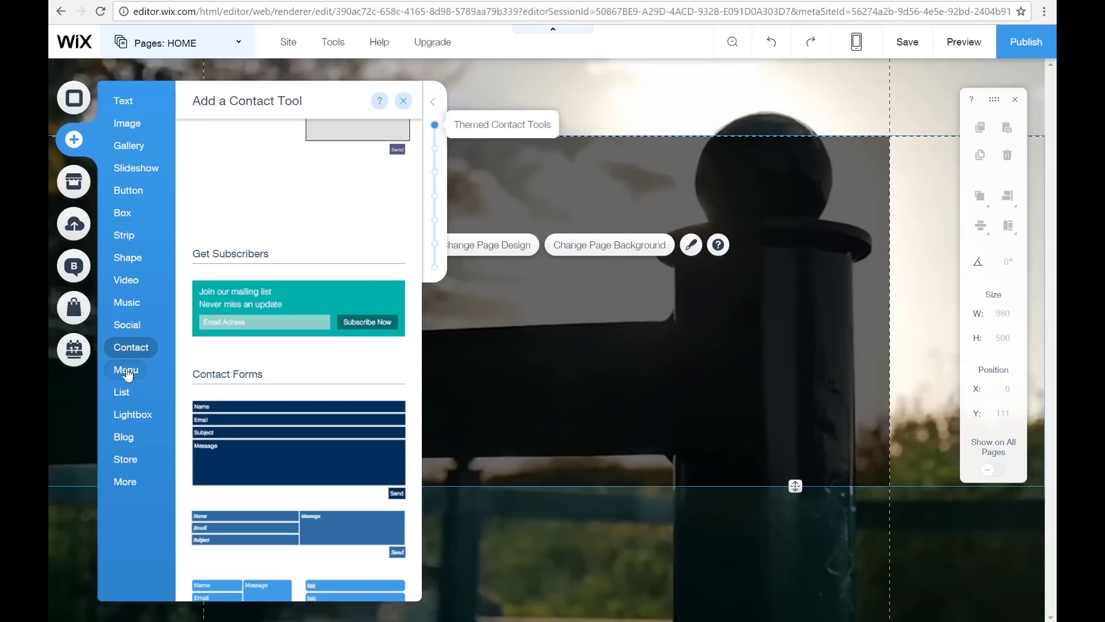
click(127, 374)
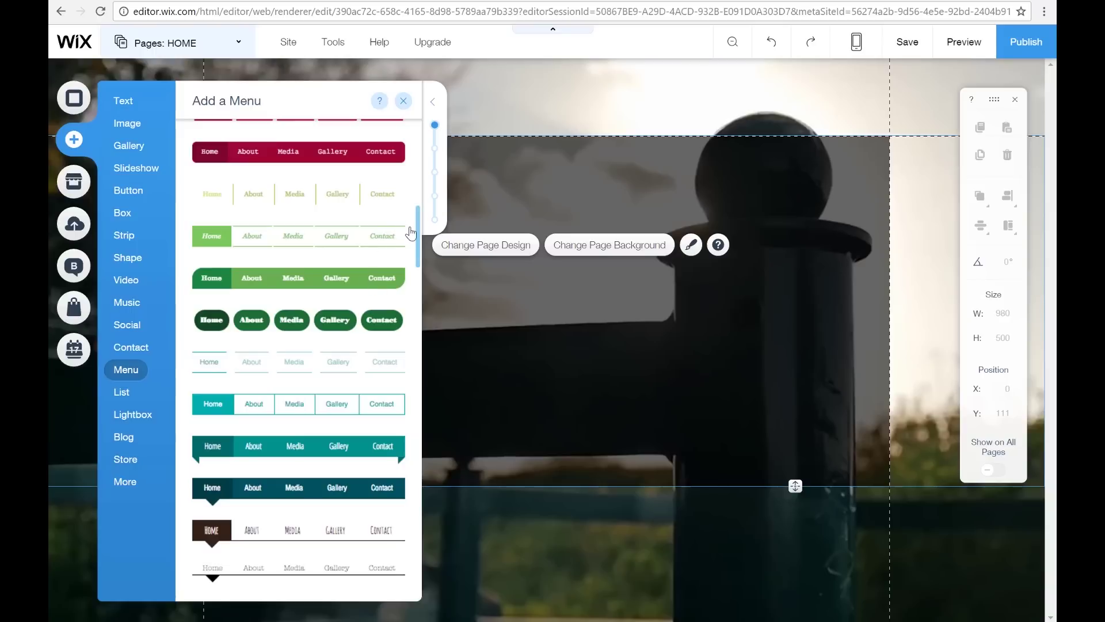
scroll(409, 184, up, 10)
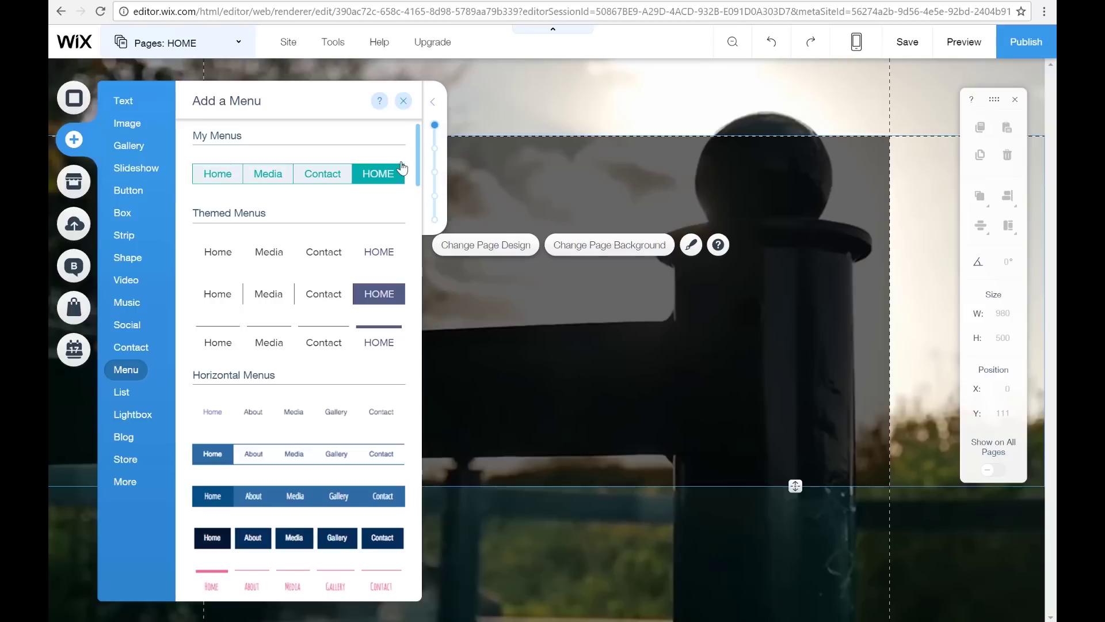
scroll(406, 167, down, 3)
scroll(400, 230, down, 8)
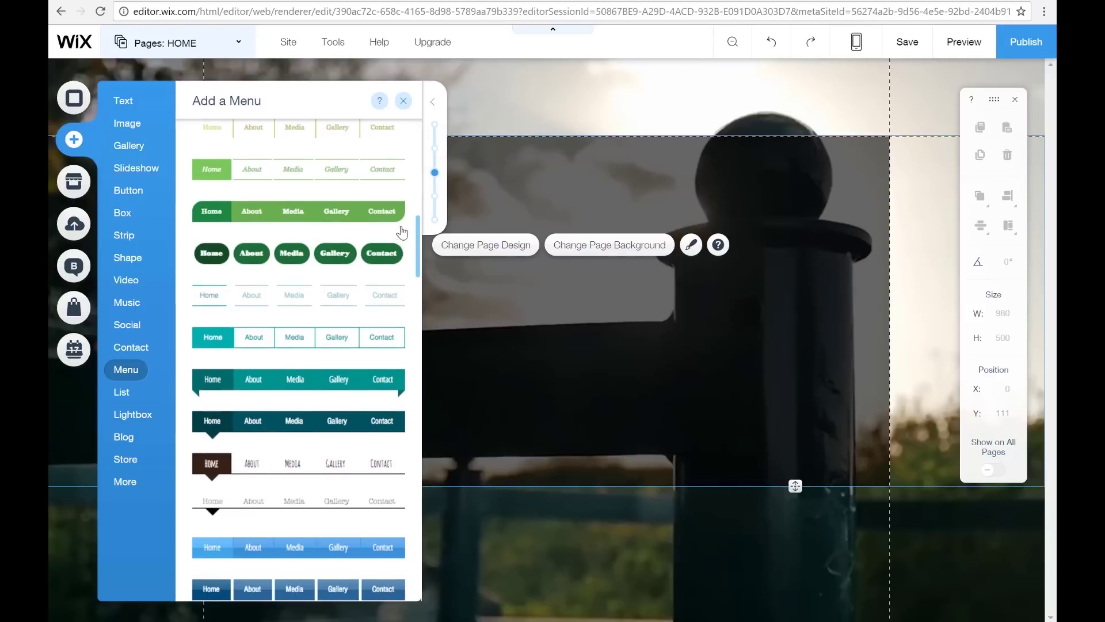
scroll(403, 173, up, 10)
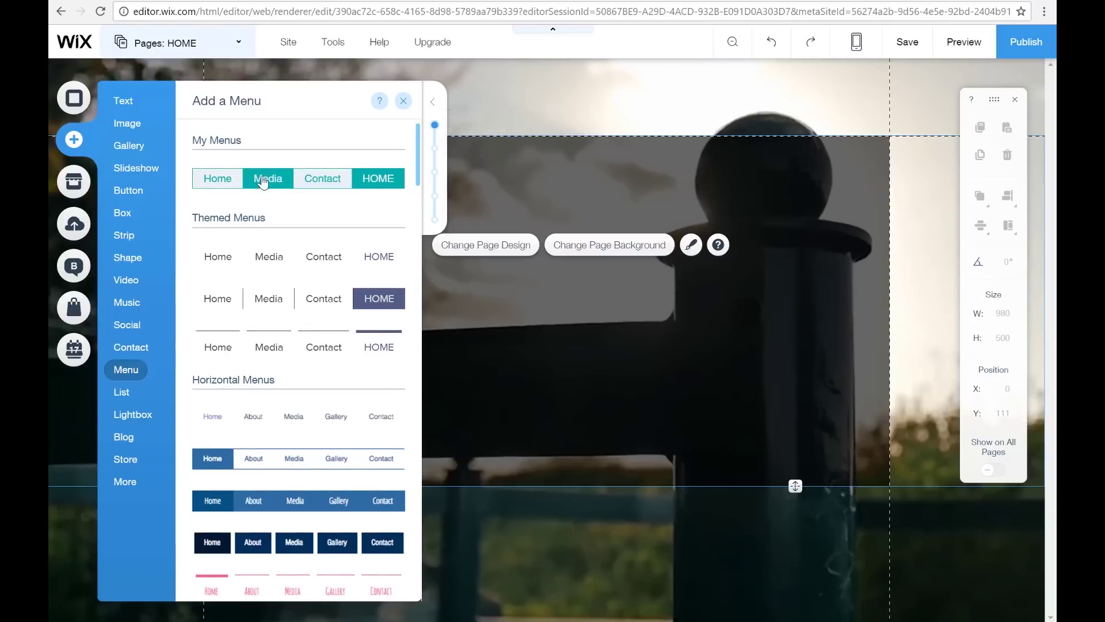
drag(262, 178, 382, 75)
Check the site's page list and enlarge the header menu to 980 by 111 so it fills the header.
click(245, 41)
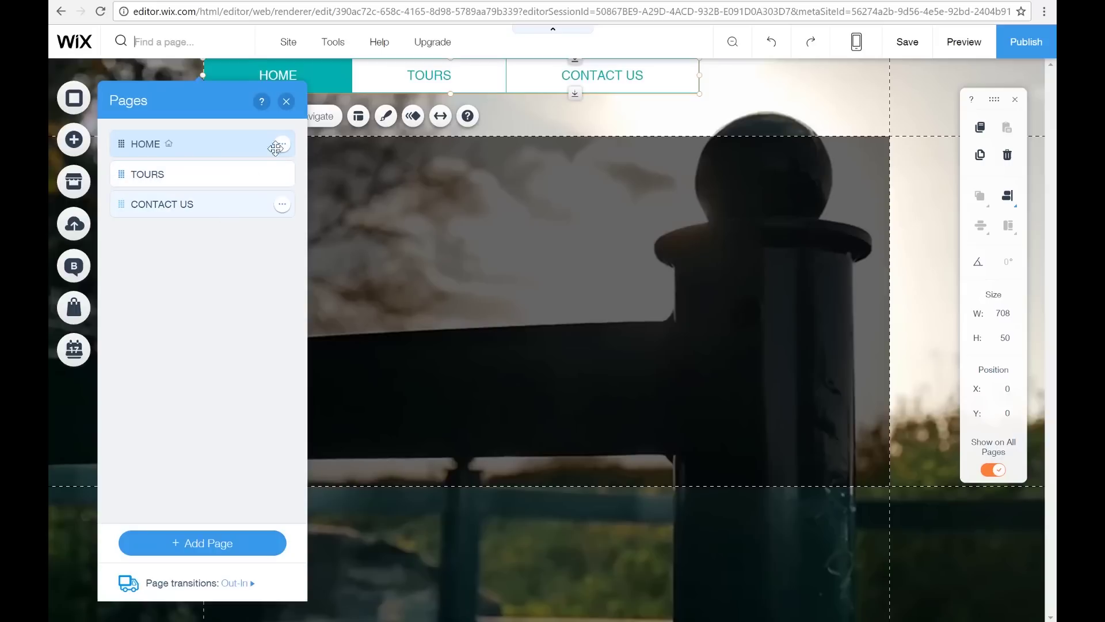
click(286, 102)
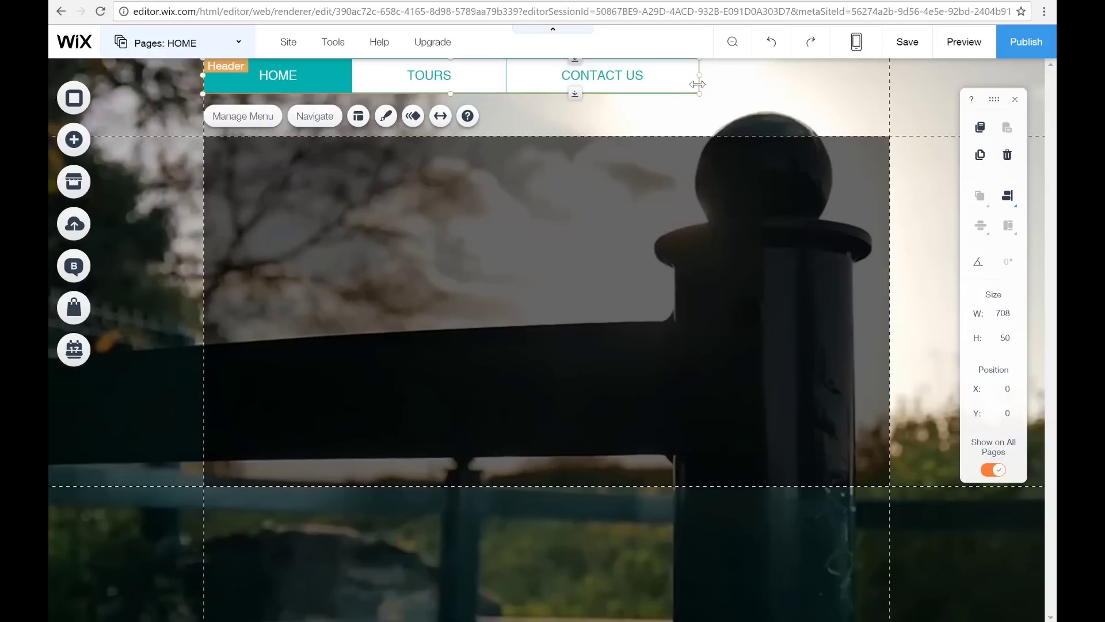
drag(699, 94, 897, 139)
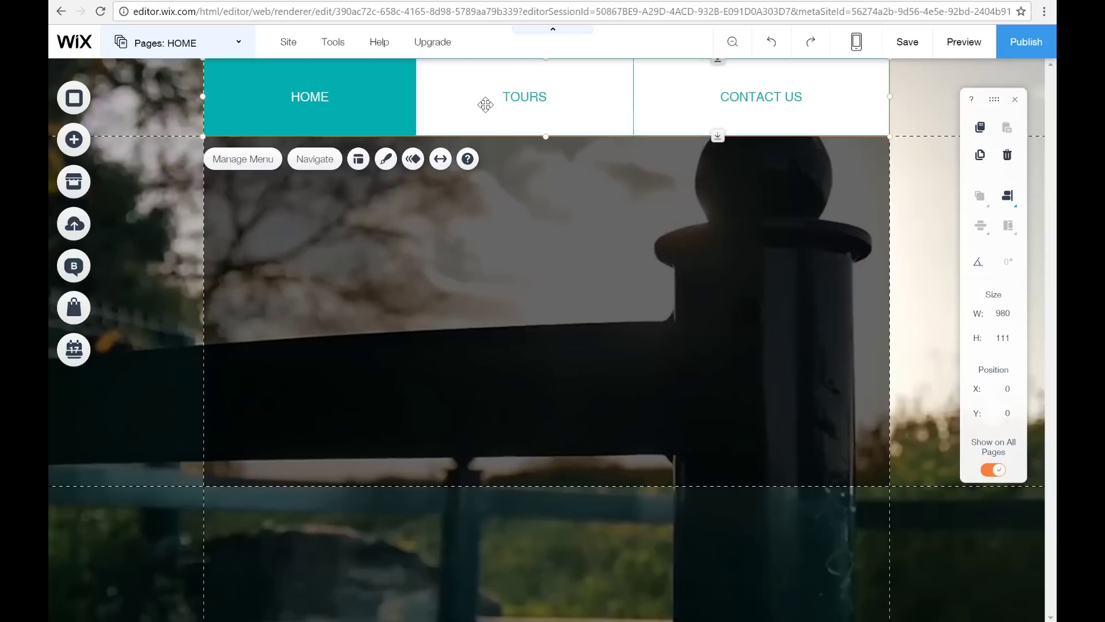
Open the TOURS page to check how the header menu appears there, and return to the HOME page.
click(234, 45)
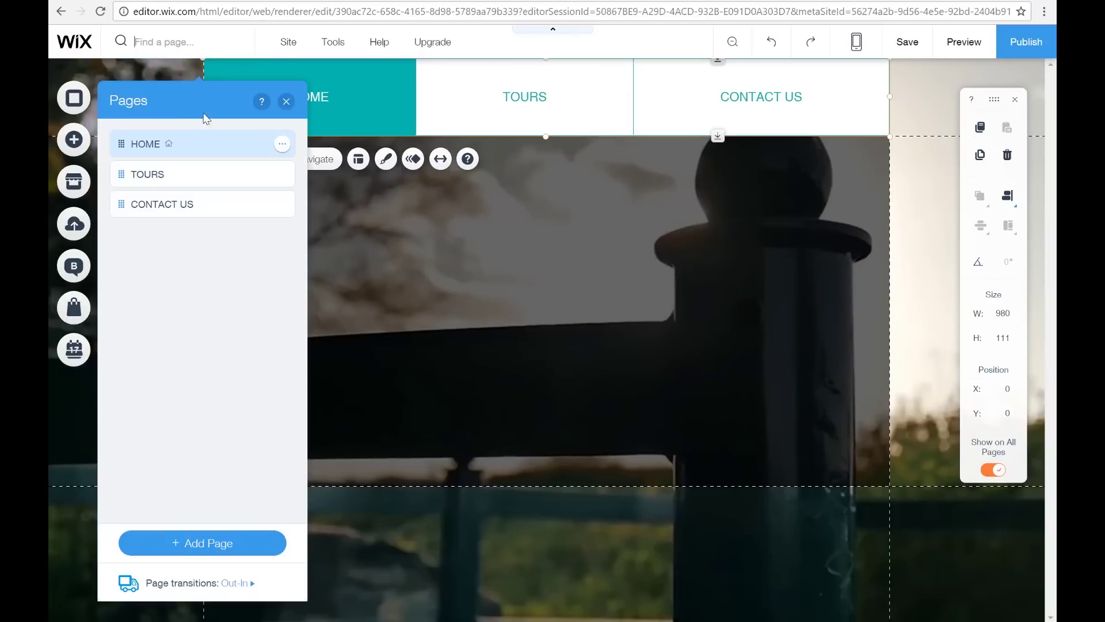
click(194, 175)
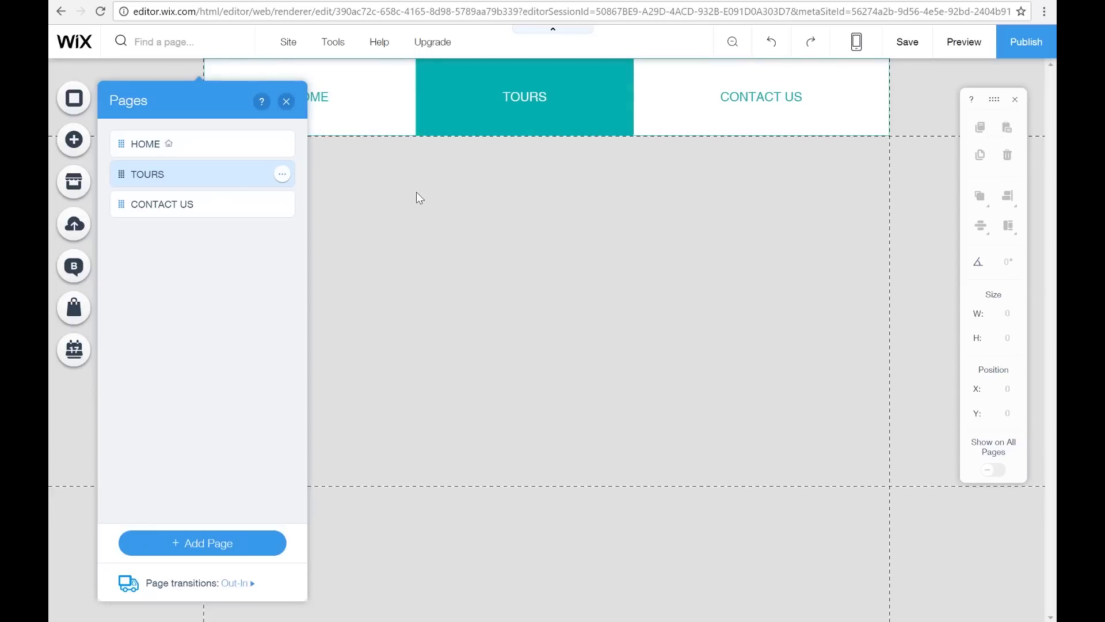
click(286, 102)
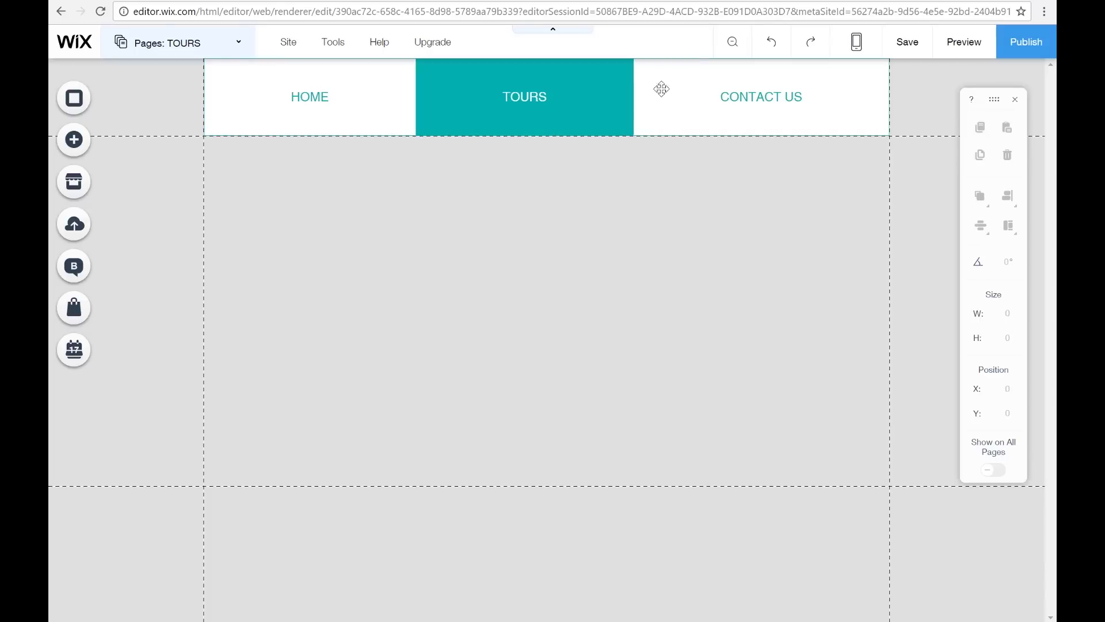
click(198, 45)
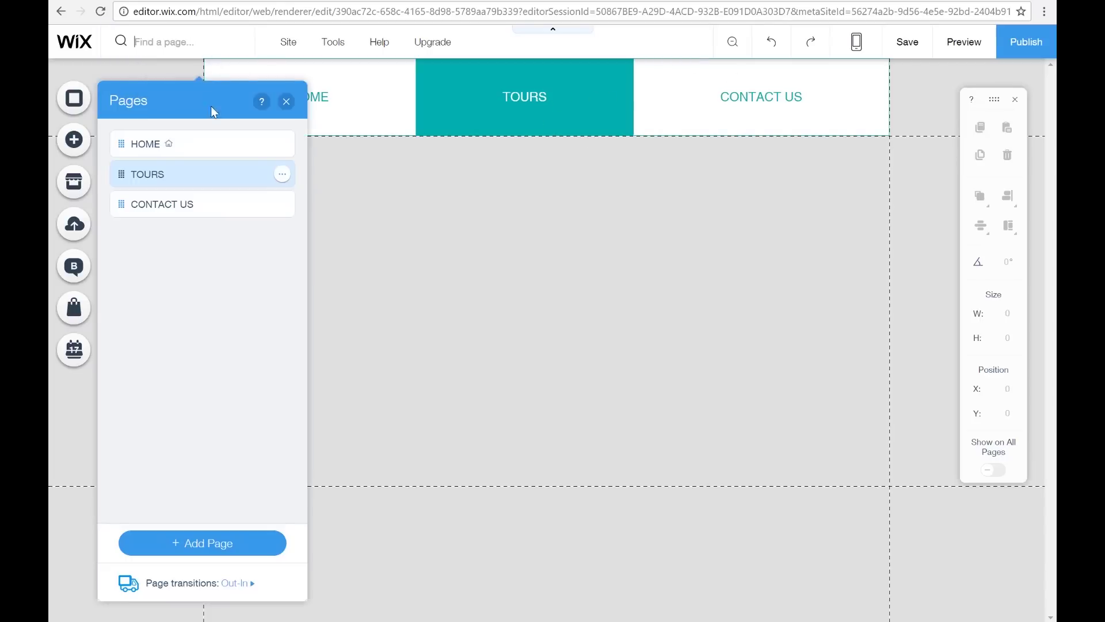
click(173, 144)
click(286, 101)
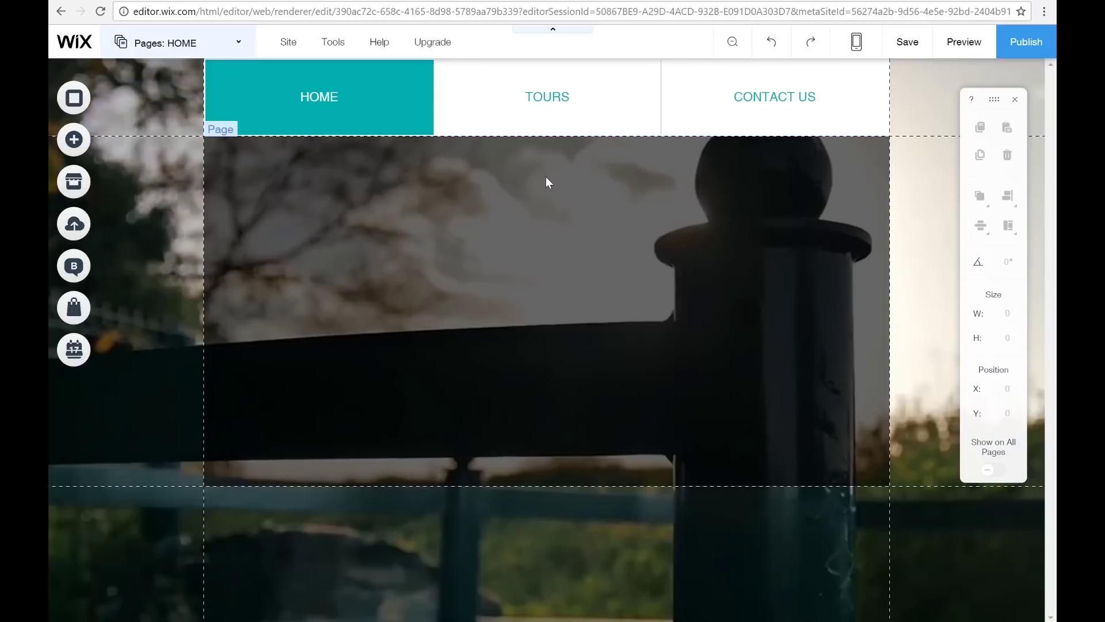
Review the saved and themed menu styles and close the list without adding another menu.
click(79, 141)
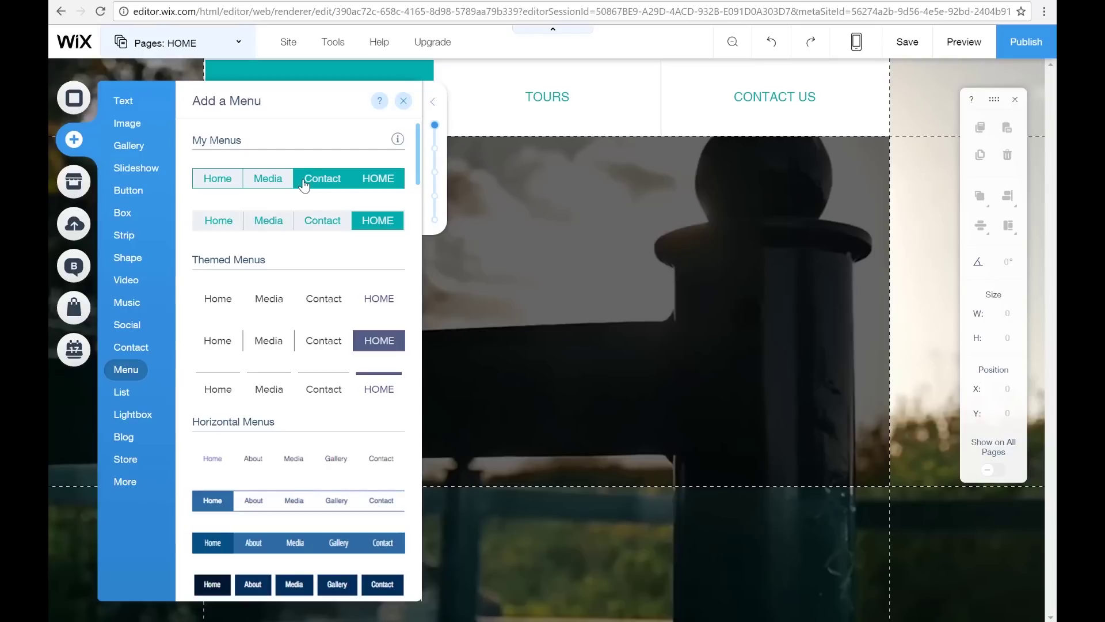
click(404, 101)
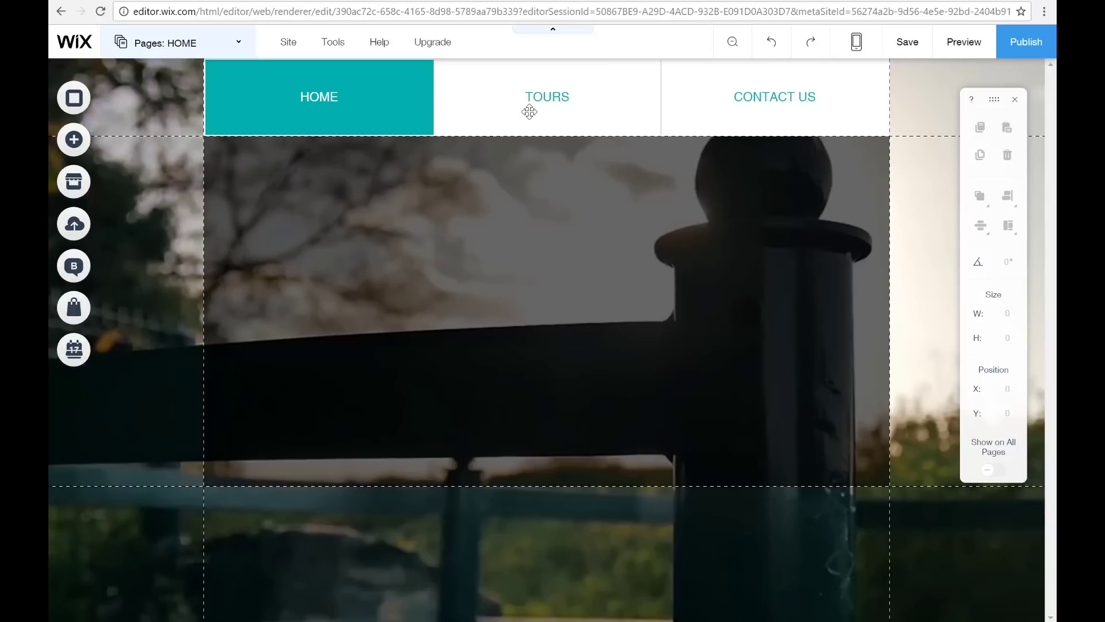
Open the header menu's layout settings, try left-aligned tab text and return the text to centre alignment.
click(404, 103)
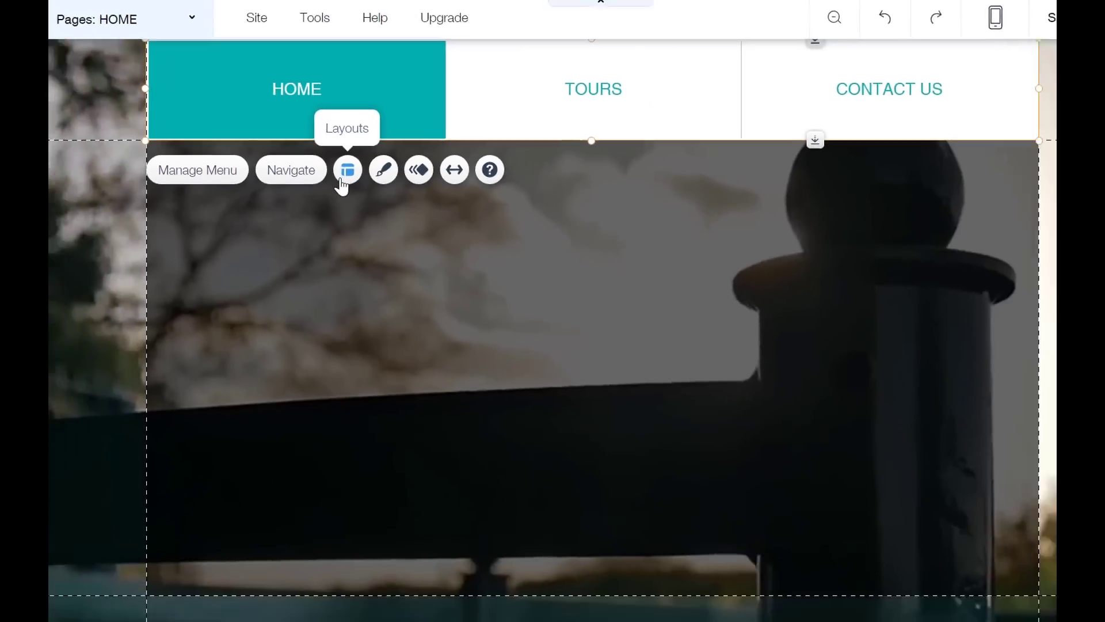
click(330, 187)
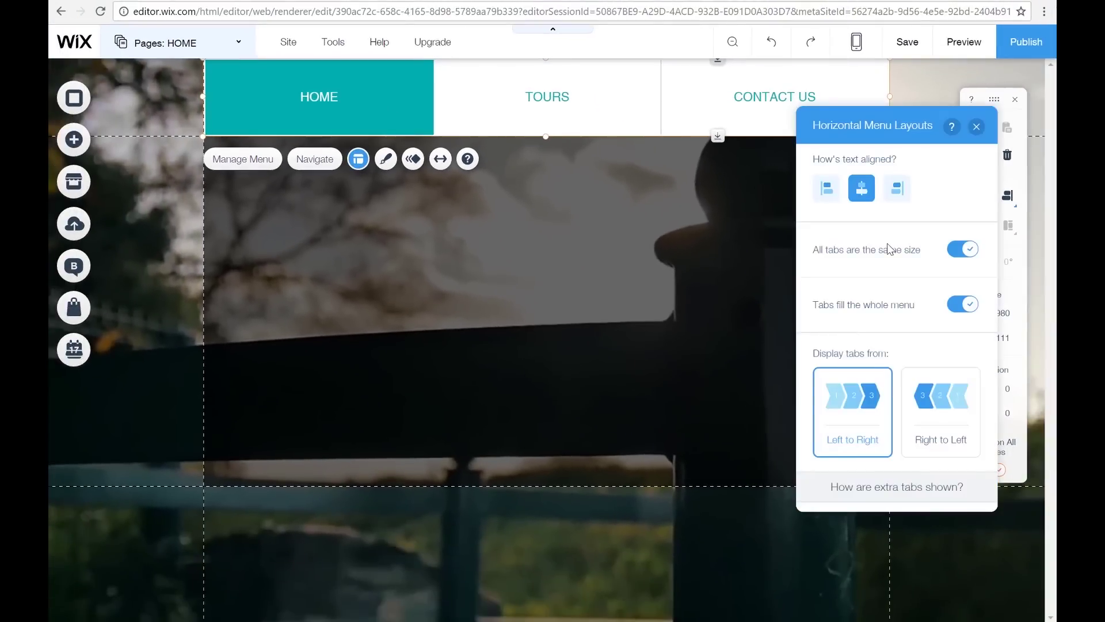
drag(874, 127, 558, 206)
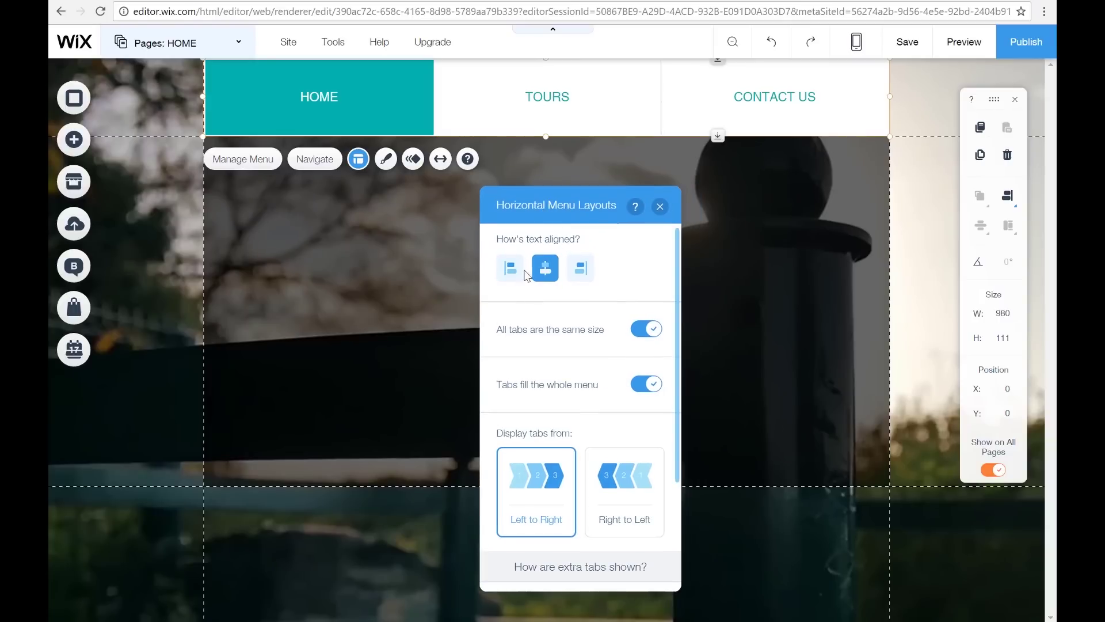
click(515, 270)
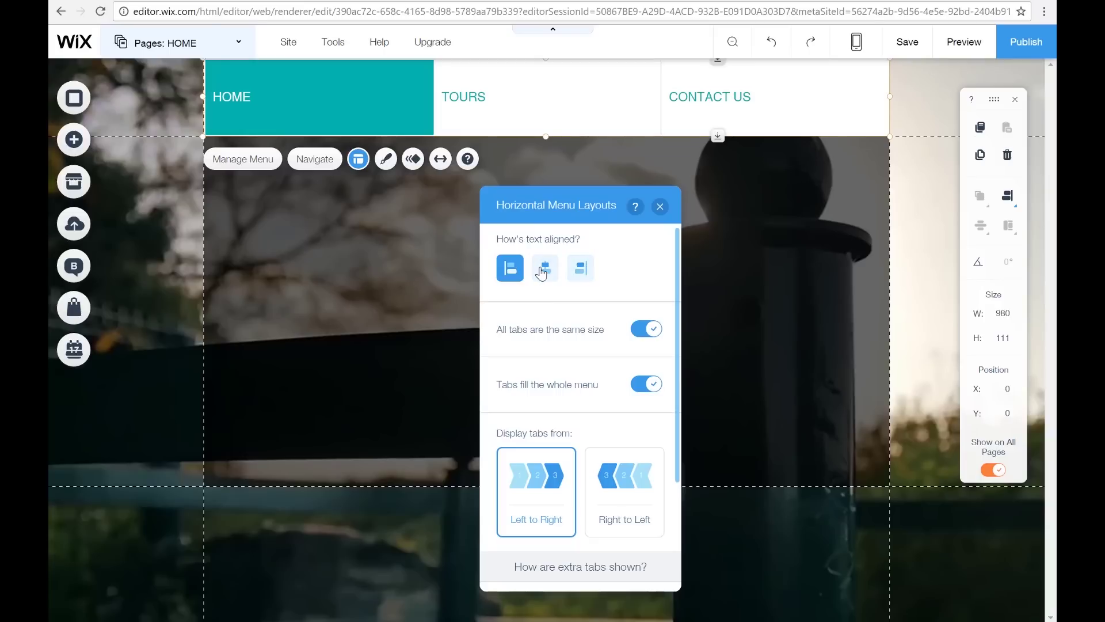
click(541, 273)
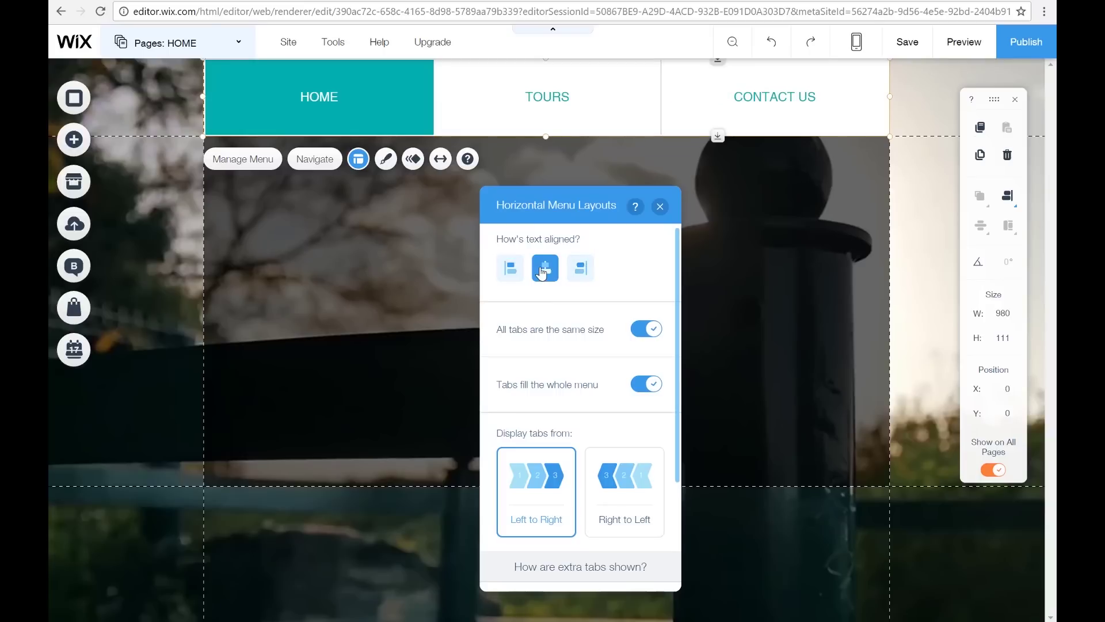
drag(564, 209, 587, 182)
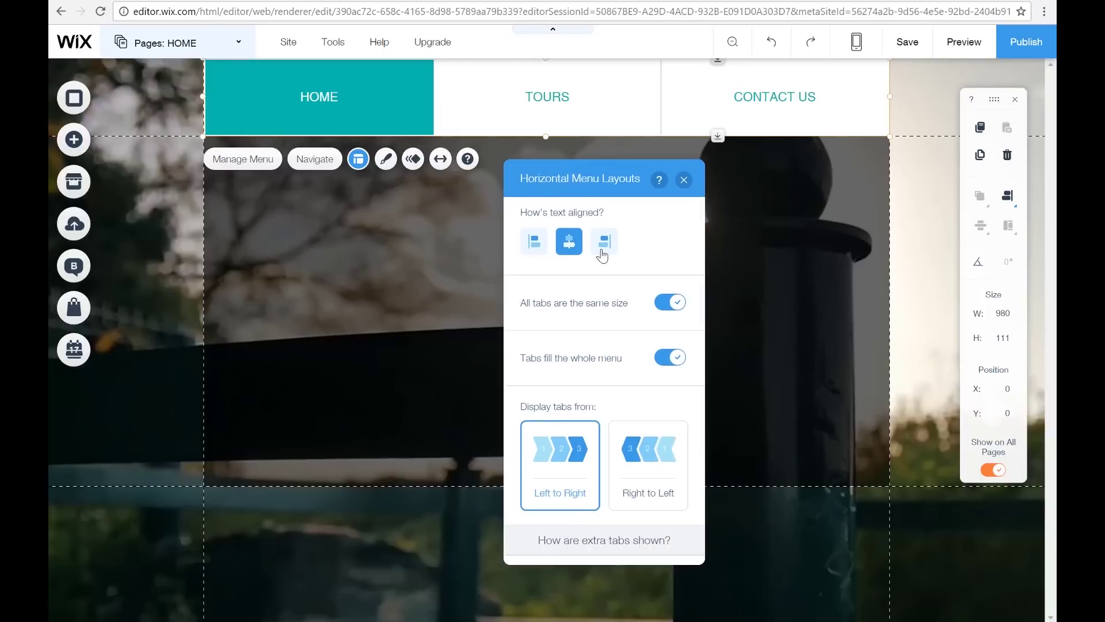
Try the header menu without same-size tabs and without whole-menu fill, restore both options and close the layout settings.
click(675, 305)
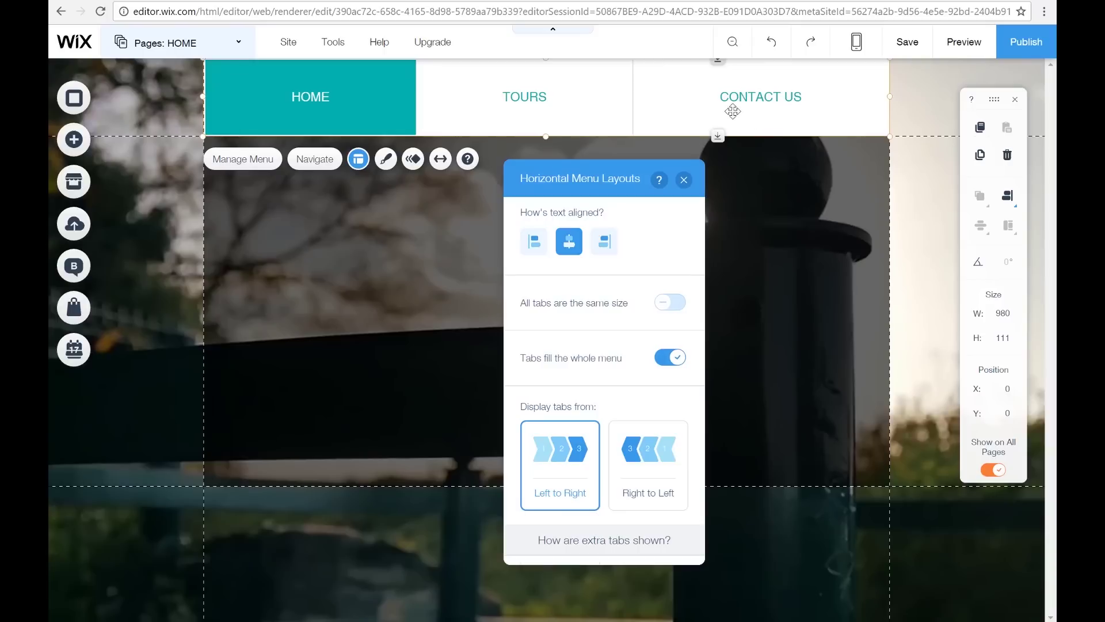
click(669, 302)
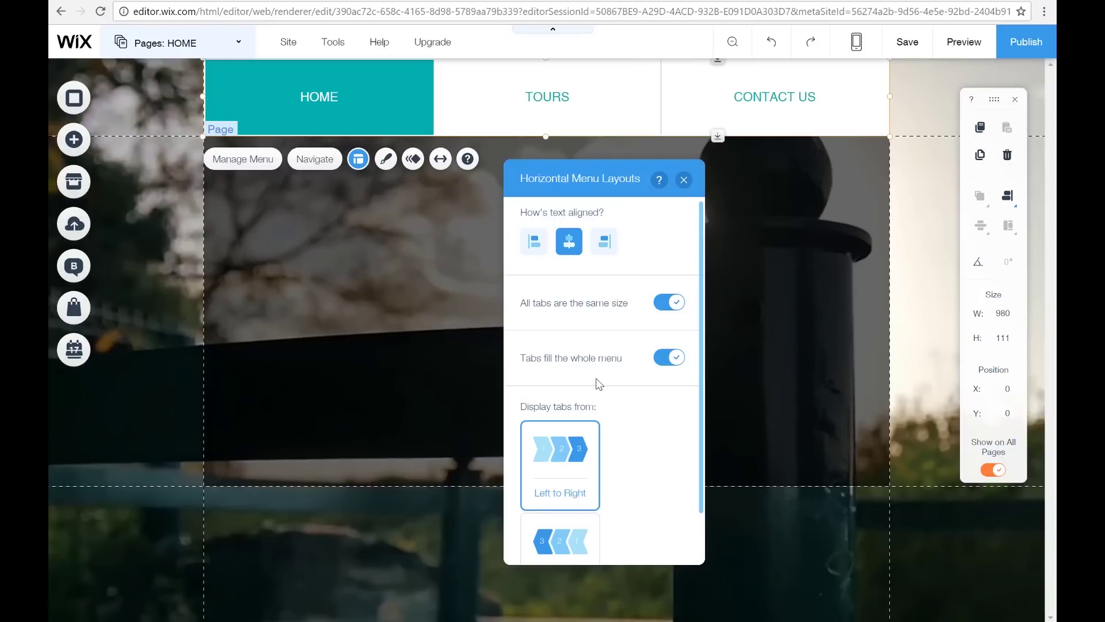
scroll(610, 419, down, 2)
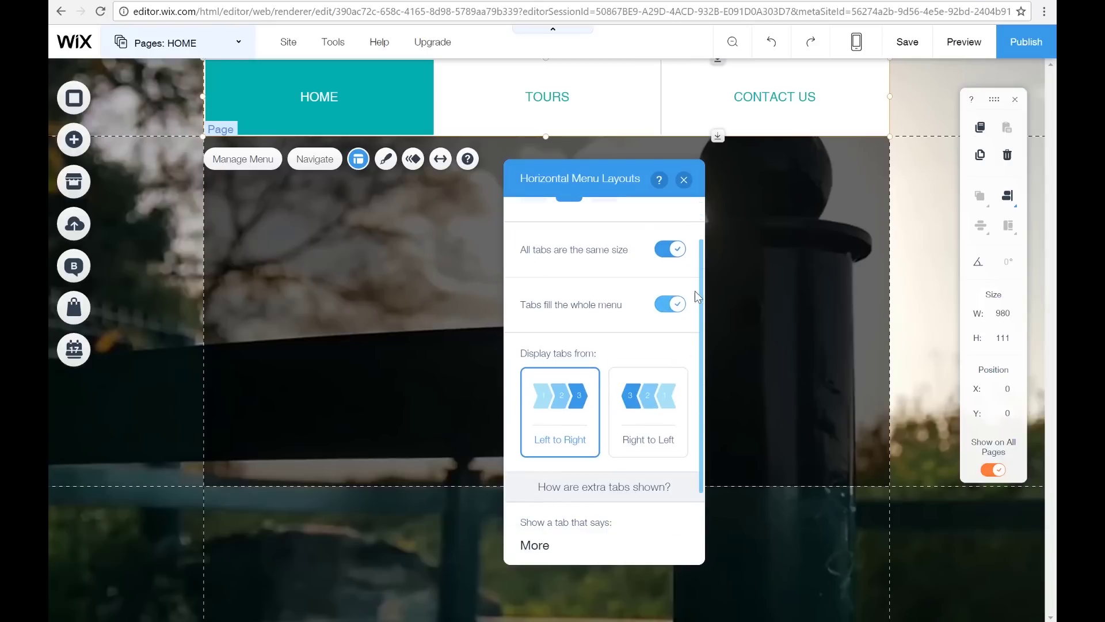
click(678, 307)
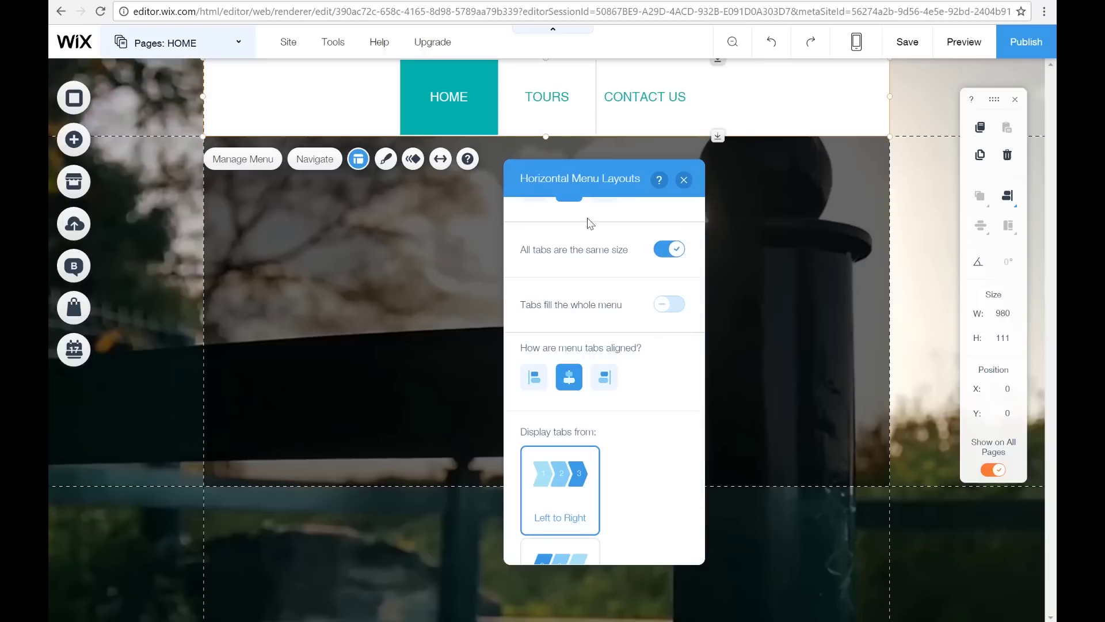
click(665, 309)
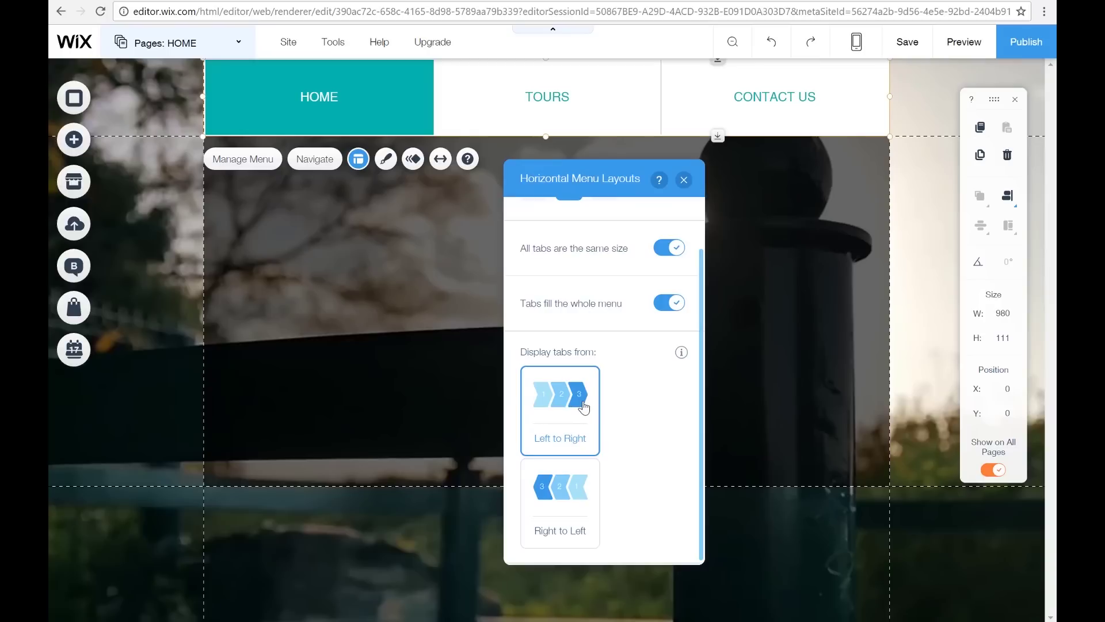
click(684, 180)
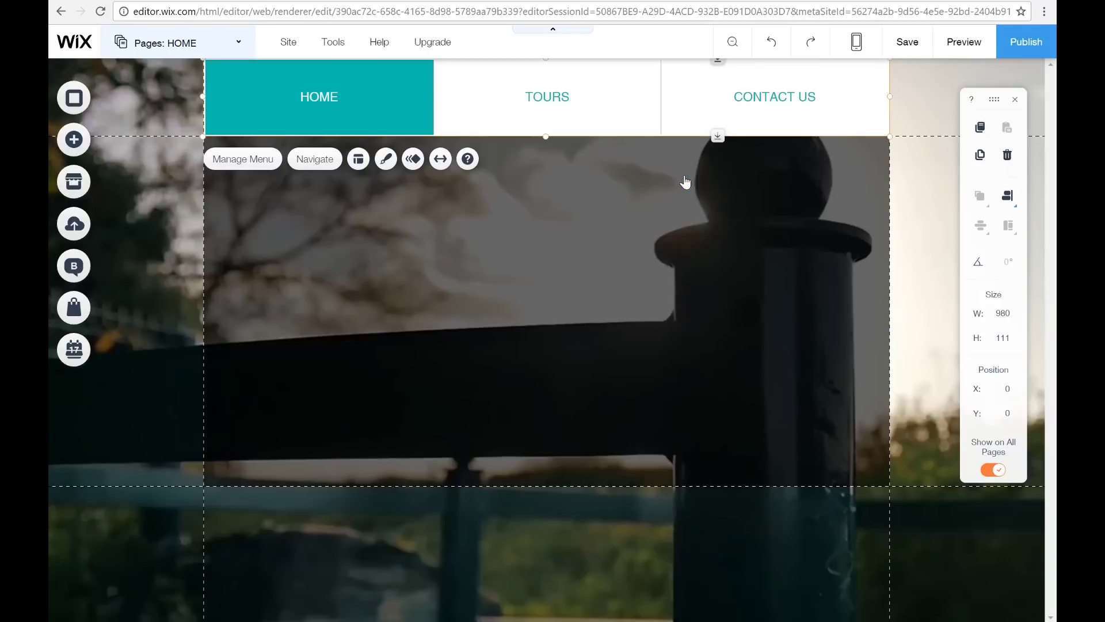
Open the header menu's custom design settings and review the regular state's drop-down background and separator colours without changing them.
click(385, 159)
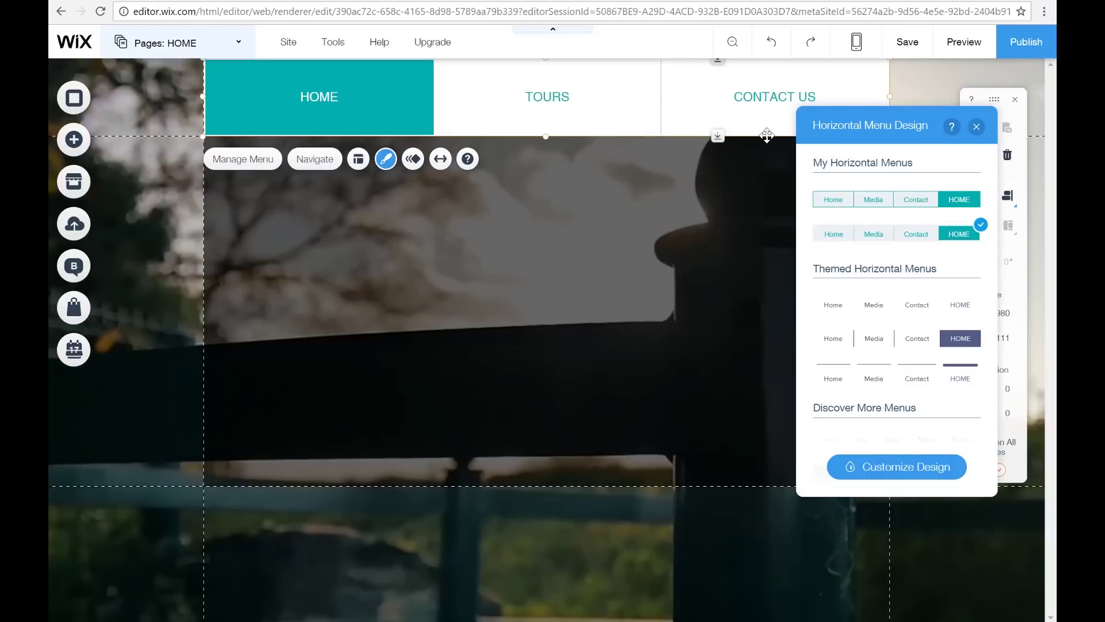
drag(767, 127, 537, 183)
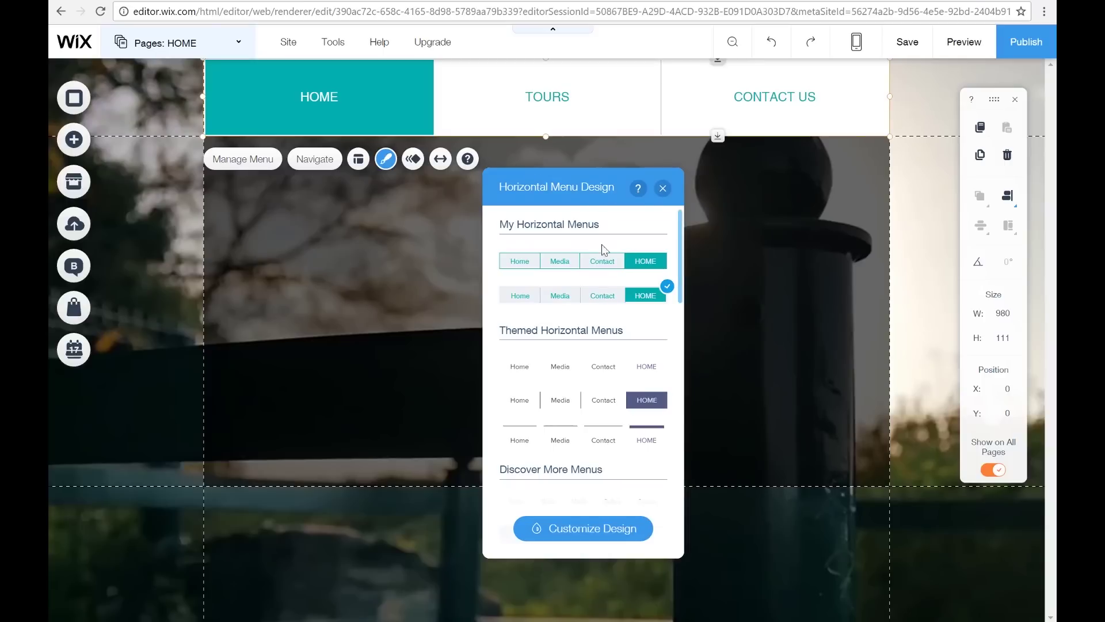
click(591, 530)
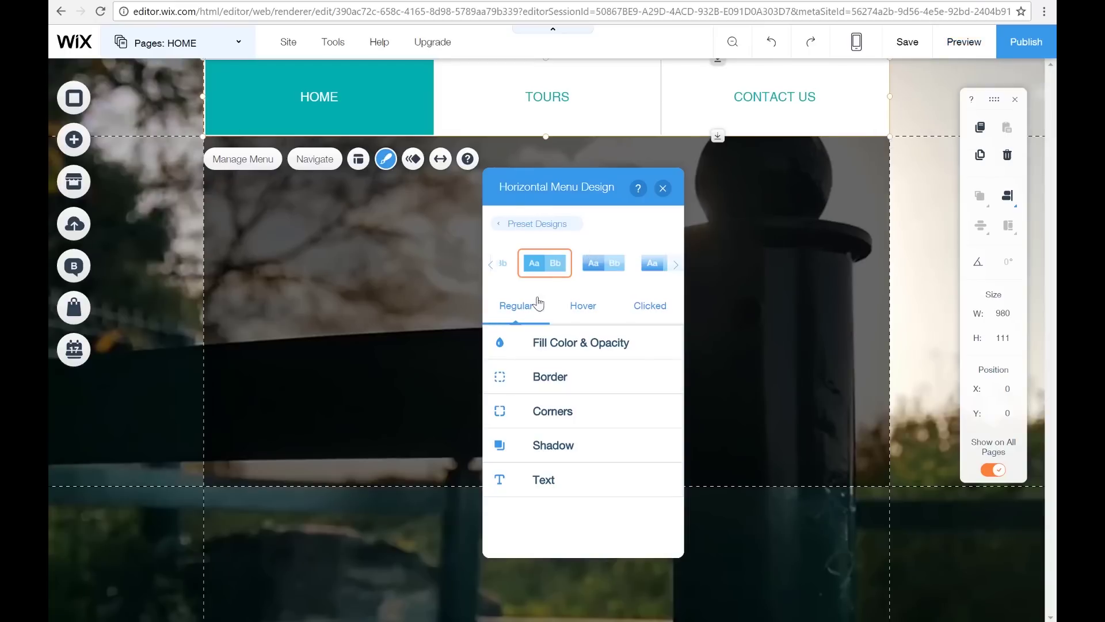
click(528, 350)
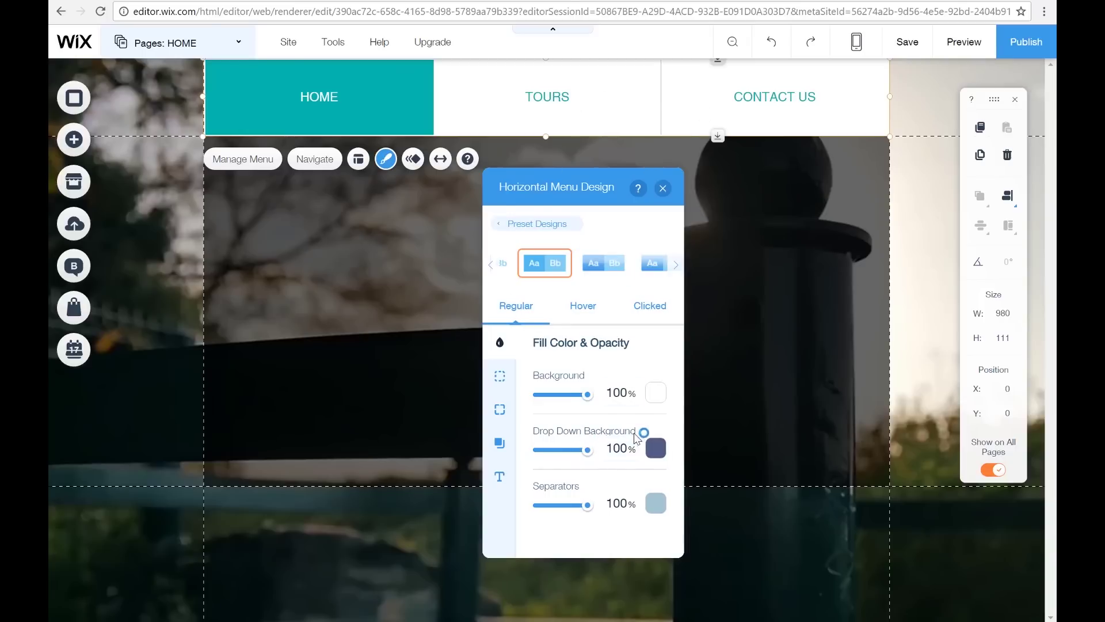
click(653, 449)
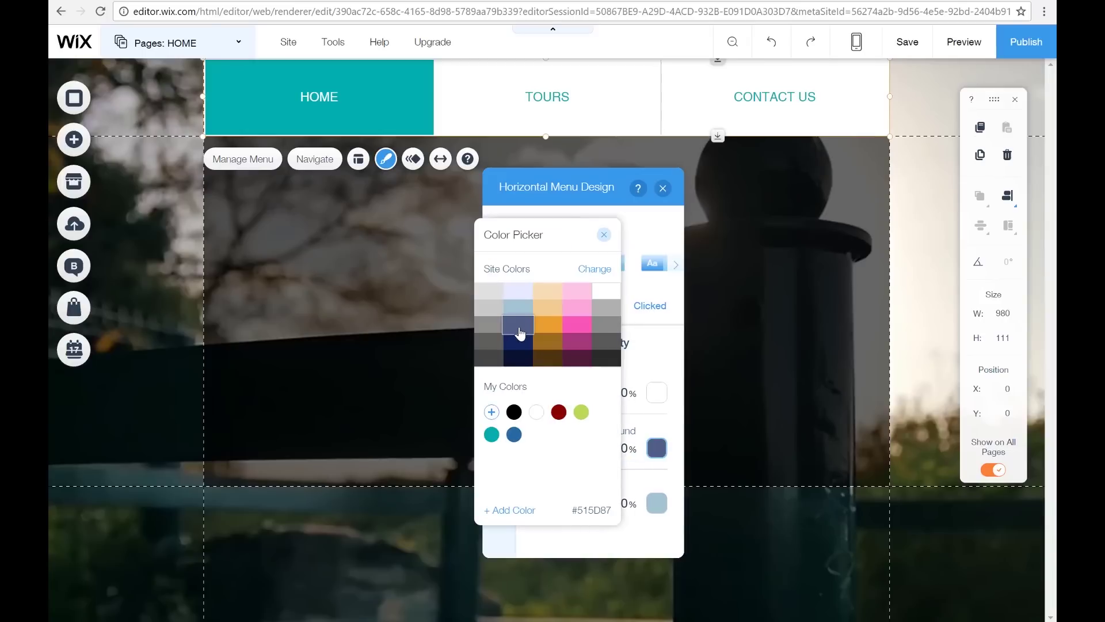
click(604, 236)
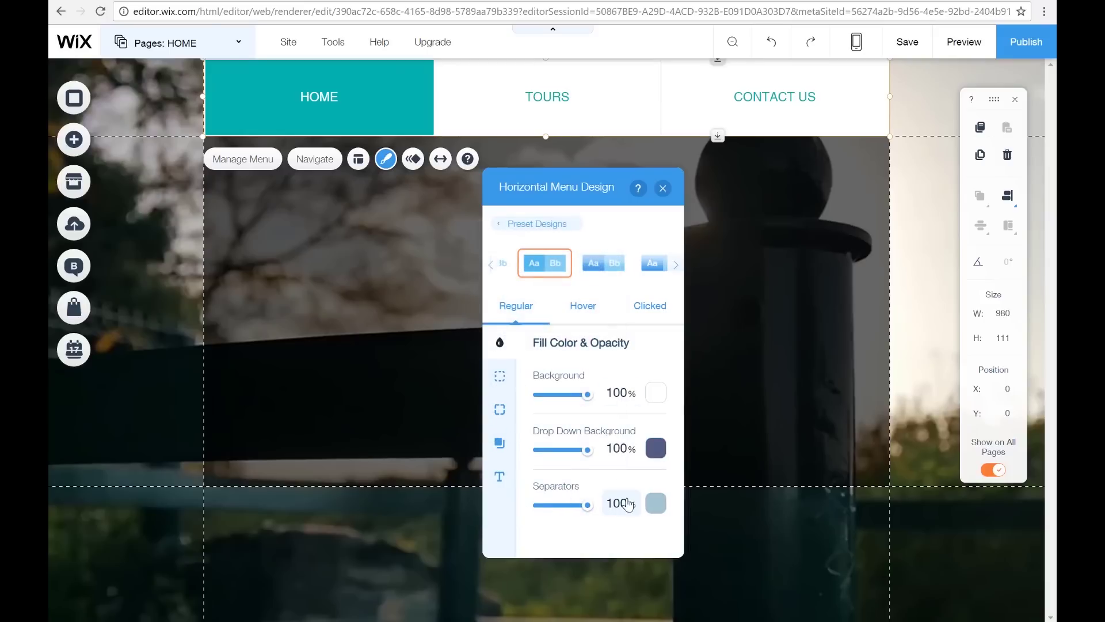
click(660, 505)
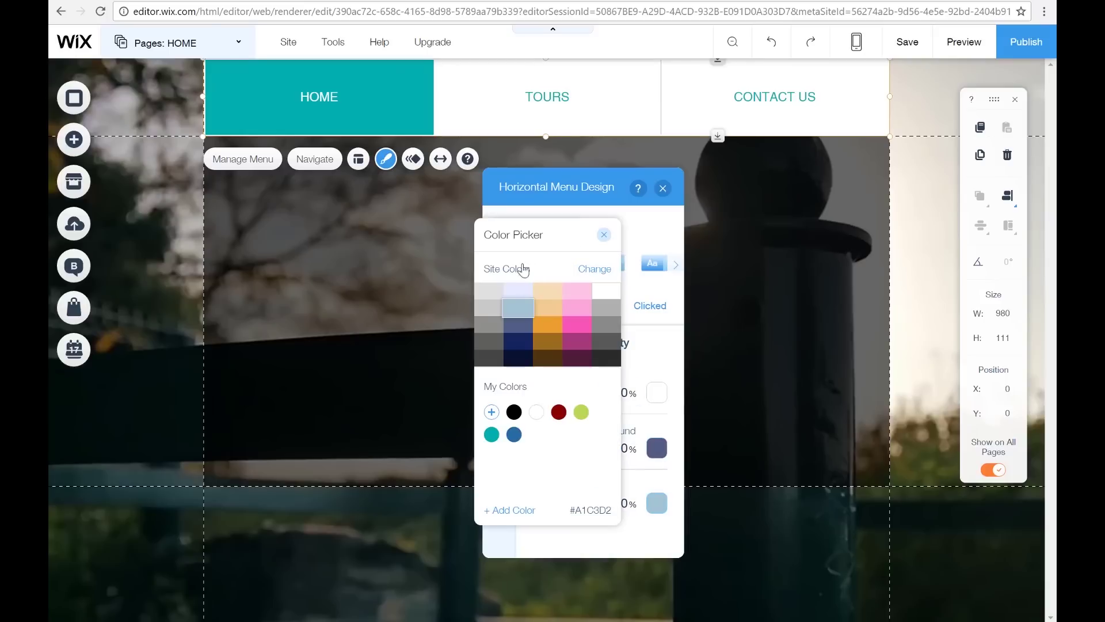
click(604, 235)
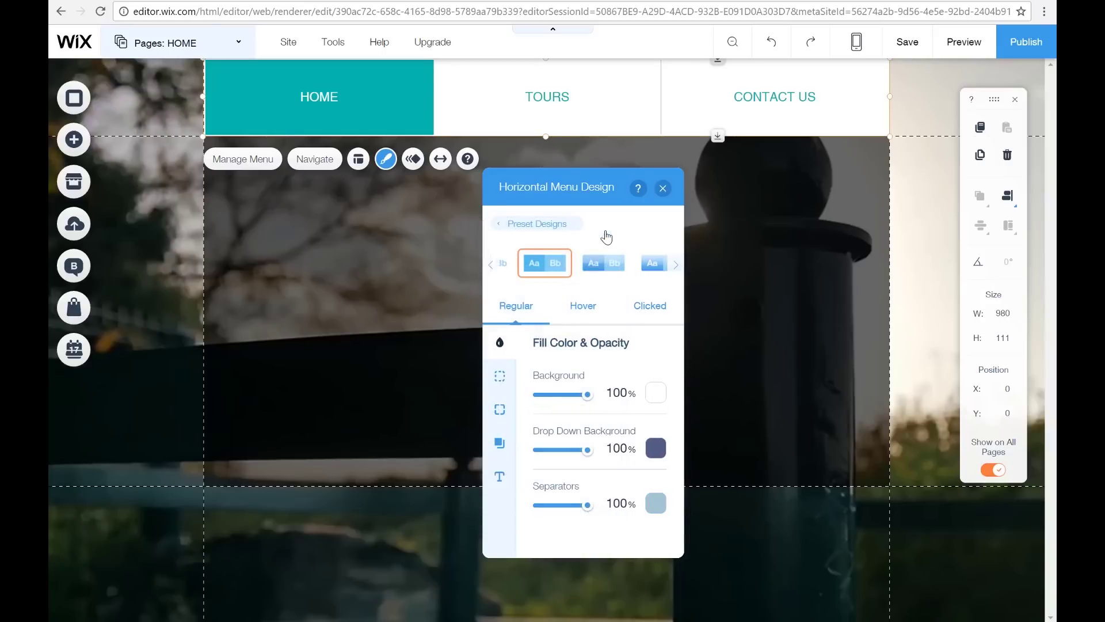
Review the regular state's border and corner settings, try the header menu with a shadow, and leave the shadow disabled.
click(500, 380)
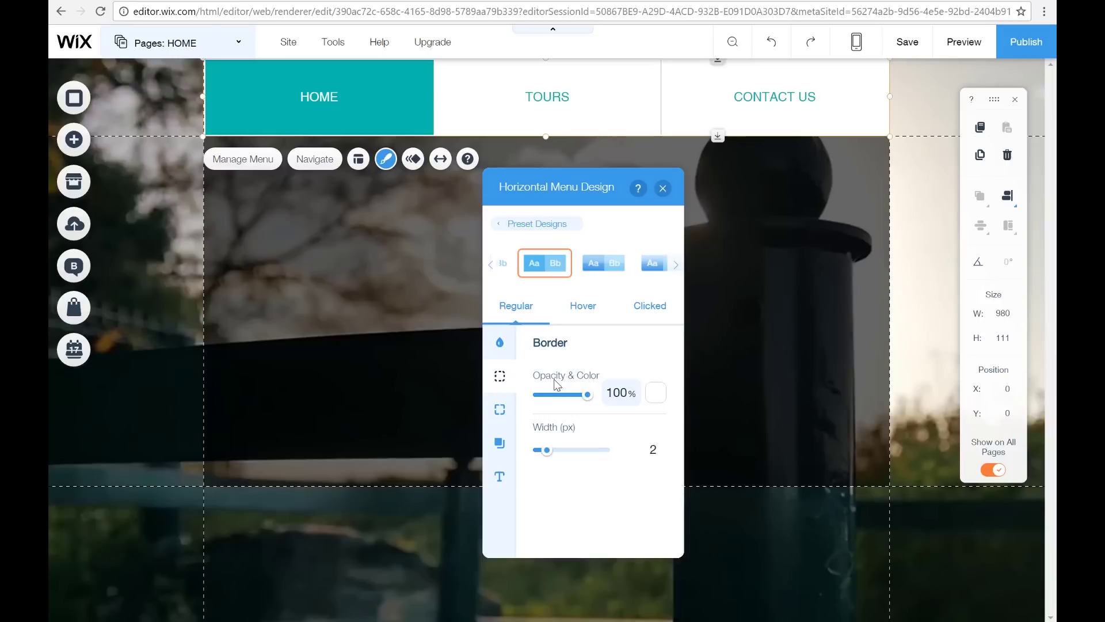
click(494, 416)
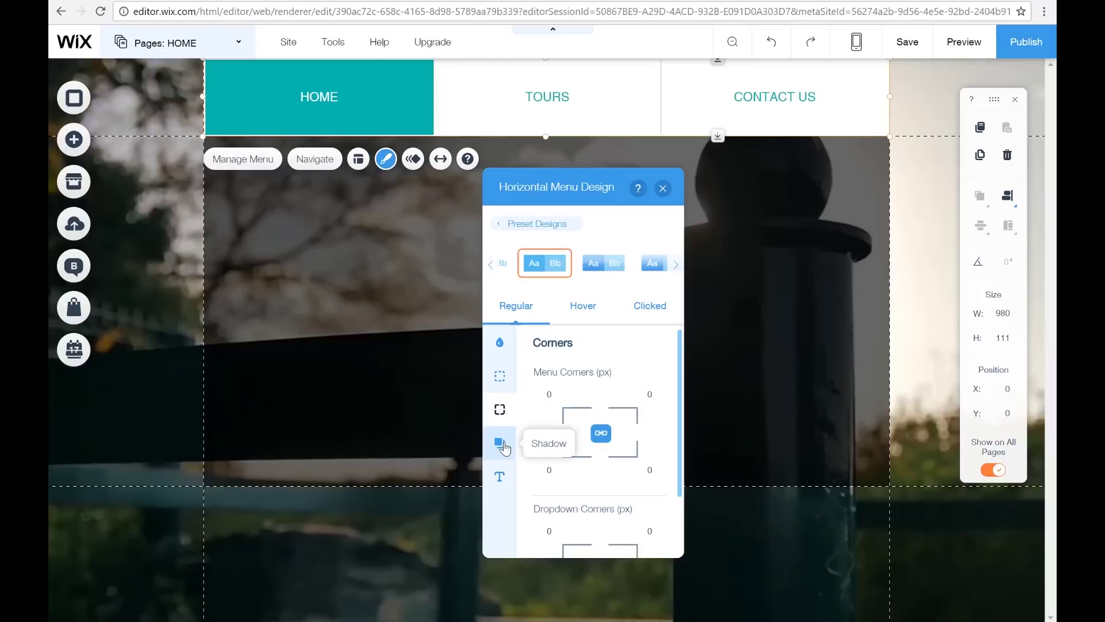
click(499, 443)
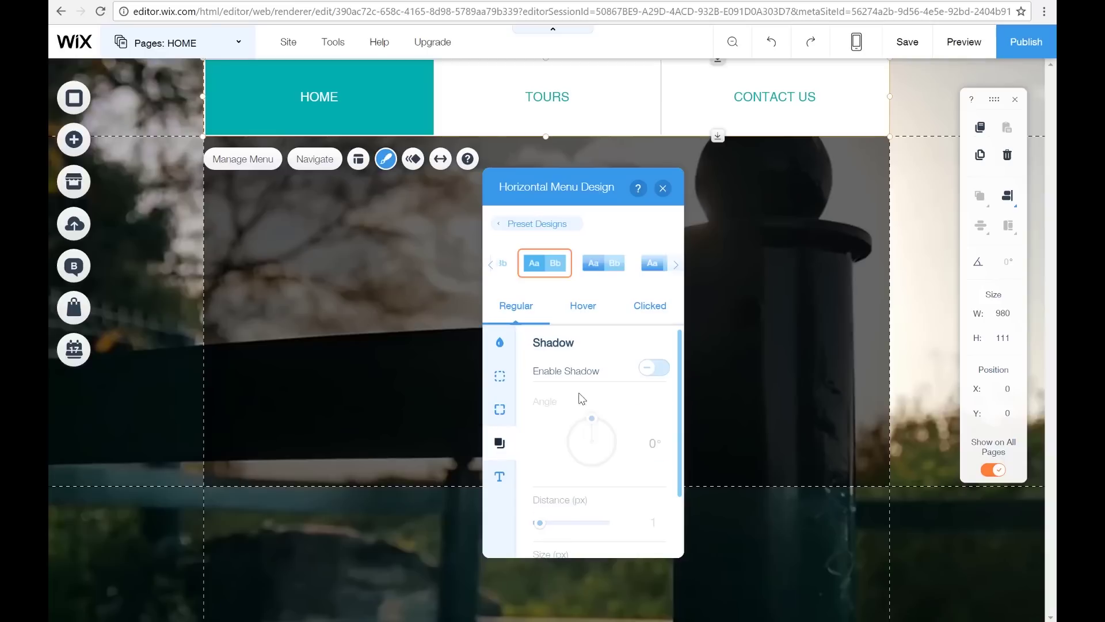
click(653, 371)
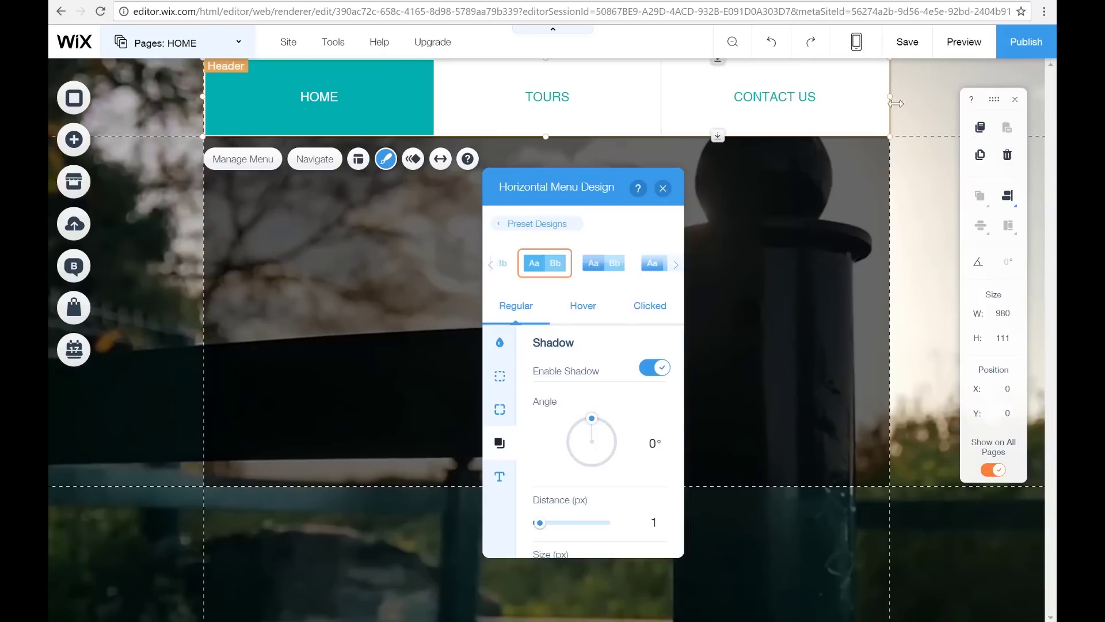
click(658, 375)
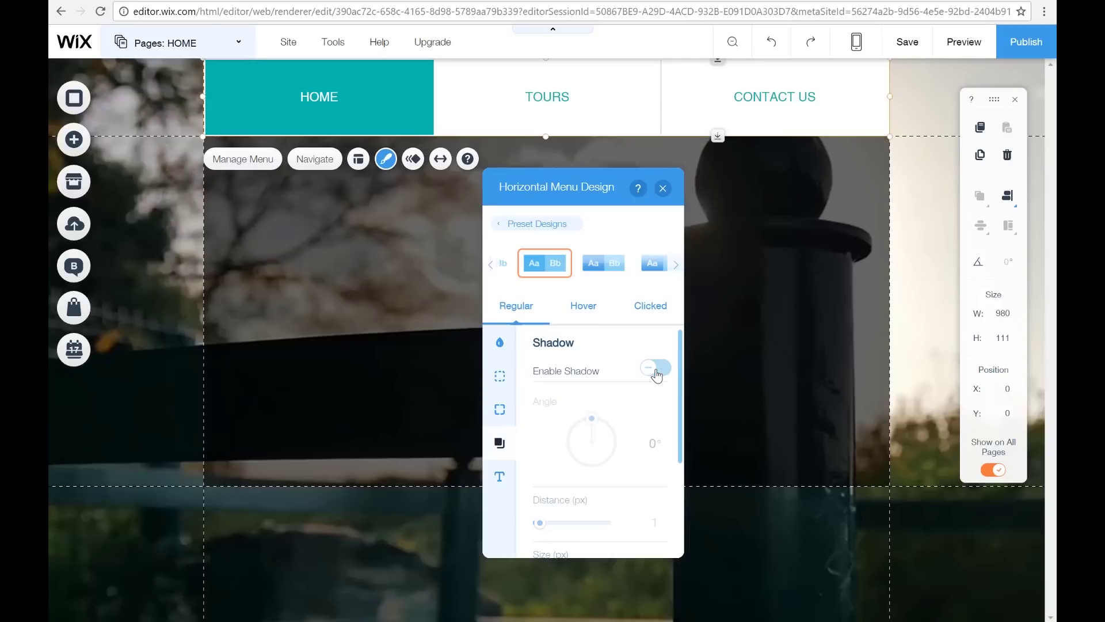
click(657, 375)
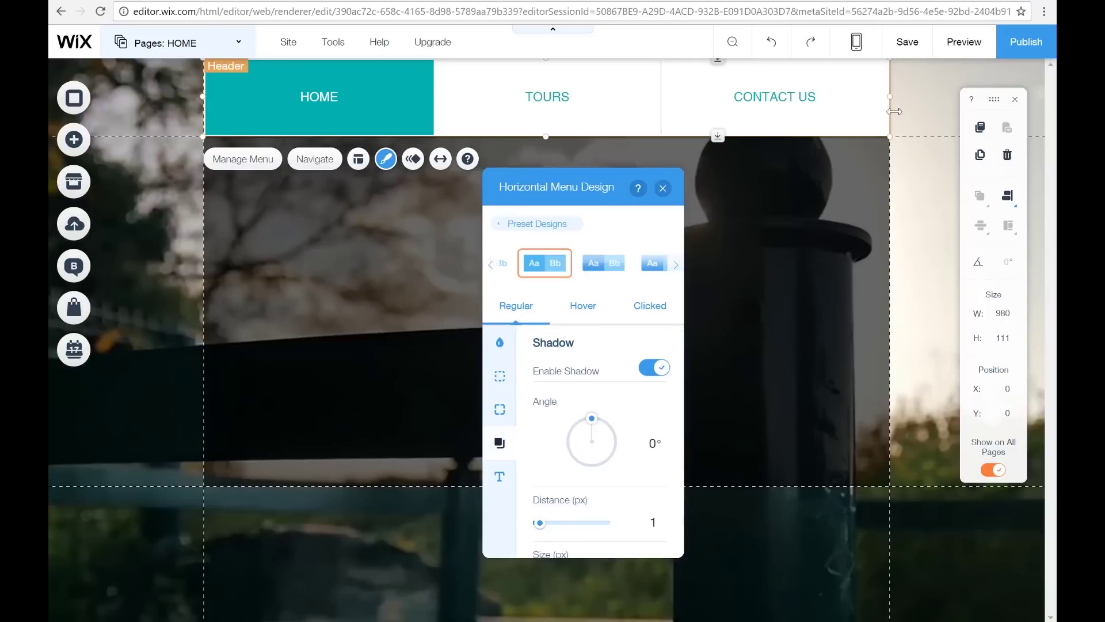
click(658, 377)
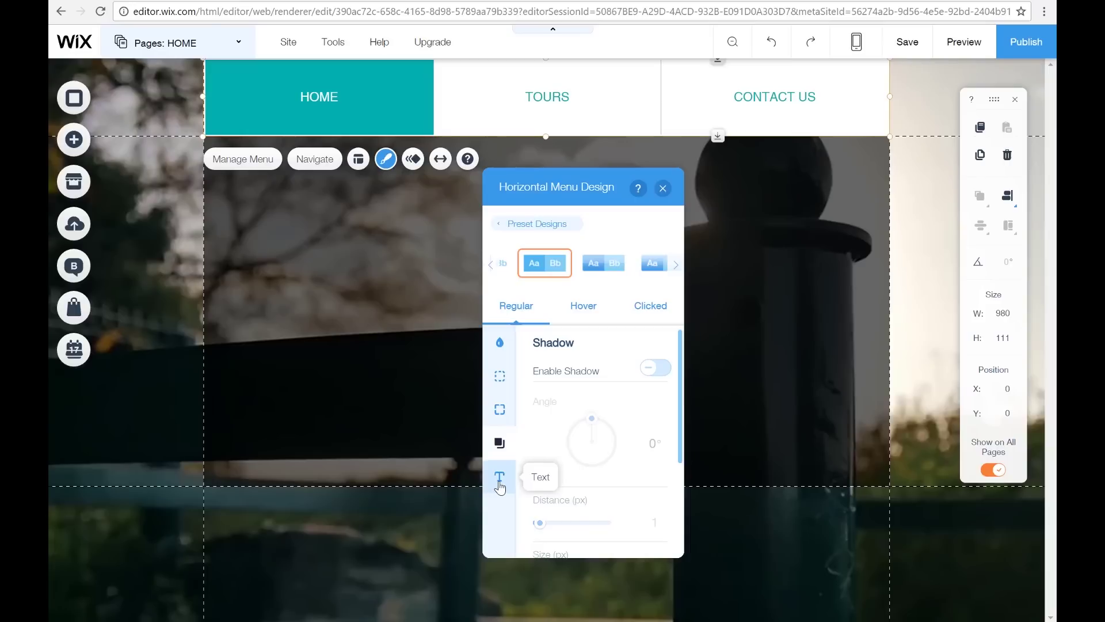
Set the header menu's regular text colour to dark navy #091230.
click(500, 486)
click(661, 382)
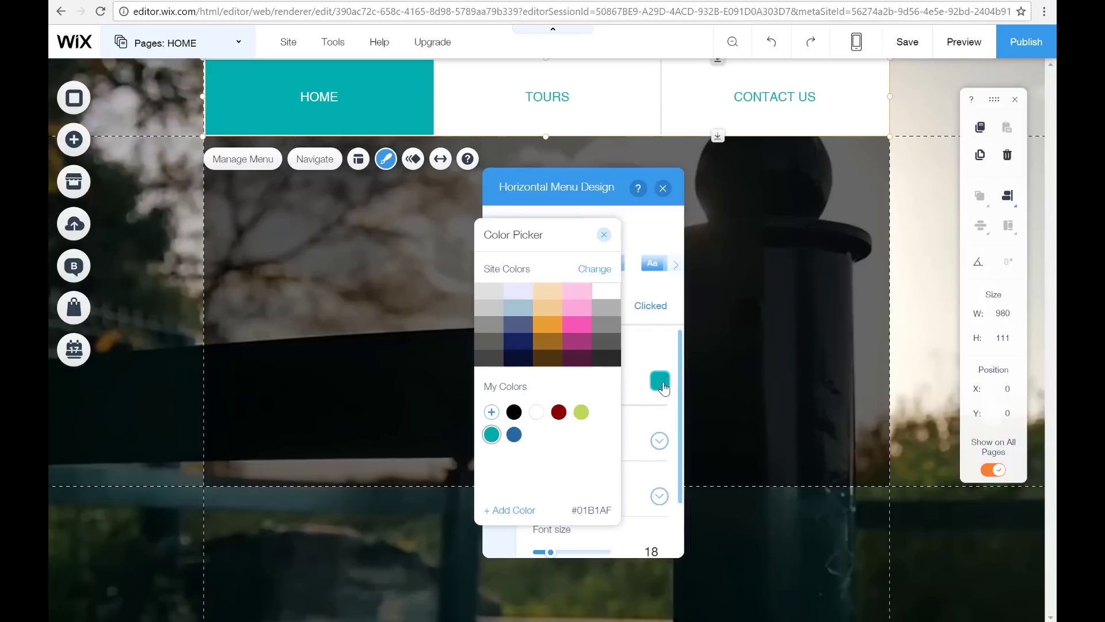
click(515, 358)
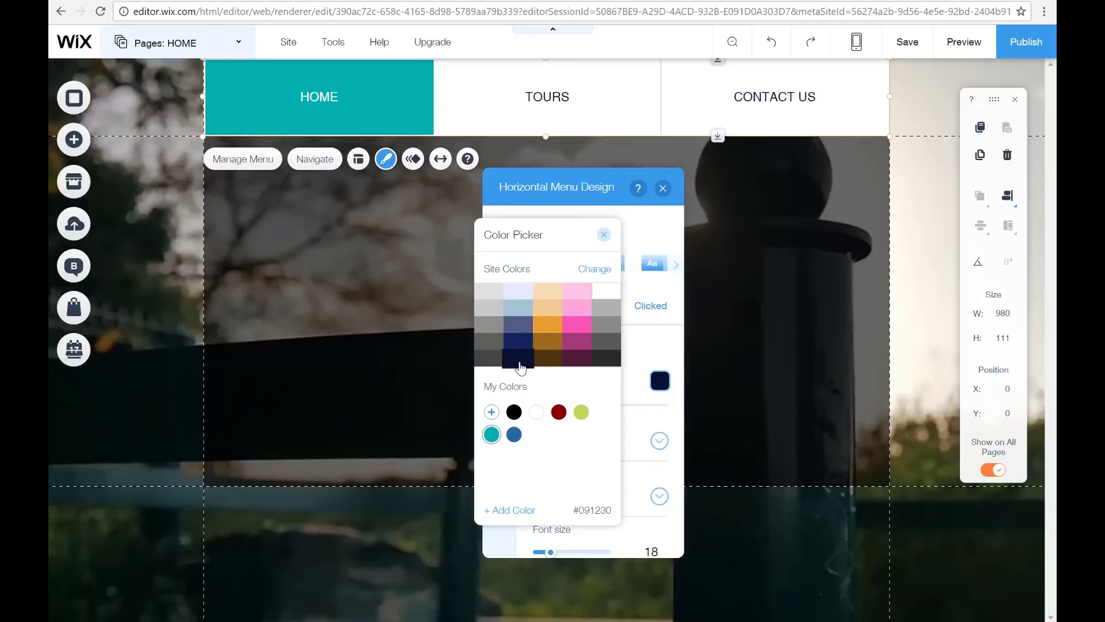
click(521, 368)
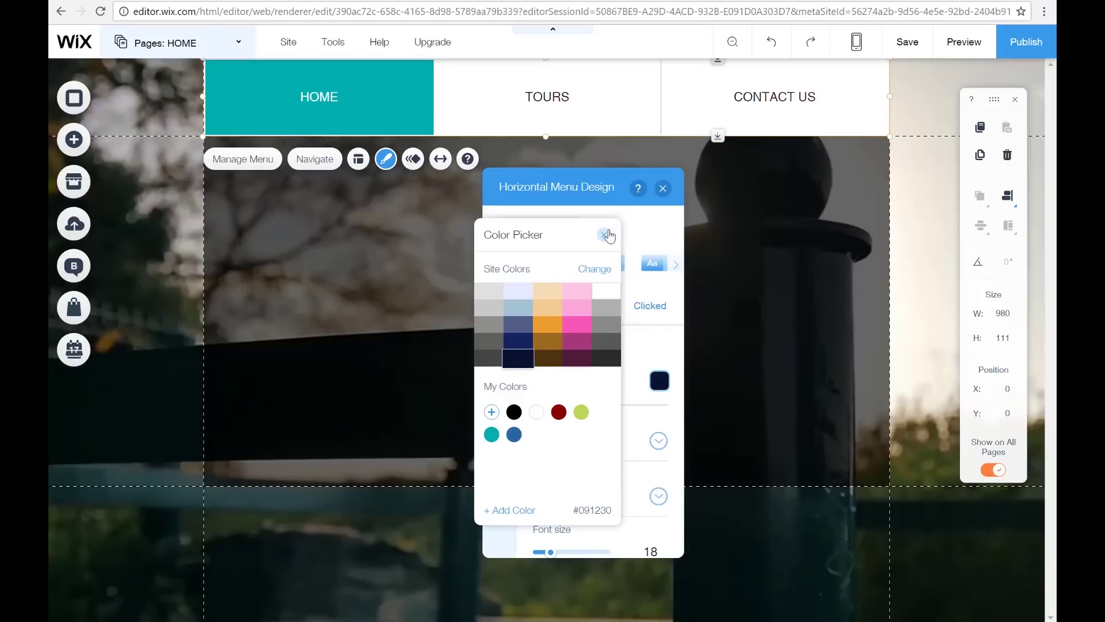
click(604, 236)
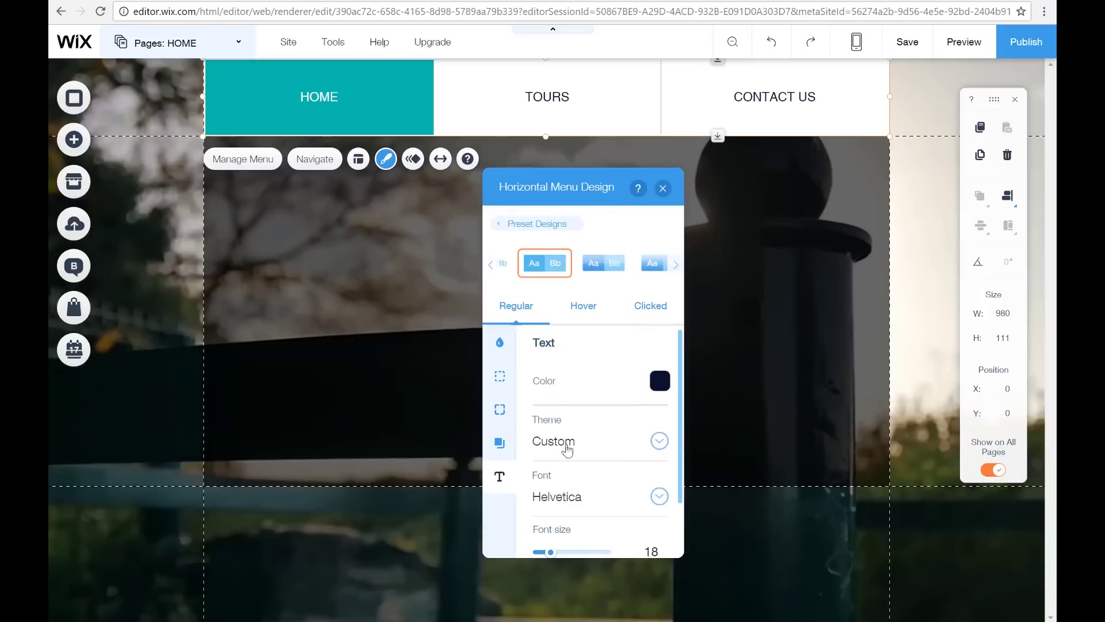
Try the Page Title and Site Title themes on the header menu text, and return to Page Title.
click(664, 443)
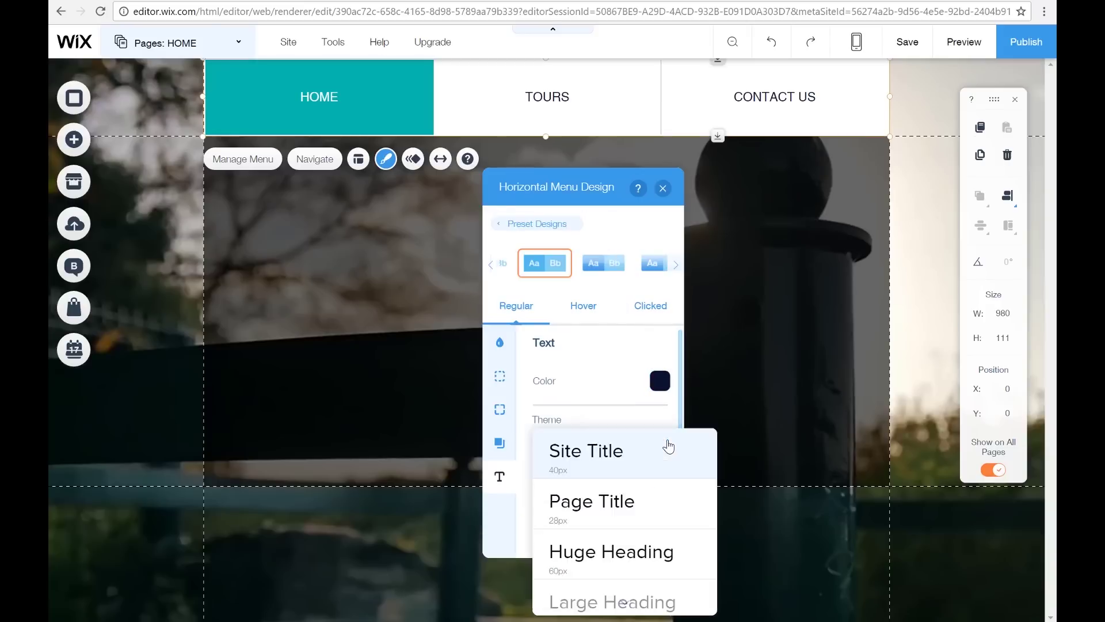
click(637, 516)
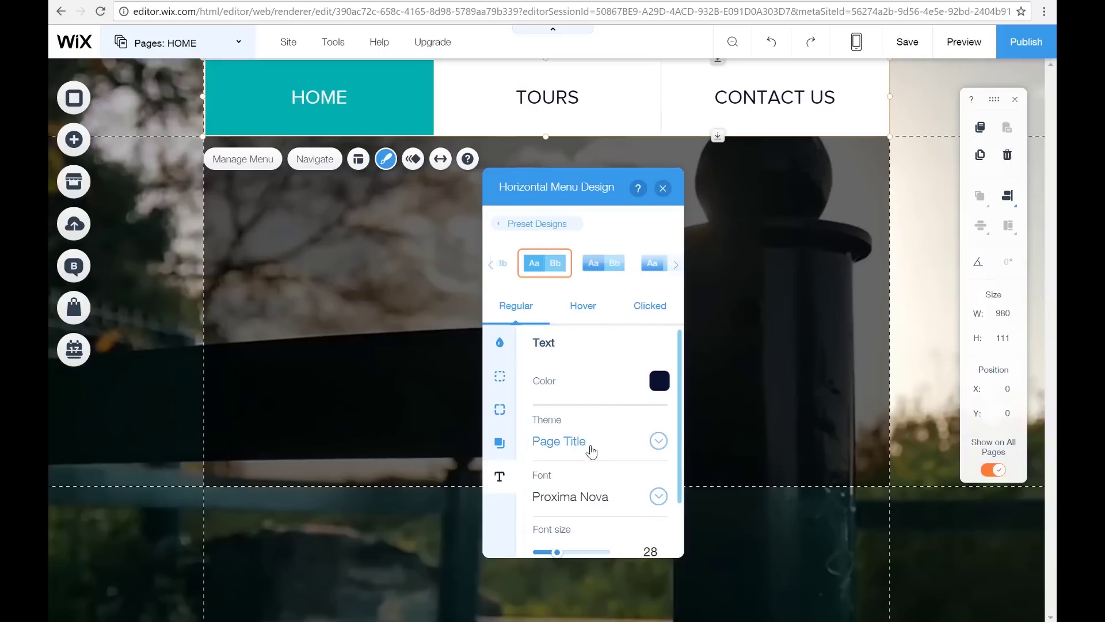
click(639, 451)
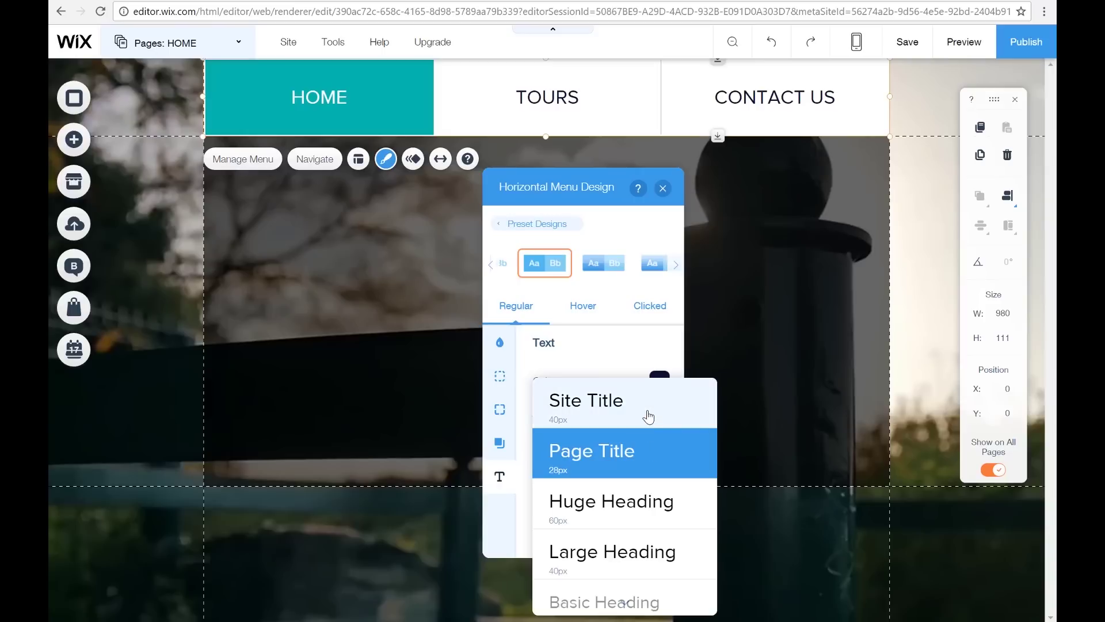
click(649, 417)
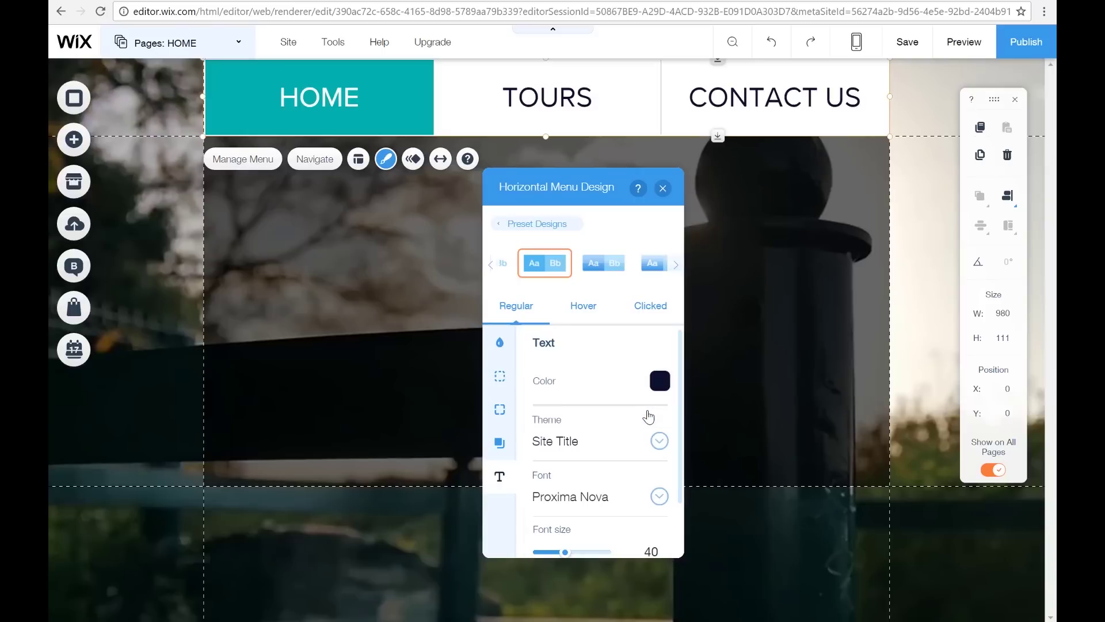
click(657, 446)
click(611, 519)
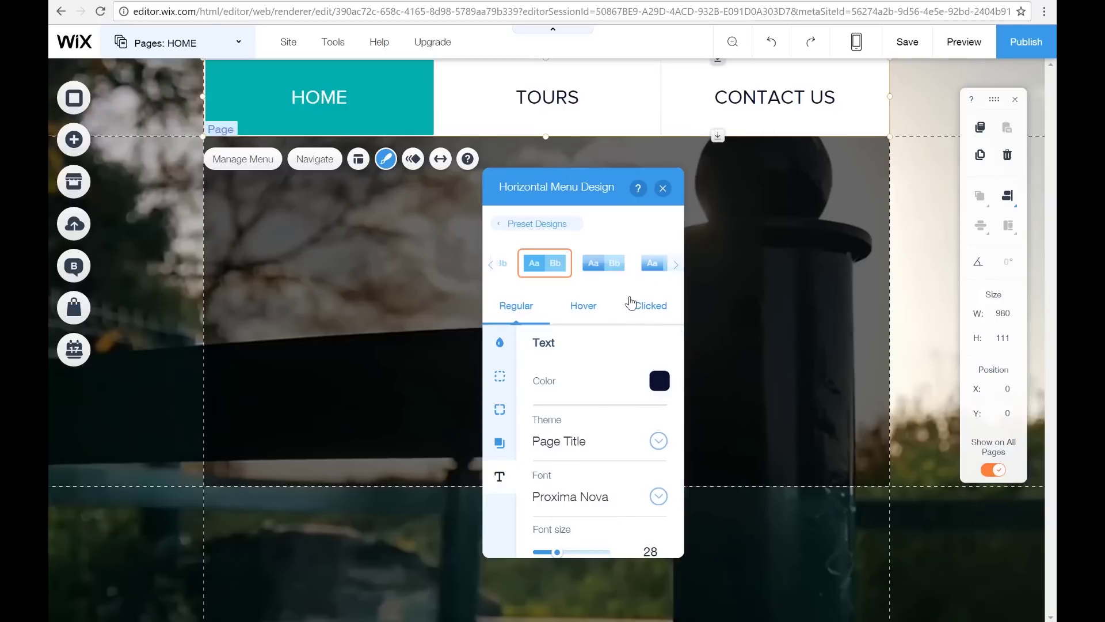
Set the header menu's regular text to the Lulo Clean font at size 25.
scroll(604, 461, down, 1)
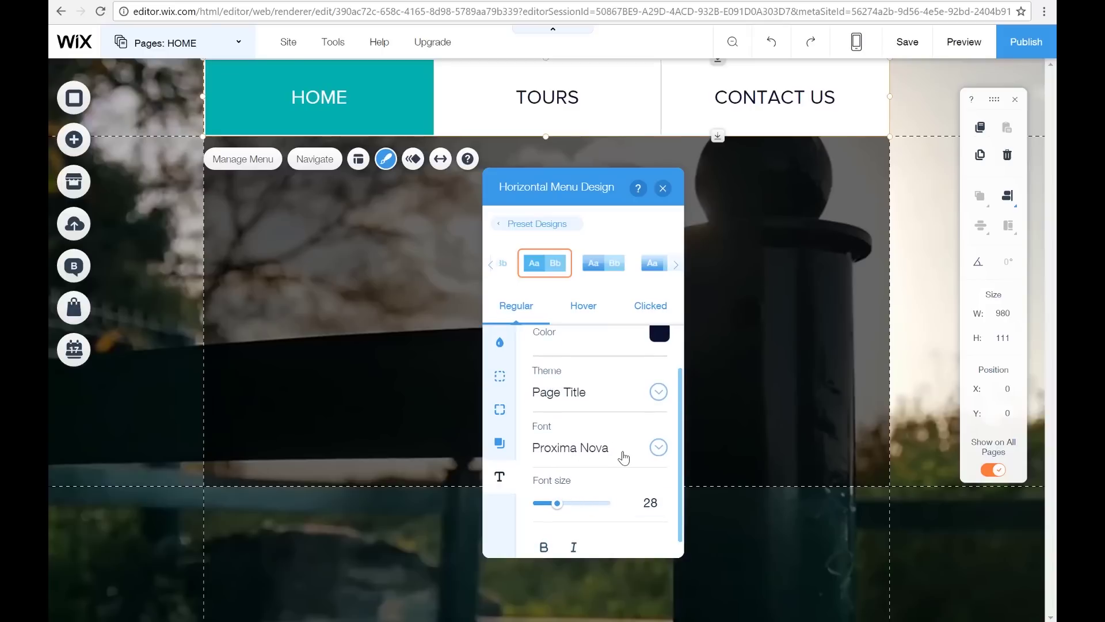
click(649, 448)
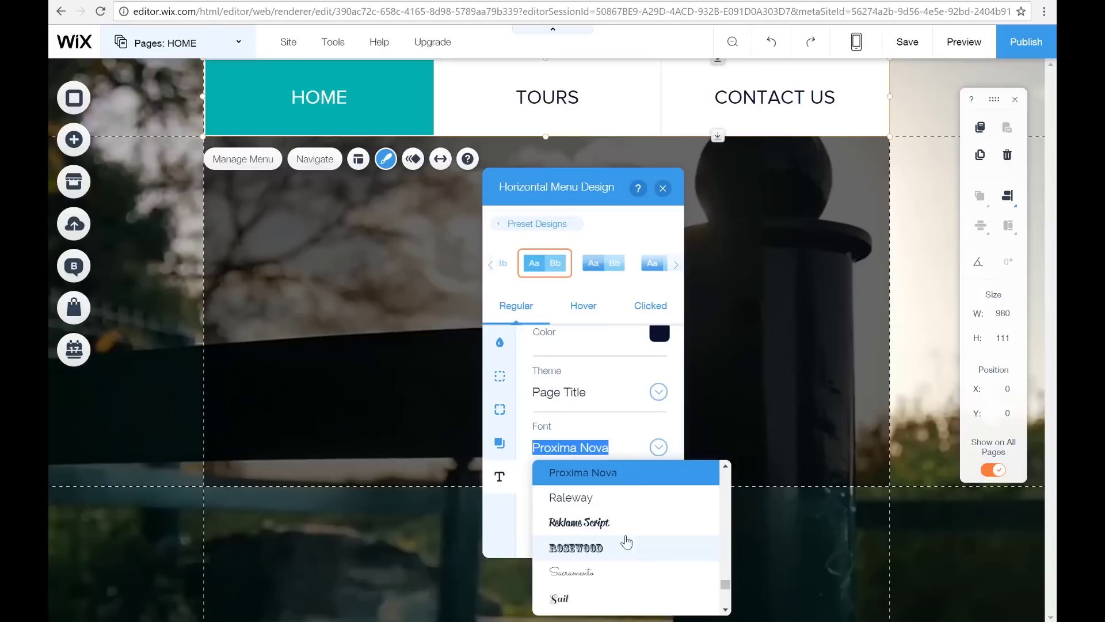
scroll(615, 524, up, 8)
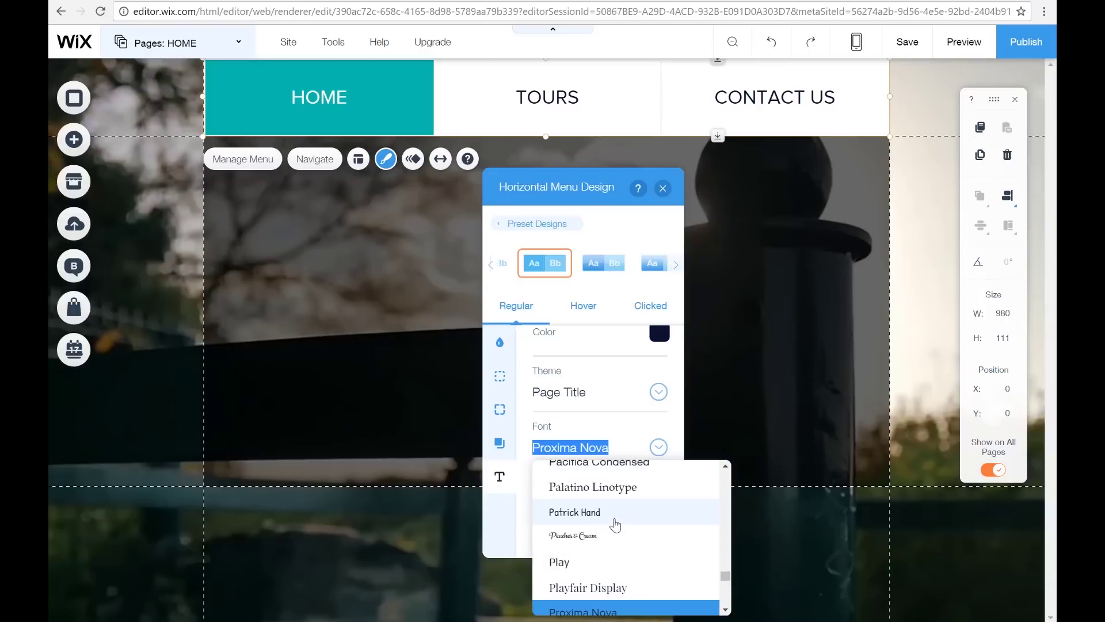
scroll(616, 524, down, 12)
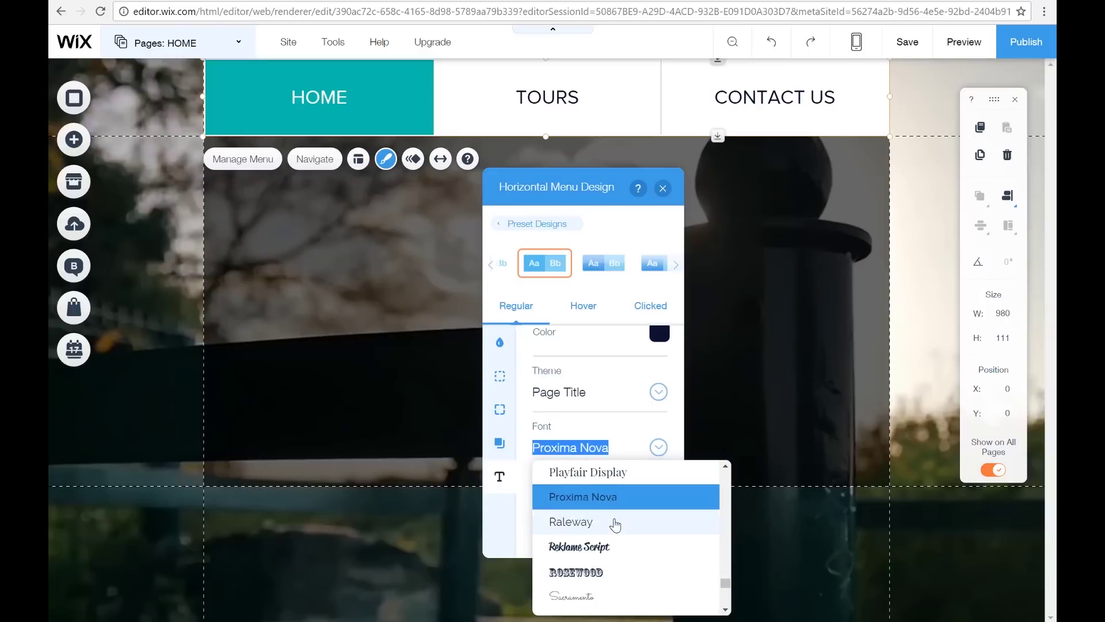
scroll(616, 524, up, 5)
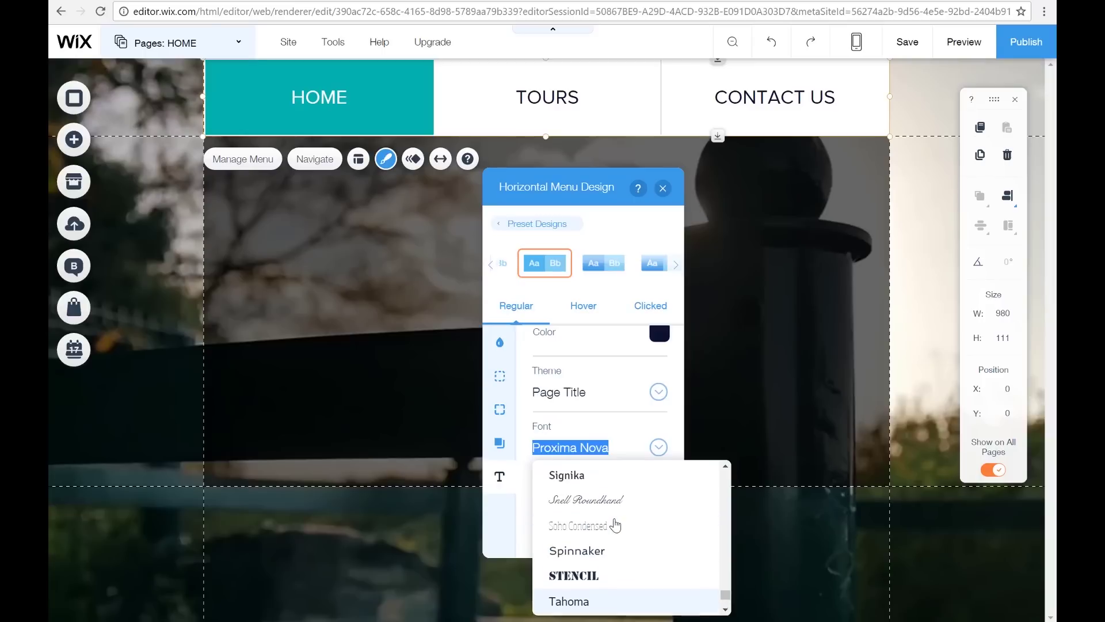
scroll(616, 524, up, 6)
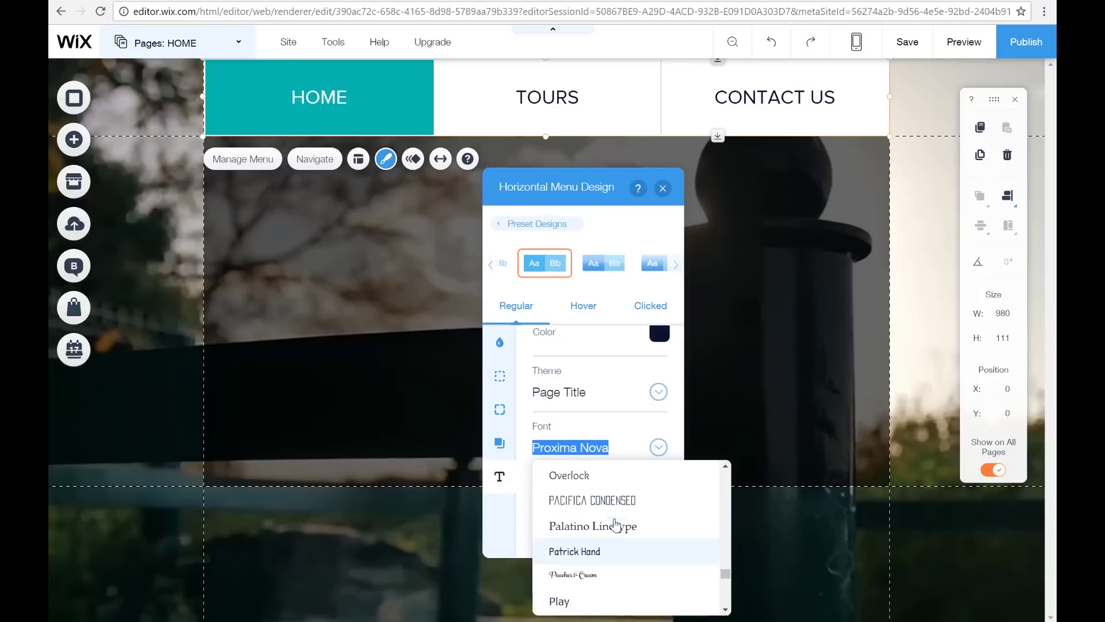
scroll(616, 524, up, 4)
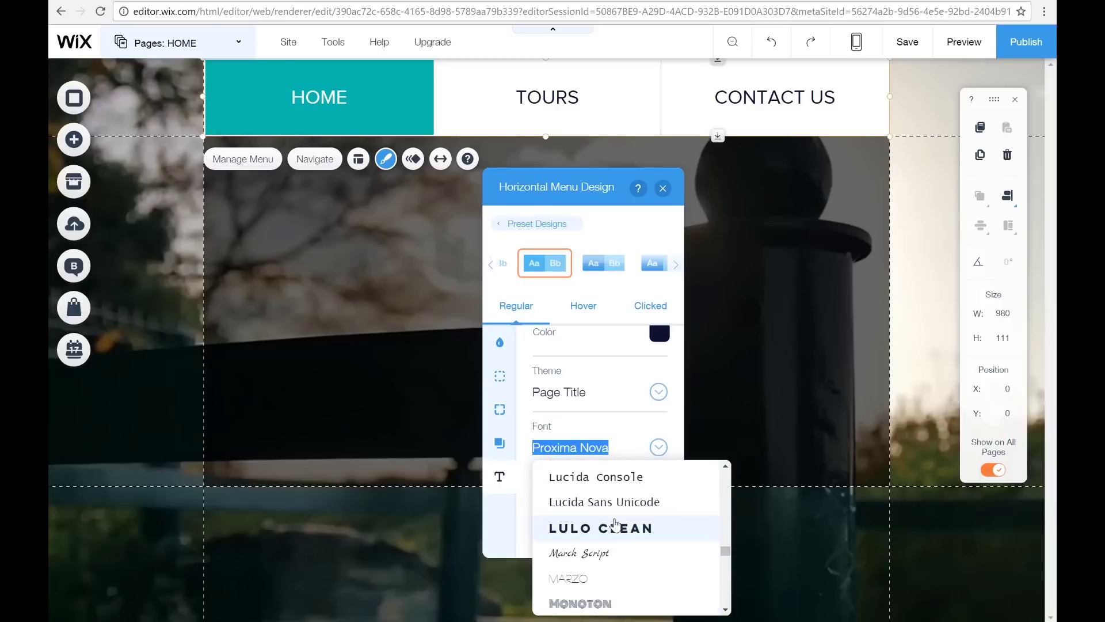
click(636, 535)
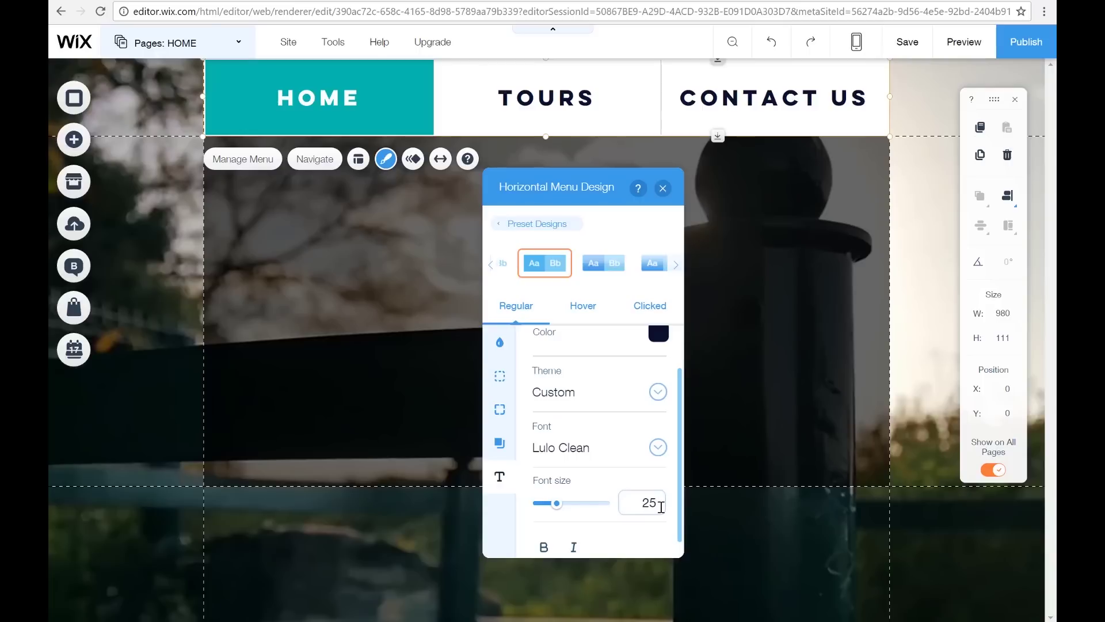
key(Return)
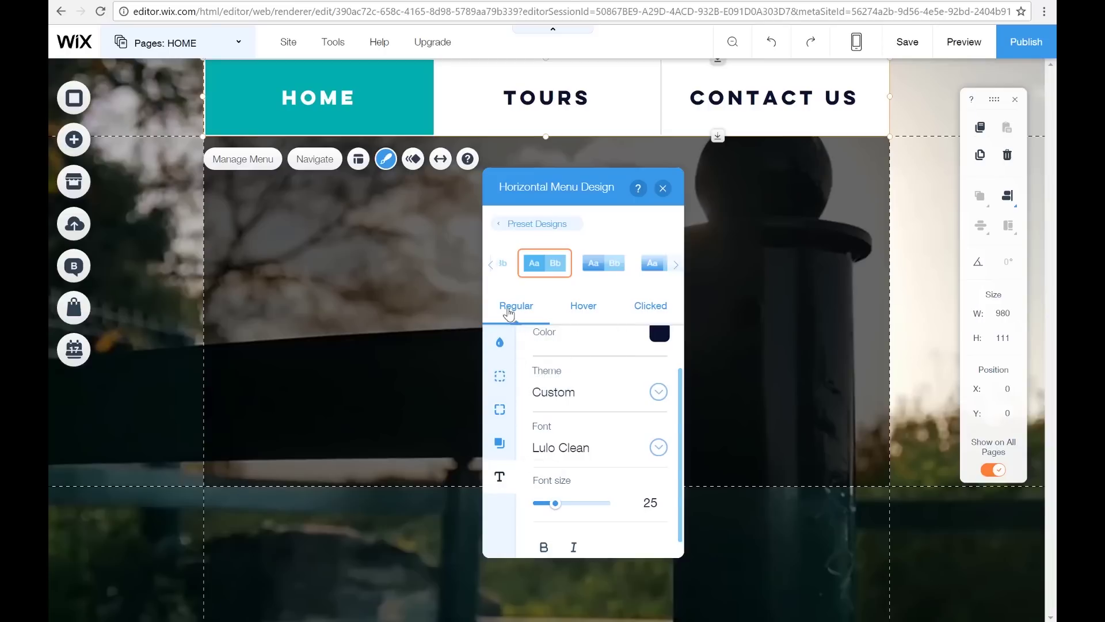
Set the header menu's hover background to dark navy #091230 and keep its hover text white #FFFFFF.
click(575, 310)
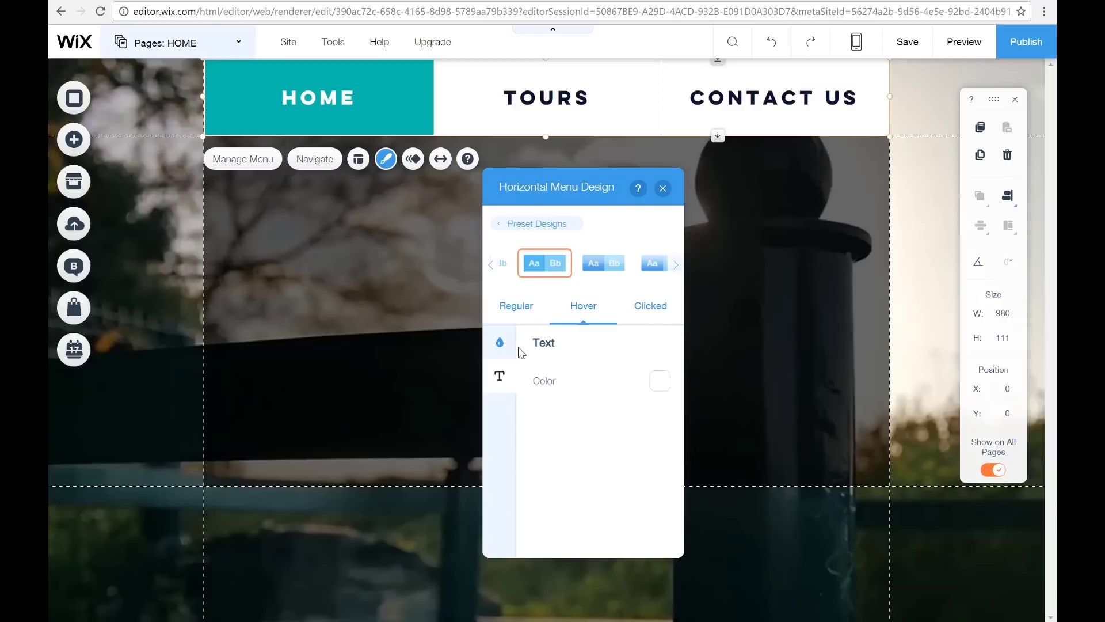
click(499, 343)
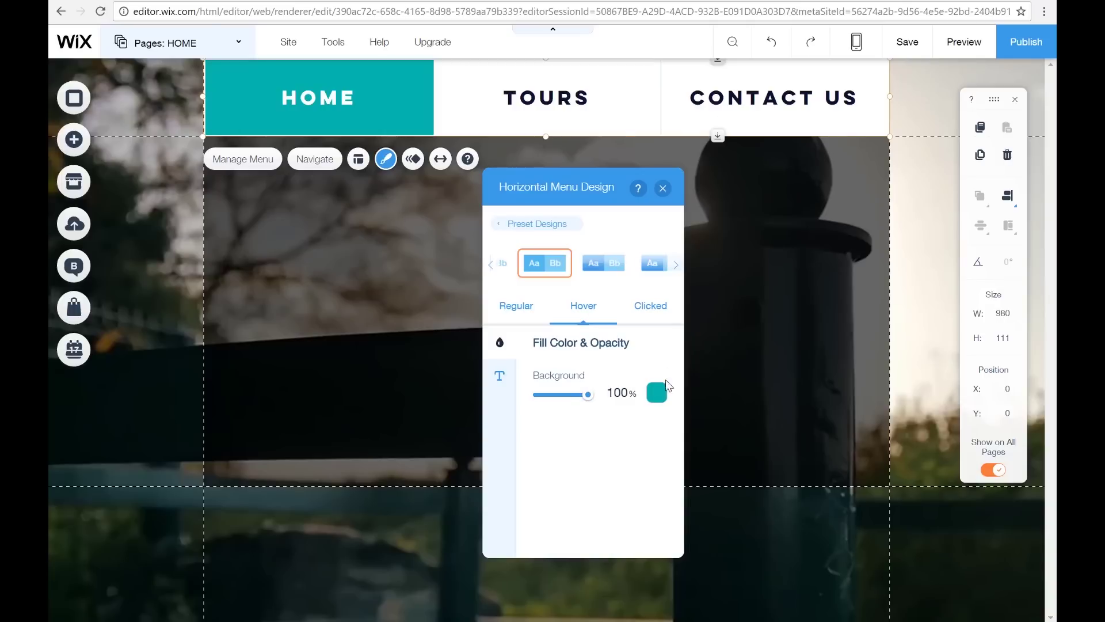
click(662, 396)
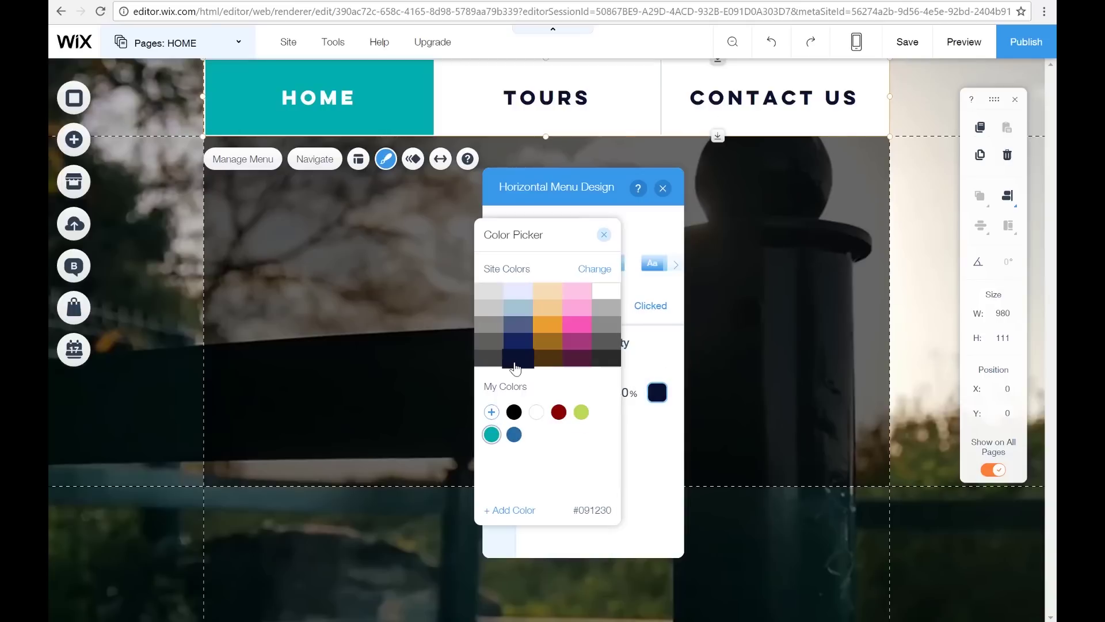
click(515, 366)
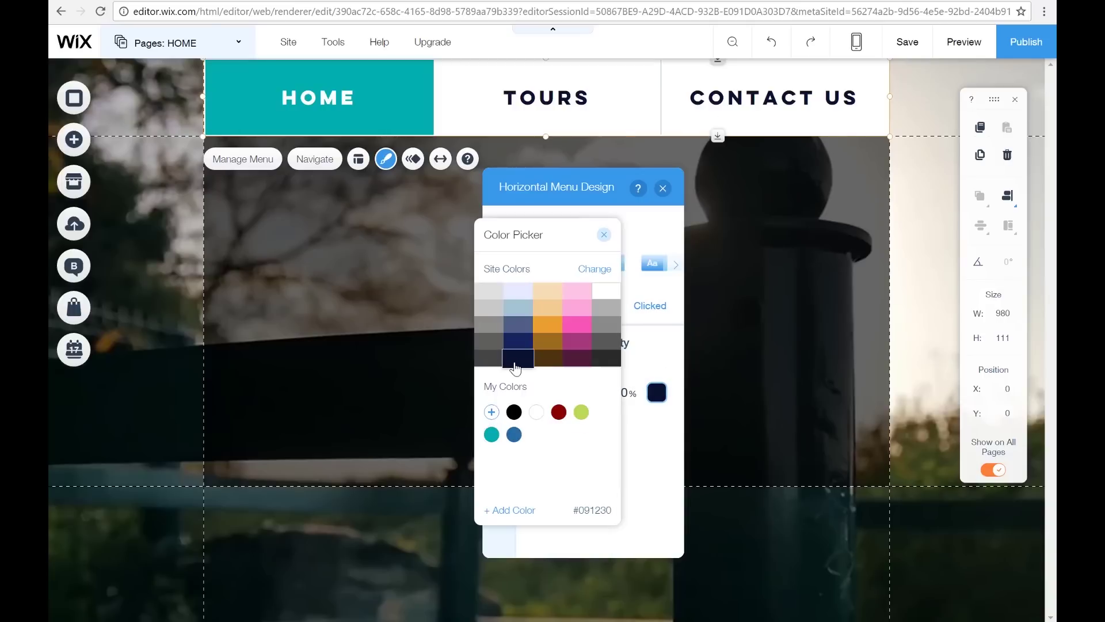
click(604, 238)
click(499, 375)
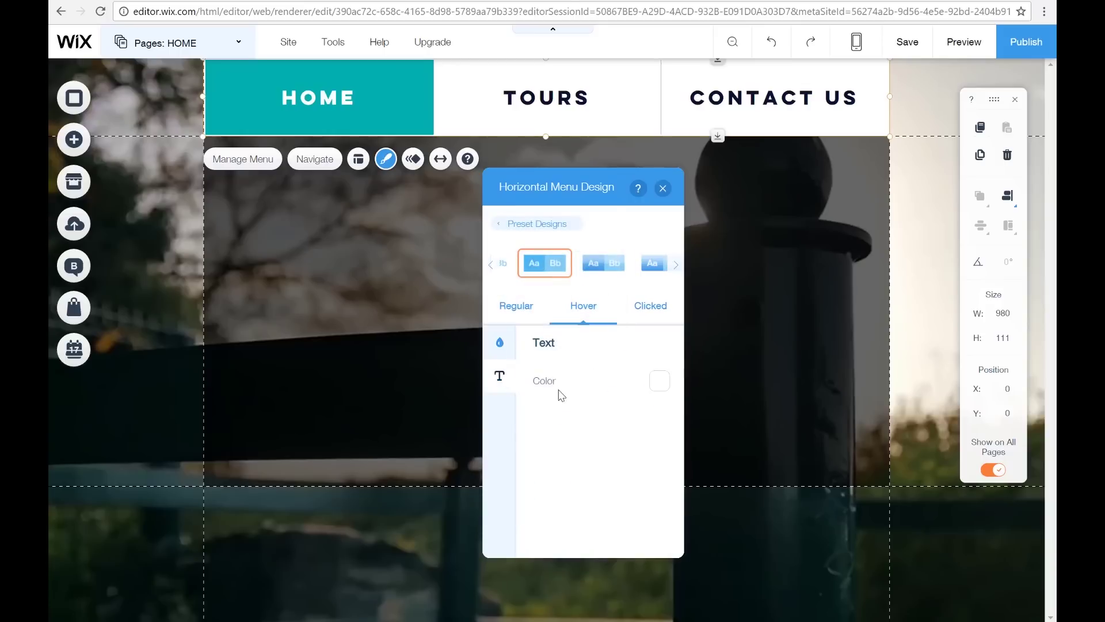
click(658, 381)
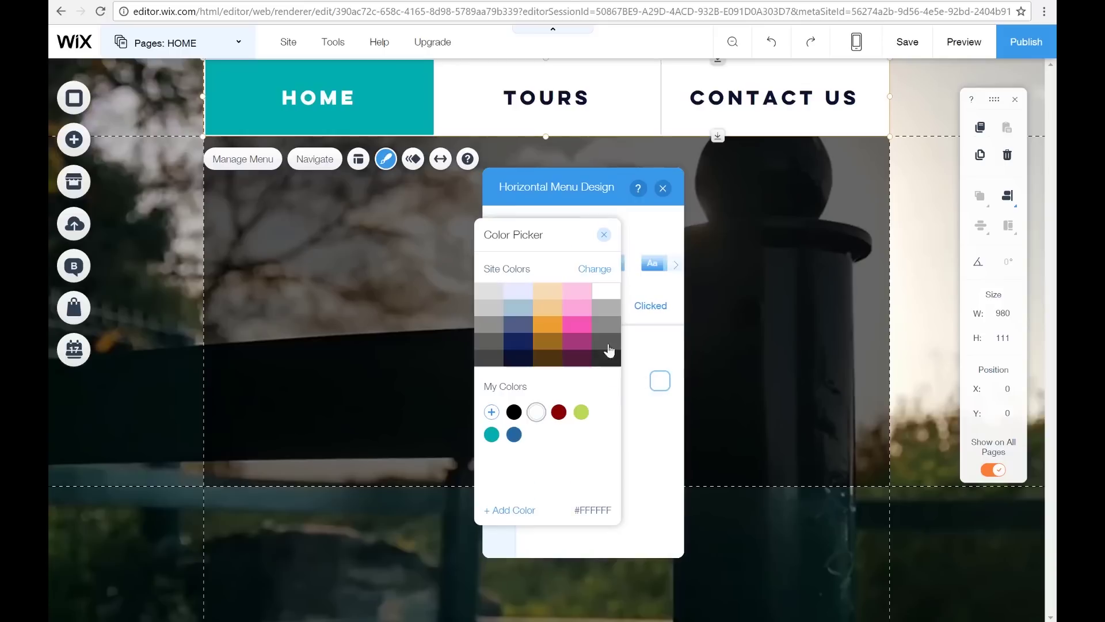
click(605, 236)
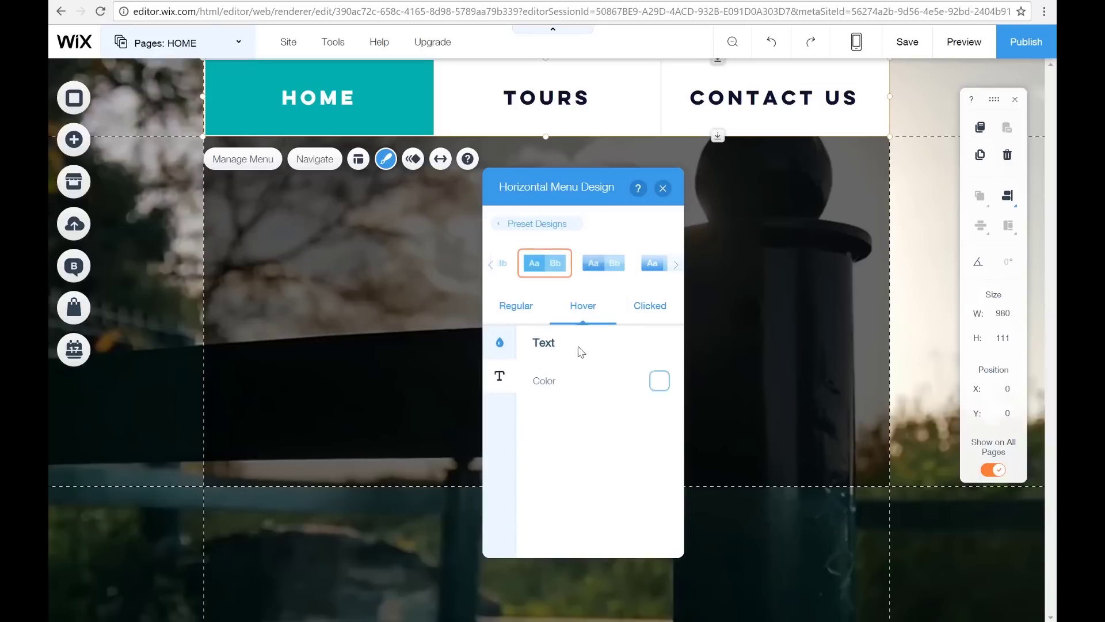
Set the header menu's clicked-state background to dark navy #091230, check its text settings and close the menu design settings.
click(644, 309)
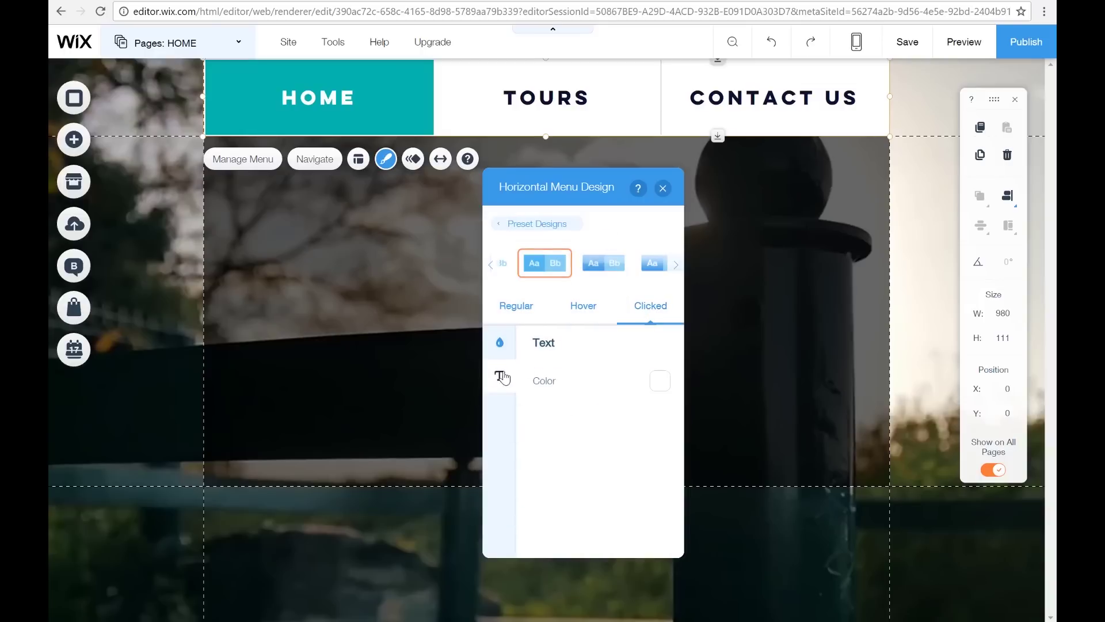
click(499, 344)
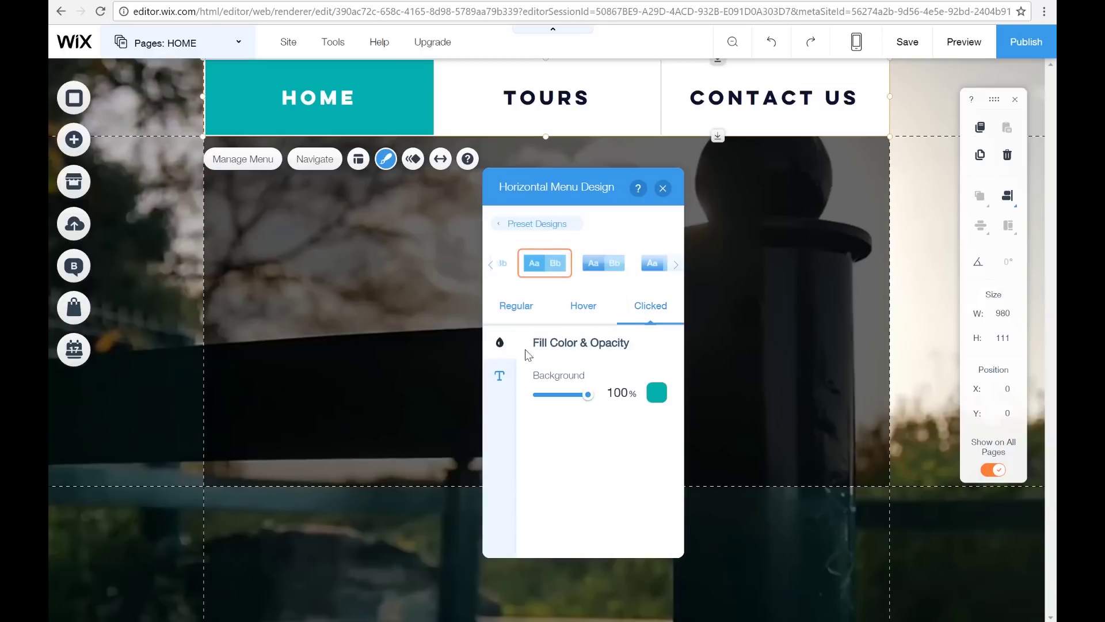
click(656, 393)
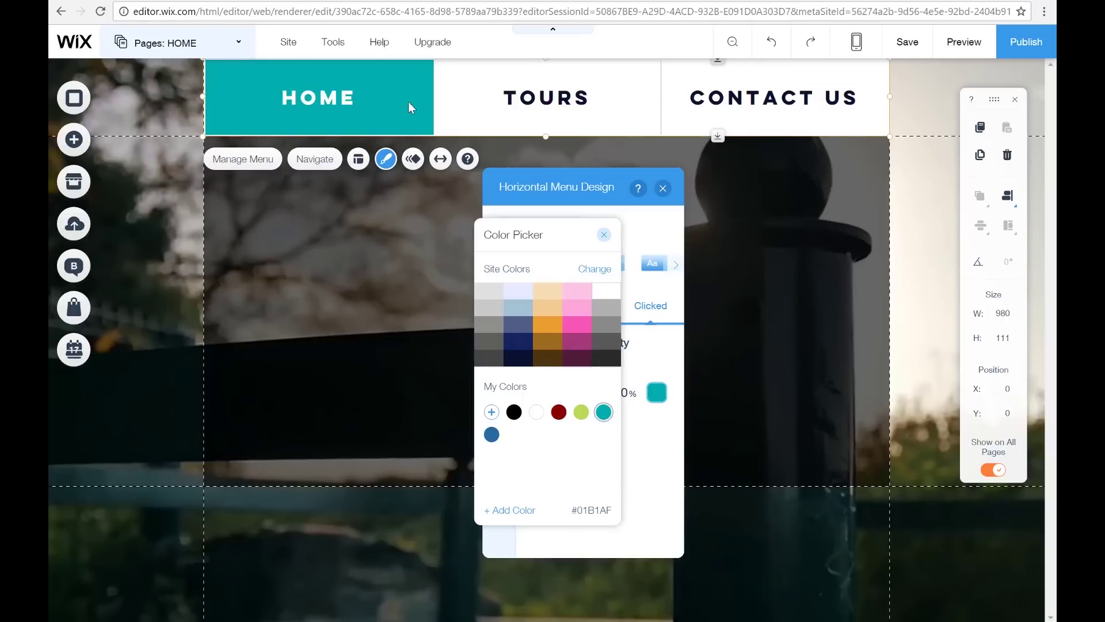
click(524, 361)
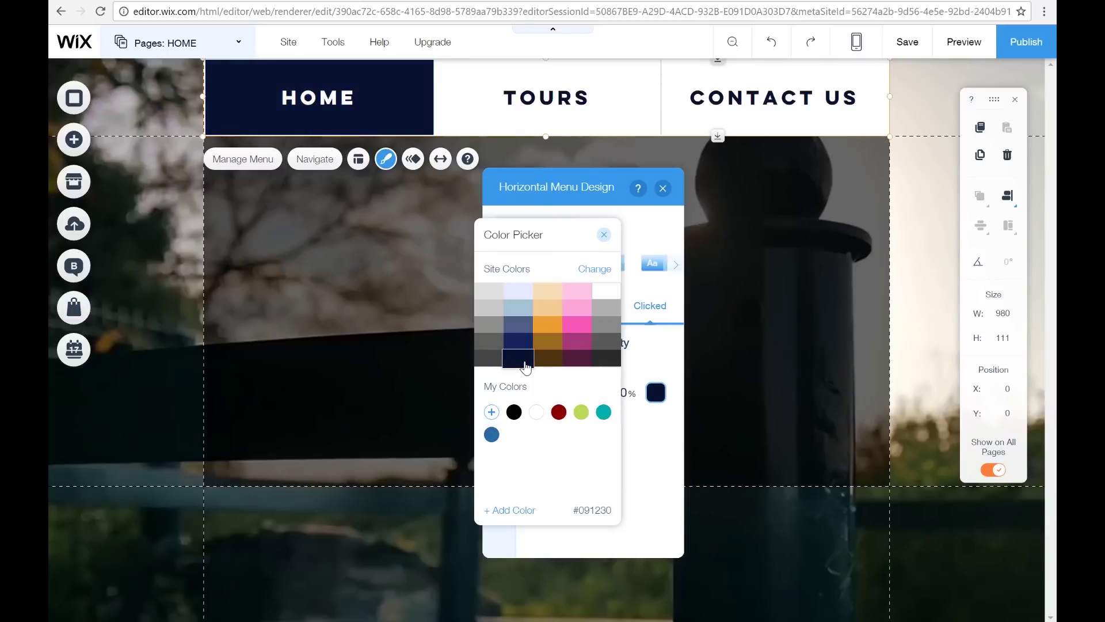
click(603, 235)
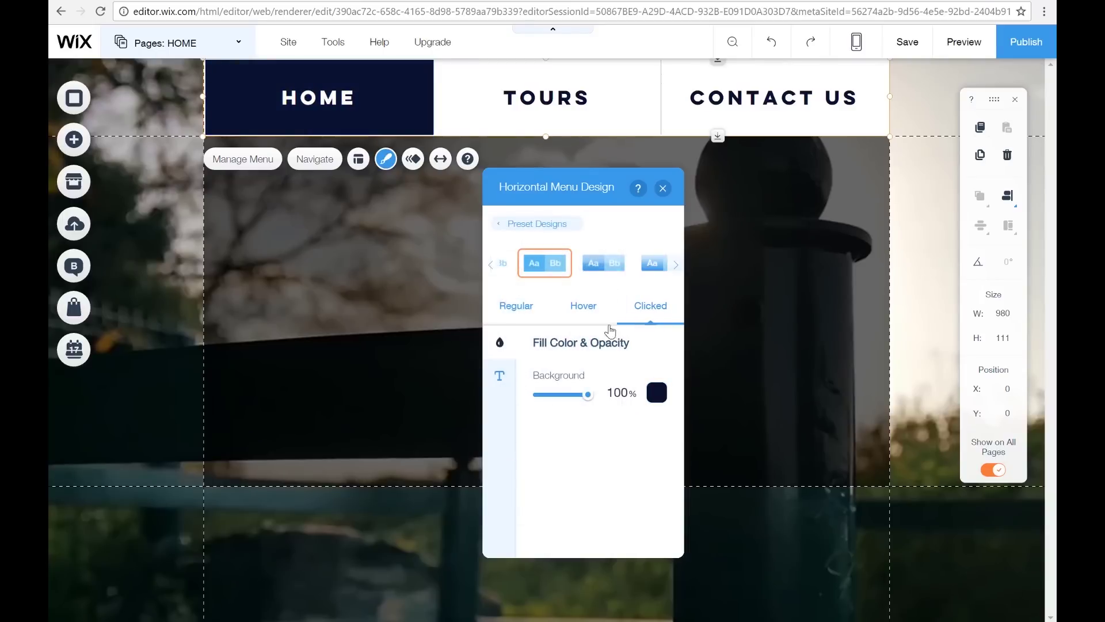
click(500, 377)
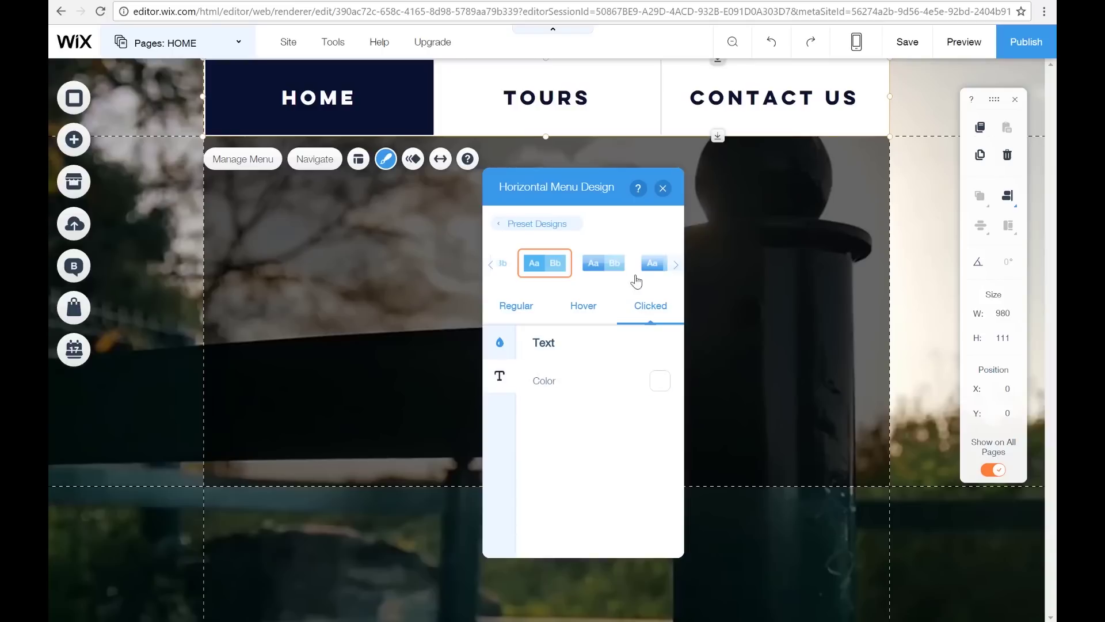
click(663, 190)
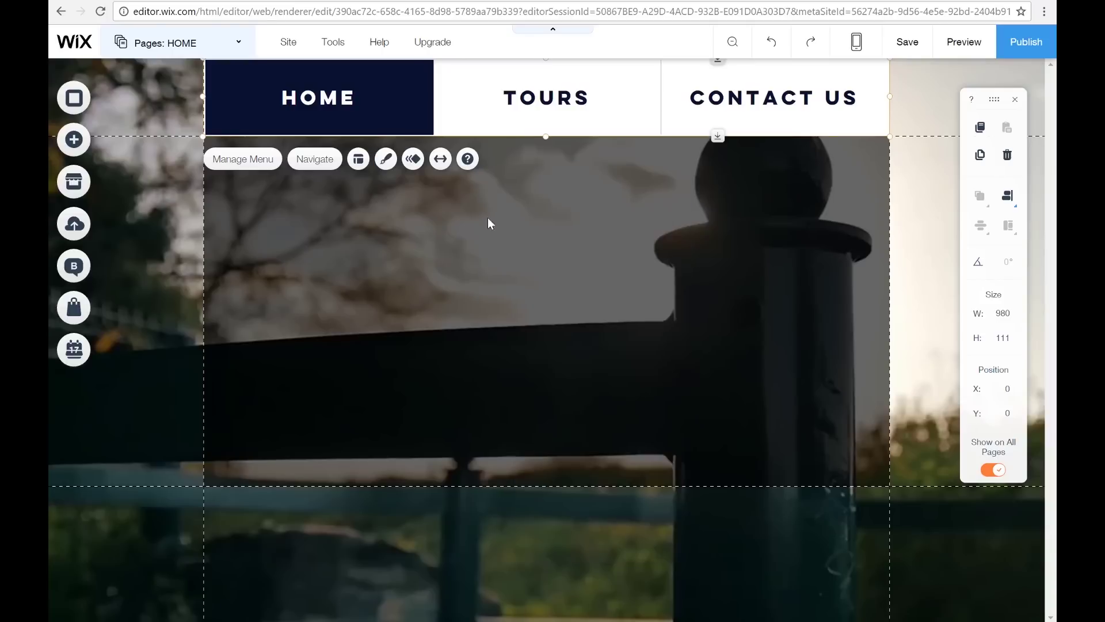
Preview the site to check the header menu's hover and clicked states on TOURS and CONTACT US, and return to the editor.
click(962, 42)
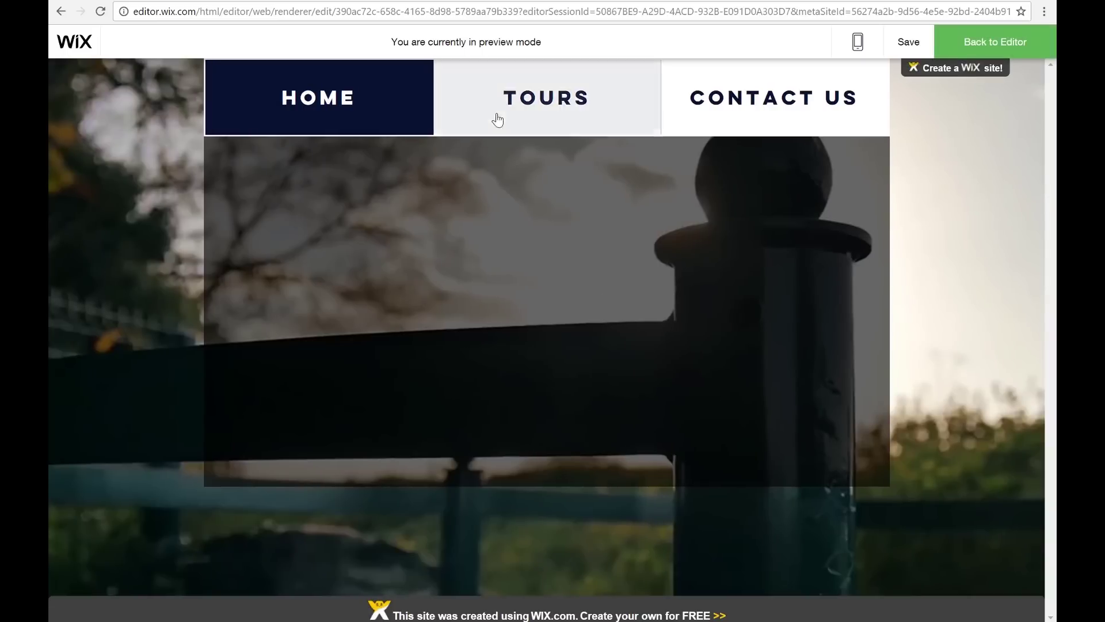
click(723, 119)
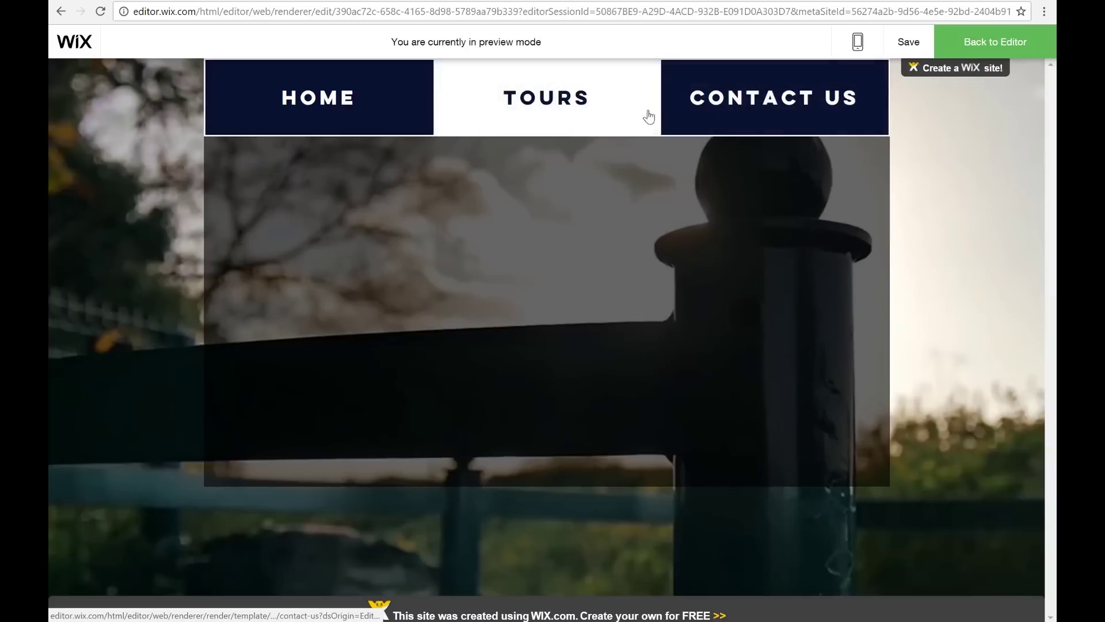
click(723, 119)
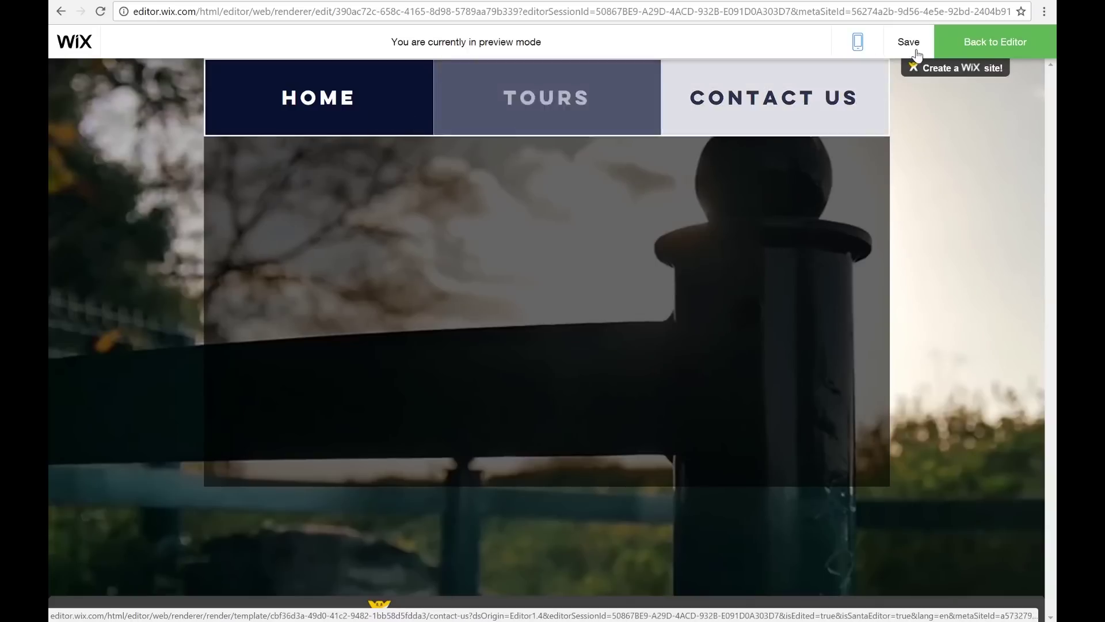
click(989, 49)
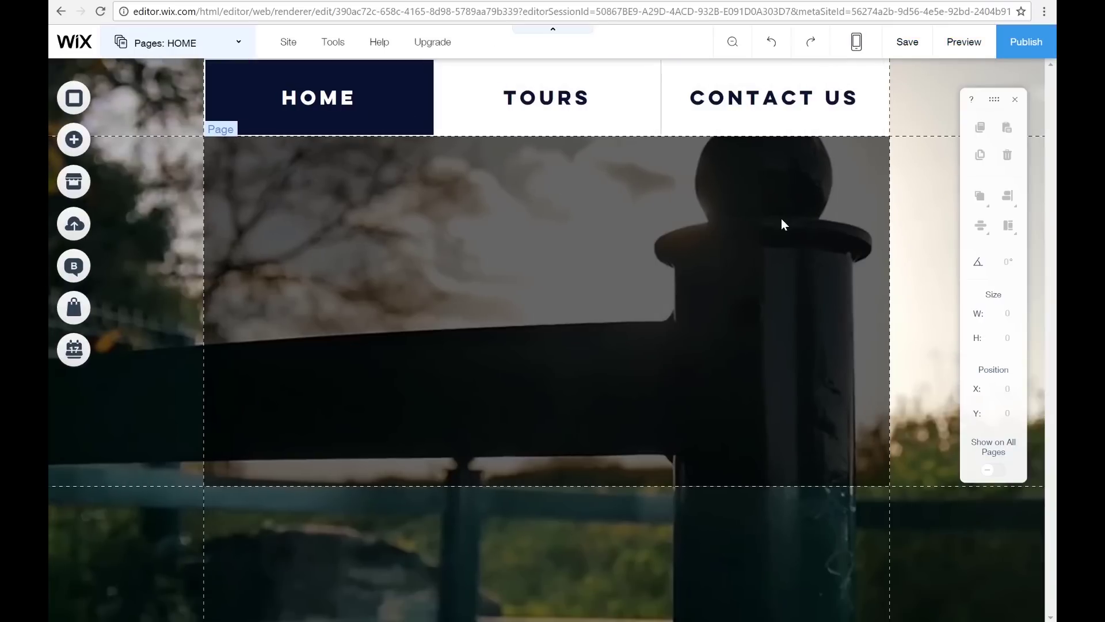
click(965, 56)
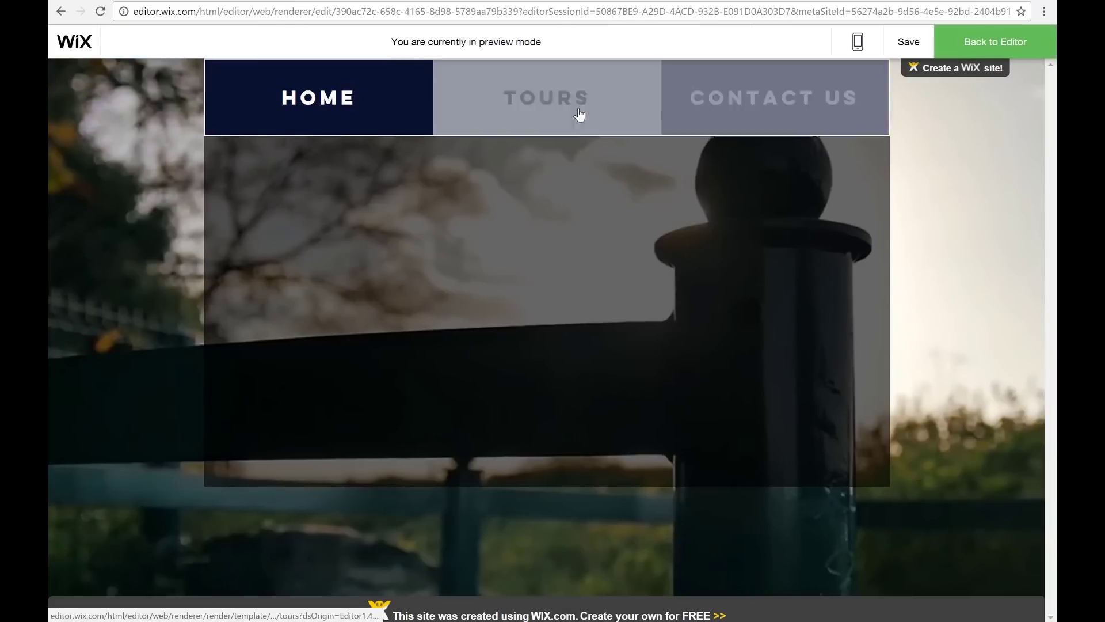
click(983, 38)
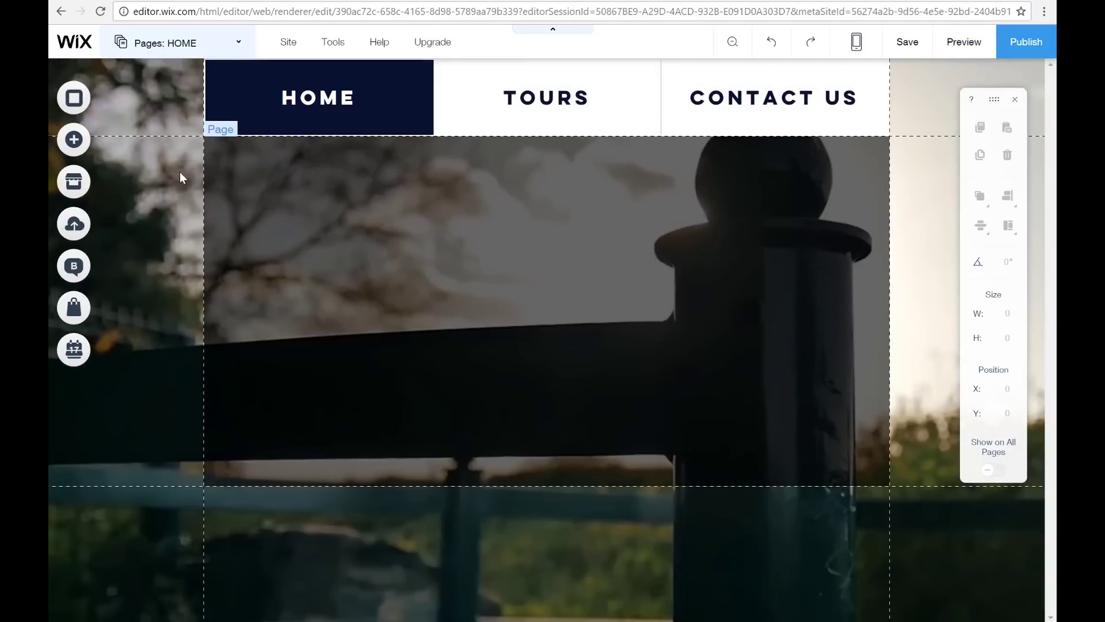
Examine the image sources and related apps offered for adding an image to the HOME page.
click(79, 141)
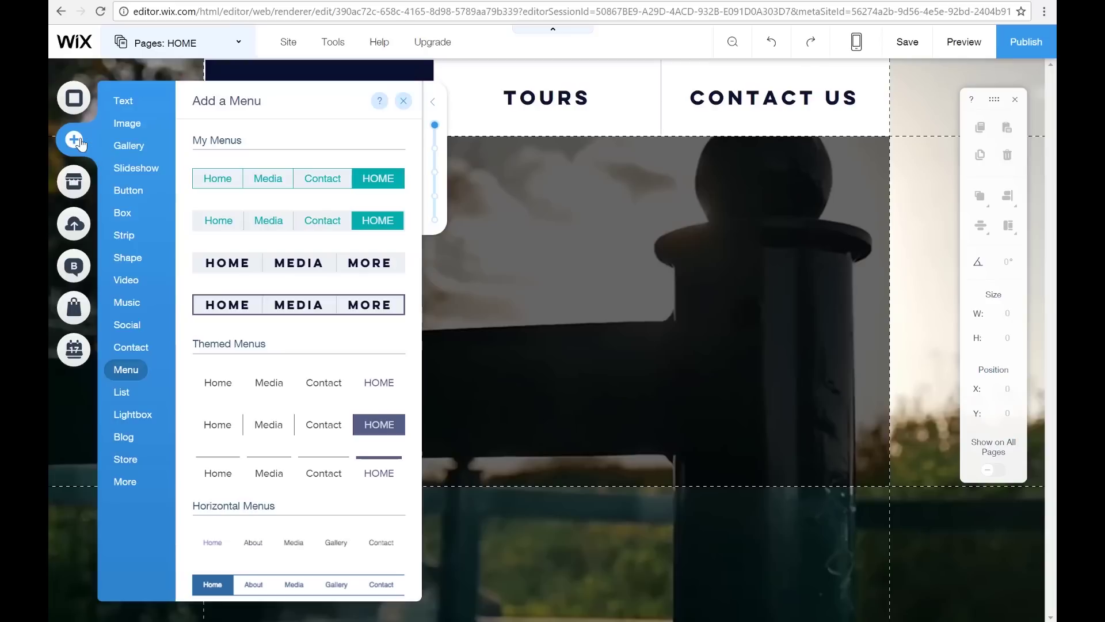
click(129, 126)
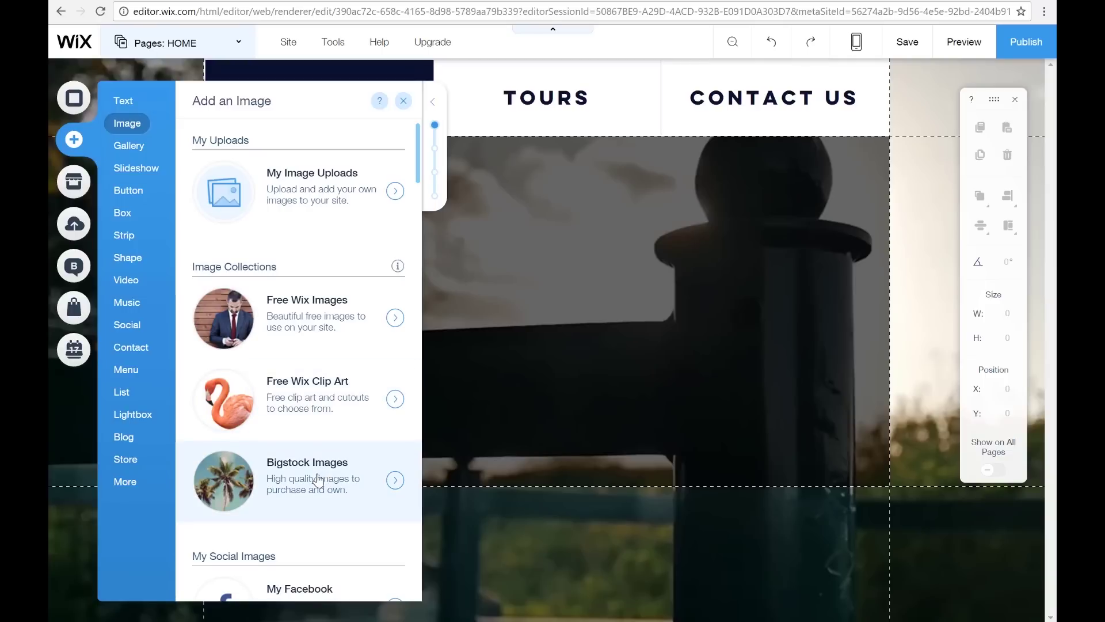
scroll(318, 479, down, 1)
scroll(319, 479, down, 2)
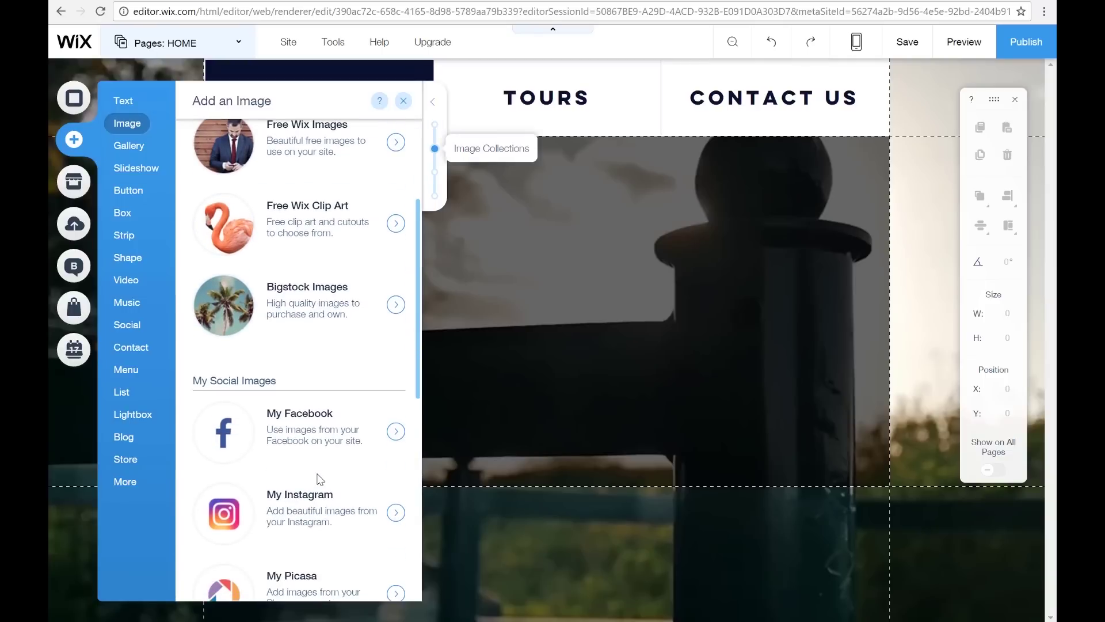
scroll(318, 479, down, 2)
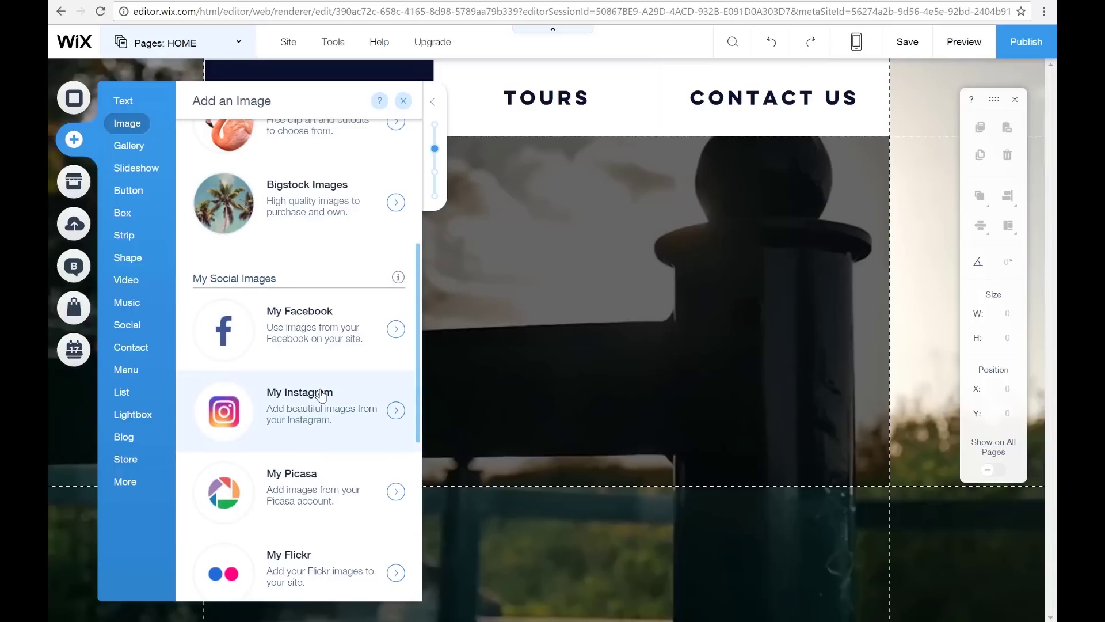
scroll(318, 394, down, 2)
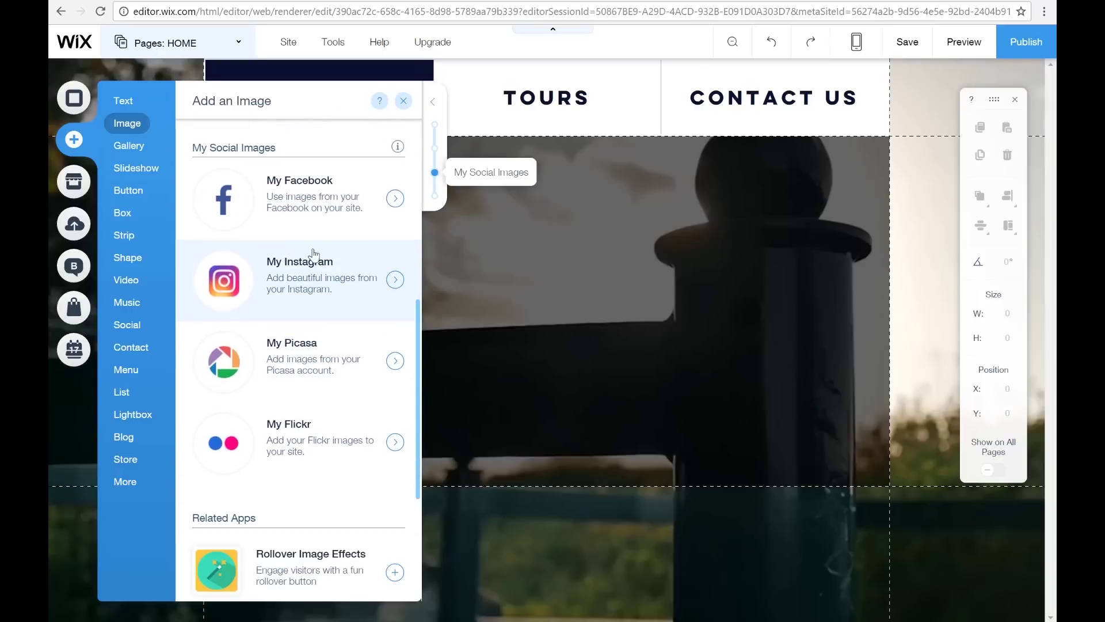
scroll(273, 465, down, 2)
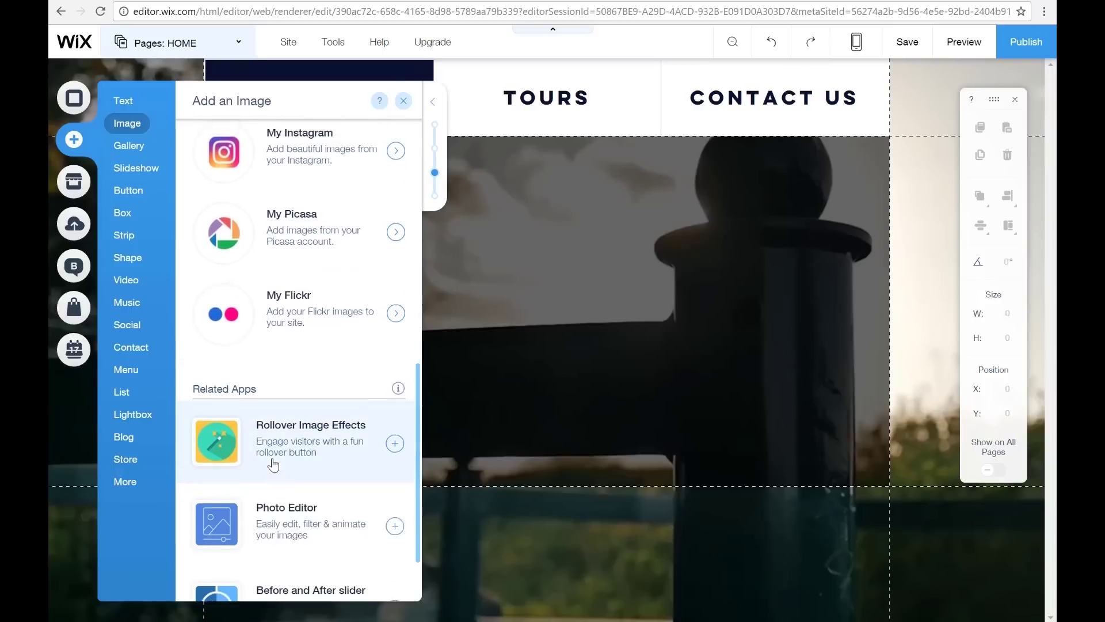
scroll(273, 465, up, 8)
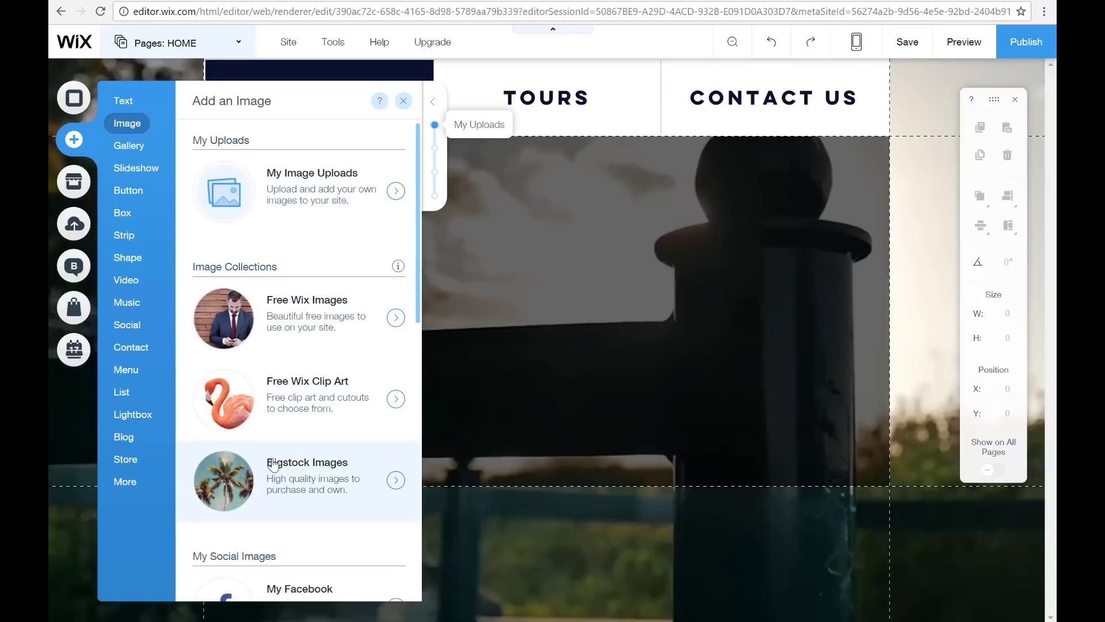
Add the uploaded VTI-logo.png directly beneath the header menu at X 0, Y 111, and enlarge it to about 979 by 311.
click(388, 196)
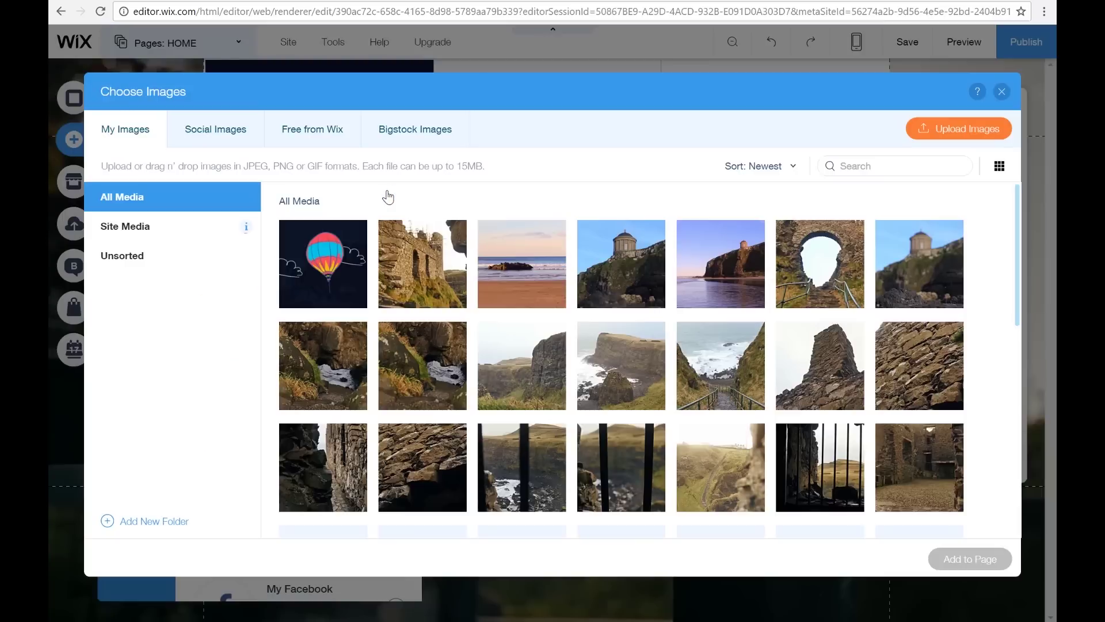
scroll(702, 328, down, 5)
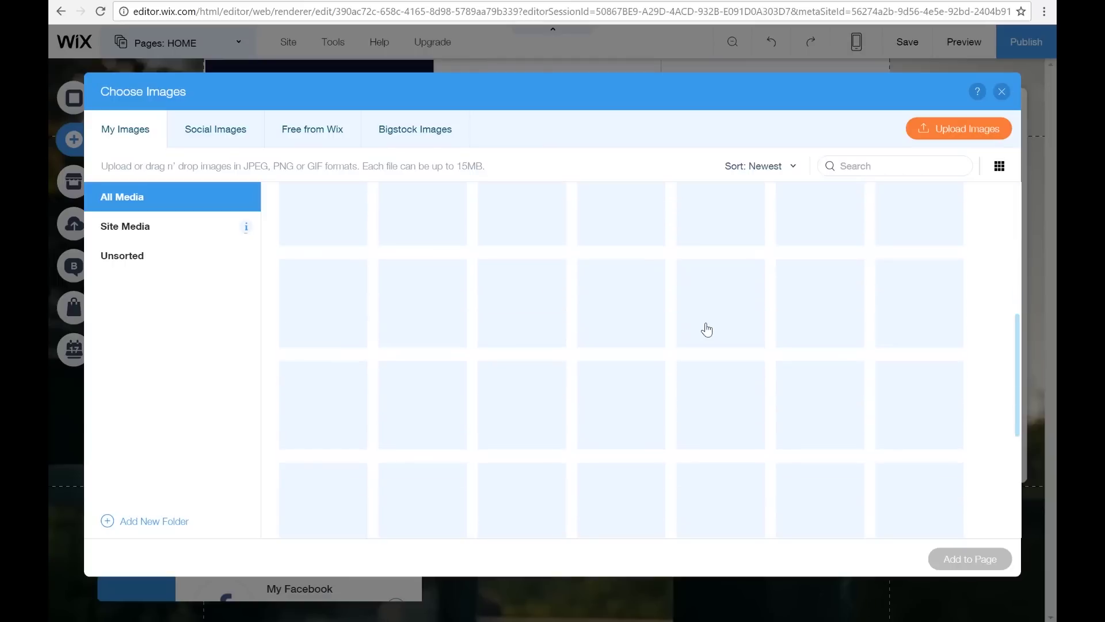
scroll(707, 330, down, 5)
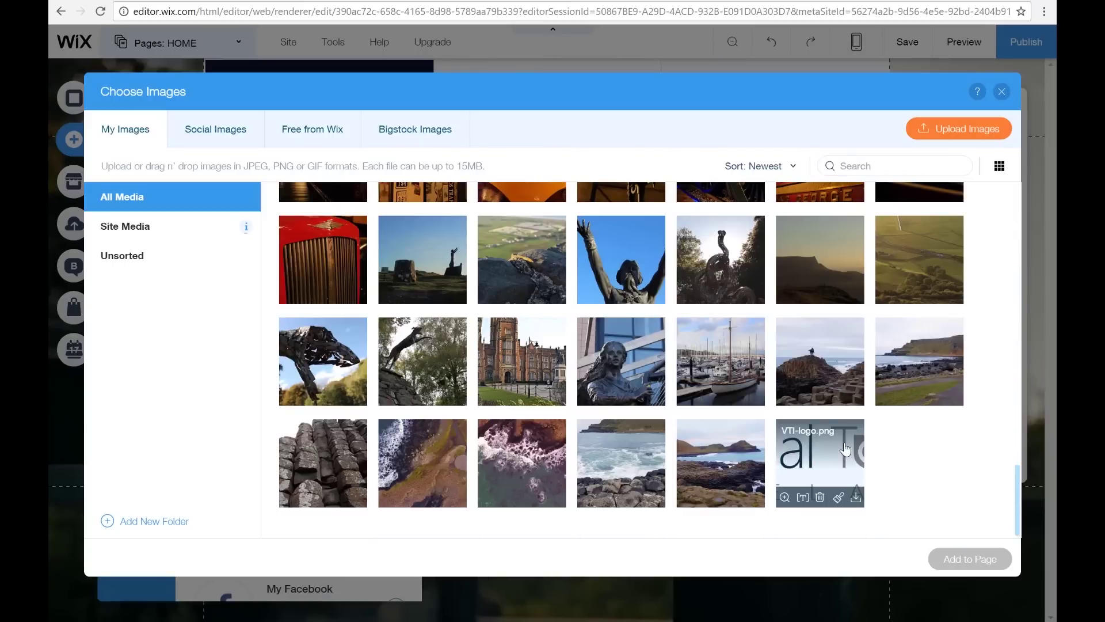
click(847, 434)
click(956, 560)
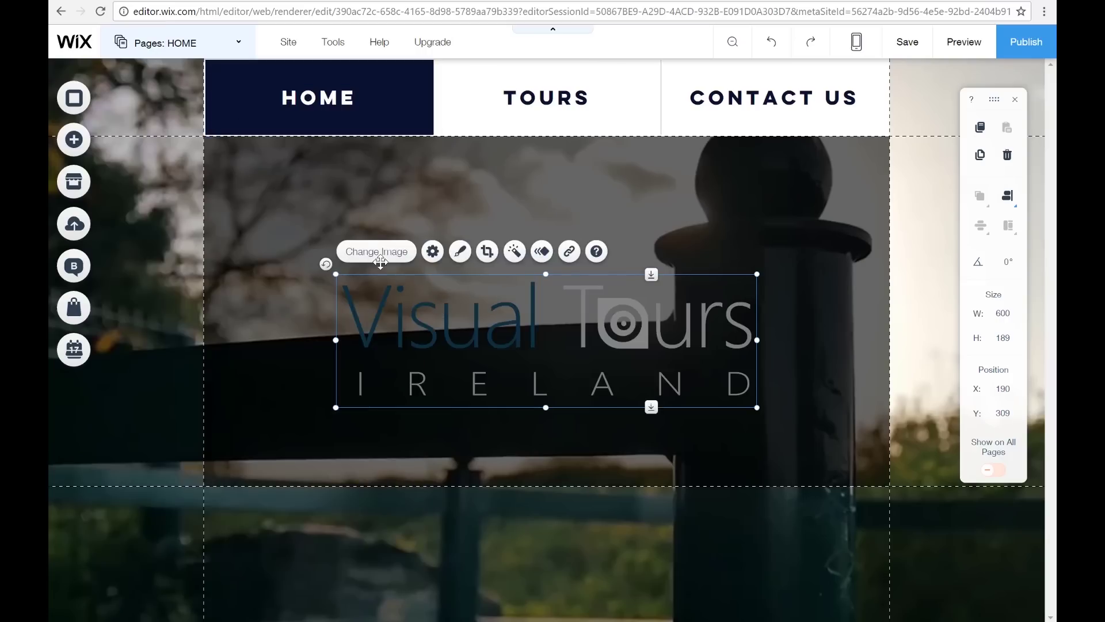
mouse_move(304, 187)
mouse_down()
mouse_move(321, 157)
mouse_move(309, 170)
mouse_up()
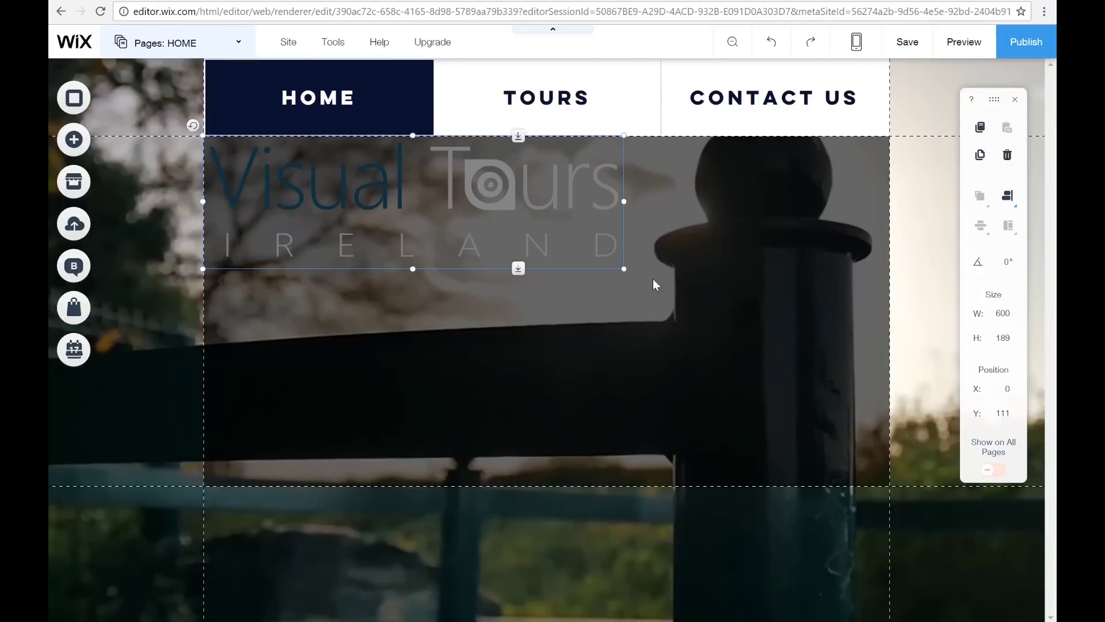
Add a light grey themed box and place it directly beneath the logo at X 0, Y 422.
click(74, 139)
click(127, 217)
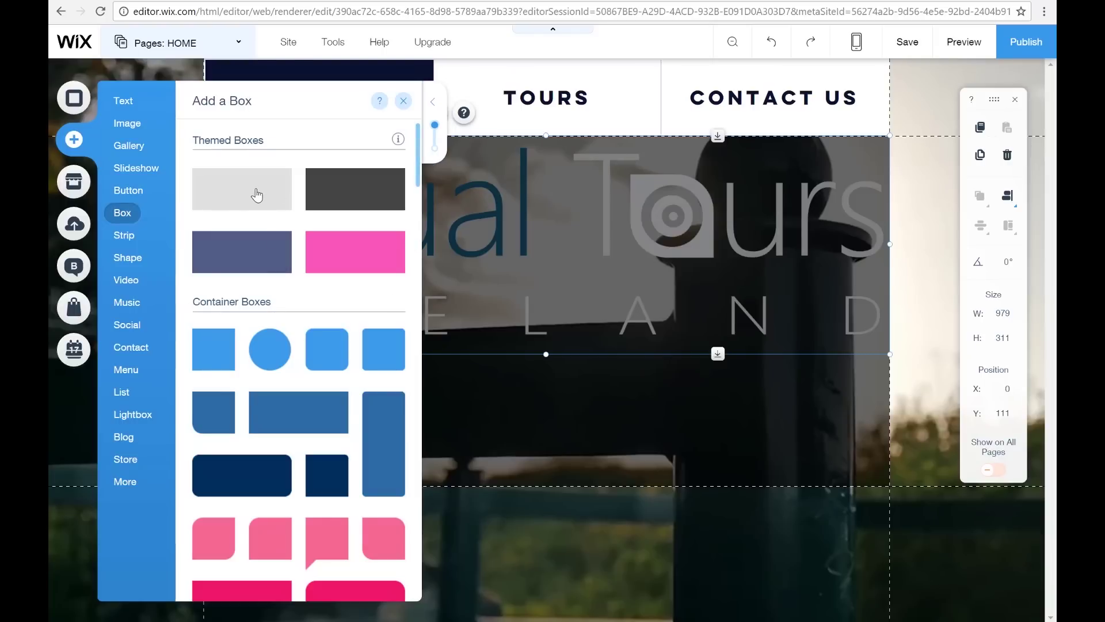
click(256, 195)
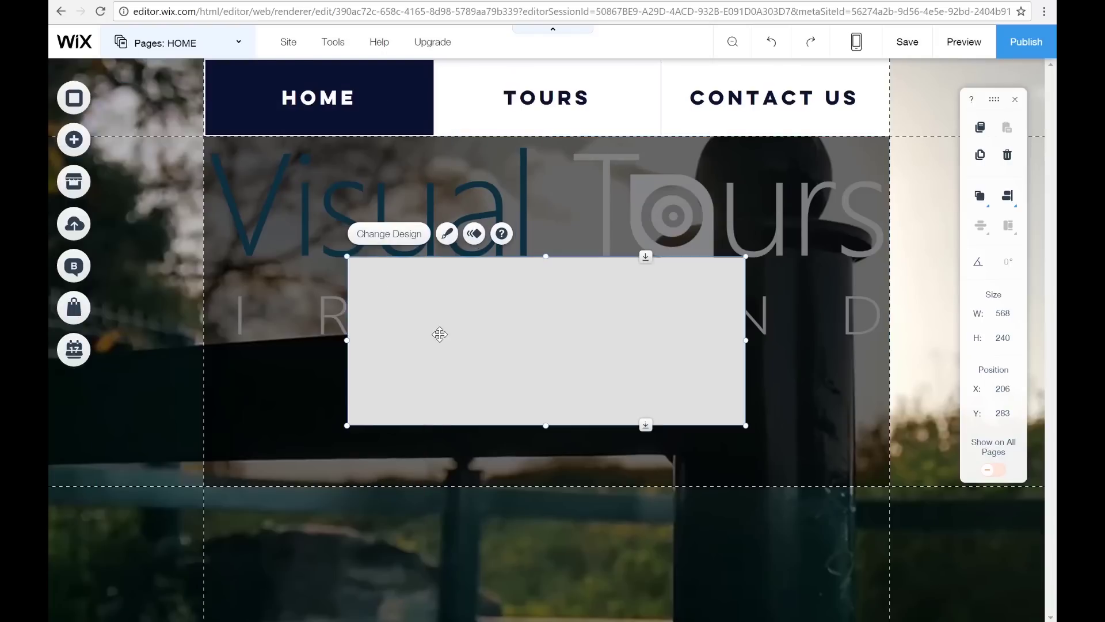
drag(440, 334, 298, 434)
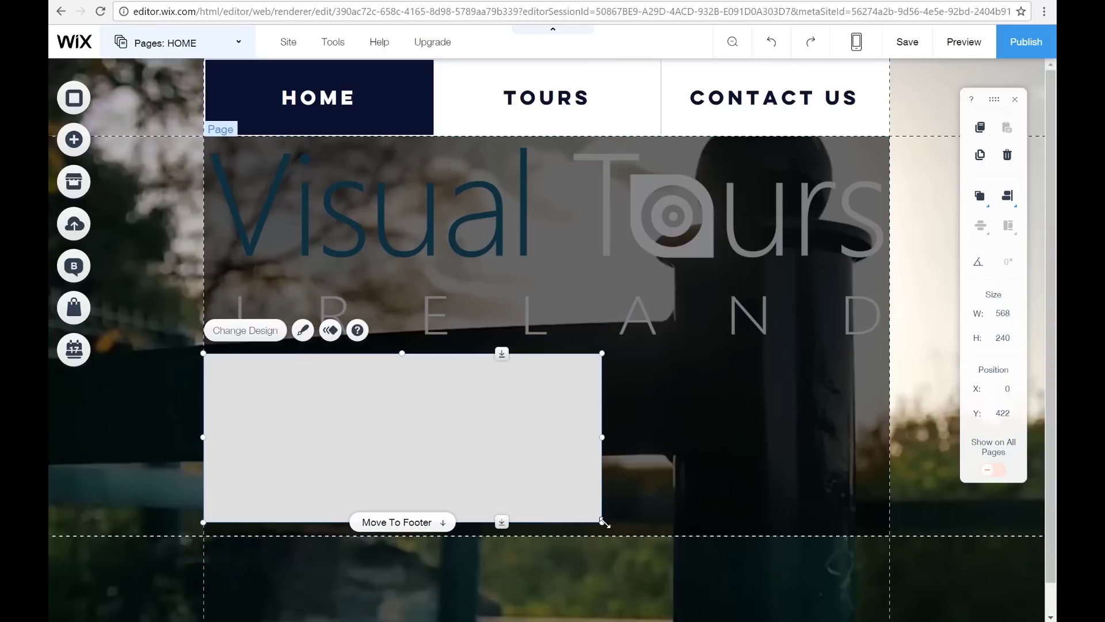
Enlarge the grey box beneath the logo to 979 by 326 and set its background fill colour to white, #FFFFFF.
drag(603, 522, 890, 582)
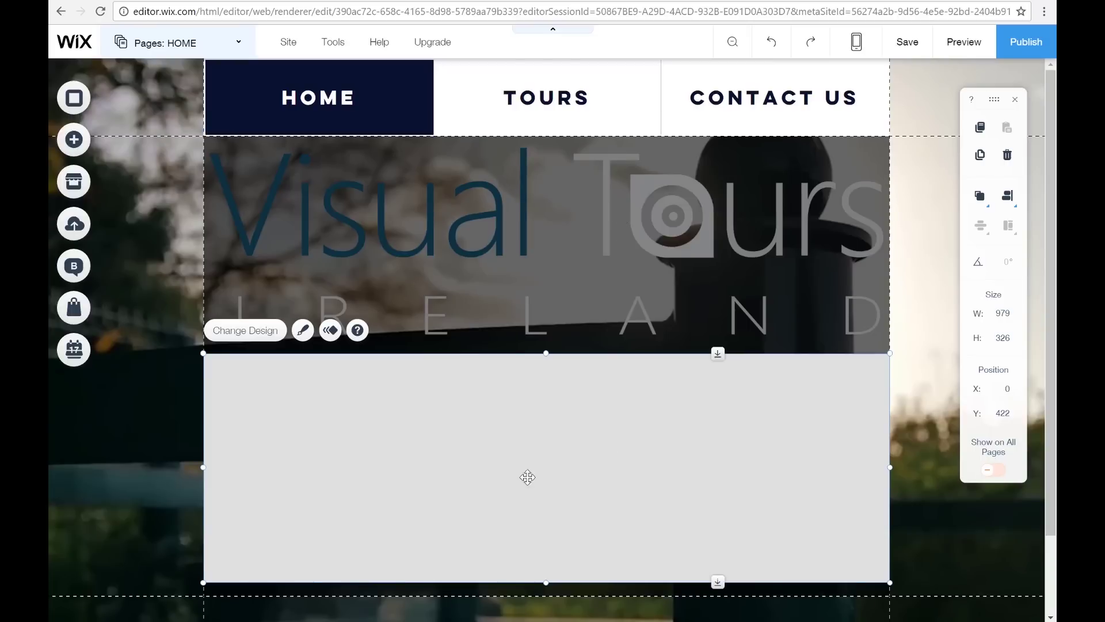
click(303, 329)
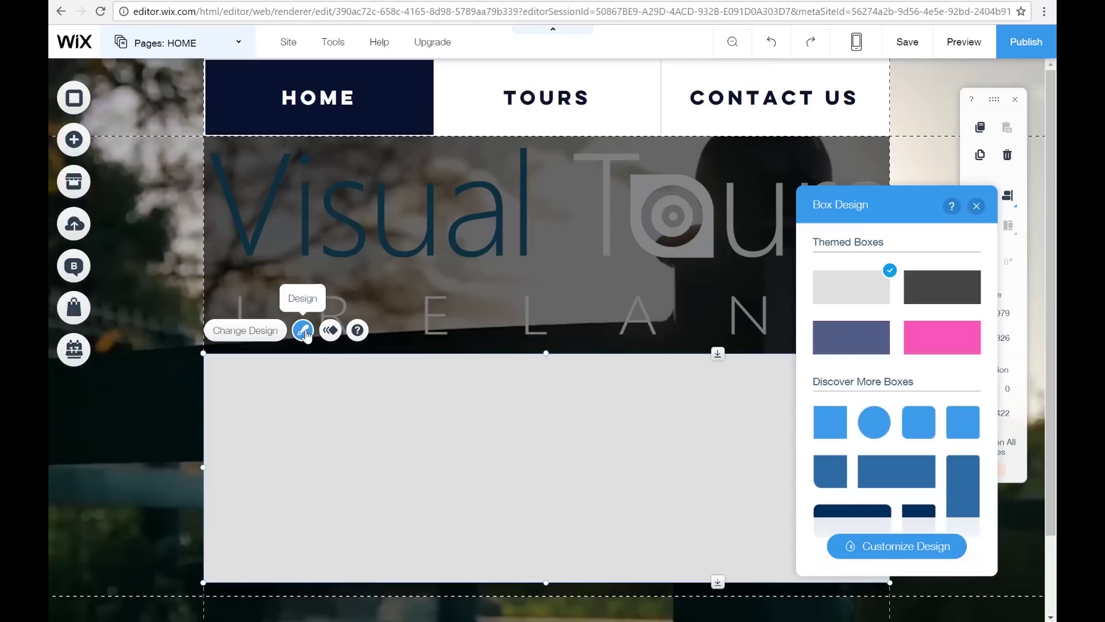
click(900, 550)
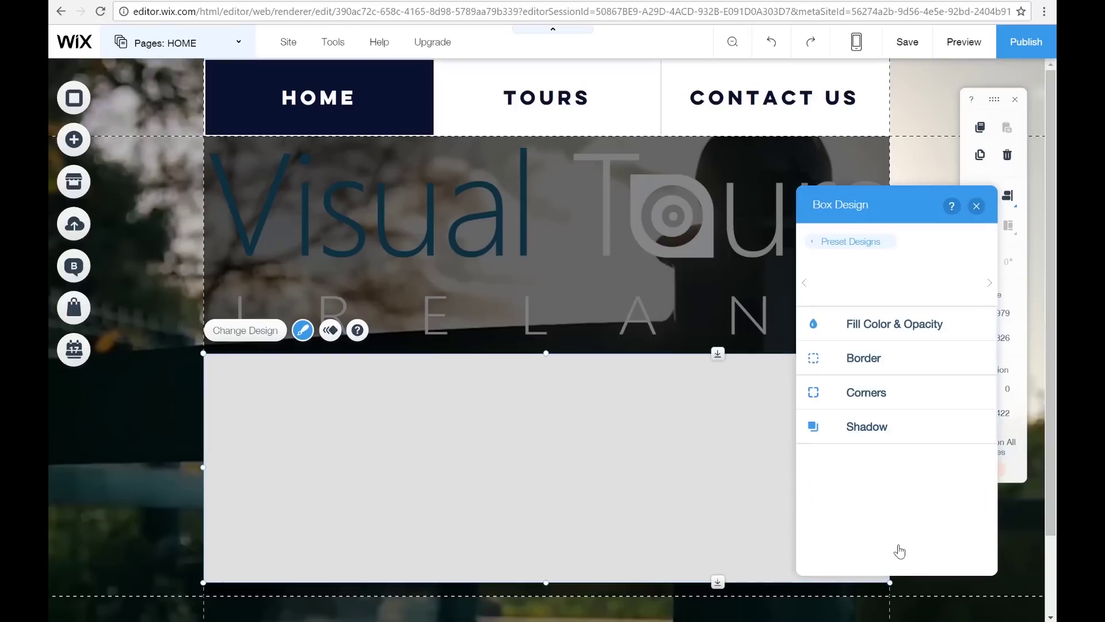
click(909, 339)
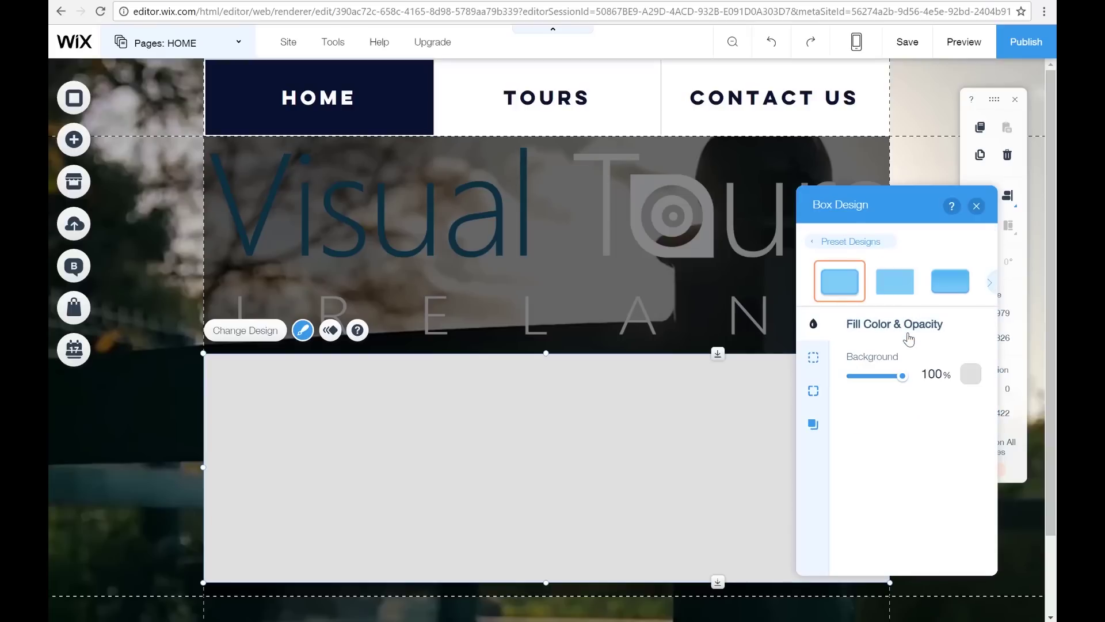
click(933, 371)
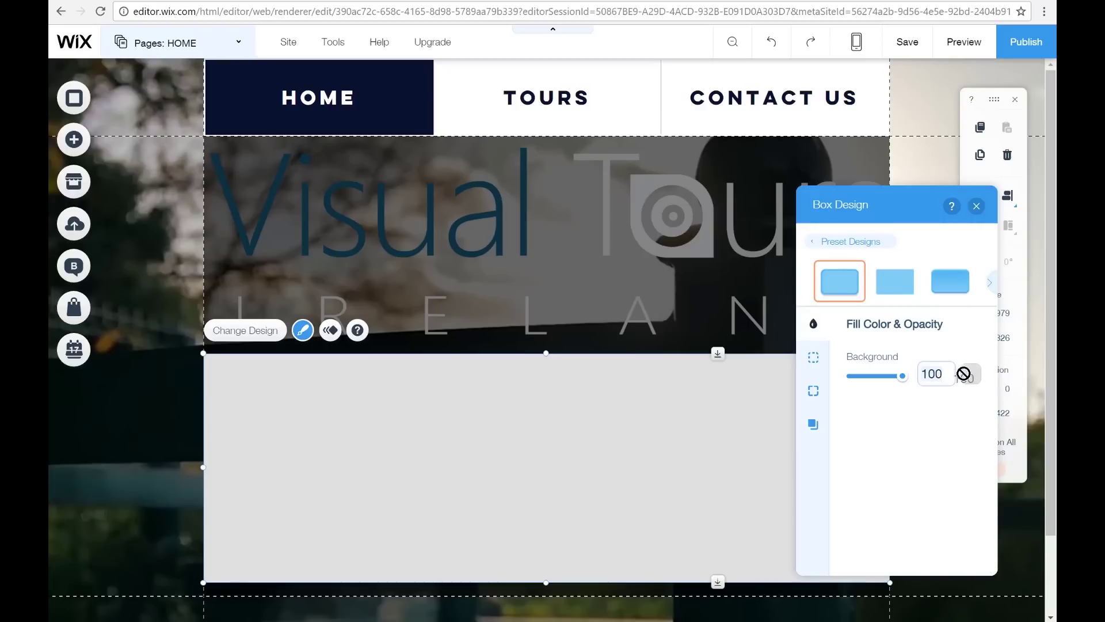
click(966, 374)
click(969, 377)
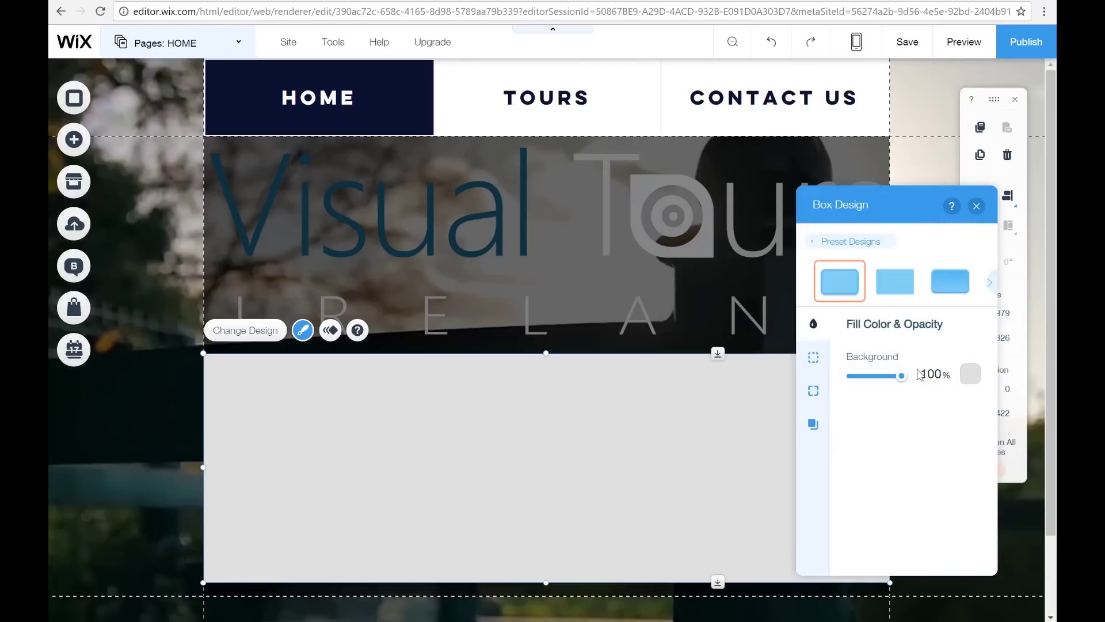
click(969, 378)
click(917, 310)
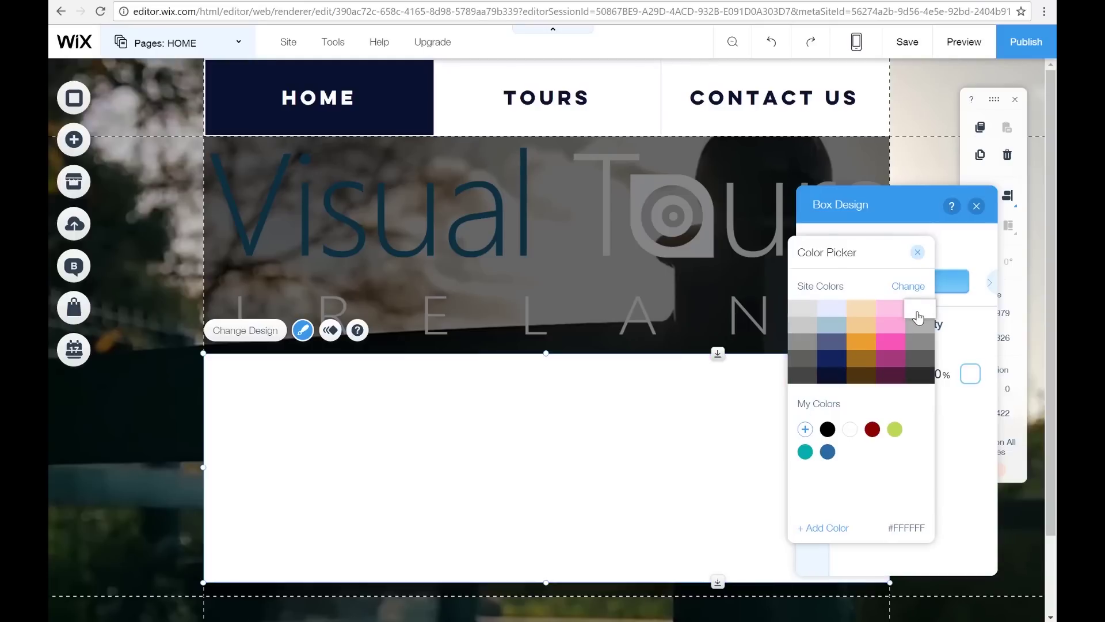
click(917, 252)
Set the white box's background opacity to 60%.
click(934, 375)
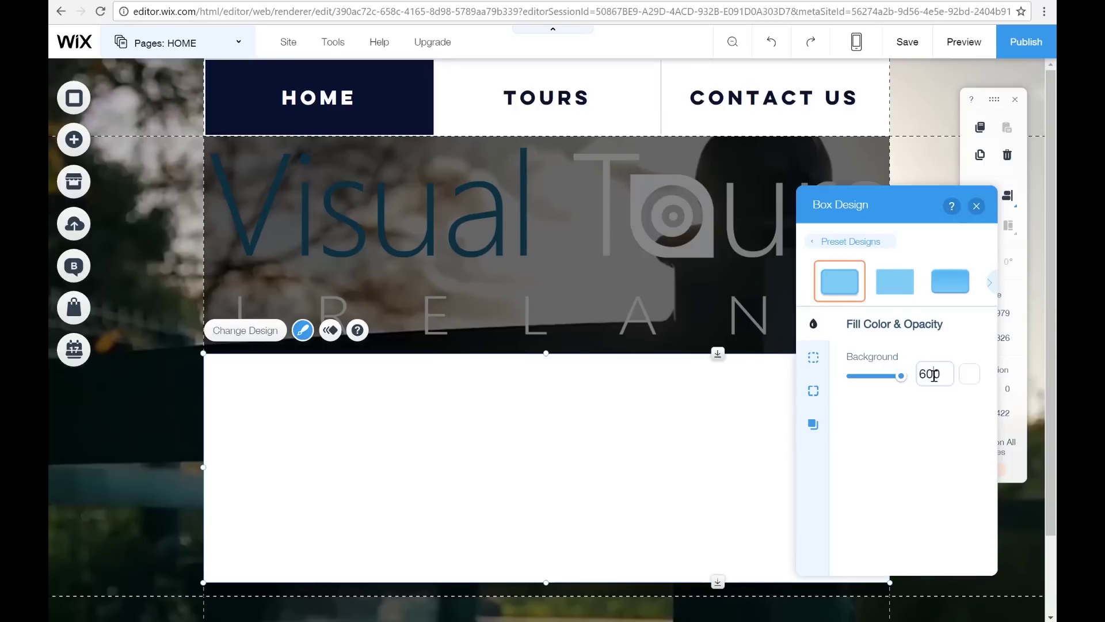
key(Escape)
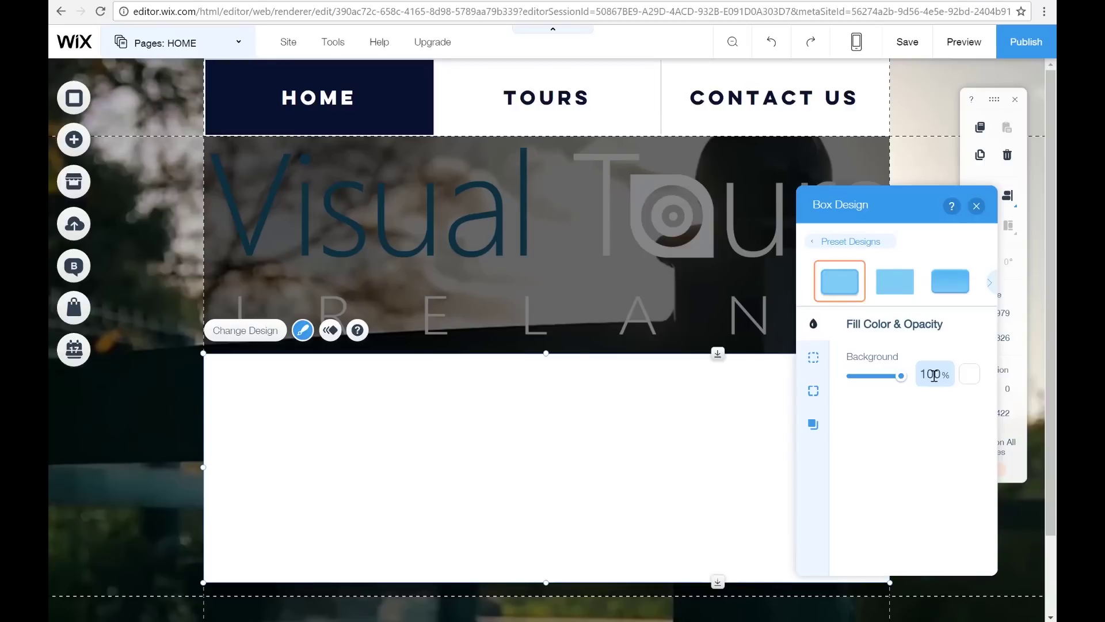
click(933, 375)
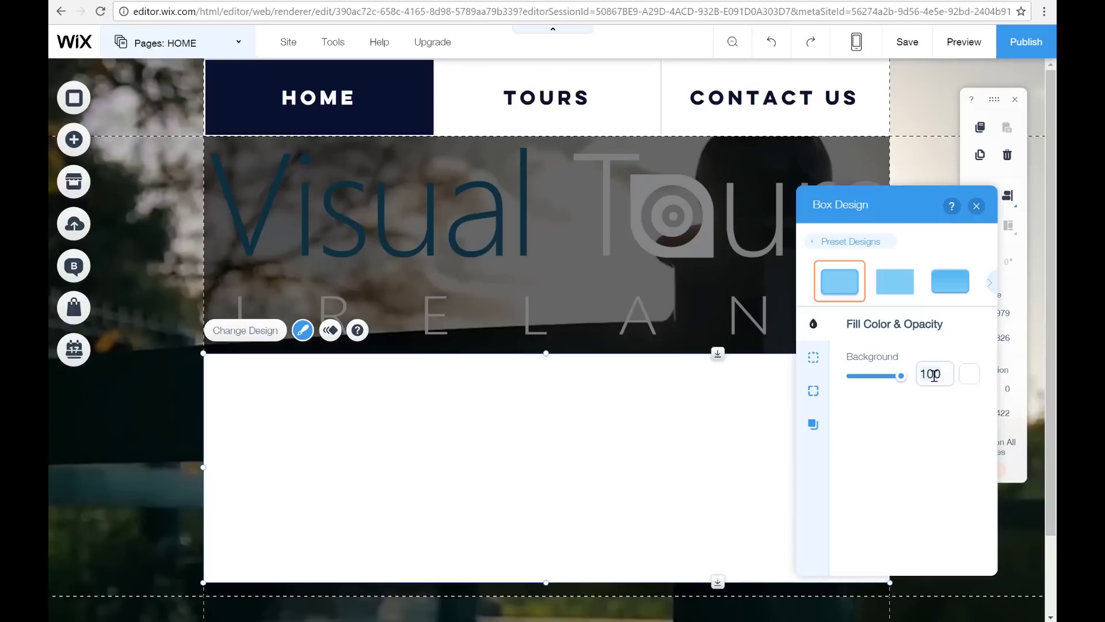
key(ctrl+a)
text(6)
key(Return)
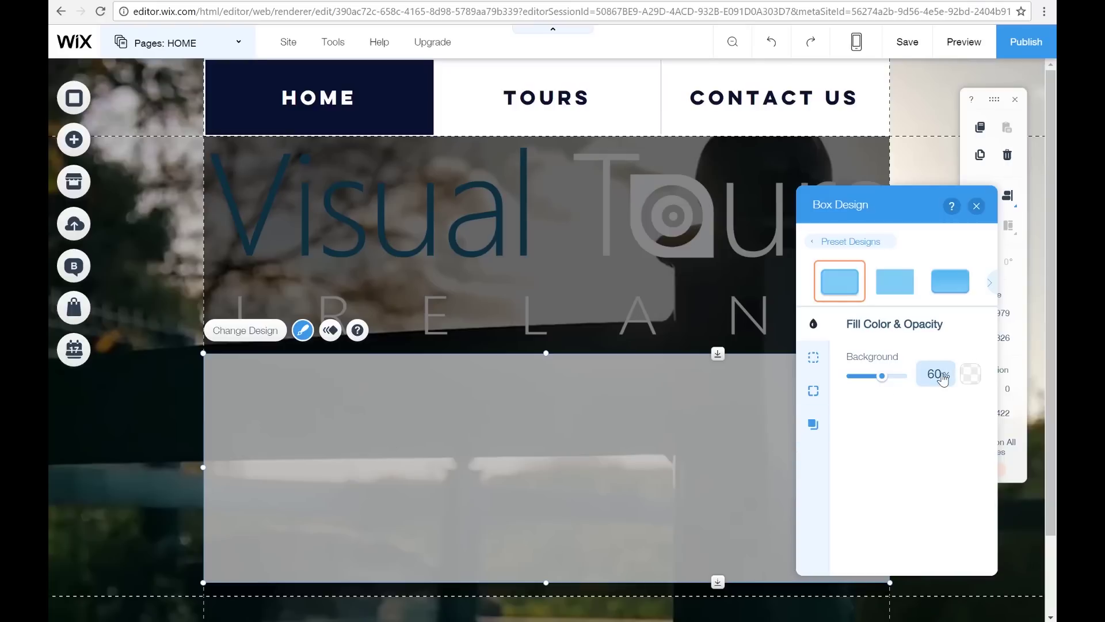
Set the white box's background opacity to 80%, and look through its border, corner and shadow settings.
click(942, 375)
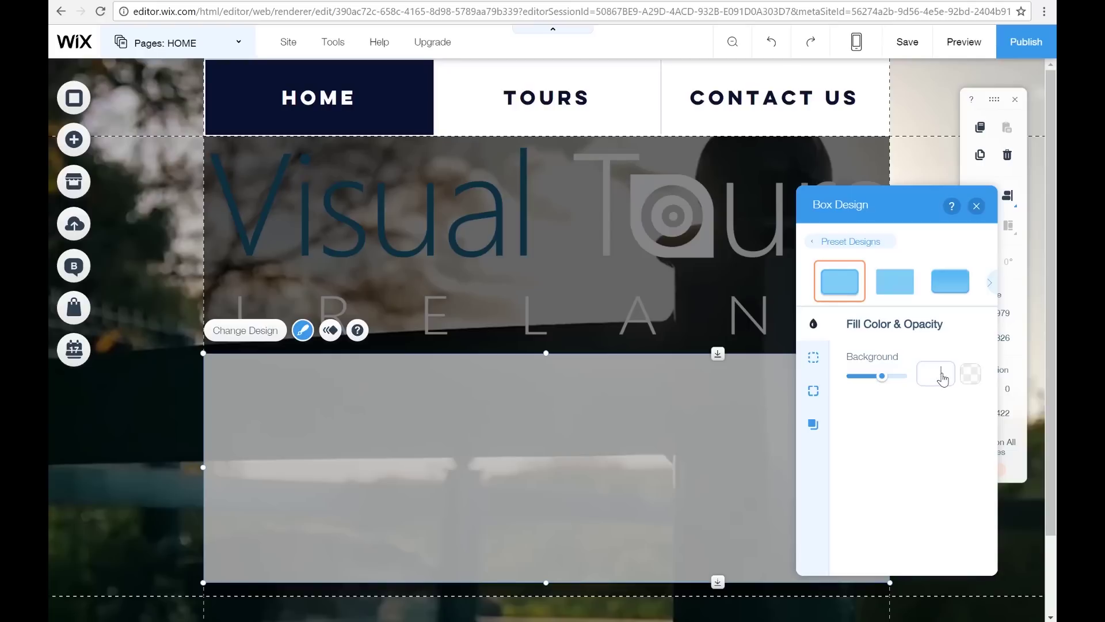
key(Return)
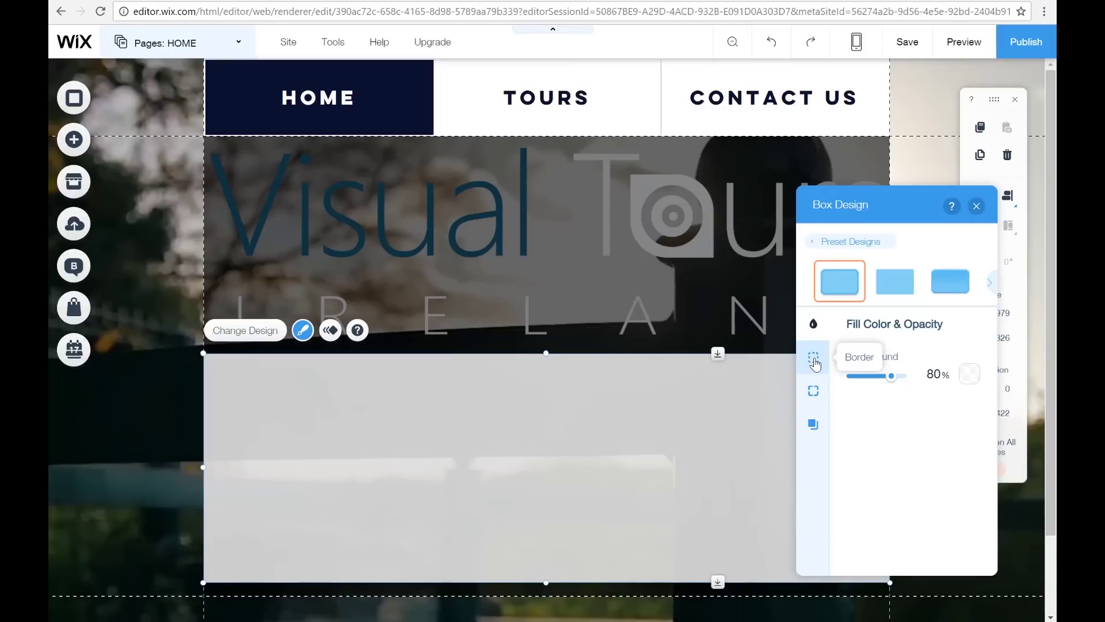
click(815, 360)
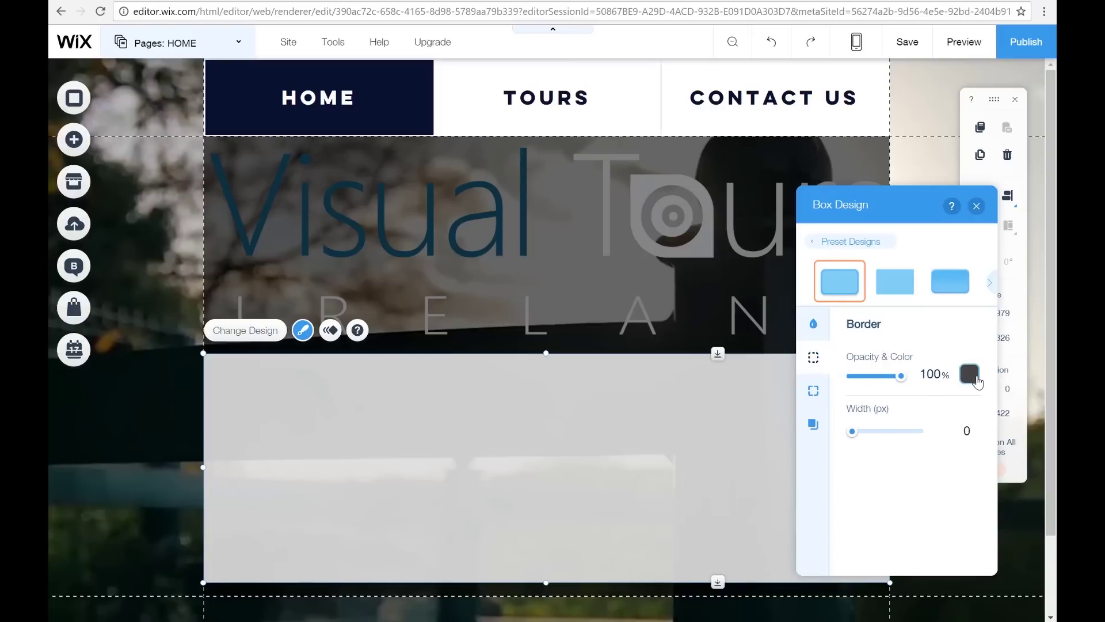
click(814, 390)
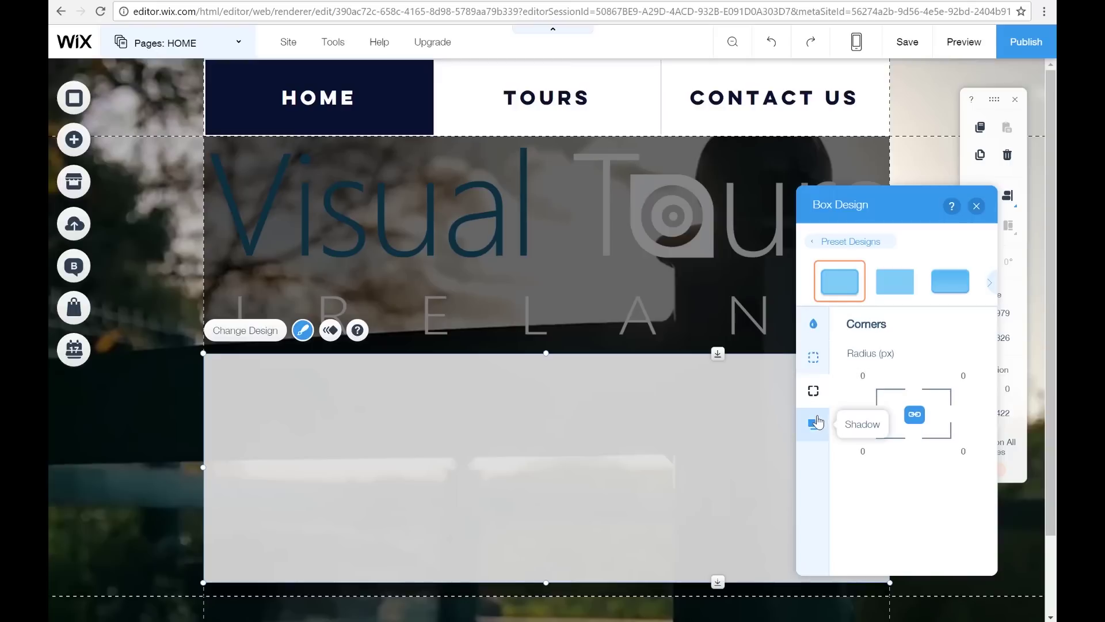
click(818, 423)
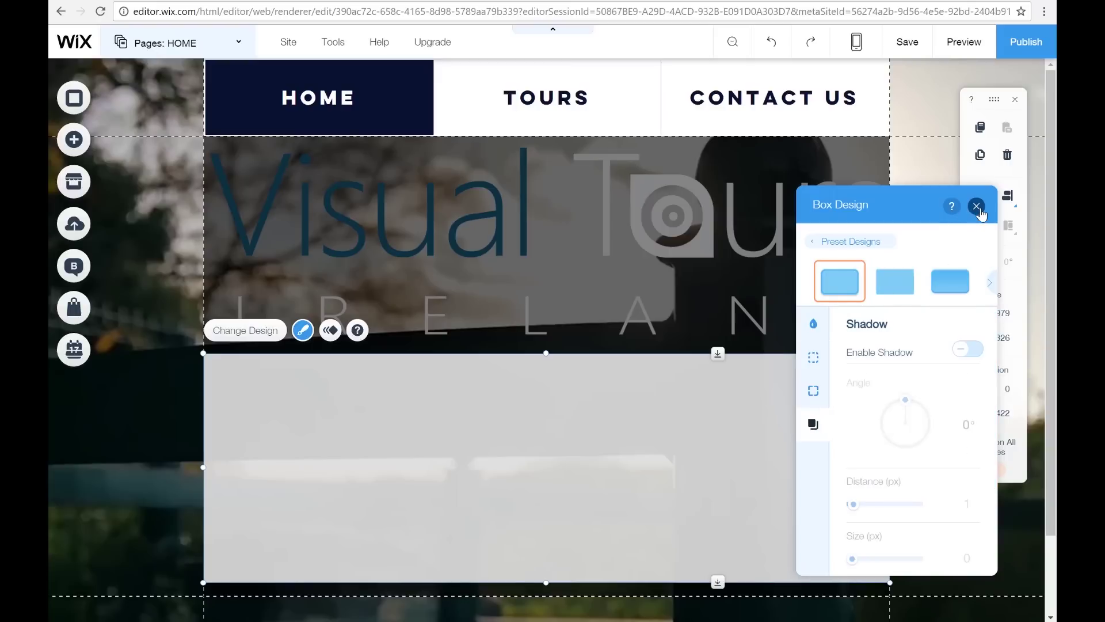
click(976, 205)
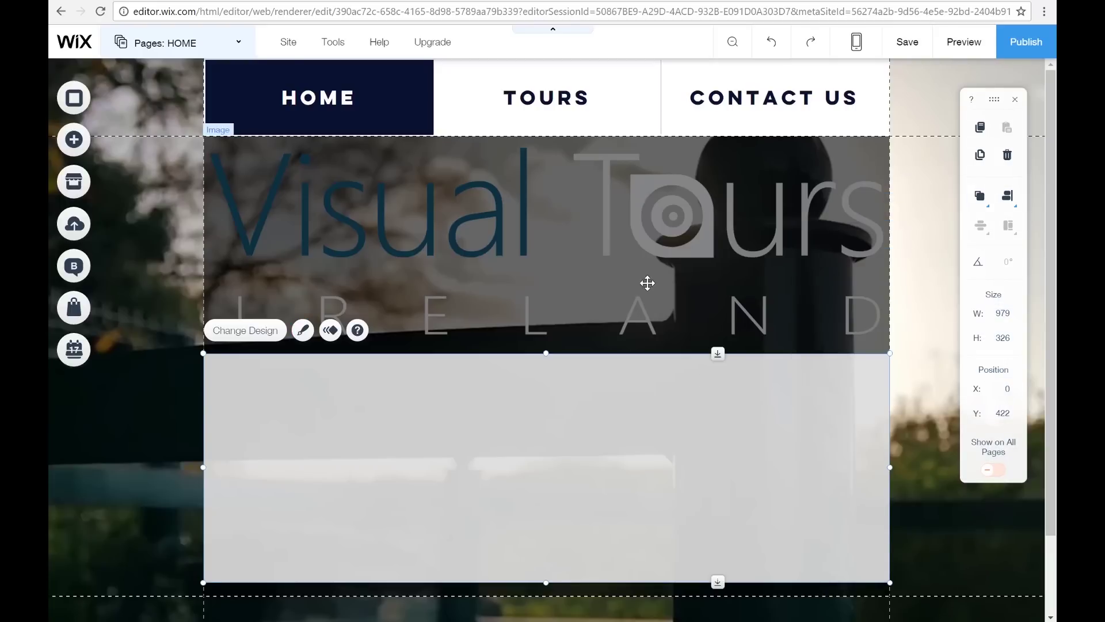
Move the logo down onto the semi-transparent white box at X 0, Y 417 and attach it to the box.
drag(648, 283, 651, 479)
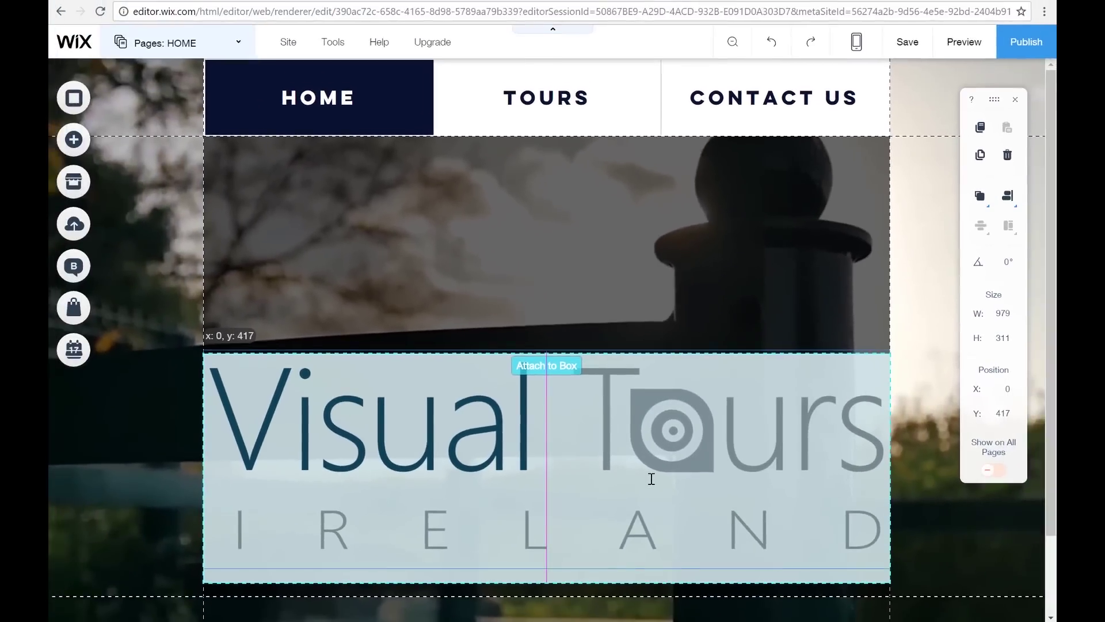
drag(651, 479, 399, 425)
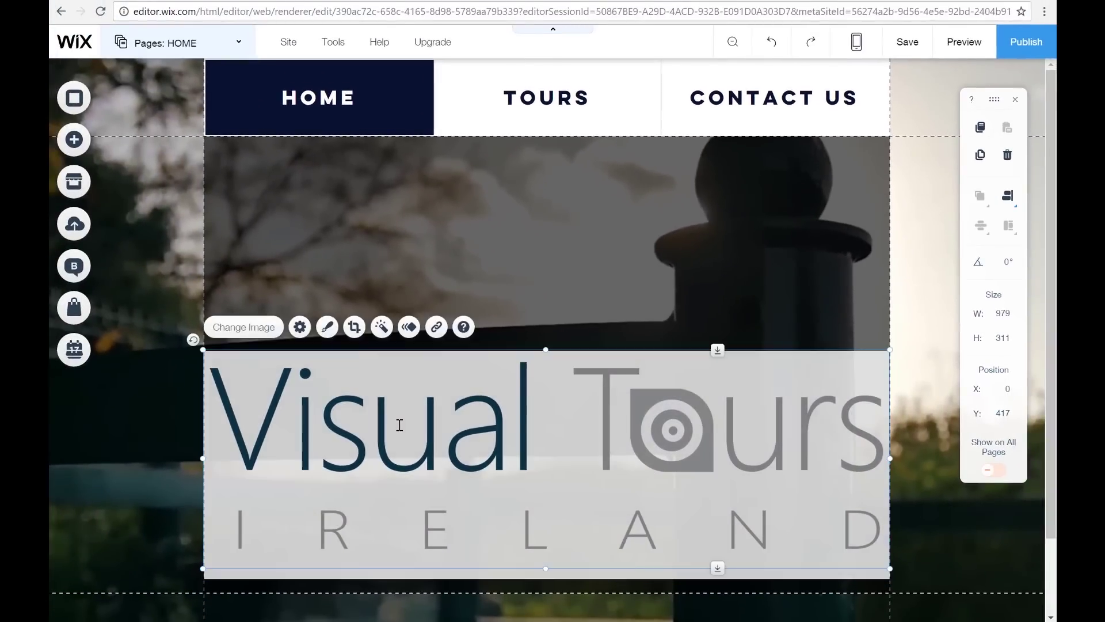
click(457, 439)
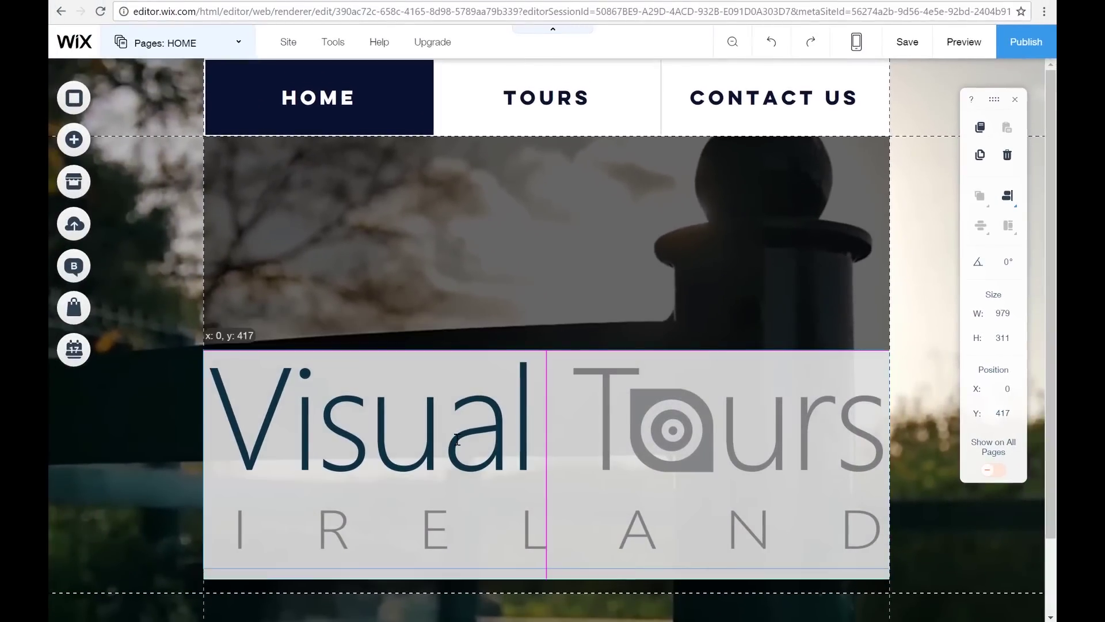
Move the box with its attached logo directly beneath the header menu at X 0, Y 111, and reduce its height to 311.
click(460, 576)
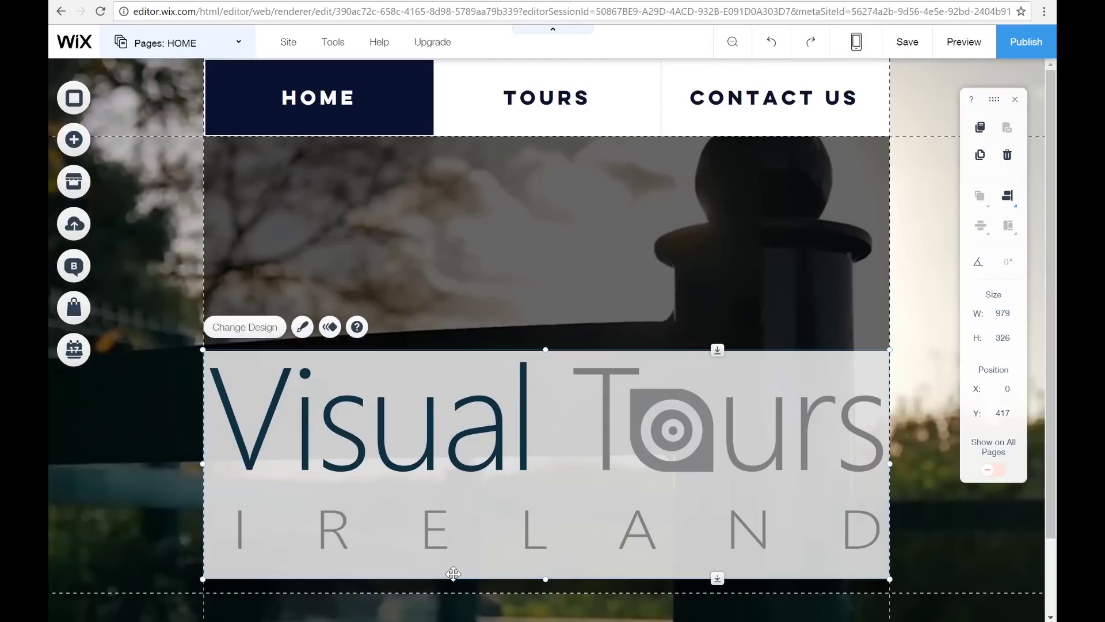
drag(455, 496, 453, 361)
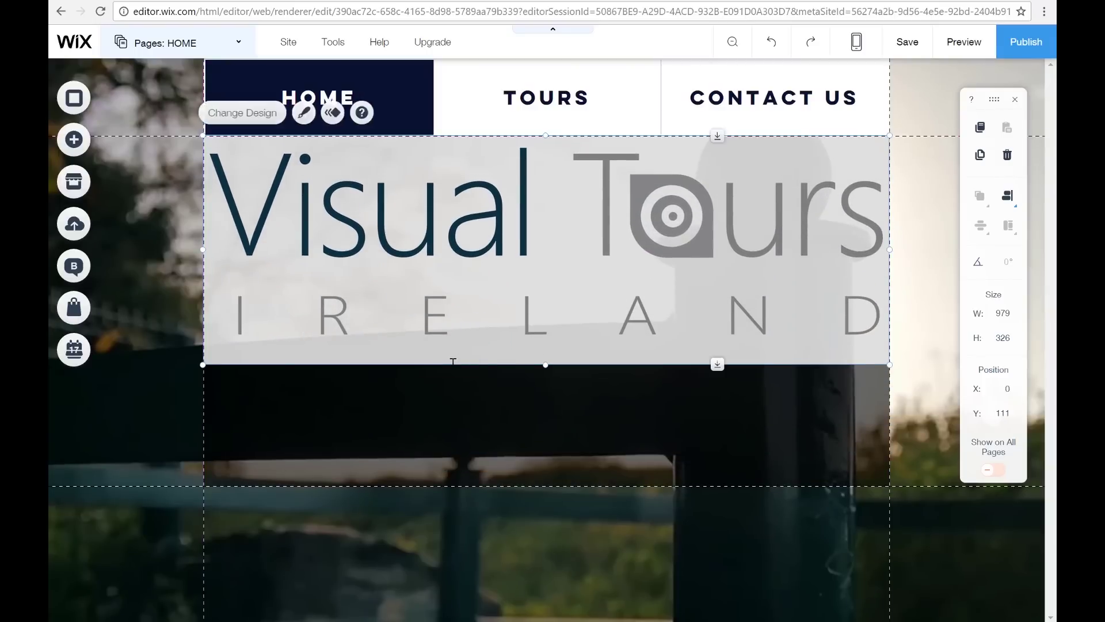
drag(545, 366, 545, 353)
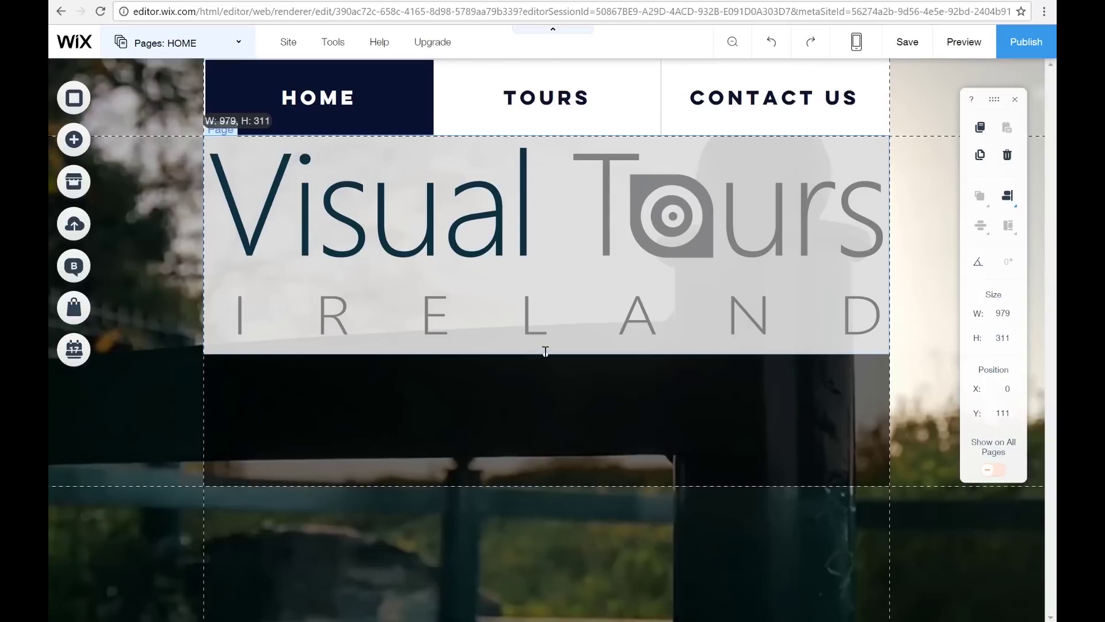
drag(546, 350, 546, 350)
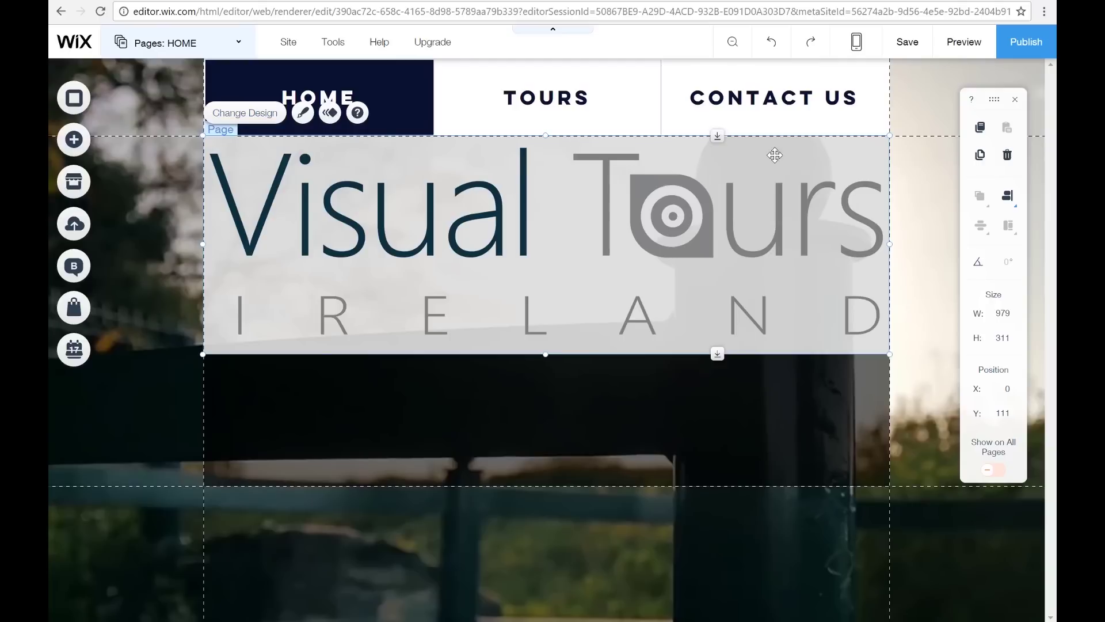
Preview the HOME page in desktop and mobile views, check the mobile navigation menu, and return to the editor.
click(964, 42)
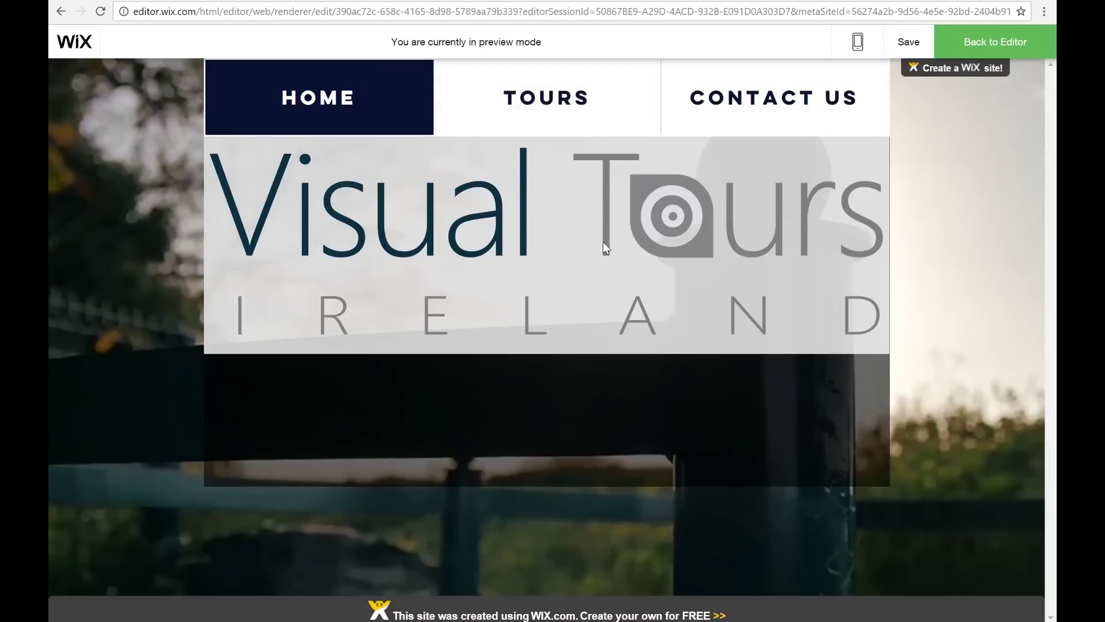
click(995, 43)
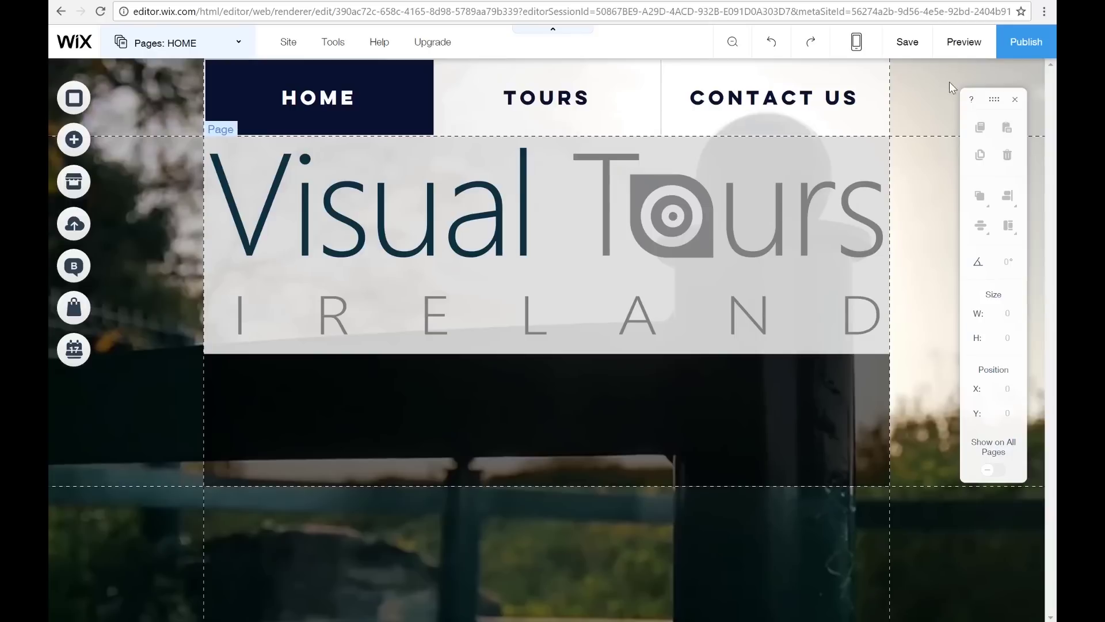
click(956, 51)
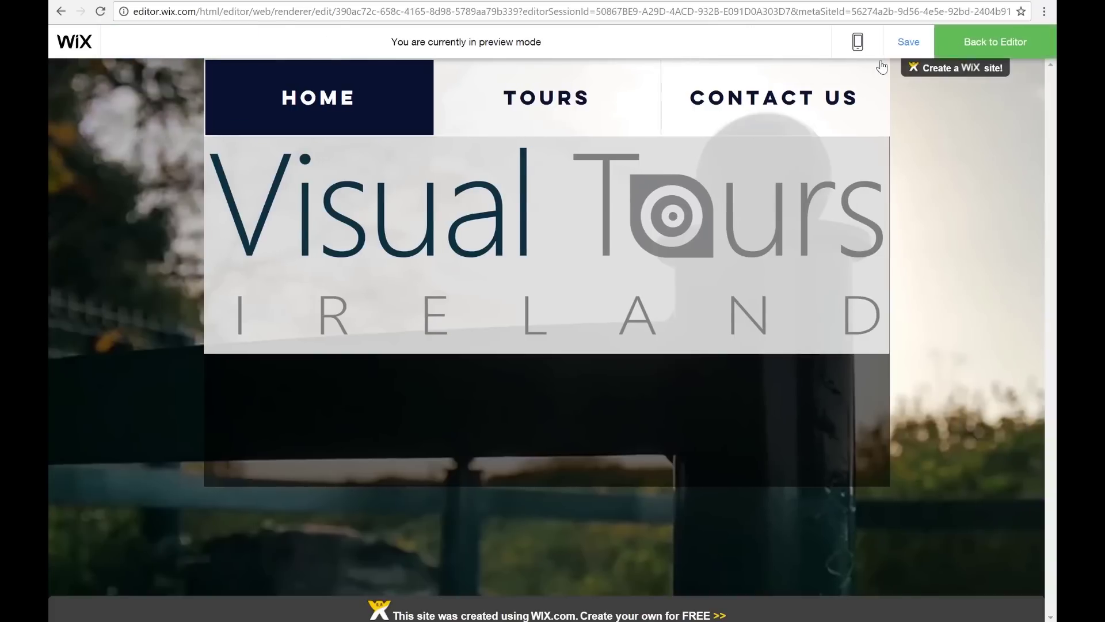
mouse_move(858, 49)
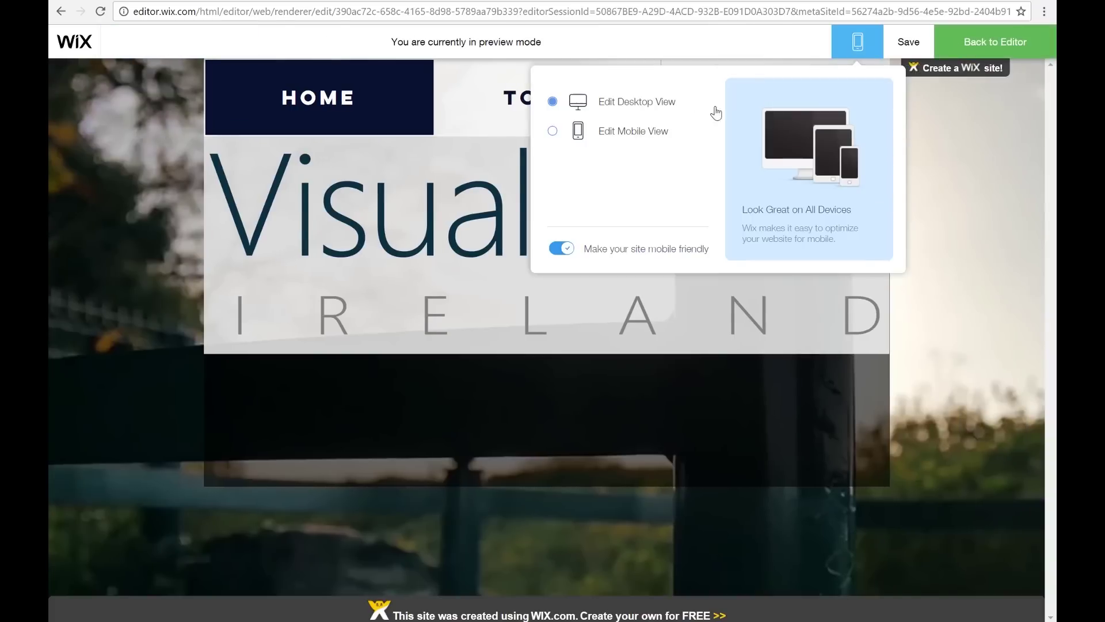
click(617, 138)
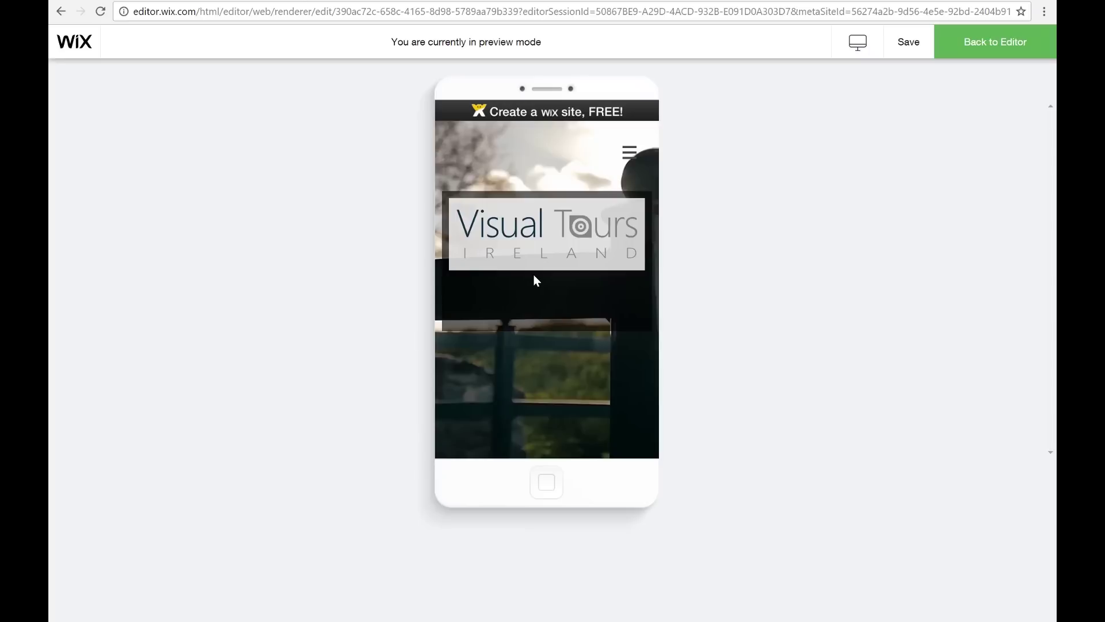
click(630, 152)
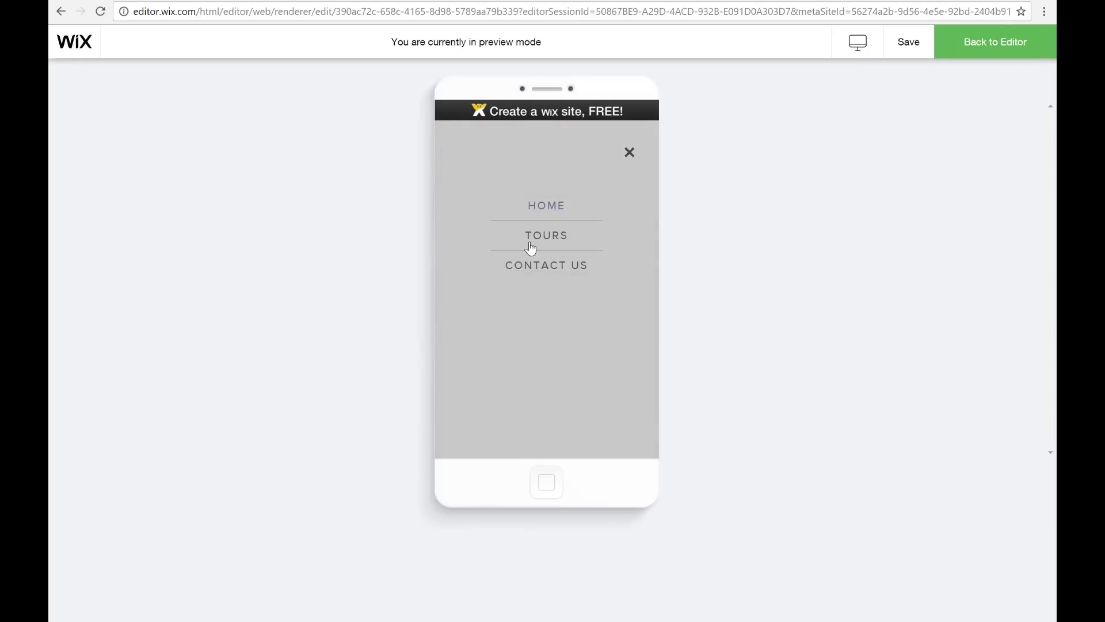
click(630, 152)
click(628, 154)
click(628, 153)
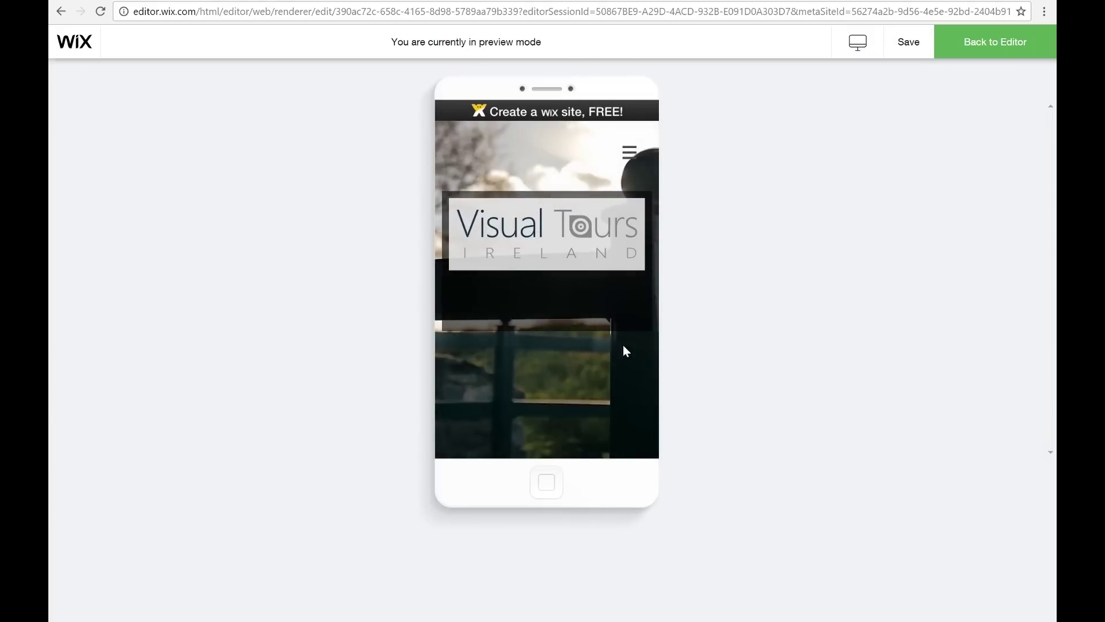
click(983, 50)
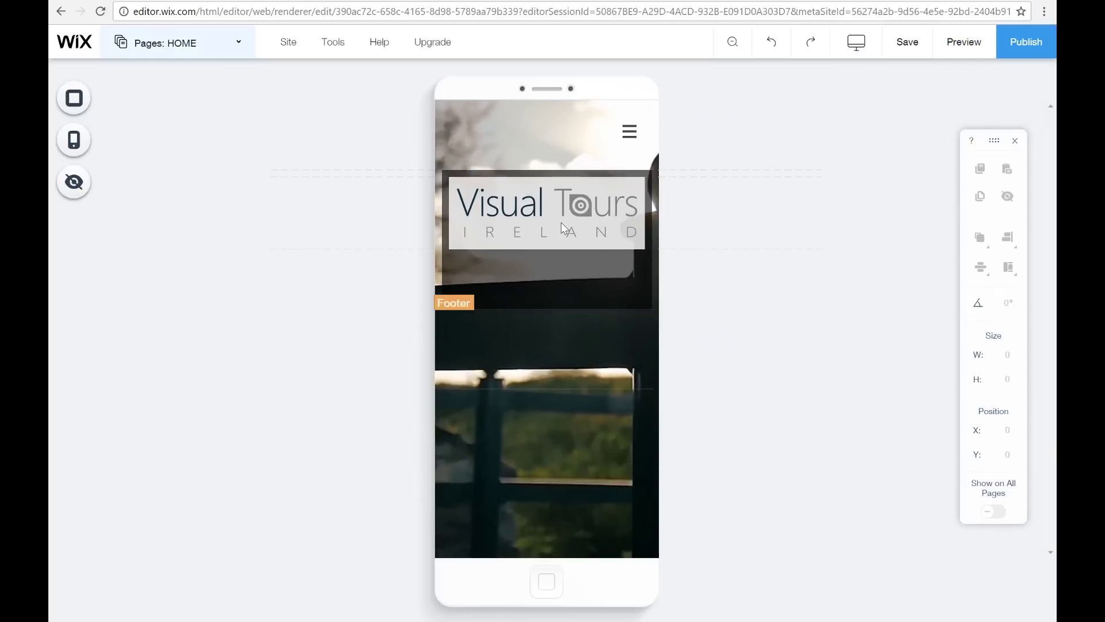
mouse_move(524, 302)
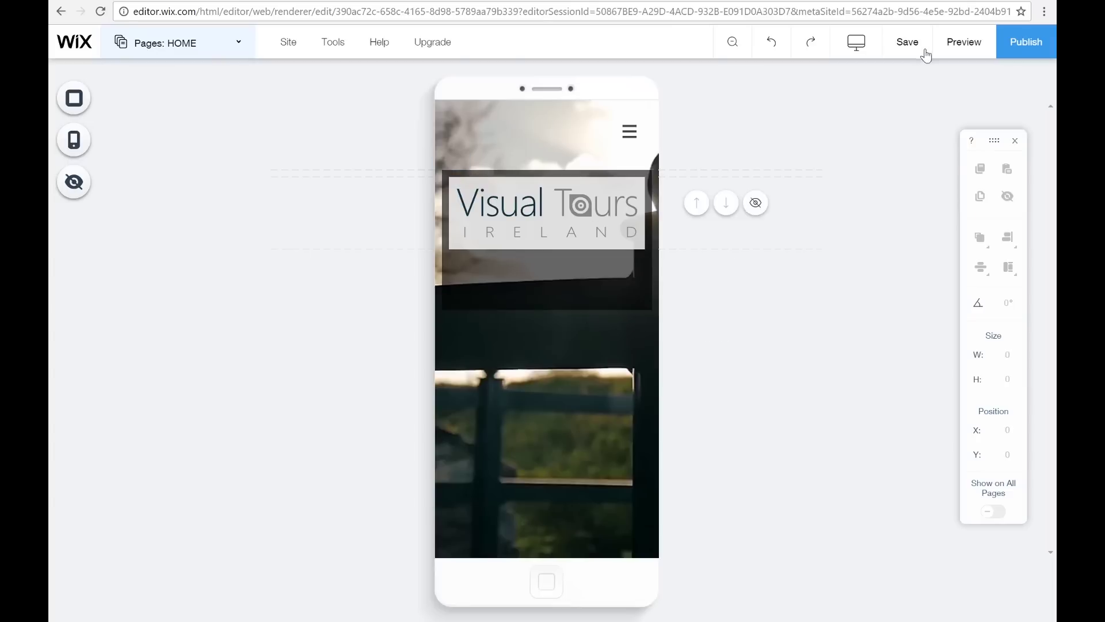
Return to the desktop editor and add the Weddings box slideshow directly beneath the logo box, dismissing the slideshow tip.
click(856, 53)
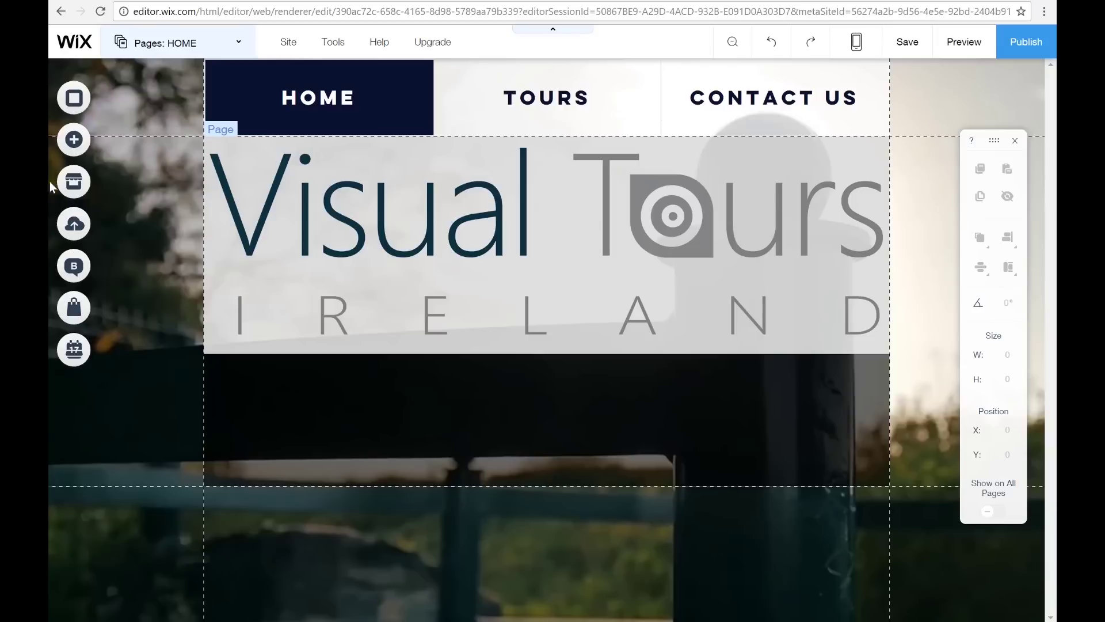
click(79, 144)
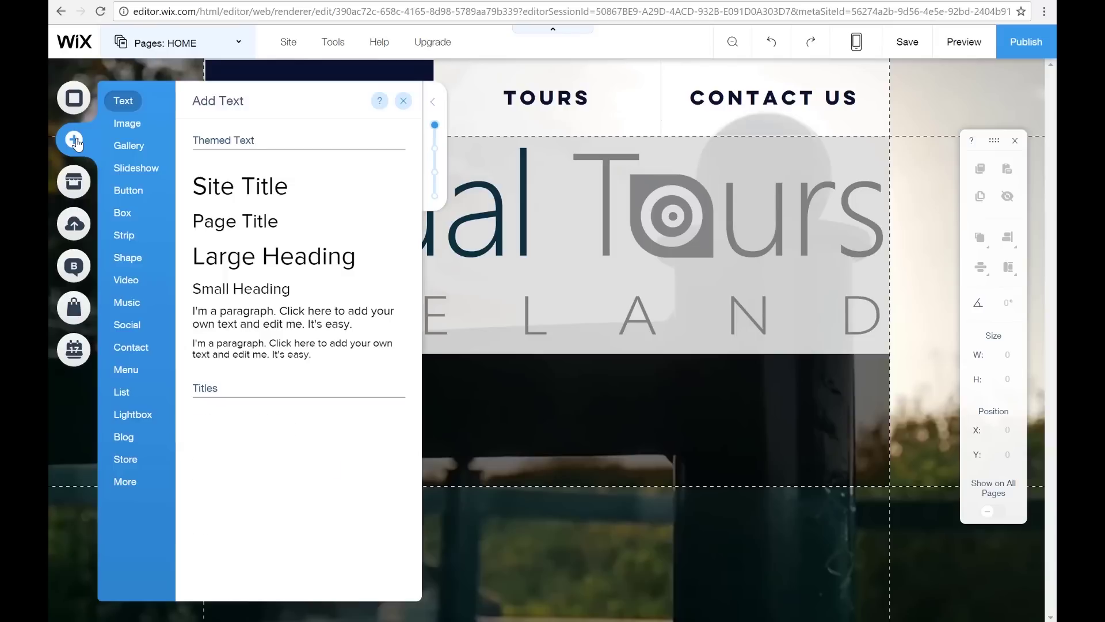
click(135, 173)
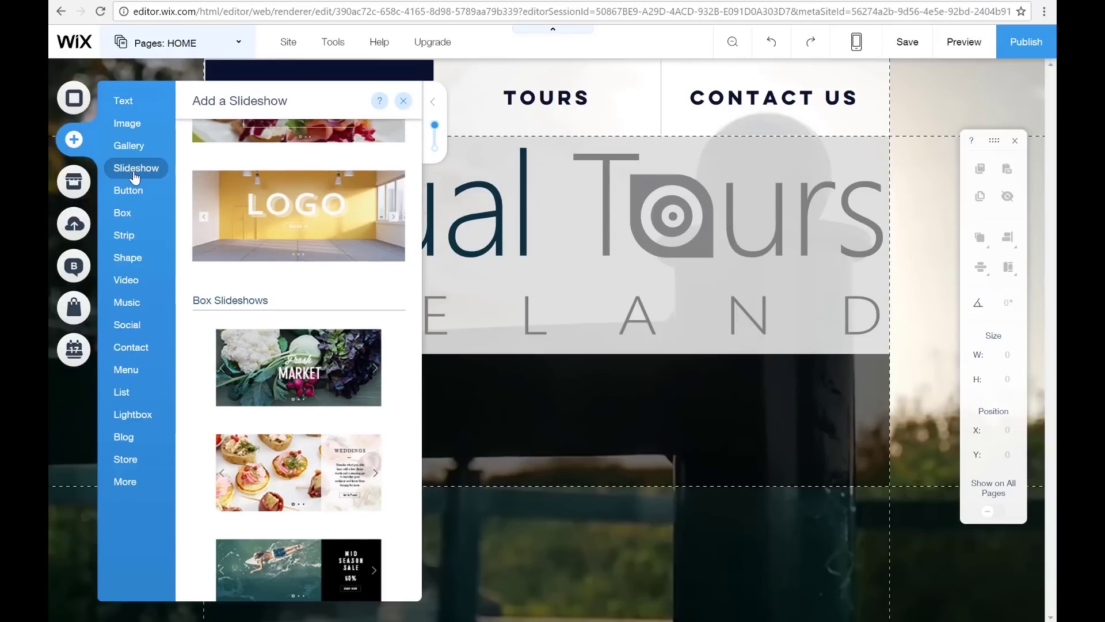
scroll(347, 229, down, 3)
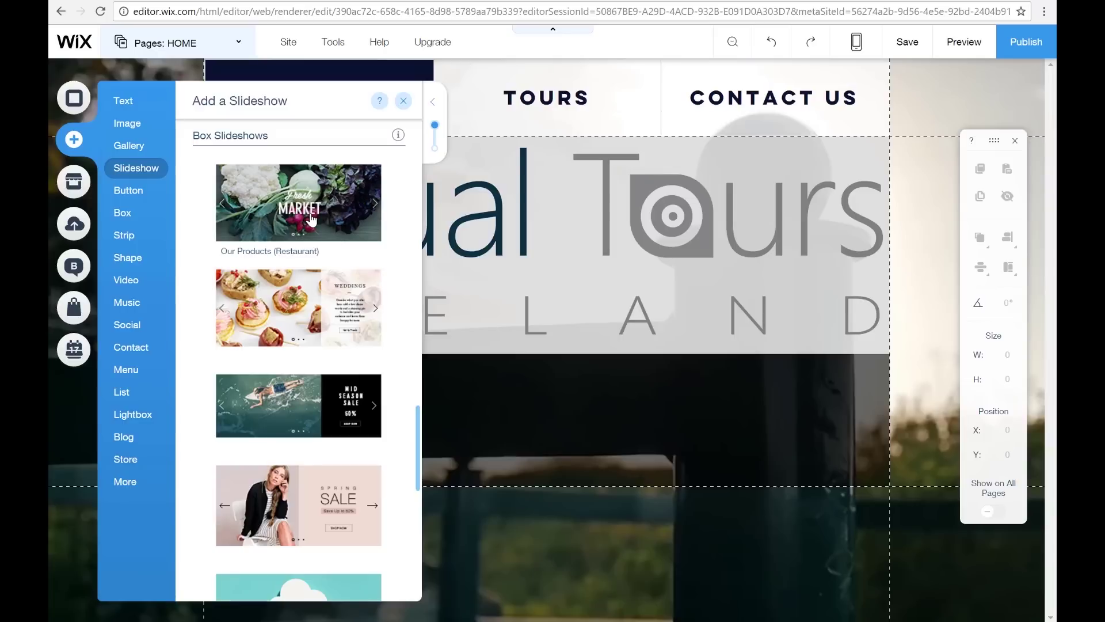
drag(339, 339, 540, 498)
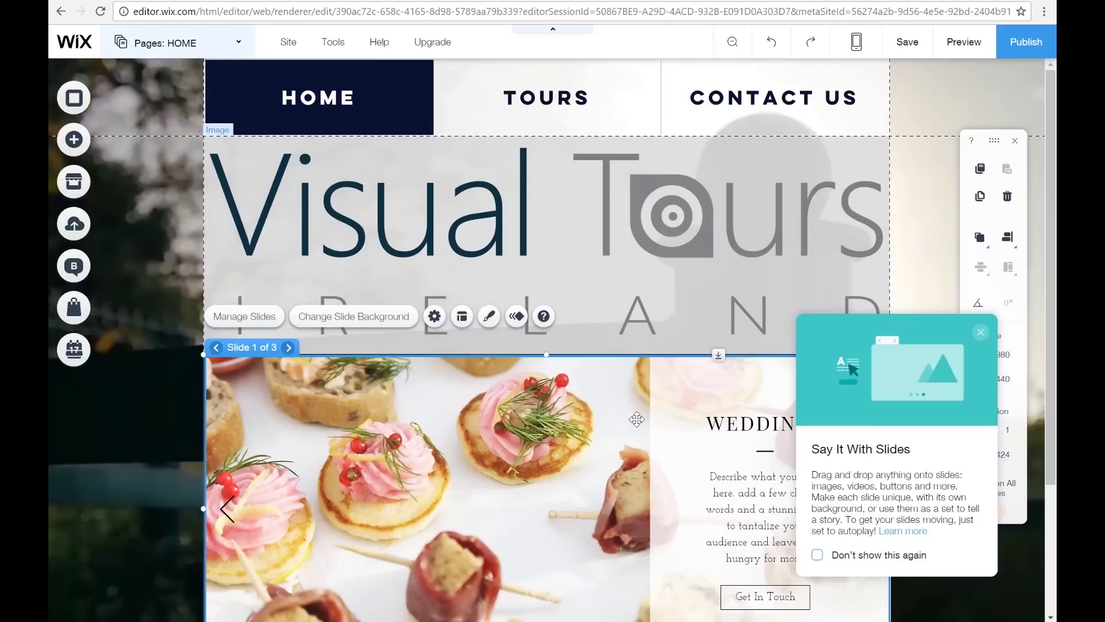
click(980, 333)
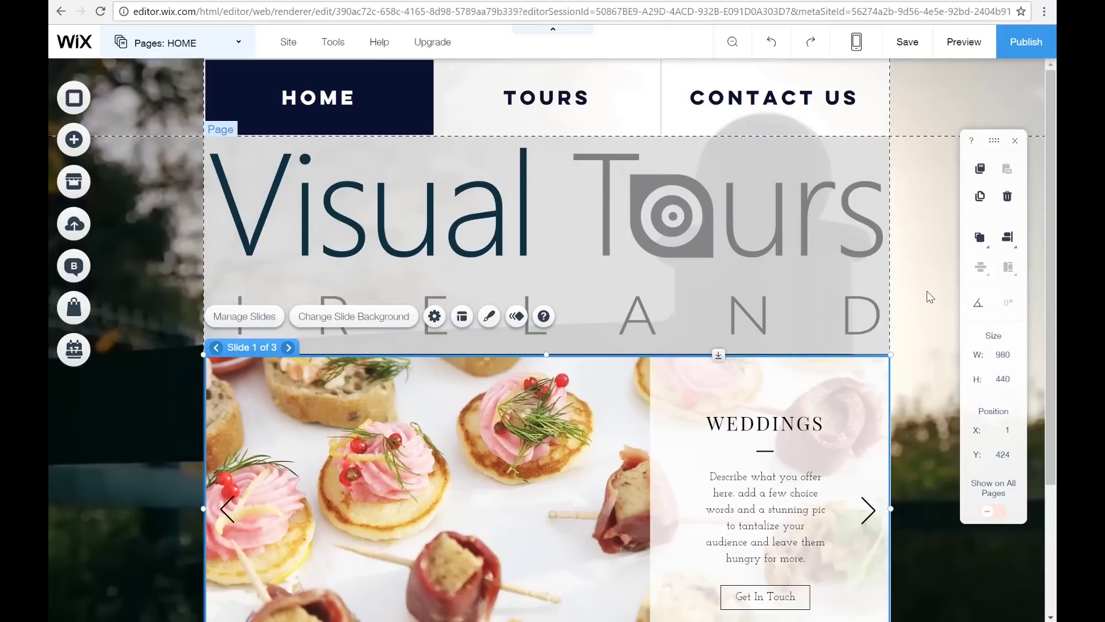
Align the slideshow's left edge at X 0, set its width to 980, and check the result in the page preview.
scroll(926, 291, down, 3)
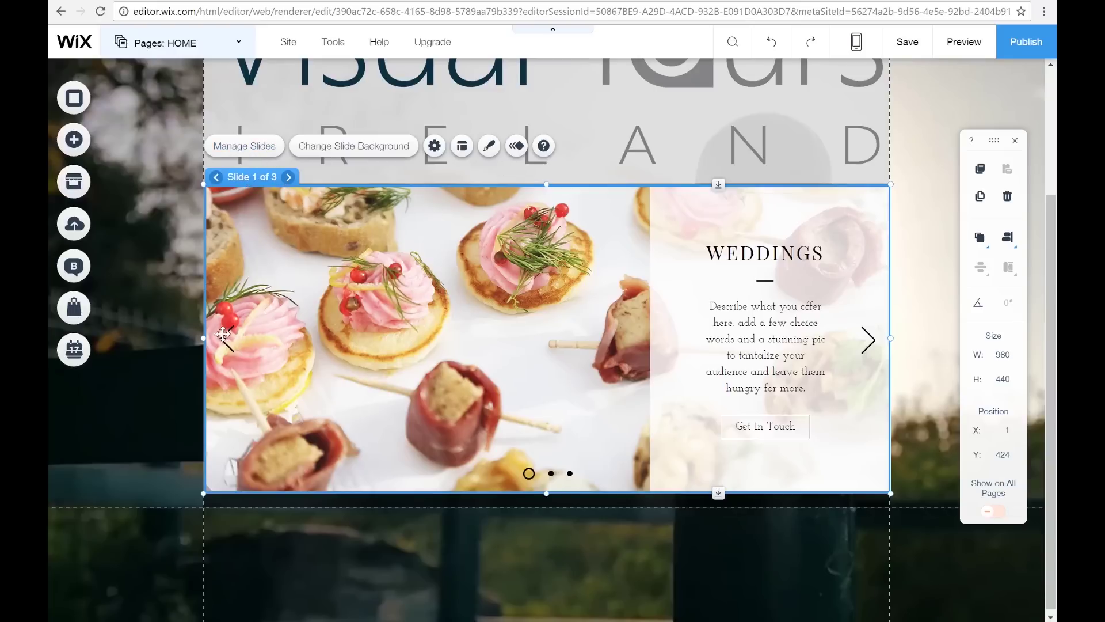
drag(201, 340, 204, 341)
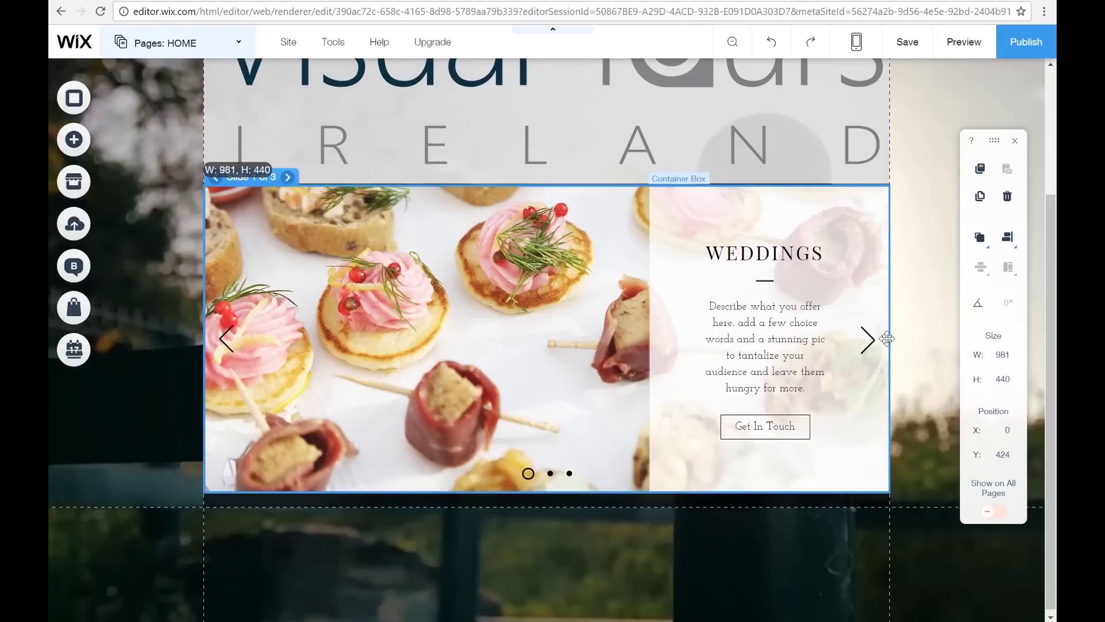
drag(887, 339, 889, 339)
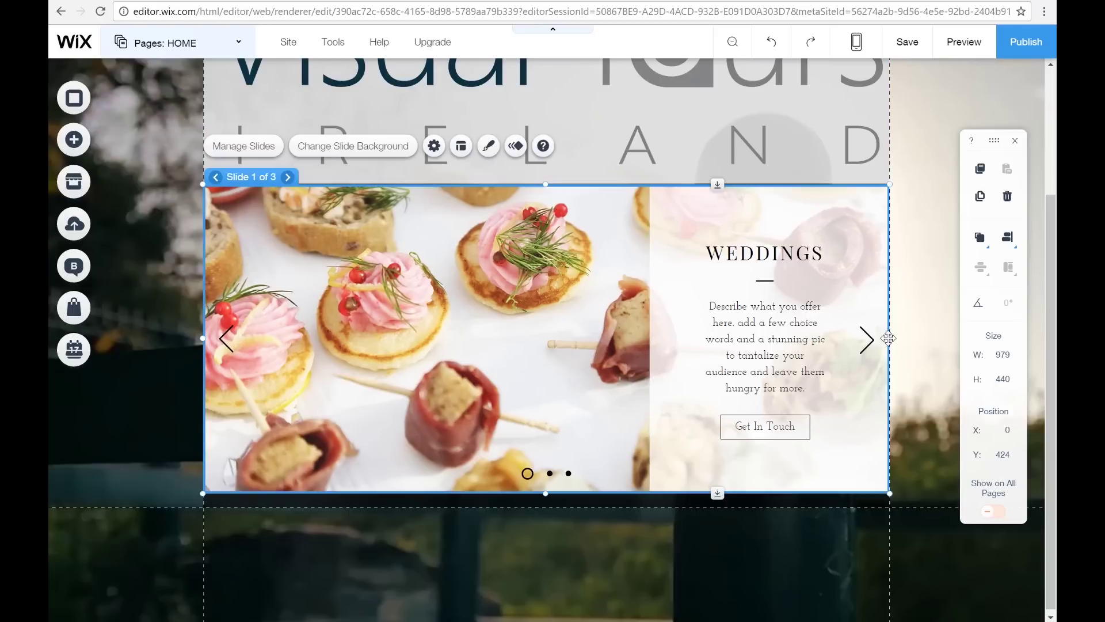
click(1008, 358)
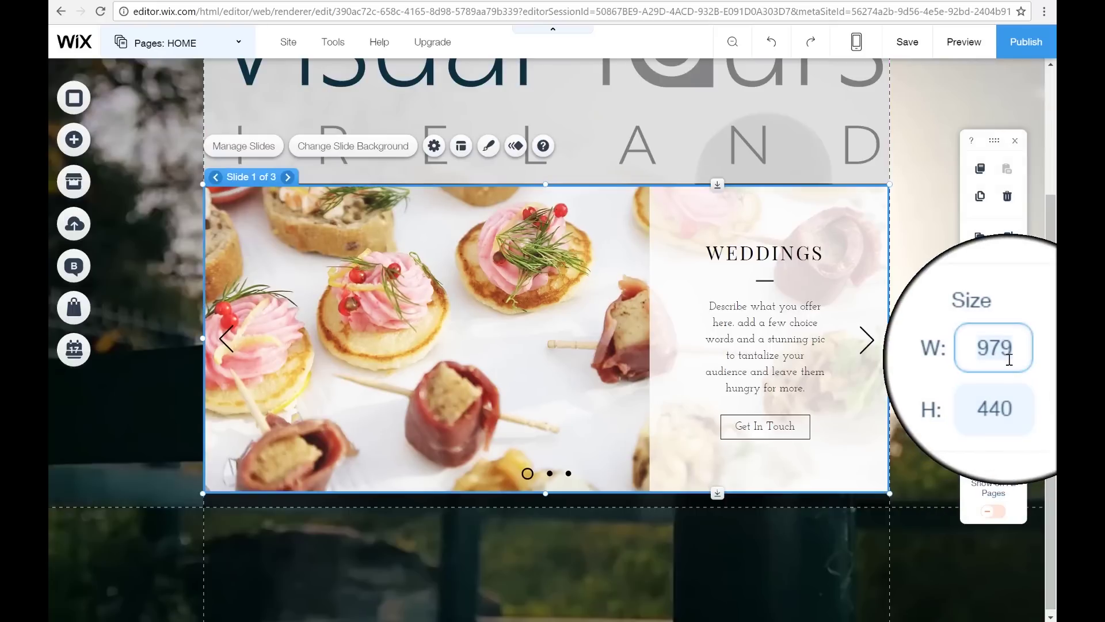
text(980)
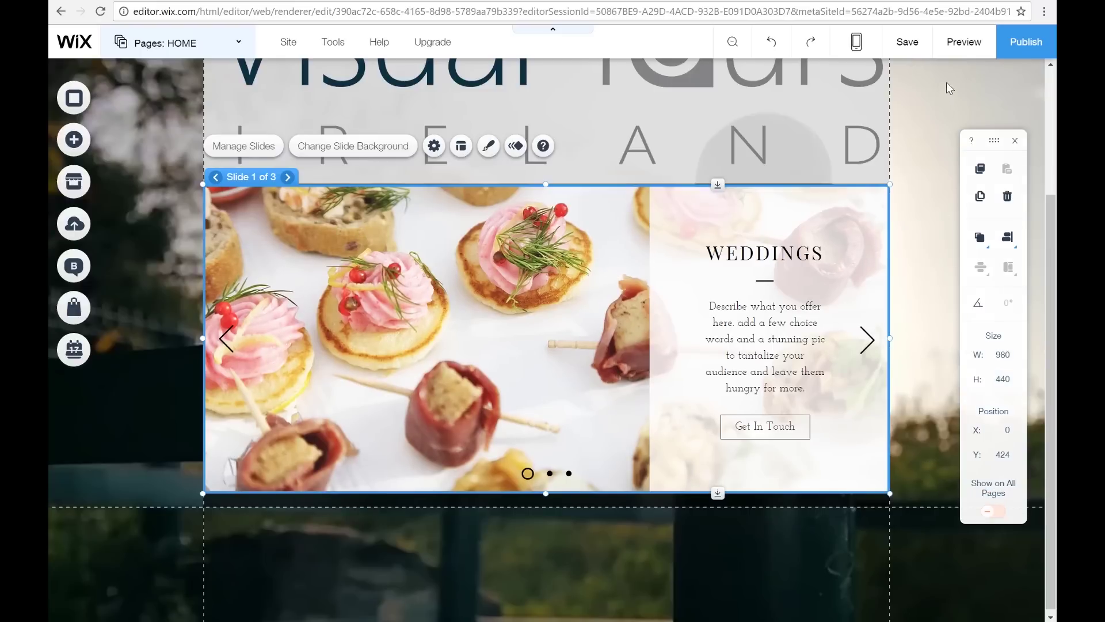
click(958, 42)
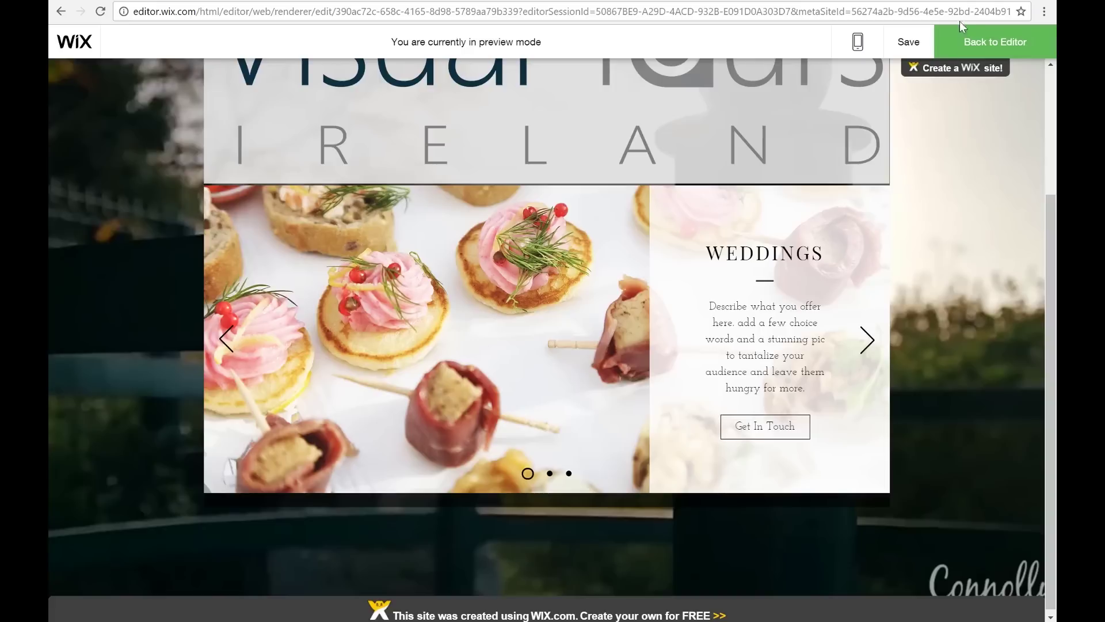
click(950, 55)
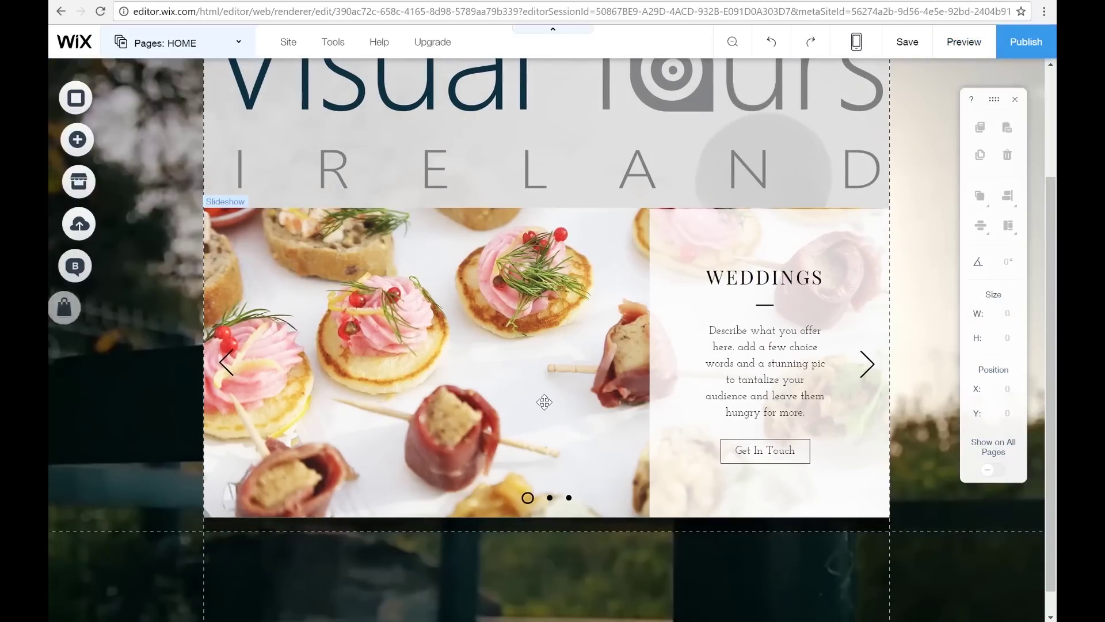
Replace the first slide's background with the GIANT'S RING stone wall photo from All Media, after looking at the background color choices.
click(544, 402)
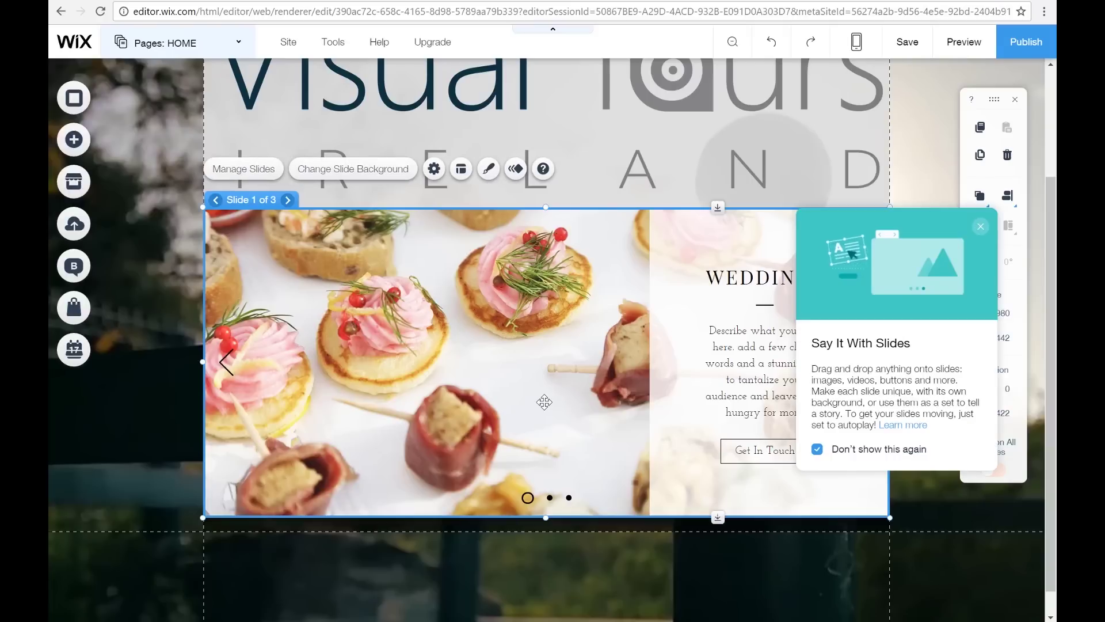
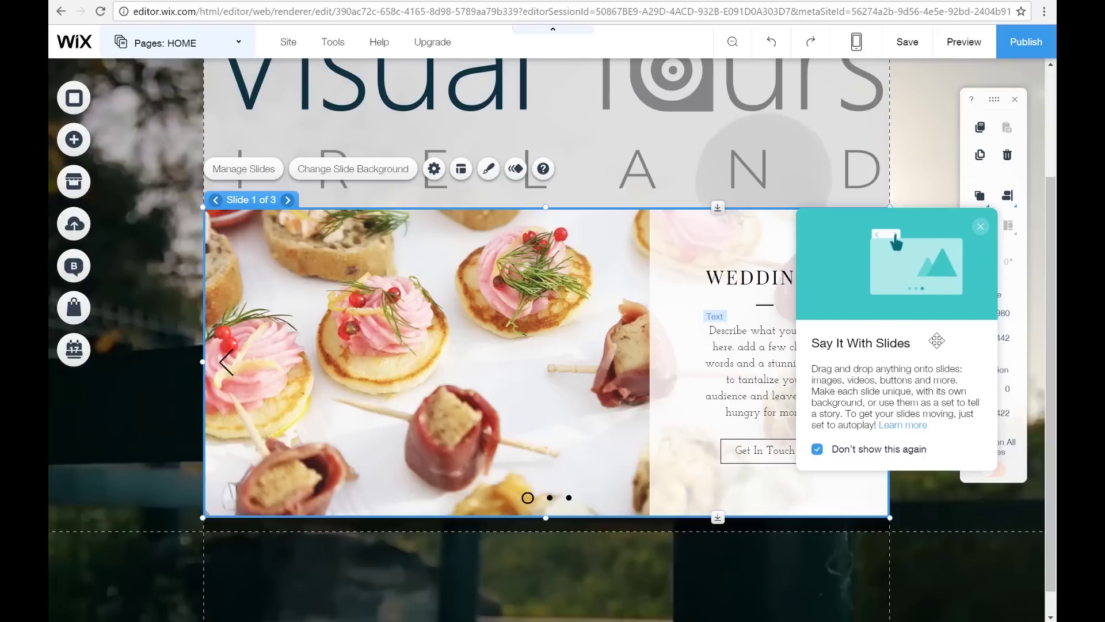
click(980, 226)
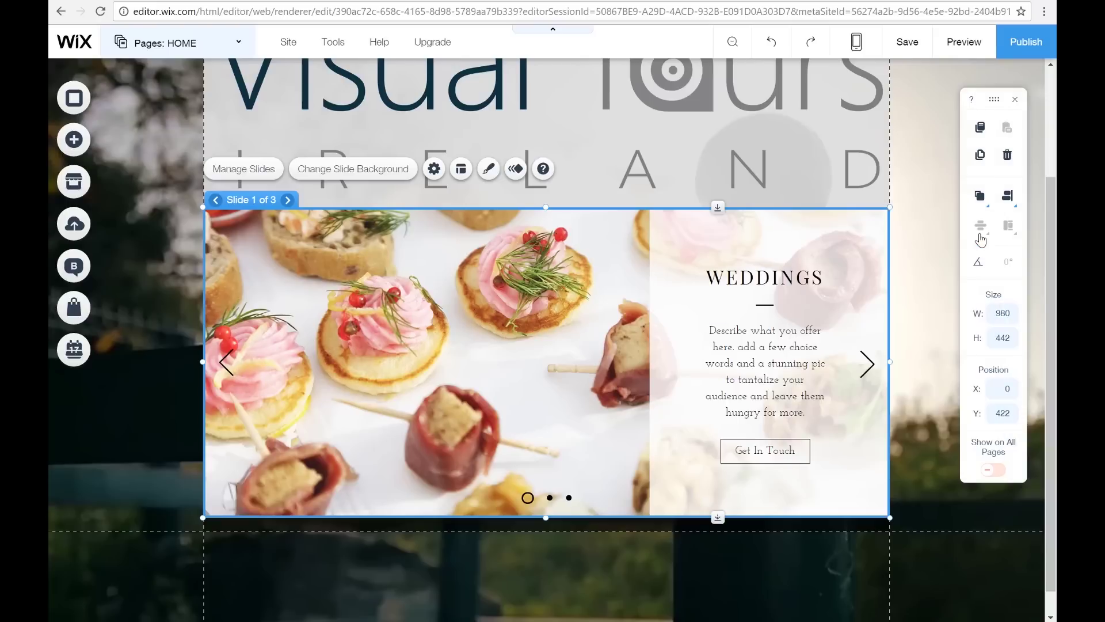
click(369, 173)
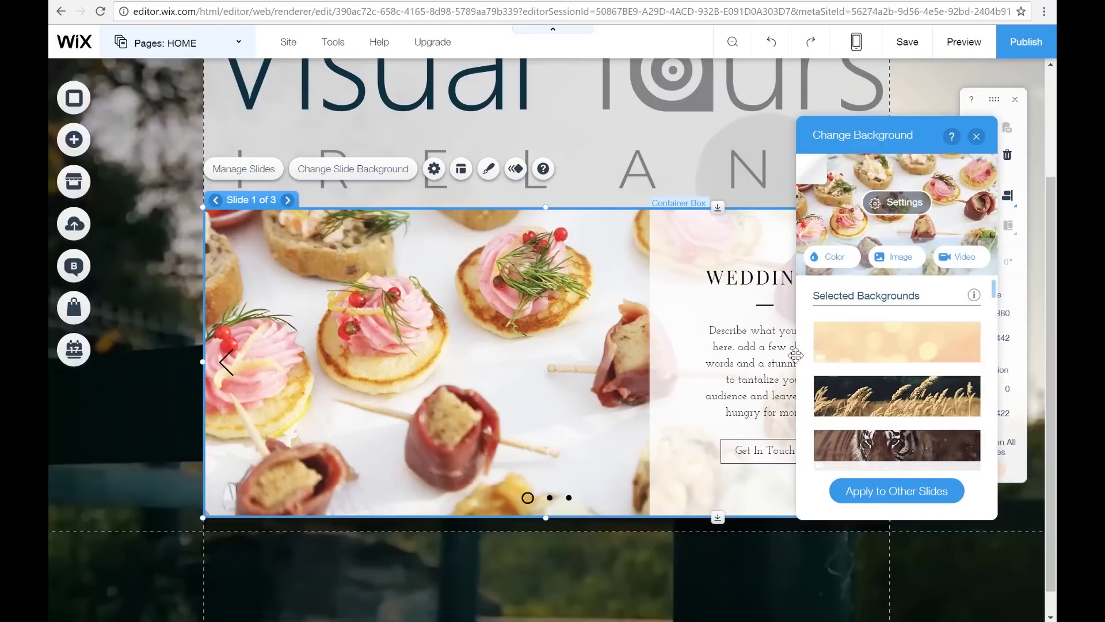
click(842, 260)
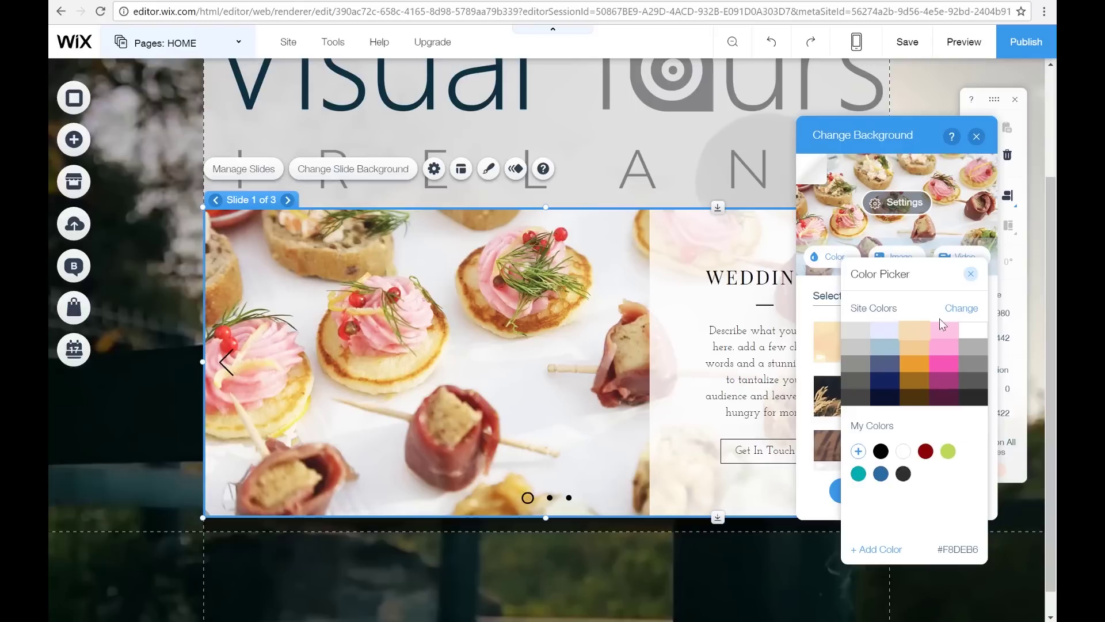
click(972, 275)
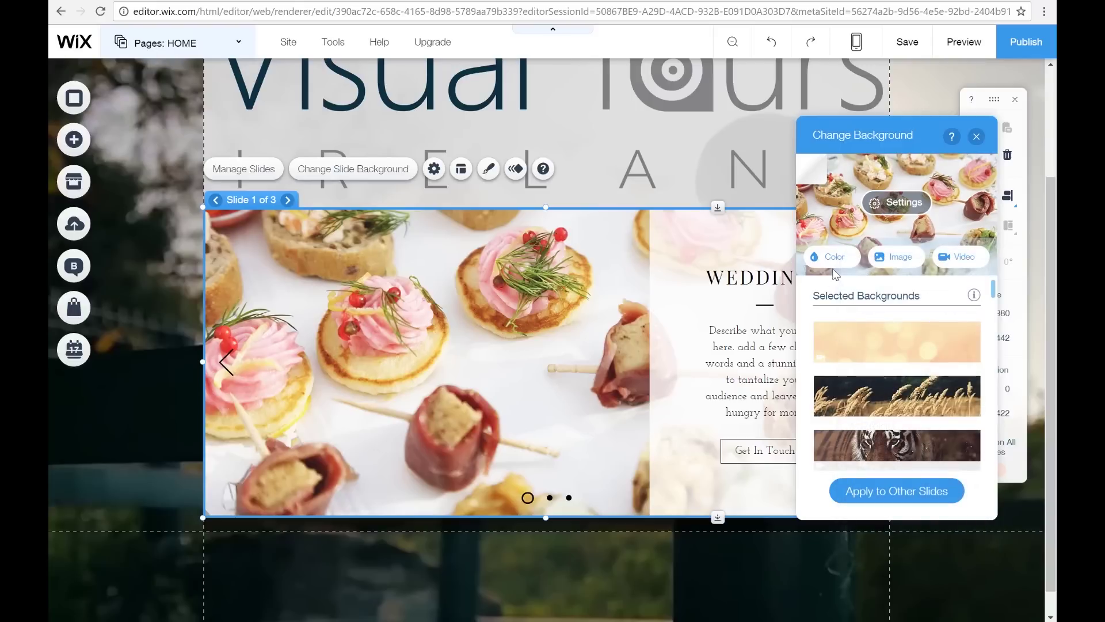
click(900, 257)
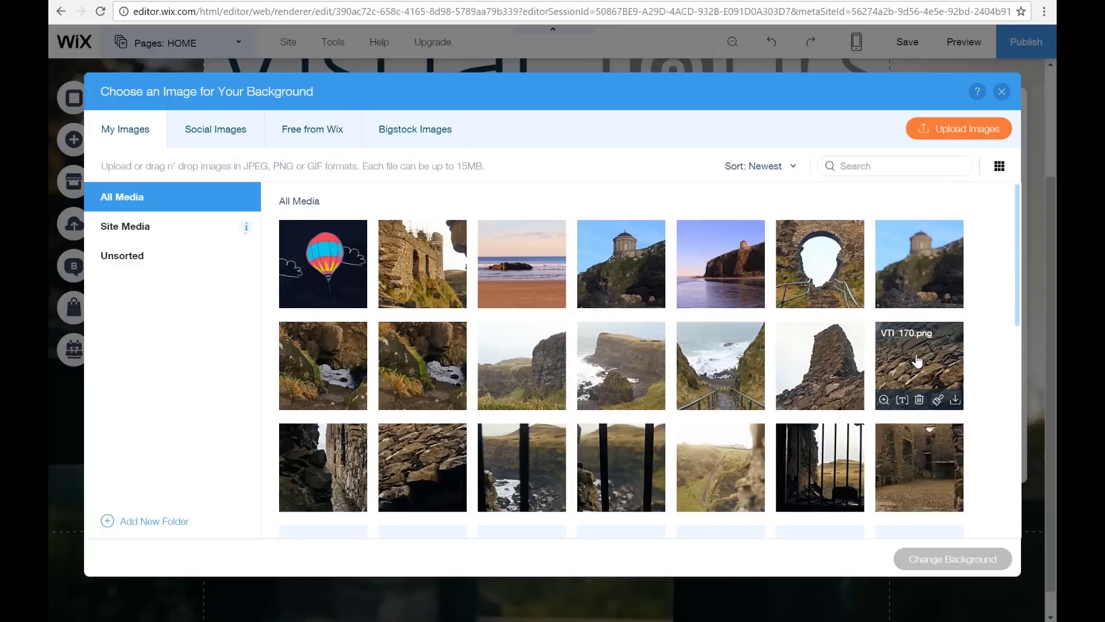
scroll(917, 361, down, 10)
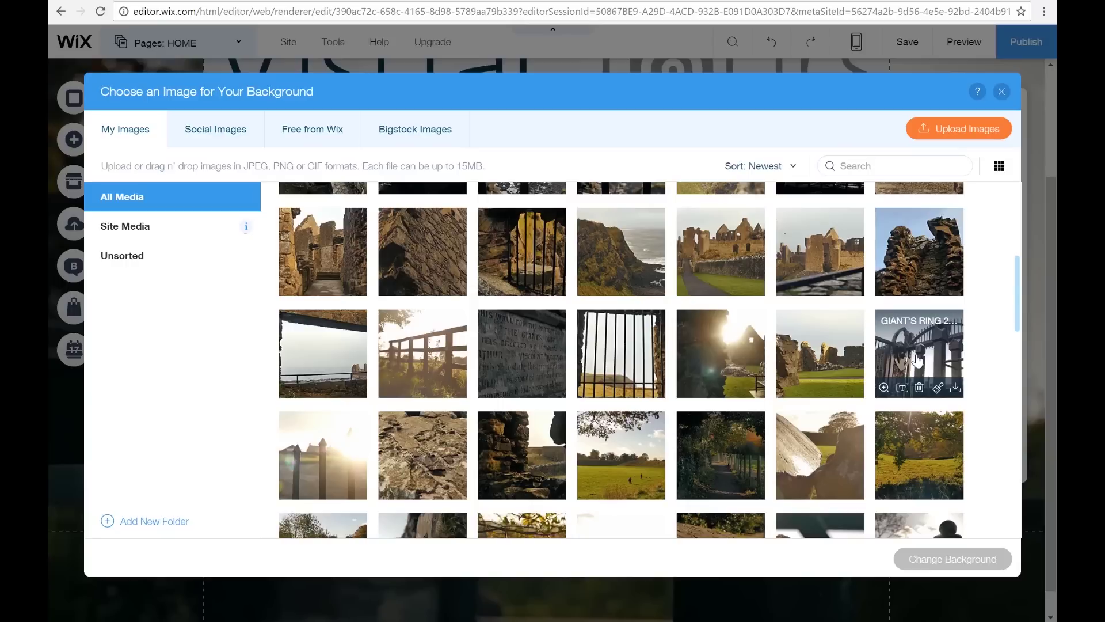
scroll(702, 340, down, 5)
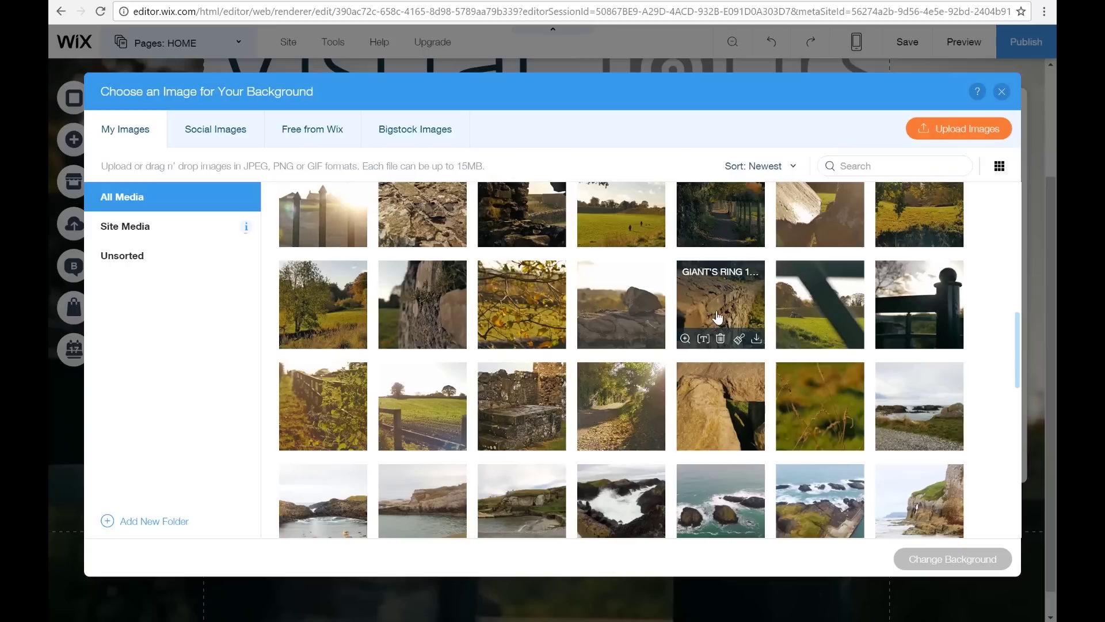
click(717, 317)
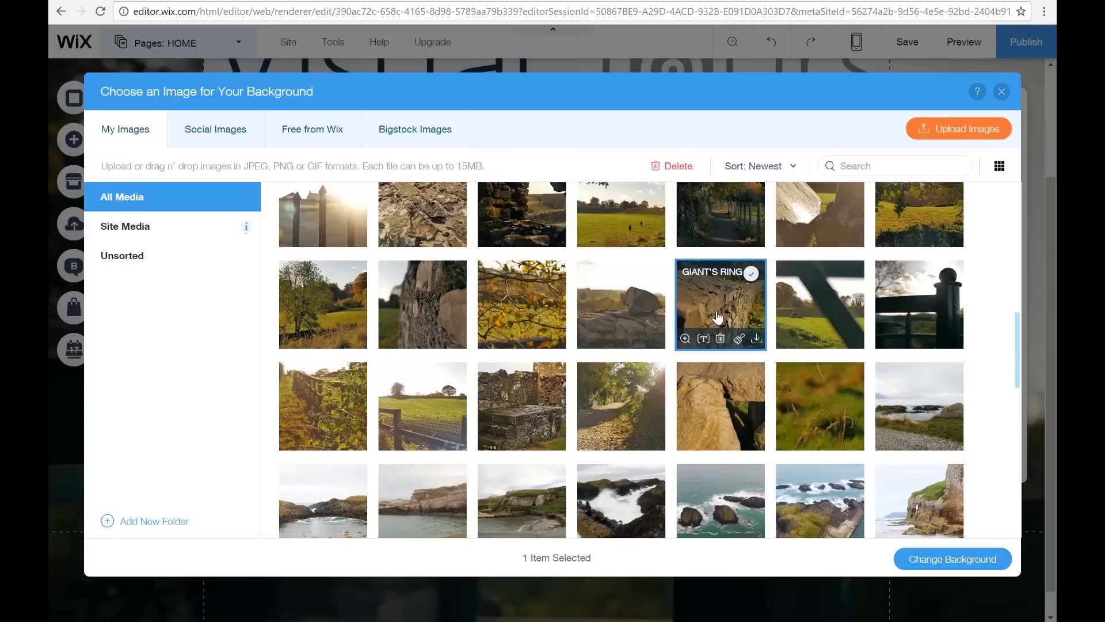
click(944, 566)
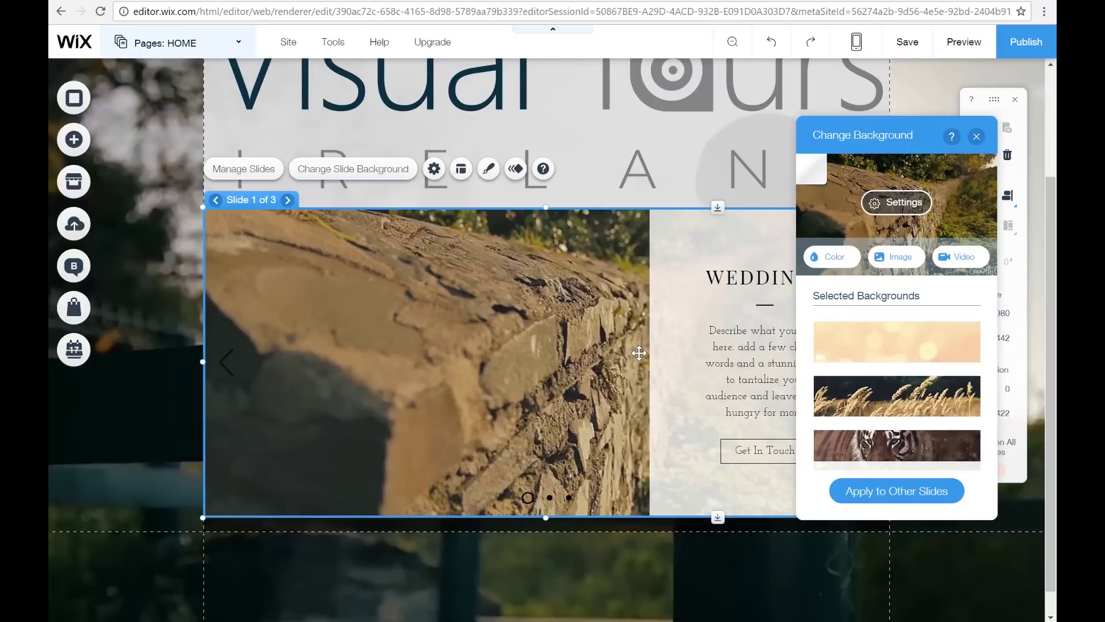
Try Original Size and Tile scaling on the slide's background image, and set it back to Scale to Fill.
click(897, 202)
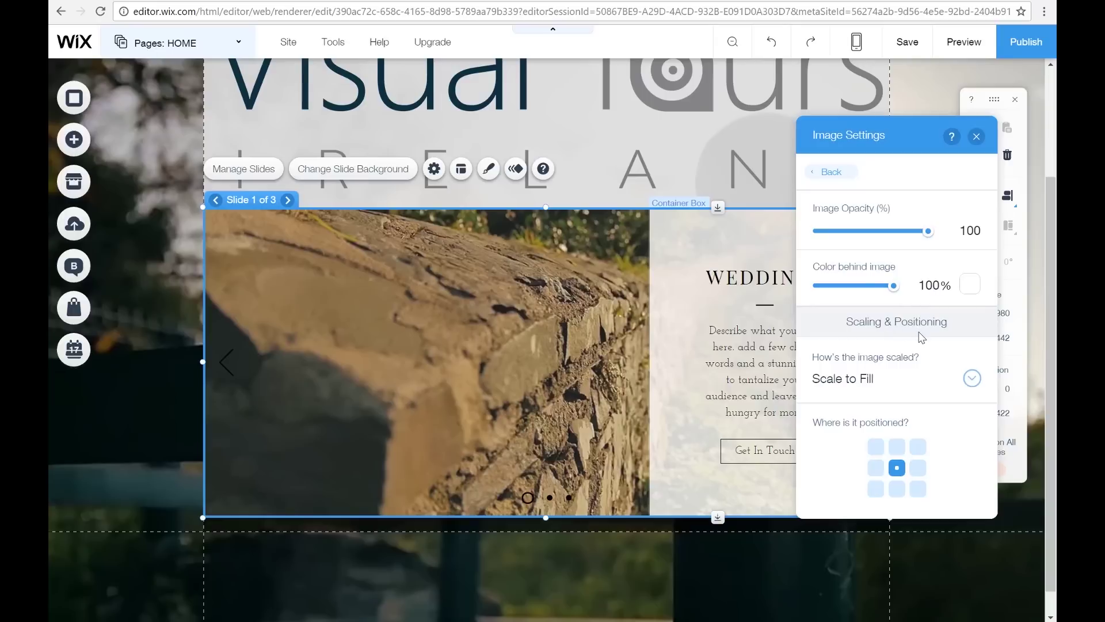
click(971, 380)
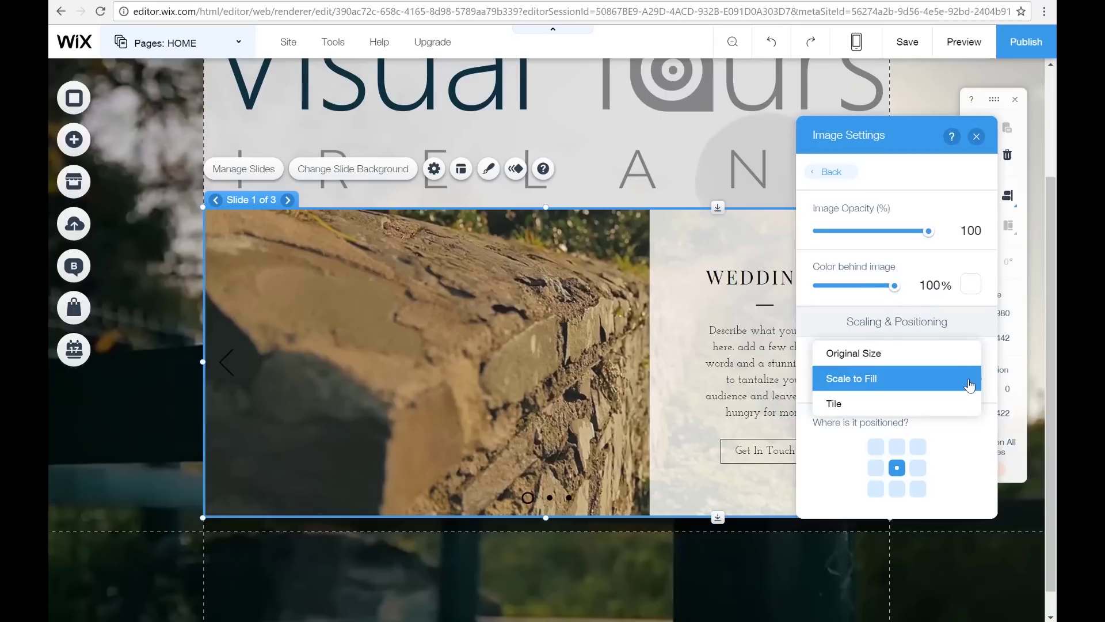
click(918, 355)
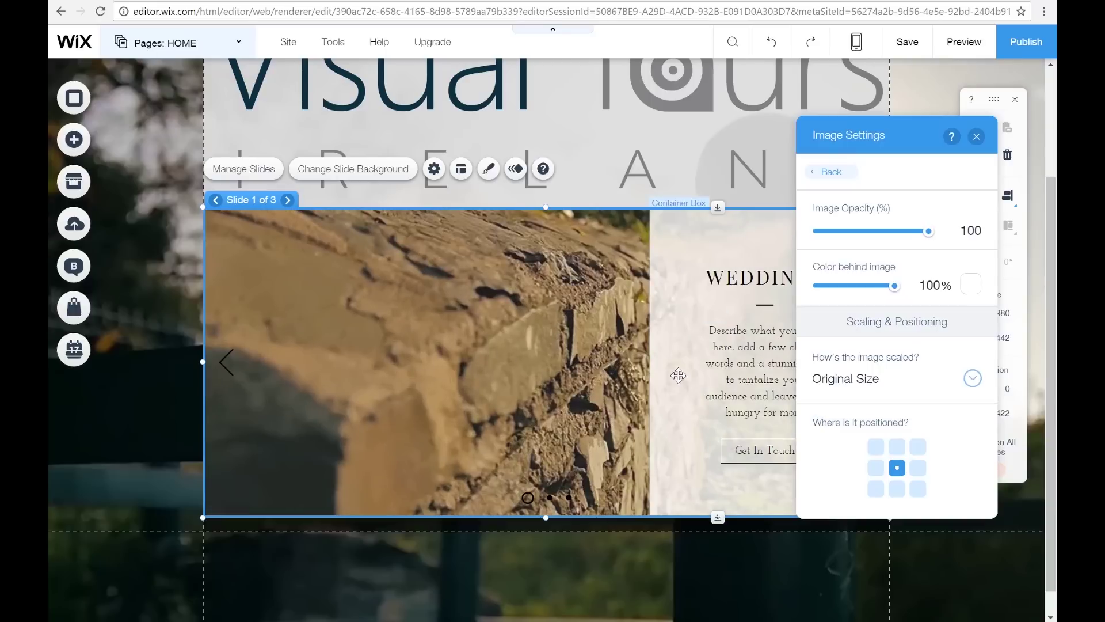
click(970, 379)
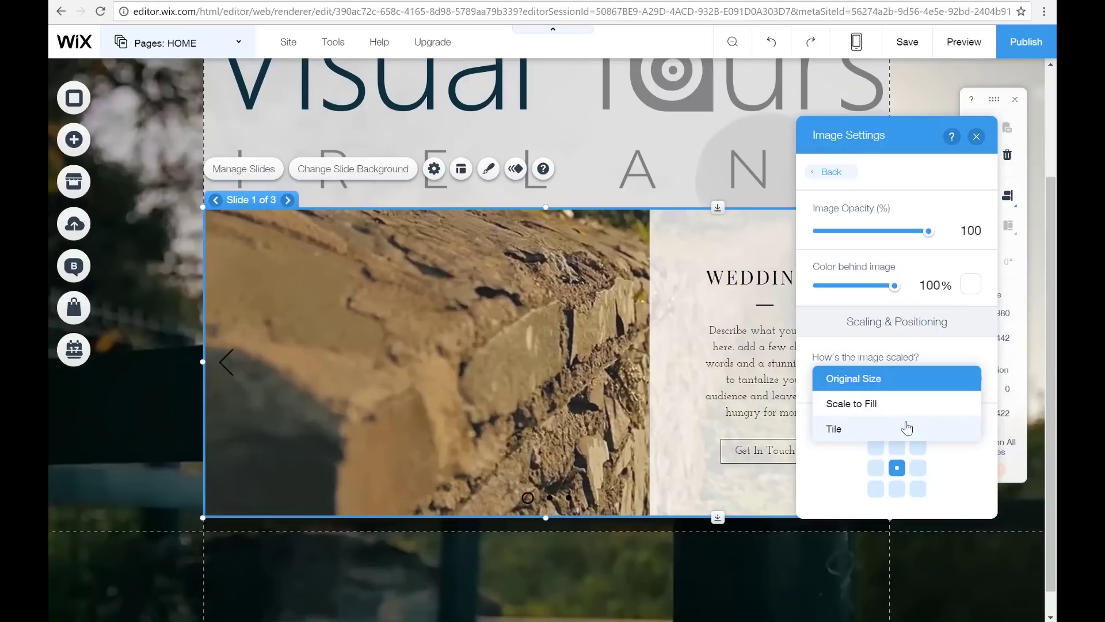
click(907, 429)
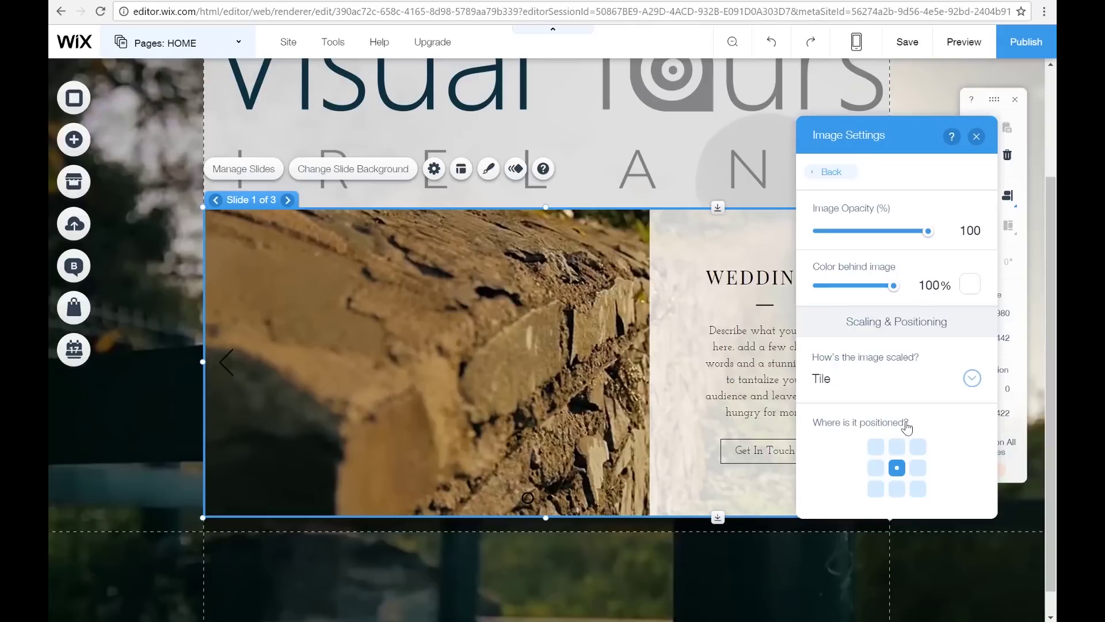
click(972, 380)
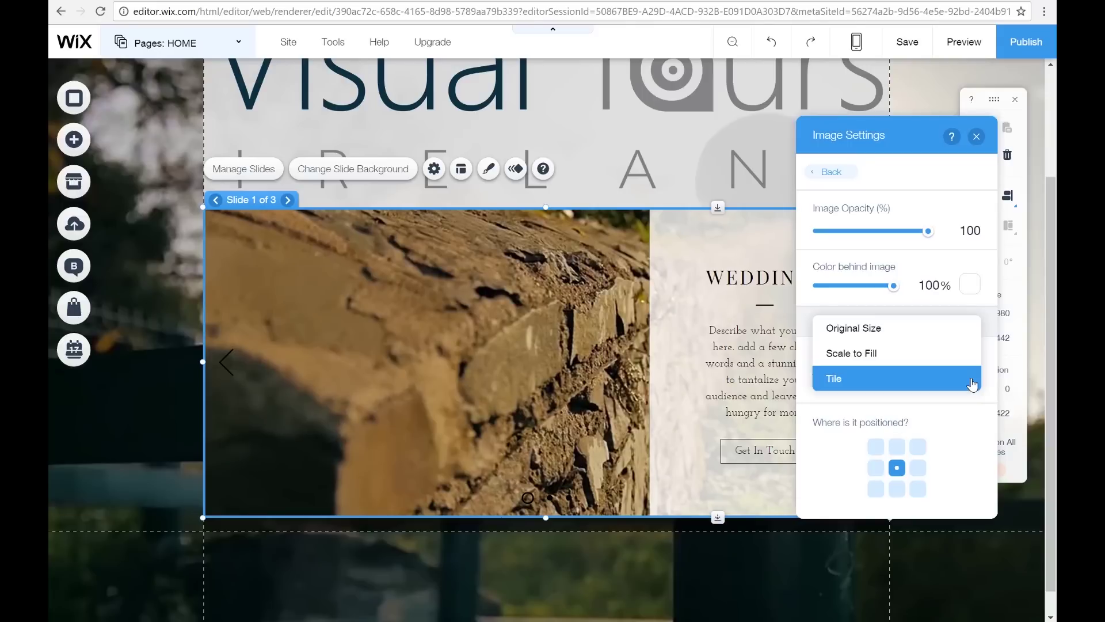
click(924, 354)
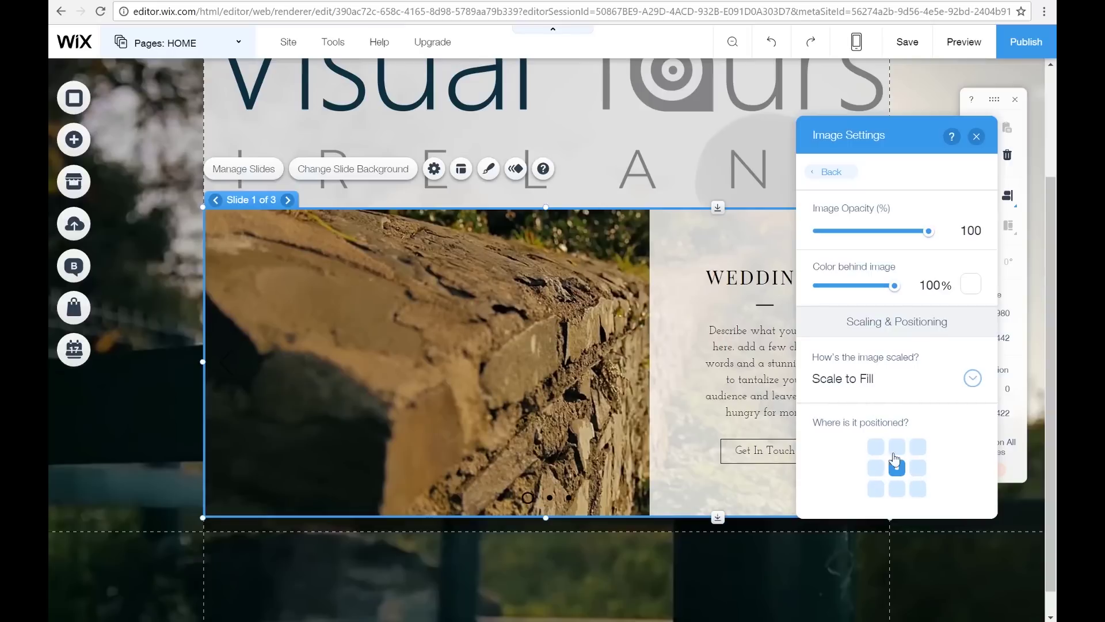
click(977, 137)
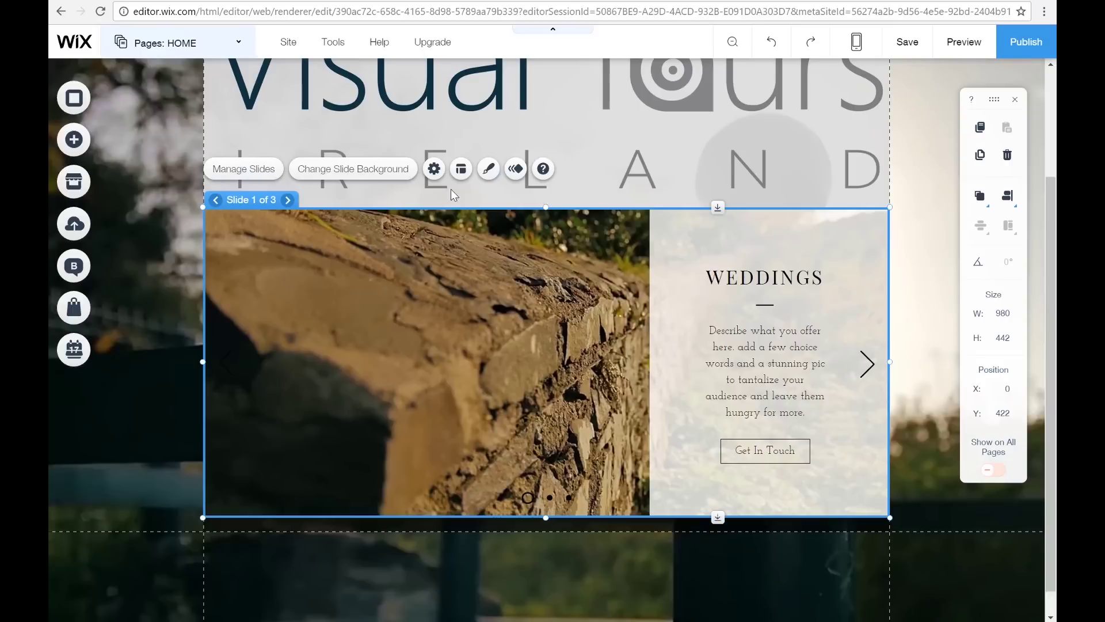
Open the slideshow's settings and look through its autoplay and transition effect options.
click(435, 170)
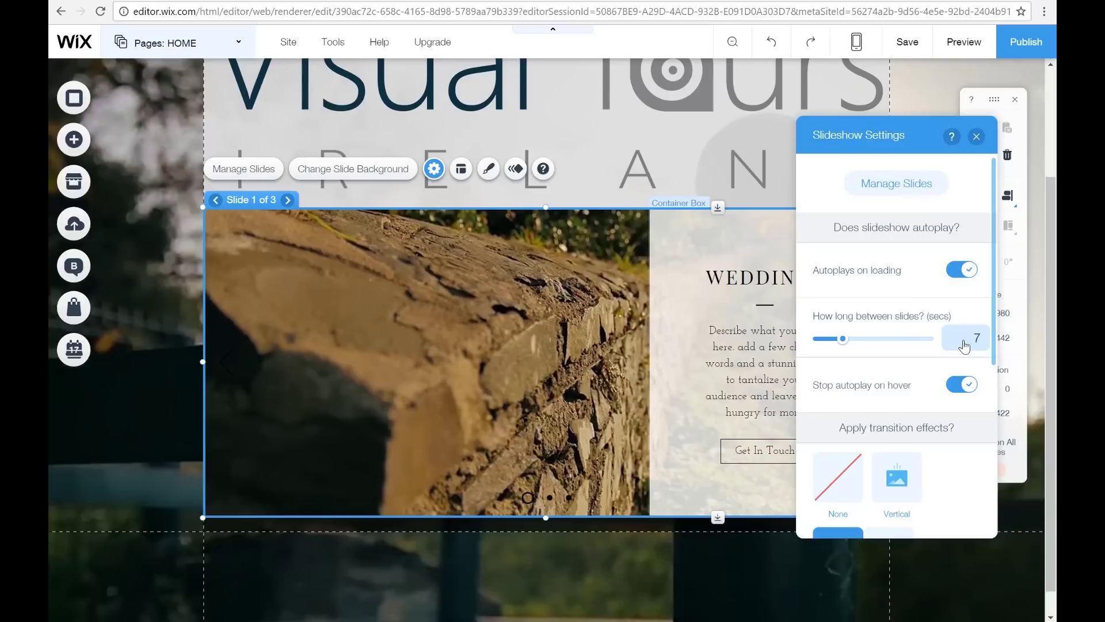
scroll(905, 429, down, 2)
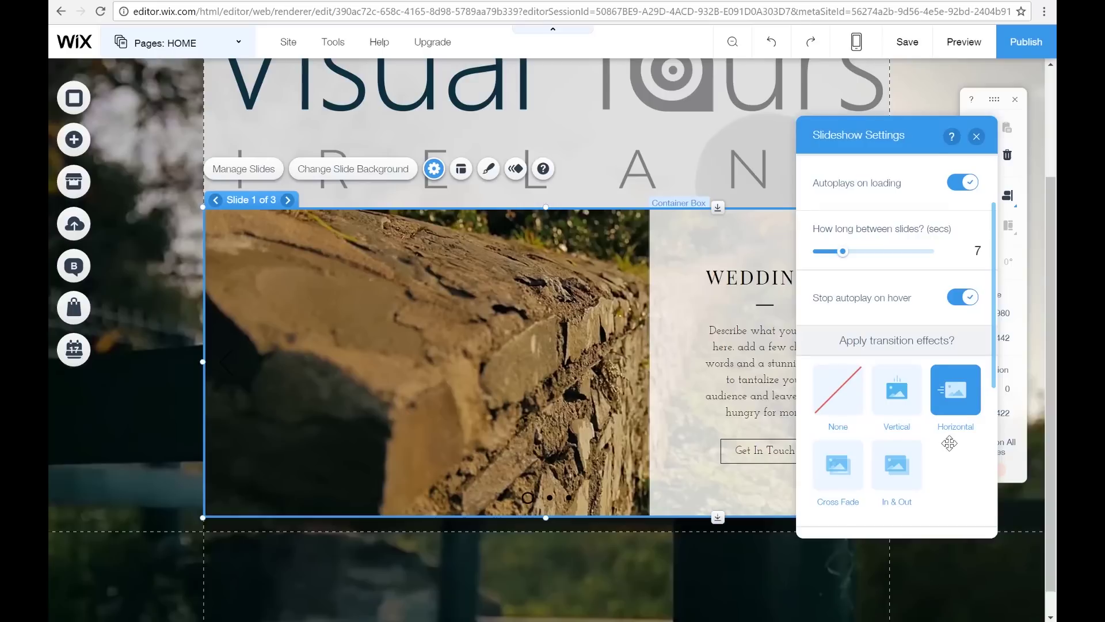
Review the transition effect options in the slideshow settings and close the settings.
scroll(950, 443, down, 3)
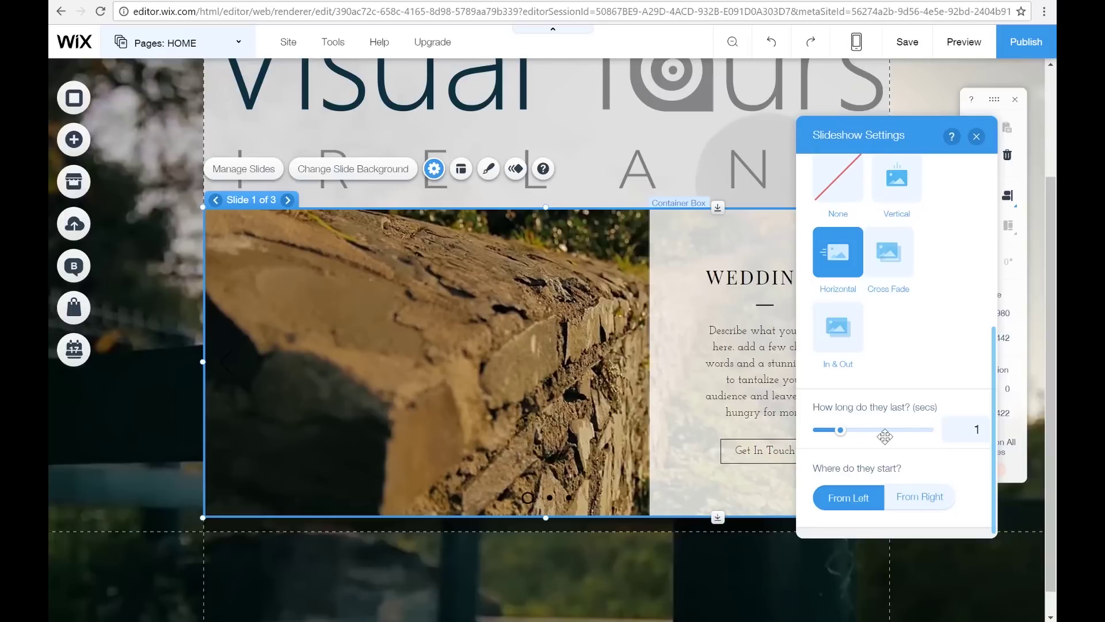
click(977, 137)
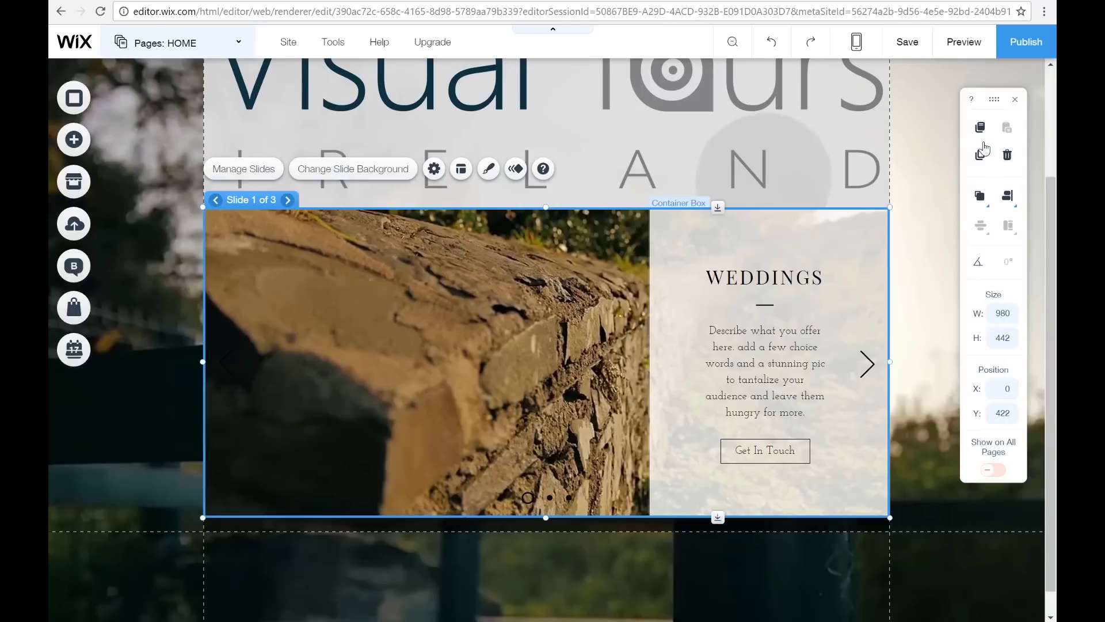
Set the slideshow's navigation arrow size to 29 px in its layout settings.
click(462, 169)
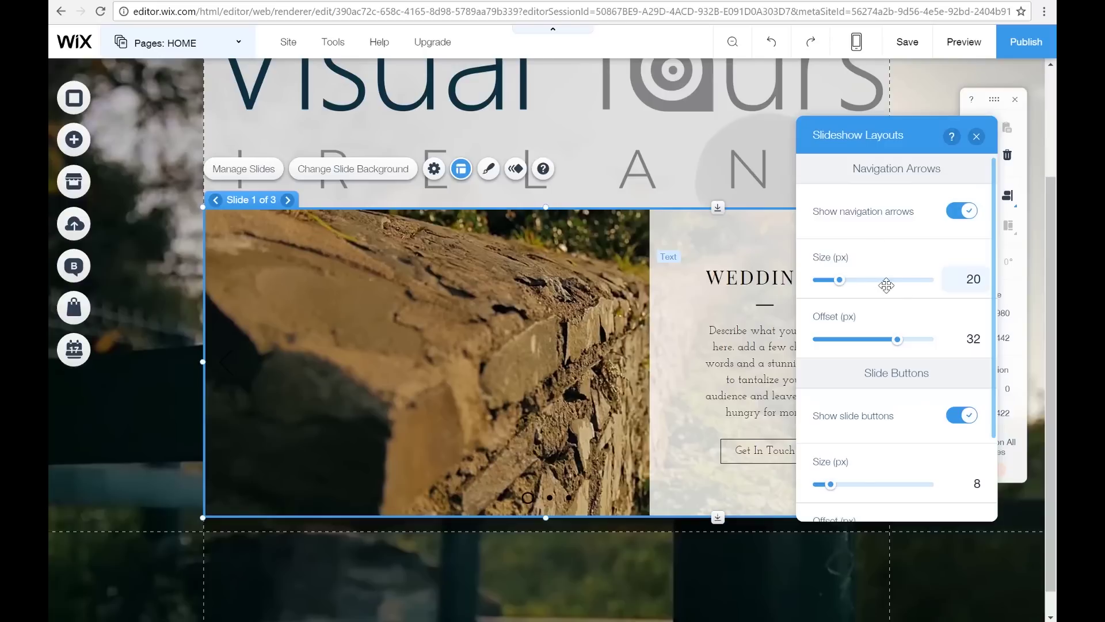
click(914, 280)
drag(861, 286, 857, 287)
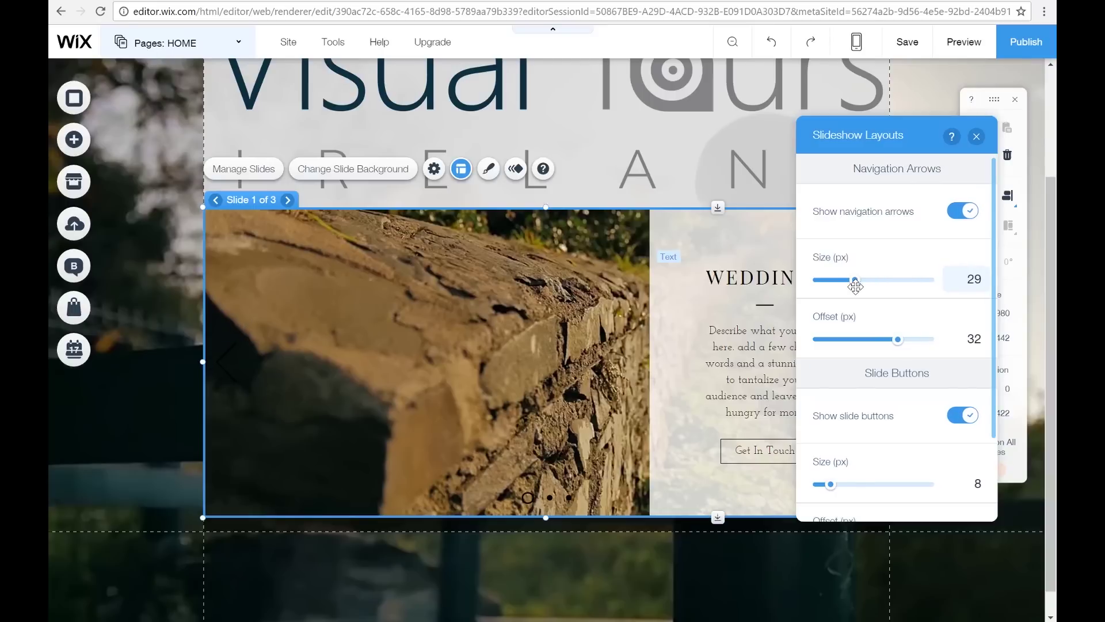
scroll(876, 414, down, 2)
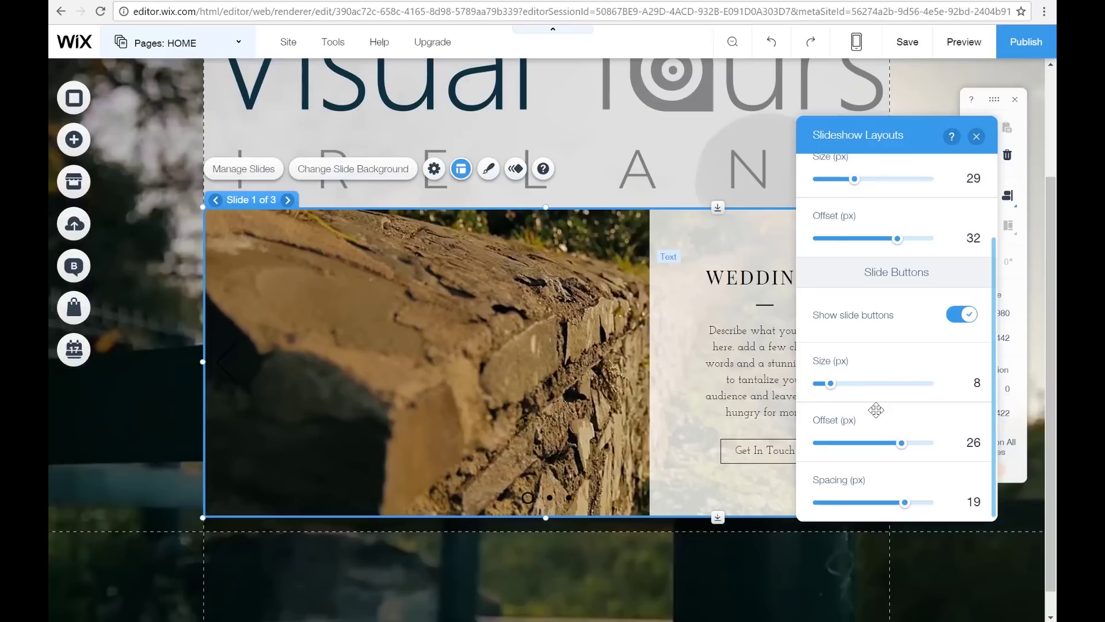
scroll(877, 410, up, 2)
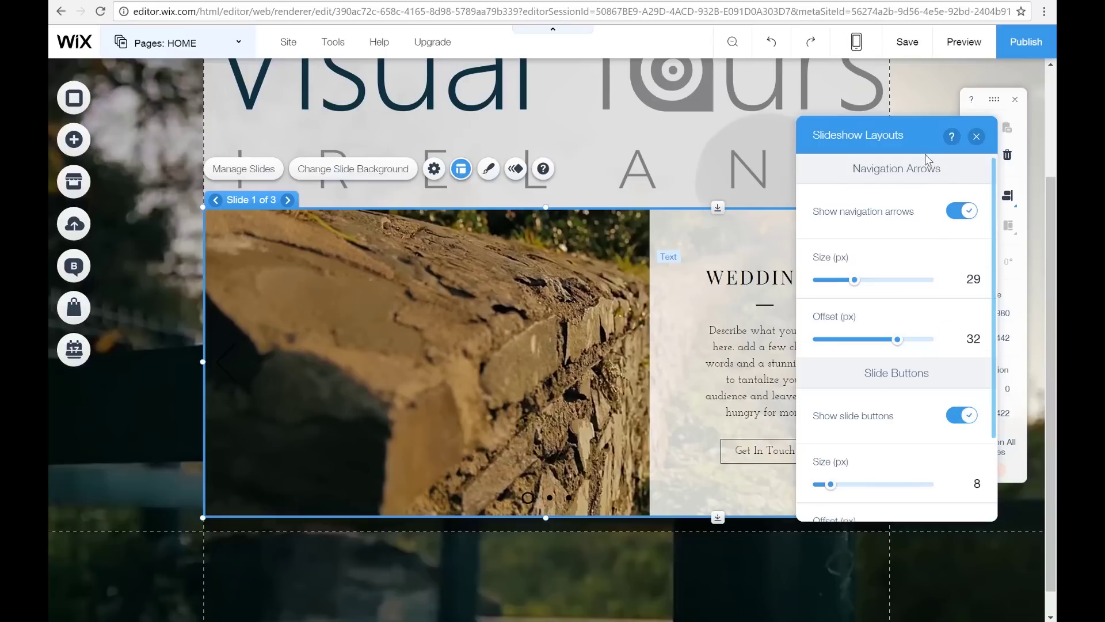
click(975, 138)
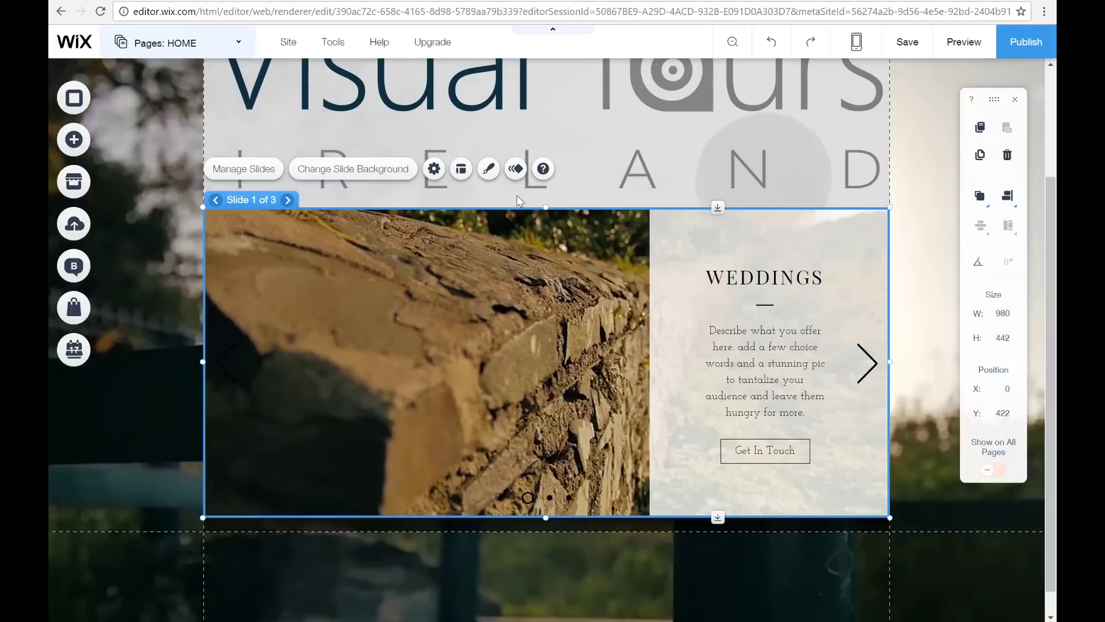
Change the fill colour of the slideshow's slide buttons to white (#FFFFFF).
click(489, 172)
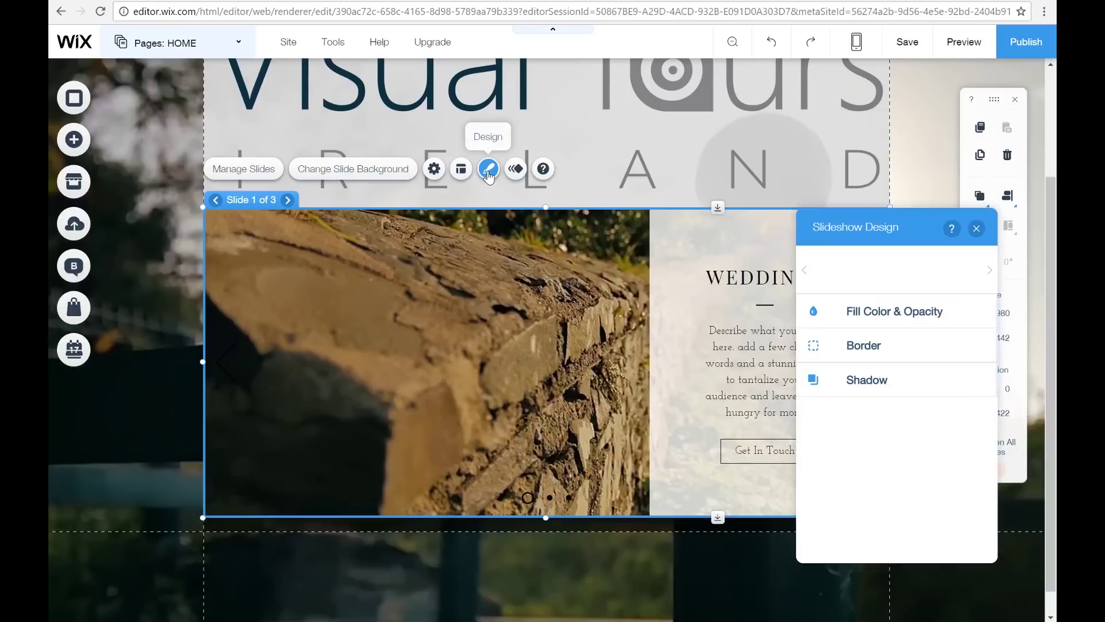
click(892, 311)
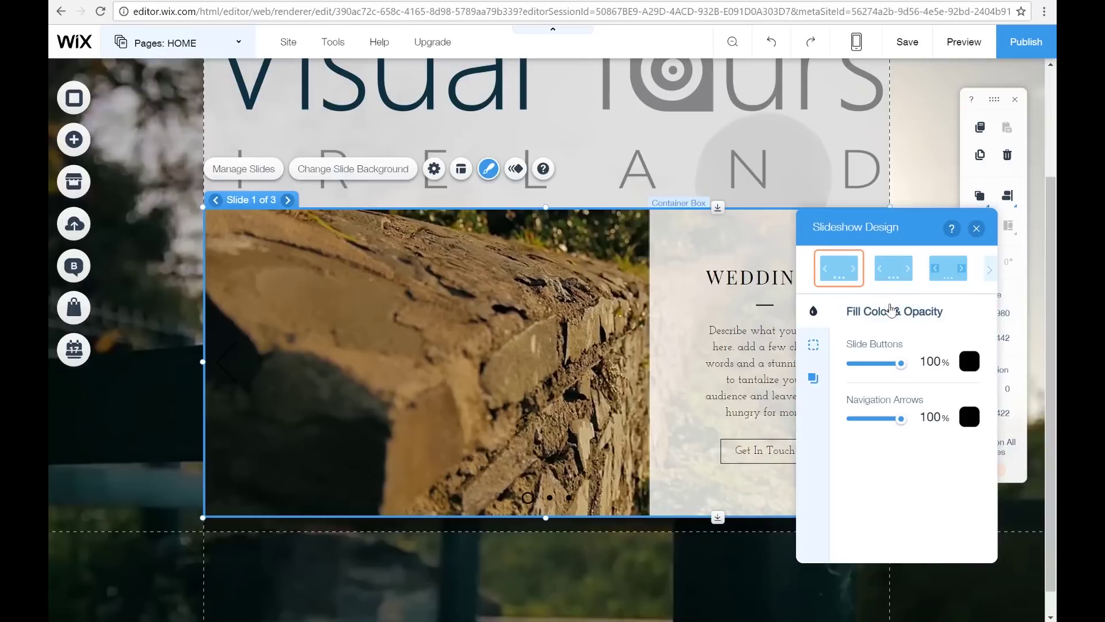
click(970, 361)
click(890, 364)
click(922, 337)
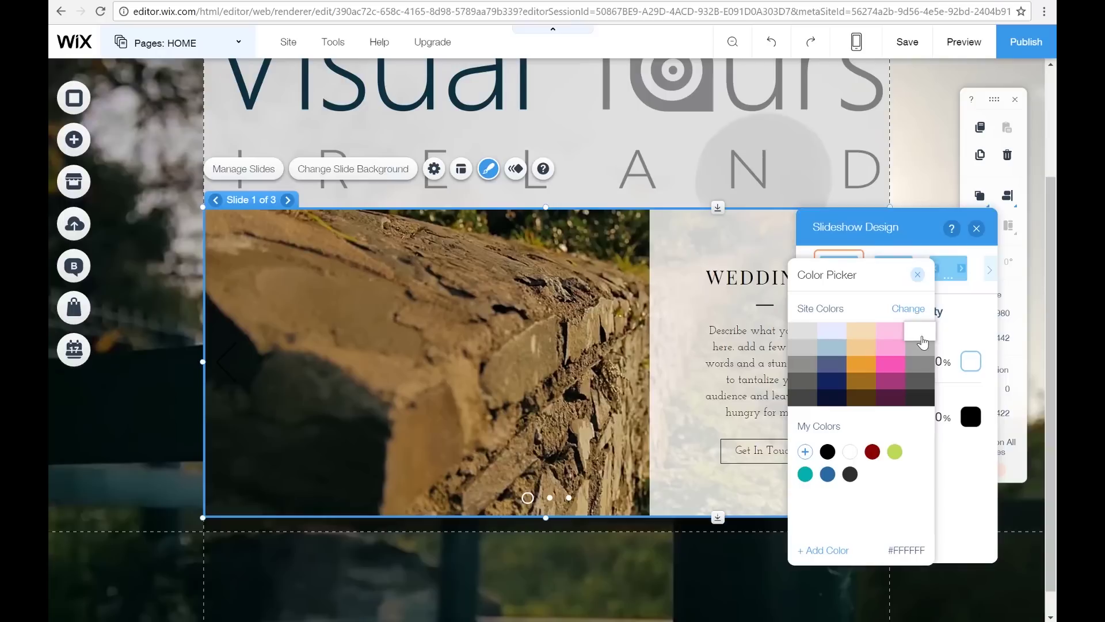
click(918, 275)
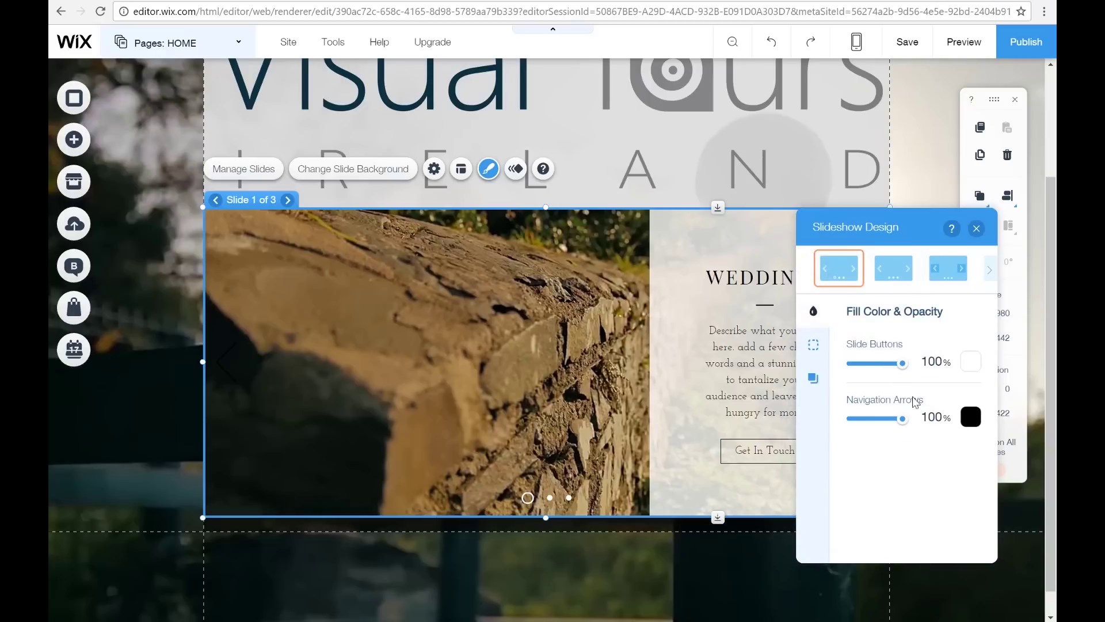
Change the fill colour of the slideshow's navigation arrows to white (#FFFFFF).
click(969, 416)
click(919, 381)
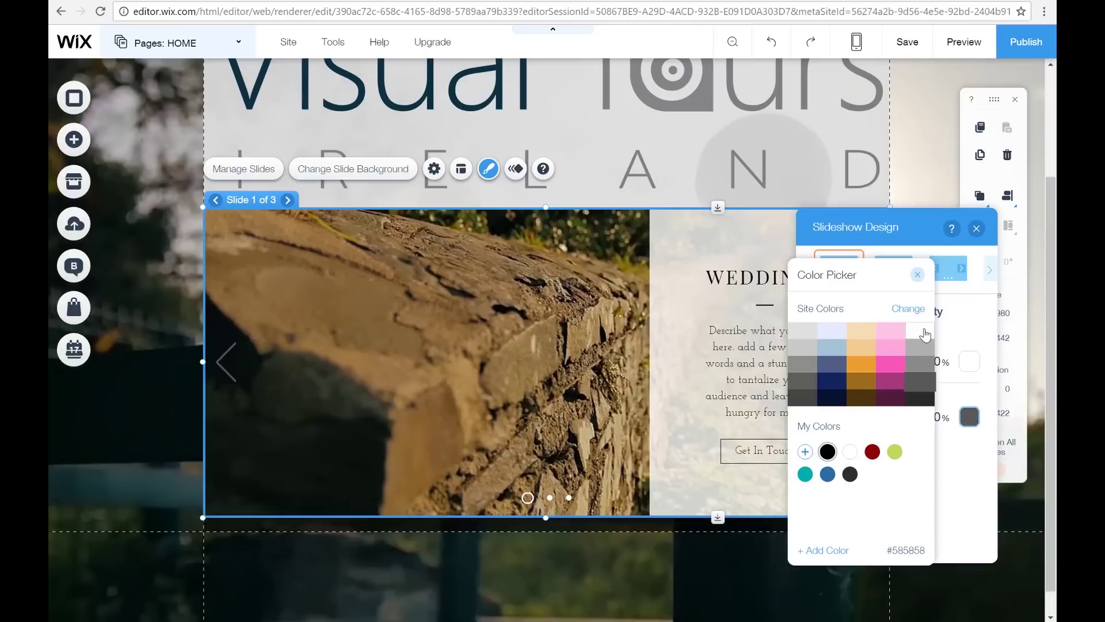
click(921, 333)
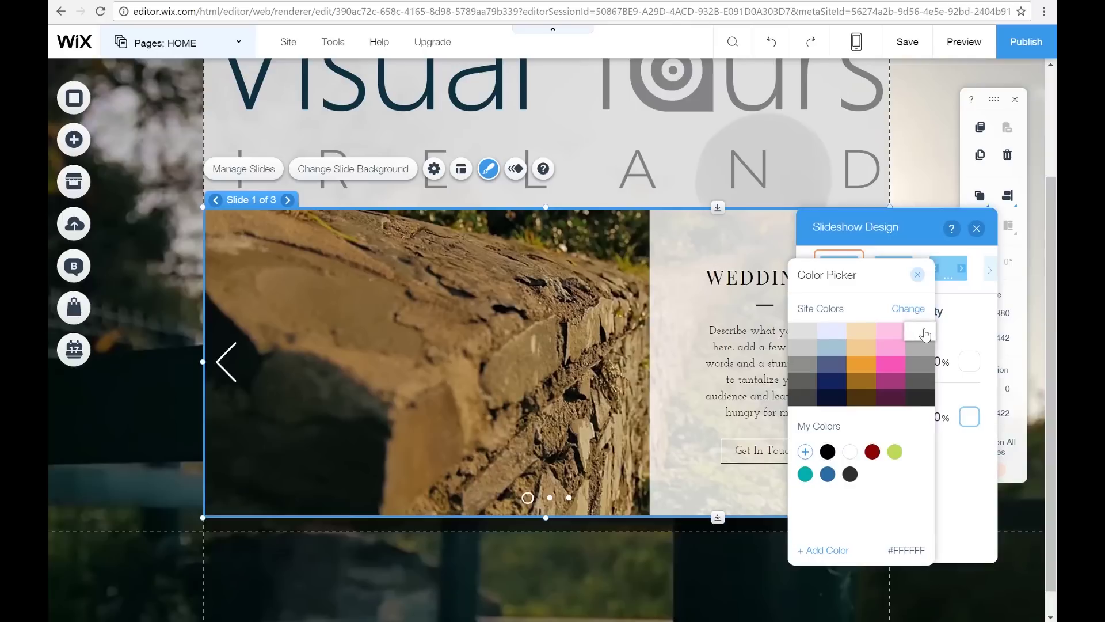
click(918, 275)
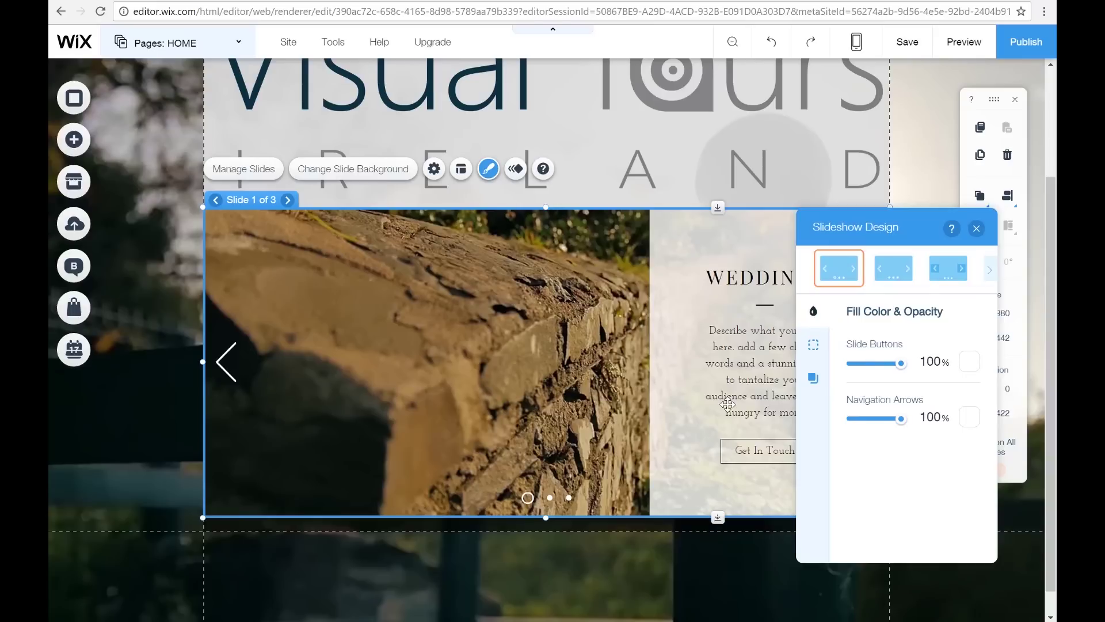
Check the slideshow's border and shadow options, try the other design presets, and return to the first preset.
click(814, 345)
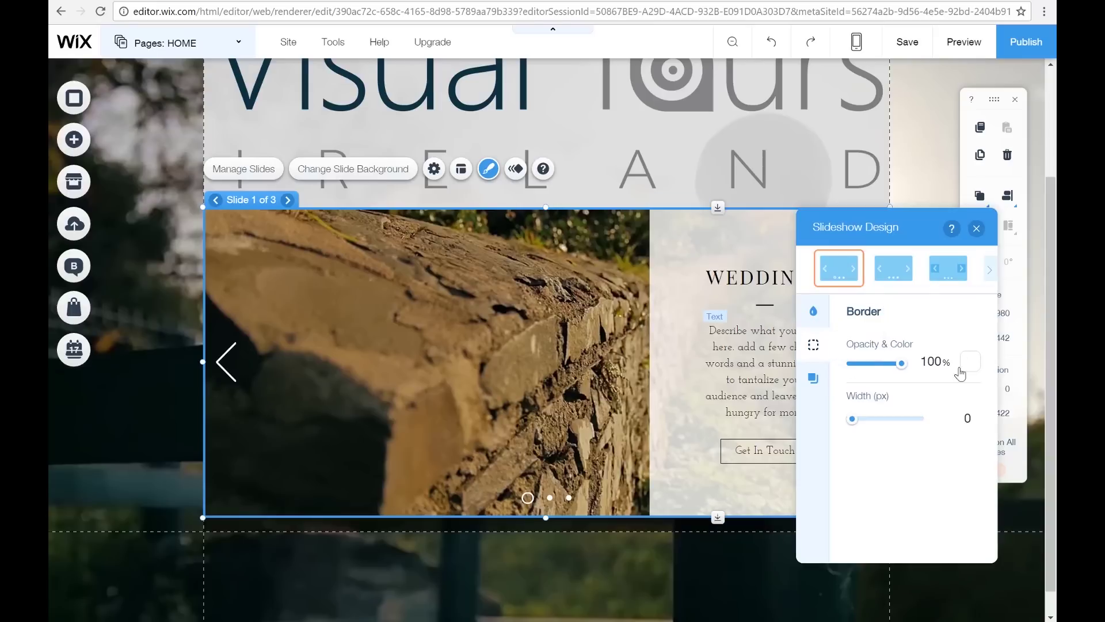
click(811, 380)
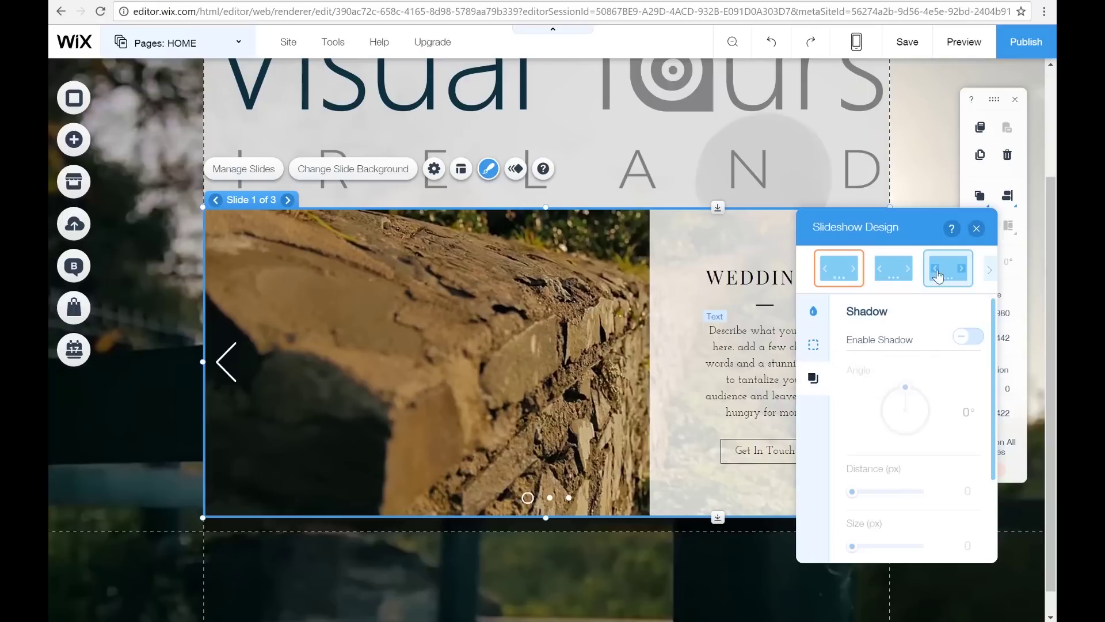
click(891, 279)
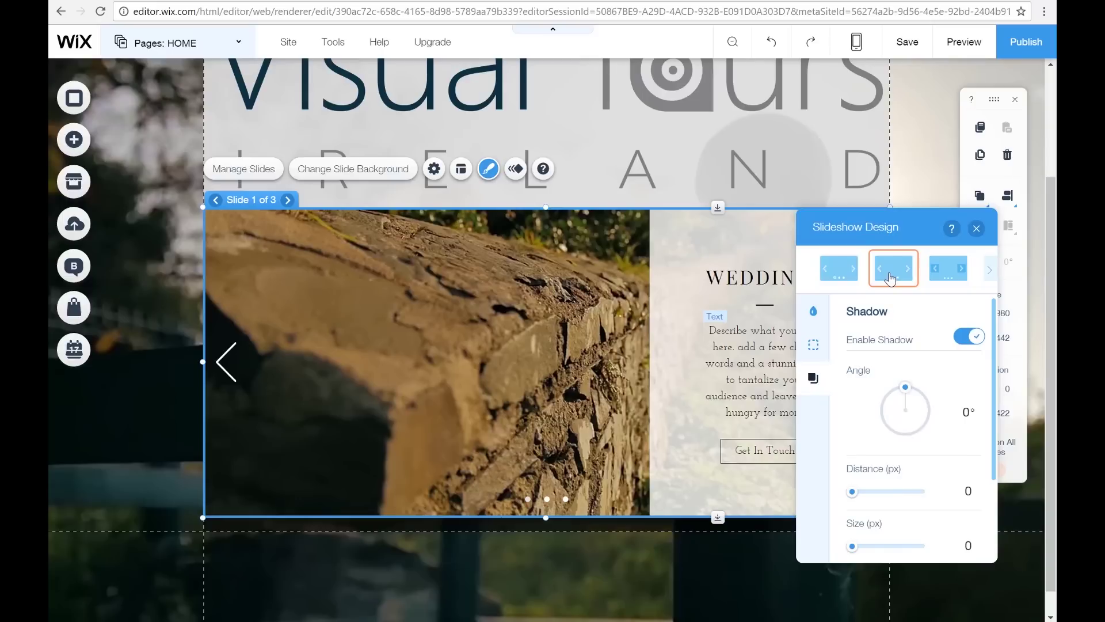
click(960, 272)
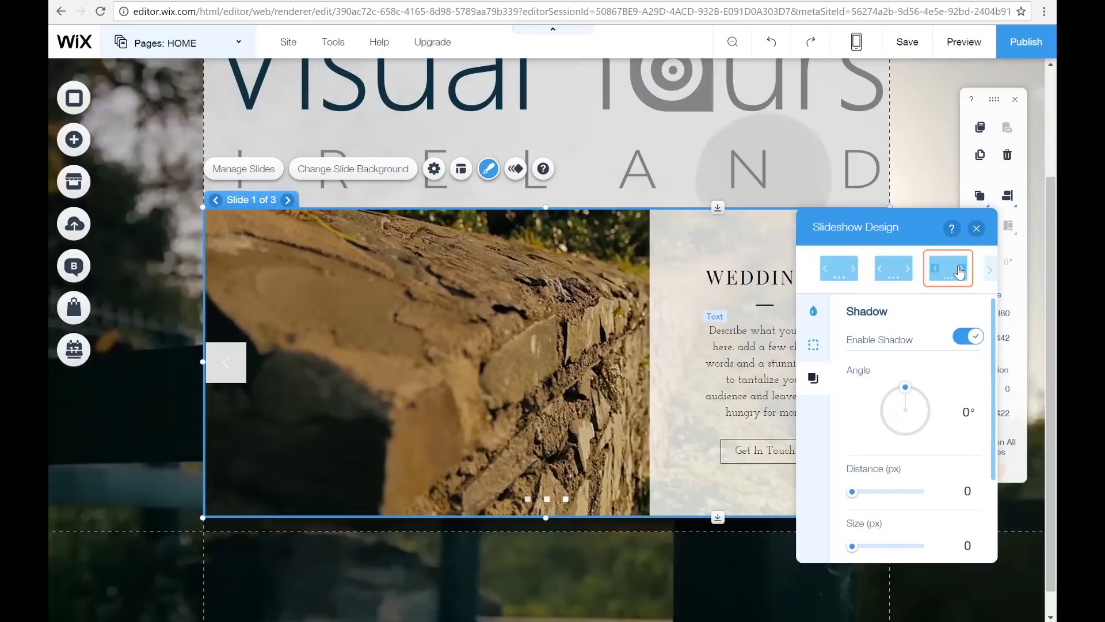
click(989, 270)
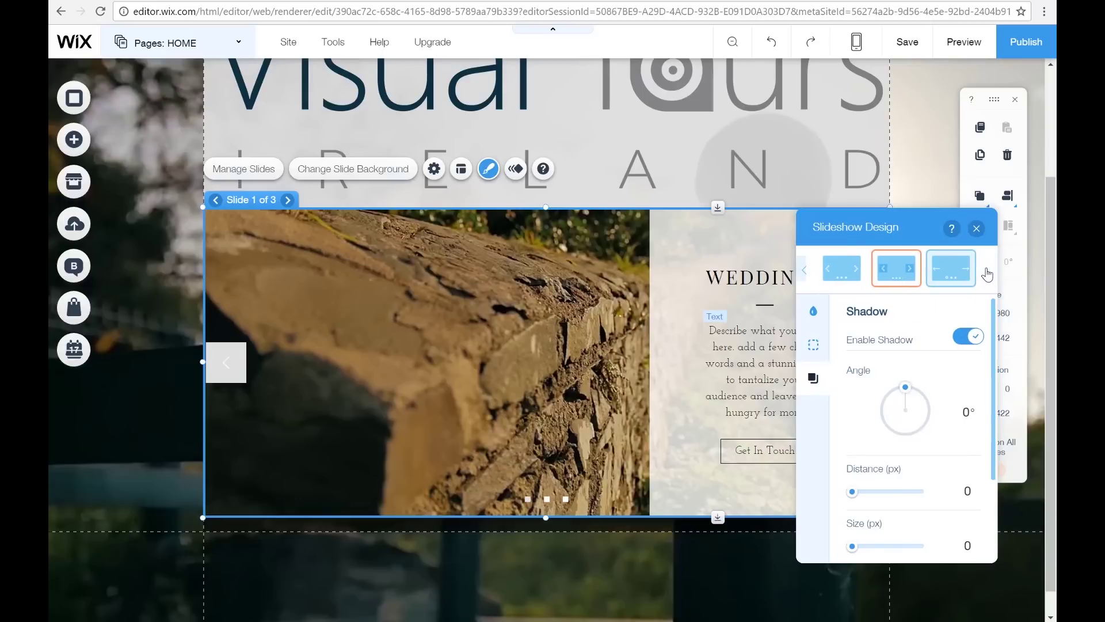
click(943, 279)
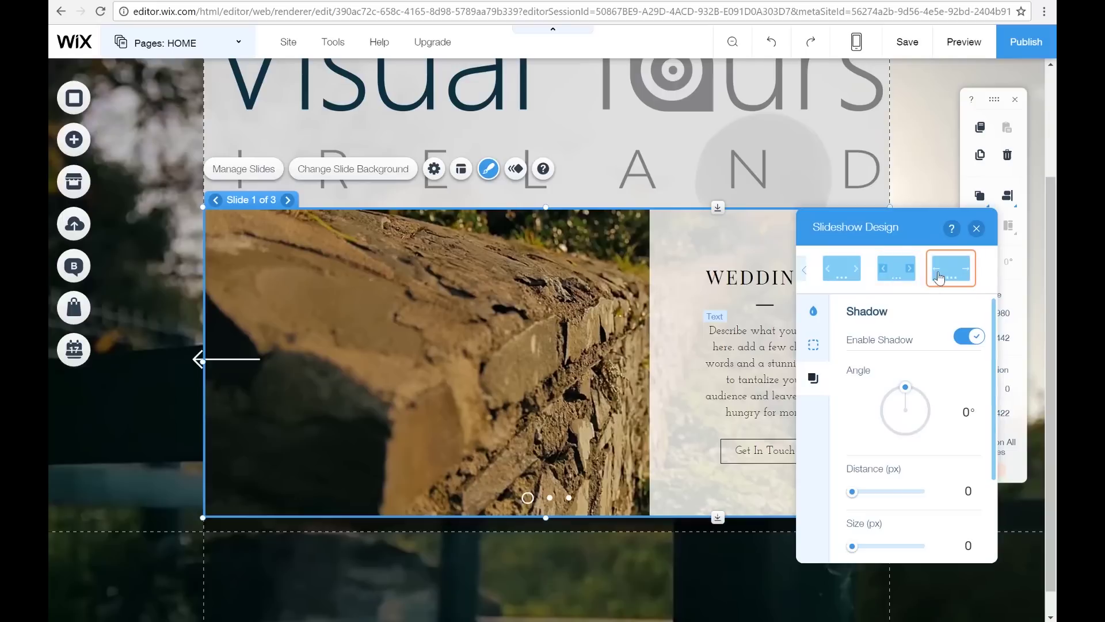
drag(881, 232, 815, 204)
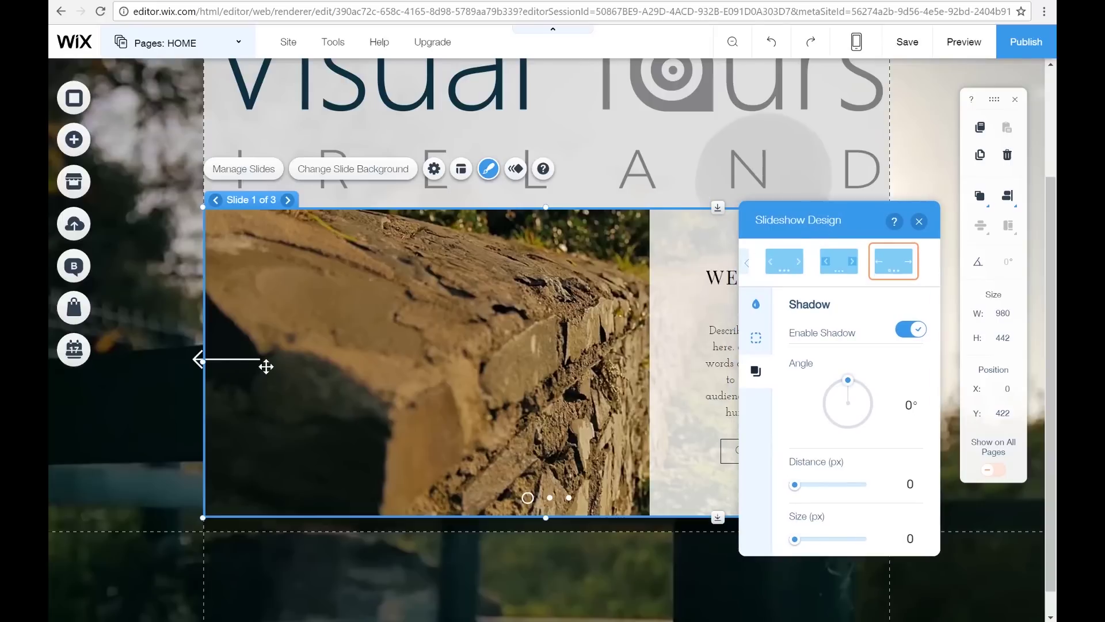
click(766, 269)
click(747, 265)
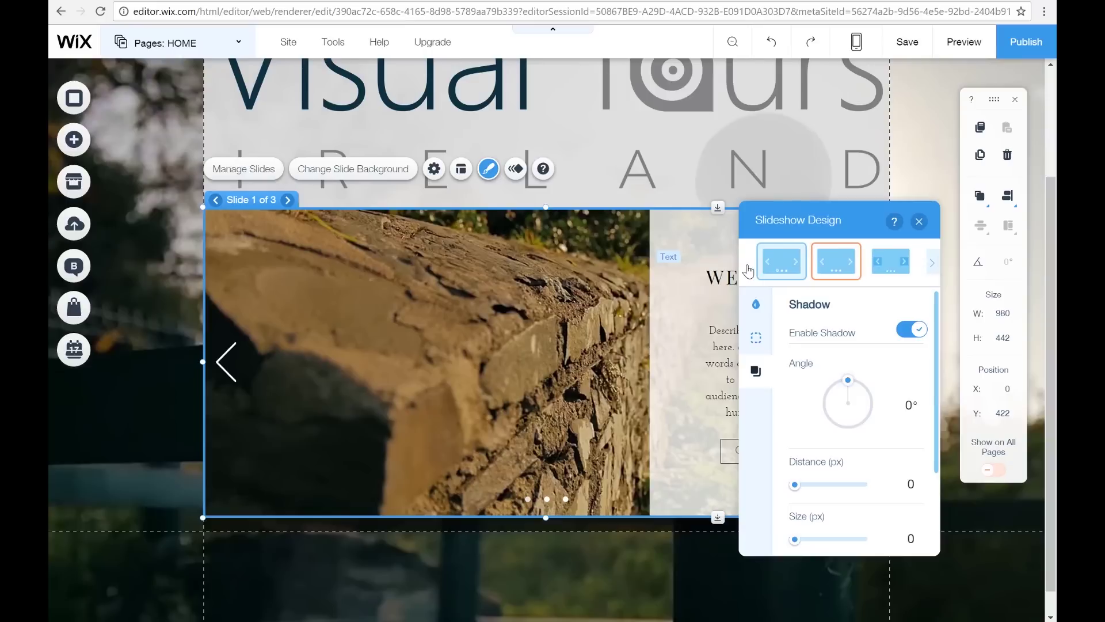
click(784, 269)
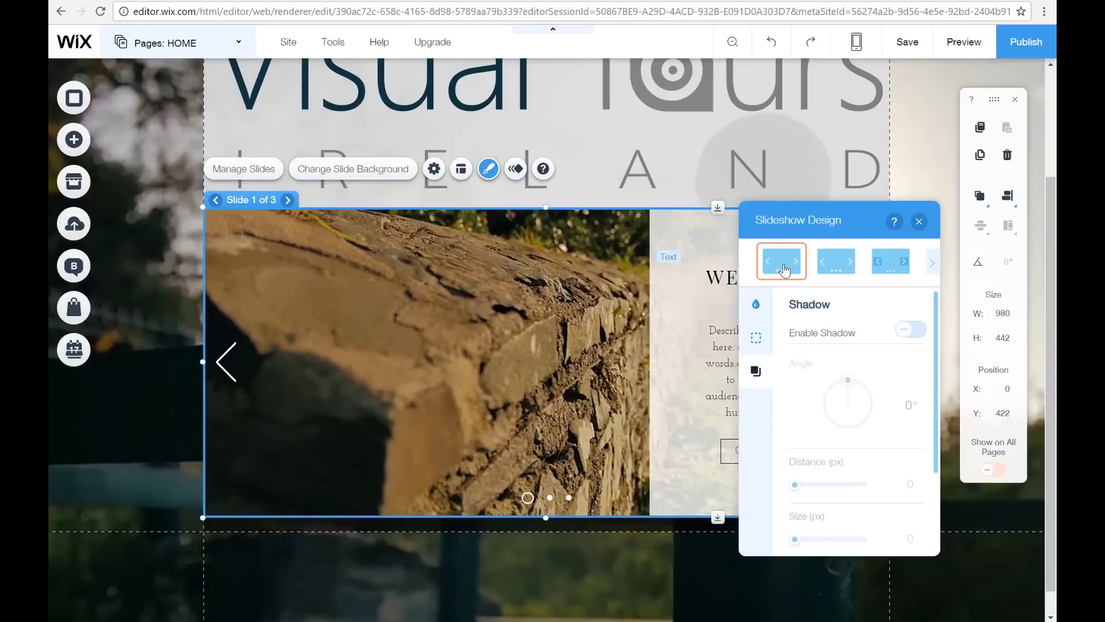
click(919, 222)
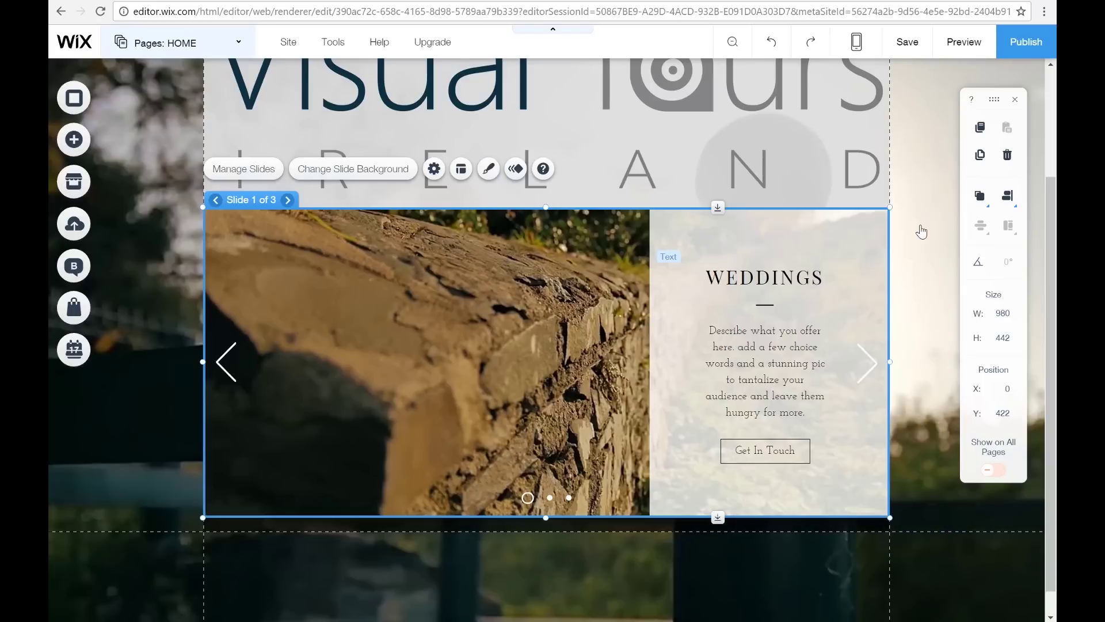
Set the slideshow's navigation arrow size to 25 px in its layout settings.
click(462, 171)
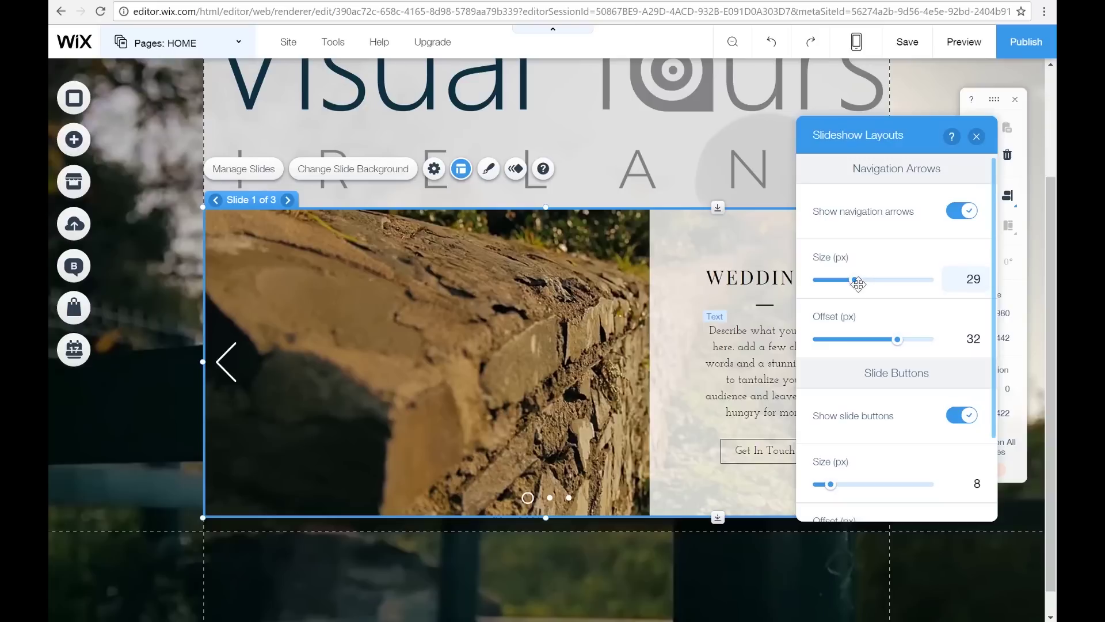
mouse_move(852, 286)
mouse_down()
mouse_move(862, 286)
mouse_move(844, 282)
mouse_up()
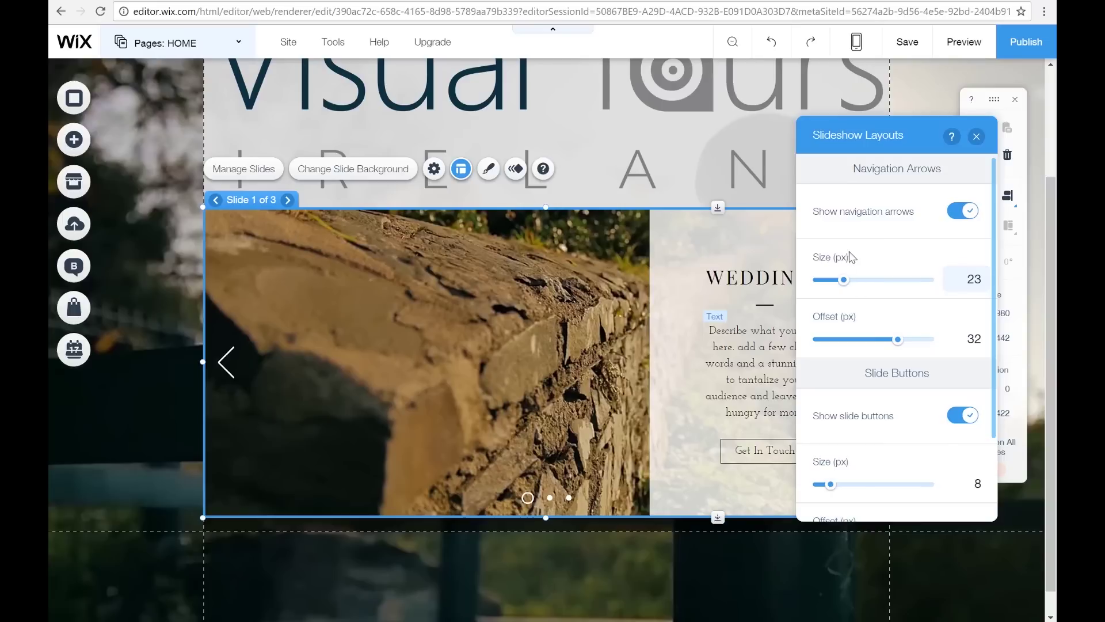
click(974, 278)
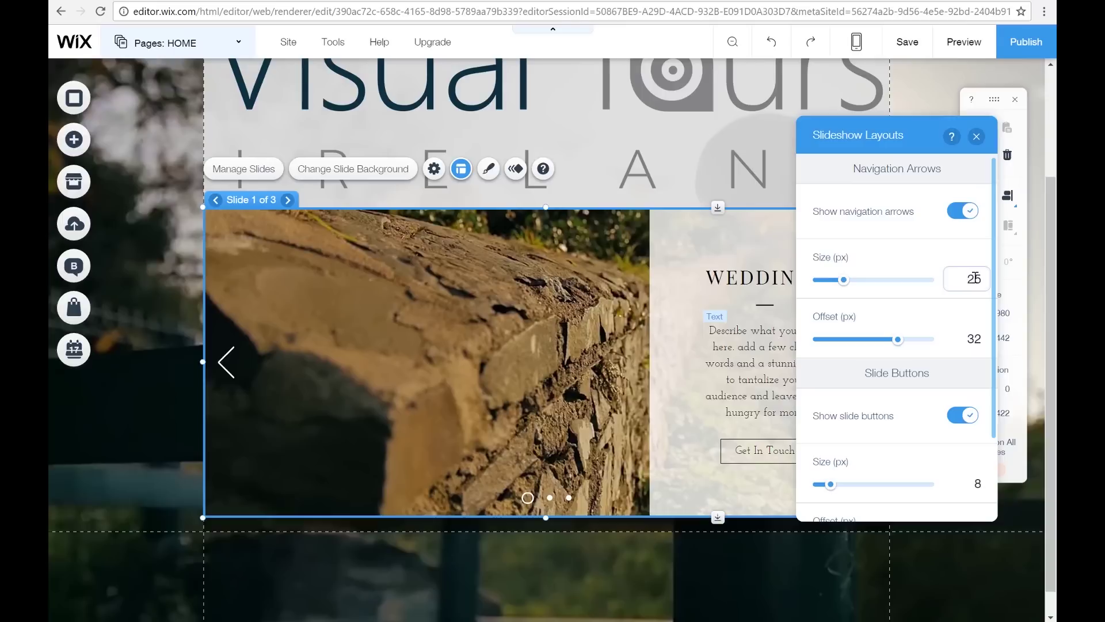
text(25)
key(Return)
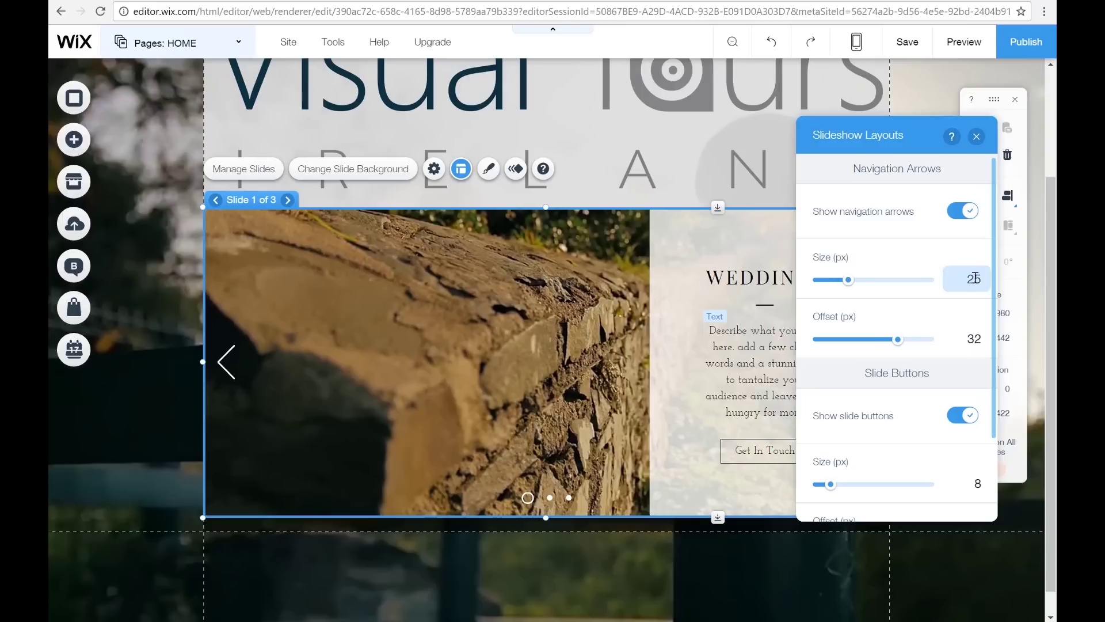
Try different offsets for the navigation arrows and set the offset to 25 px.
click(931, 339)
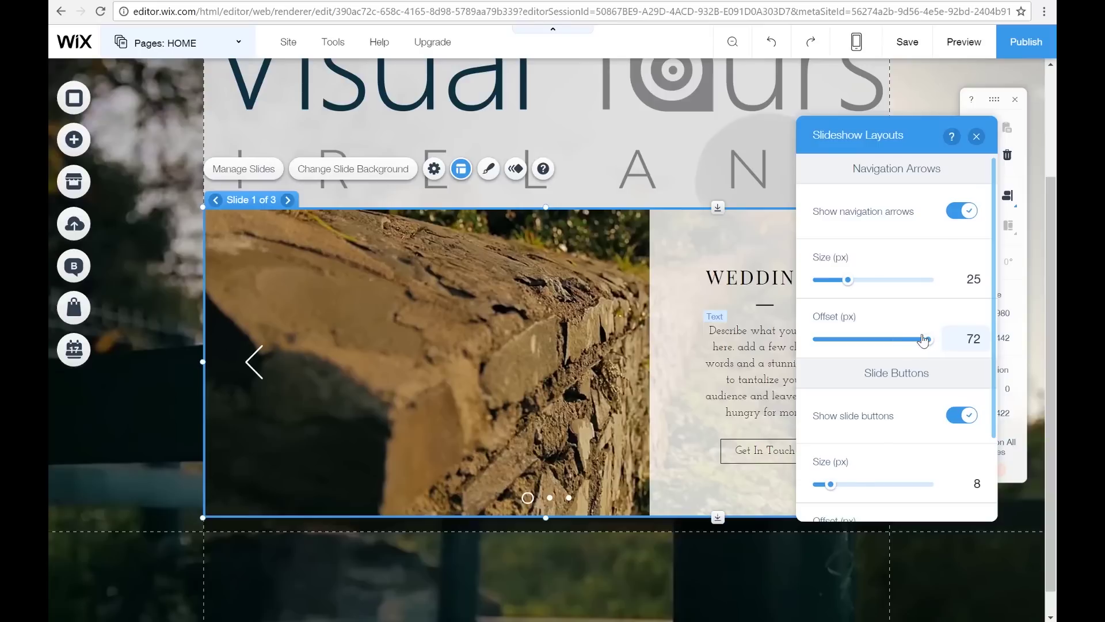
drag(924, 339, 891, 345)
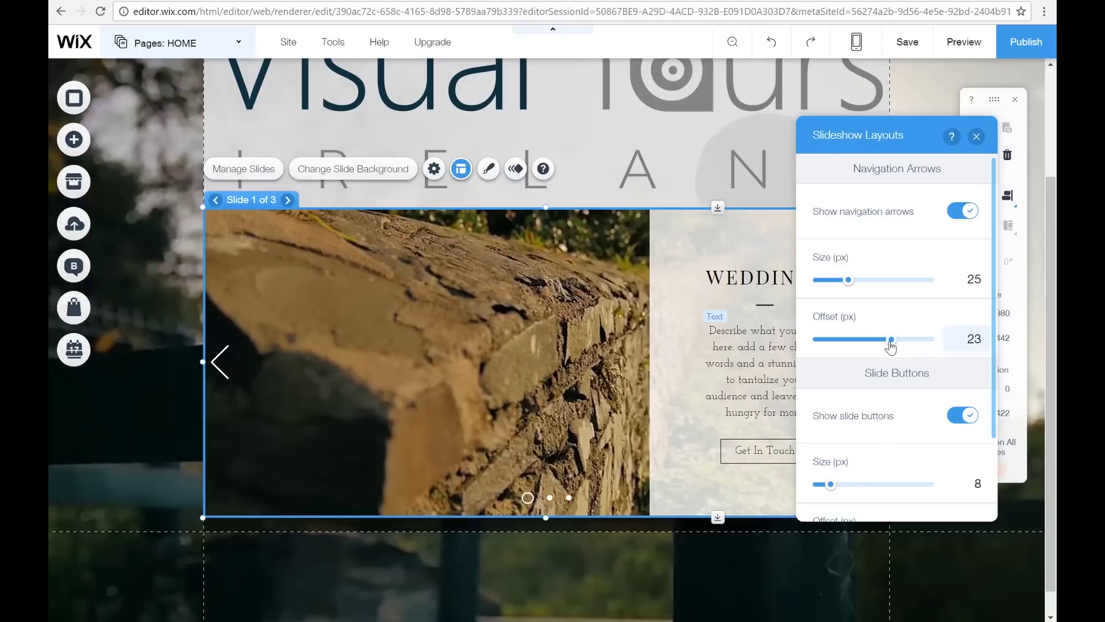
click(973, 340)
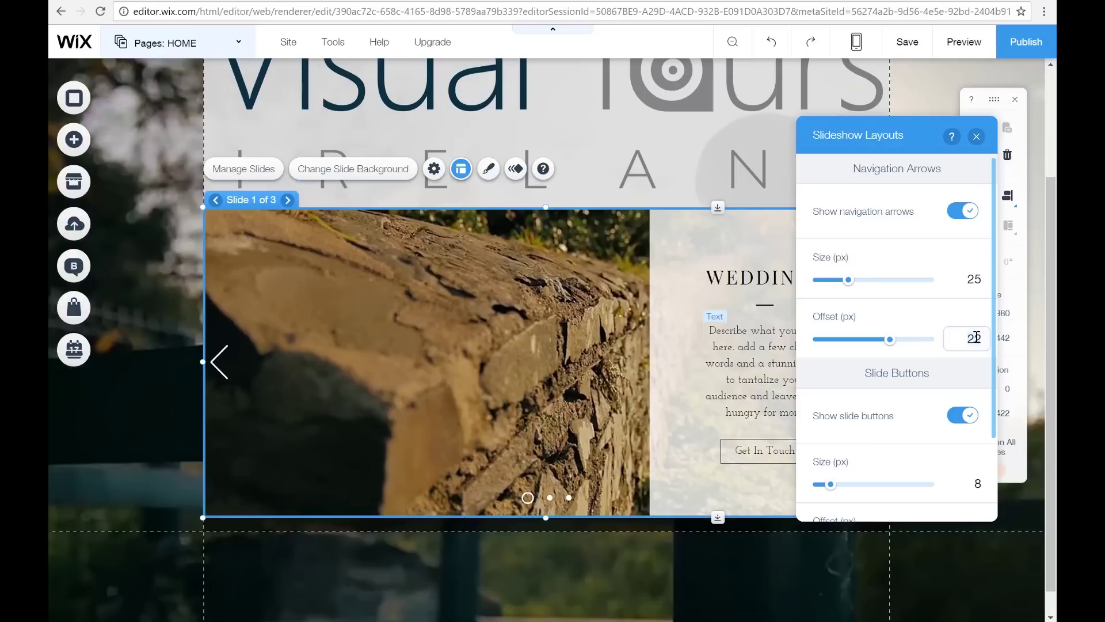
text(25)
key(Return)
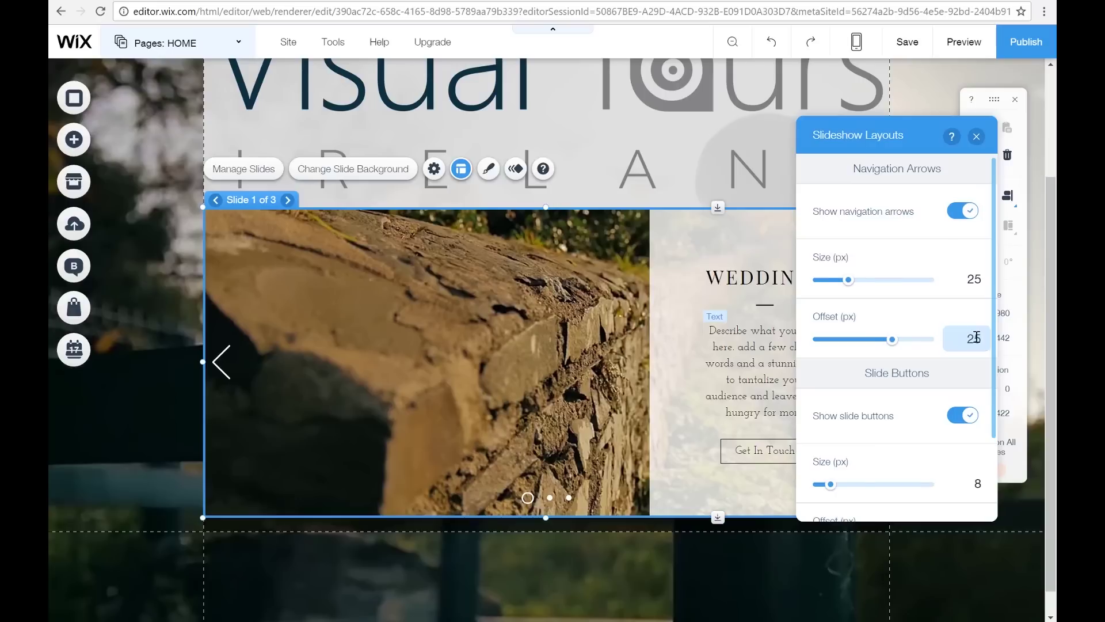
Increase the size of the slideshow's slide buttons in the layout settings.
scroll(875, 432, down, 2)
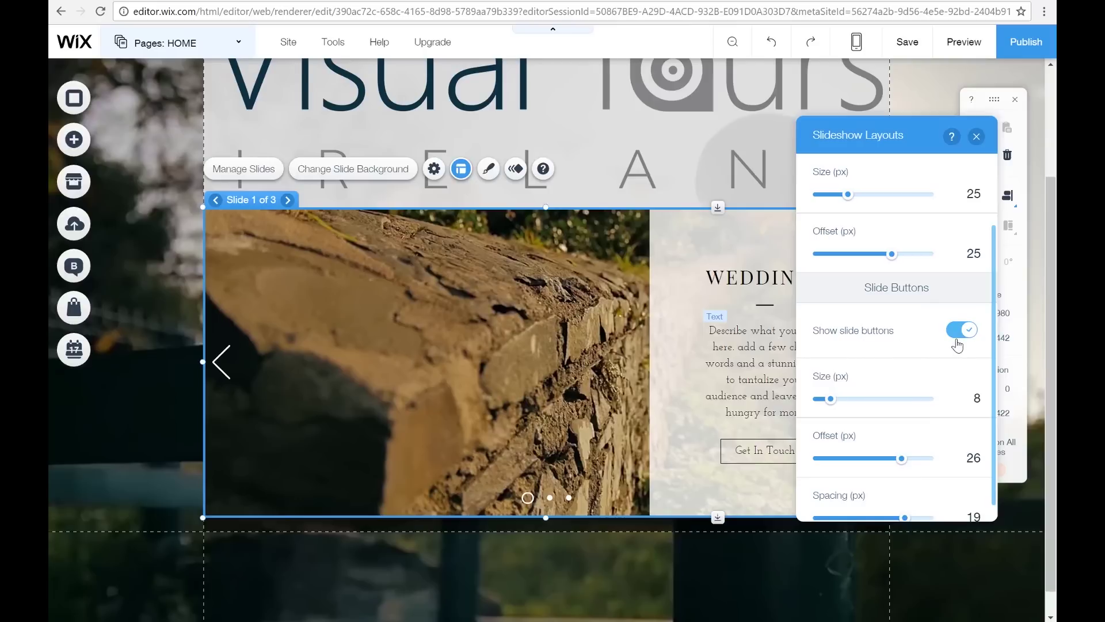
scroll(904, 374, down, 1)
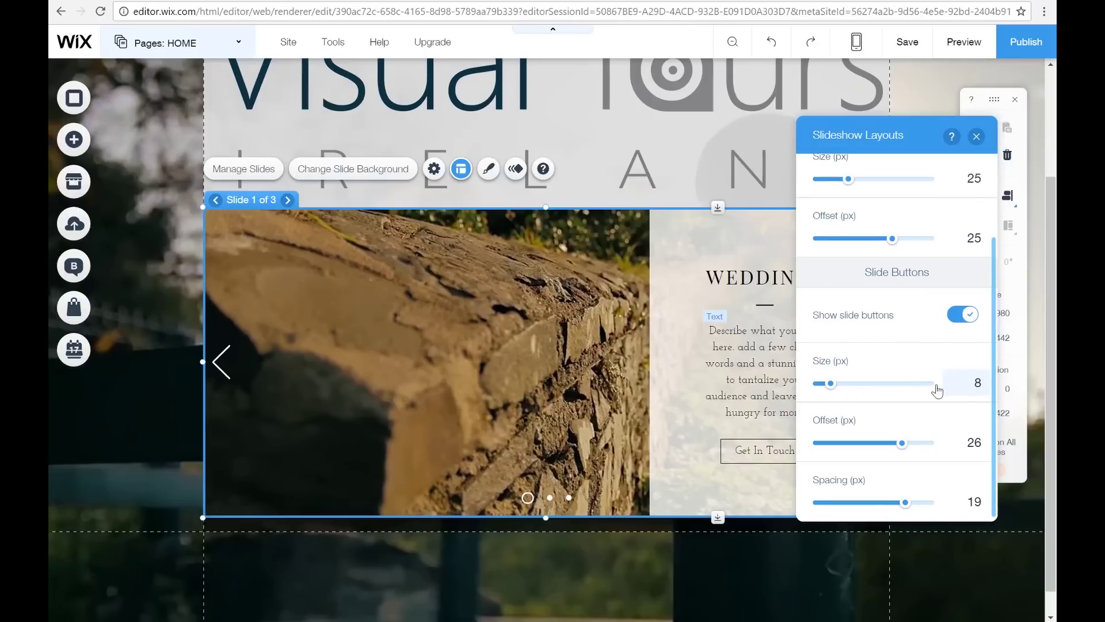
click(979, 383)
key(Return)
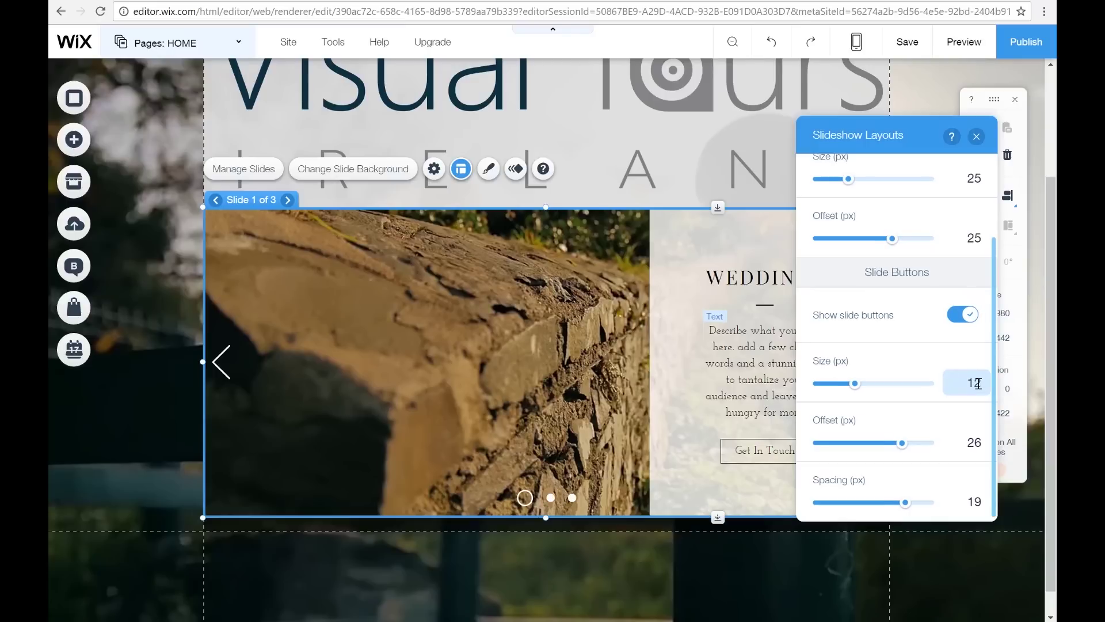
Set the slide buttons' size to 10 px and their offset to 25 px in the slideshow layout settings.
click(978, 383)
text(10)
key(Return)
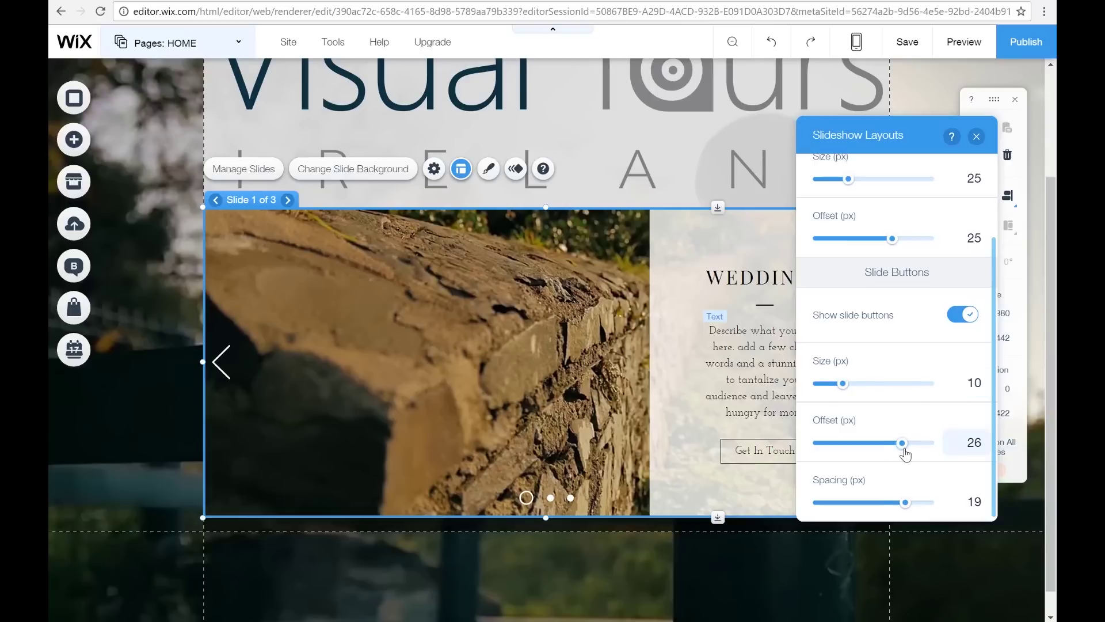
click(977, 441)
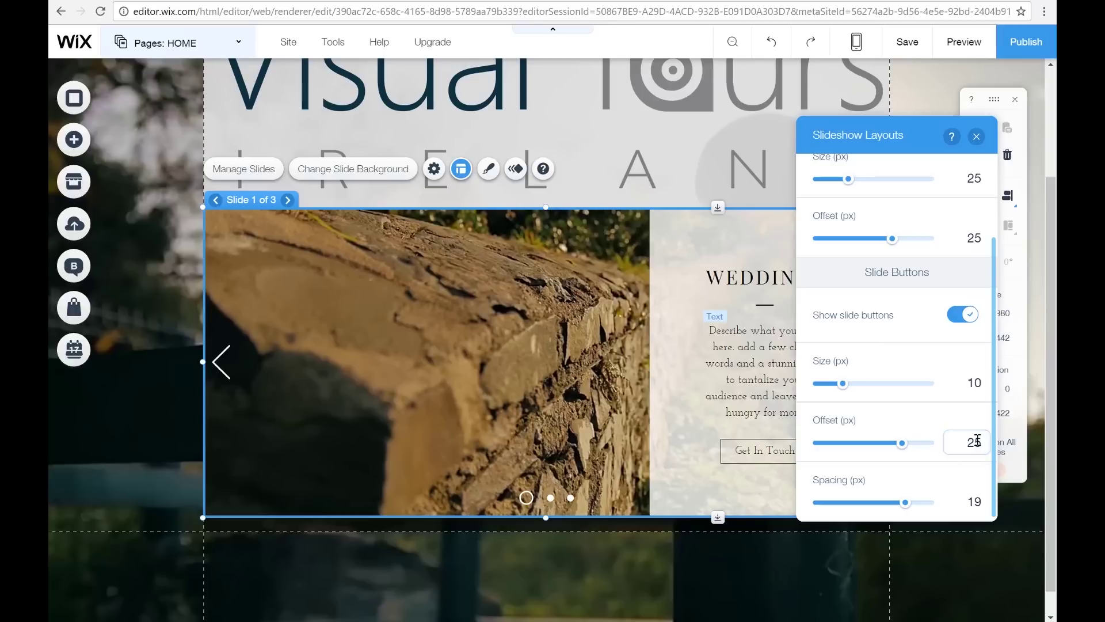
text(25)
key(Return)
Set the spacing between the slide buttons to 20 px and close the slideshow layout settings.
click(974, 502)
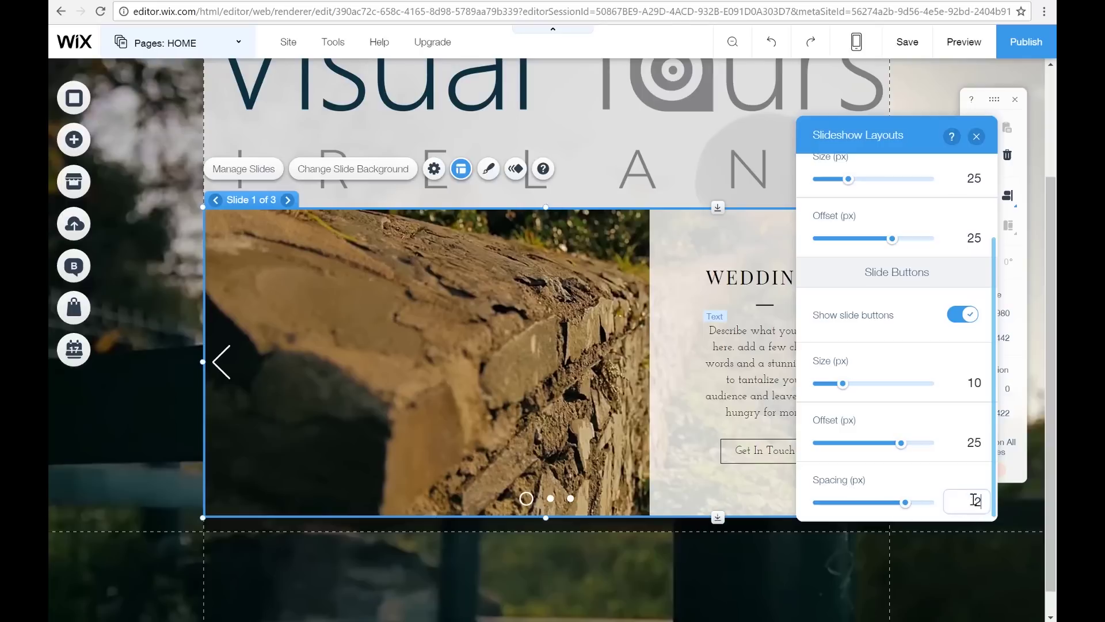
key(Return)
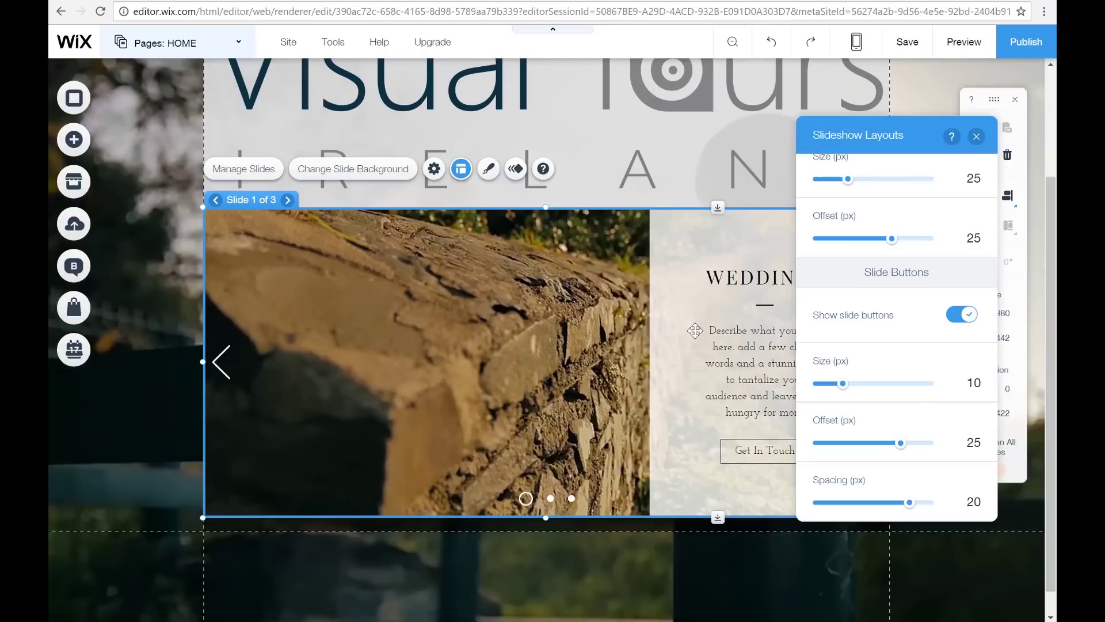
click(977, 136)
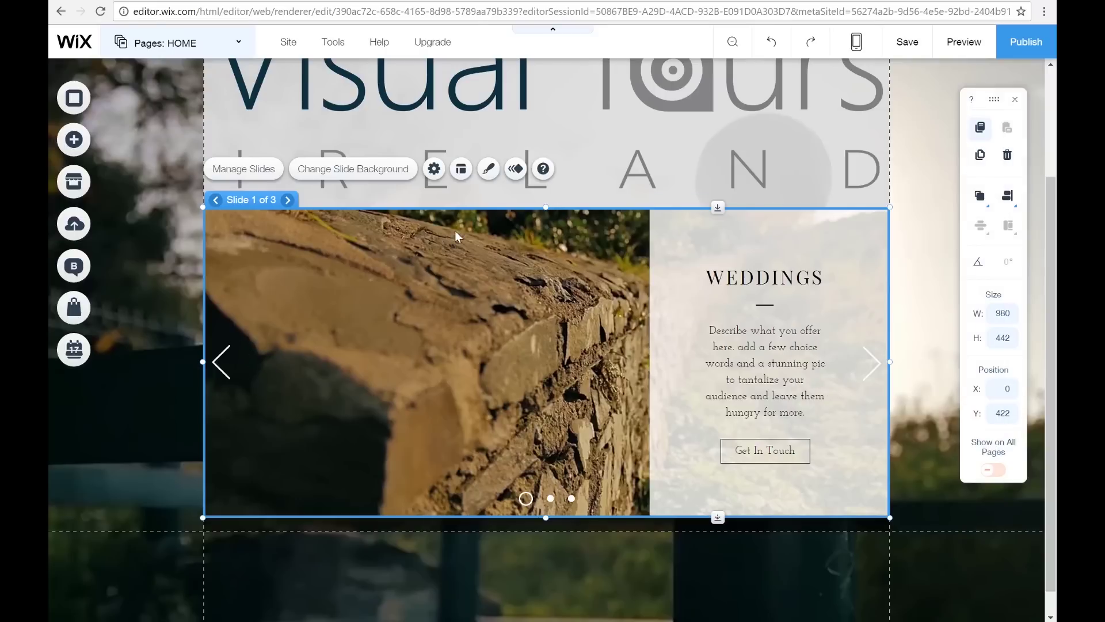
Preview the slideshow's entrance animations, including Fade-In, Spin-In, Fly-In, Turn-In and Bounce-In, without applying any.
click(516, 170)
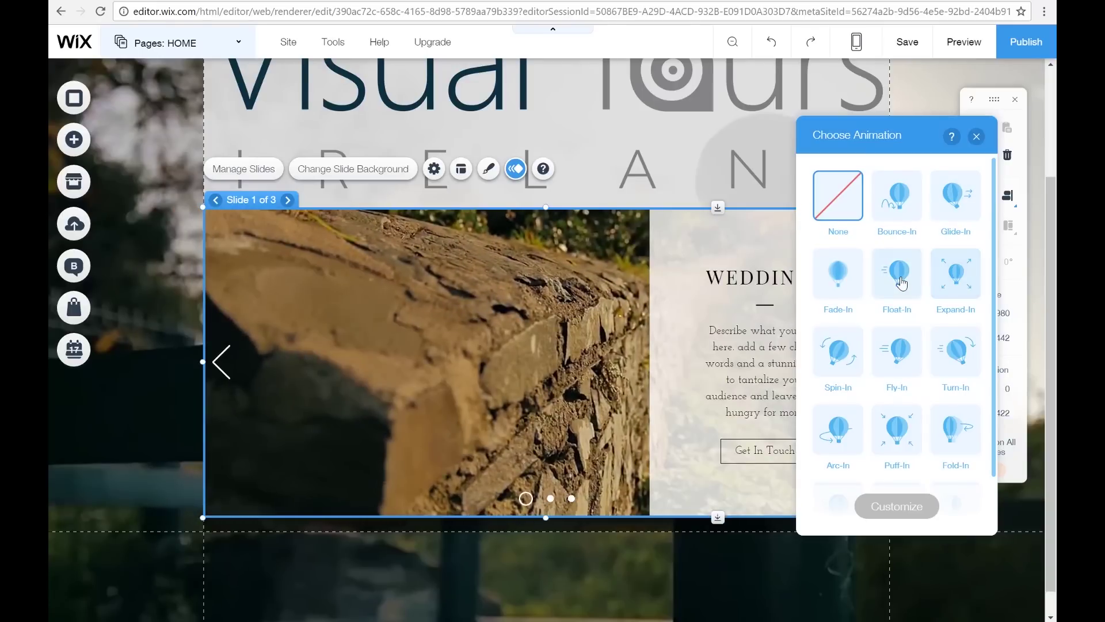
click(834, 280)
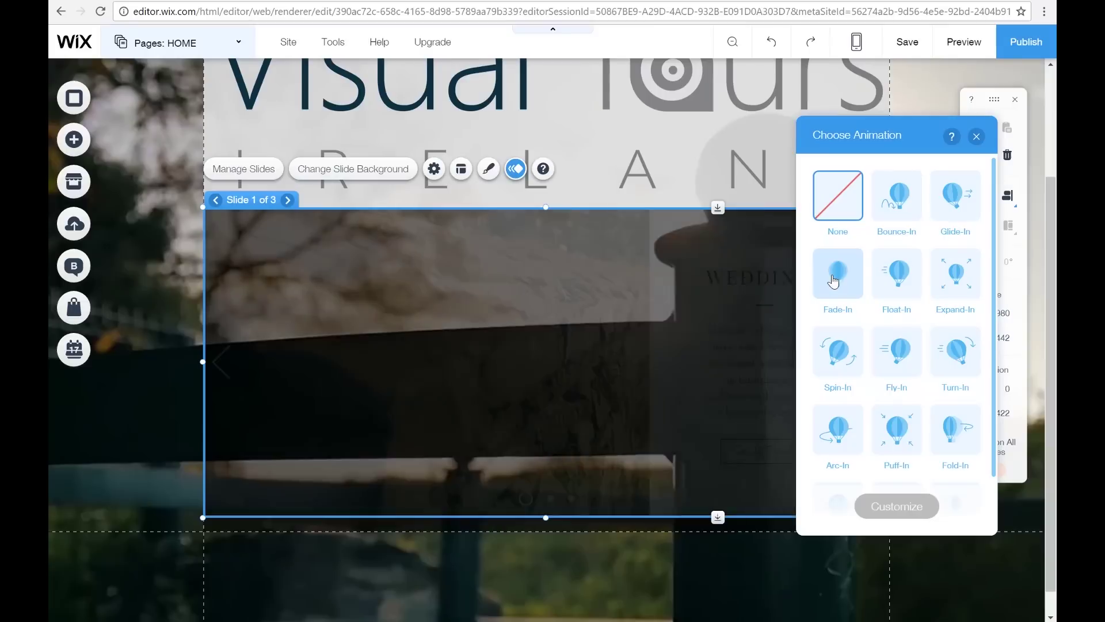
click(851, 357)
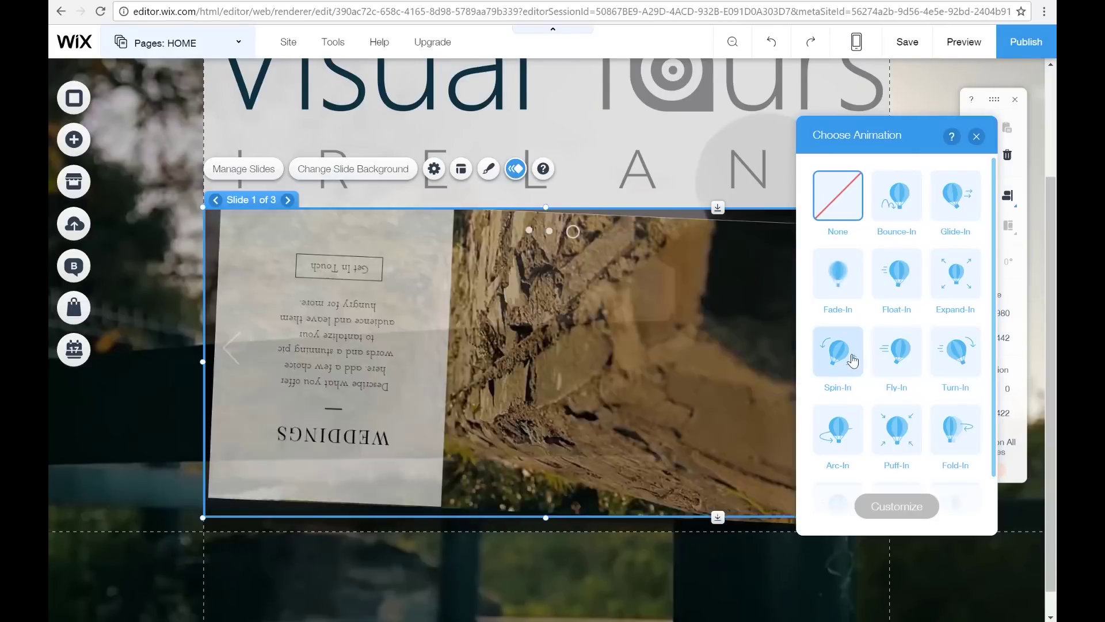
click(903, 366)
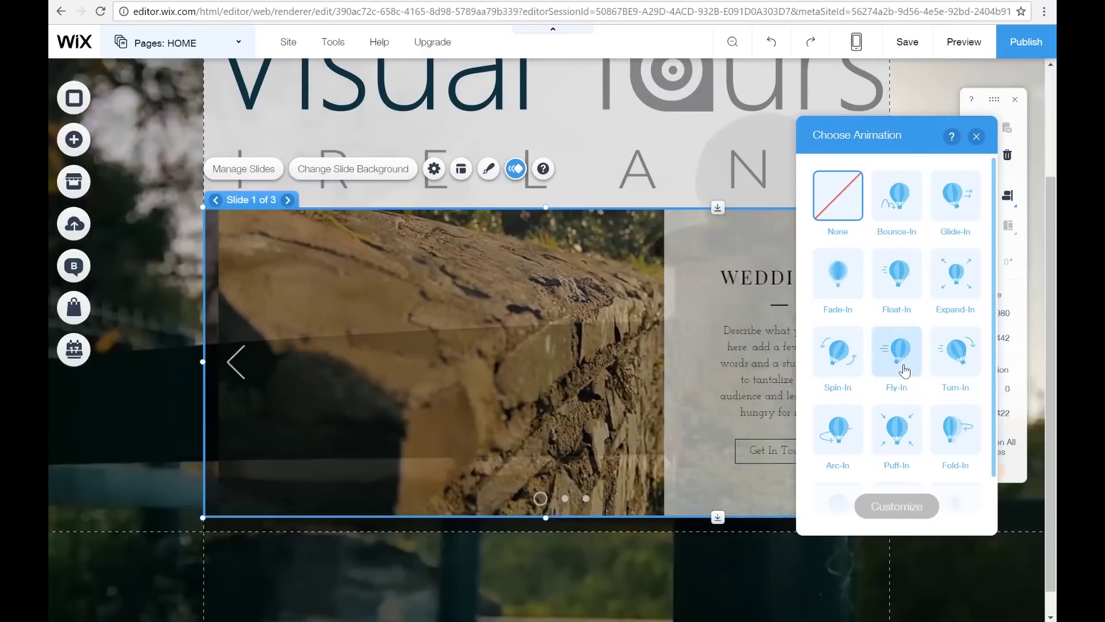
click(955, 364)
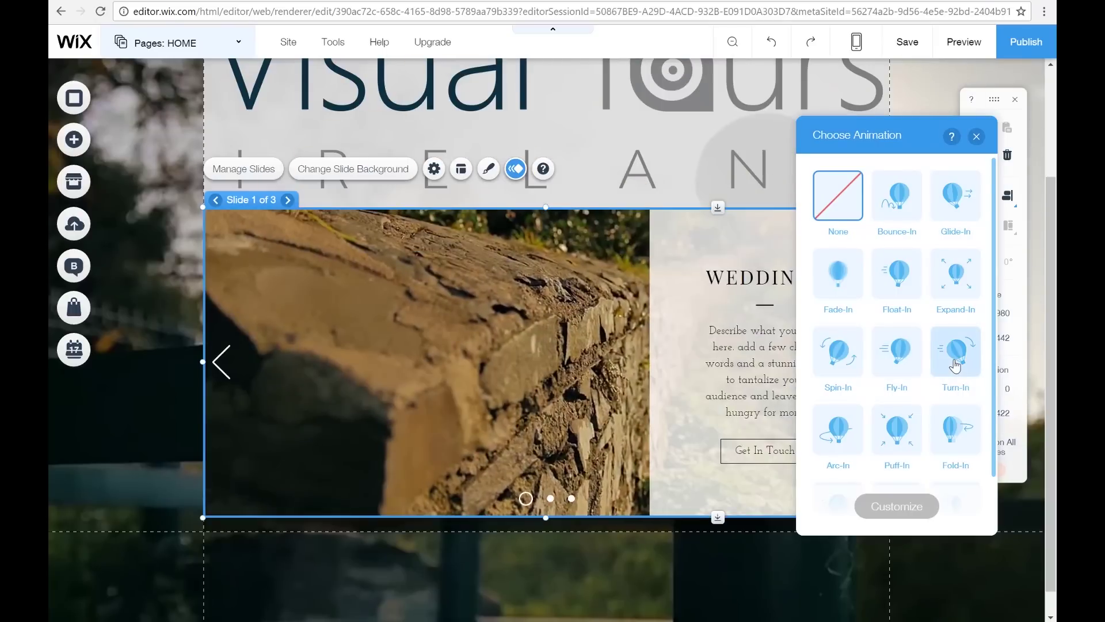
click(952, 418)
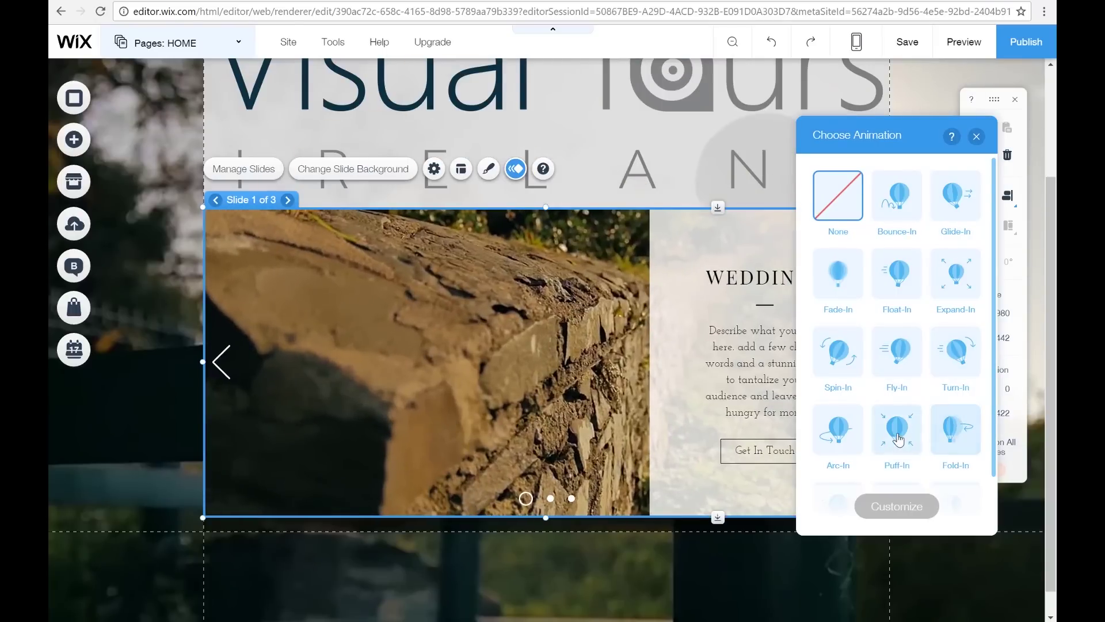
click(882, 441)
click(853, 447)
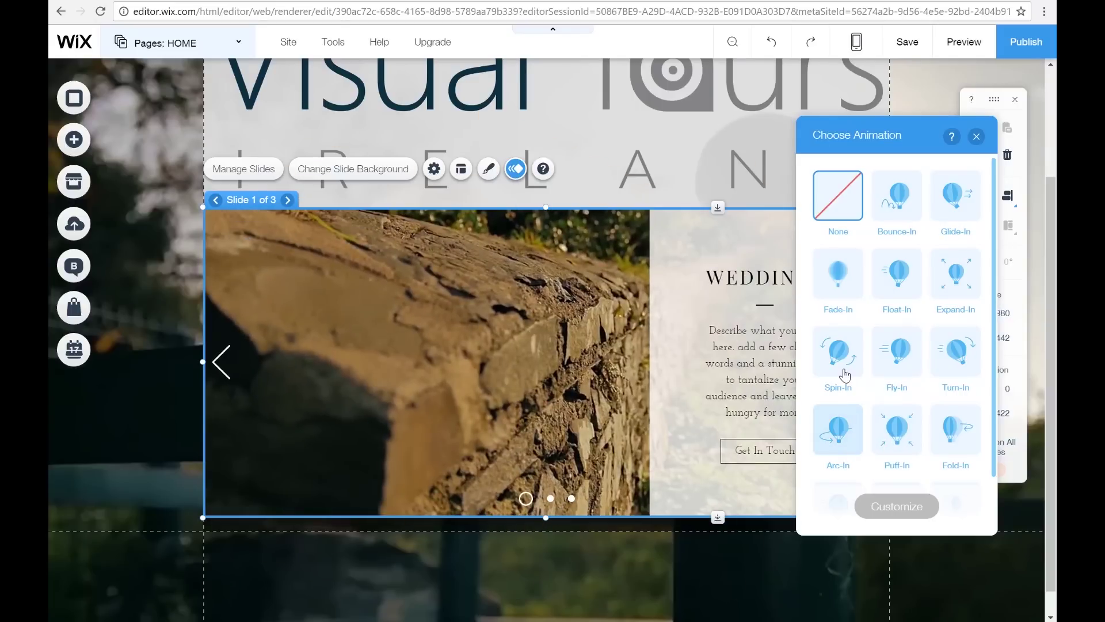
click(844, 375)
click(913, 370)
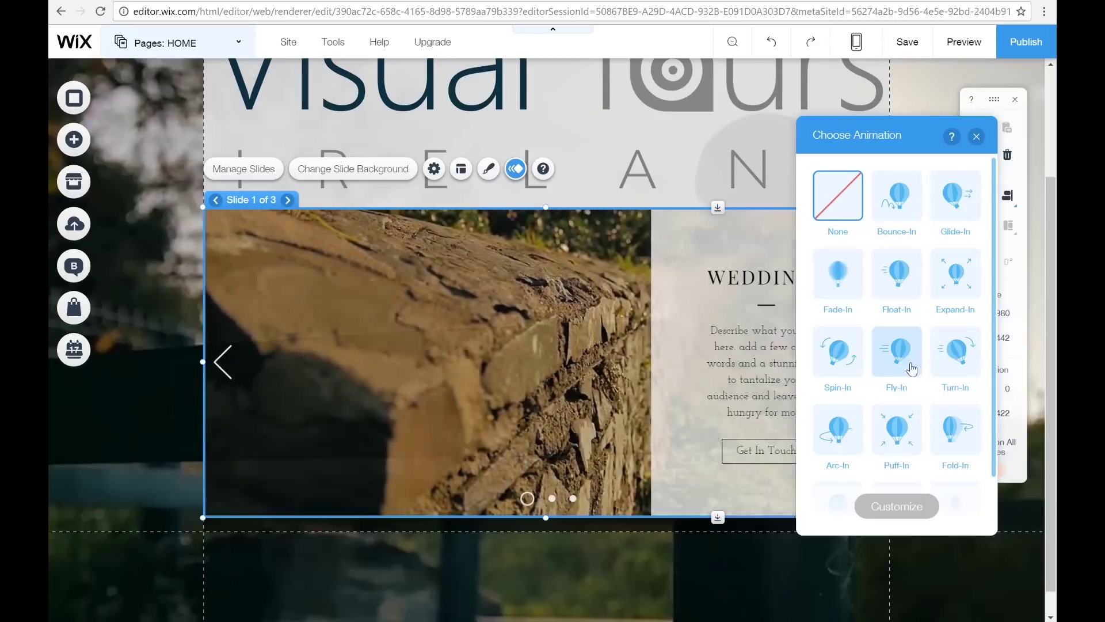
click(896, 191)
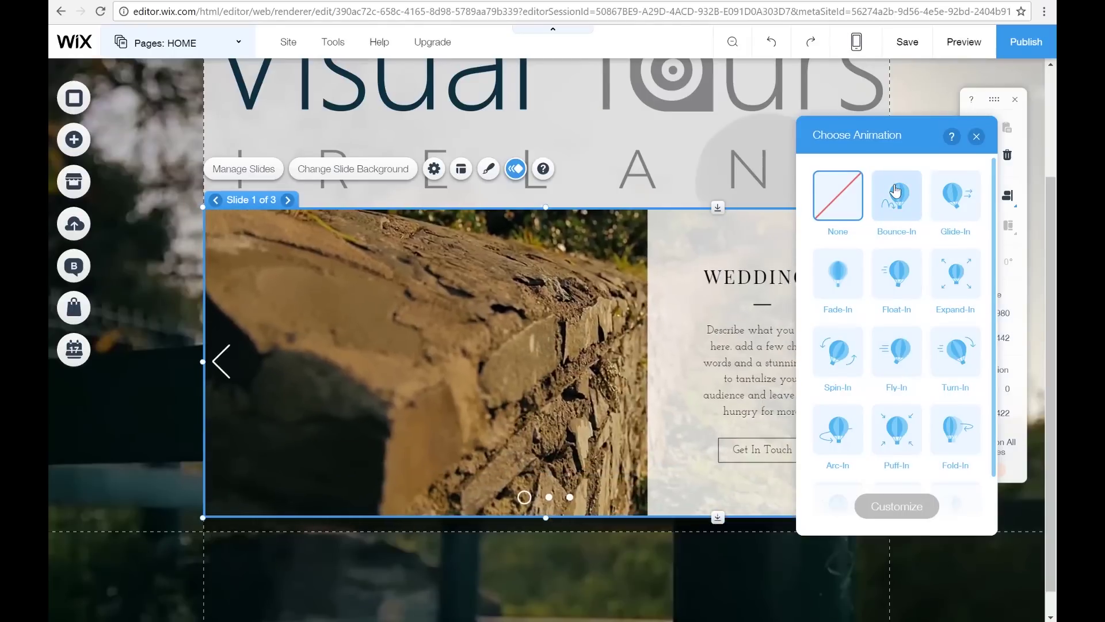
click(977, 136)
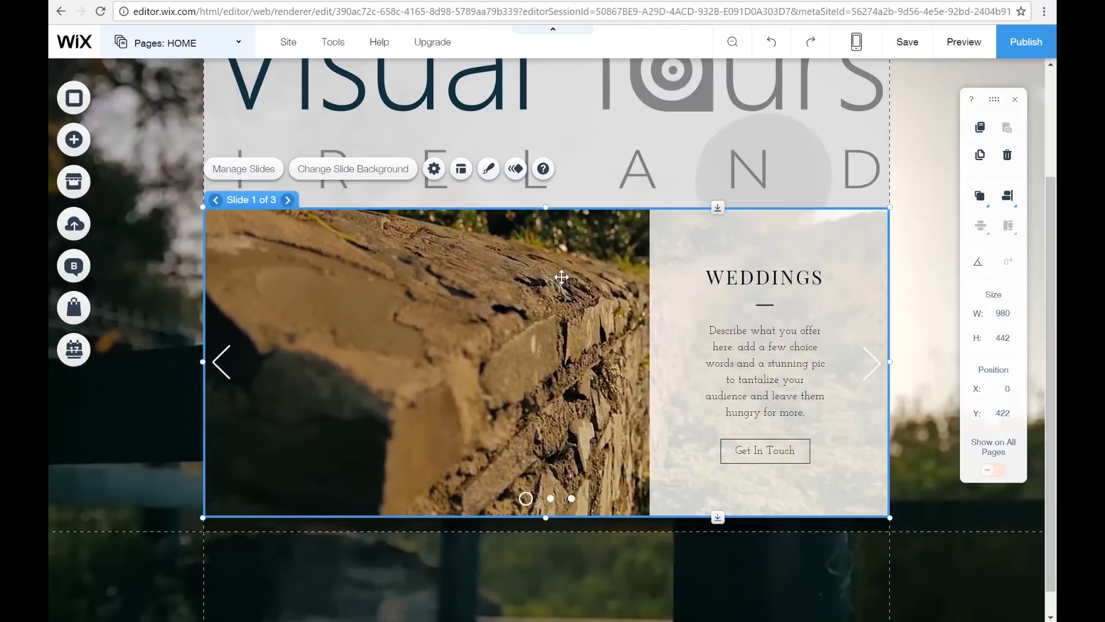
Set the slideshow's animation to None and close the animation choices.
click(516, 168)
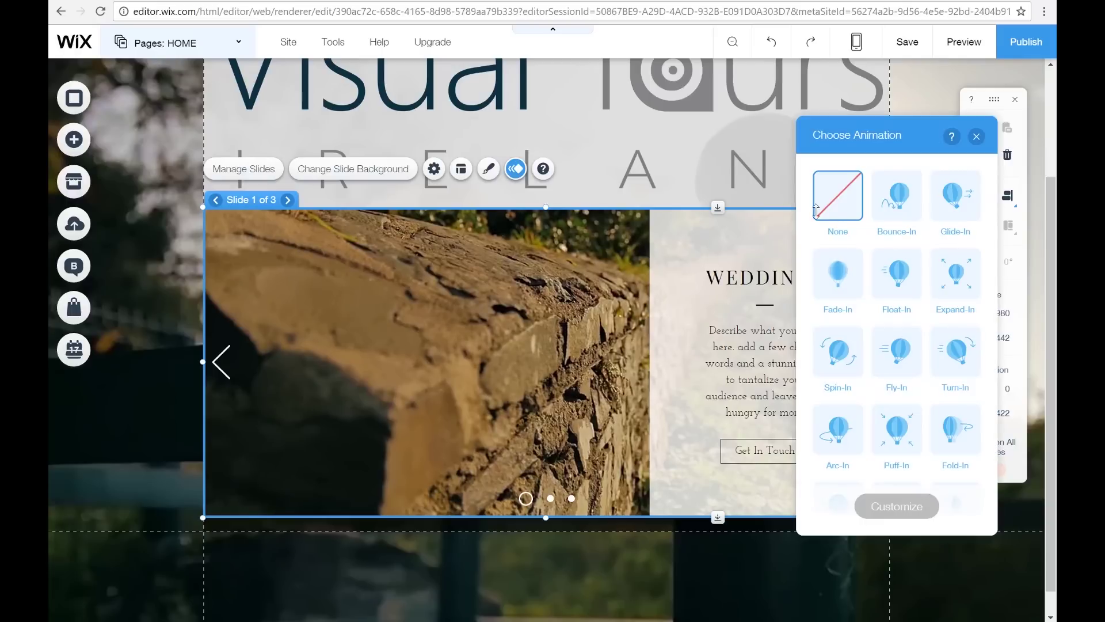
click(830, 208)
click(976, 136)
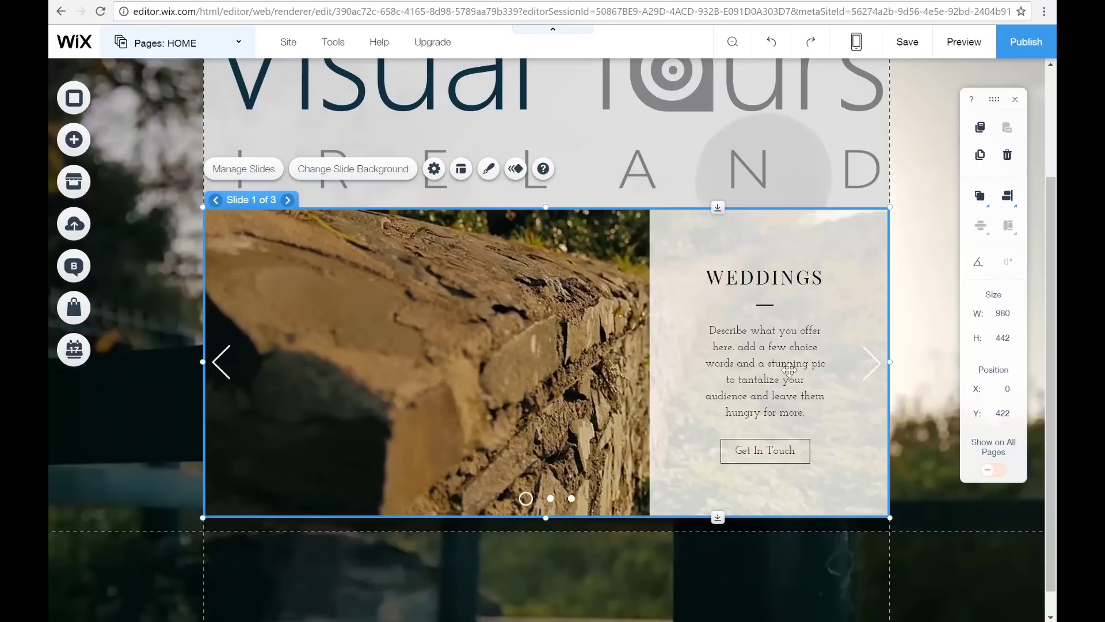
Replace the first slide's WEDDINGS title with "Awesome Places" and select the description text below it.
click(763, 277)
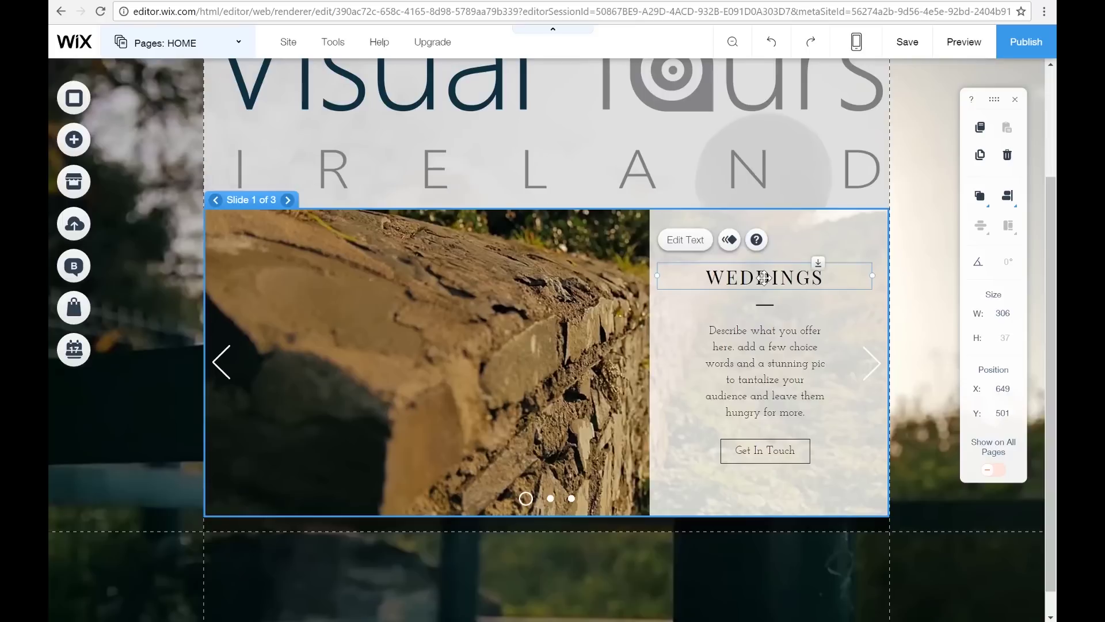
double_click(763, 278)
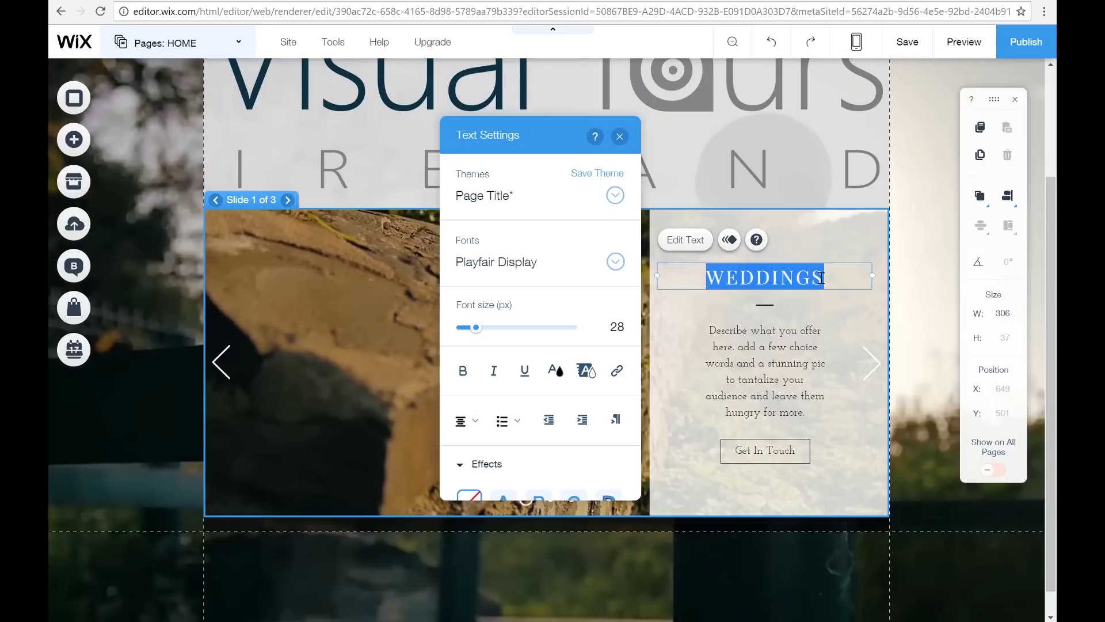
text(T)
key(BackSpace)
text(A)
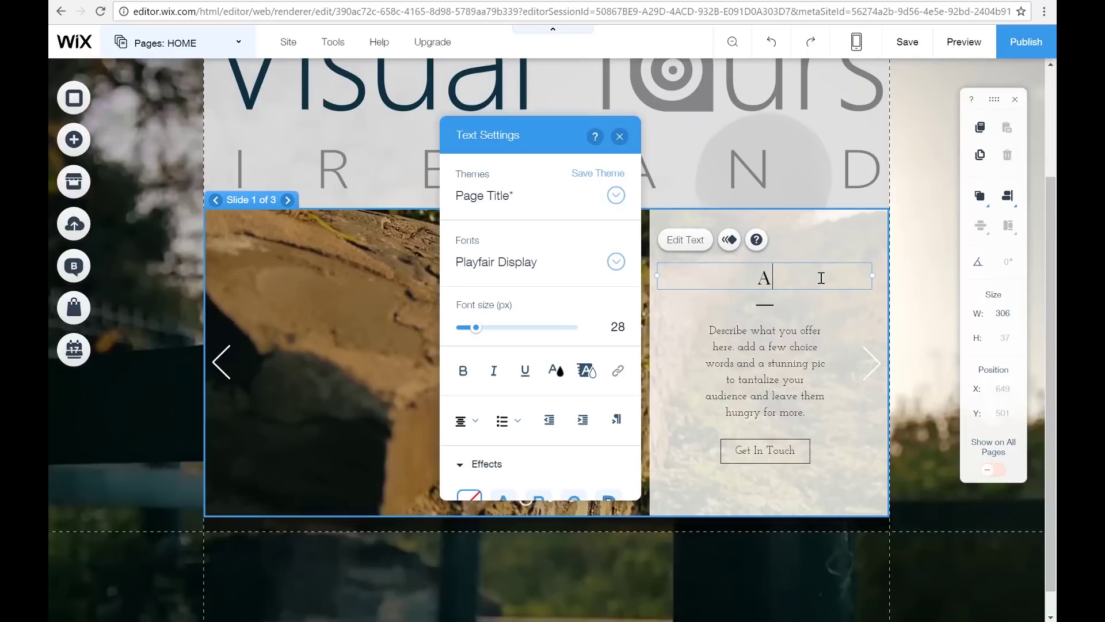
text(wesom)
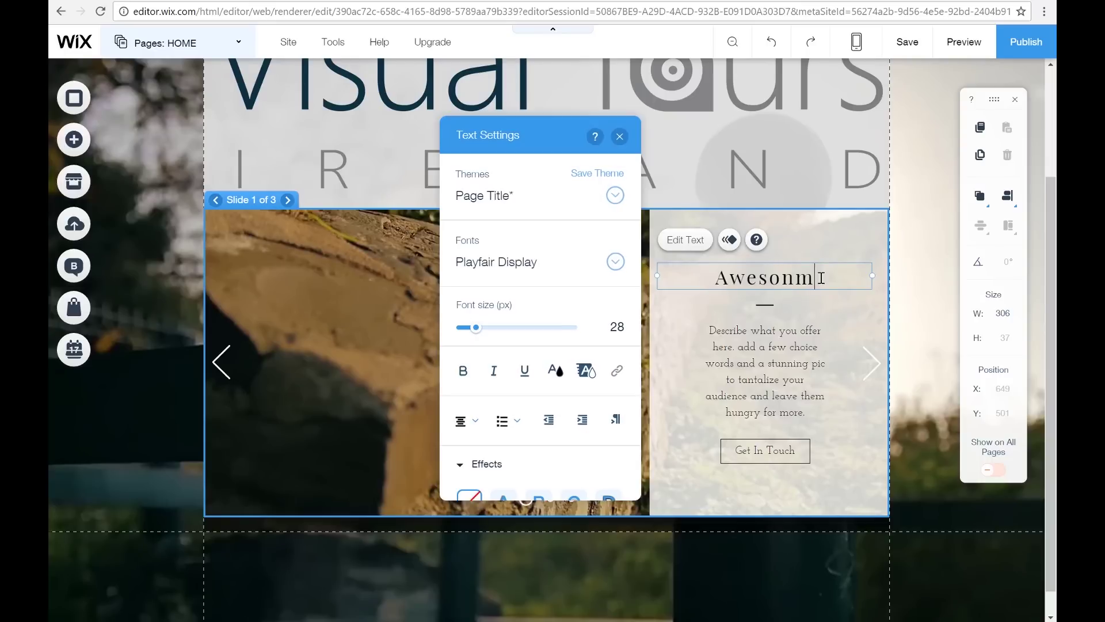
text(e!)
key(BackSpace)
key(BackSpace)
key(BackSpace)
text(n)
key(BackSpace)
key(BackSpace)
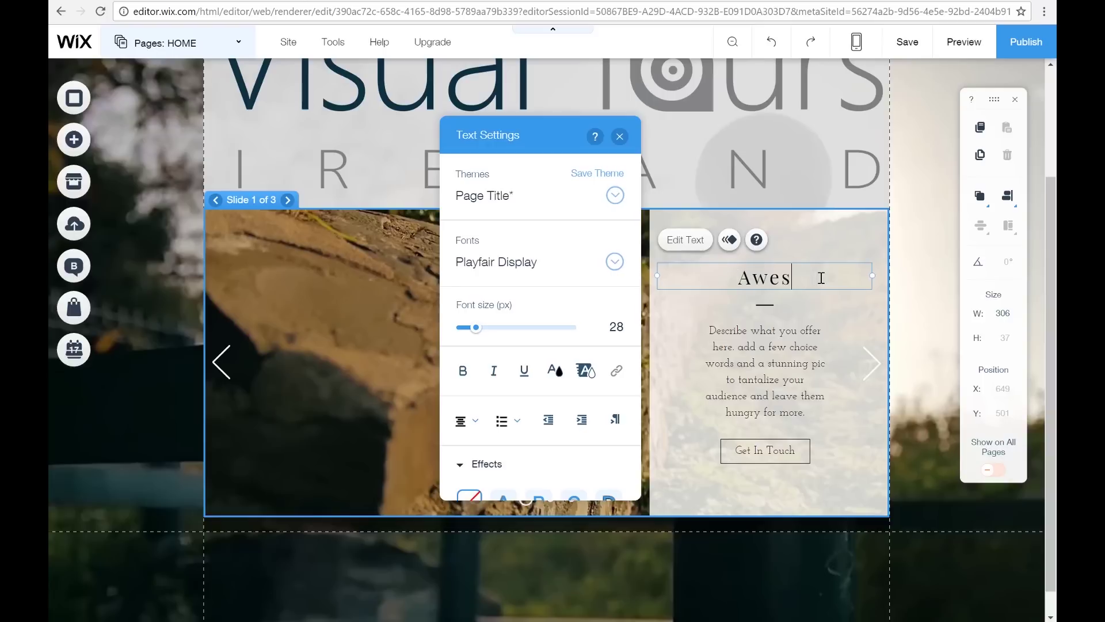
text(o)
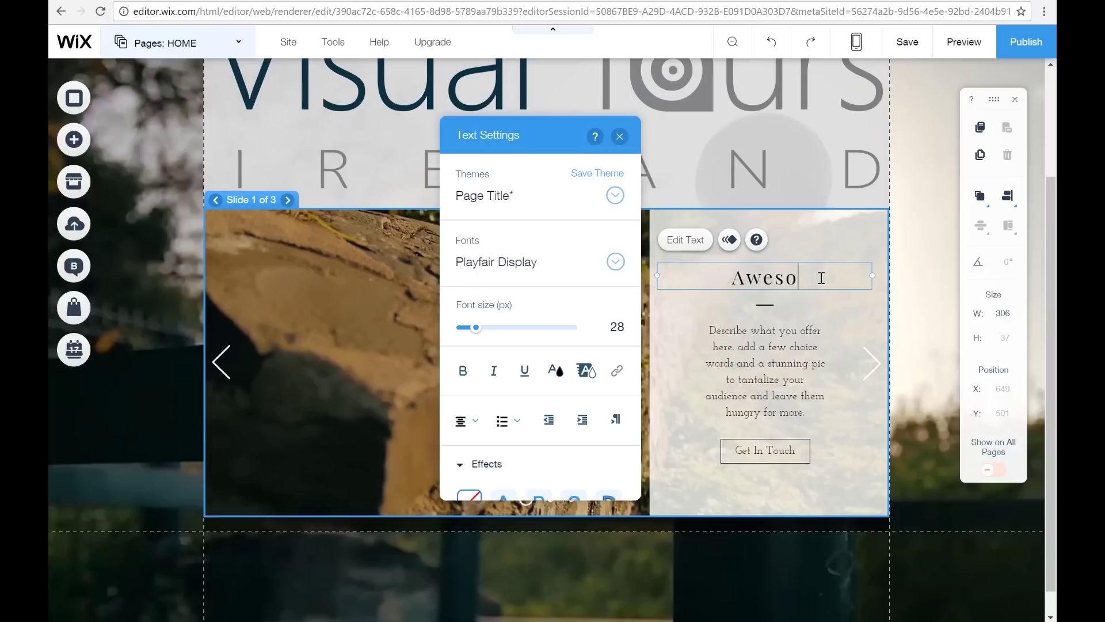
text(me Spots)
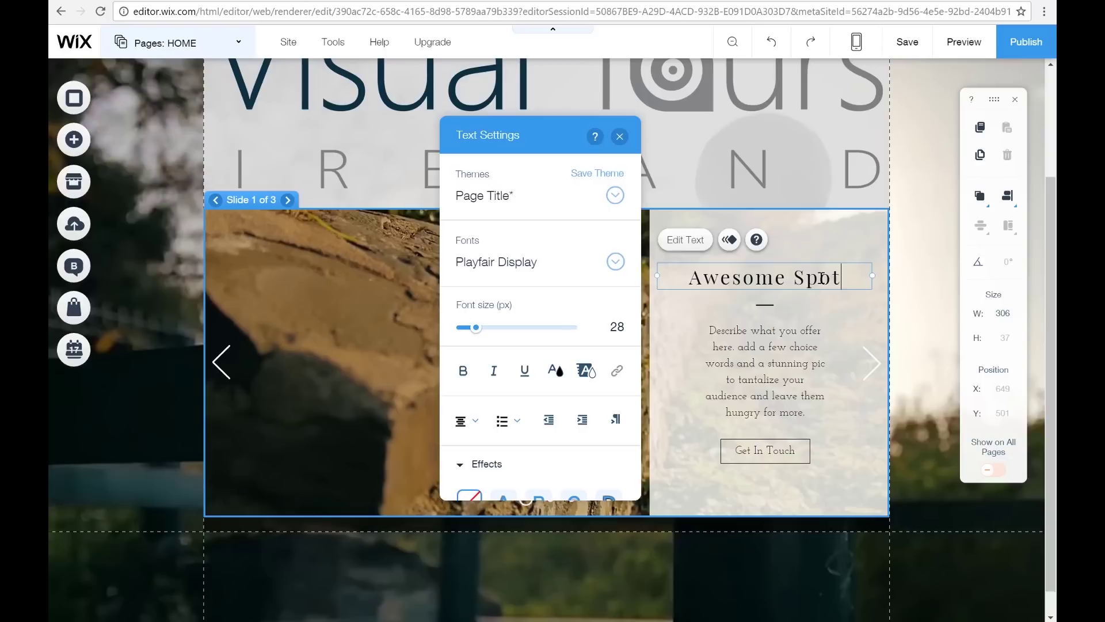
key(BackSpace)
key(BackSpace)
key(BackSpace)
key(BackSpace)
key(BackSpace)
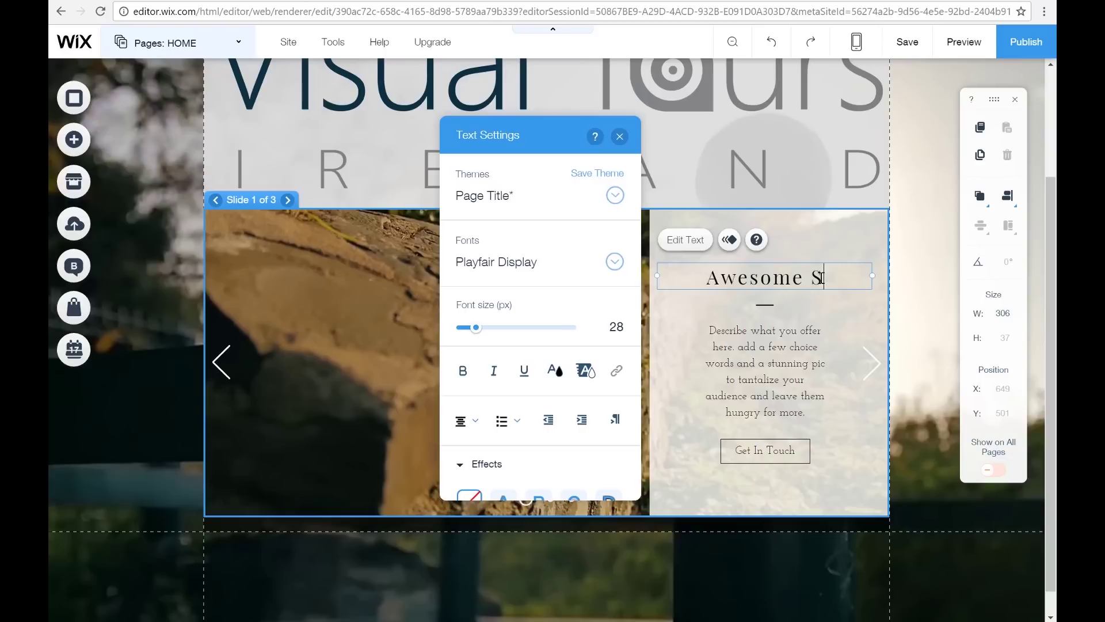
text(Places)
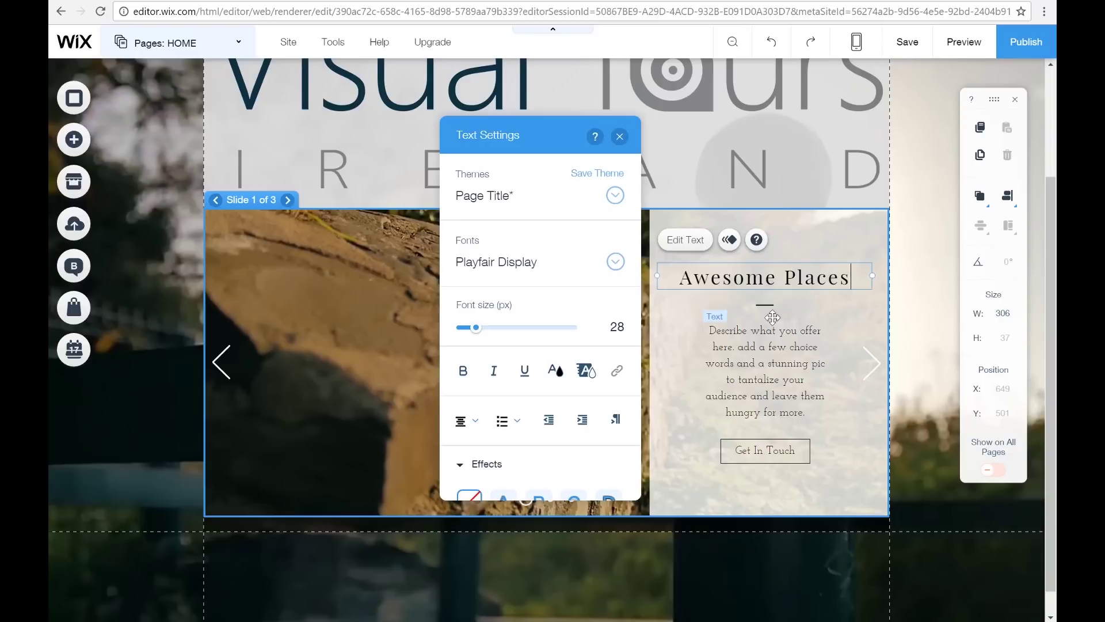
click(773, 345)
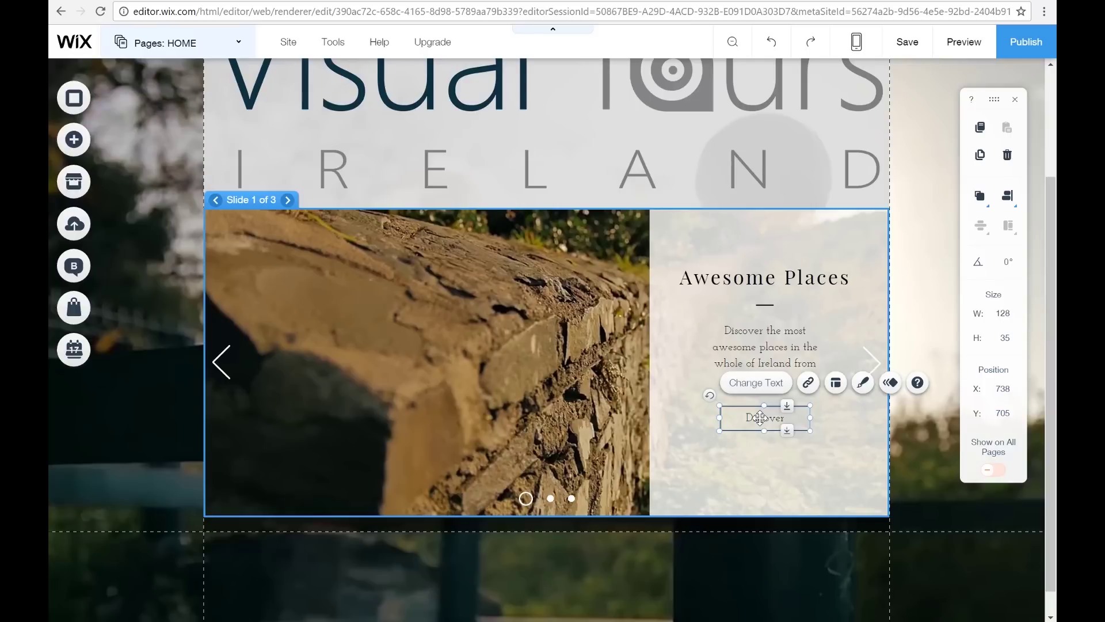
Confirm the Discover button's YouTube web address link opening in a new window, and check the button's text alignment.
double_click(773, 420)
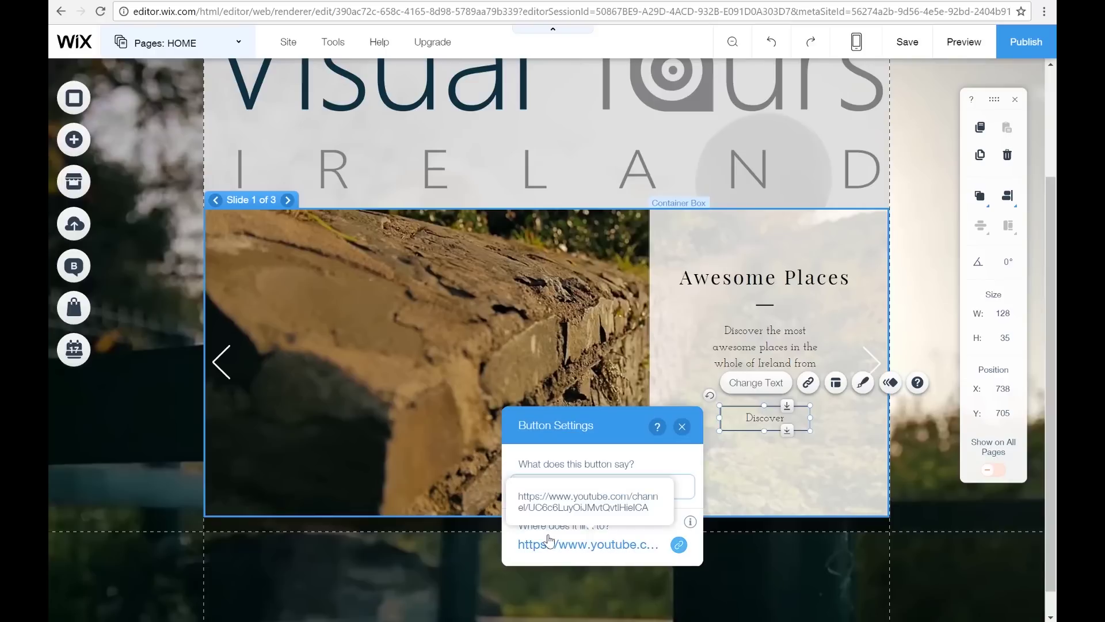
click(678, 544)
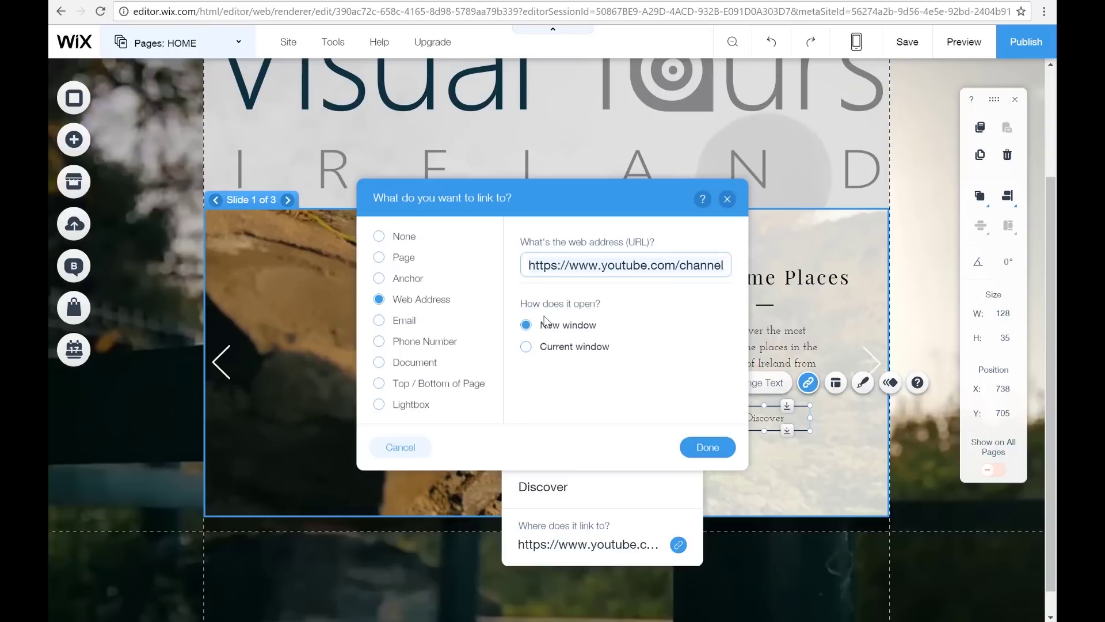
click(706, 449)
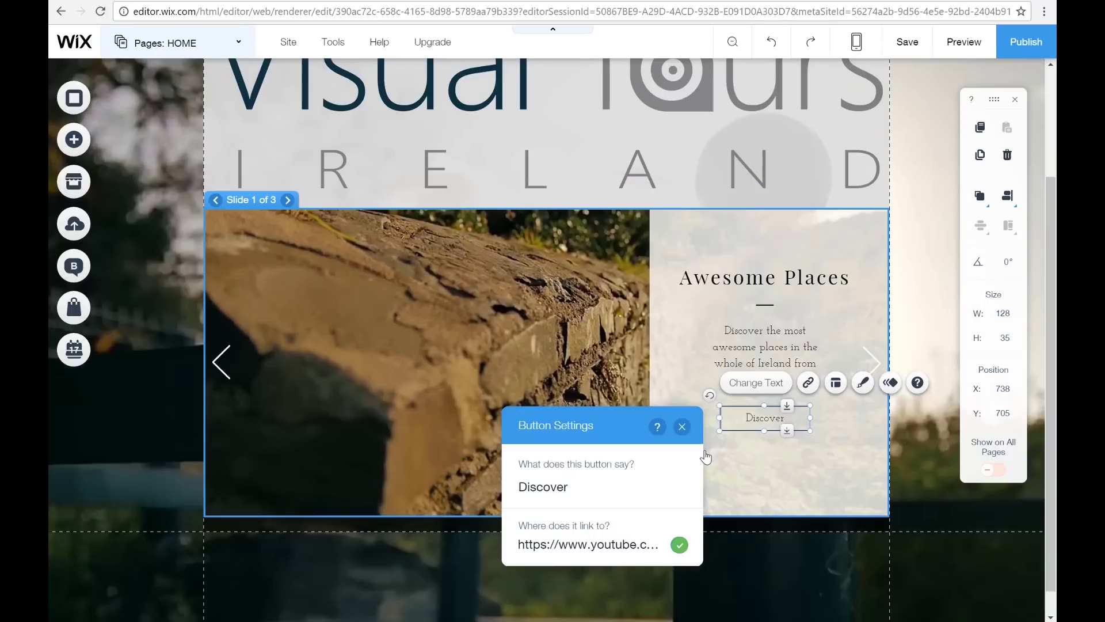
click(682, 426)
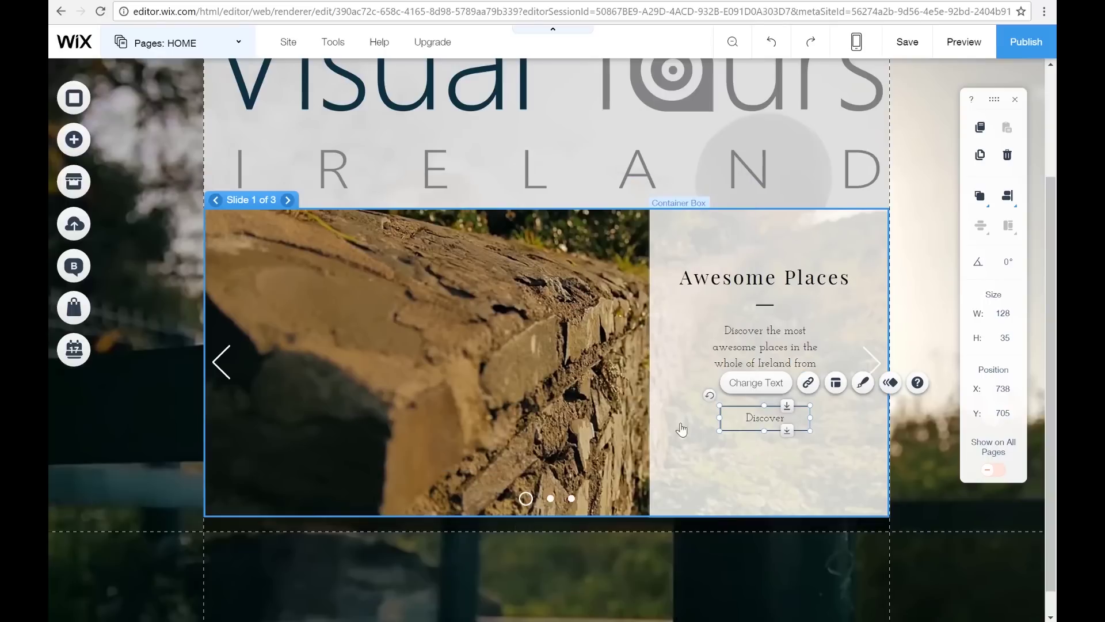
click(842, 387)
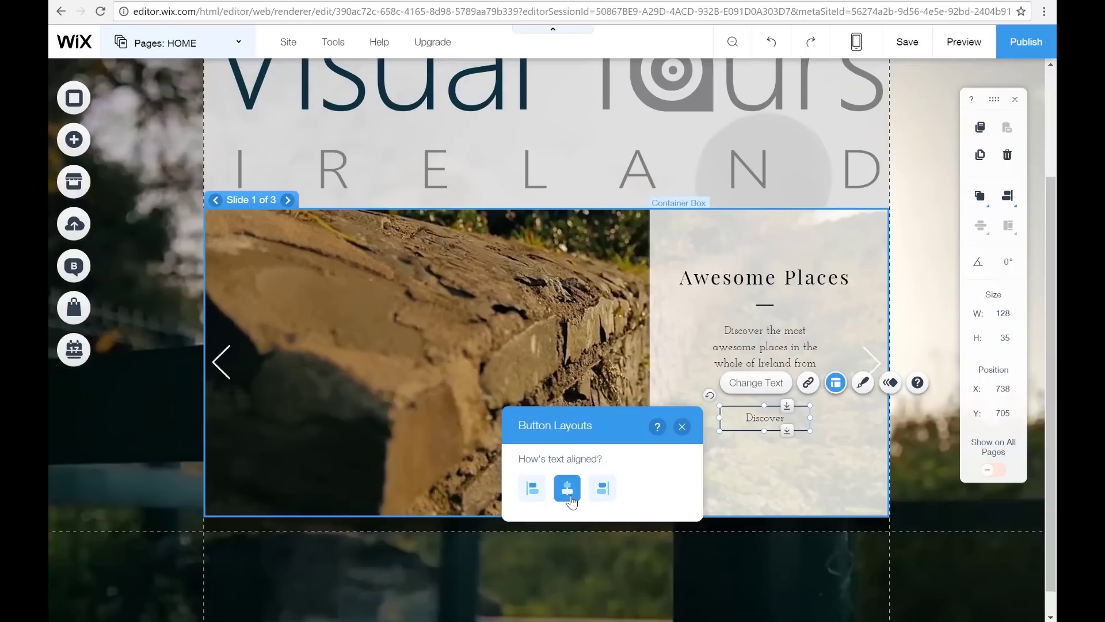
click(683, 427)
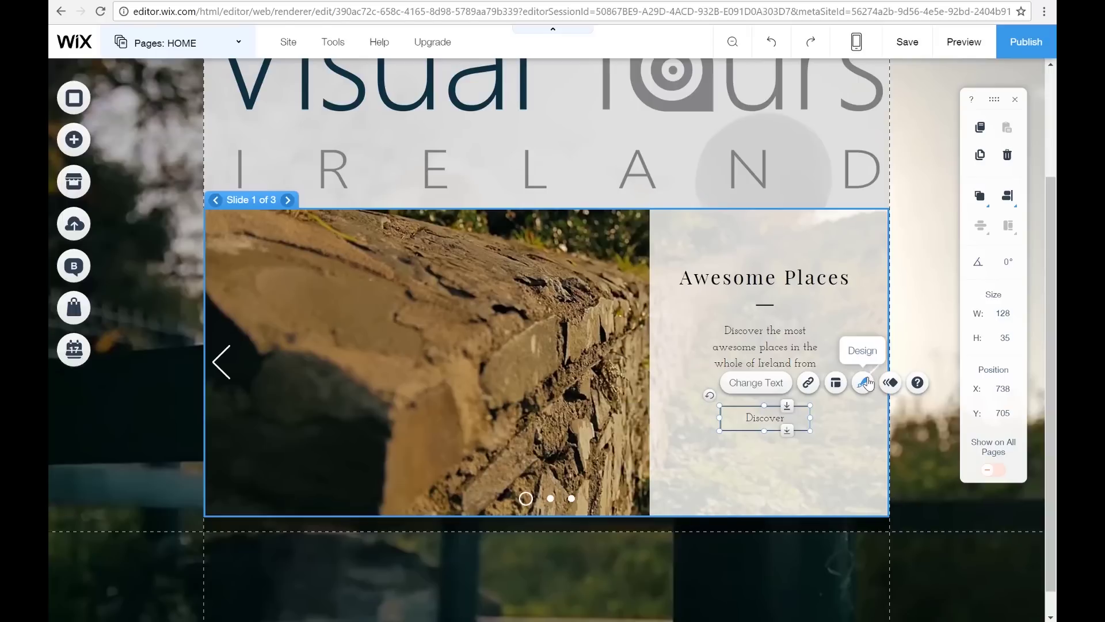
Apply the 3D-style themed design with a dark edge to the Discover button and open its design customisation options.
click(864, 384)
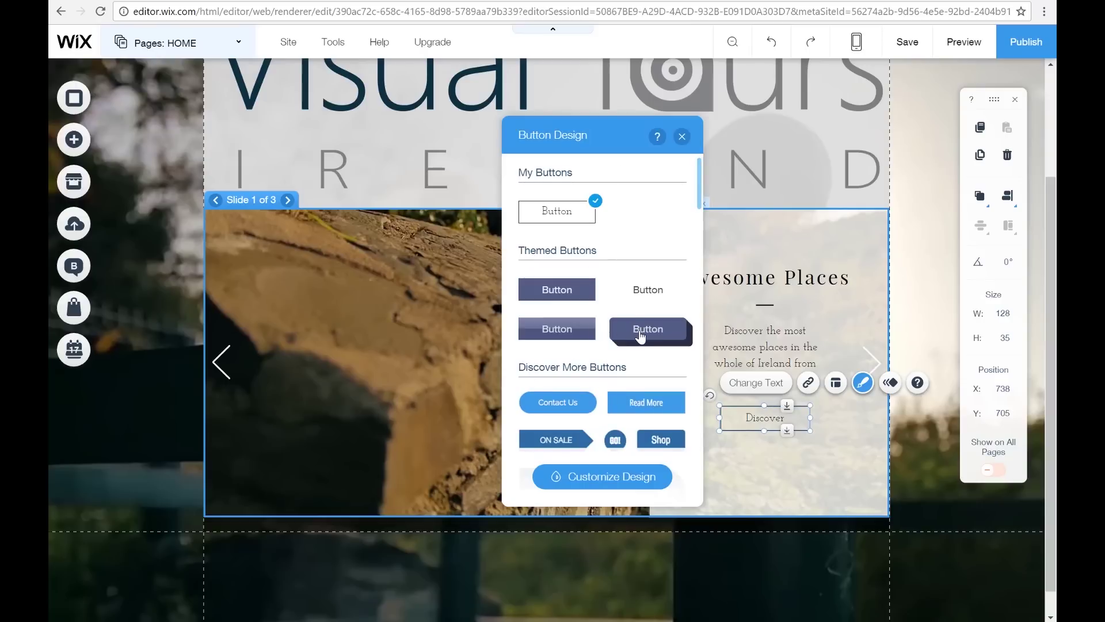
click(640, 337)
click(631, 479)
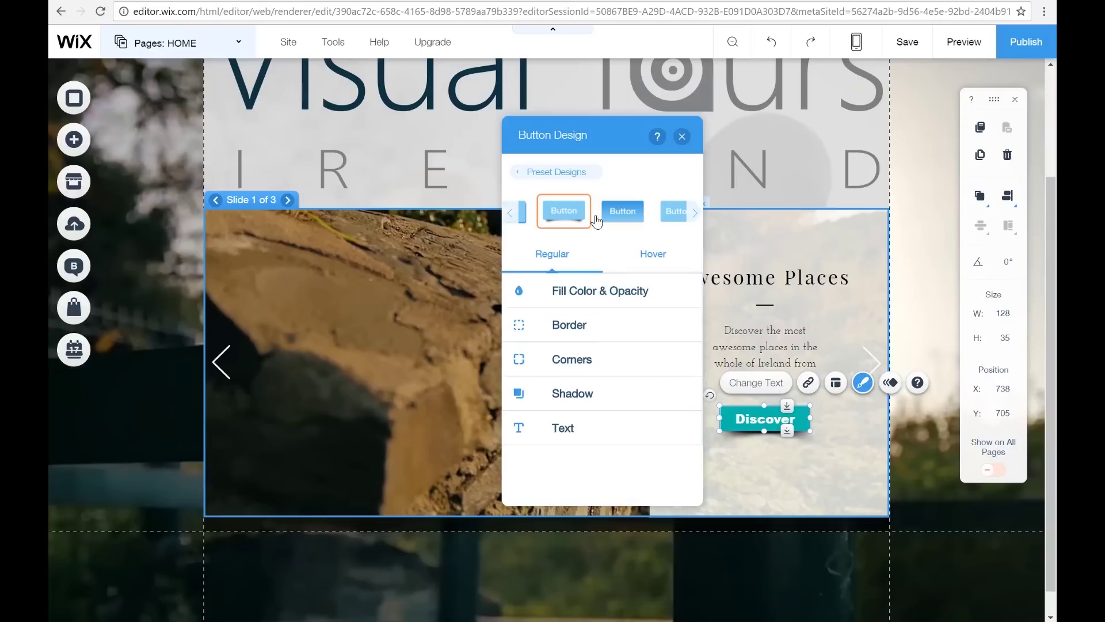
Set the Discover button's fill colour to the dark navy site colour #091230 and close its design options.
click(590, 294)
click(676, 340)
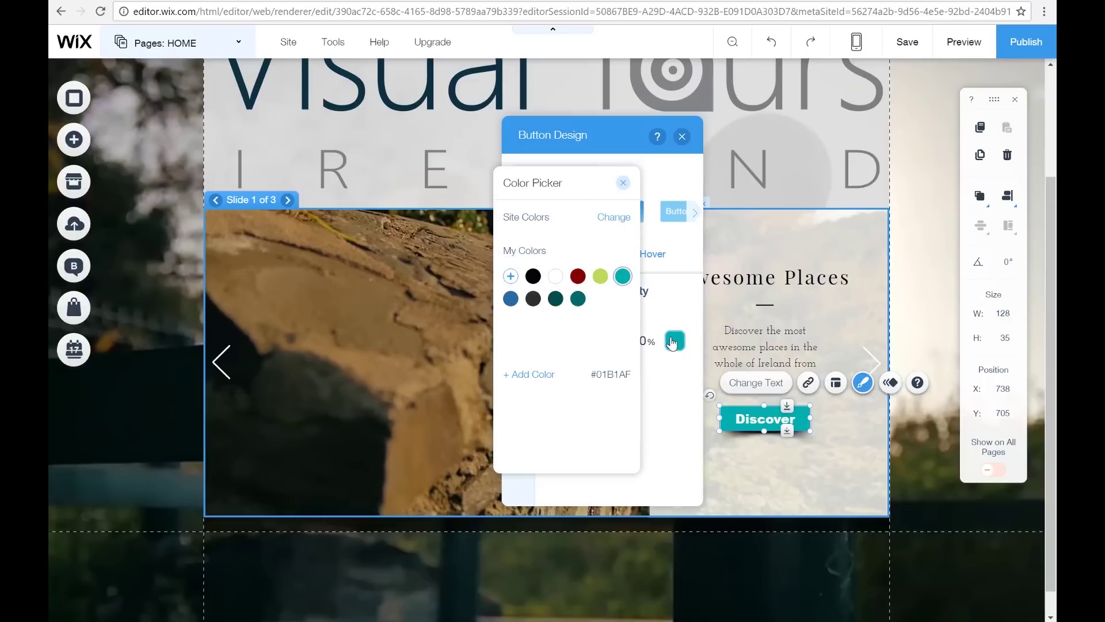
click(568, 278)
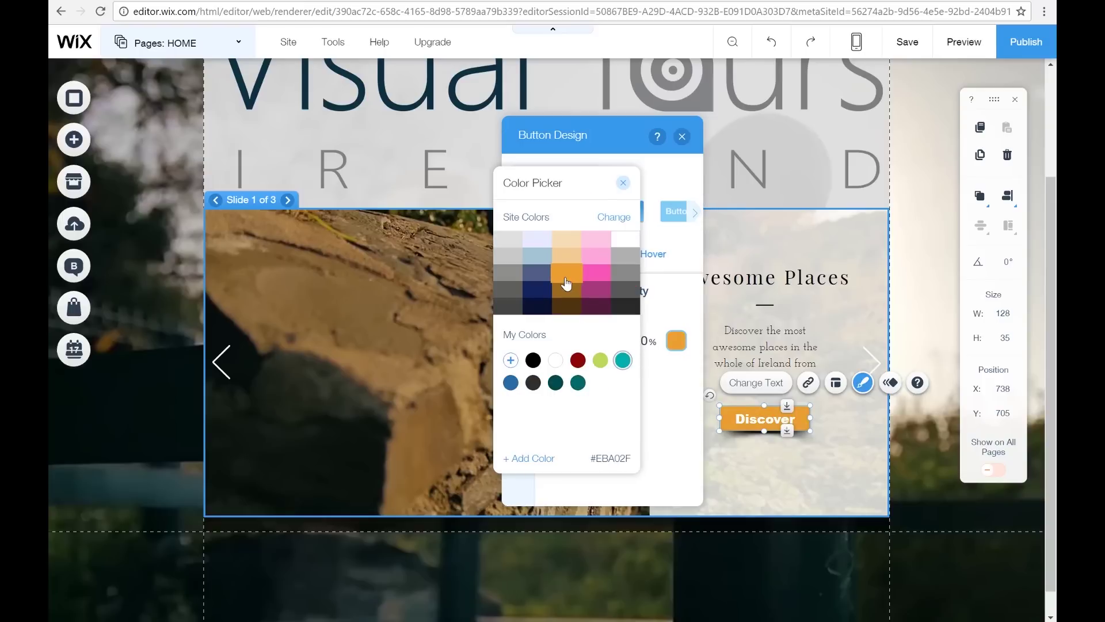
click(566, 258)
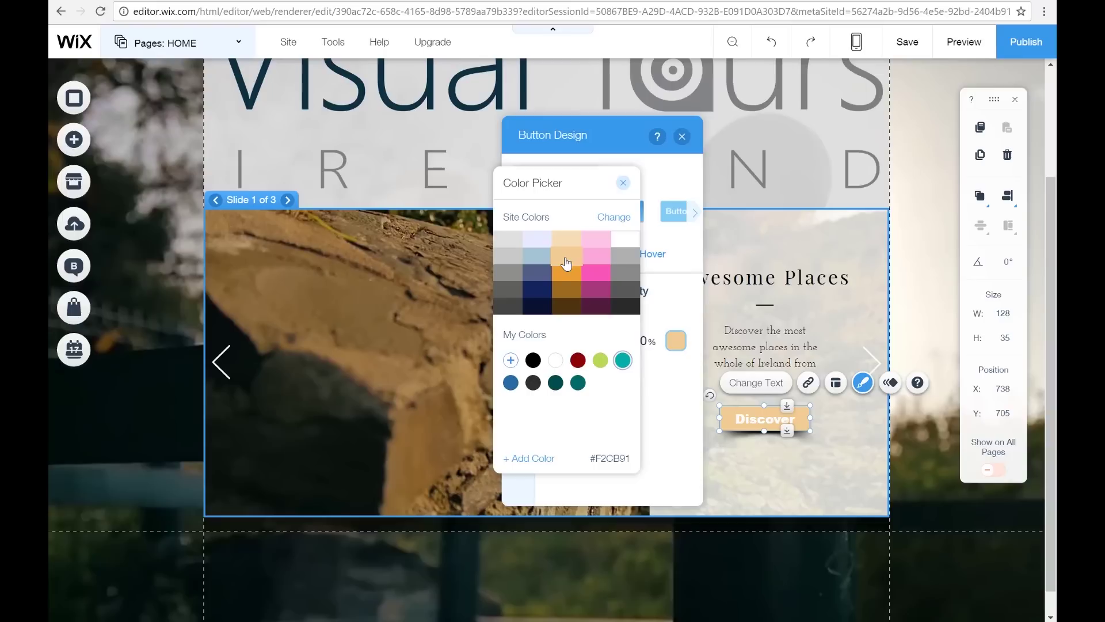
click(538, 294)
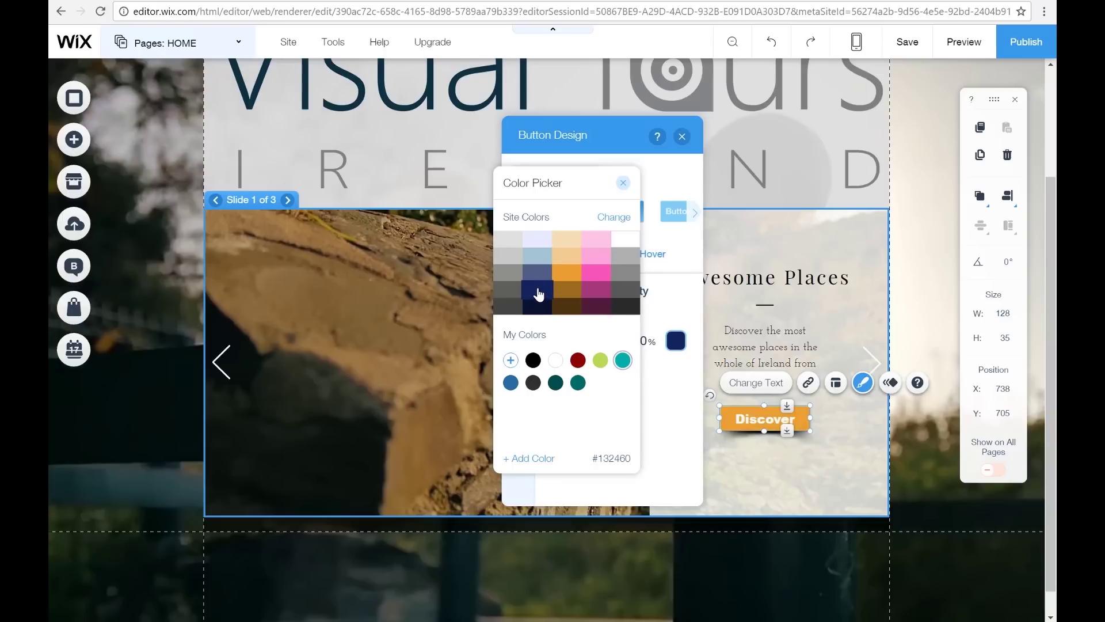
click(538, 311)
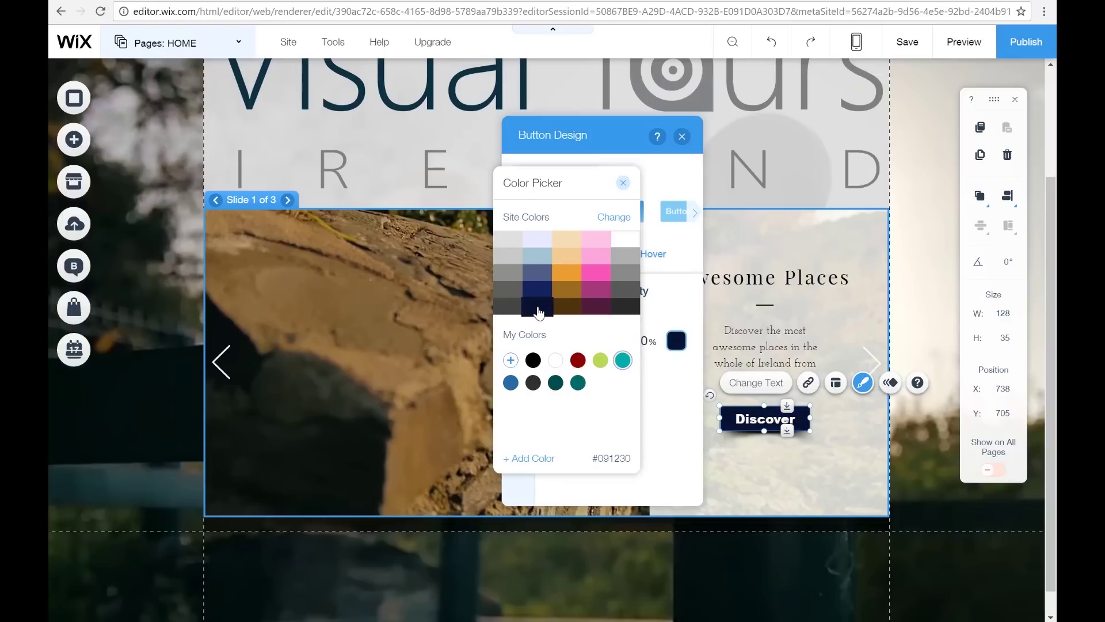
click(538, 311)
click(598, 240)
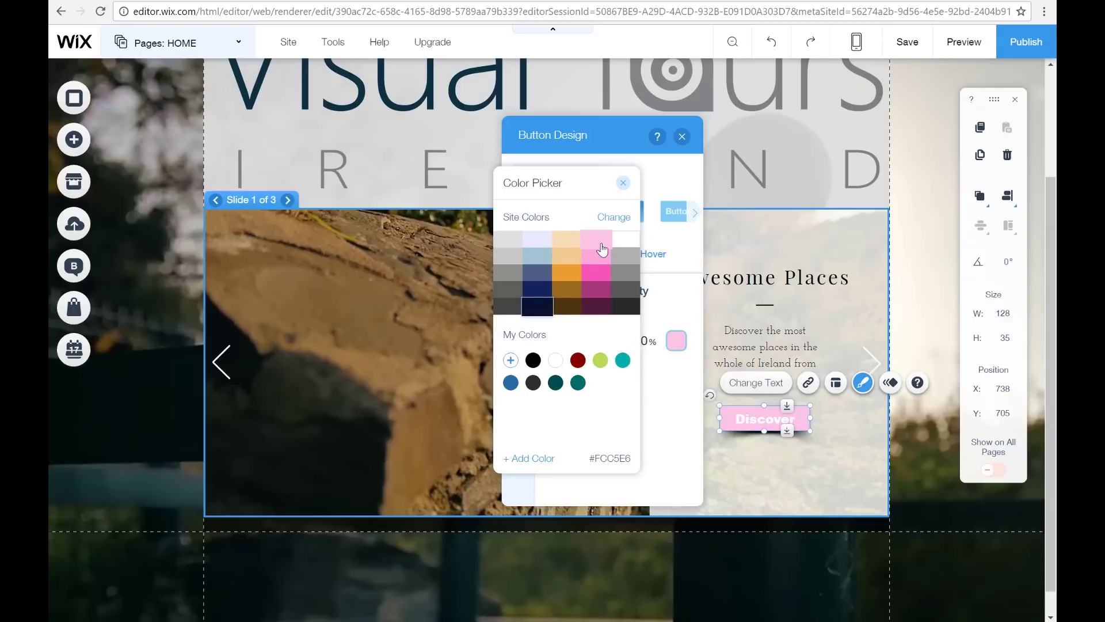
click(623, 183)
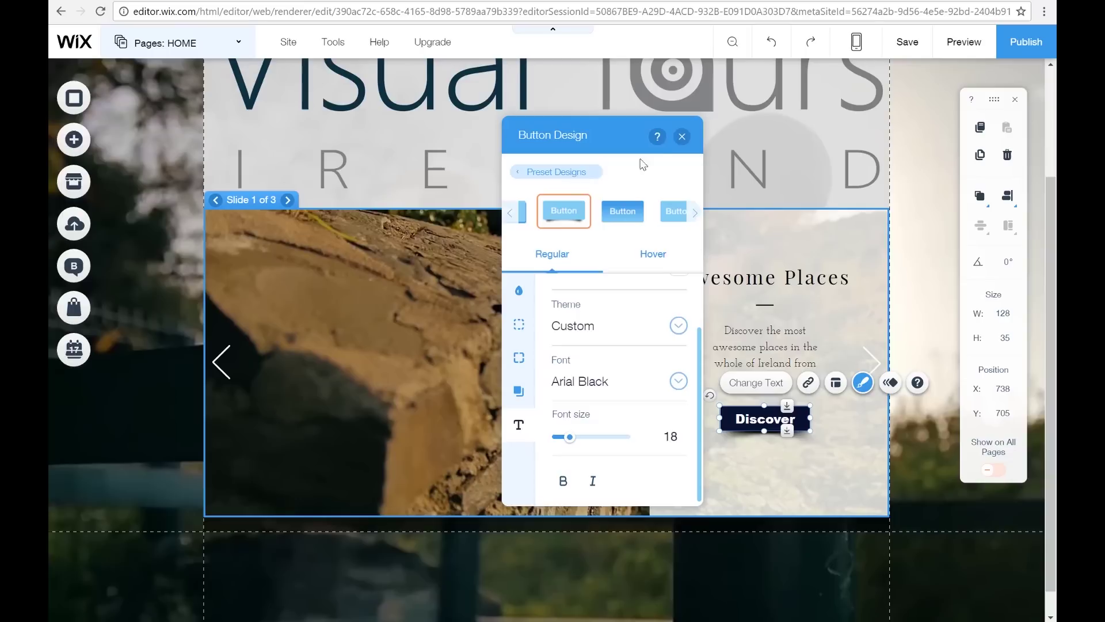
click(682, 138)
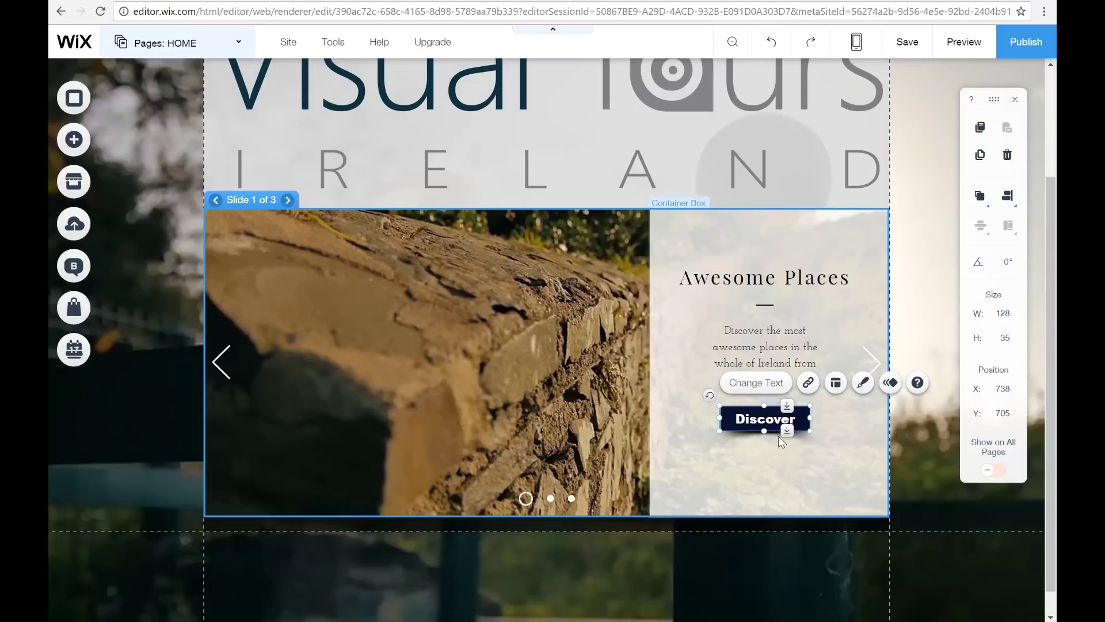
Change the first slide's button text to "Discover Now" and close the button settings.
double_click(774, 419)
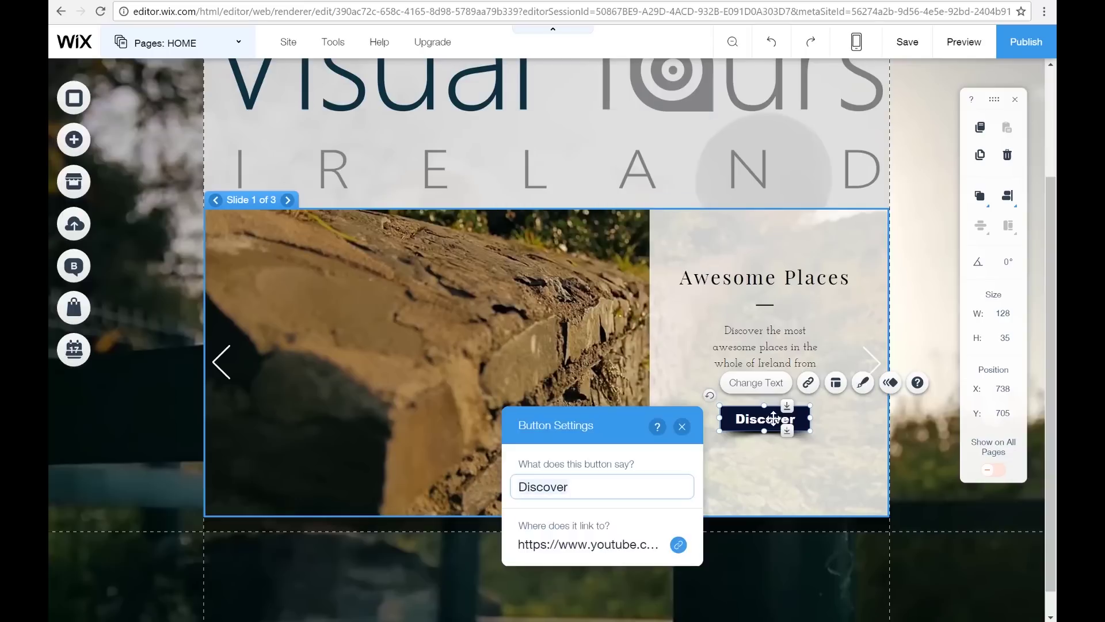
click(590, 481)
text(Now)
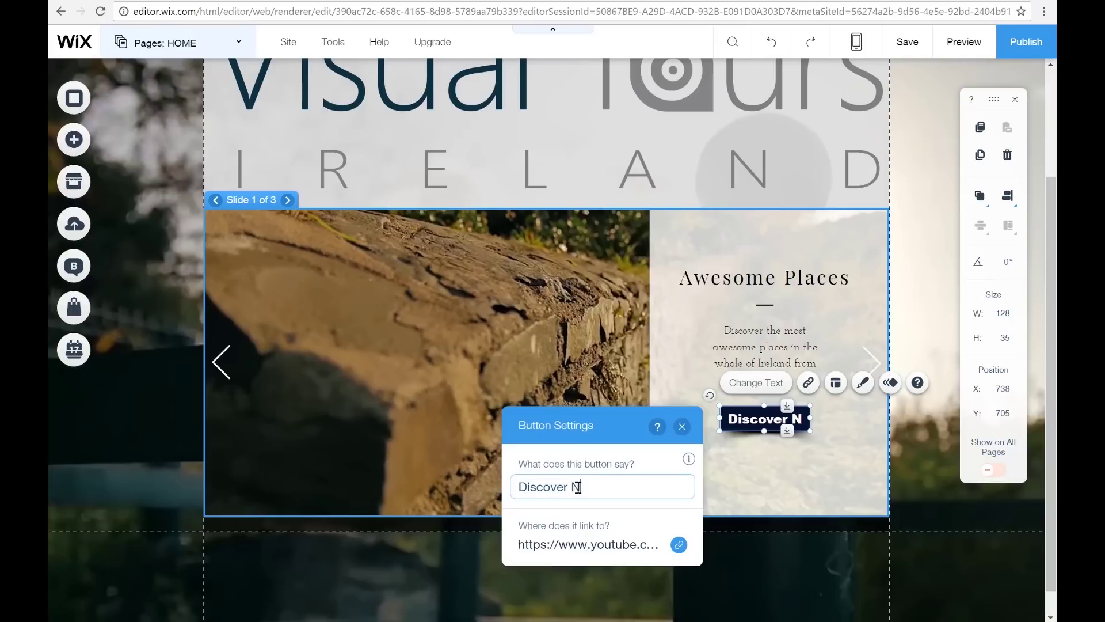
click(683, 426)
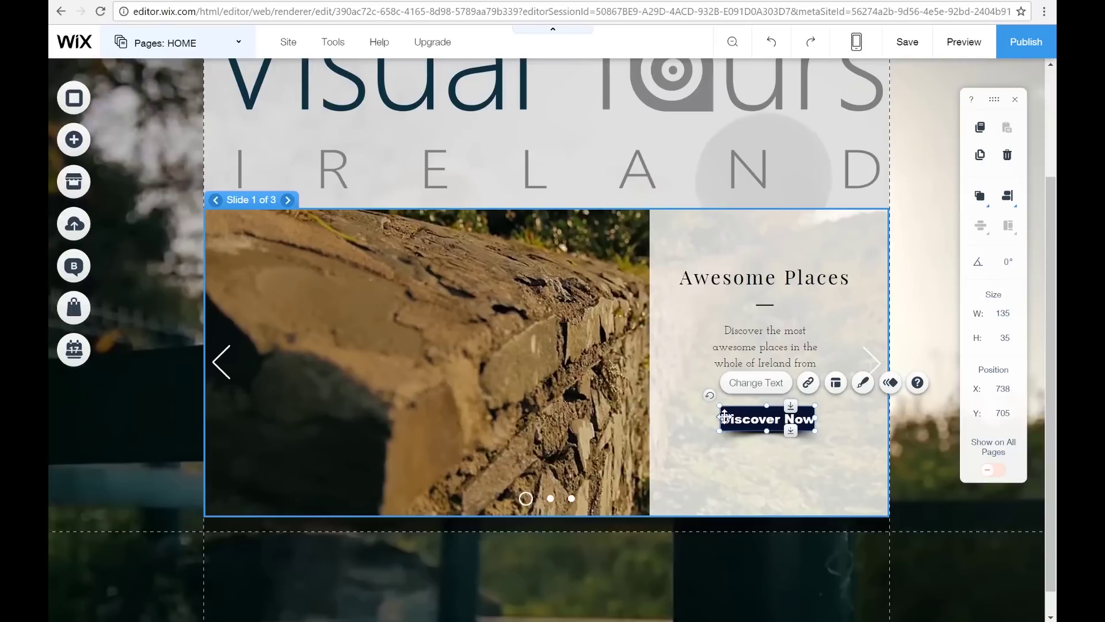
Enlarge the Discover Now button on both sides so its label fits with margins and sits centred under the description.
drag(719, 431, 711, 440)
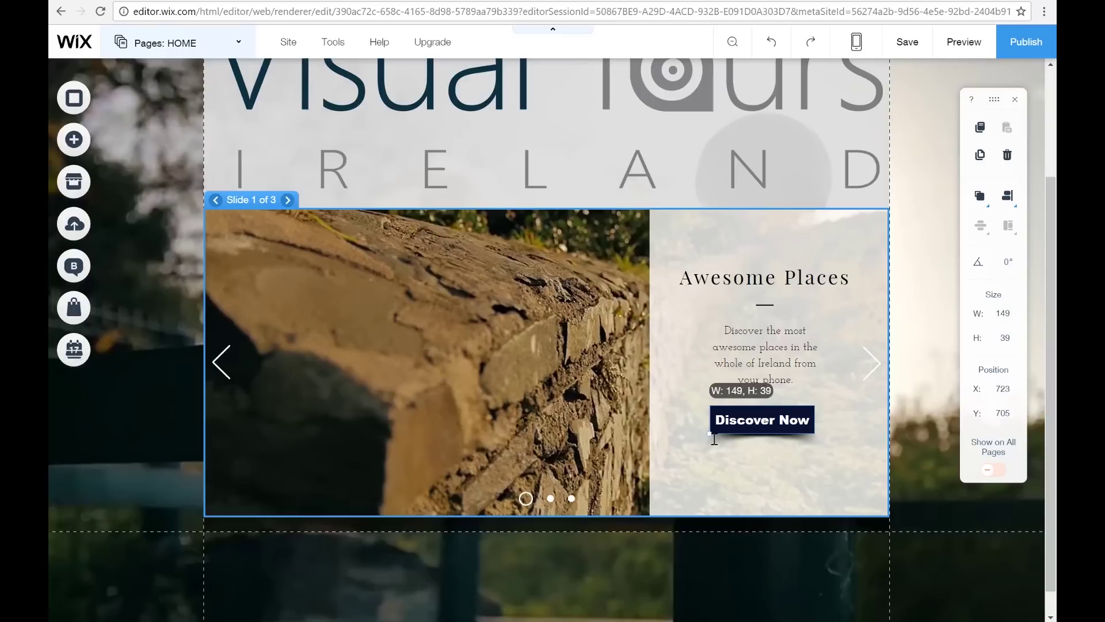
drag(814, 433, 825, 440)
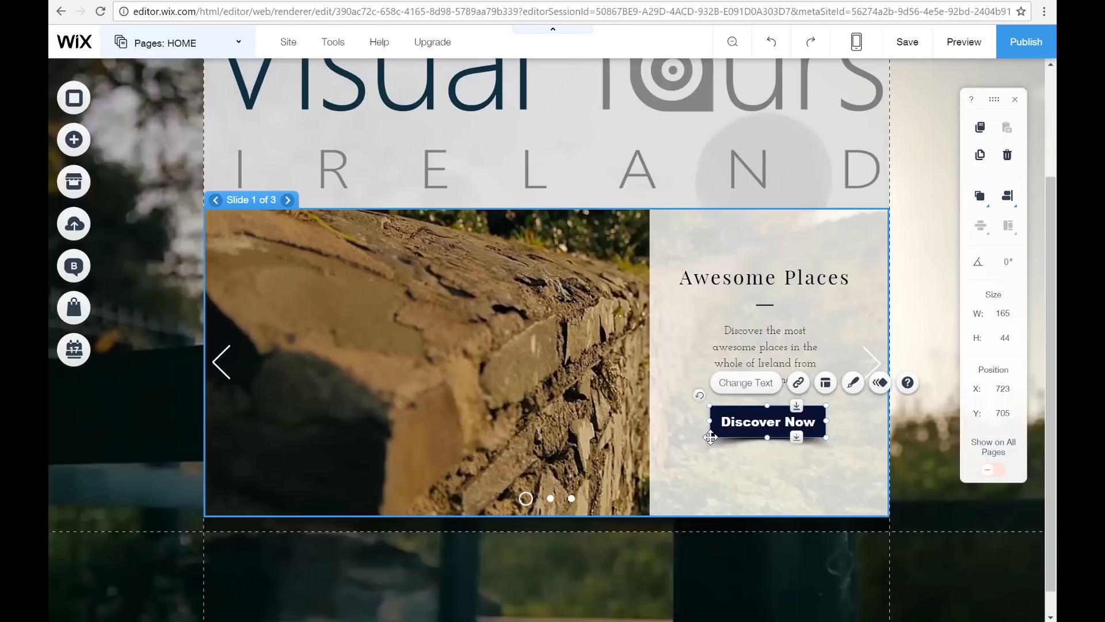
drag(709, 438, 704, 442)
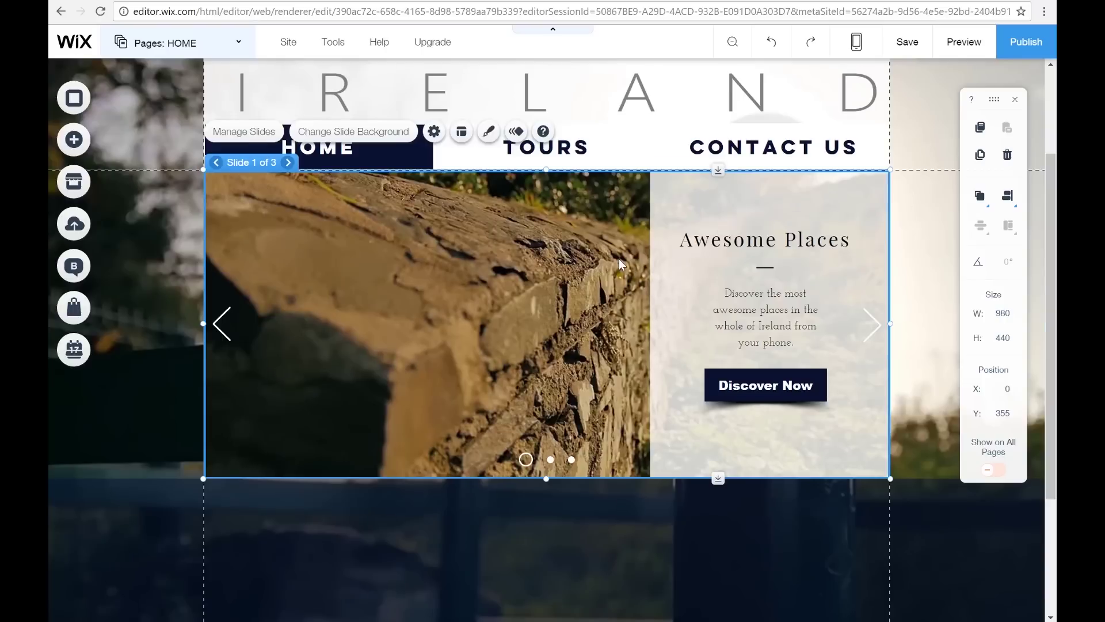
Look at the TOURS page, then return to the HOME page and close the page list.
click(929, 251)
scroll(619, 258, up, 3)
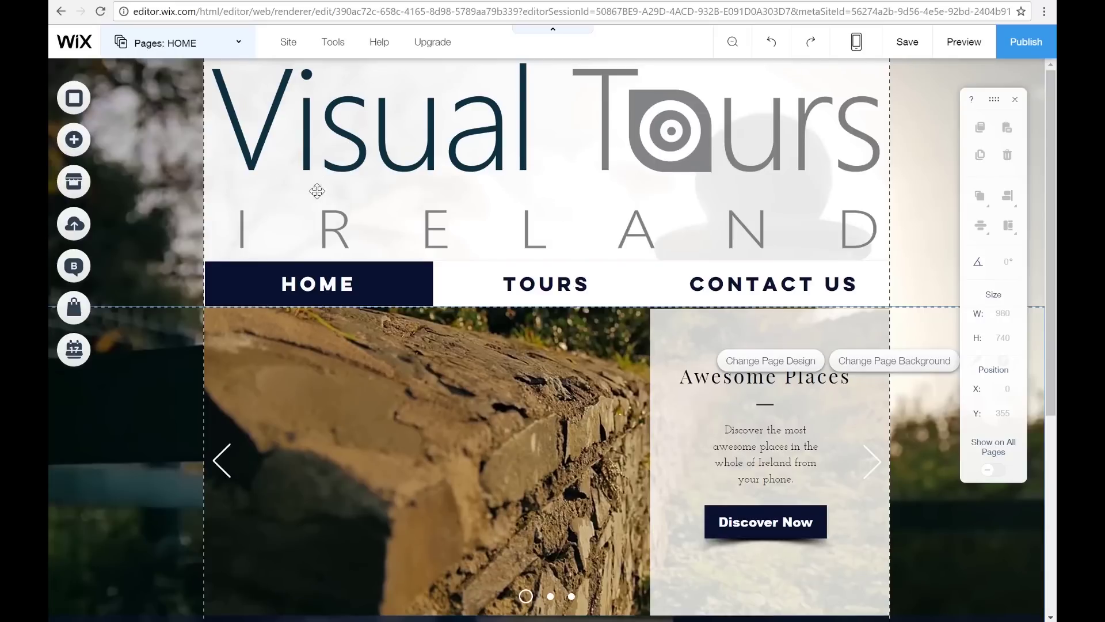
click(195, 57)
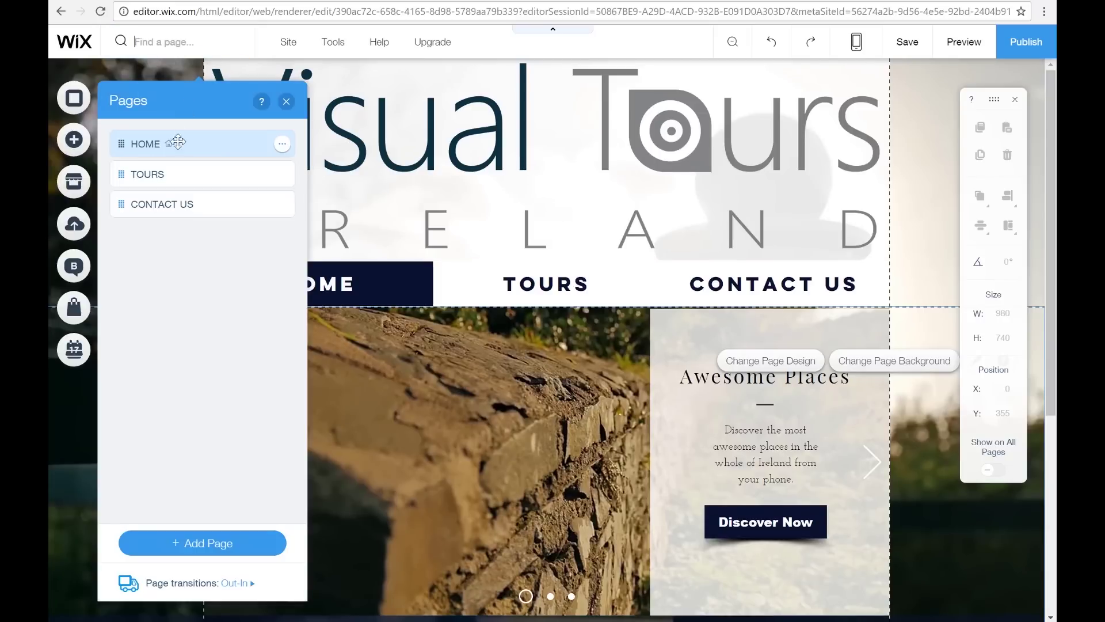
click(172, 176)
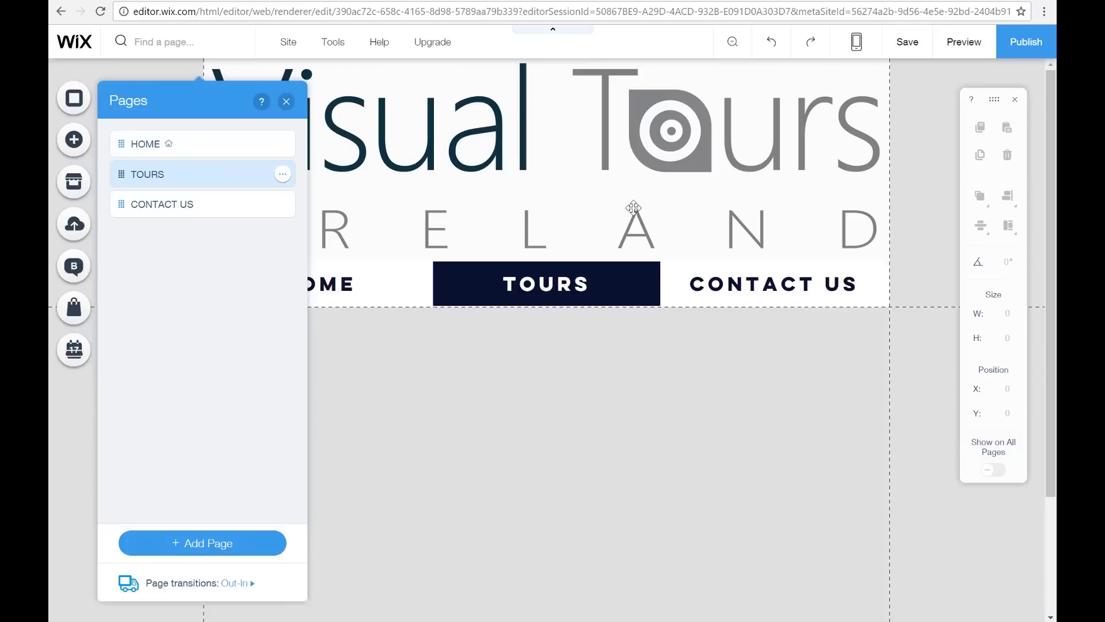
click(251, 150)
click(287, 109)
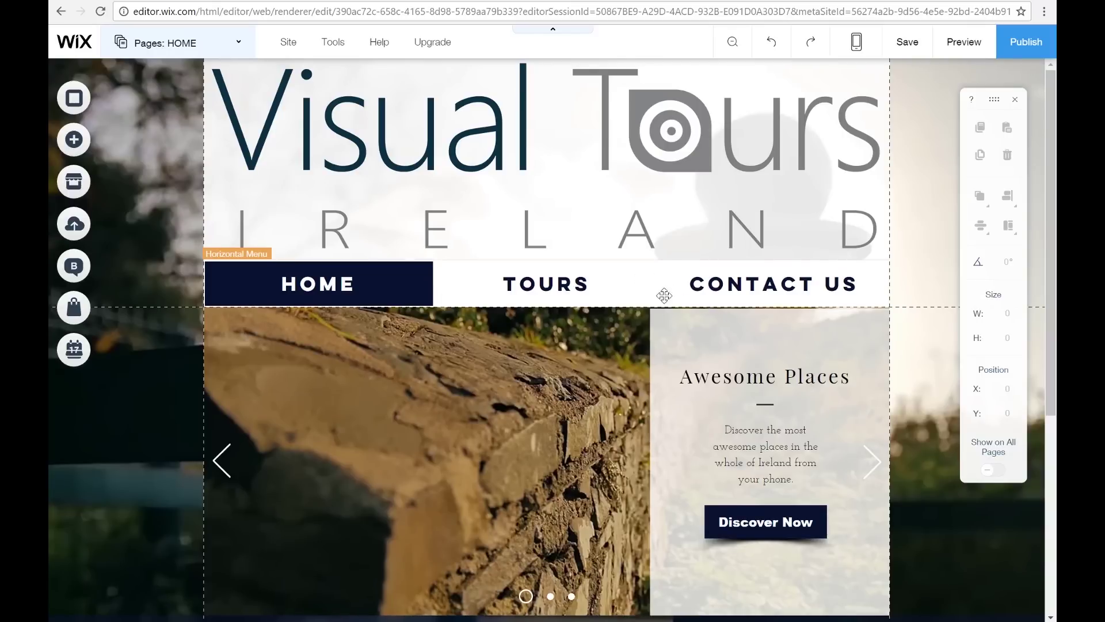
Look over the HOME page's Page Design options and the strip designs available to add.
click(651, 315)
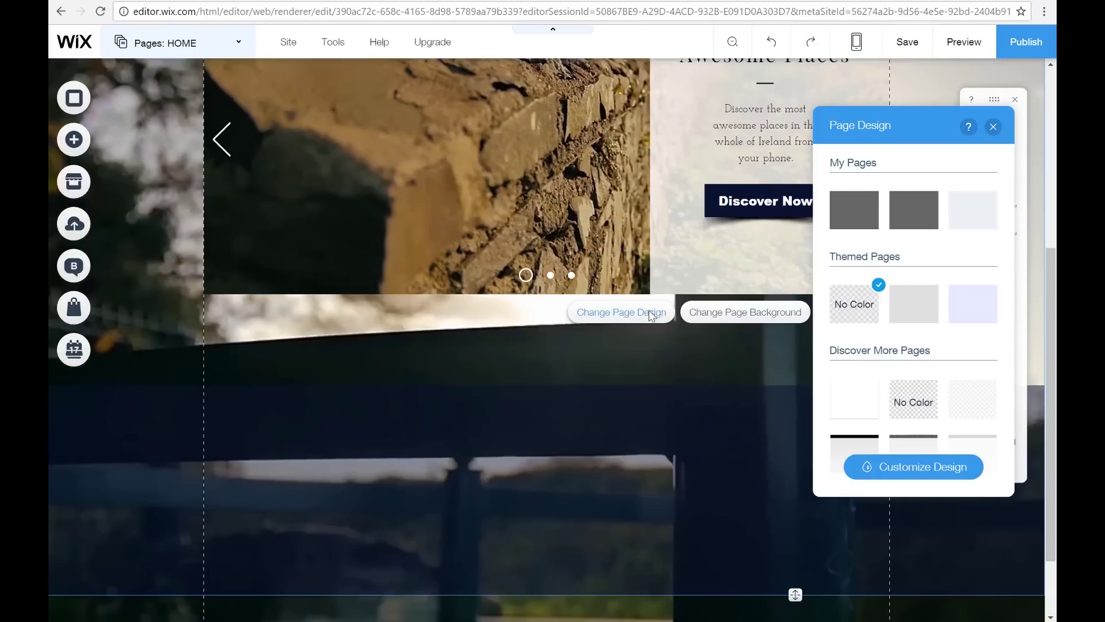
click(651, 316)
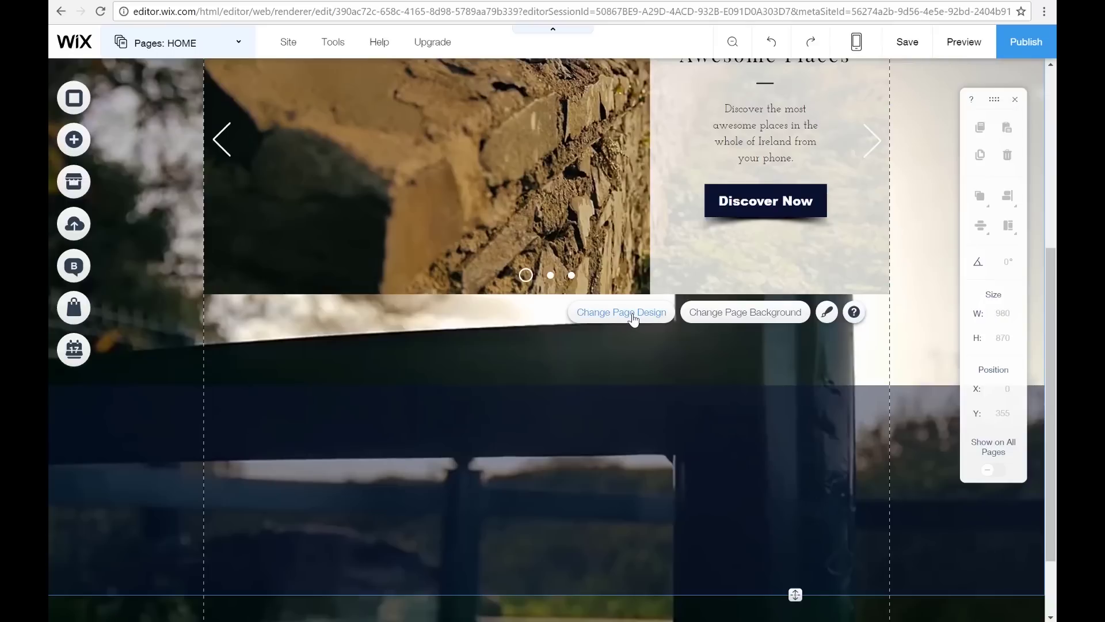
click(650, 318)
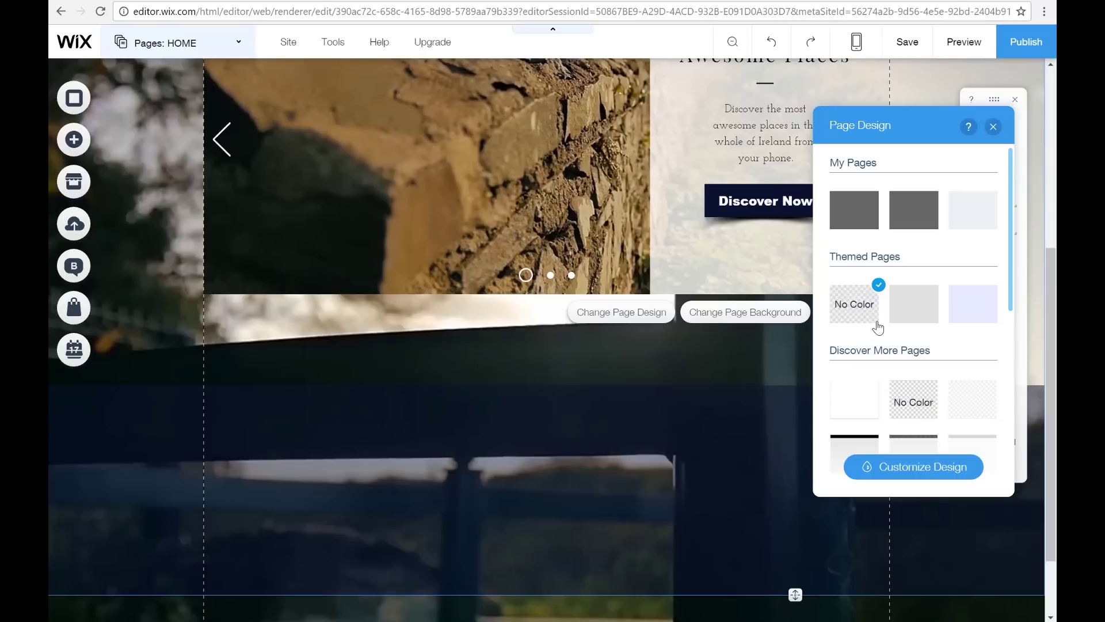
click(992, 129)
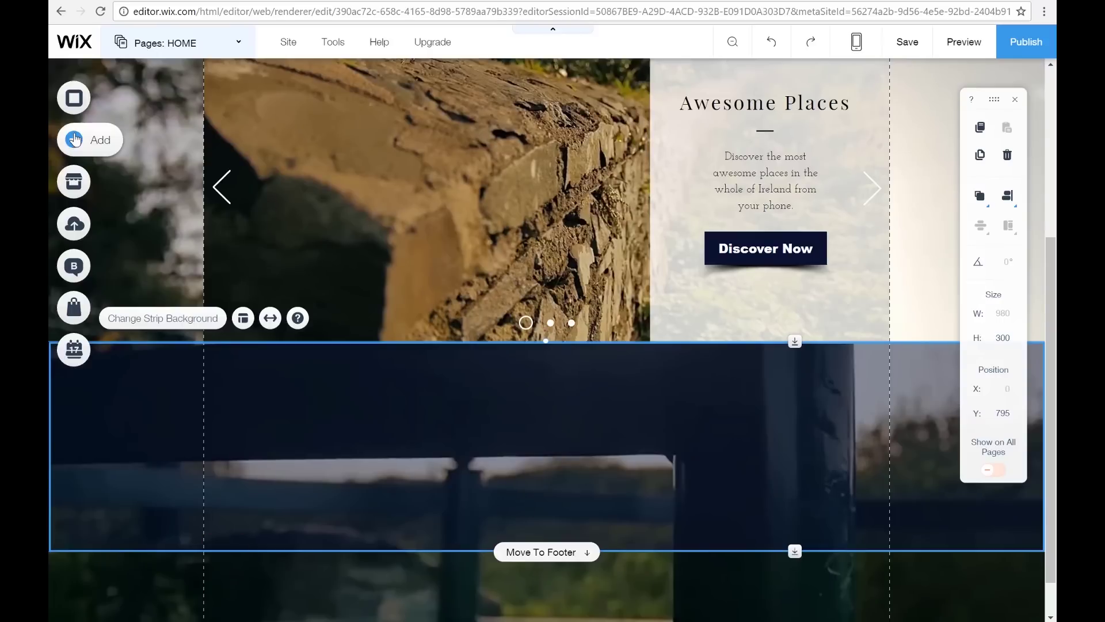
click(74, 139)
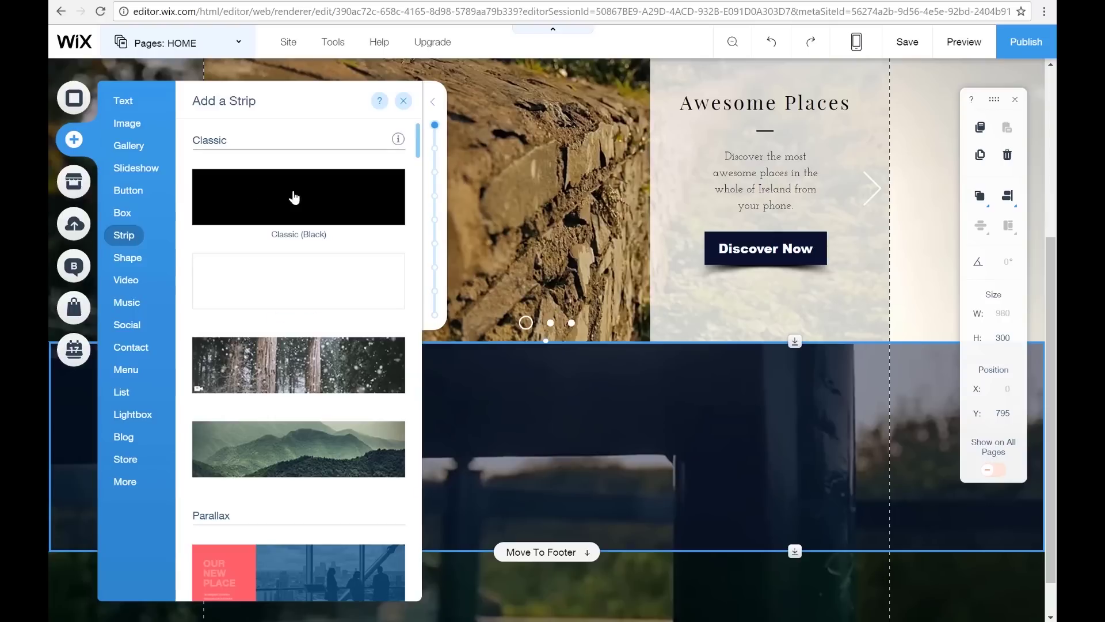
click(403, 101)
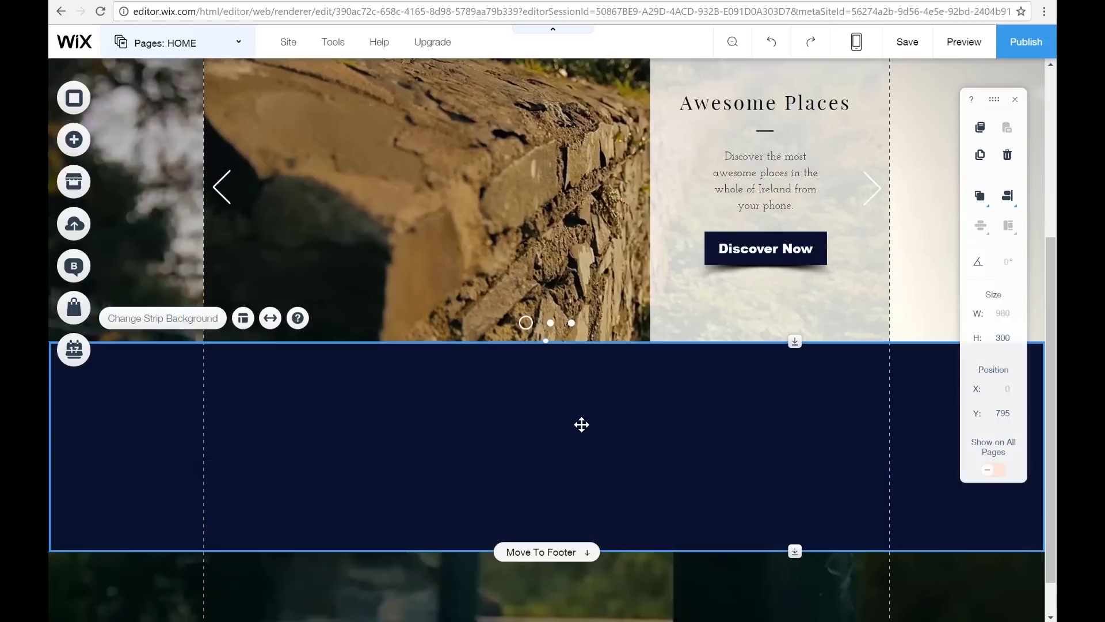
Set the background colour of the strip below the slideshow to the dark navy site colour #091230.
double_click(581, 424)
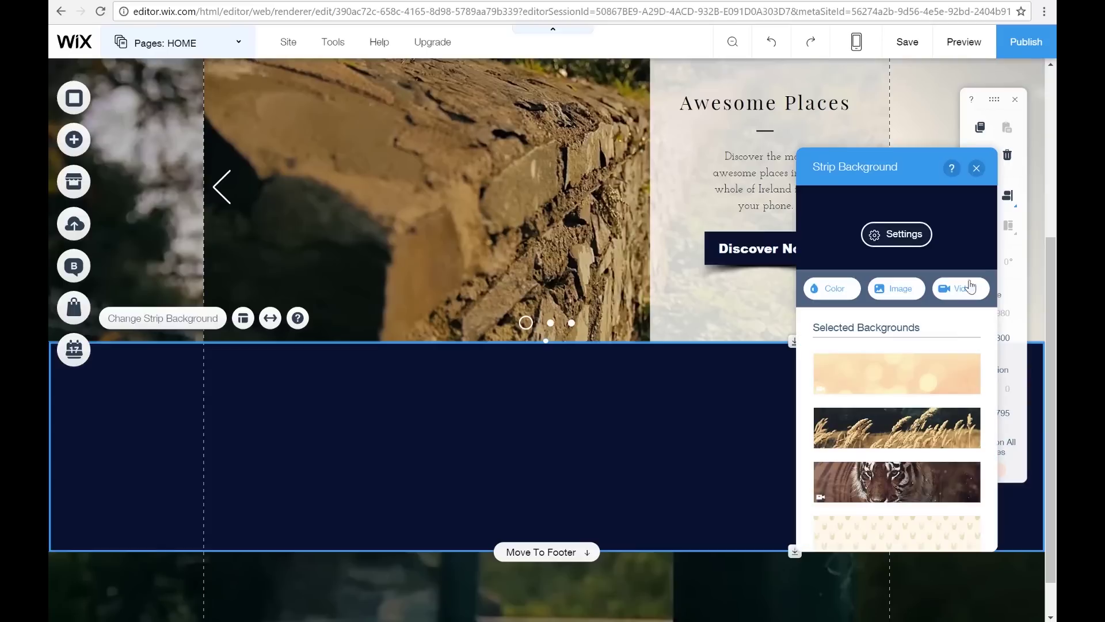
click(833, 288)
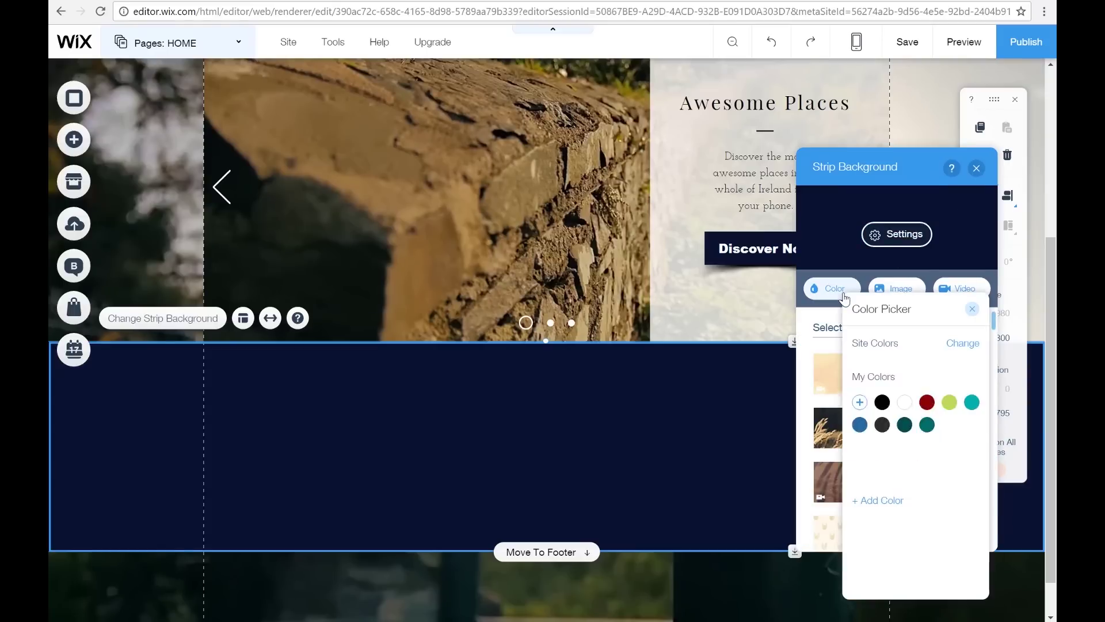
click(889, 433)
click(892, 437)
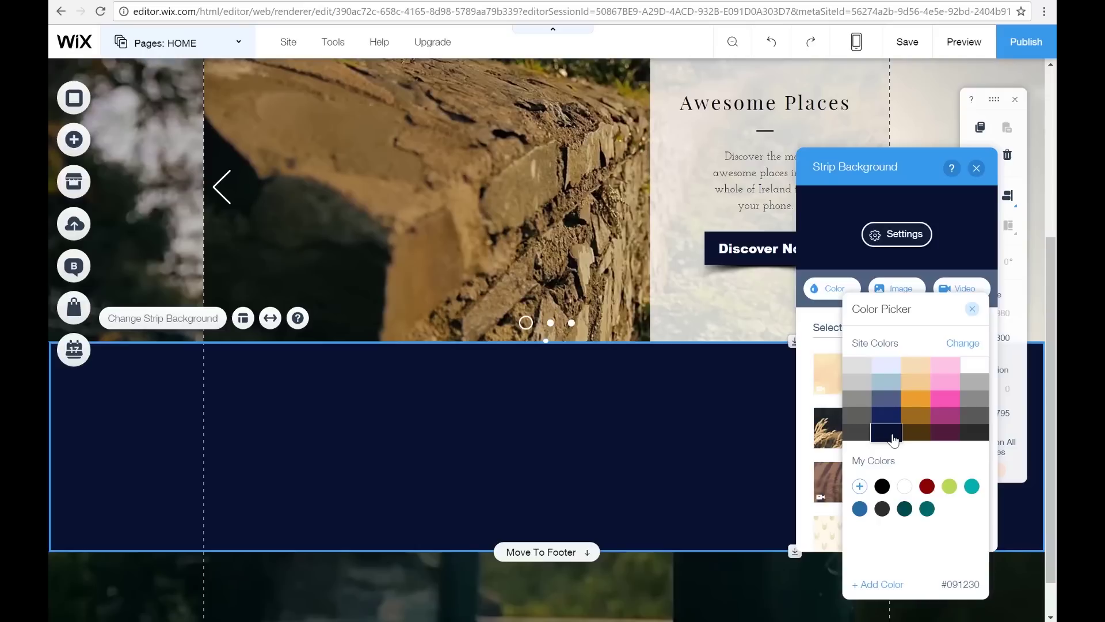
click(972, 309)
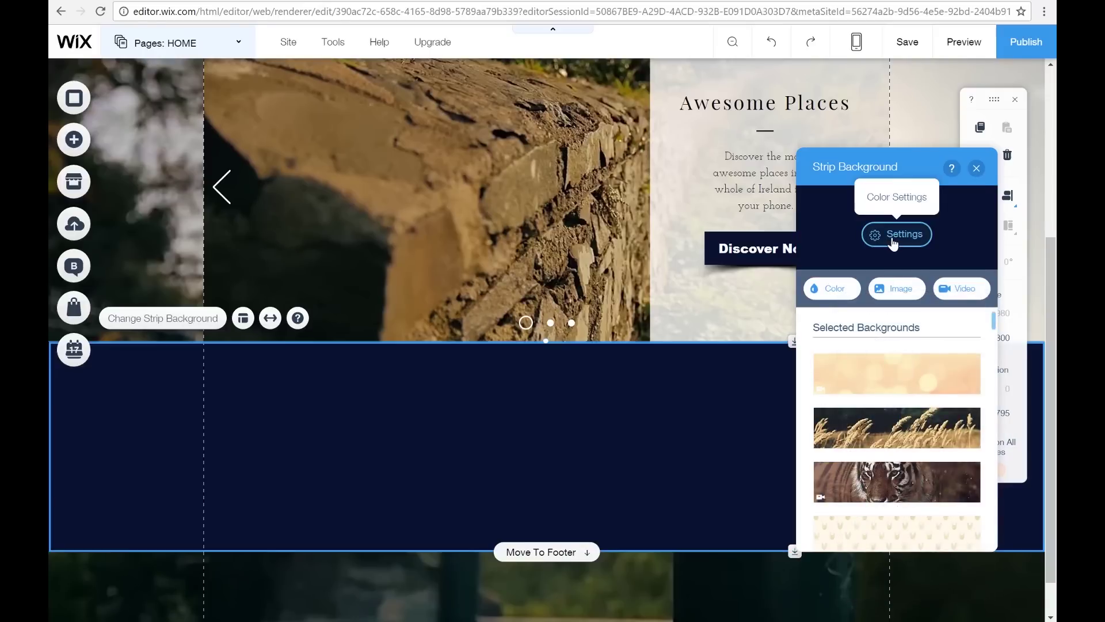
Set the strip background's opacity to 70% with the Fade-In scroll effect and close the colour settings.
click(894, 236)
drag(882, 269, 857, 260)
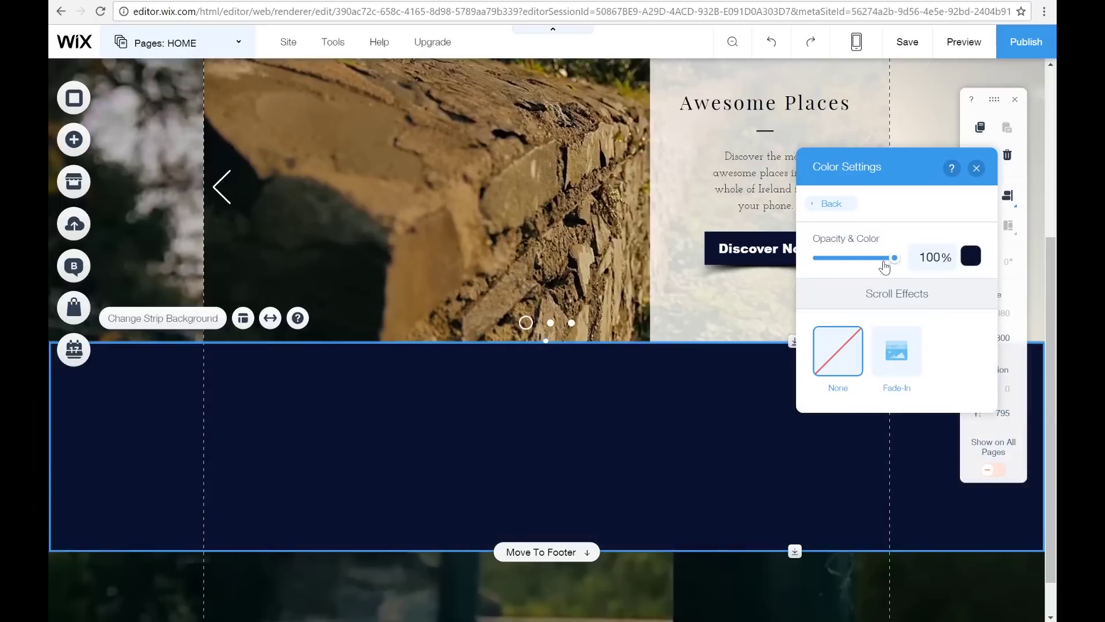
mouse_move(885, 266)
mouse_down()
mouse_move(859, 266)
mouse_move(875, 267)
mouse_up()
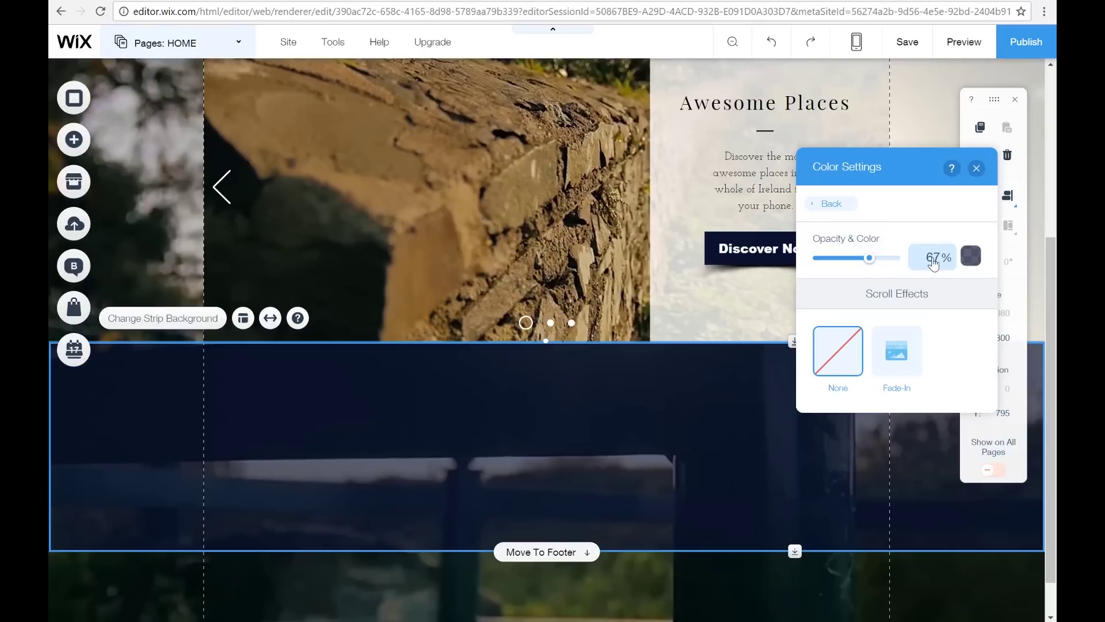
click(932, 259)
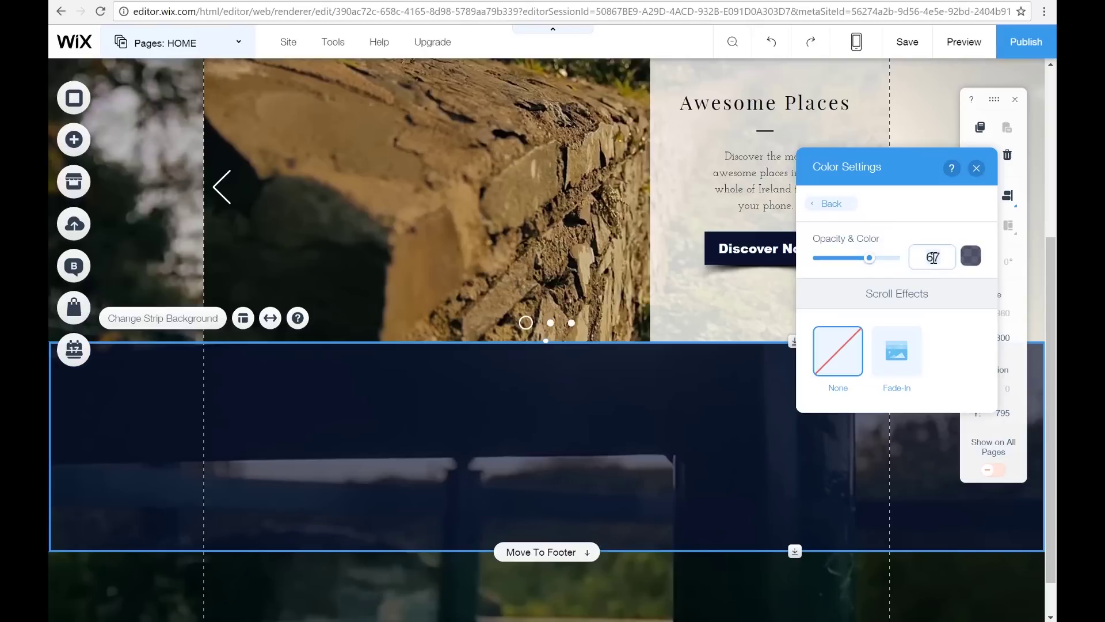
key(Return)
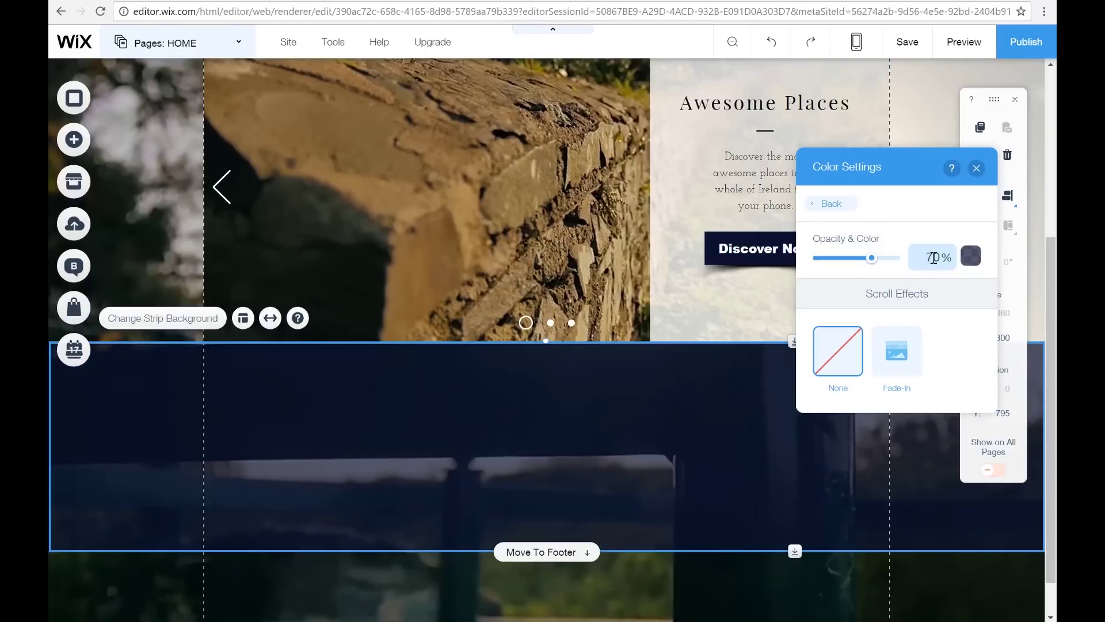
click(899, 361)
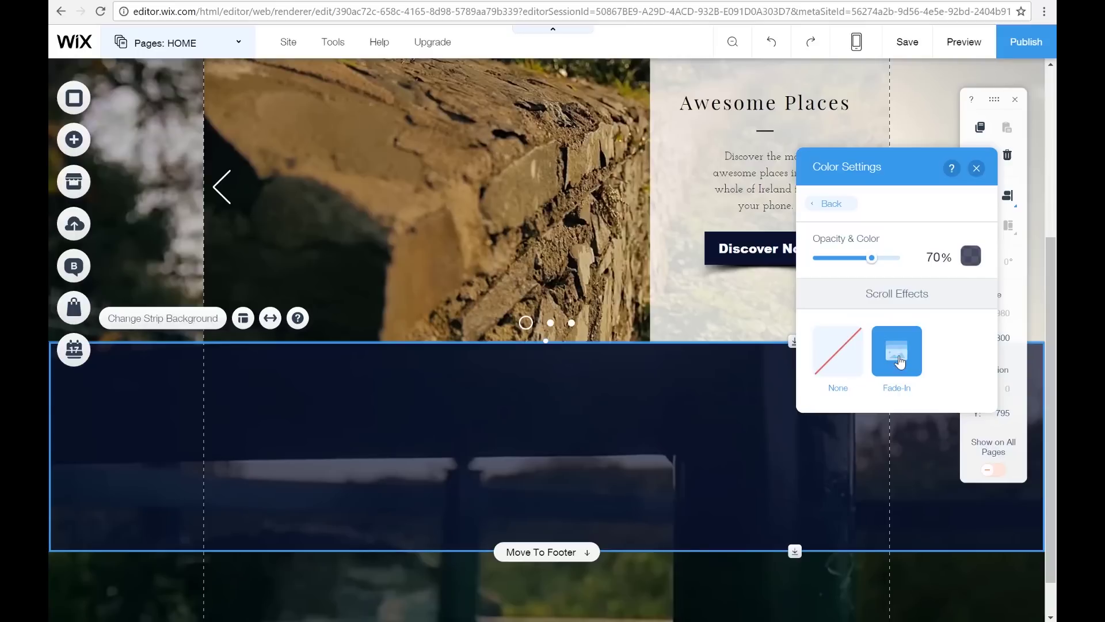
click(978, 176)
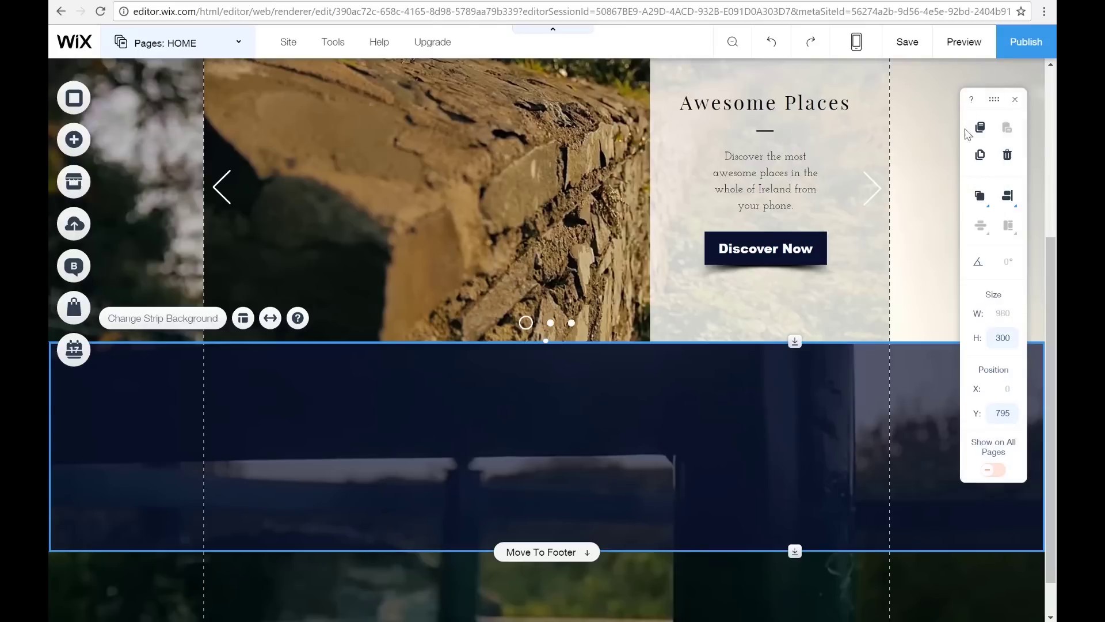
Preview the site and view the HOME page from its header down to the slideshow.
click(964, 43)
scroll(691, 177, up, 5)
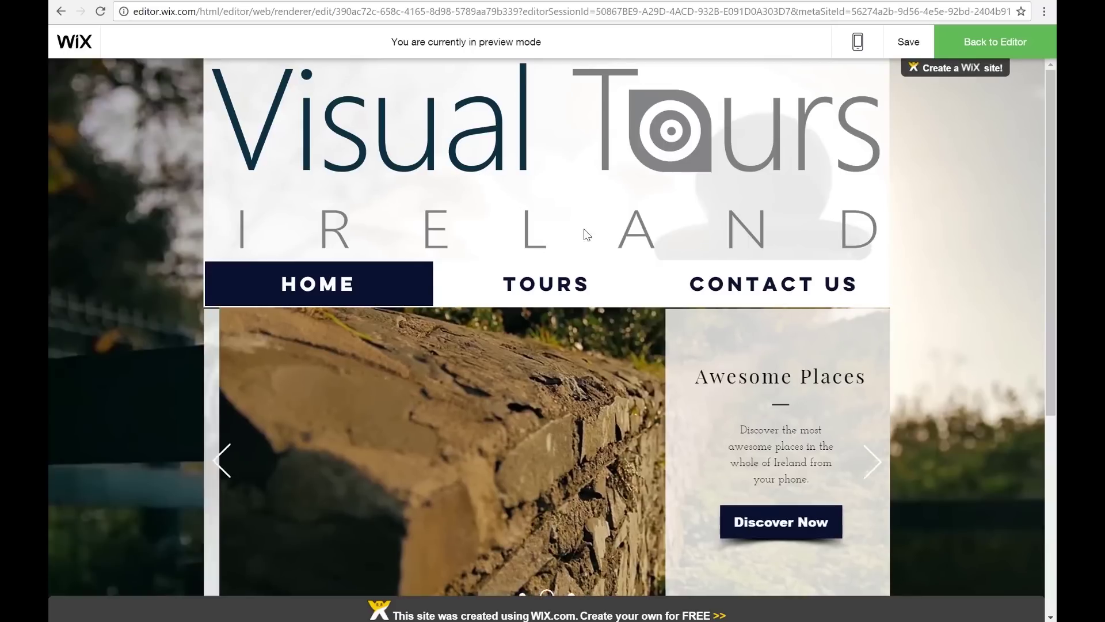
Look over the previewed HOME page down to the strip below the slideshow and return to the editor.
scroll(616, 212, down, 4)
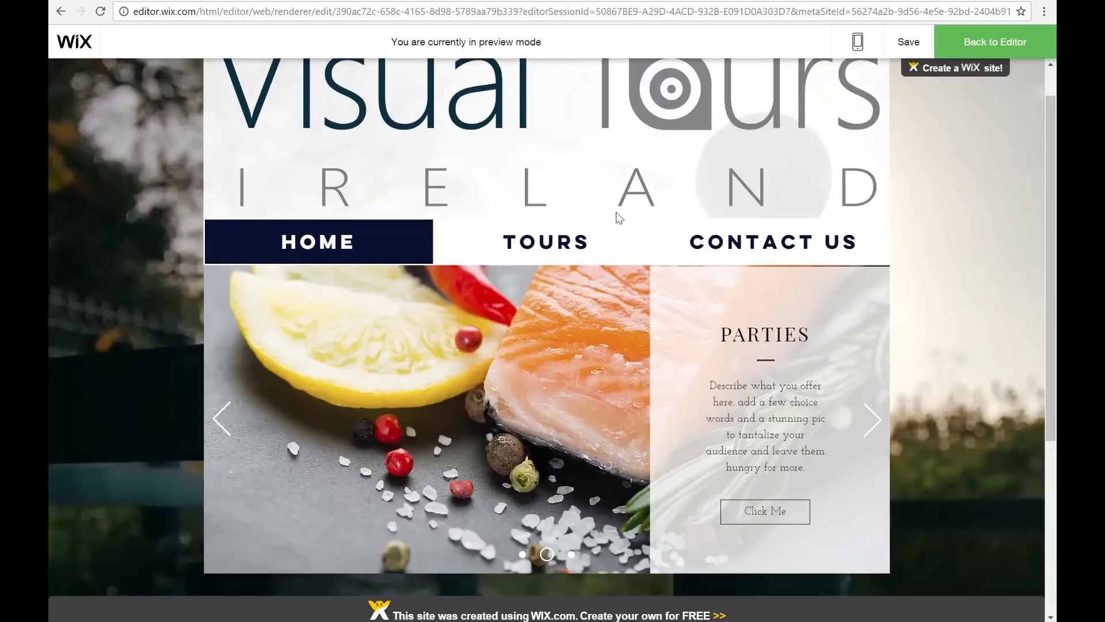
scroll(616, 211, down, 1)
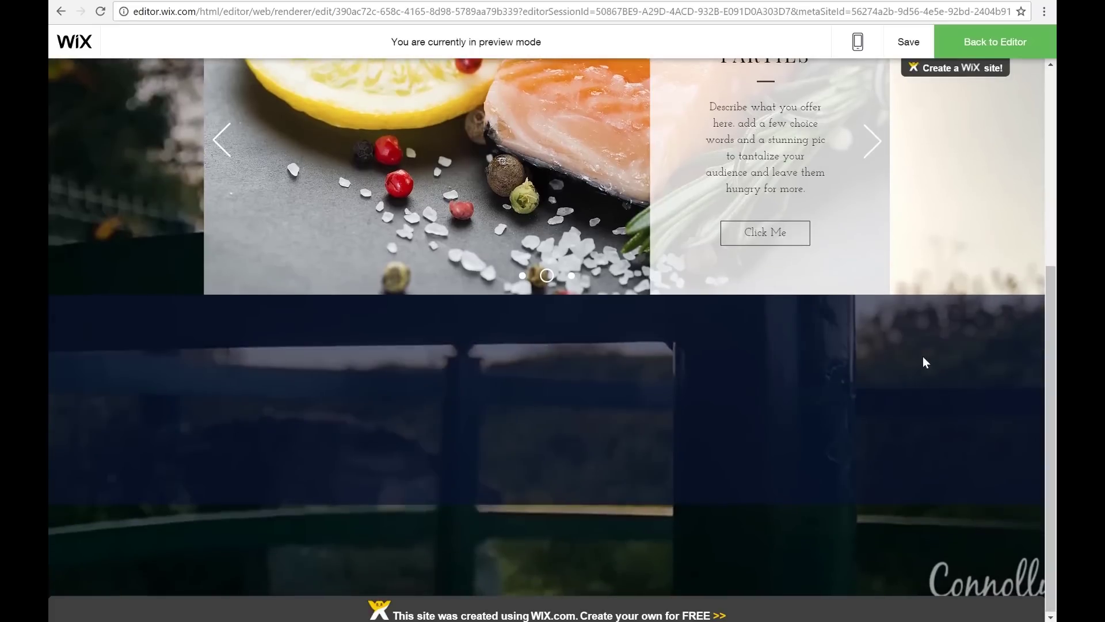
scroll(923, 357, up, 2)
scroll(923, 357, down, 2)
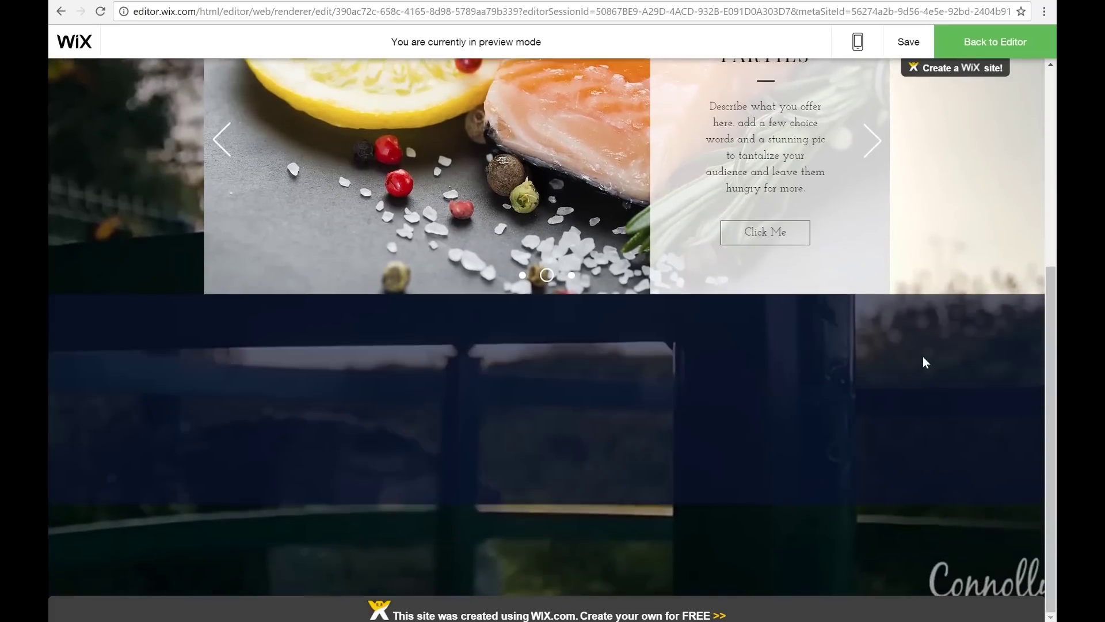
scroll(923, 356, up, 4)
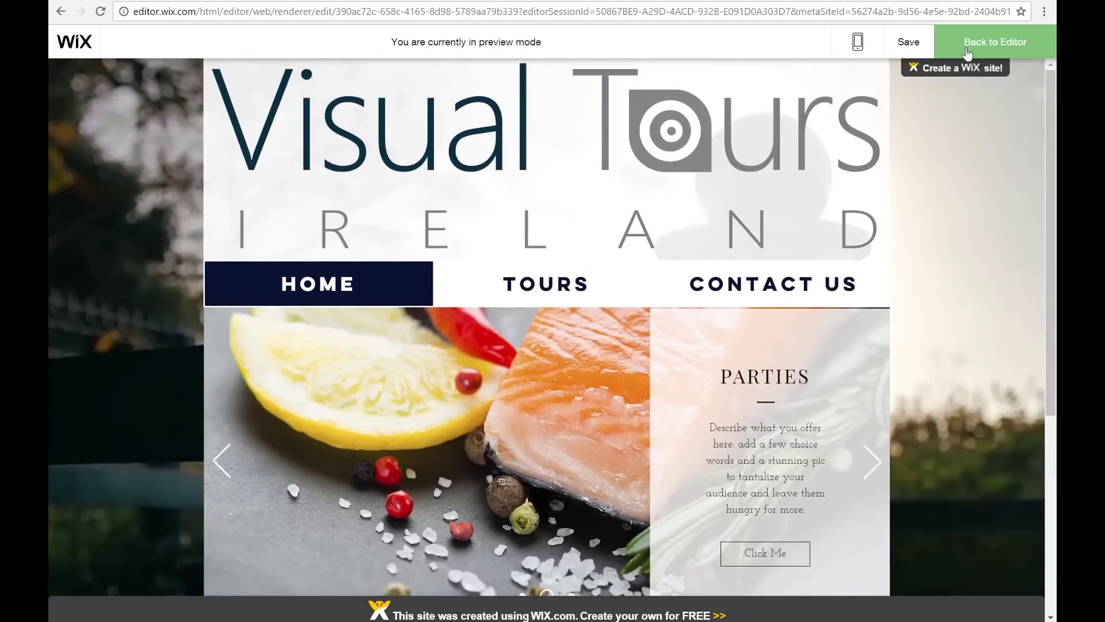
click(967, 53)
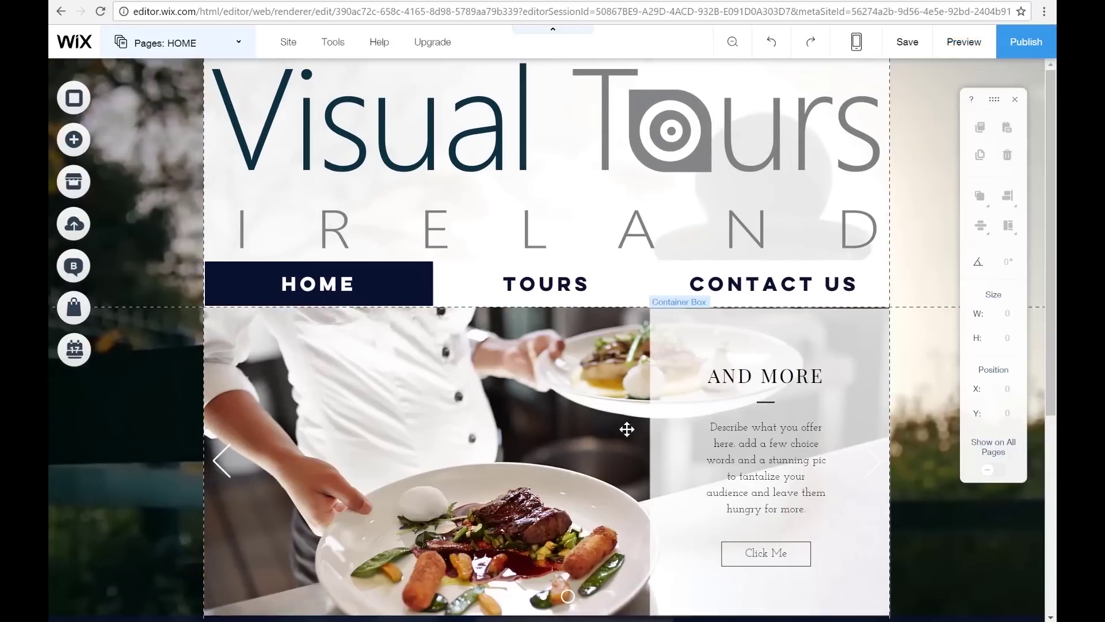
Go through the slideshow's slides and replace slide 3's background with the marina photo from My Images.
scroll(607, 429, down, 3)
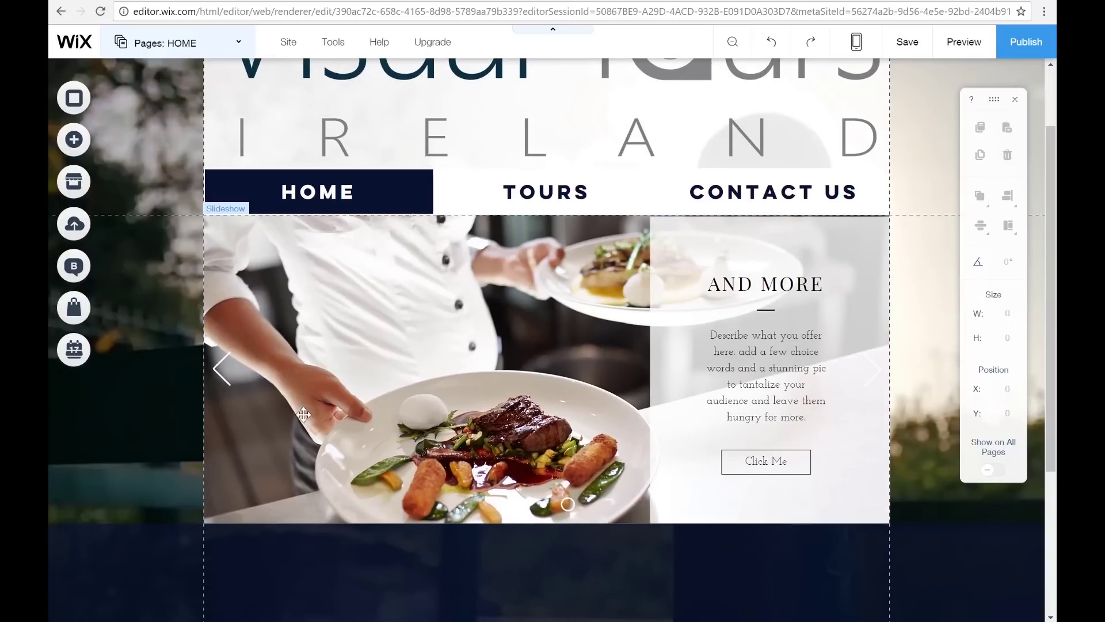
click(285, 292)
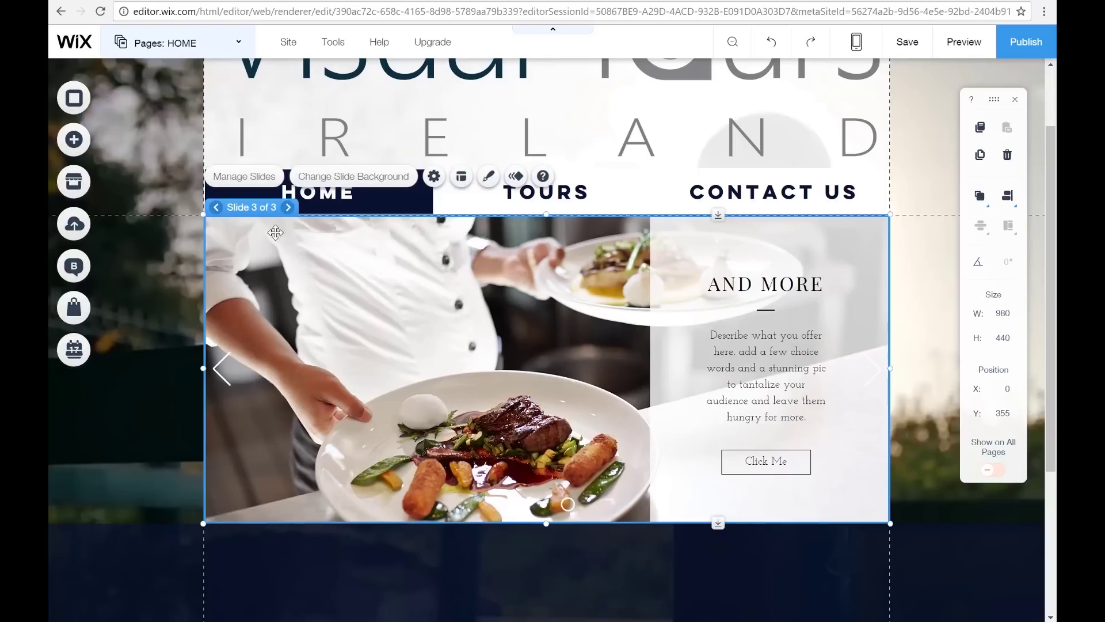
click(286, 209)
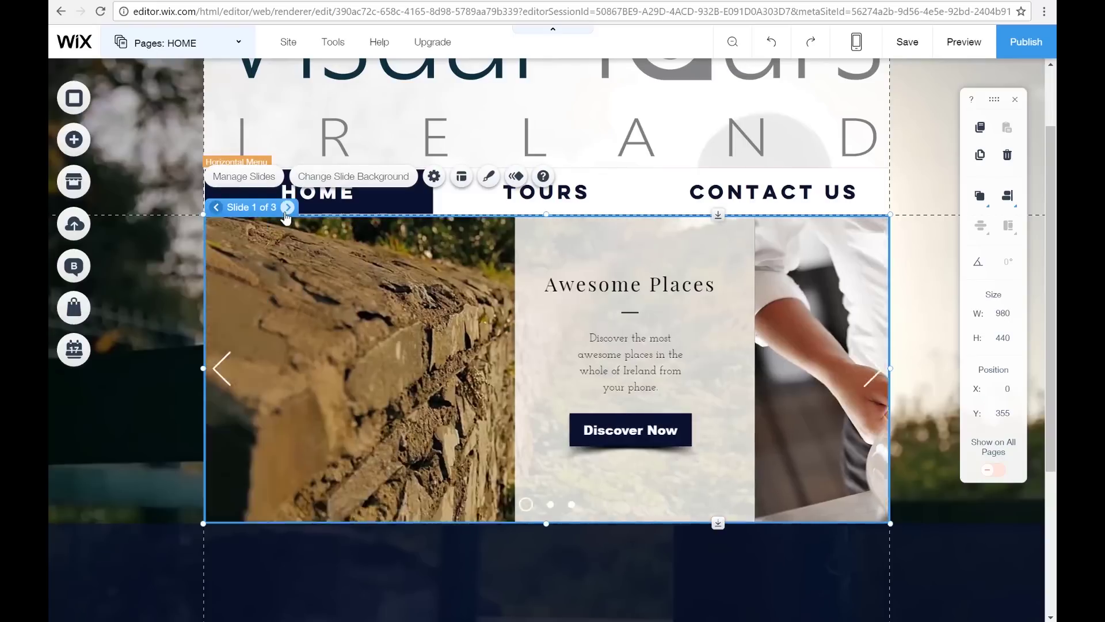
click(286, 211)
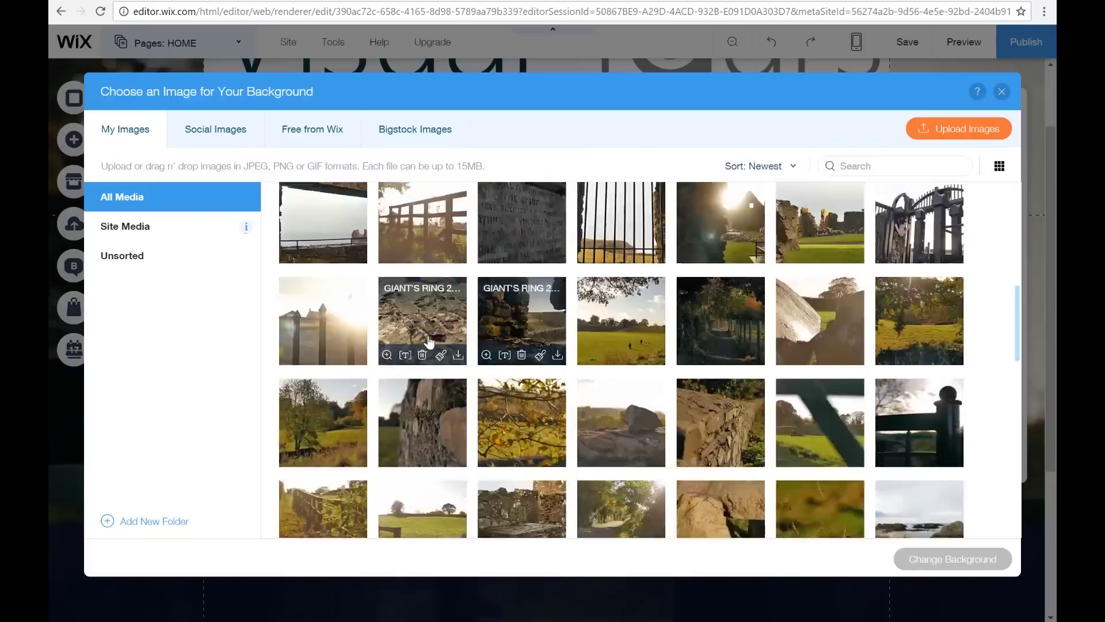
scroll(368, 334, down, 5)
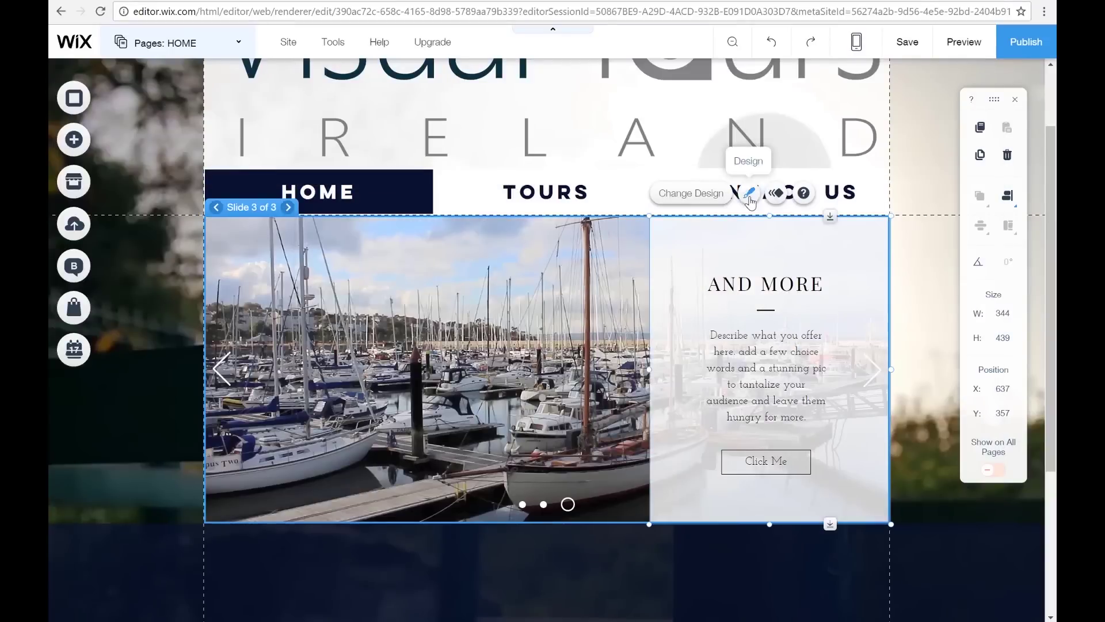
Fill the container box on slide 3 with a dark brown site colour.
click(749, 194)
click(605, 321)
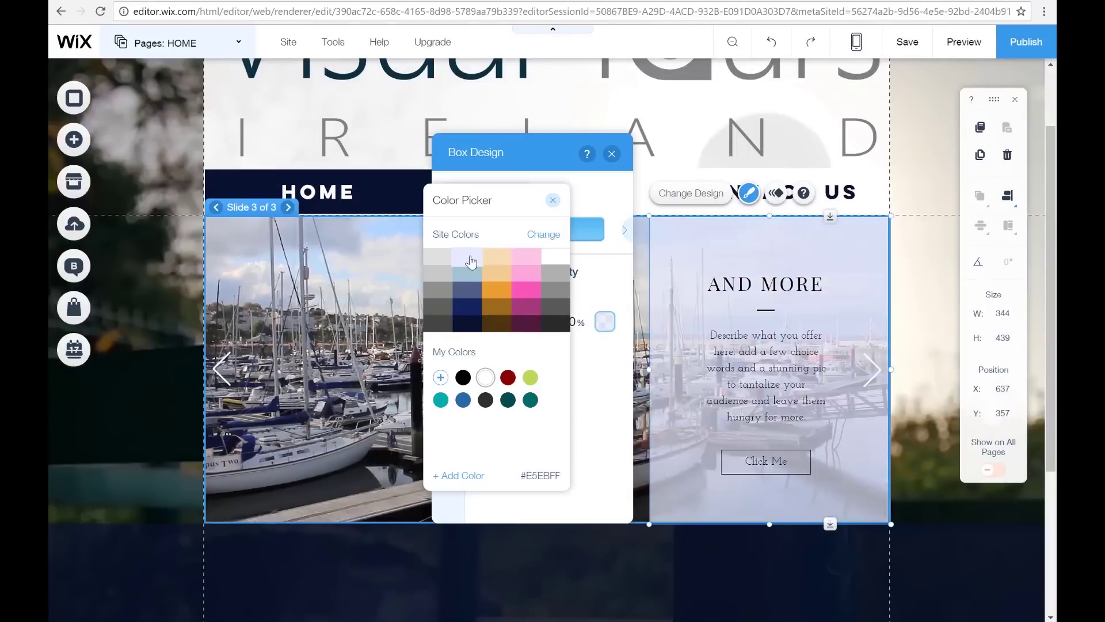
click(497, 307)
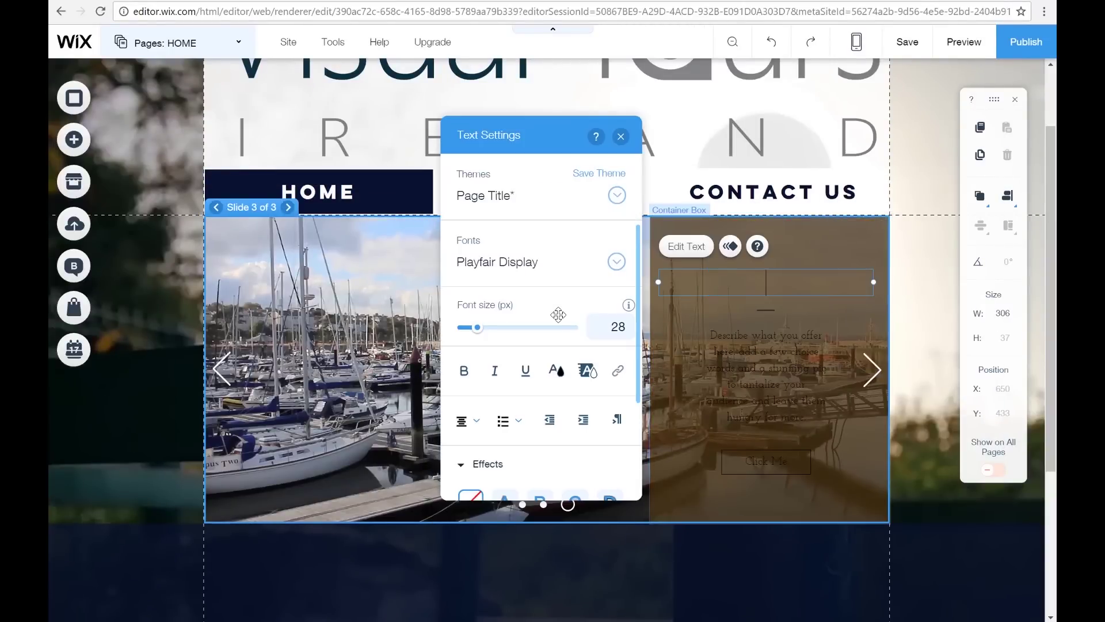
Change slide 3's heading to "WANT MORE?" and style it as white text with a shadow effect.
text(WANT MORE?)
key(ctrl+a)
scroll(598, 357, down, 5)
click(609, 364)
Restyle the divider under the heading as a dotted white line and set the description to white 17 px Proxima Nova.
click(766, 310)
click(856, 279)
click(691, 212)
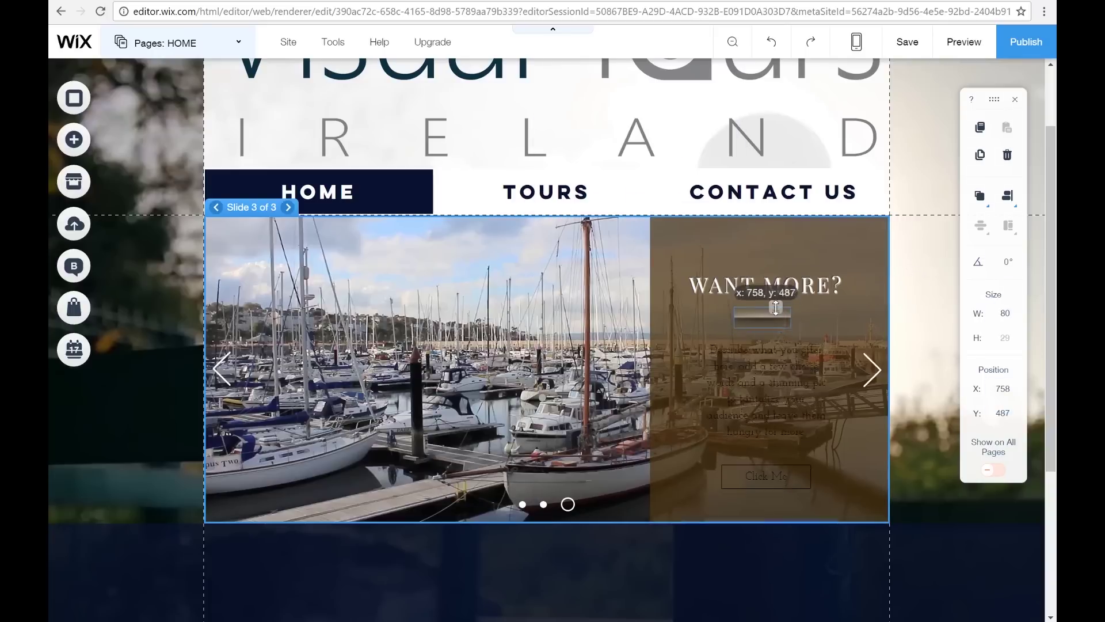
click(773, 313)
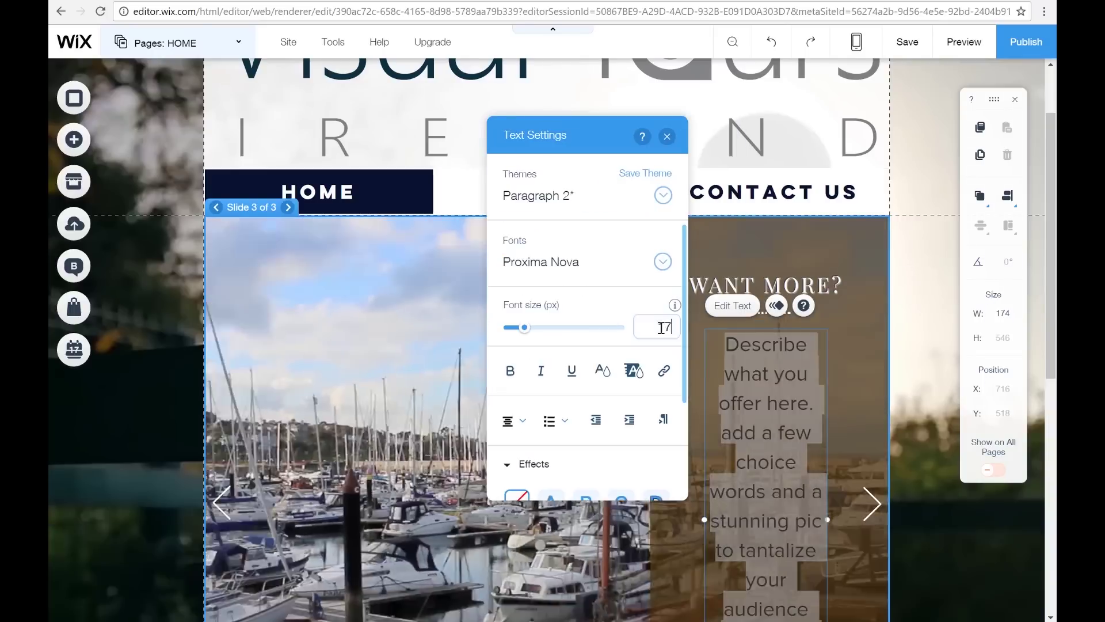
key(ctrl+a)
key(Escape)
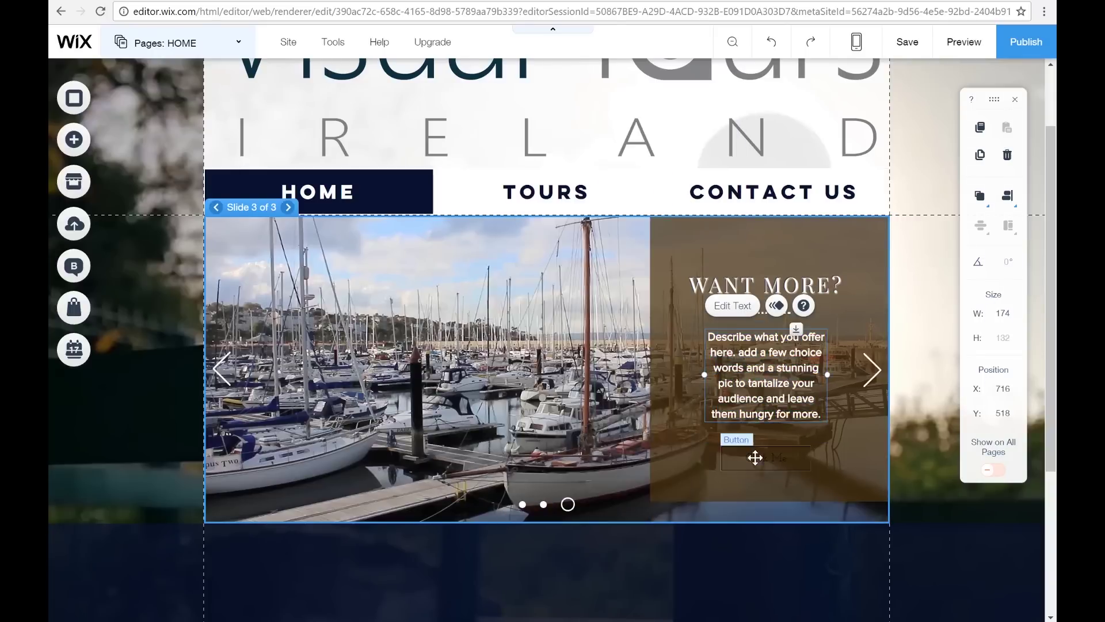
Give slide 3's Click Me button a solid white design with a font size of 28.
click(755, 457)
click(864, 422)
click(603, 476)
click(520, 324)
click(520, 425)
click(678, 328)
click(541, 308)
drag(565, 437, 577, 437)
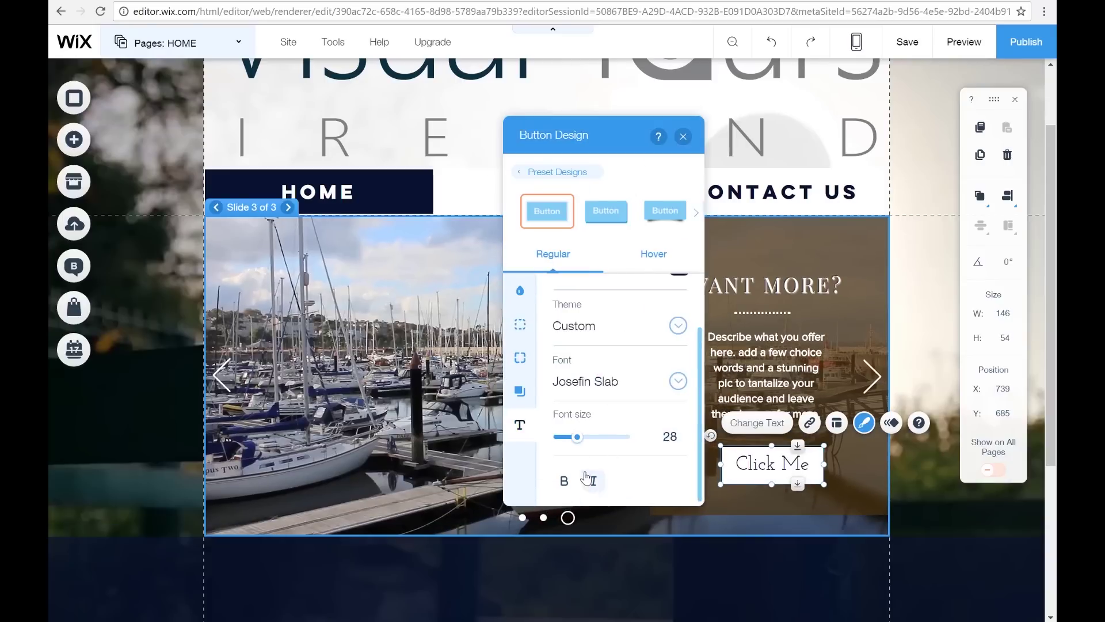
click(683, 136)
Replace the button's text with "Send Us", clear it, and enter "Just Click" instead.
click(757, 422)
key(ctrl+a)
text(Send Us)
key(BackSpace)
key(BackSpace)
key(BackSpace)
key(BackSpace)
key(BackSpace)
key(BackSpace)
key(BackSpace)
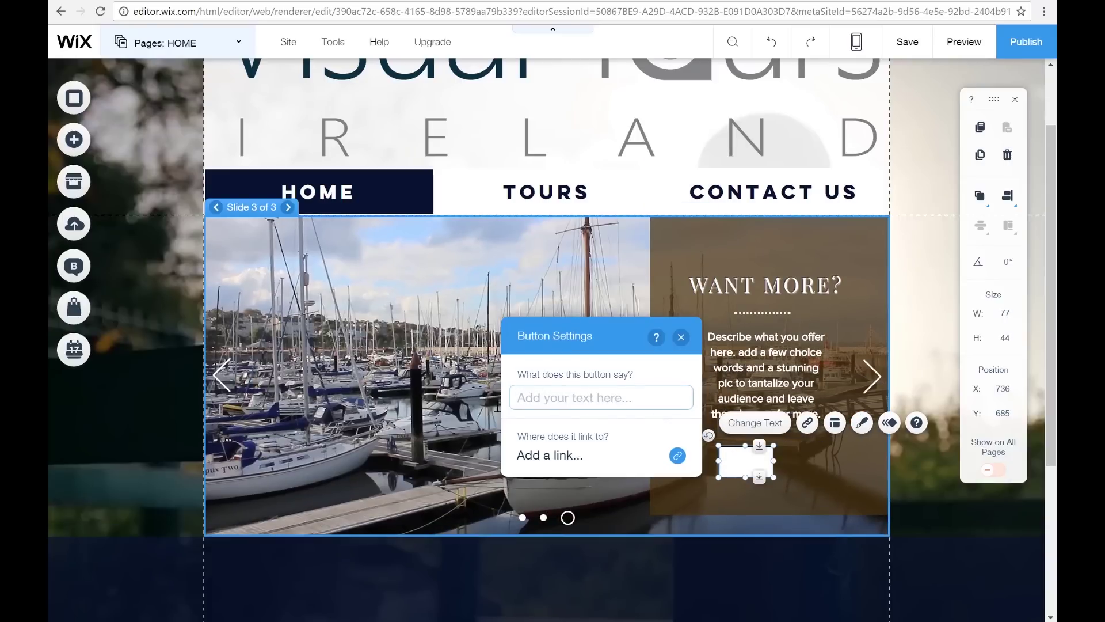
text(Just Click)
key(Escape)
Check the slideshow in preview mode and return to the editor.
click(858, 261)
click(964, 41)
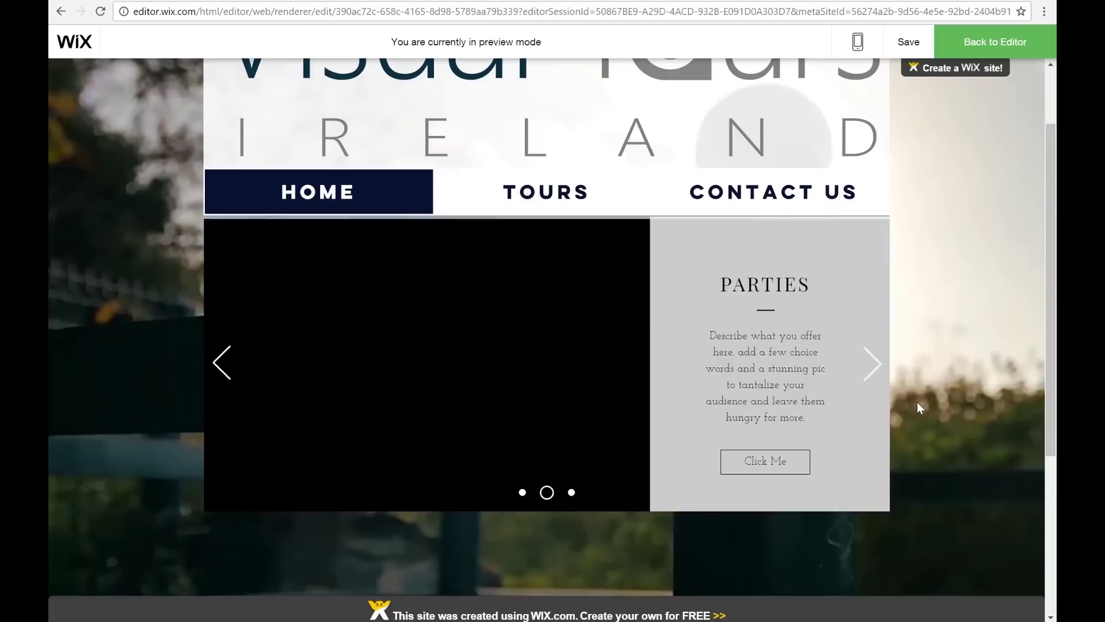
click(995, 42)
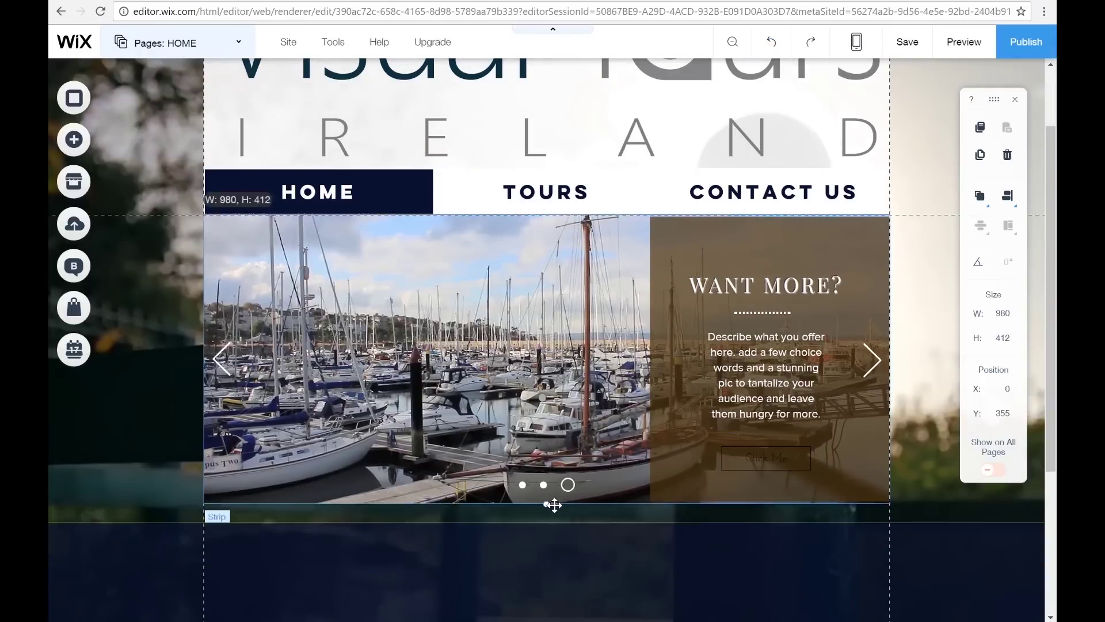
Reduce the slideshow's height slightly and restyle slide 3's Click Me button with a white fill and larger text.
drag(554, 504, 554, 500)
click(766, 457)
click(863, 422)
click(606, 476)
click(519, 423)
click(683, 136)
Review the "WANT MORE?" heading's text effects and restyle the divider below it as a thin solid line.
double_click(766, 285)
scroll(577, 322, down, 3)
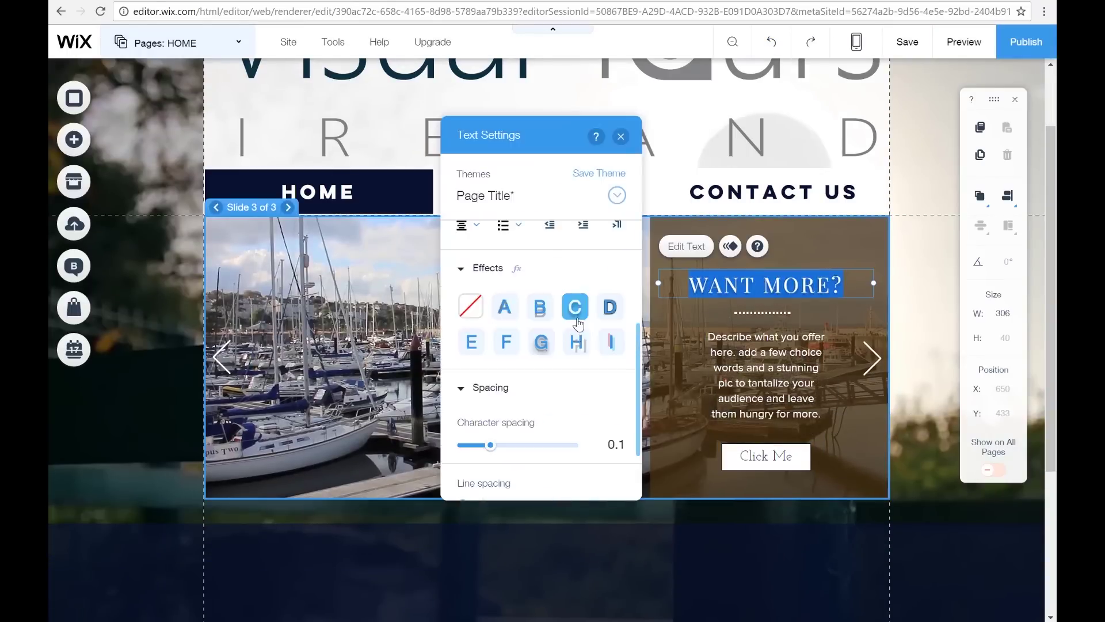
click(763, 313)
click(775, 279)
click(624, 476)
Preview the site, advance the slideshow past the PARTIES slide, and return to the editor.
click(964, 42)
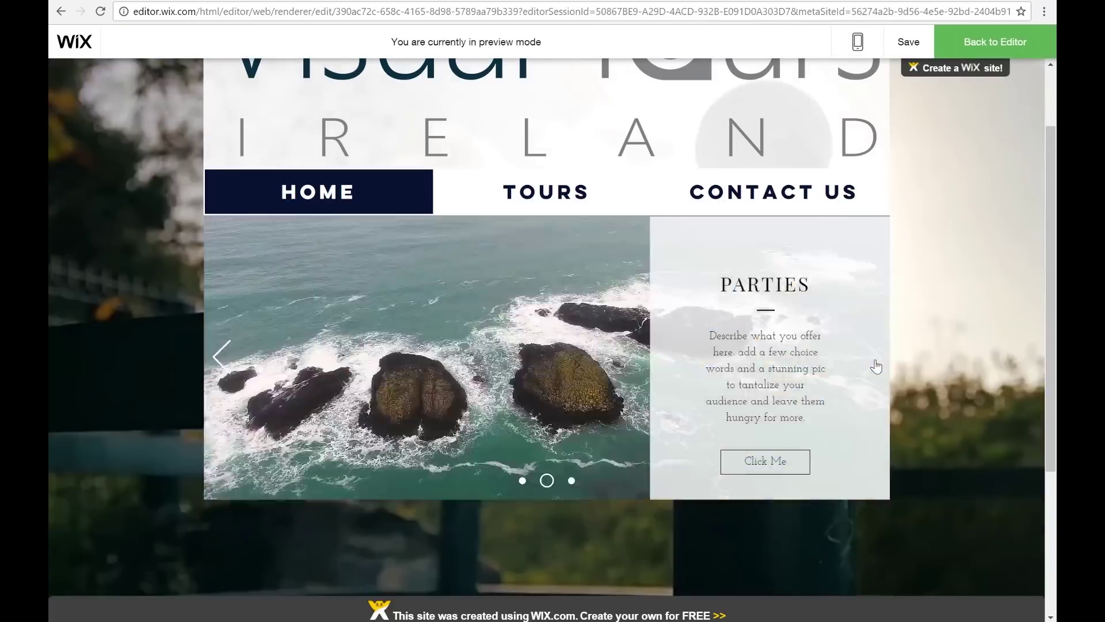
click(876, 367)
click(996, 42)
Move slide 3's Click Me button up slightly and recolour the container box semi-transparent dark navy.
drag(771, 457, 770, 444)
click(668, 343)
click(691, 192)
click(615, 140)
Go to slide 2 and change its "PARTIES" heading to "Locations".
click(216, 207)
click(771, 291)
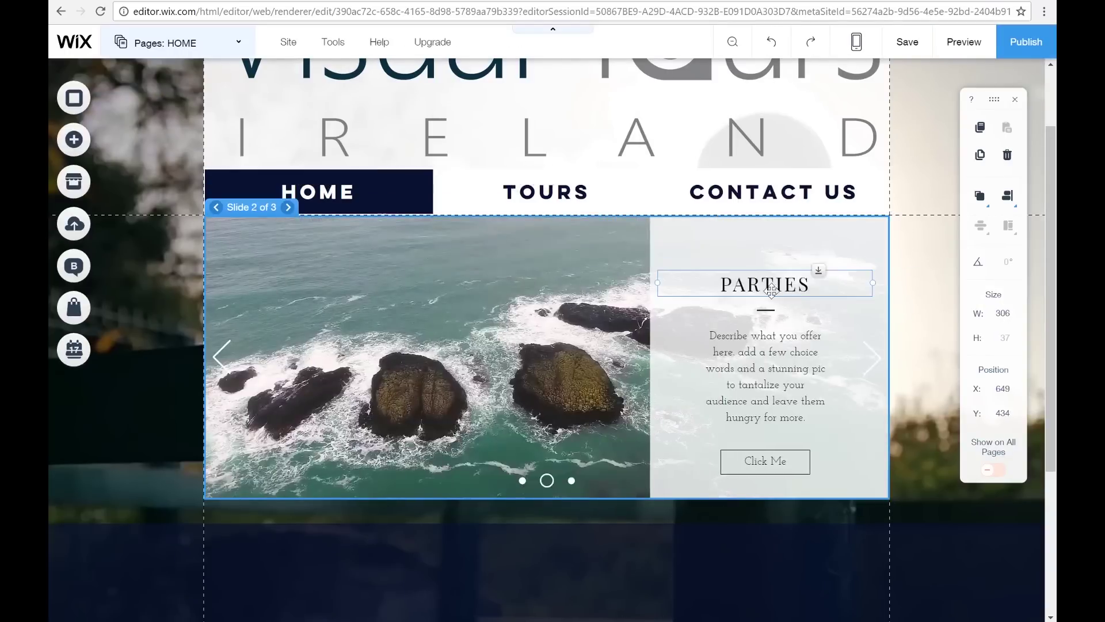
double_click(771, 285)
text(Locations)
Preview the edited slides by advancing the slideshow, return to the editor, and select the strip below it.
click(965, 42)
click(869, 365)
click(995, 41)
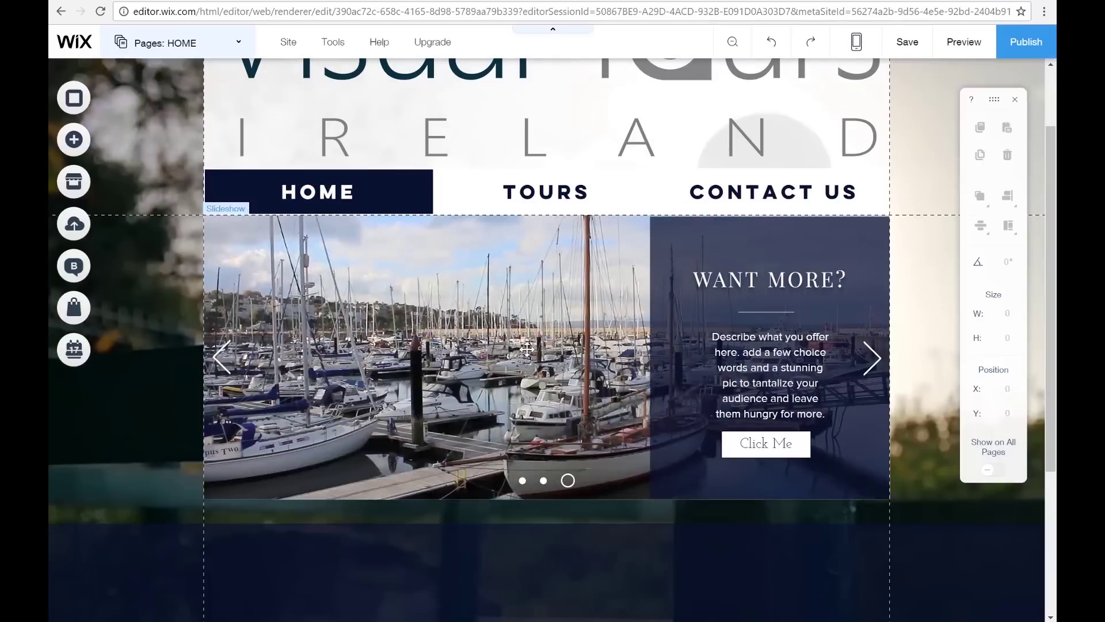
click(476, 547)
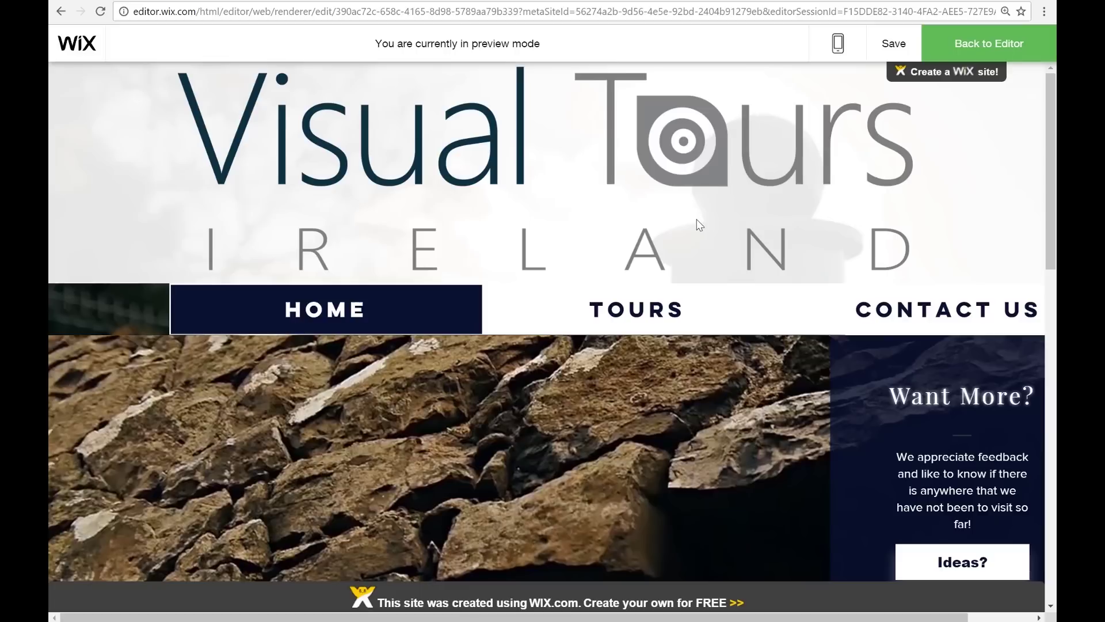
Leave the preview, extend the horizontal menu to the page's left edge, and delete the menu from the header.
click(989, 48)
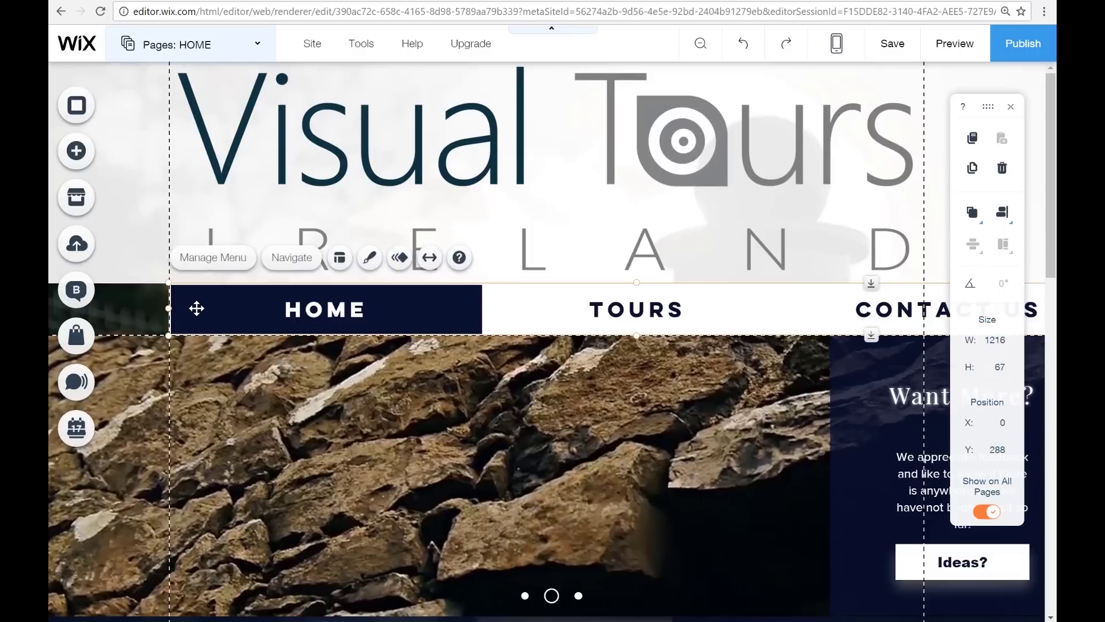
drag(168, 308, 50, 308)
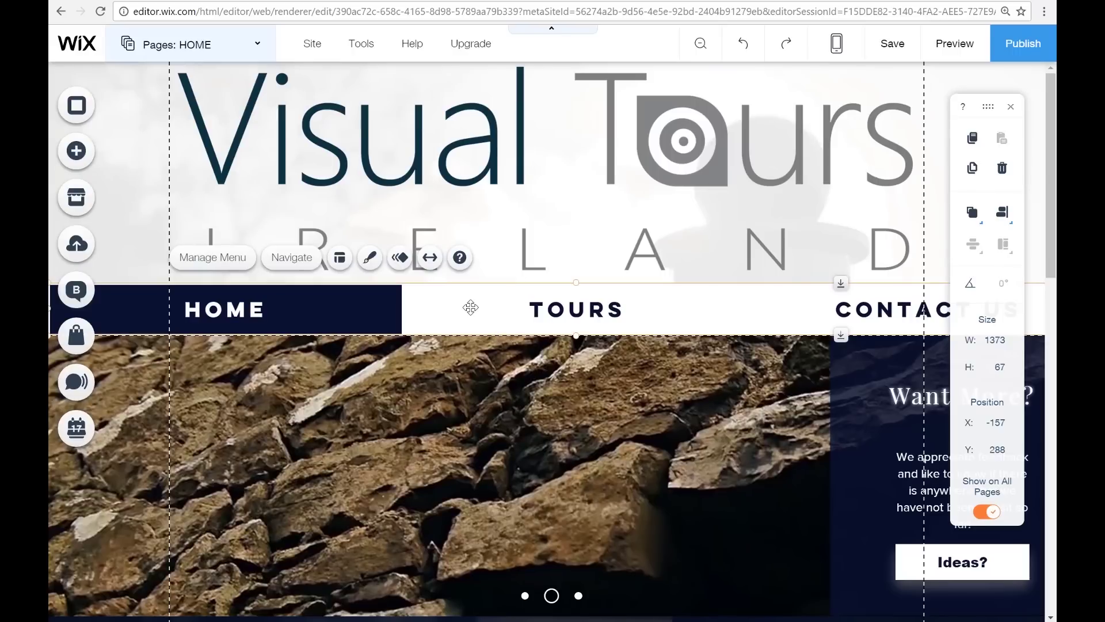
key(Delete)
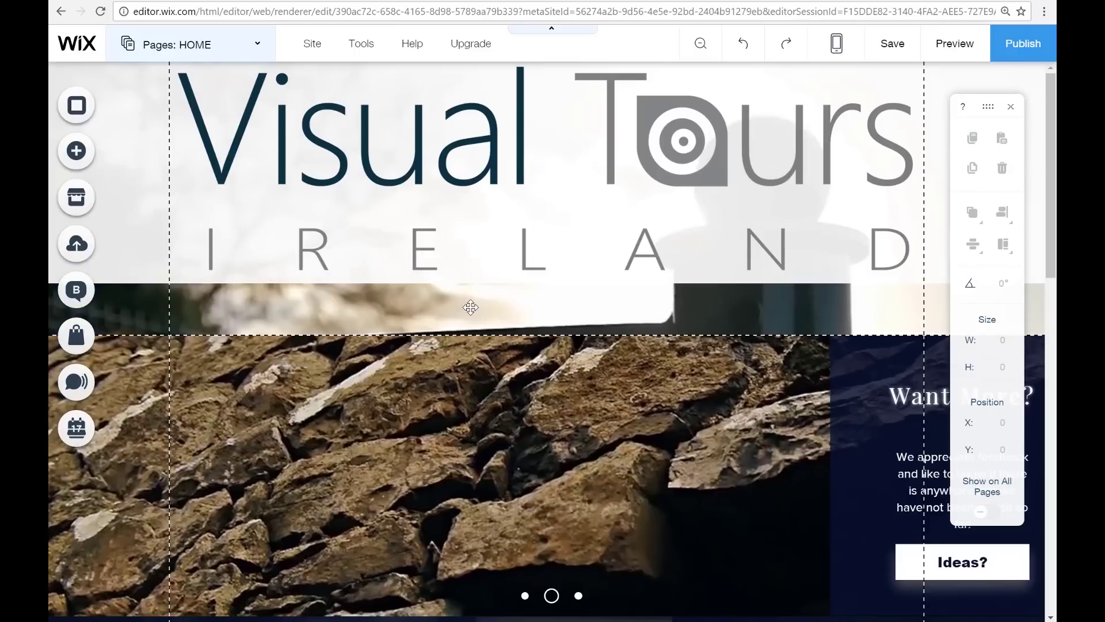
key(ctrl+z)
click(471, 307)
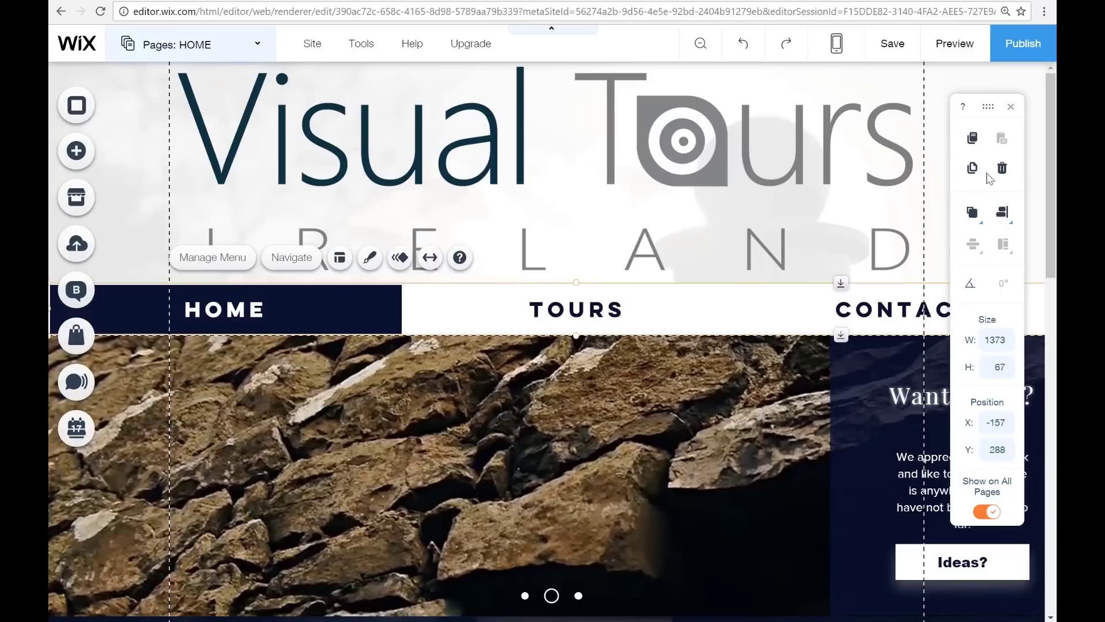
click(1002, 170)
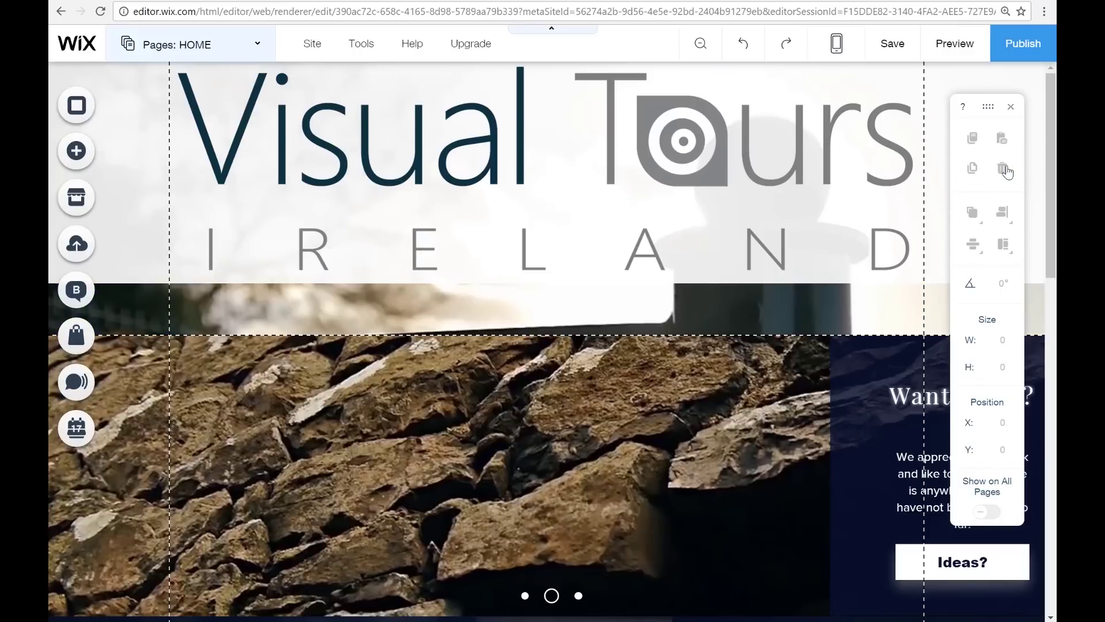
Shorten the header so that it ends just below the Visual Tours Ireland logo.
click(601, 333)
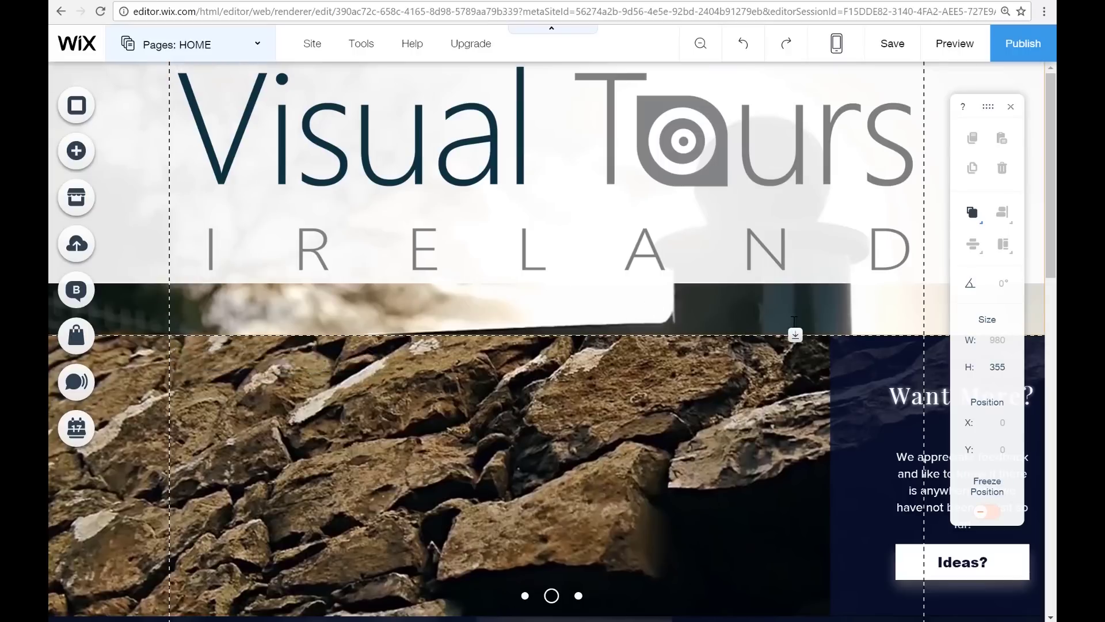
drag(794, 333, 795, 283)
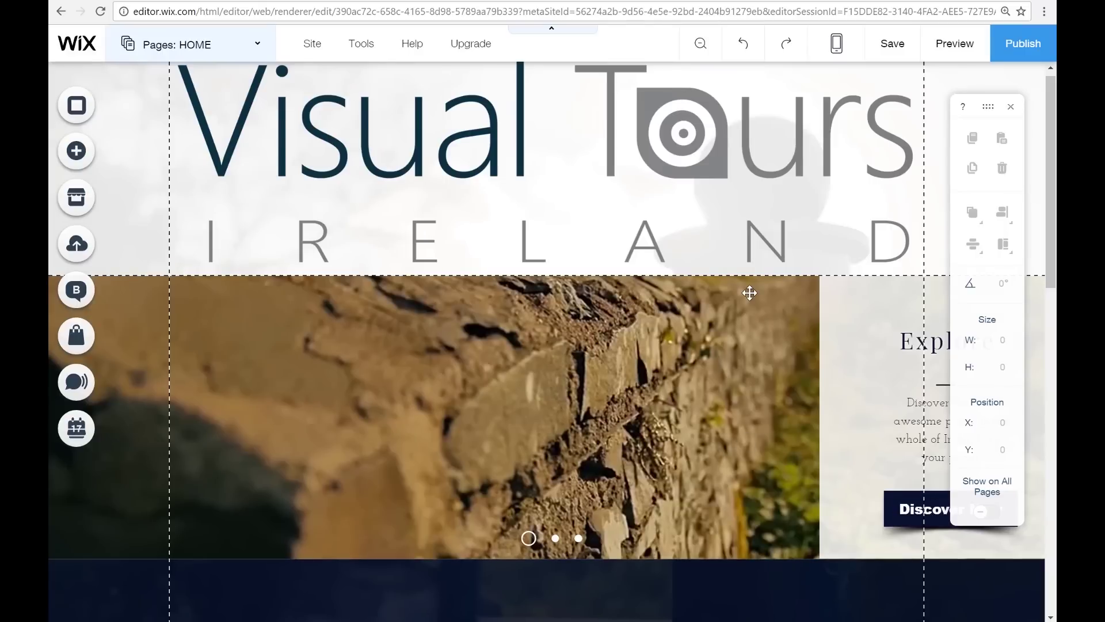
Add the "Bon Appétit!" column strip with a text column and photos to the lower page and select its heading.
click(76, 151)
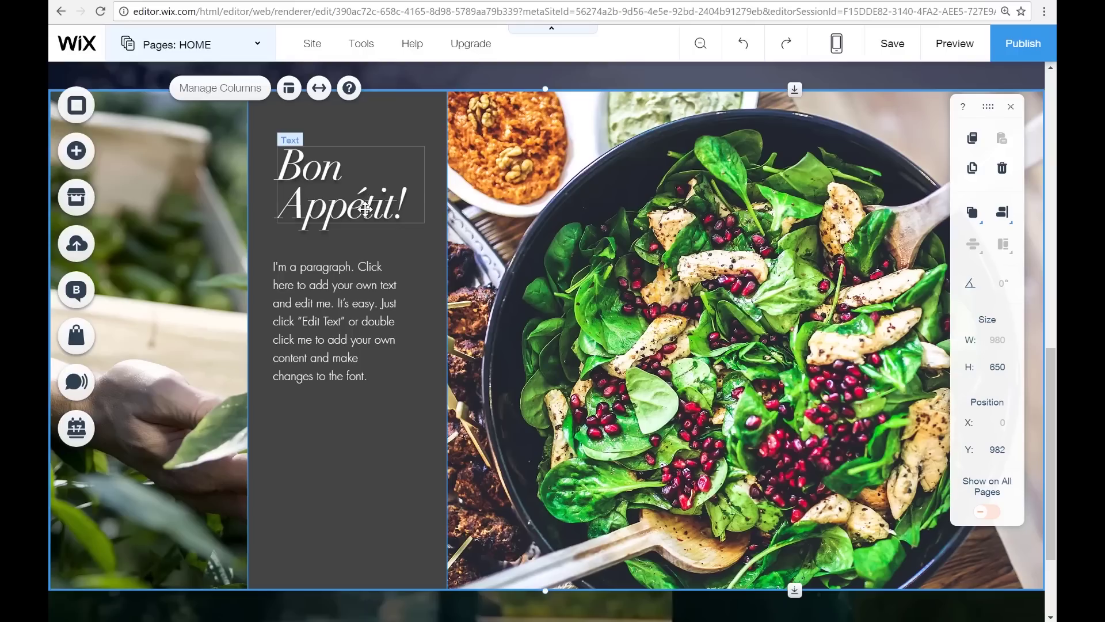
click(365, 208)
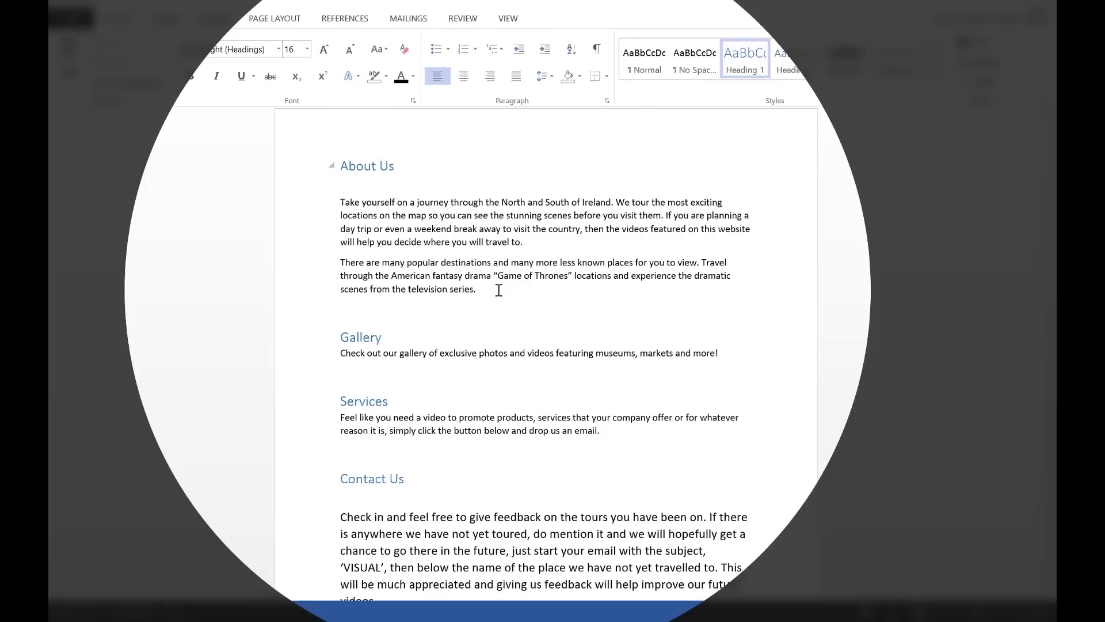
Switch to the Word document and read through the prepared About Us, Gallery, Services and Contact Us text.
scroll(499, 290, down, 5)
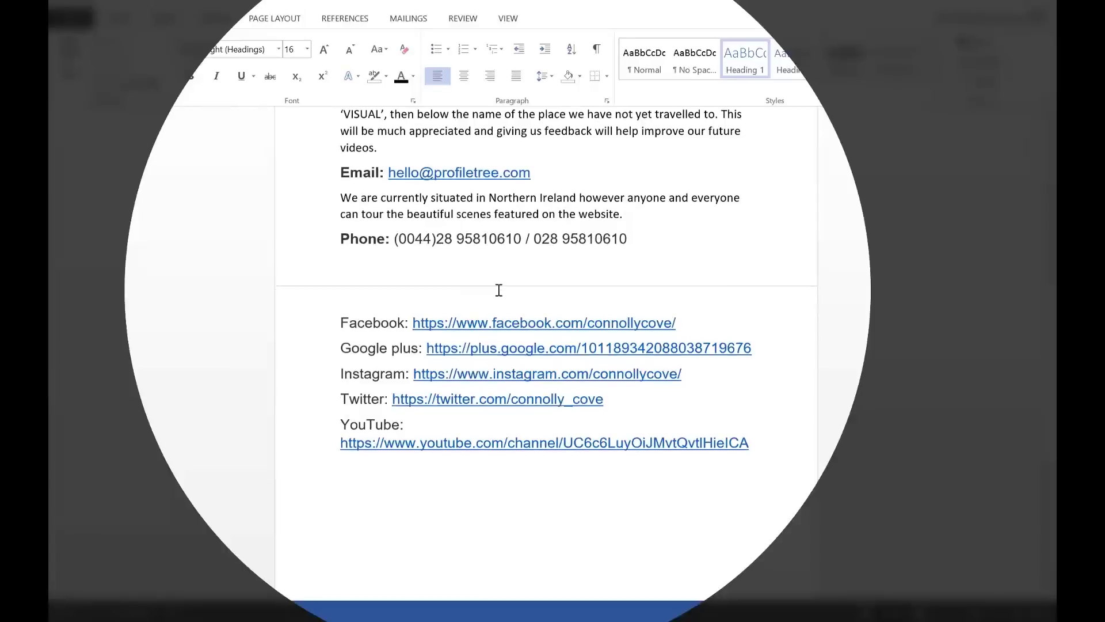
scroll(498, 290, up, 5)
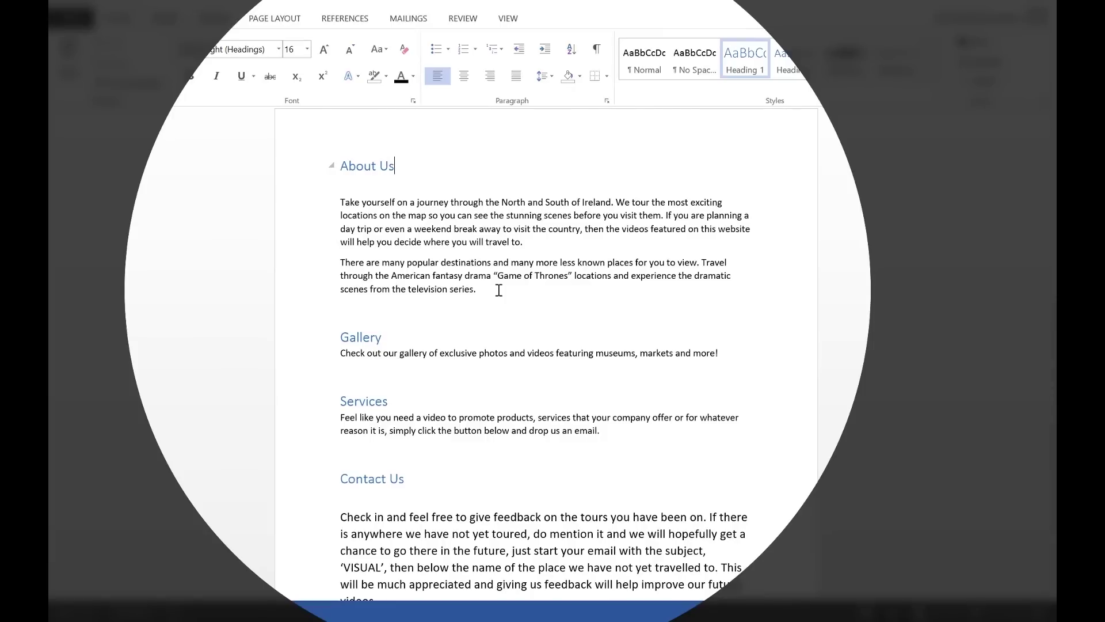
Copy the two About Us paragraphs from the Word document into the Wix strip's text column, under a white "About Us" heading.
drag(498, 290, 337, 203)
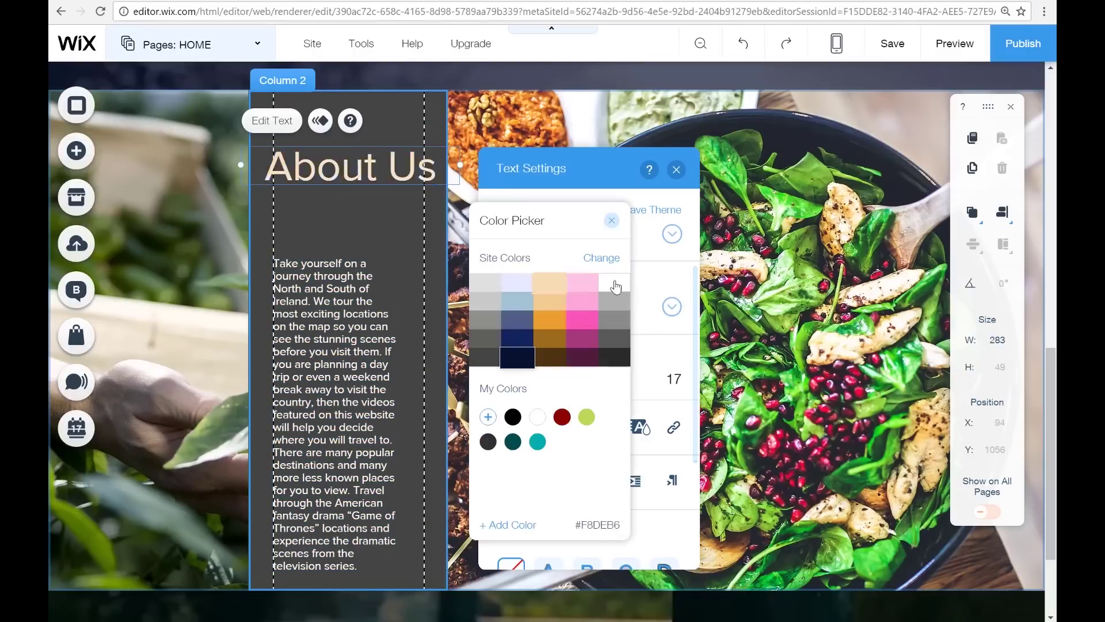
click(276, 382)
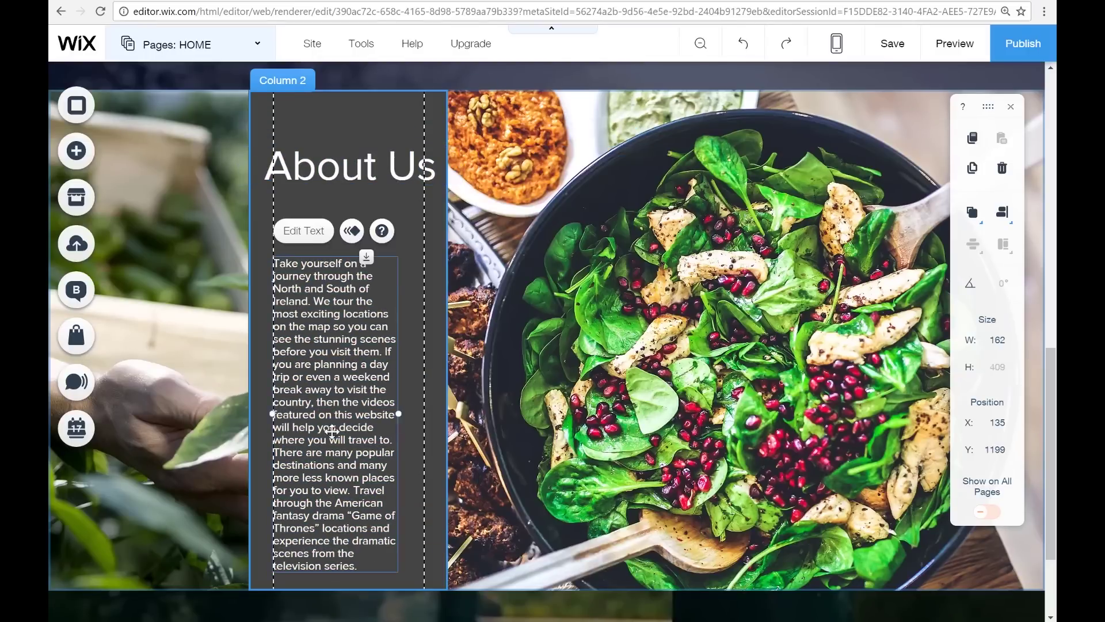
double_click(276, 382)
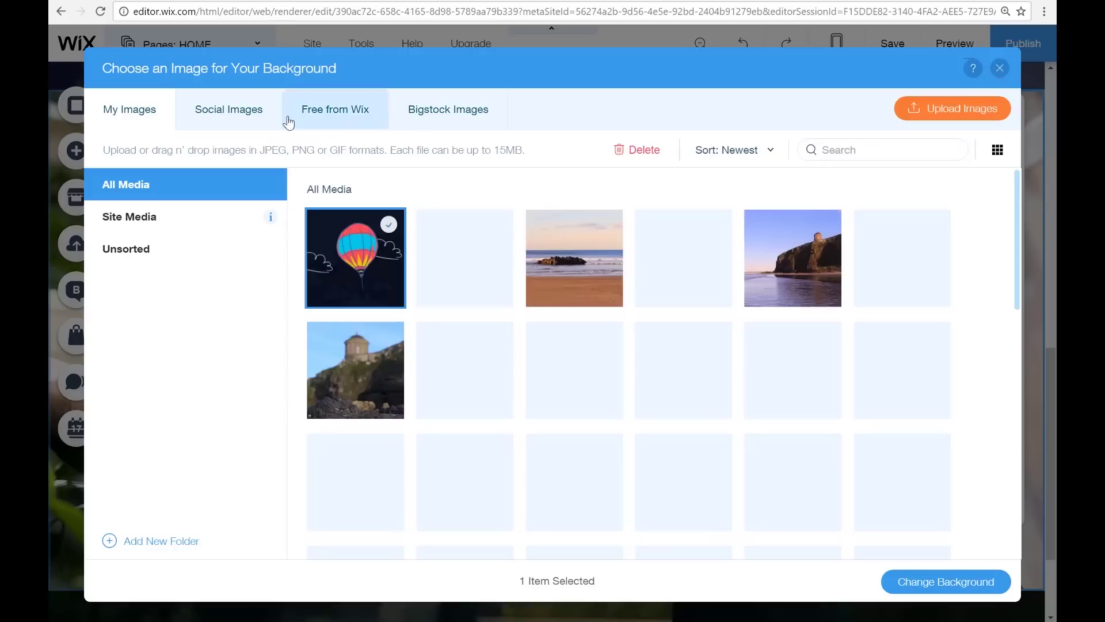
Set Column 3's background to the uploaded stone wall photo and align the column's content to the center.
scroll(750, 434, down, 10)
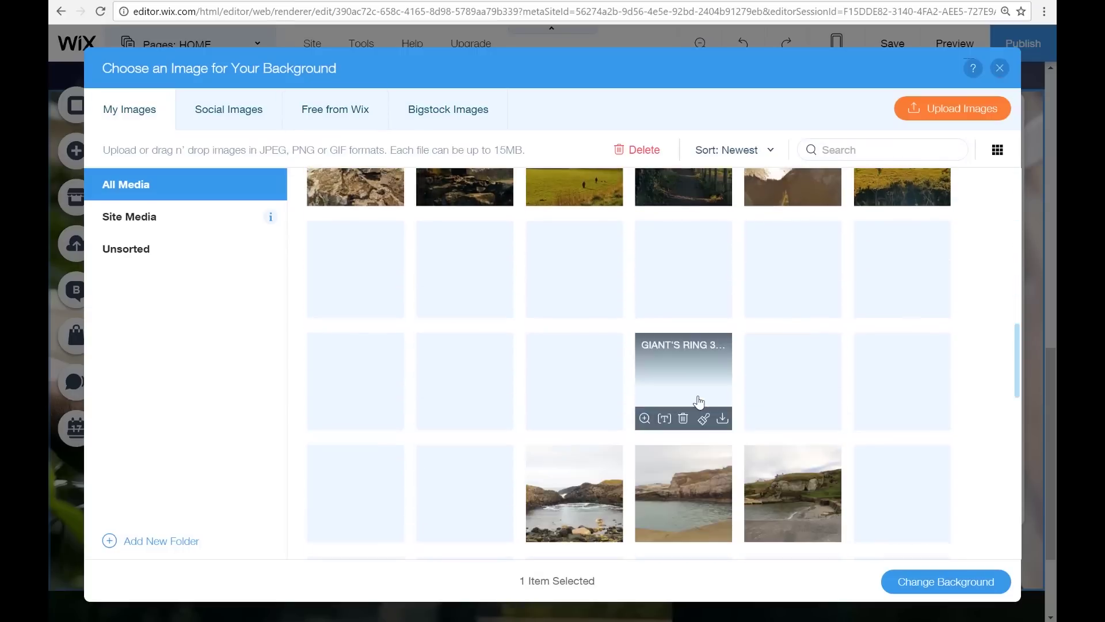
click(465, 269)
click(935, 593)
click(936, 241)
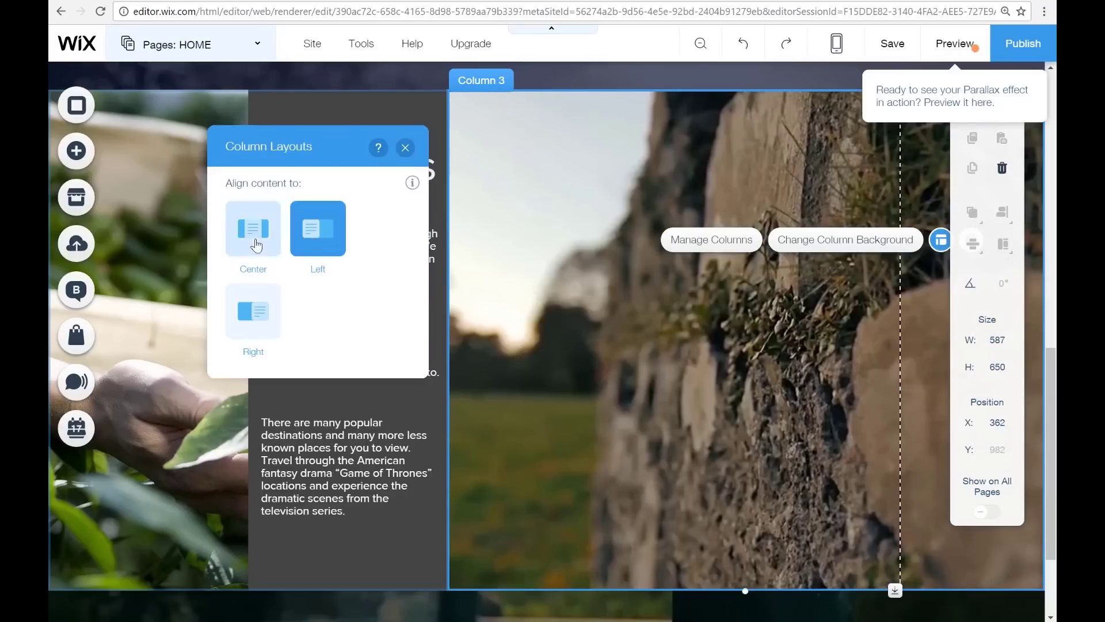
click(851, 246)
Replace Column 3's background with the uploaded photo of the metal sculpture's head against the sky.
click(867, 237)
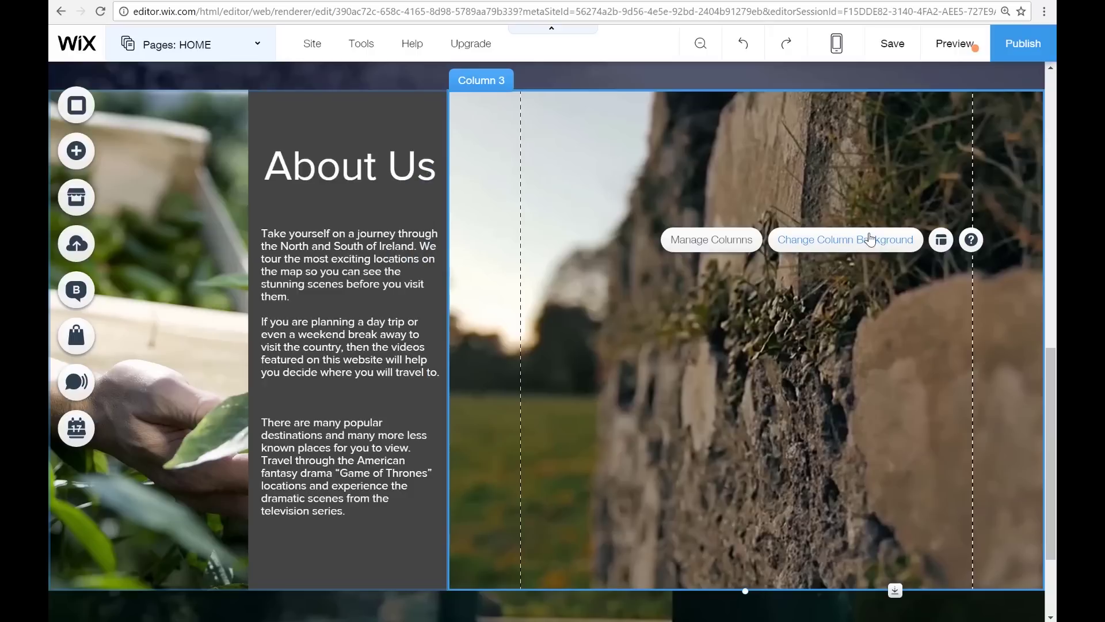
click(877, 240)
click(878, 239)
click(877, 240)
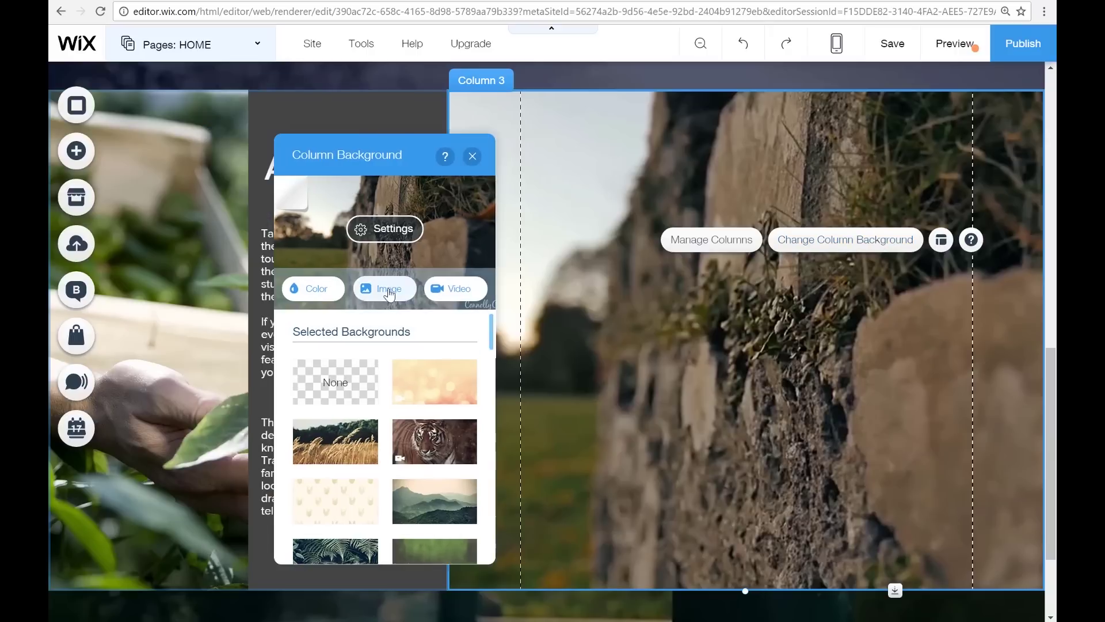
click(389, 292)
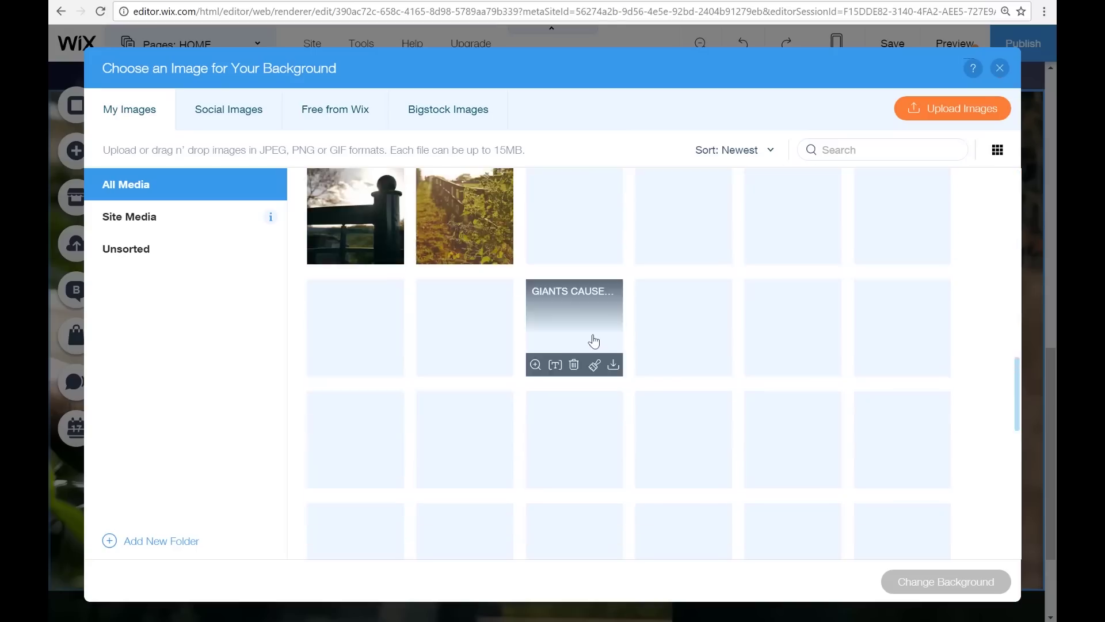
scroll(593, 338, down, 10)
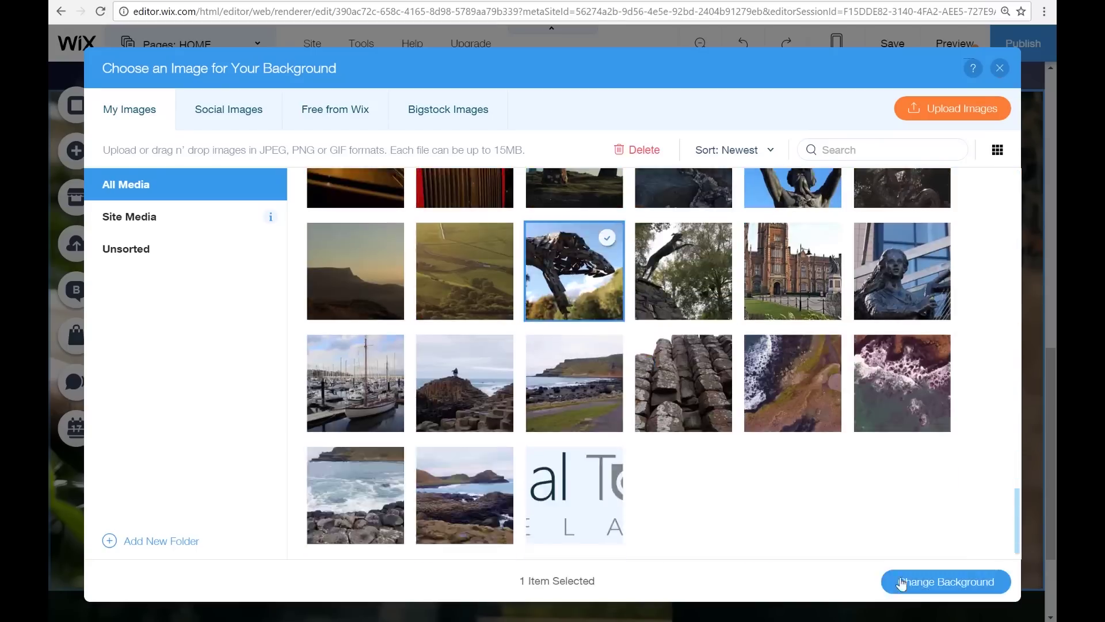
click(910, 581)
Set Column 1's background to the uploaded photo of the upright, long-necked metal sculpture.
scroll(432, 345, down, 5)
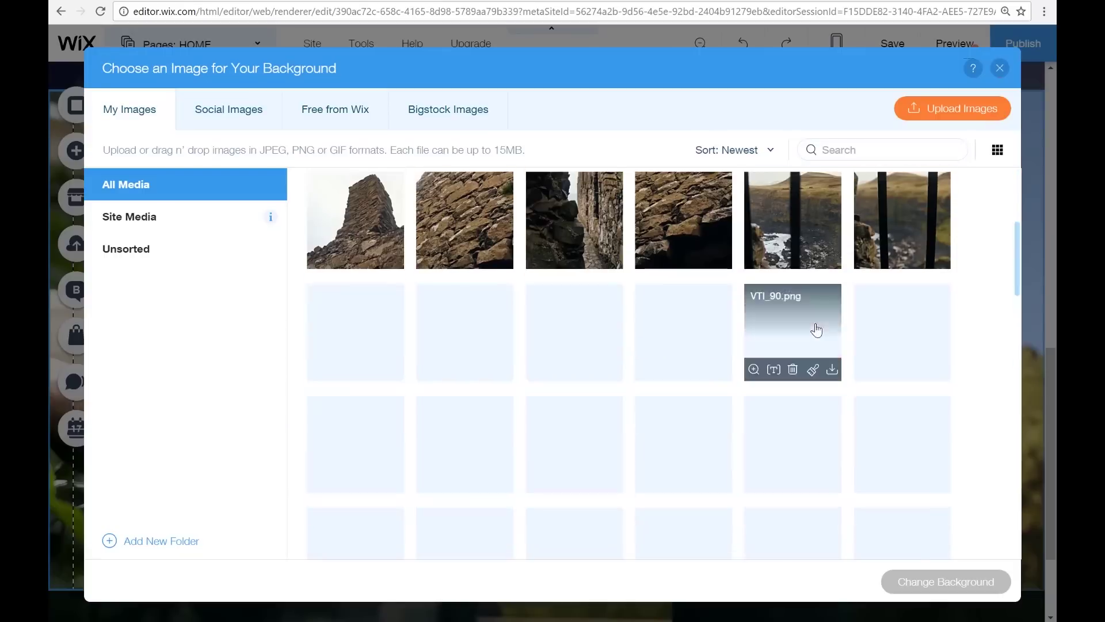
scroll(909, 260, down, 10)
click(910, 259)
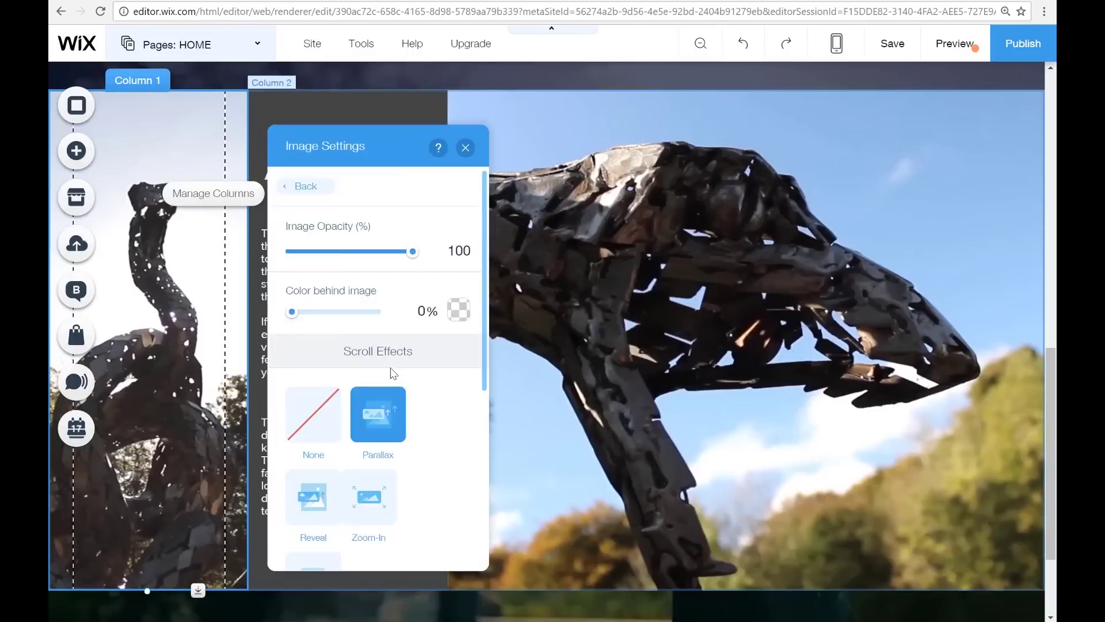
Set the scroll effect of Column 1's image to None and position the image at the top center.
scroll(438, 375, down, 5)
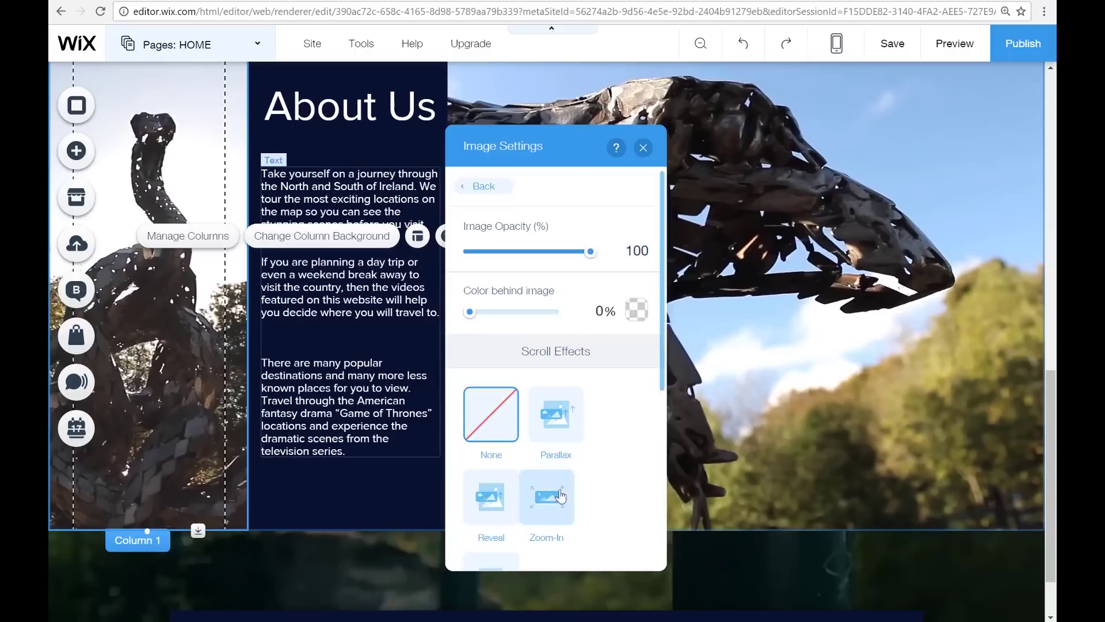
scroll(556, 368, down, 5)
click(533, 492)
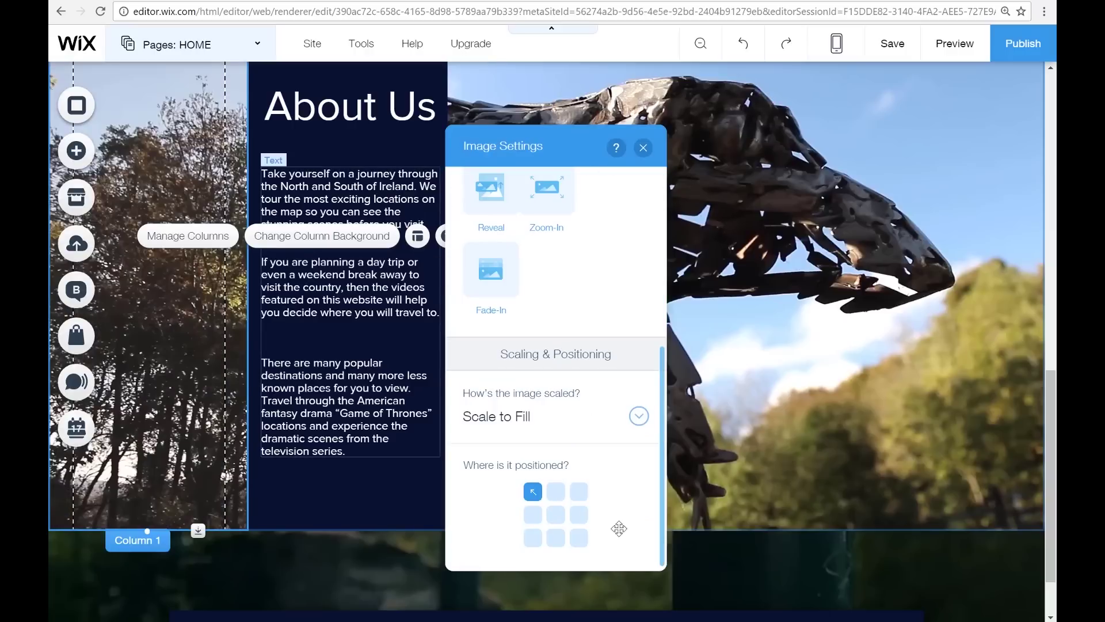
click(555, 493)
click(643, 148)
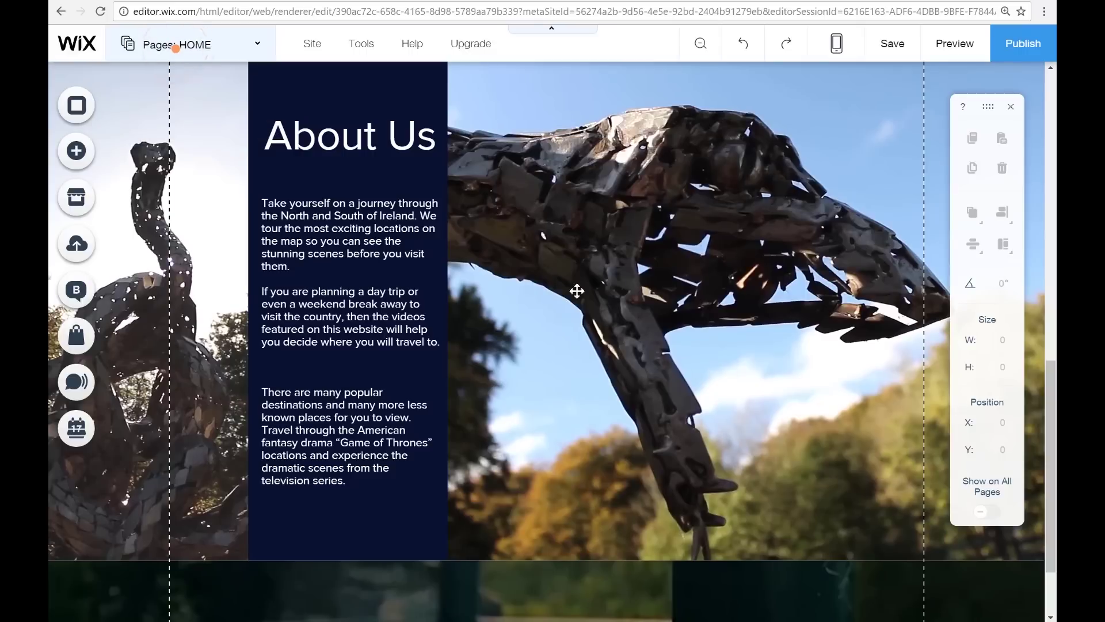
Preview the desktop page and look it over from the About Us strip up to the header.
scroll(555, 295, up, 1)
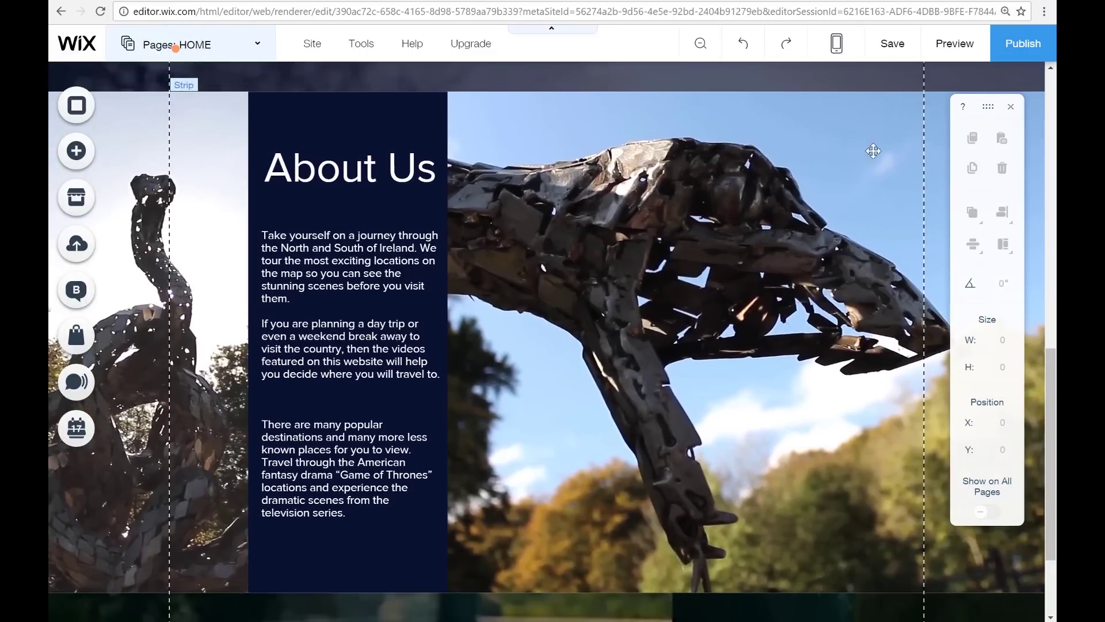
click(971, 46)
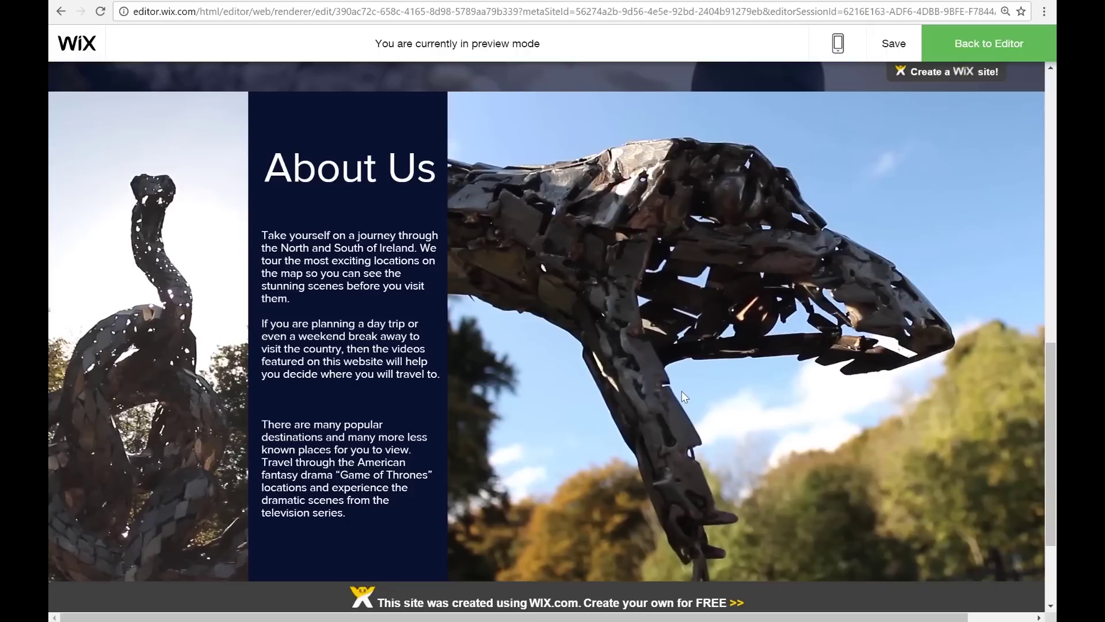
scroll(684, 397, up, 10)
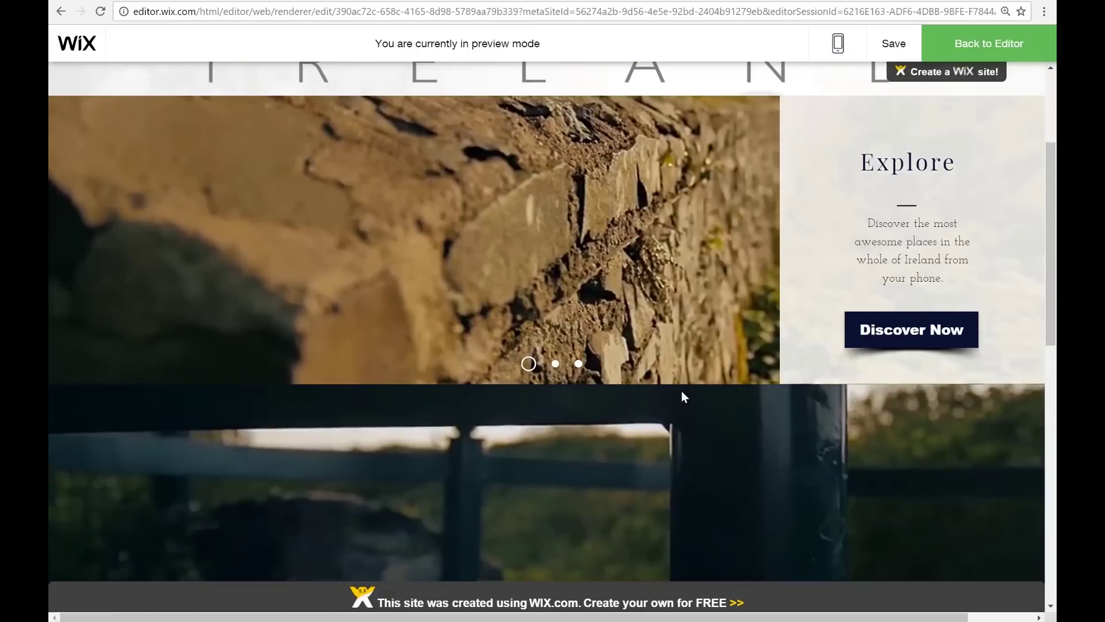
scroll(684, 397, up, 3)
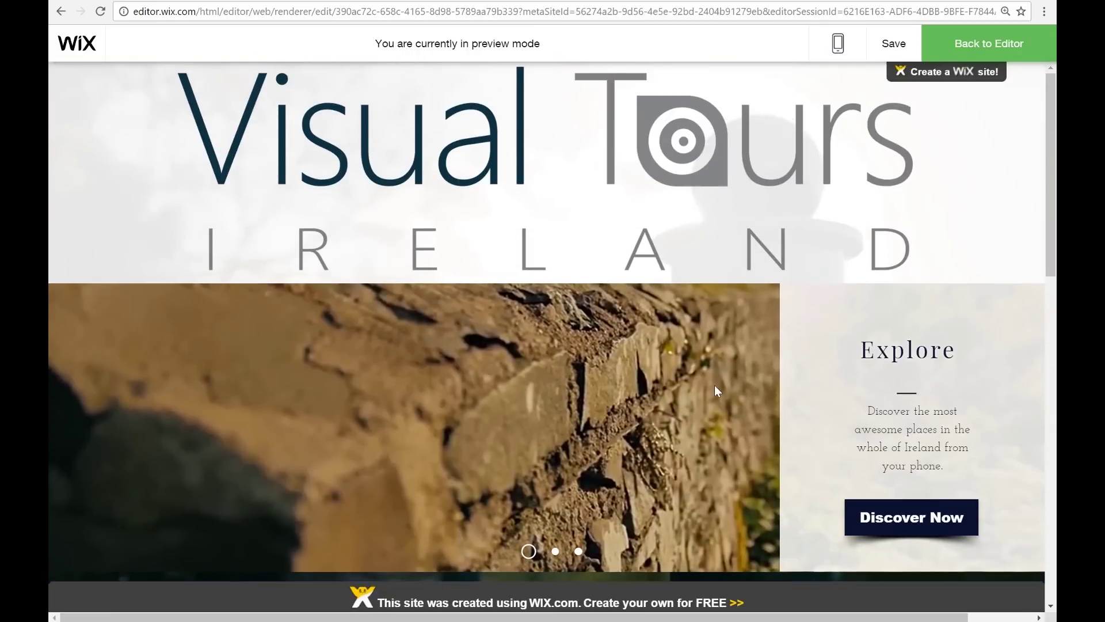
Switch the preview to the mobile view and check the opening and closing of its navigation menu.
click(840, 45)
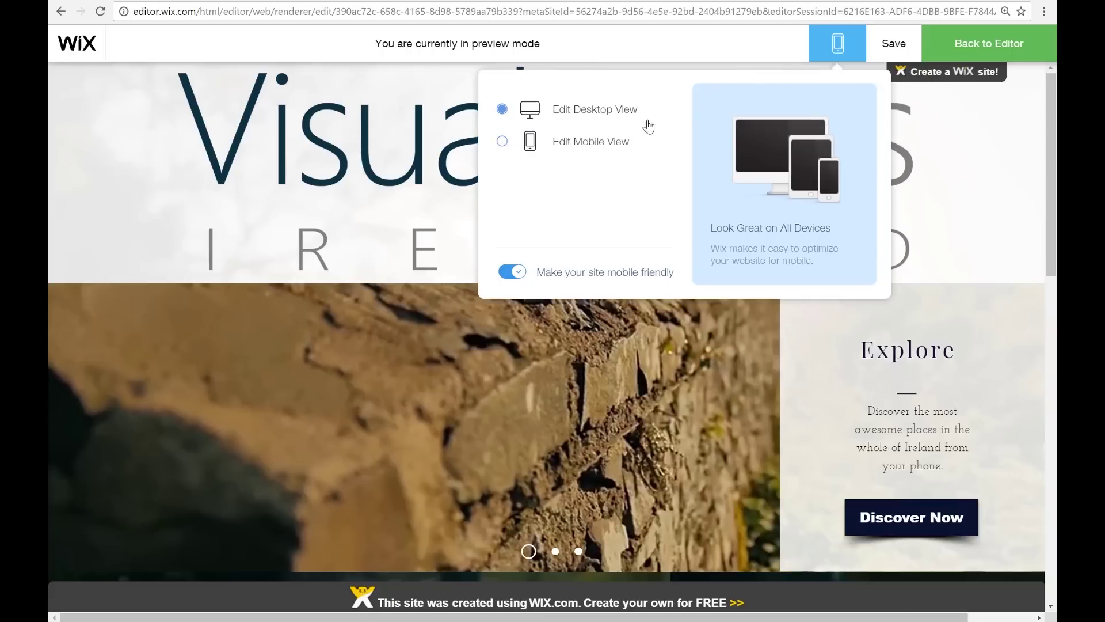
click(567, 148)
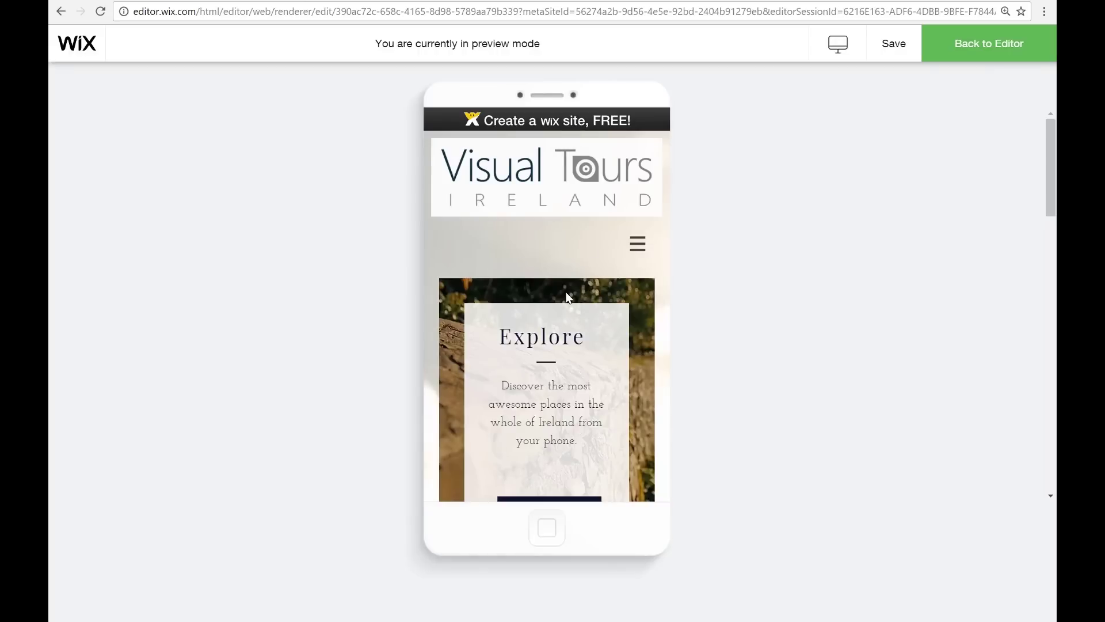
scroll(567, 295, down, 3)
scroll(600, 177, up, 3)
click(638, 245)
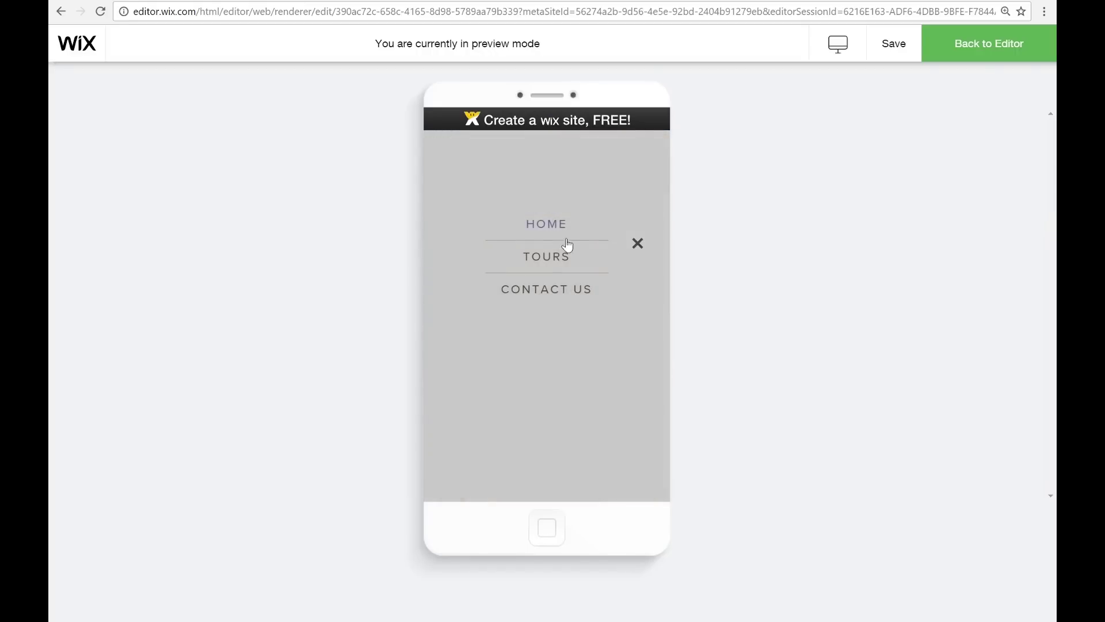
click(638, 245)
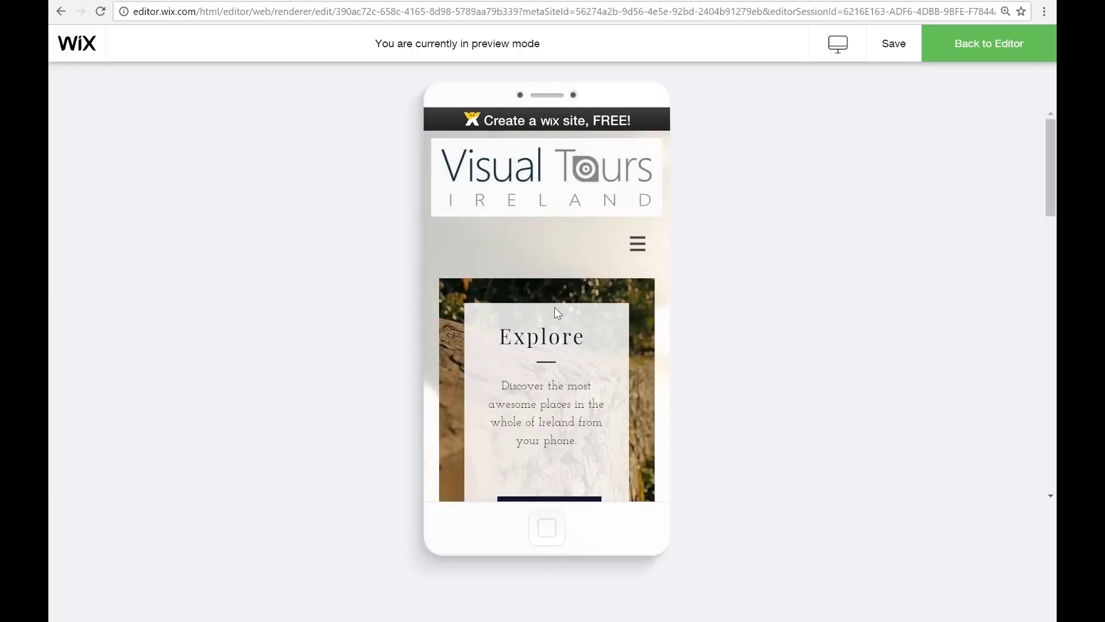
Check the mobile slideshow's slides and the stacked About Us strip down to the end of the page.
scroll(553, 308, down, 3)
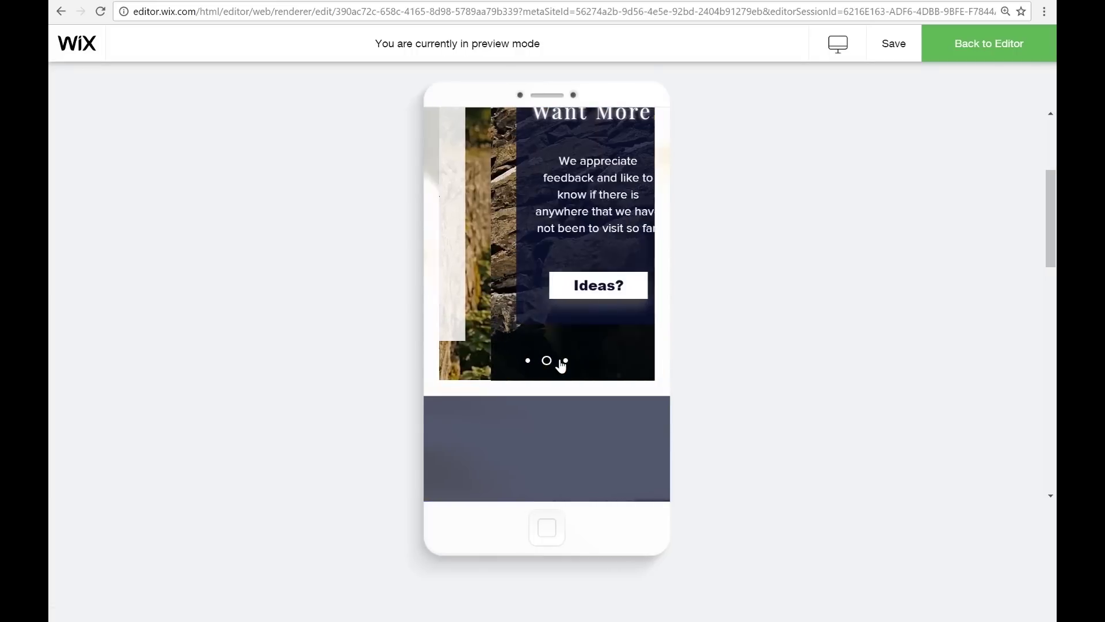
click(562, 361)
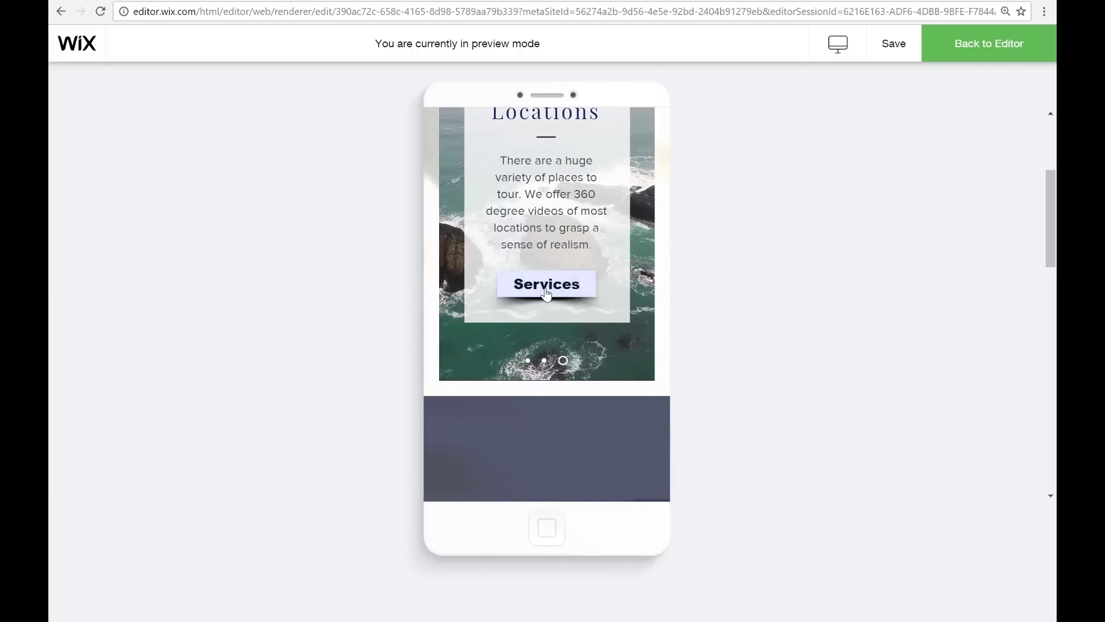
scroll(599, 340, down, 10)
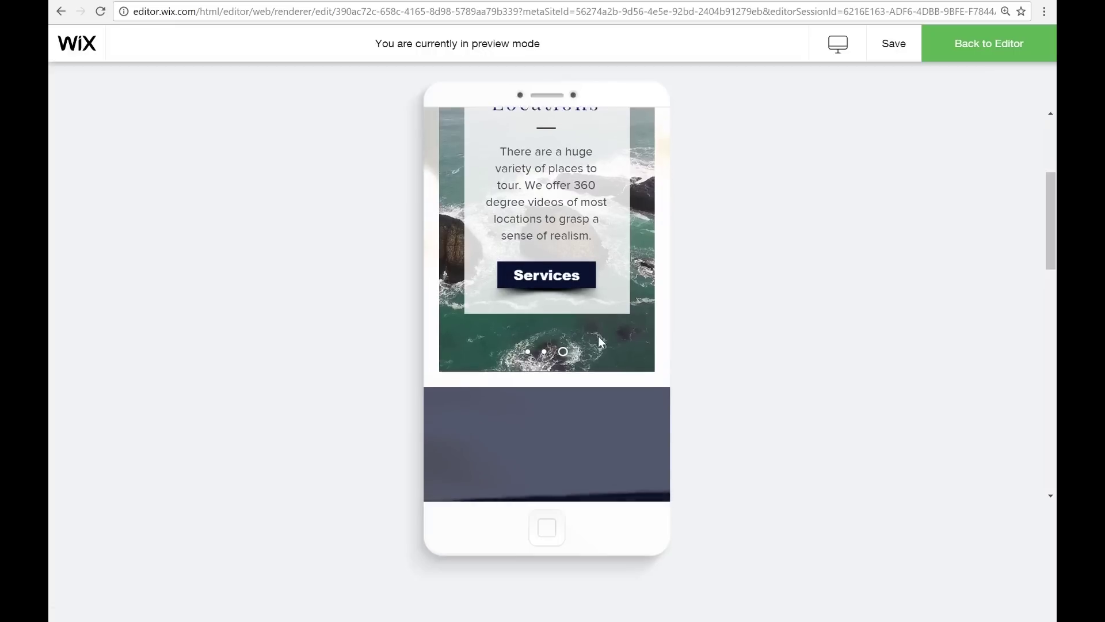
scroll(599, 337, down, 5)
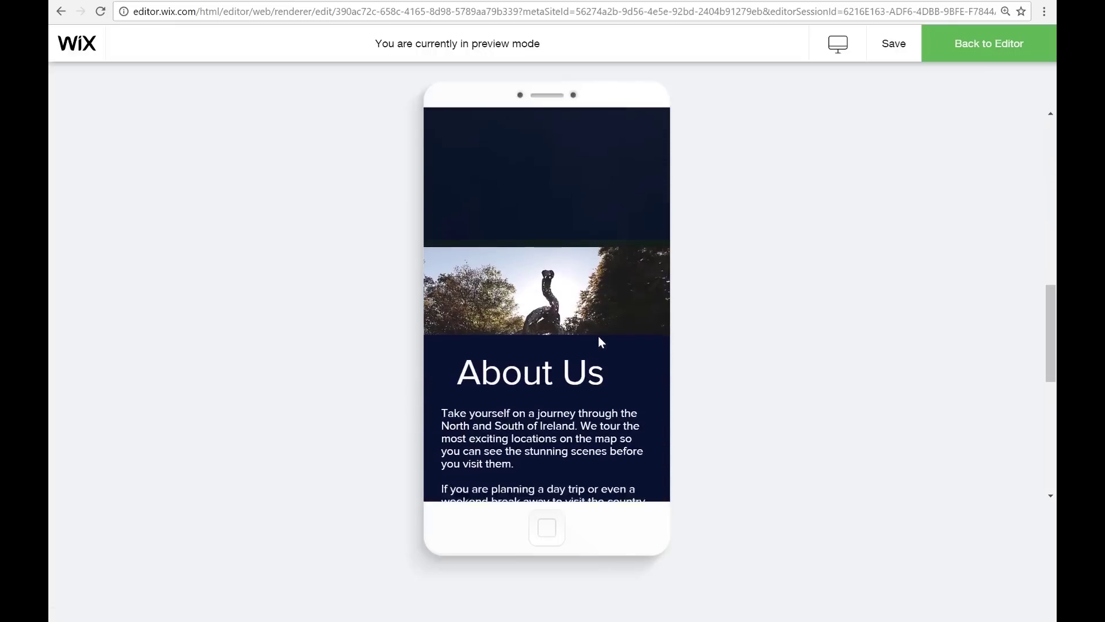
scroll(599, 338, down, 4)
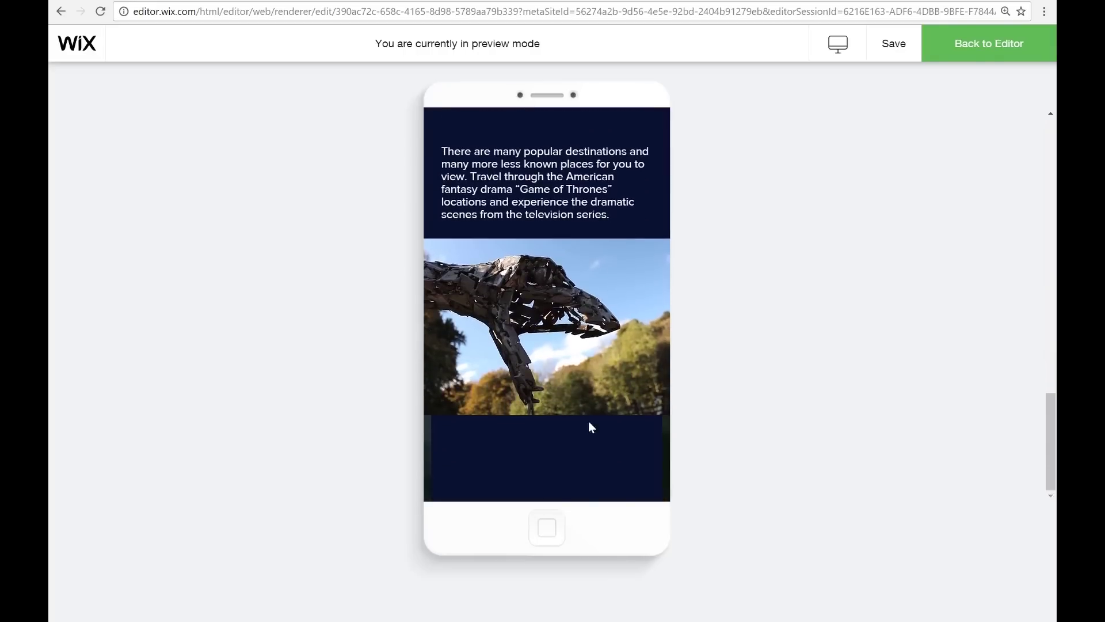
Leave the preview and switch the editor back to the desktop view.
click(985, 45)
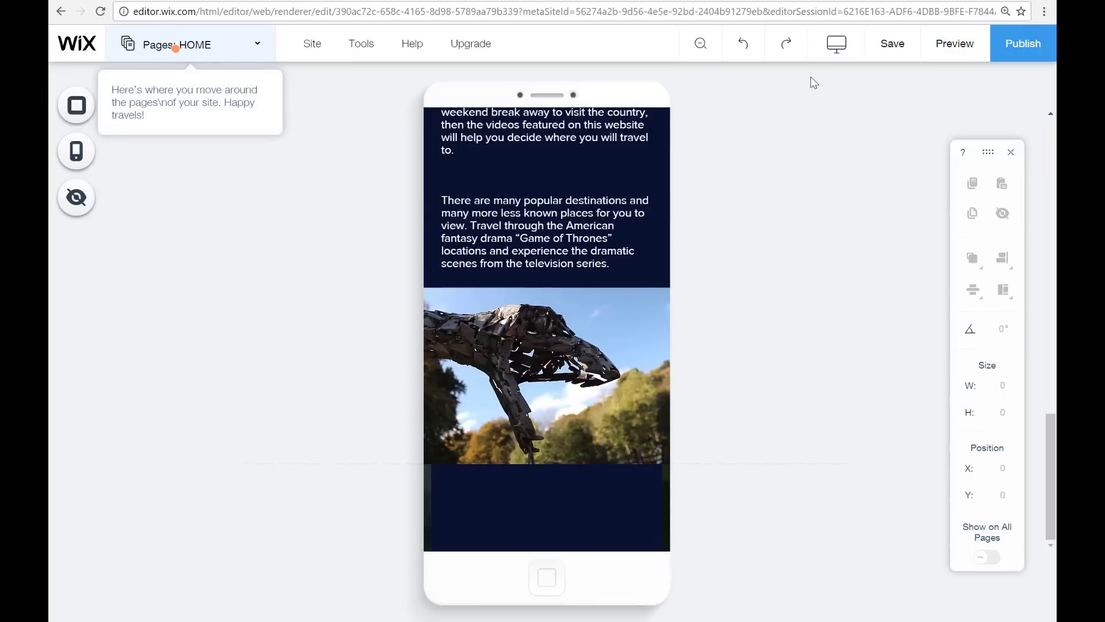
click(836, 43)
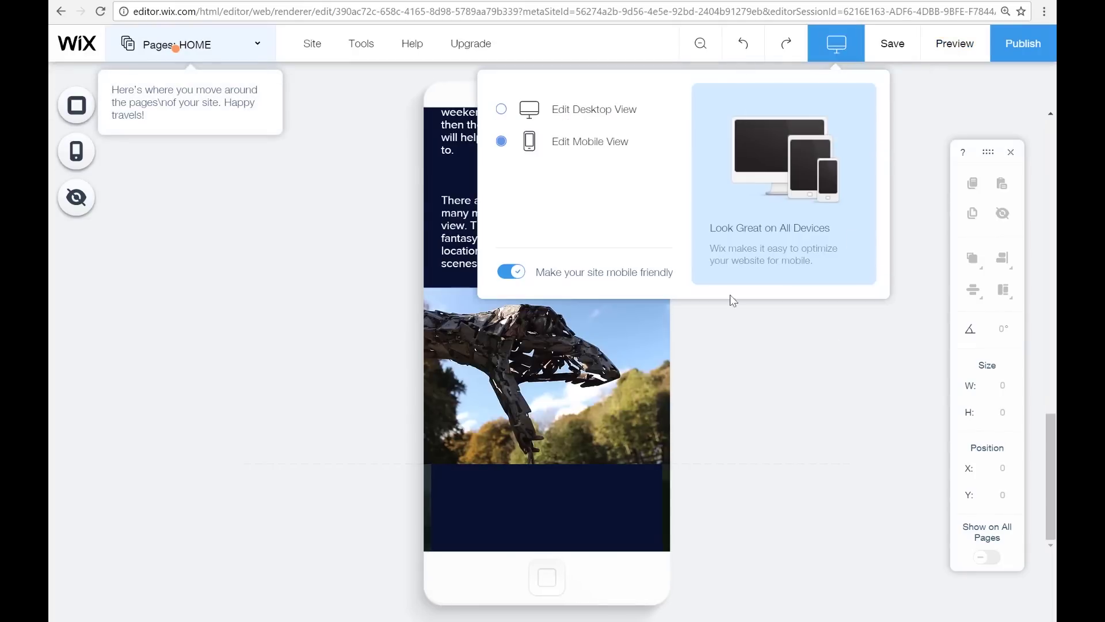
mouse_move(836, 44)
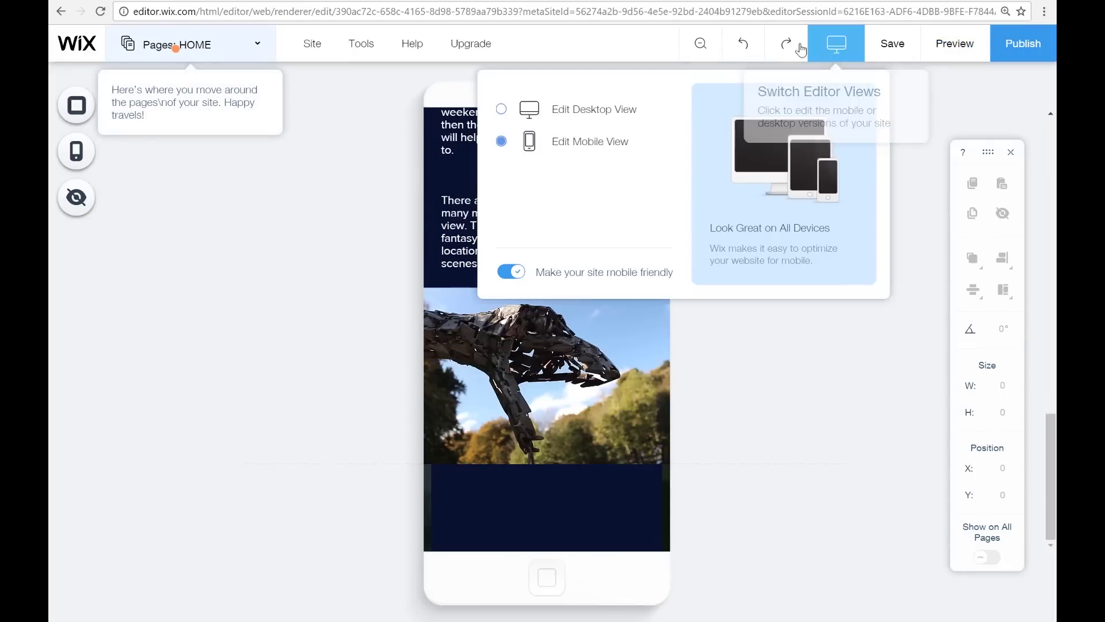
click(601, 118)
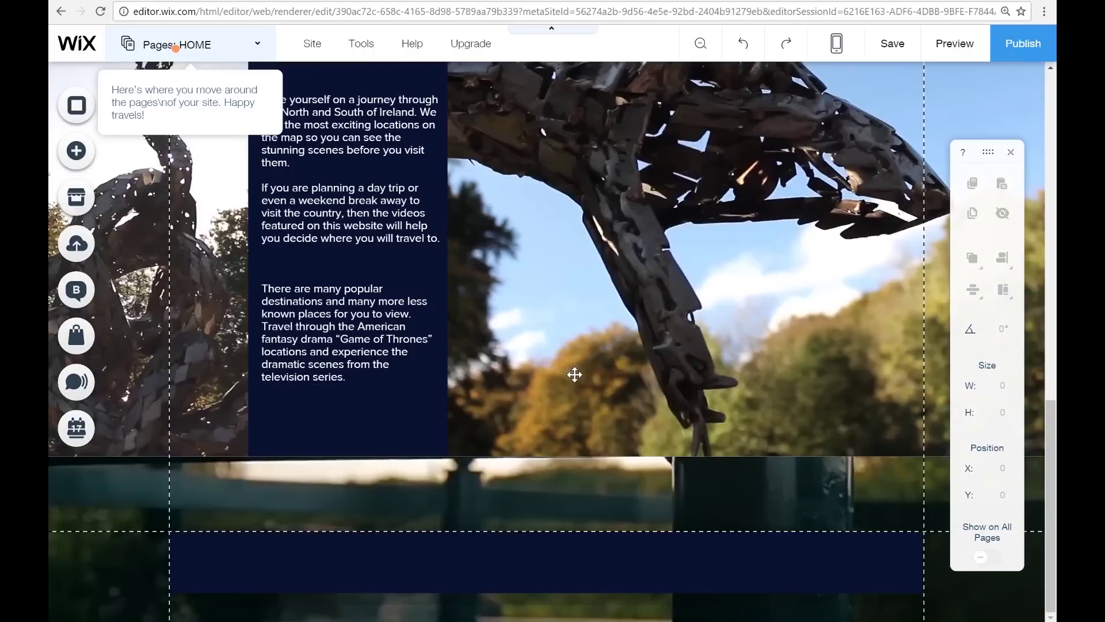
Add a white button, 142 by 40, beneath the About Us paragraphs in Column 2.
click(85, 164)
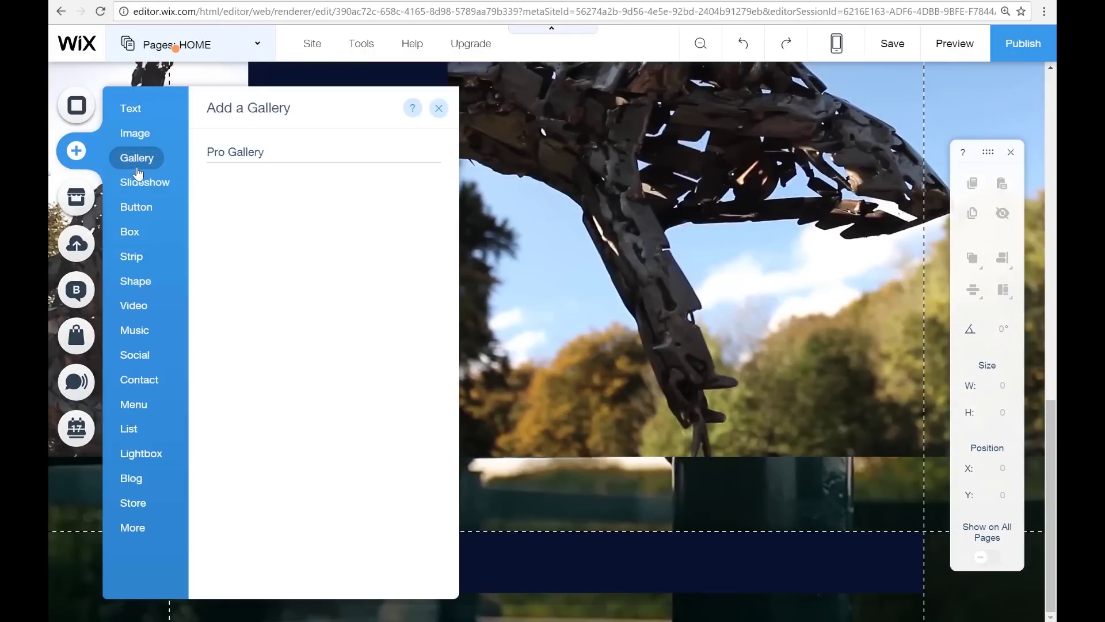
mouse_move(136, 207)
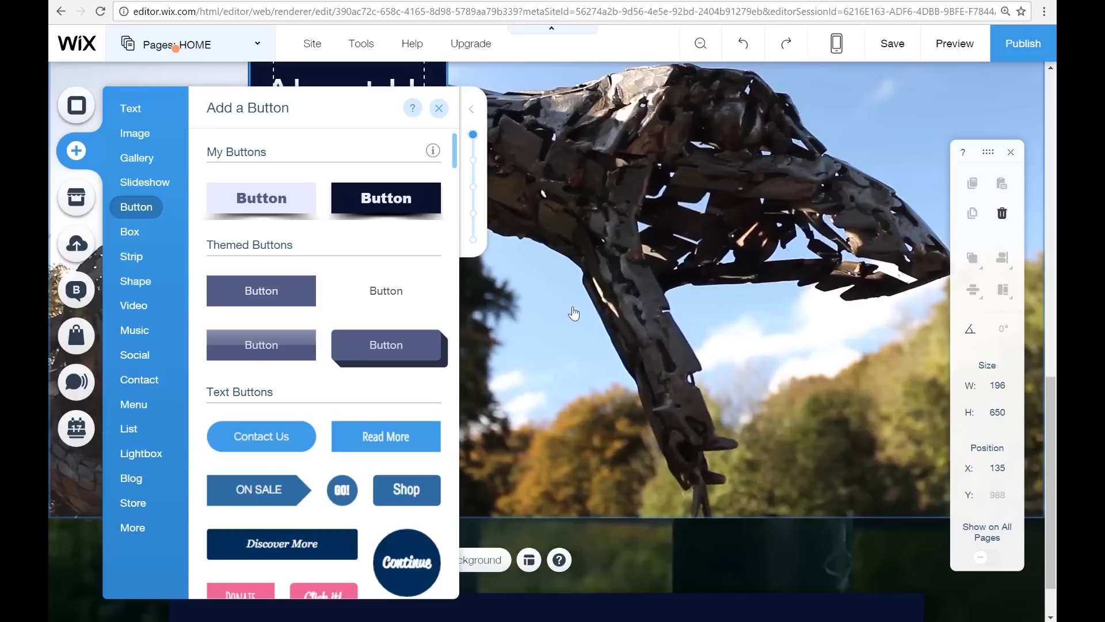
mouse_move(574, 313)
mouse_down()
mouse_move(429, 389)
mouse_move(344, 482)
mouse_move(353, 458)
mouse_move(371, 472)
mouse_up()
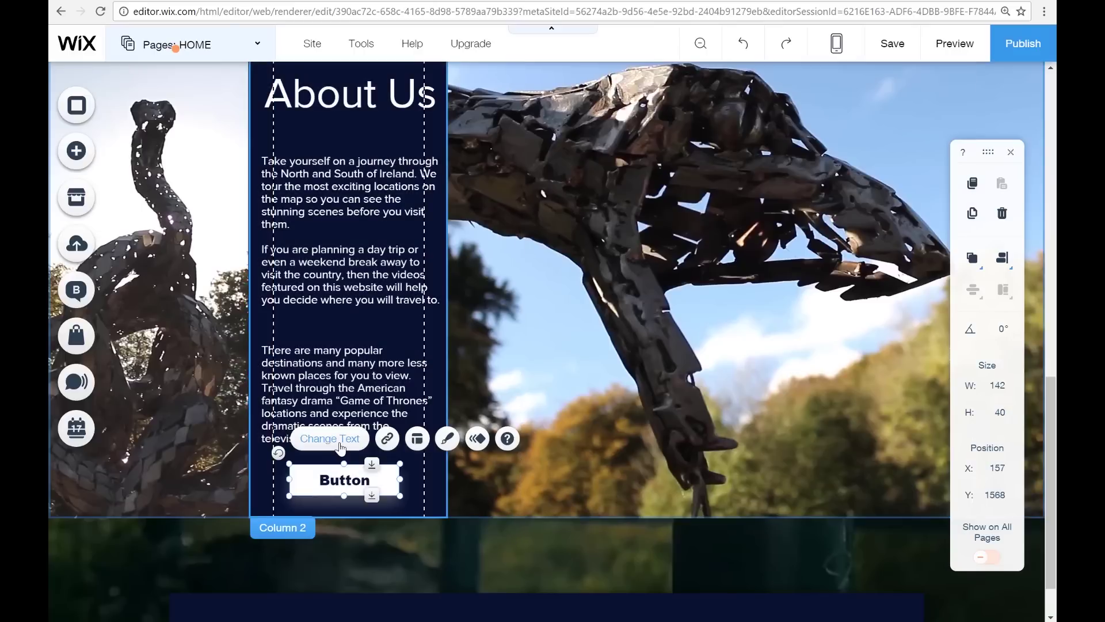
Change the label of the new button in Column 2 to "Tours".
click(340, 441)
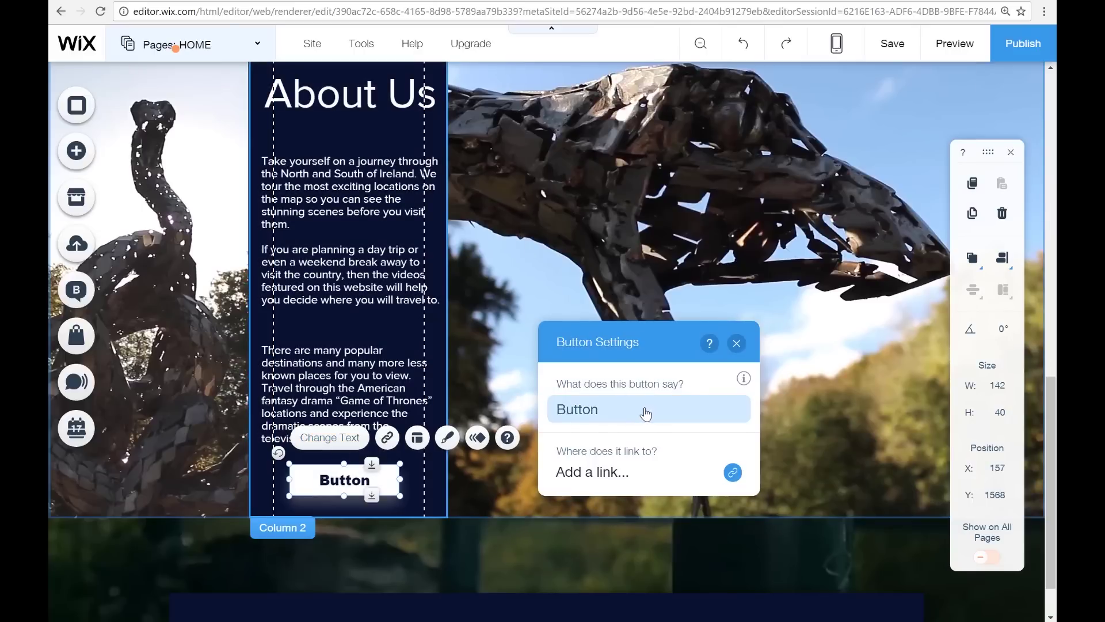
click(645, 413)
text(Tours)
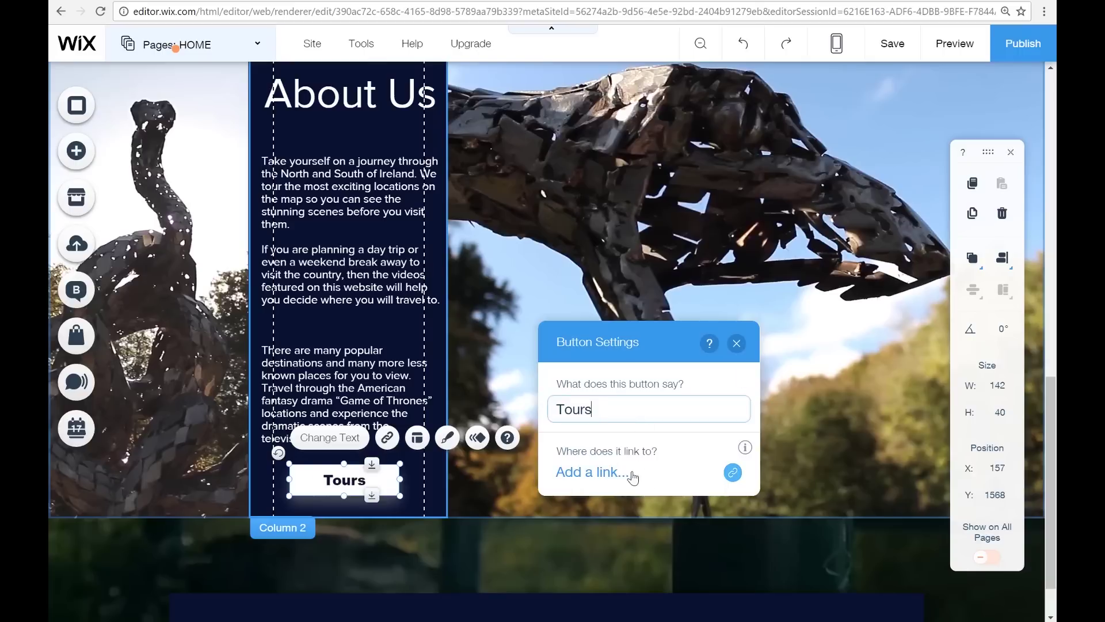
Link the Tours button to the TOURS page and close its settings.
click(734, 474)
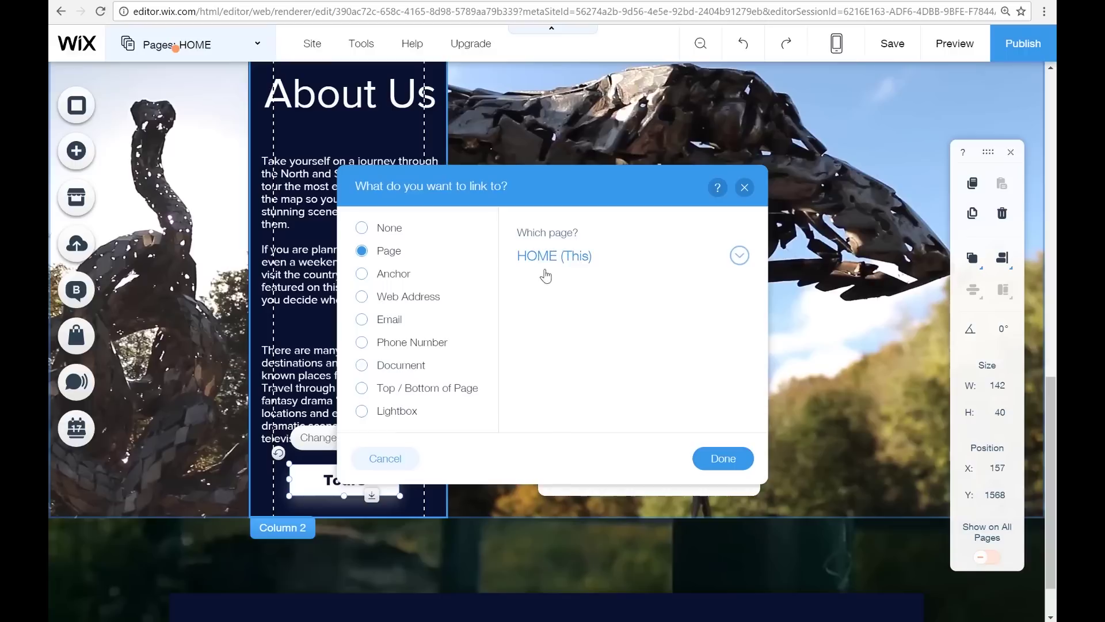
click(743, 259)
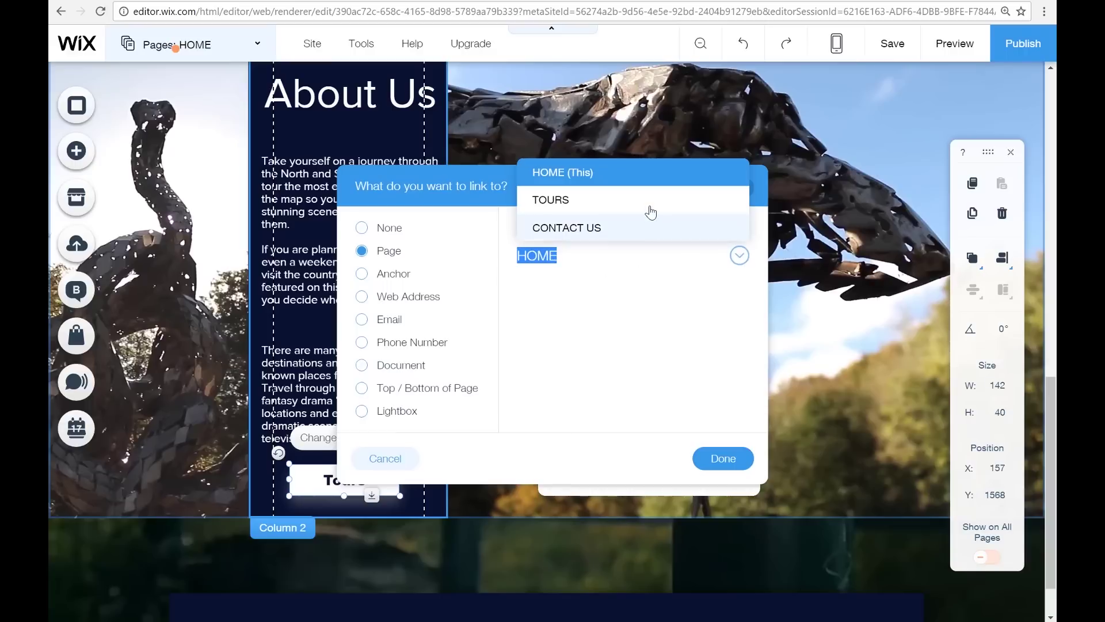
click(649, 208)
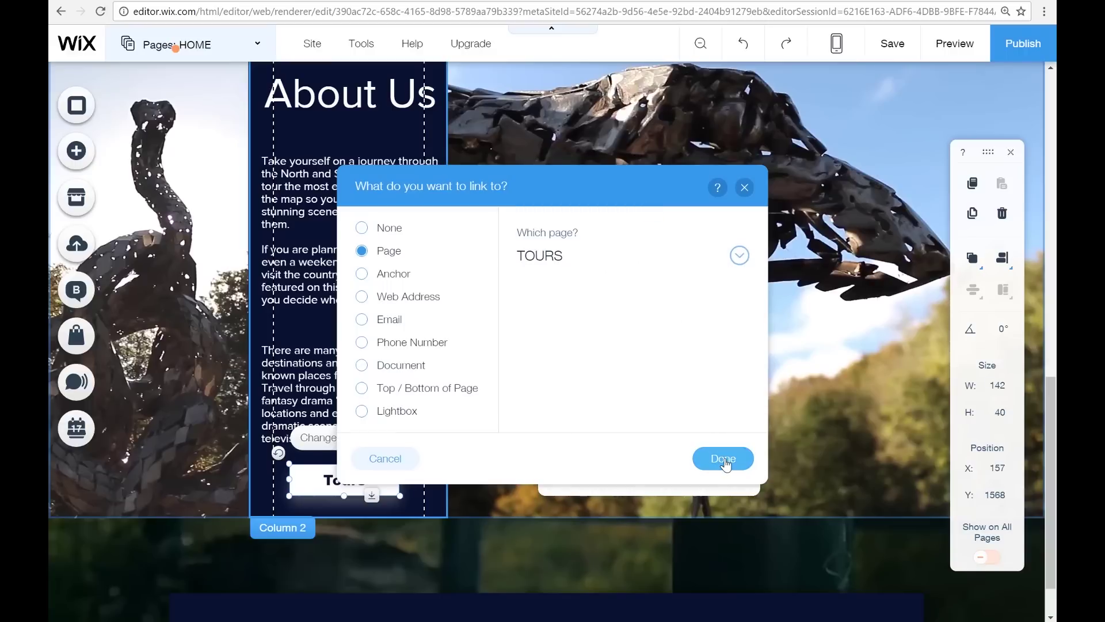
click(722, 460)
click(737, 343)
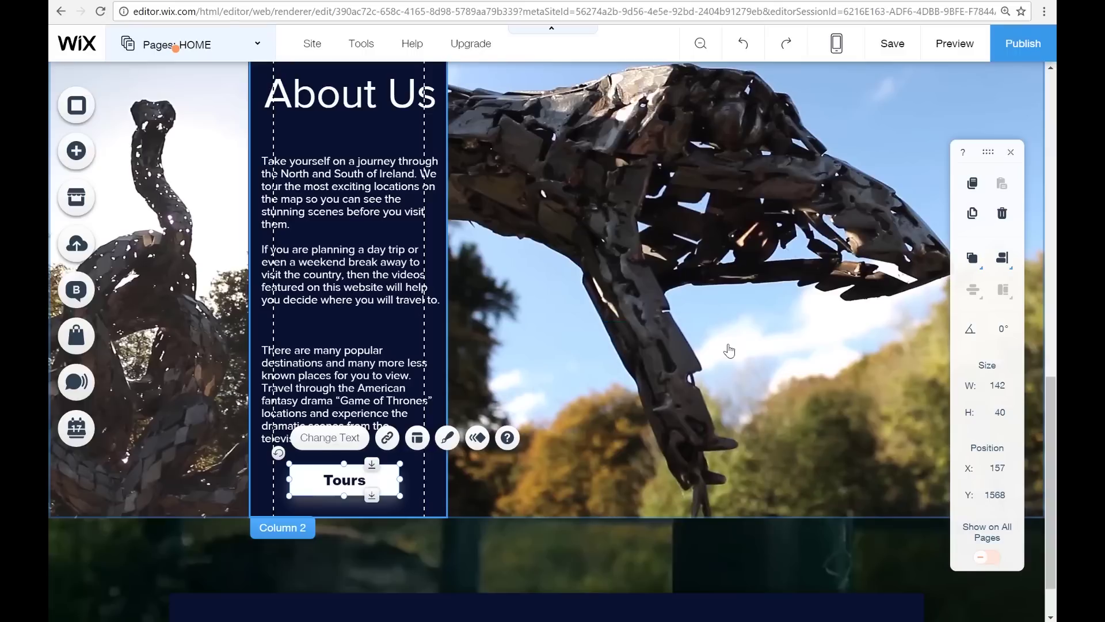
Preview the page to check the Tours button under the About Us text, and return to the editor.
click(643, 294)
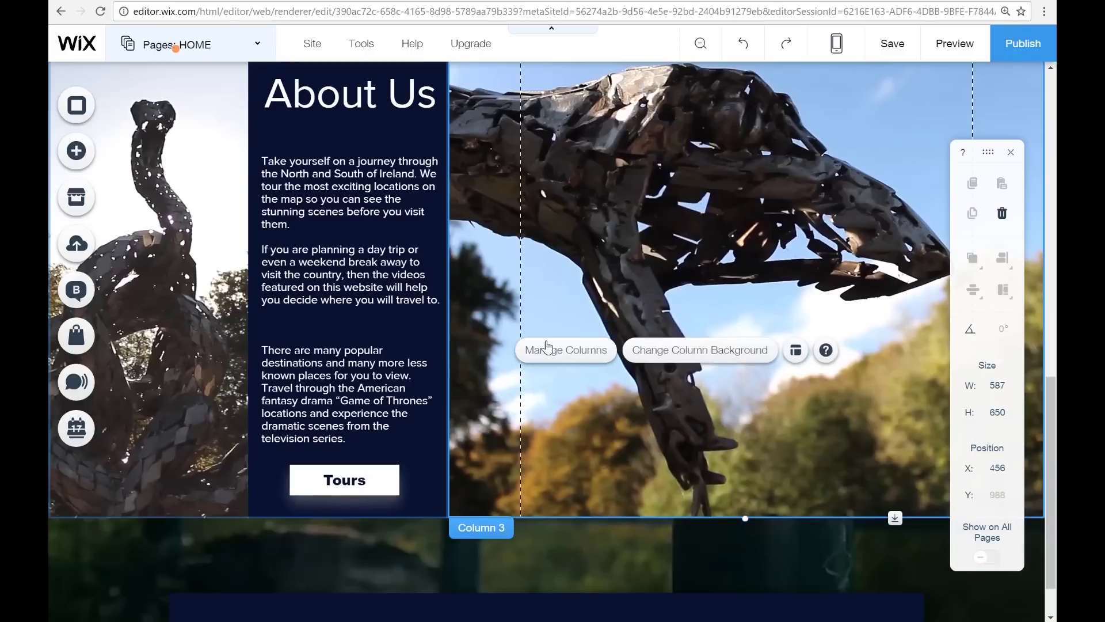
click(954, 49)
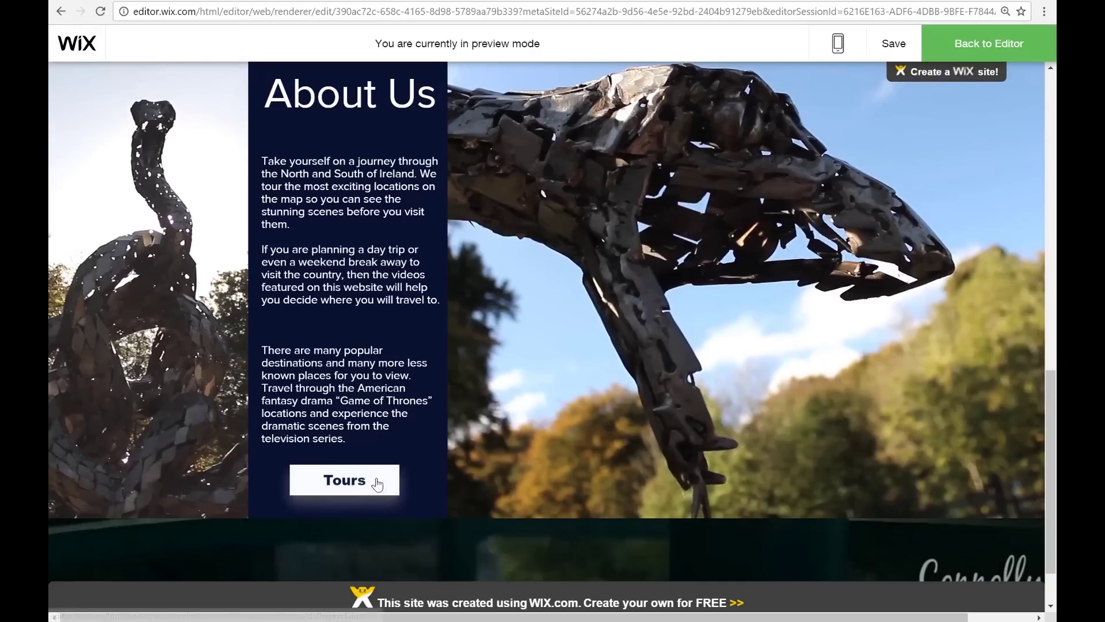
click(970, 55)
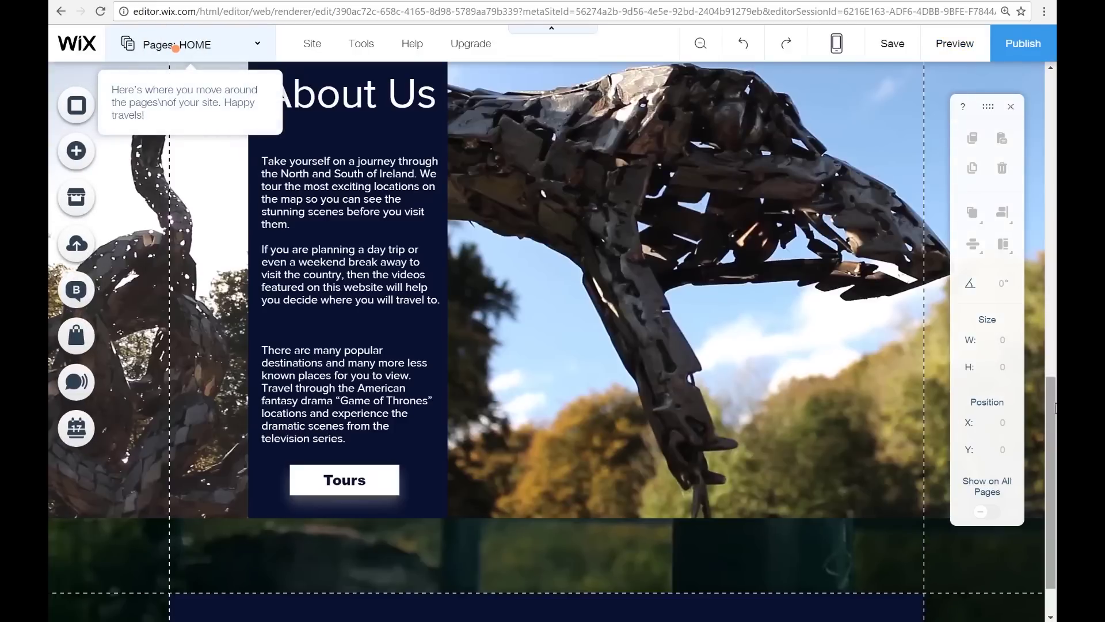
Add the "Welcome to The Next Big Thing" strip directly below the About Us strip.
scroll(1056, 407, down, 1)
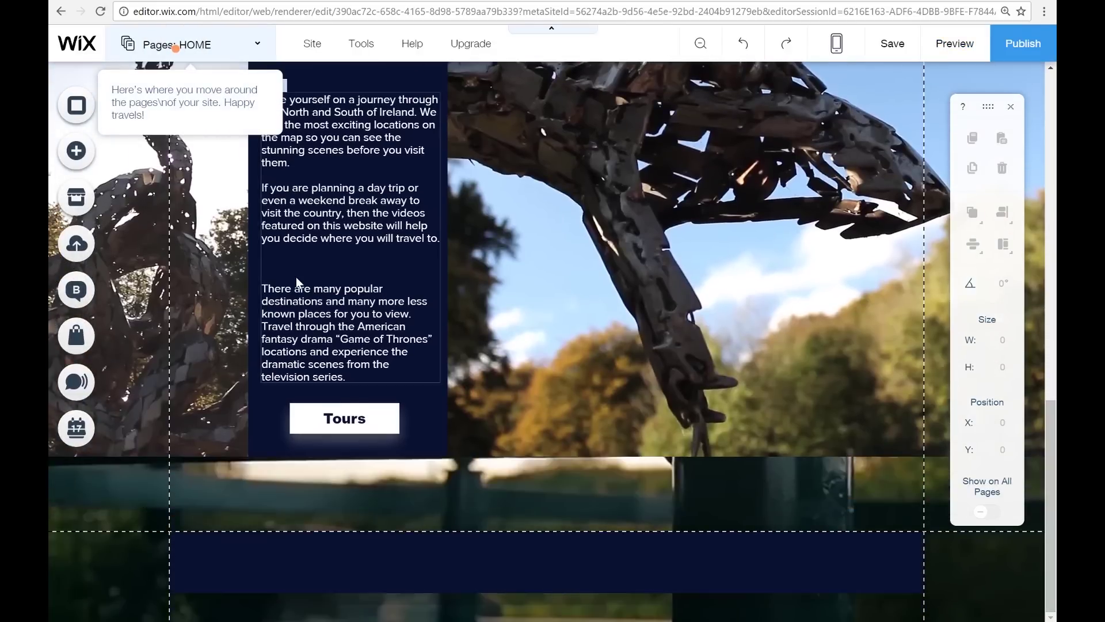
click(76, 151)
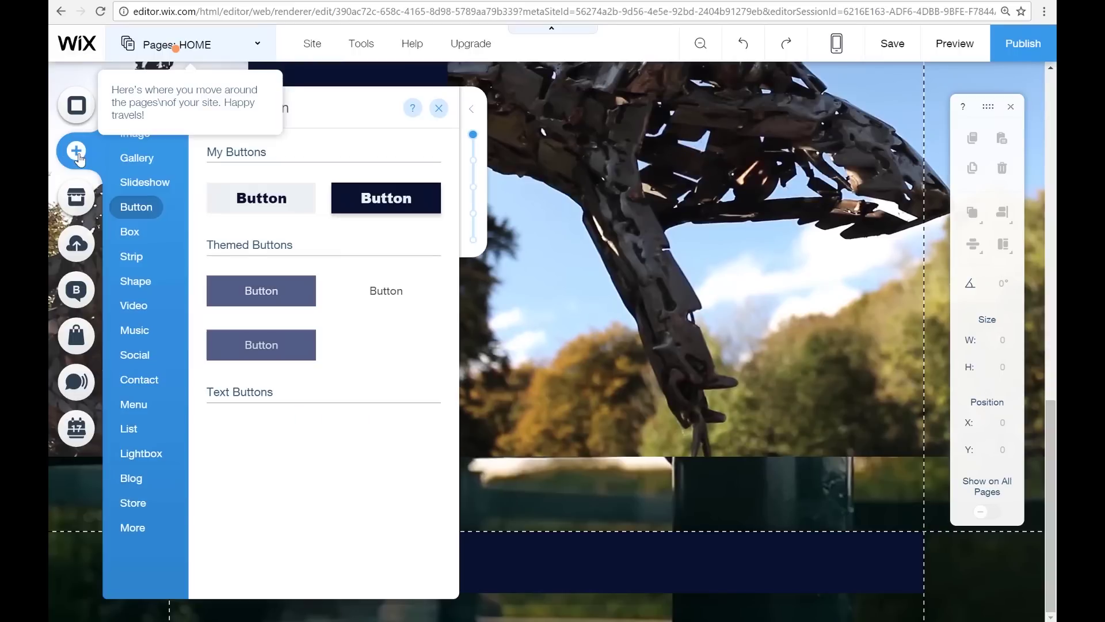
mouse_move(137, 317)
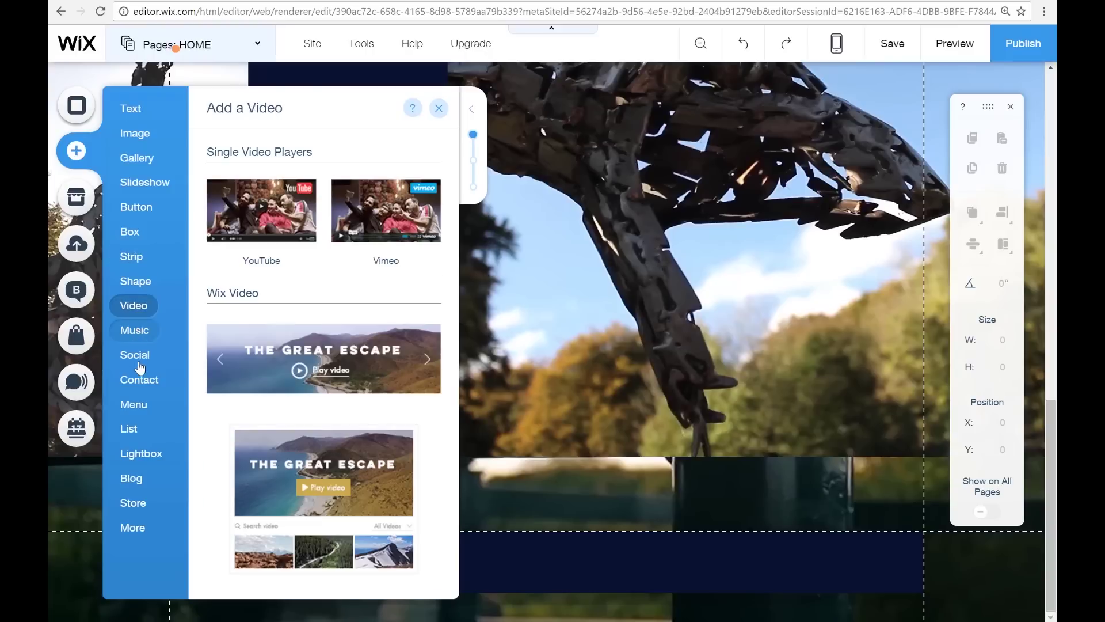
mouse_move(131, 256)
click(436, 299)
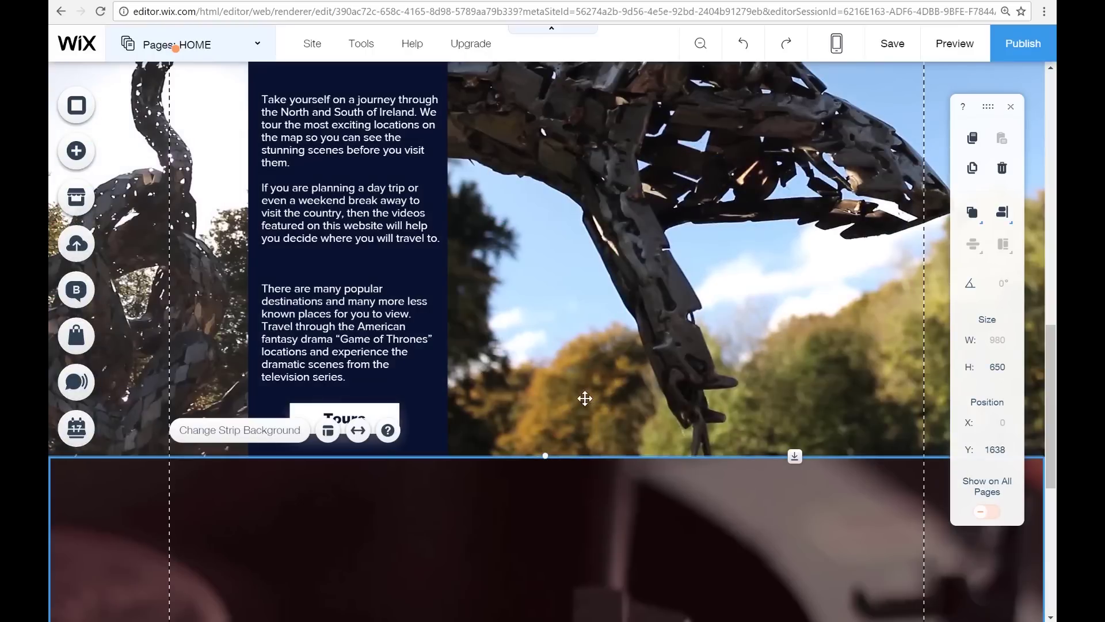
Replace the new strip's "THE NEXT BIG THING" title with "Showing Yoy Where You Want To Go".
scroll(588, 396, down, 4)
scroll(592, 396, down, 4)
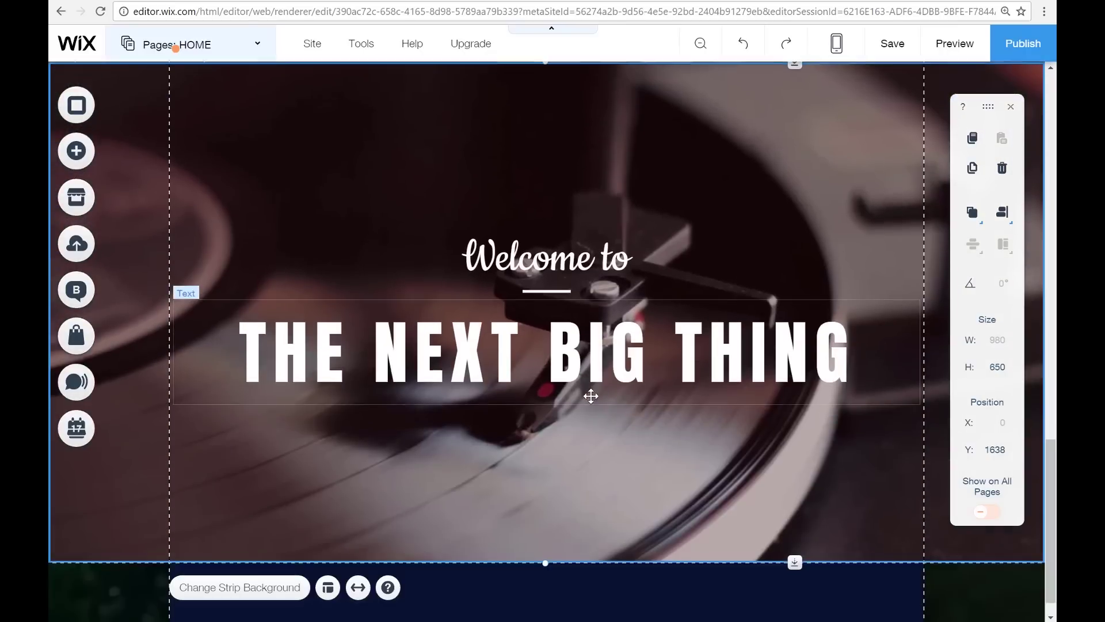
click(551, 339)
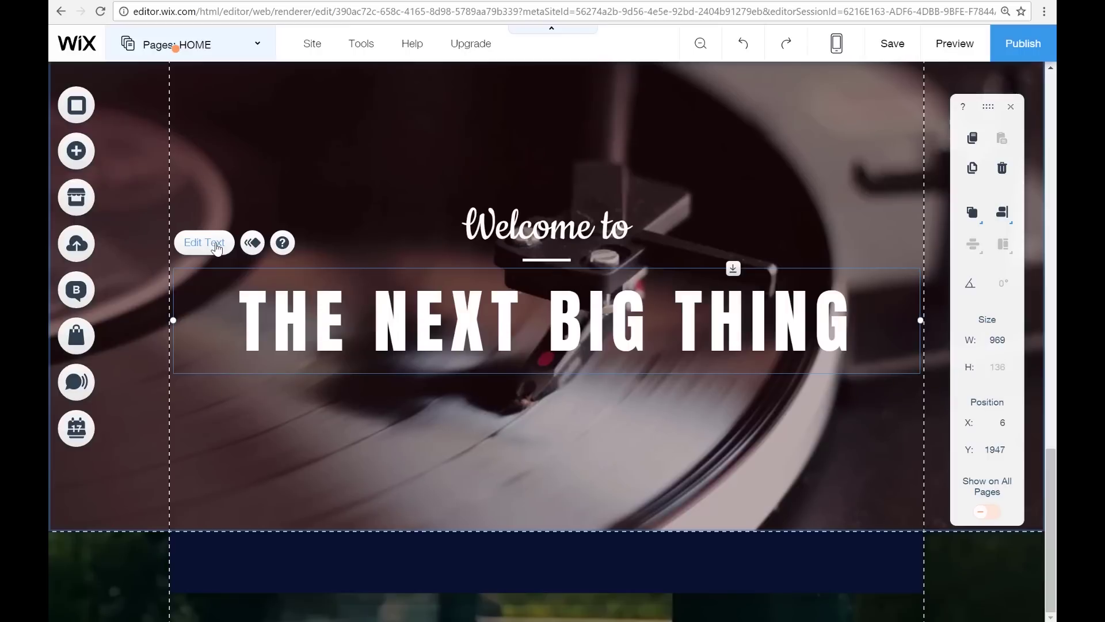
double_click(473, 327)
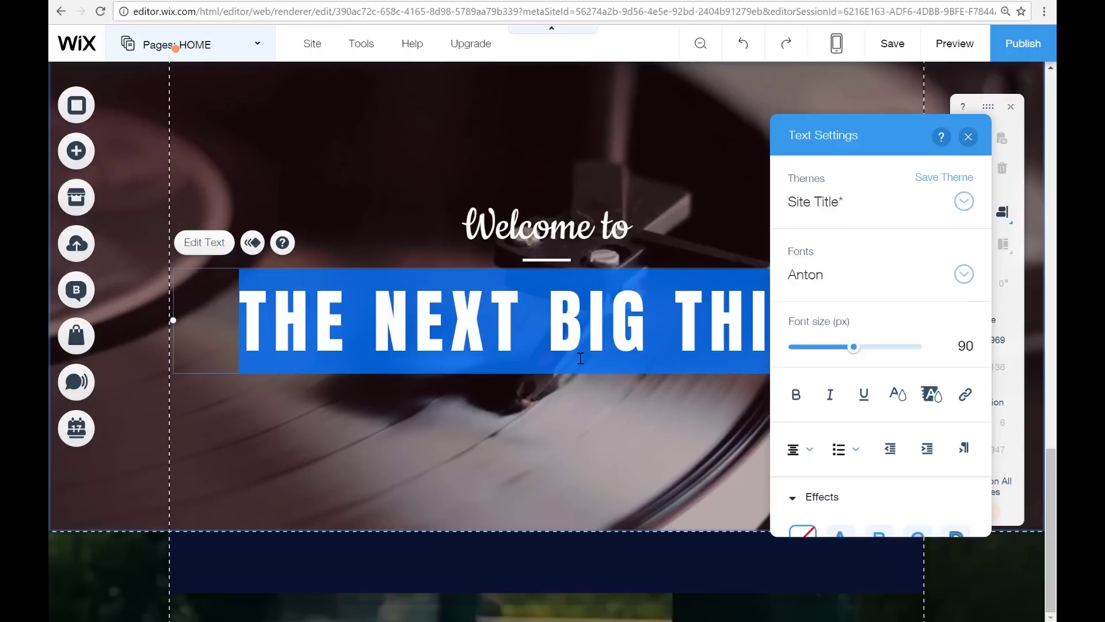
text(Sho)
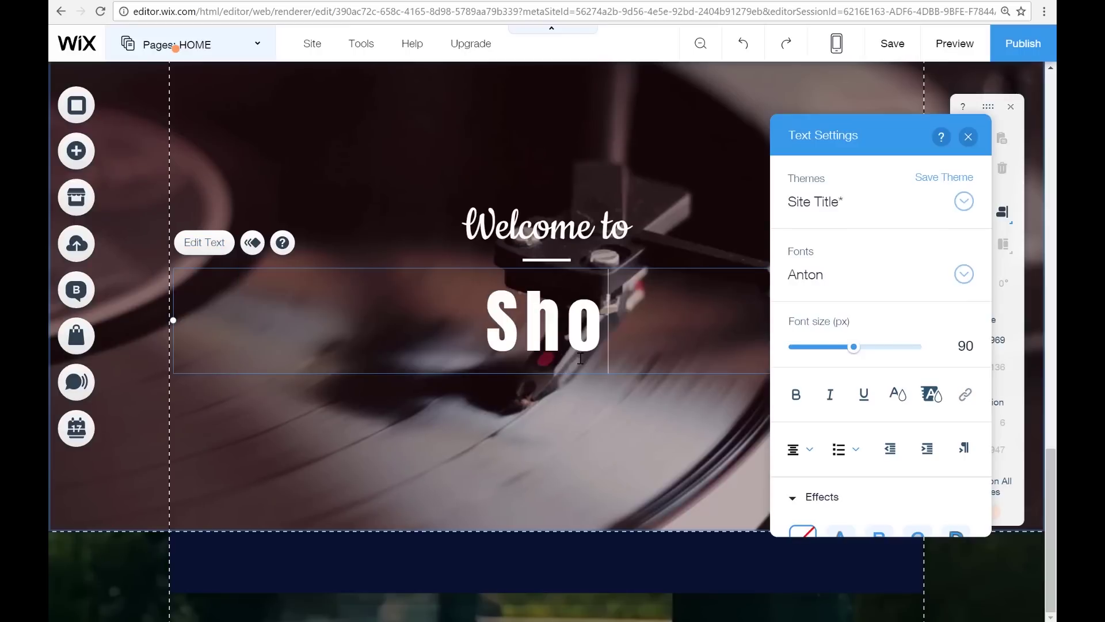
text(wing)
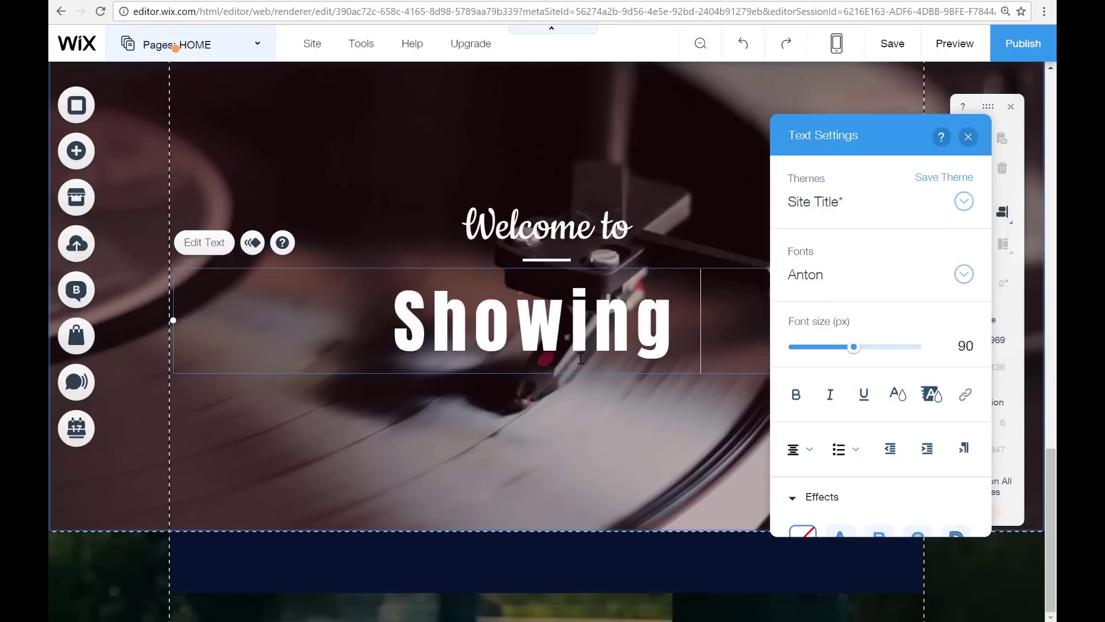
text( Yoy Where You Want To Go)
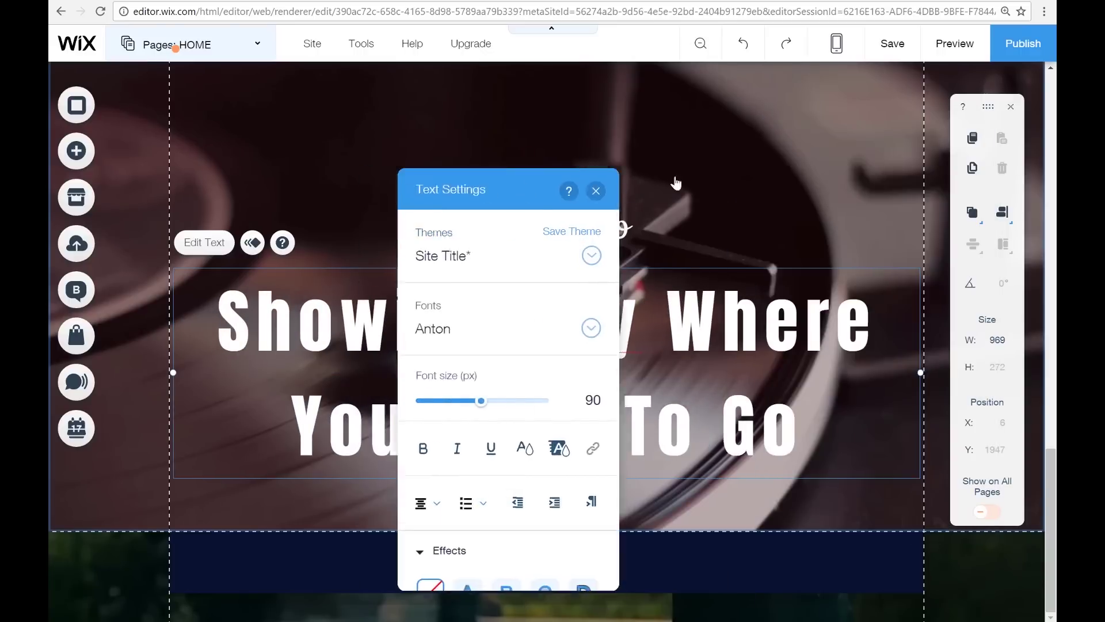
Format the strip's title with the Site Title theme, the Lulo Clean font and a size of 55 px.
click(509, 231)
click(553, 241)
click(593, 300)
scroll(656, 481, down, 5)
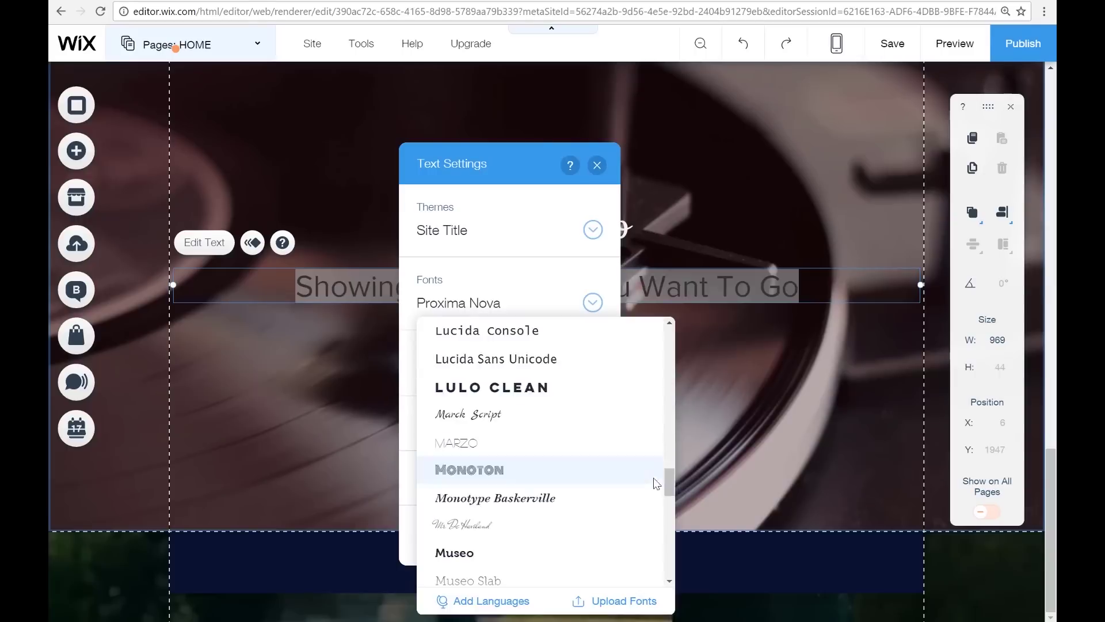
click(460, 380)
click(460, 376)
click(596, 375)
text(55)
Colour the strip's title pale lavender #E5EBFF and give it shadow effect C.
scroll(596, 378, down, 1)
click(527, 347)
click(439, 281)
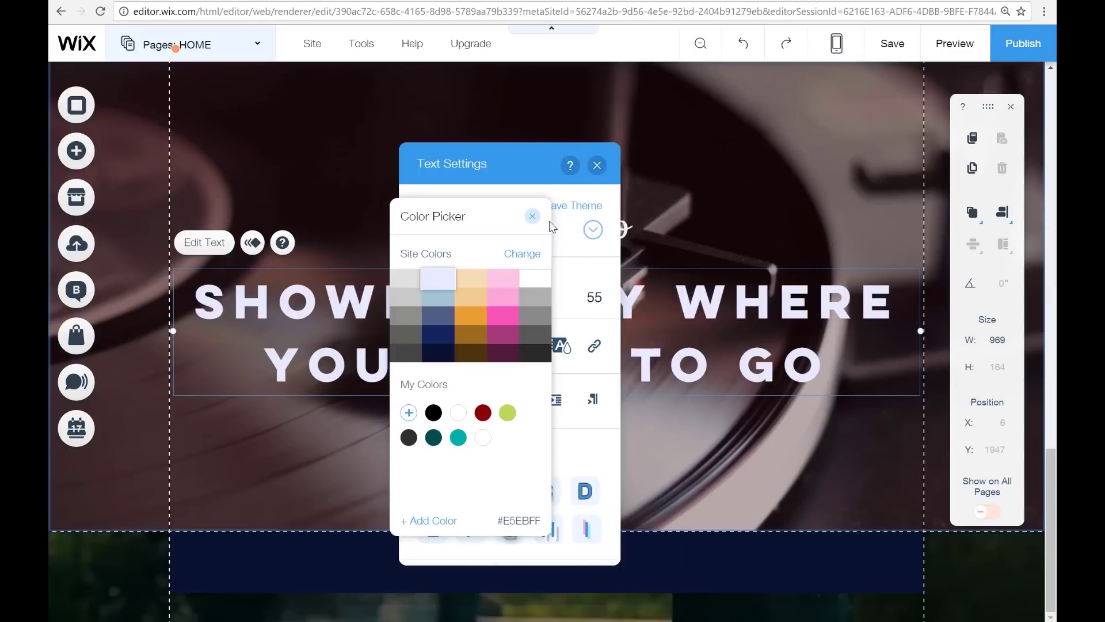
click(533, 217)
click(566, 348)
click(496, 437)
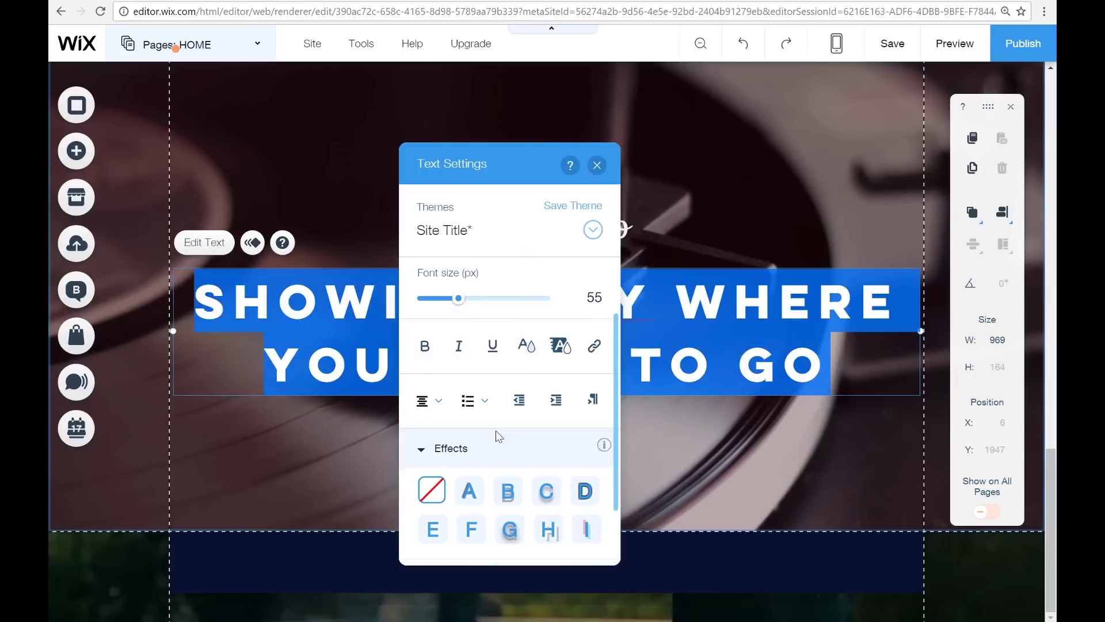
click(597, 165)
Replace the "Welcome to" line above the title with "Visual Tour Ireland".
click(544, 225)
click(269, 174)
text(Visu)
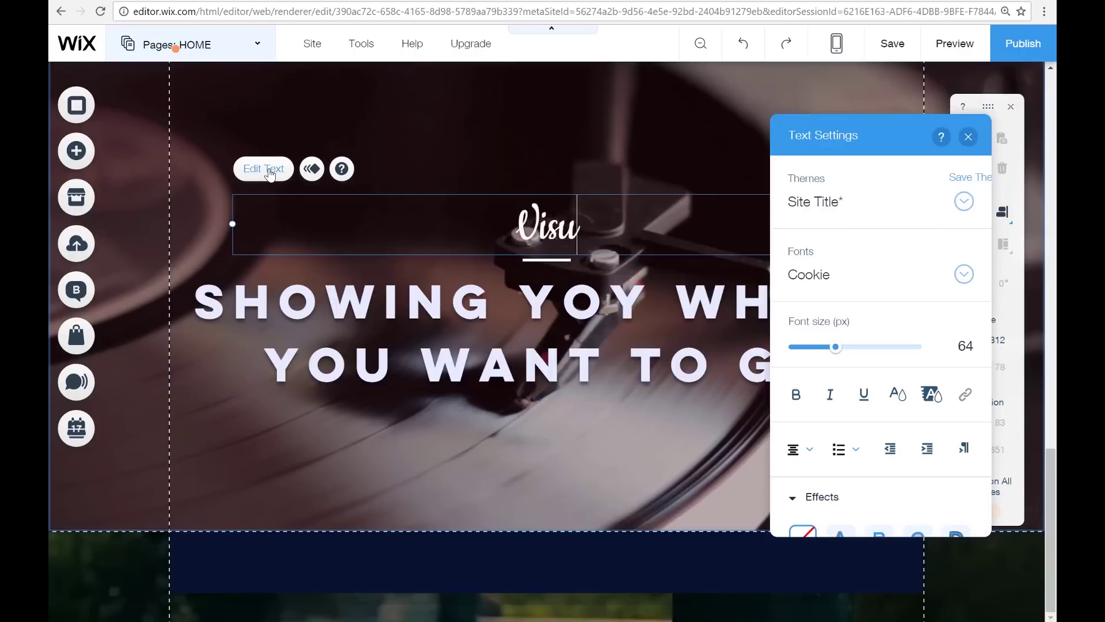
text(al Tour Ireland)
click(969, 138)
Correct the misspelled word "YOY" in the strip's title to "YOU".
click(542, 308)
click(214, 246)
click(646, 305)
key(BackSpace)
text(U)
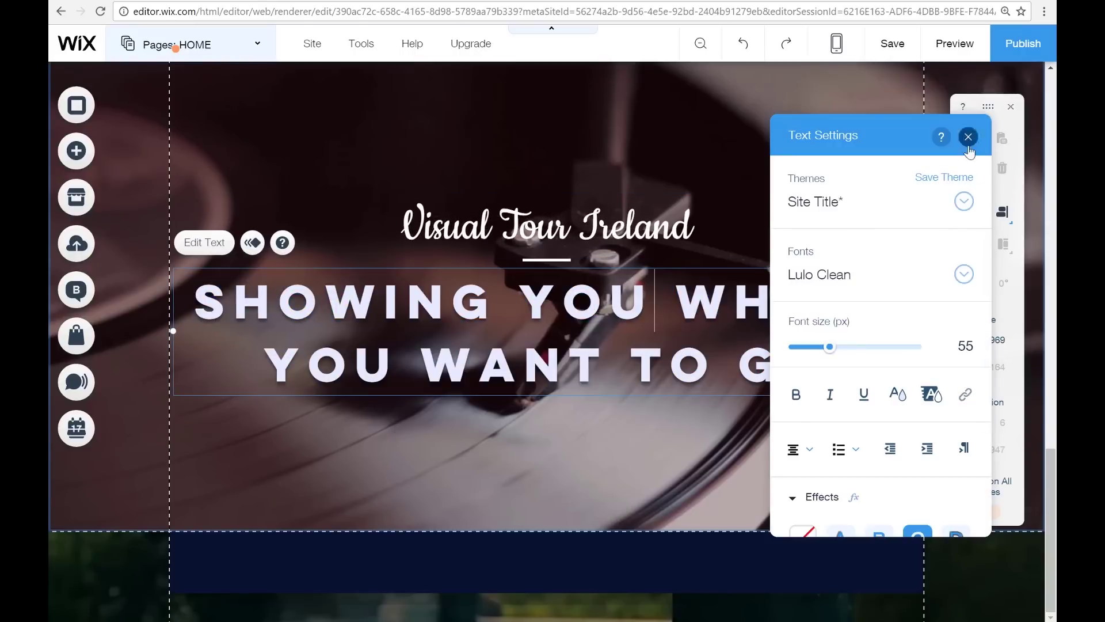
click(968, 138)
Replace the strip's background with the uploaded photo of the river valley seen through dark bars, and preview it briefly.
click(636, 406)
click(809, 133)
click(905, 268)
scroll(967, 303, down, 5)
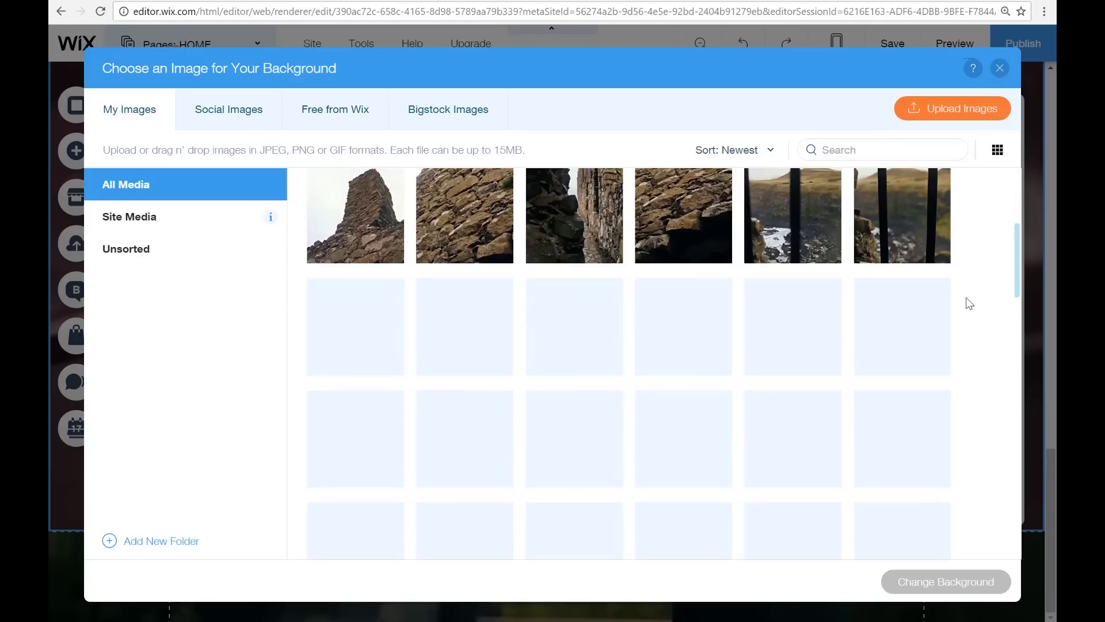
click(902, 221)
click(946, 582)
click(987, 133)
click(956, 44)
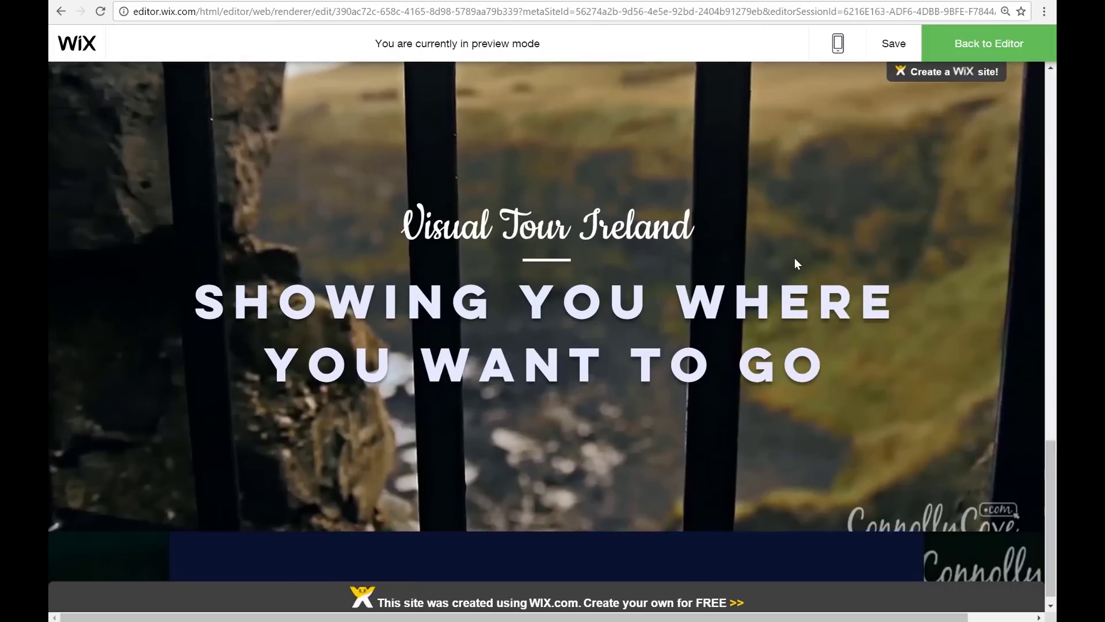
click(990, 44)
Apply the Zoom-In scroll effect to the strip's background image.
click(839, 447)
click(956, 414)
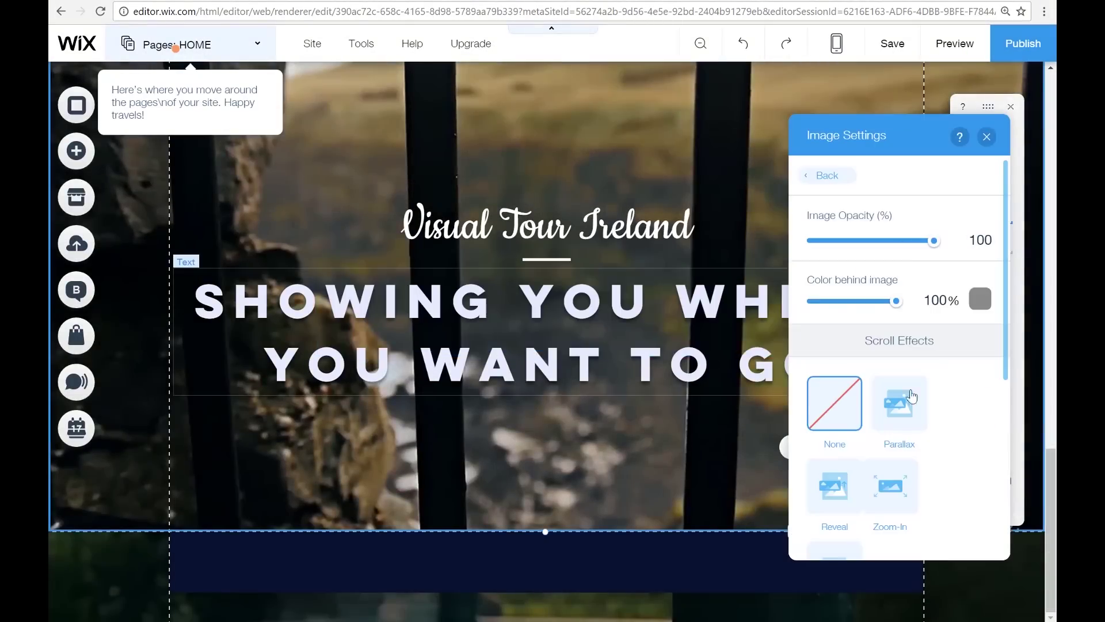
click(890, 491)
Preview the page to check how the strip's background zooms while scrolling, and return to the editor.
click(955, 44)
scroll(787, 219, down, 5)
scroll(787, 219, up, 5)
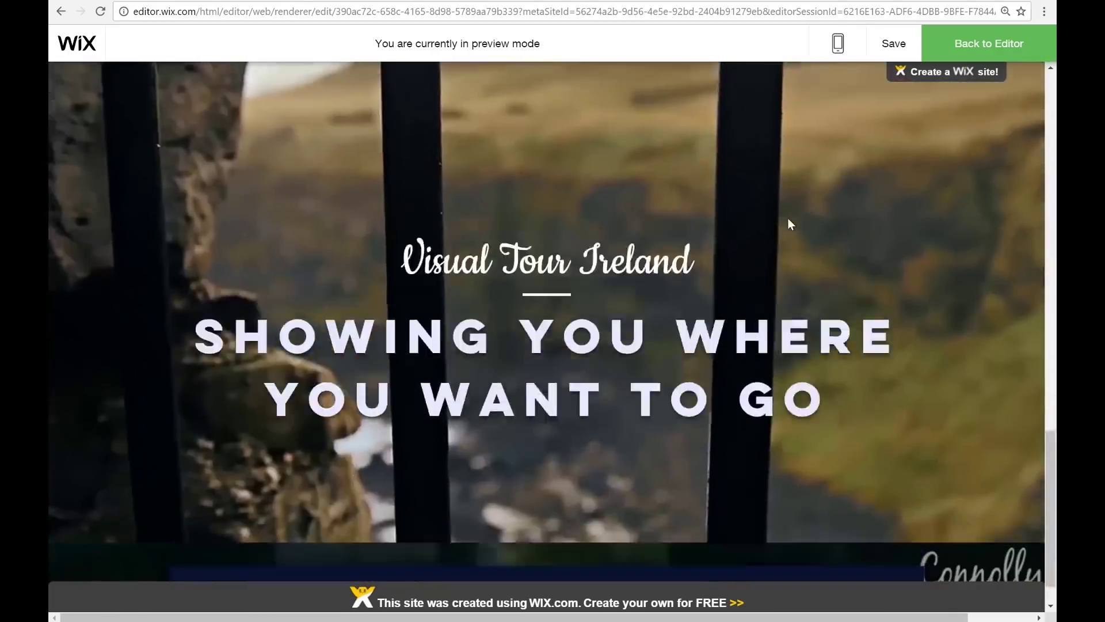
scroll(787, 218, down, 5)
scroll(789, 222, down, 5)
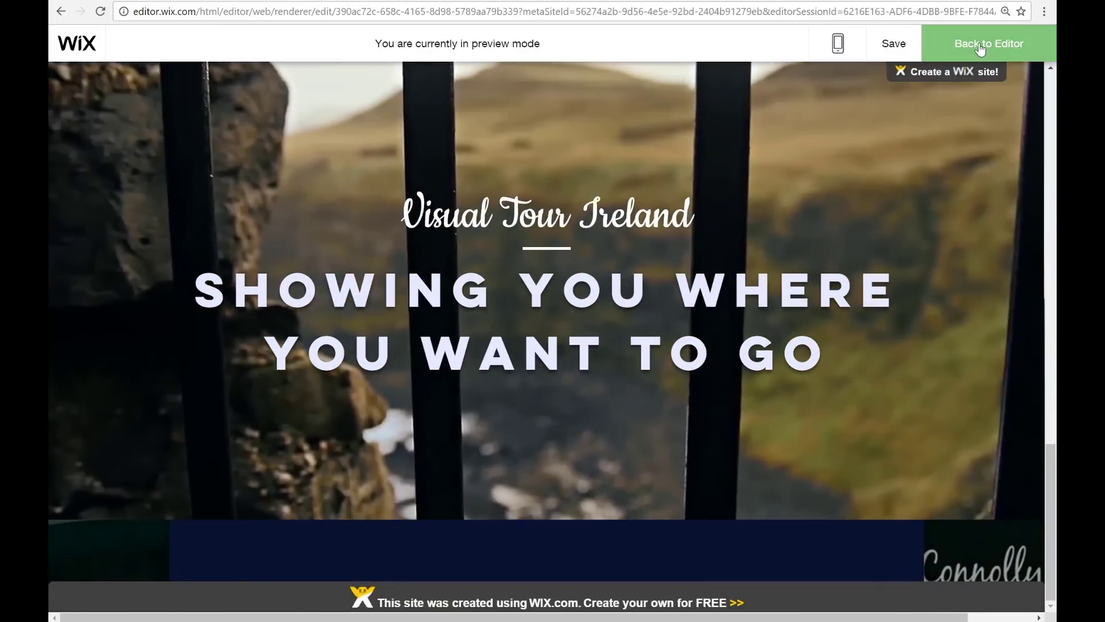
click(981, 50)
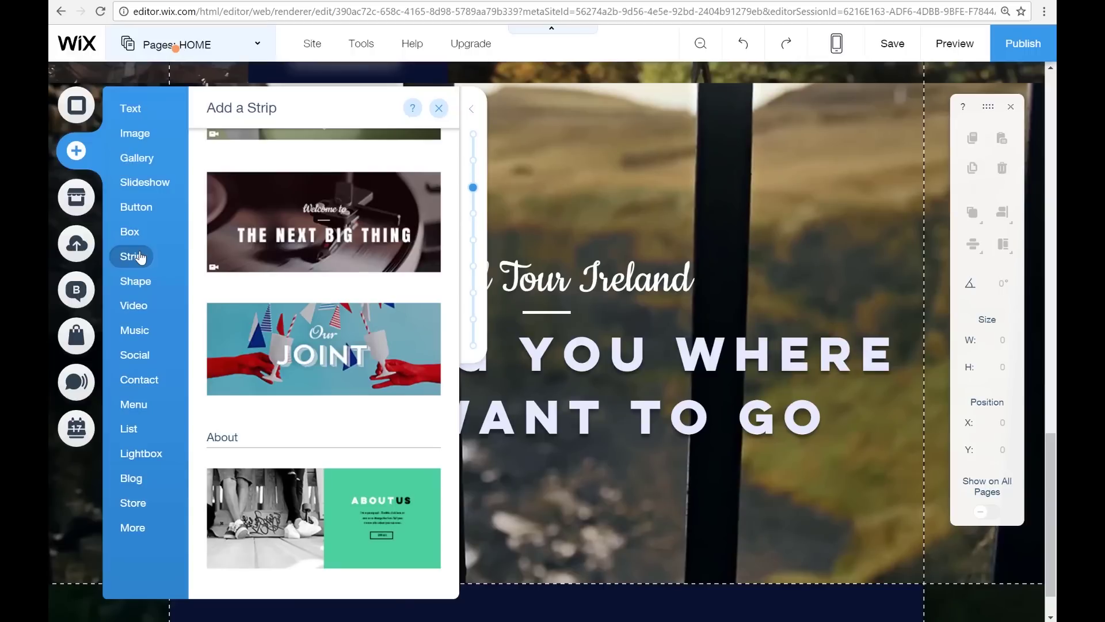
Add the two-column "About Us" strip with the skateboard photo below, and make its green Column 2 background white.
scroll(324, 345, down, 5)
click(324, 242)
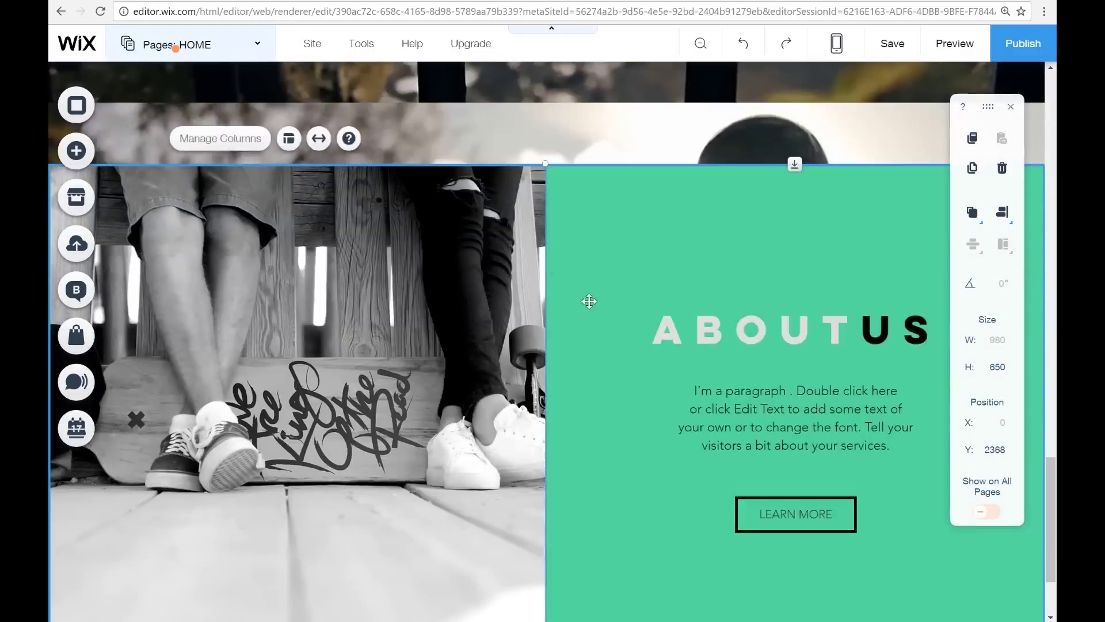
click(760, 185)
click(345, 296)
click(375, 405)
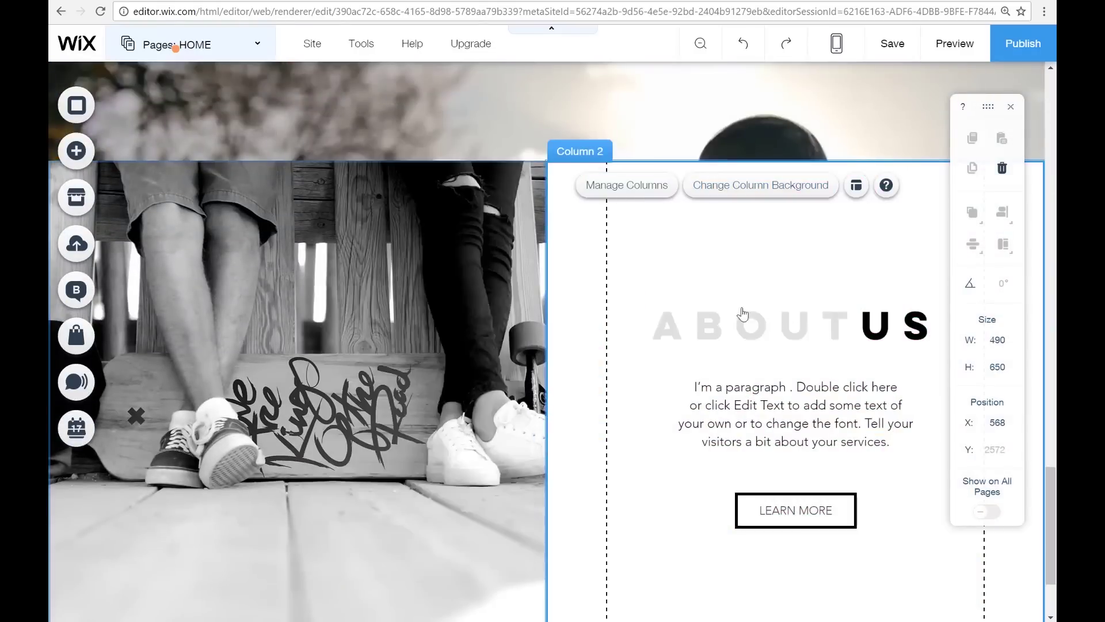
Replace the new strip's "ABOUT US" heading with "SERVICES WE OFFER".
double_click(743, 323)
drag(855, 333, 633, 336)
text(SERVICES)
drag(754, 367, 846, 368)
text(WE OFFER)
Recolour the heading so that SERVICES and OFFER are slate purple and WE is dark navy.
drag(894, 402, 699, 402)
click(503, 405)
click(510, 310)
click(509, 198)
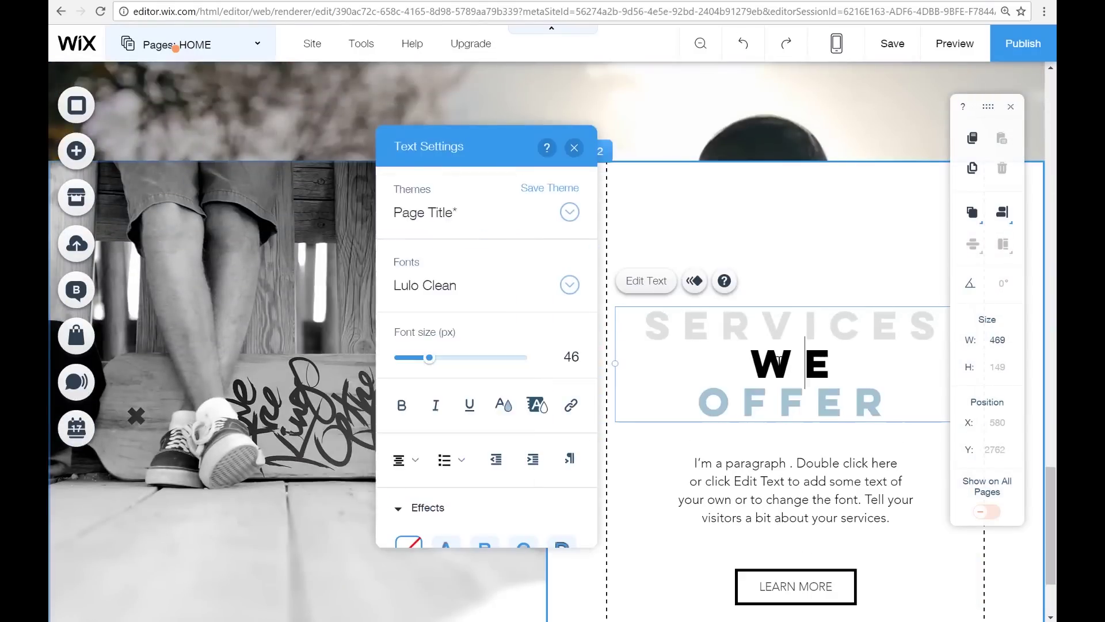
click(415, 260)
click(511, 200)
drag(894, 402, 699, 402)
click(504, 404)
click(418, 324)
click(504, 404)
click(420, 323)
Move the heading up towards the upper edge of Column 2, and shift the floating editing toolbar out of its way.
drag(749, 327, 750, 257)
drag(987, 107, 394, 175)
drag(751, 257, 748, 224)
Replace the placeholder paragraph with the Services text from the Word document, and move the paragraph and button up beneath the heading.
click(750, 490)
click(1037, 523)
key(alt+Tab)
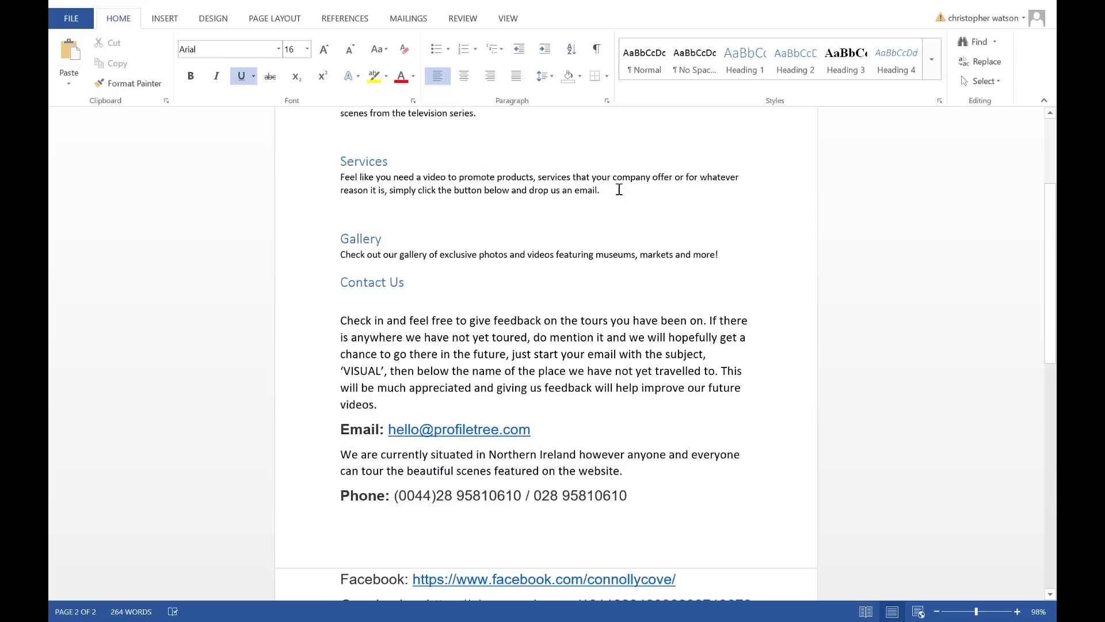
key(alt+Tab)
double_click(749, 490)
text(Feel like you need a video to promote products, services that your company offer or for whatever reason it is, simply click the button below and drop us an email.)
drag(798, 496, 798, 409)
drag(800, 600, 800, 530)
Label the button under the Services paragraph "Contact Us" and link it to a page of the site.
click(775, 489)
text(Contact Us)
click(688, 530)
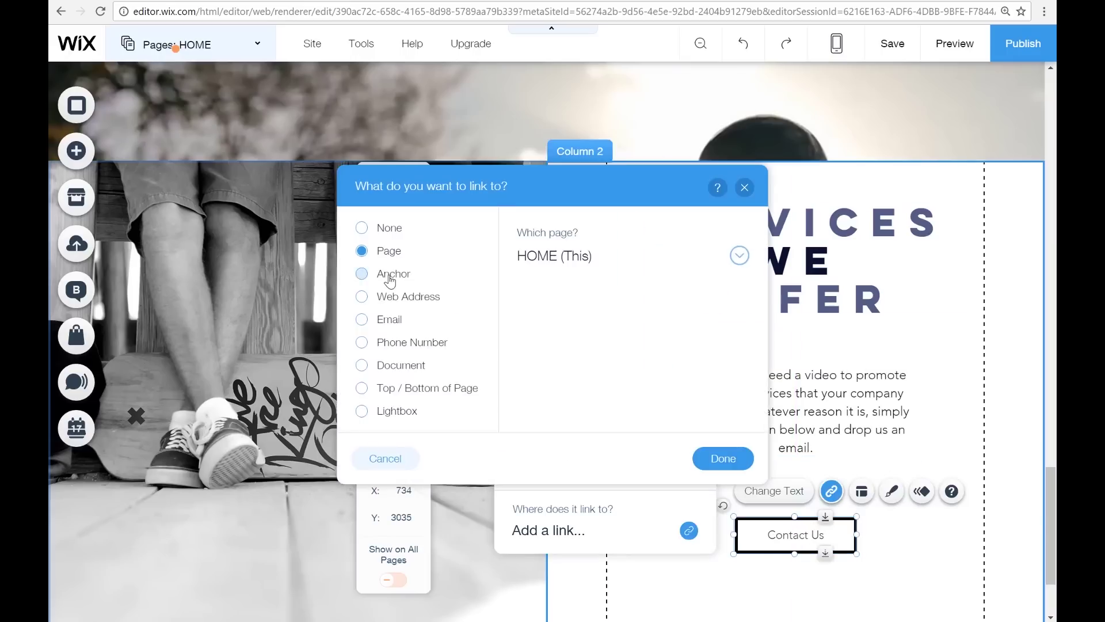
click(741, 256)
click(564, 322)
click(722, 459)
Insert a line break before "simply" in the Services paragraph.
click(806, 484)
double_click(843, 429)
key(Return)
click(633, 148)
Try a different background from the media library for Column 1 of the Services strip and preview the page.
click(195, 374)
drag(1019, 207, 1018, 351)
click(476, 415)
click(947, 582)
click(972, 51)
click(973, 52)
Set Column 1's background to the free Wix tree video from the Scenery & Landscapes category.
click(403, 288)
click(404, 242)
click(491, 240)
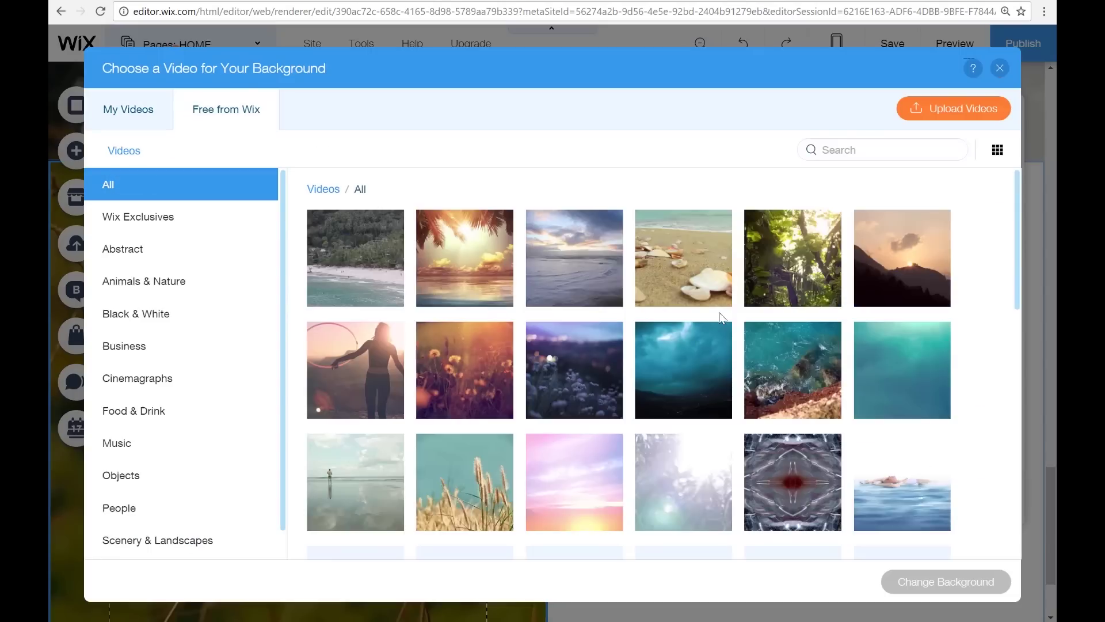
mouse_move(1018, 230)
mouse_down()
mouse_move(1029, 503)
mouse_move(1017, 222)
mouse_up()
drag(283, 395, 282, 426)
click(158, 509)
drag(1017, 230, 1017, 351)
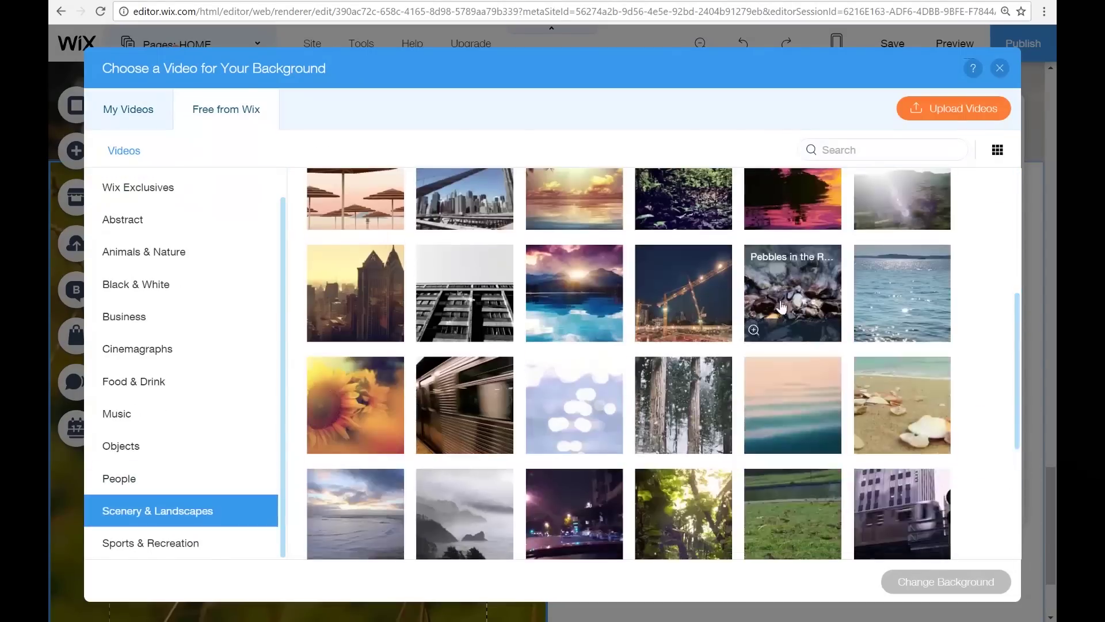
click(795, 510)
click(946, 582)
Give Column 1's video a colour overlay without a pattern, raise the overlay's opacity above 38%, and preview the page.
click(633, 288)
click(701, 277)
click(604, 276)
click(748, 444)
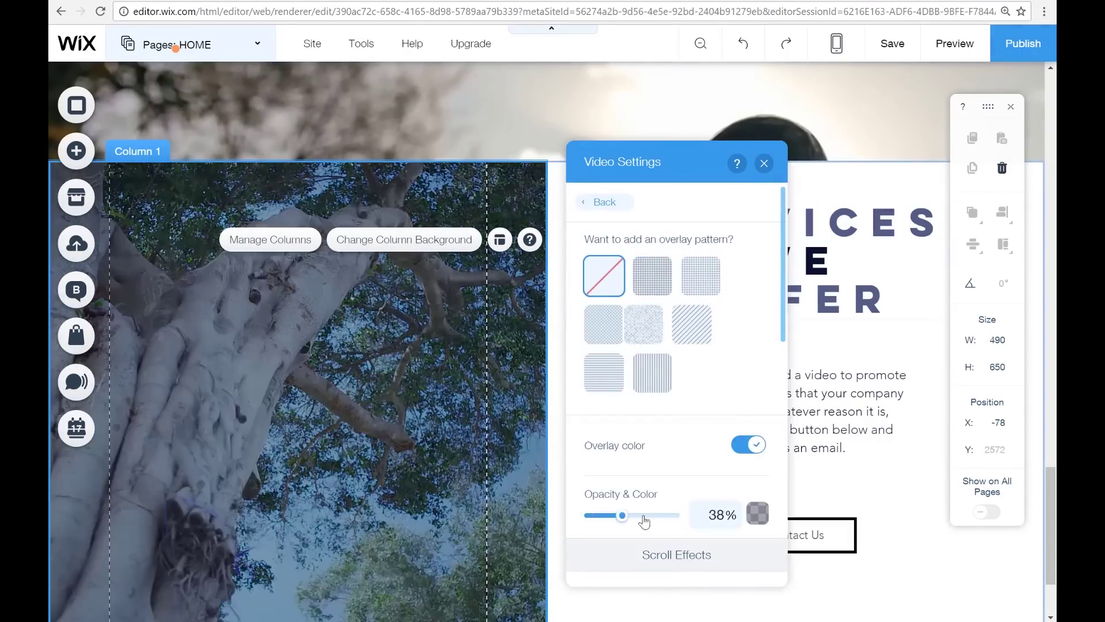
drag(621, 516, 644, 518)
scroll(659, 521, down, 10)
click(764, 164)
click(955, 43)
click(975, 42)
Add a full-width Animated Grid gallery beneath the Services strip.
scroll(274, 313, down, 3)
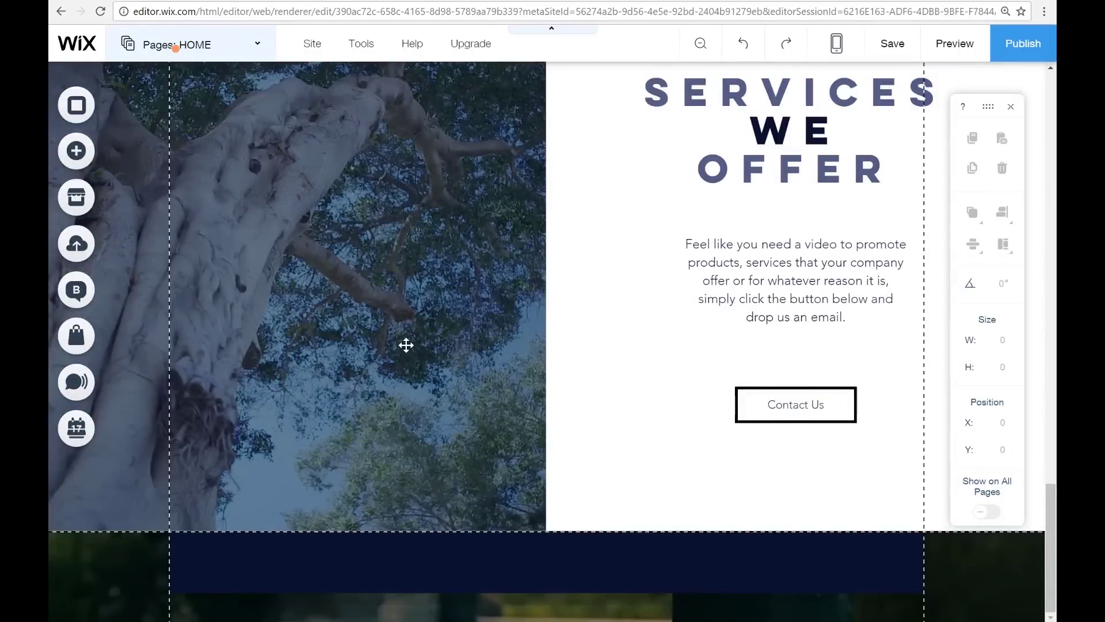
click(82, 151)
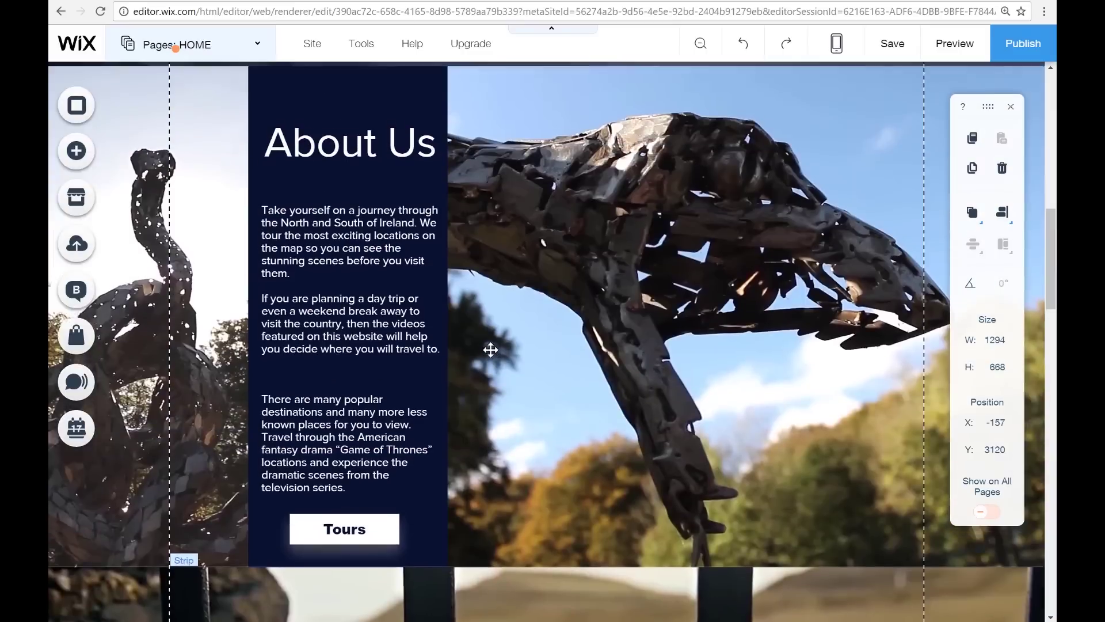
Duplicate the translucent navy strip above About Us and move the copy down beneath the Services strip.
scroll(490, 349, up, 3)
scroll(491, 349, up, 3)
click(511, 254)
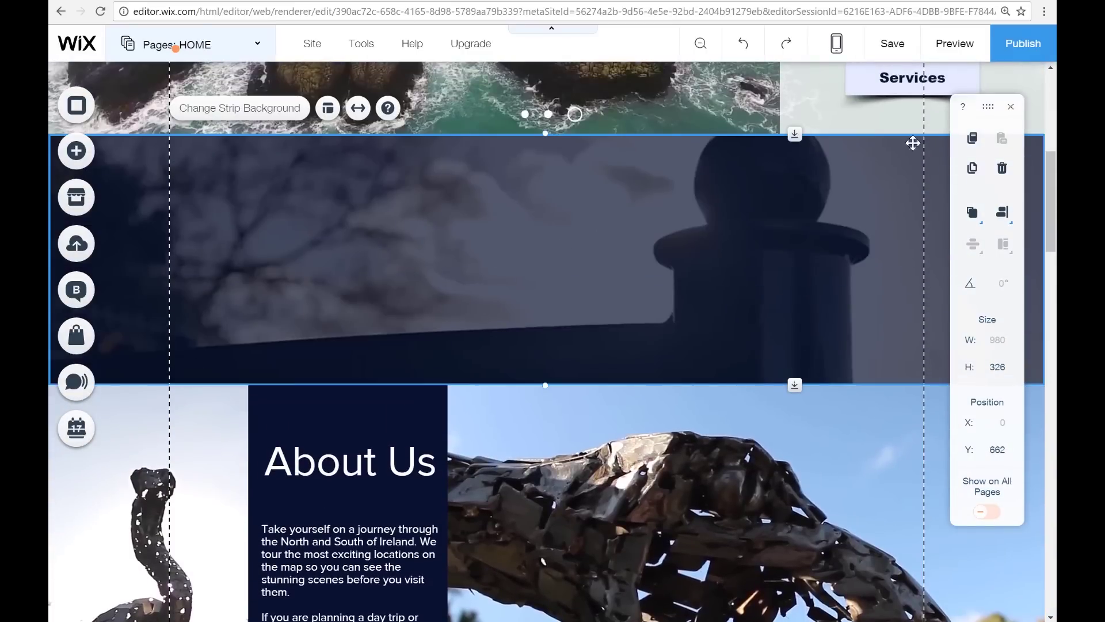
click(973, 170)
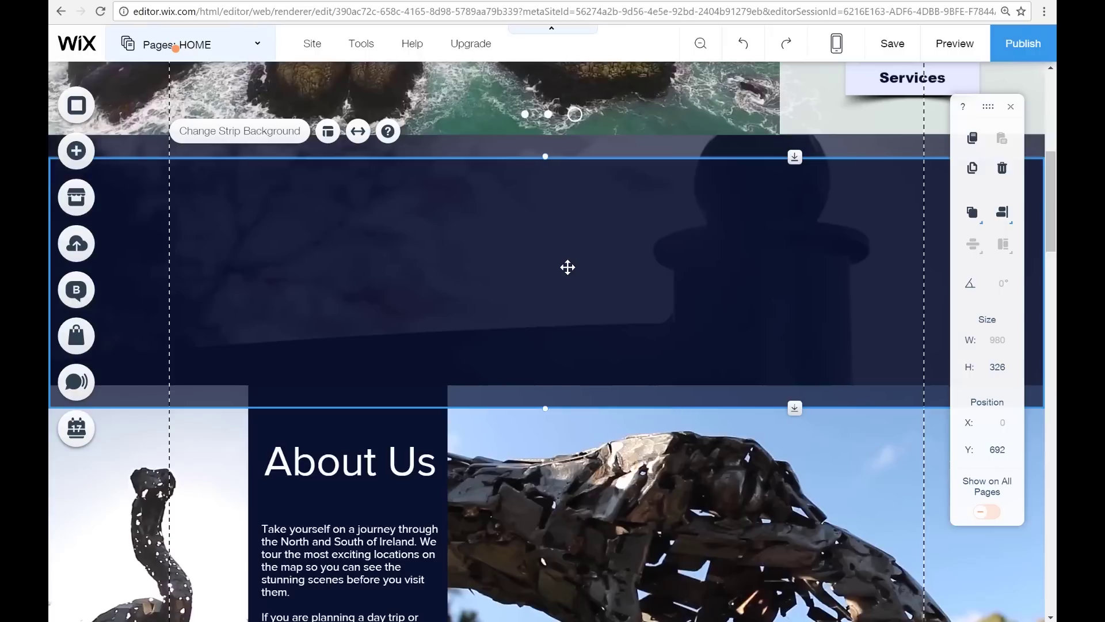
drag(567, 267, 544, 605)
scroll(544, 604, down, 10)
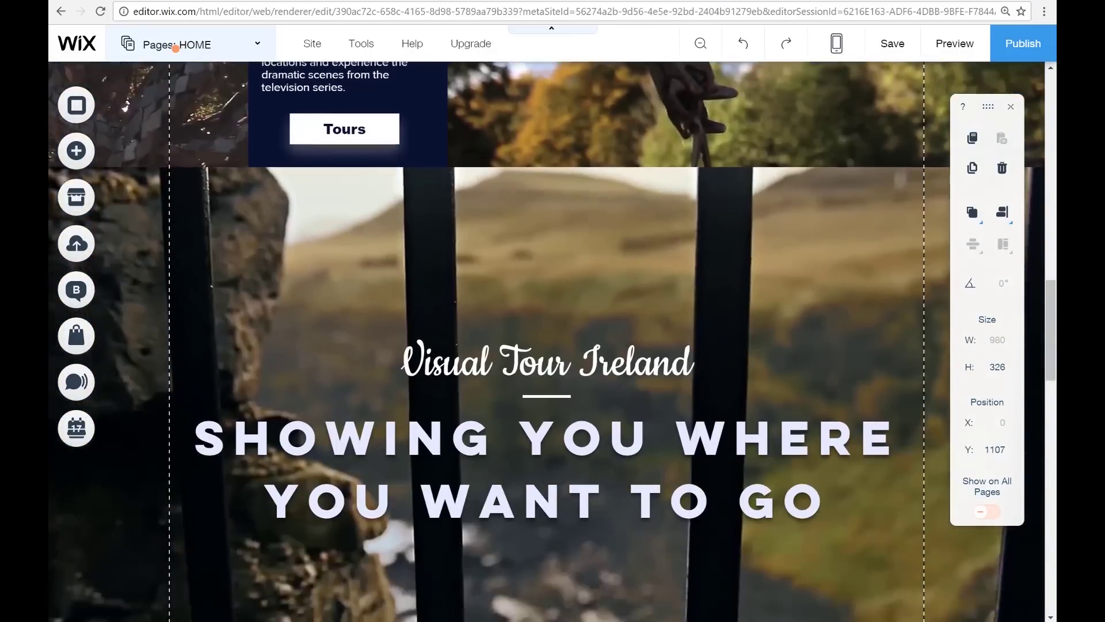
scroll(529, 554, down, 15)
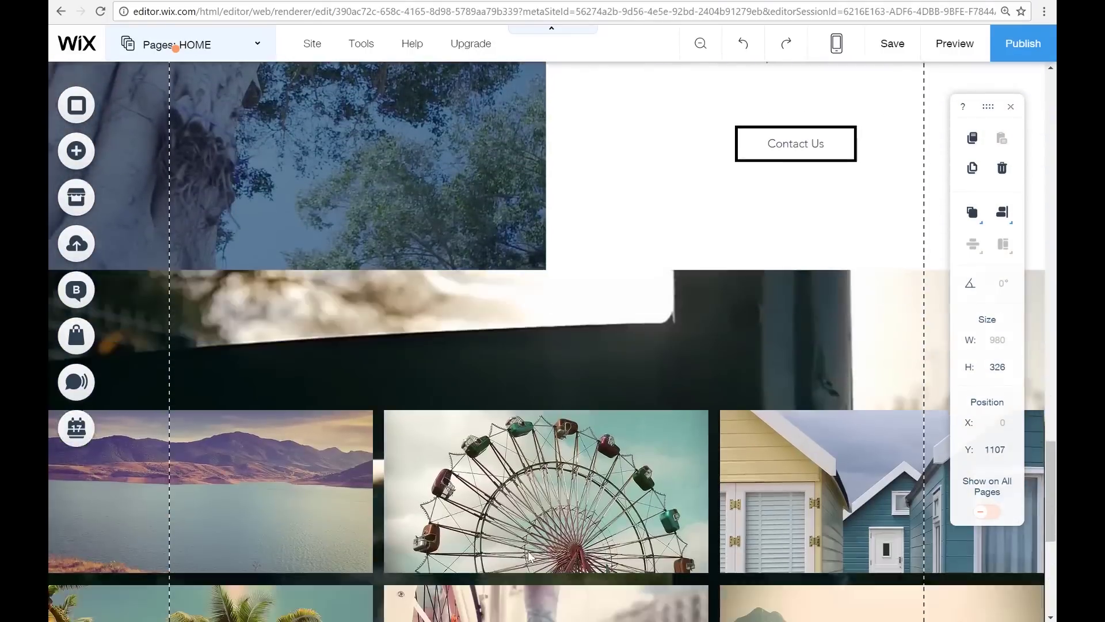
scroll(528, 555, down, 1)
drag(533, 489, 526, 310)
drag(492, 485, 493, 487)
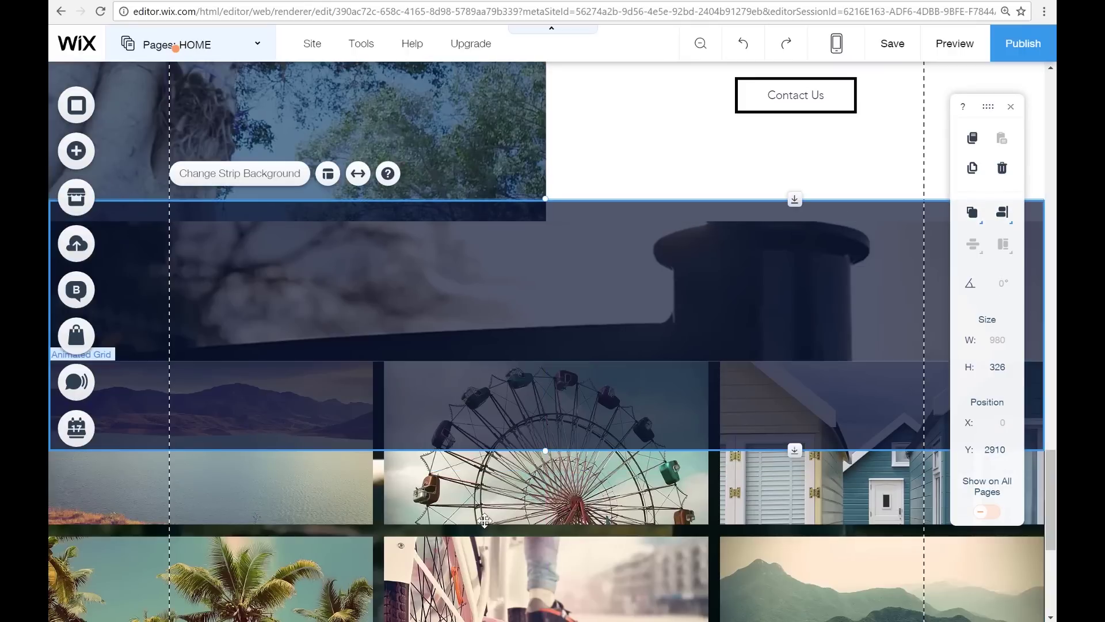
Move the image gallery below the copied navy strip and align the strip flush with the Services strip.
click(481, 564)
drag(481, 564, 490, 614)
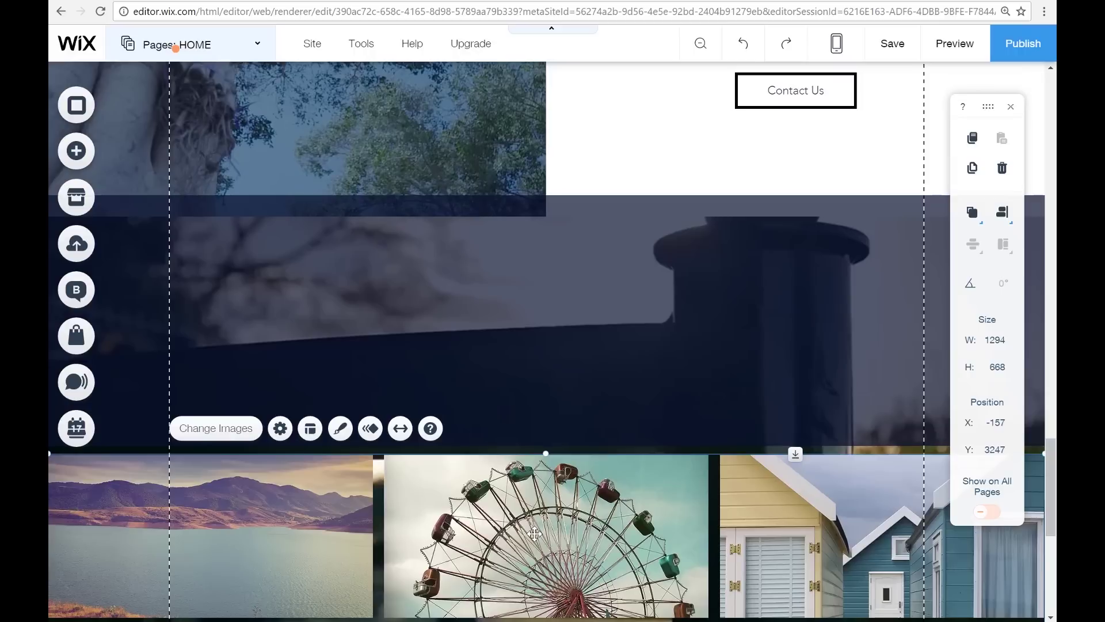
drag(534, 534, 538, 578)
click(555, 339)
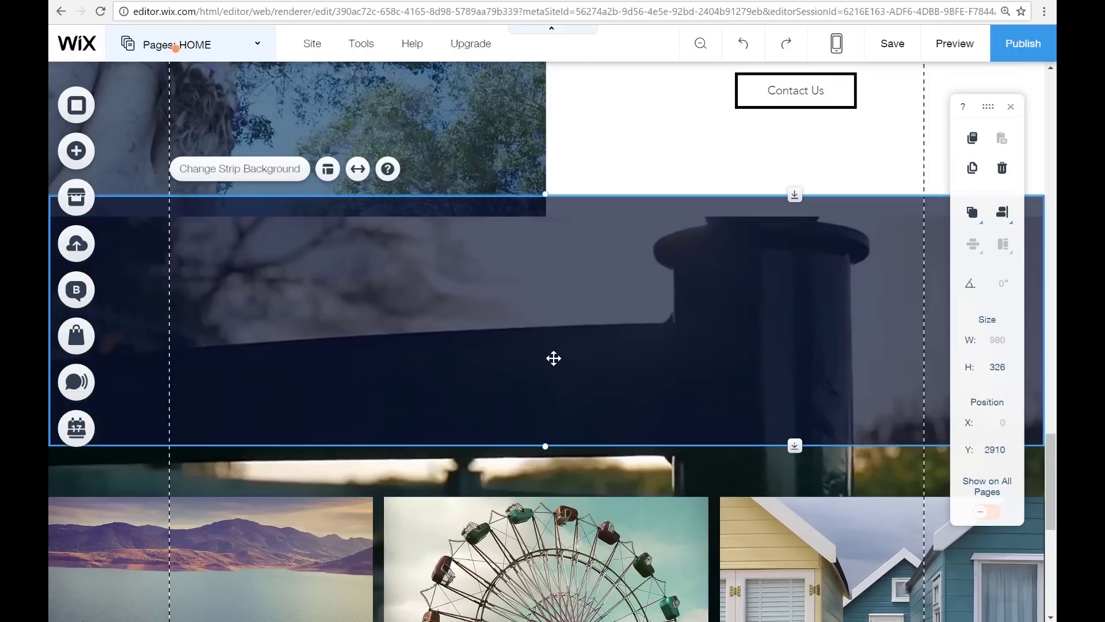
click(509, 534)
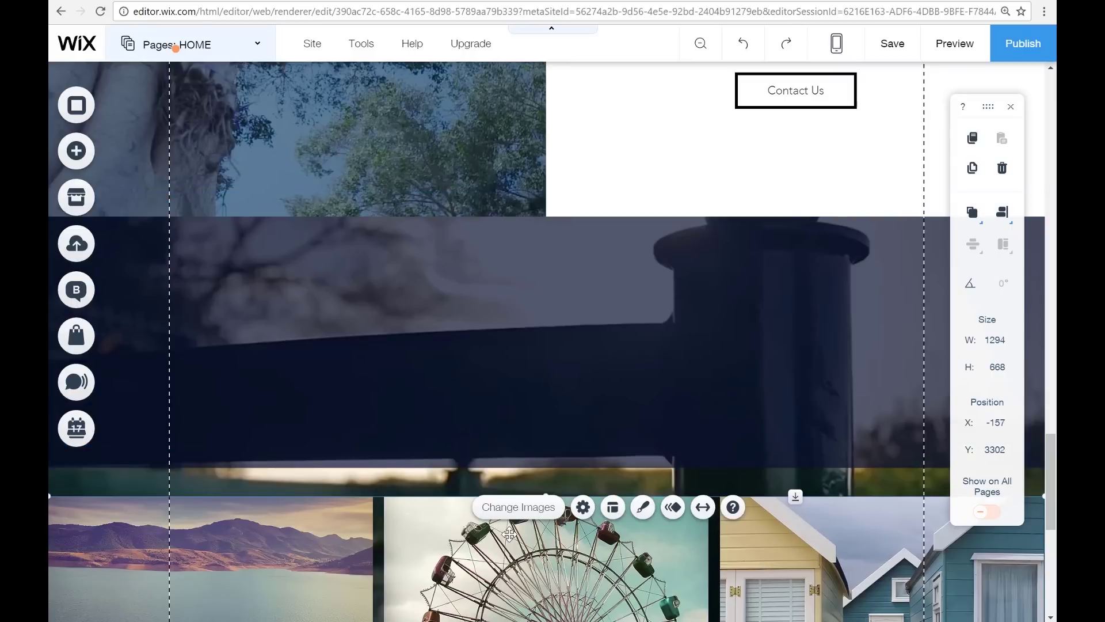
drag(468, 538, 465, 517)
Open the gallery's image organiser, check its placeholder images, and bring up the image library for adding photos.
scroll(345, 317, down, 7)
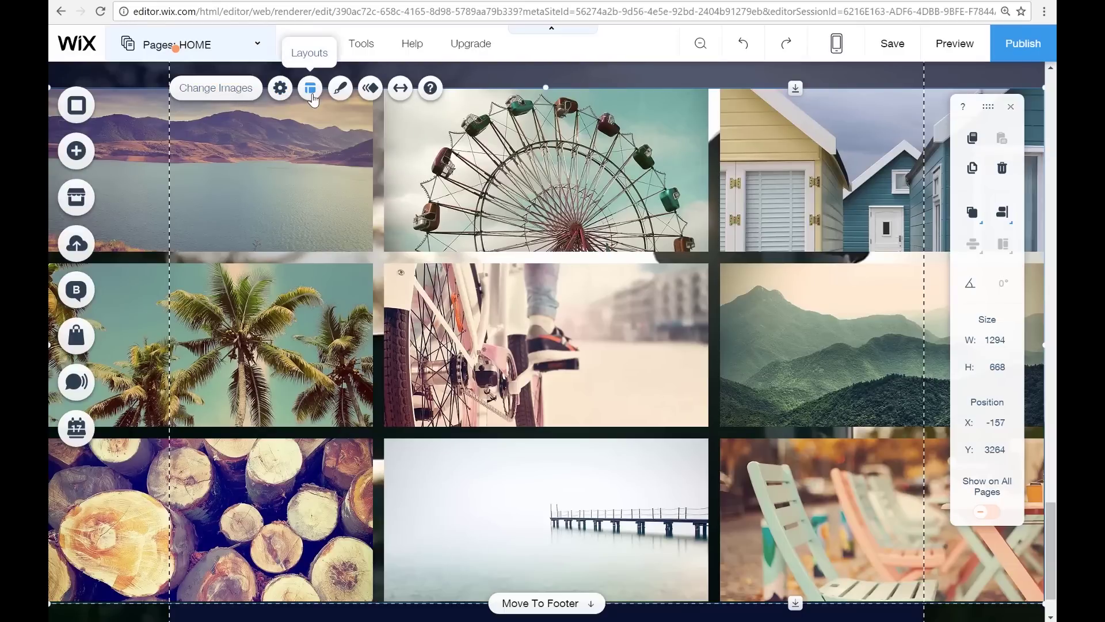
click(226, 93)
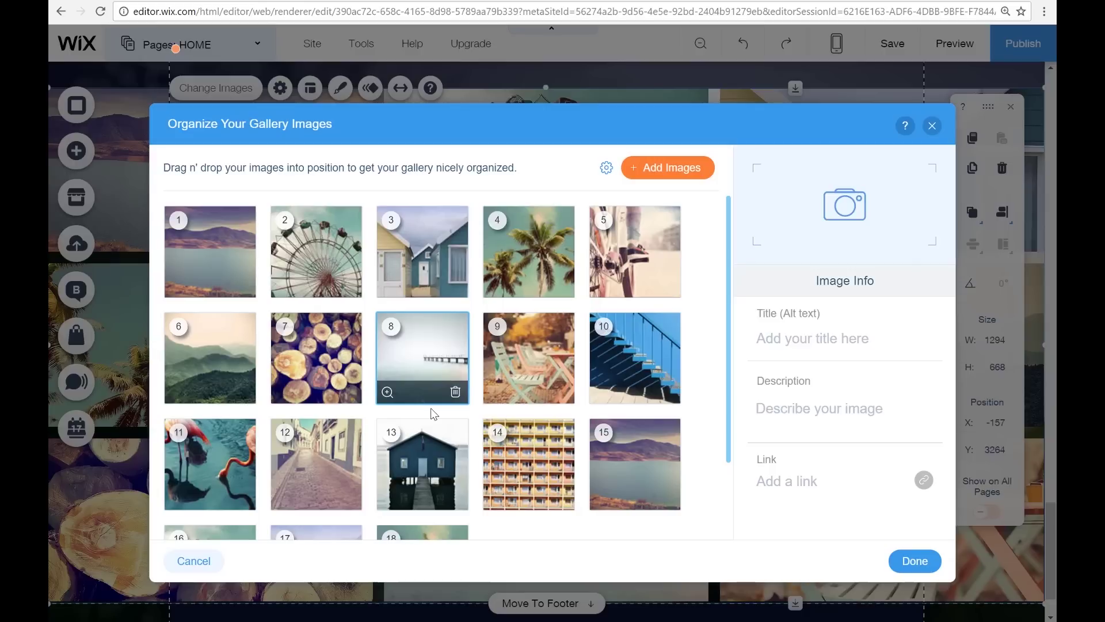
scroll(451, 318, down, 2)
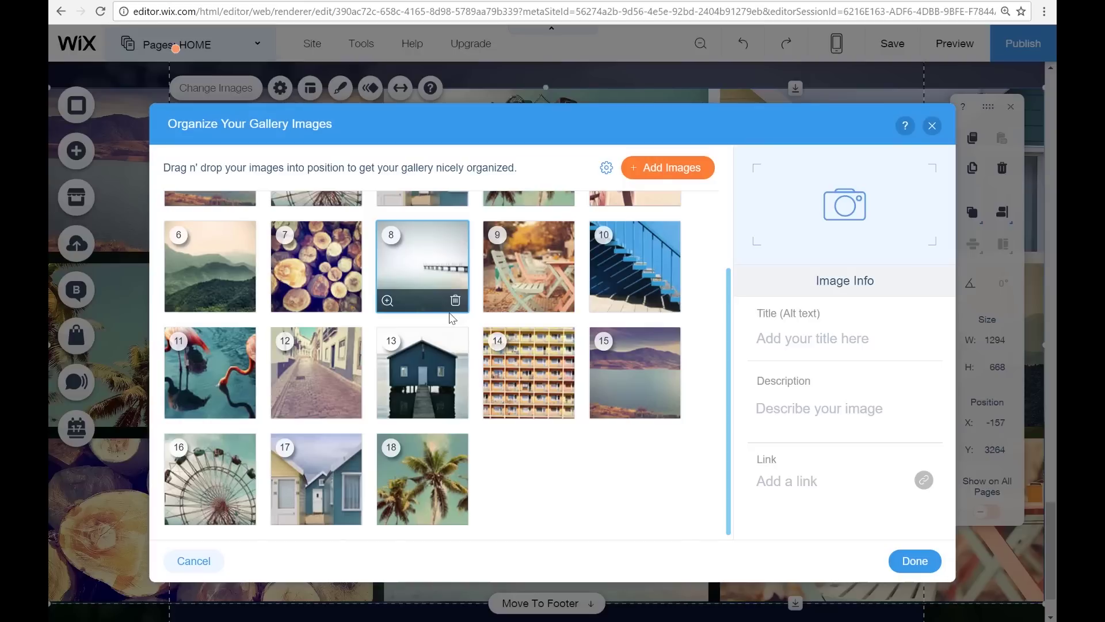
scroll(452, 318, up, 2)
click(662, 169)
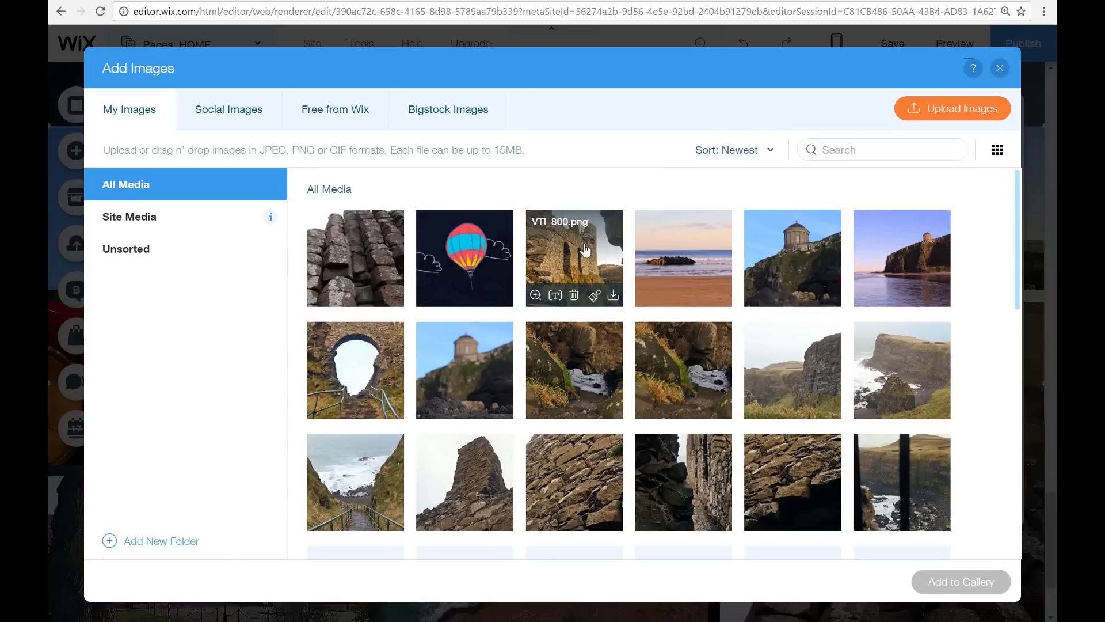
Try to add eleven own photos from All Media to the gallery, and close the image library.
click(584, 243)
click(657, 260)
click(776, 269)
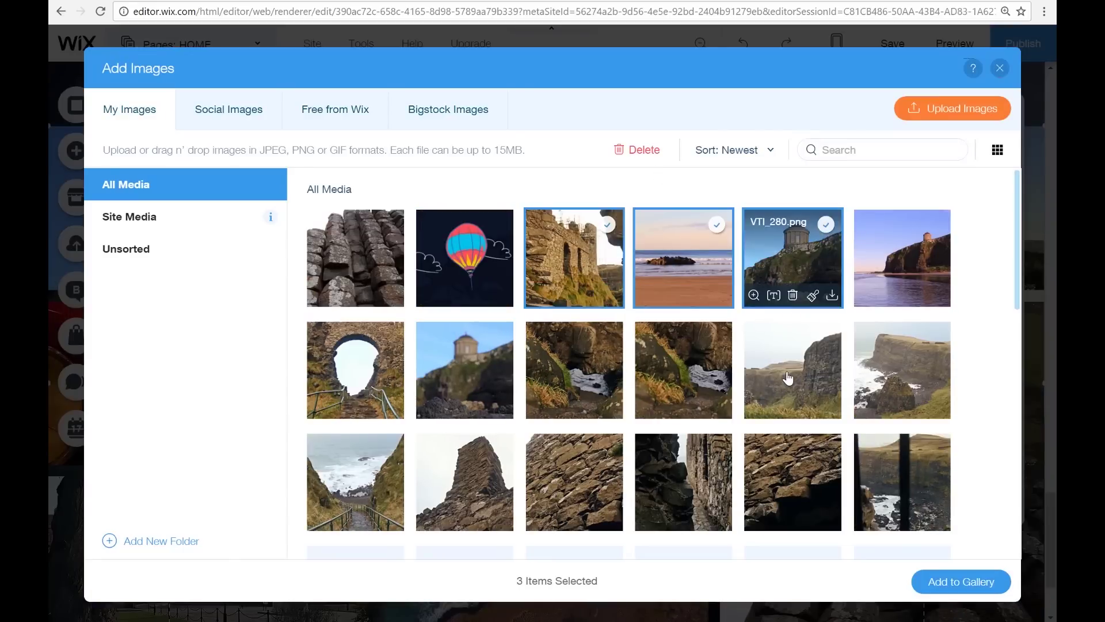
click(787, 377)
click(688, 372)
click(685, 457)
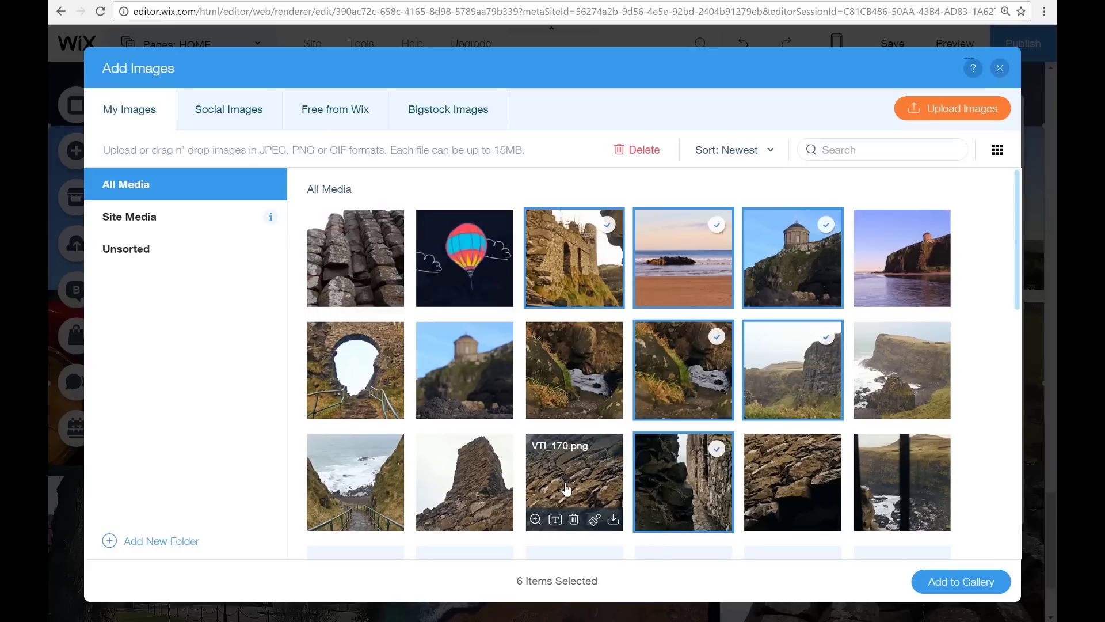
click(599, 483)
click(472, 486)
click(380, 482)
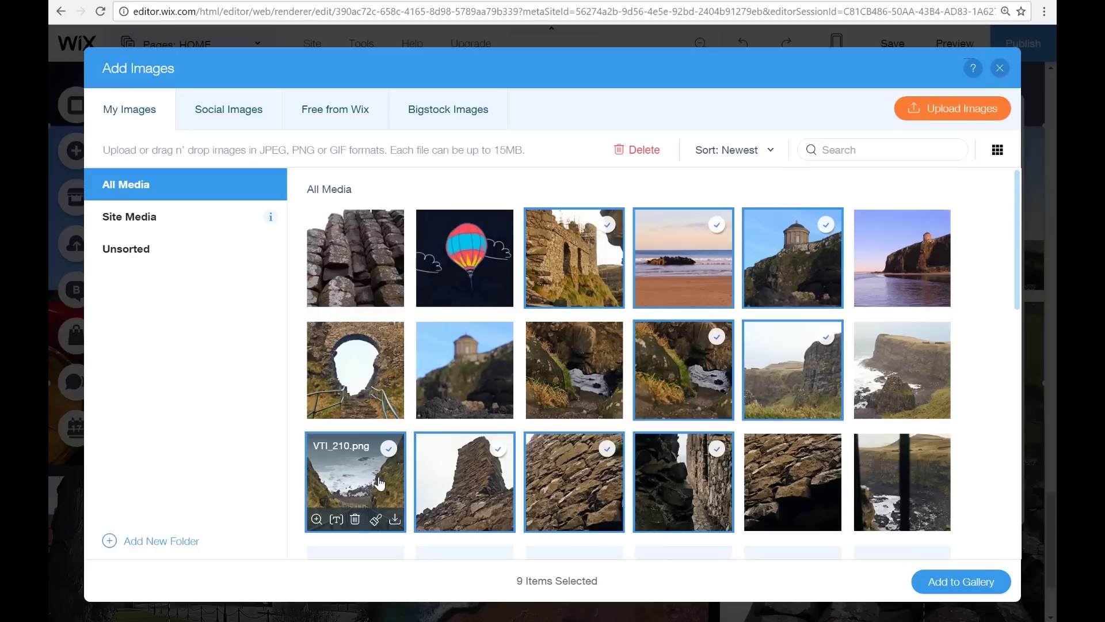
click(793, 499)
click(878, 501)
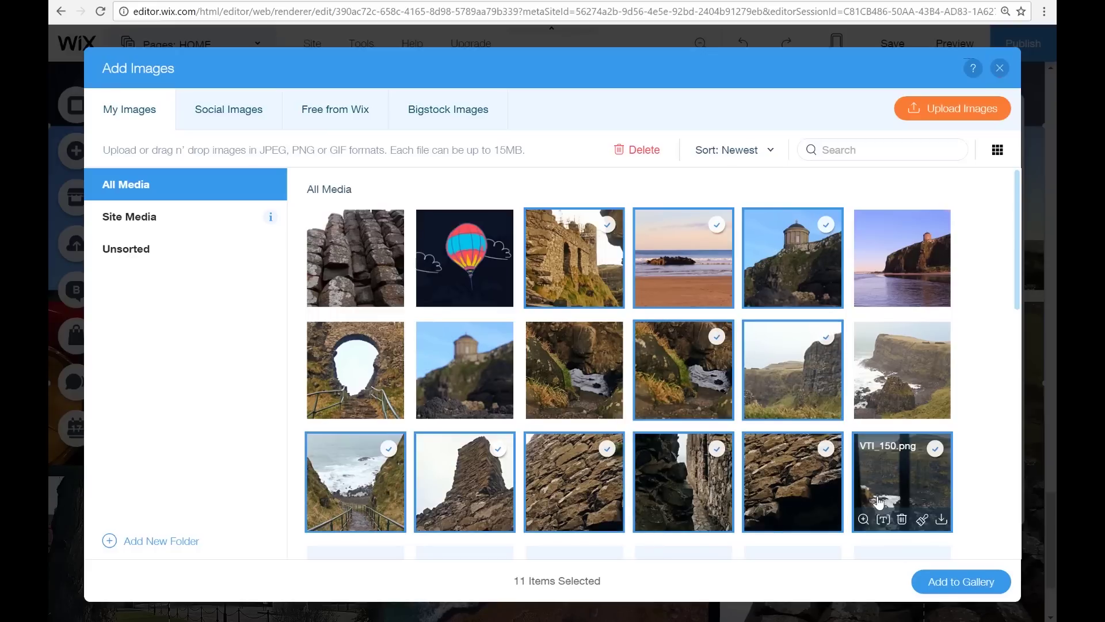
click(957, 586)
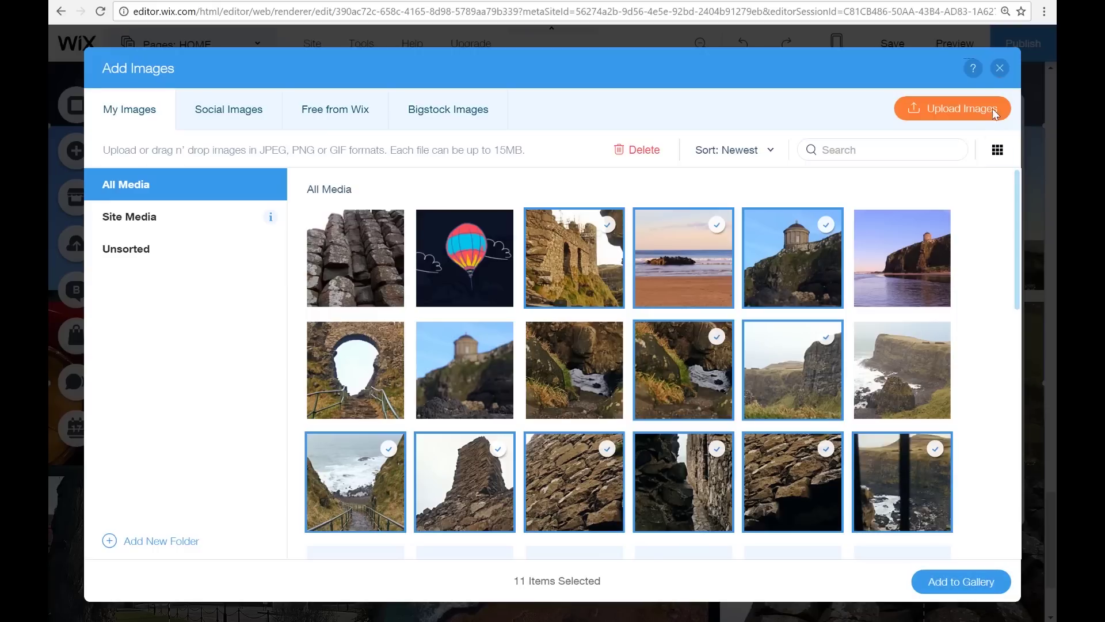
click(992, 71)
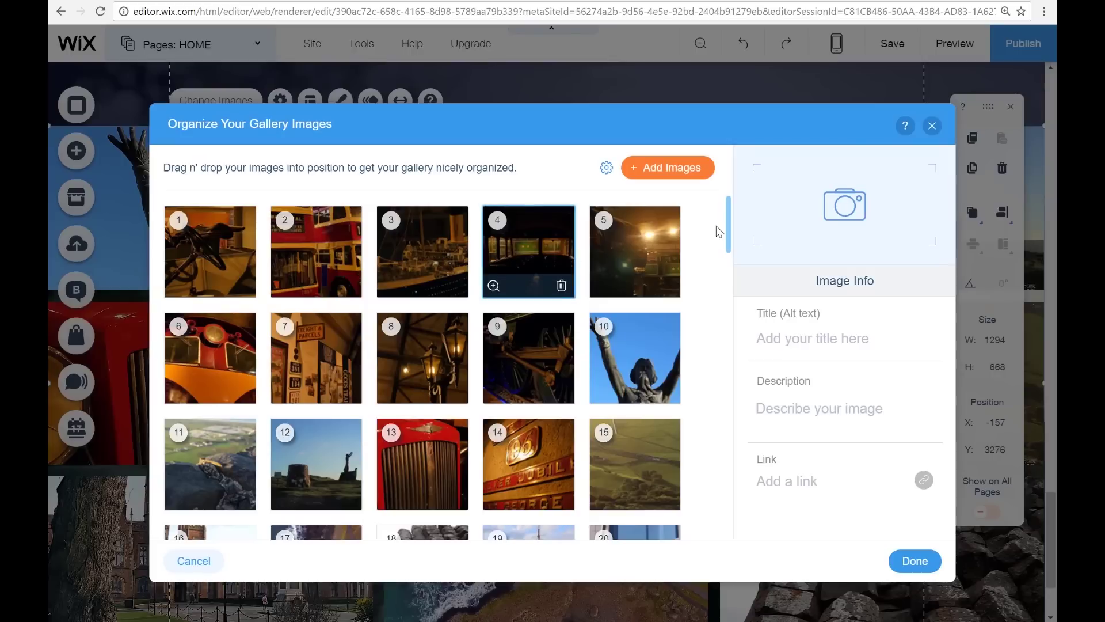
Look through all the photos in the gallery's image organiser, from the first to the last.
scroll(730, 240, down, 7)
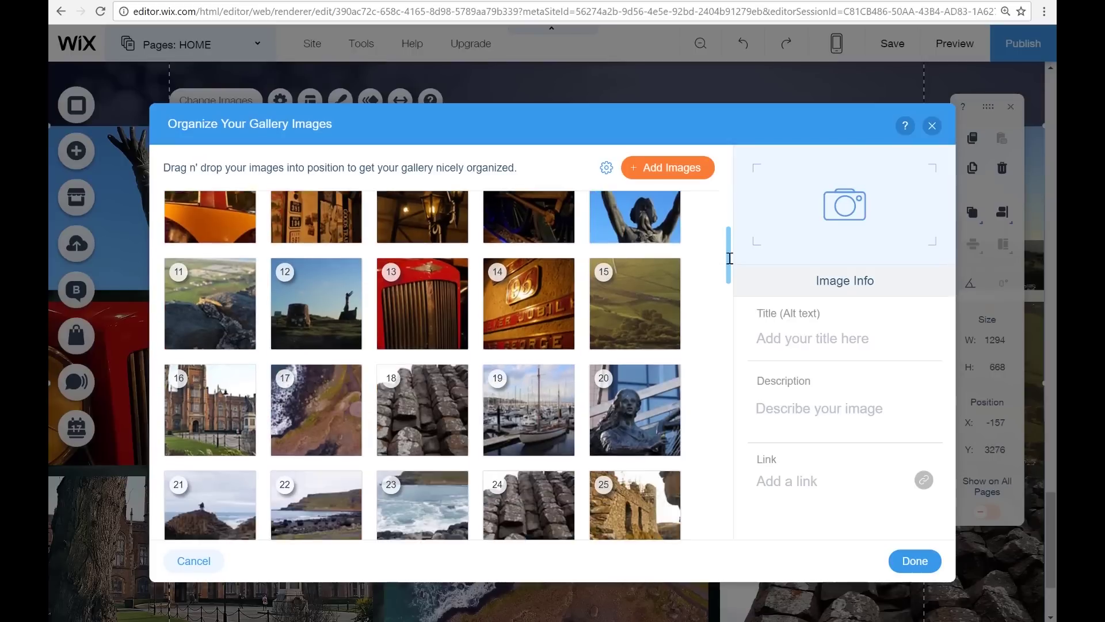
drag(731, 323, 733, 448)
scroll(730, 455, up, 1)
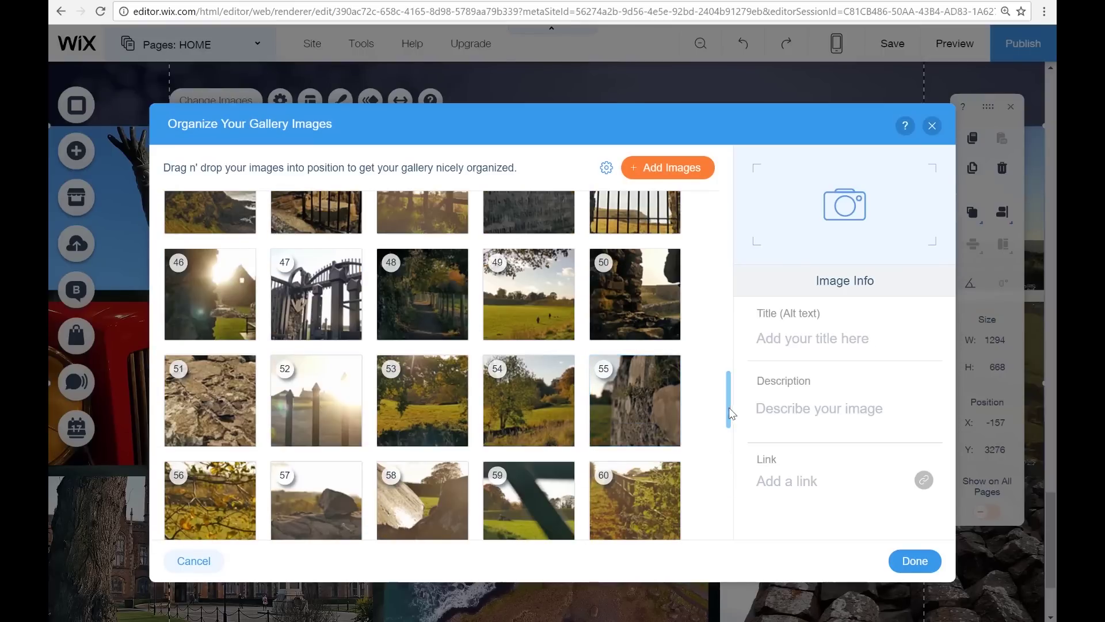
drag(732, 413, 730, 508)
scroll(731, 508, up, 5)
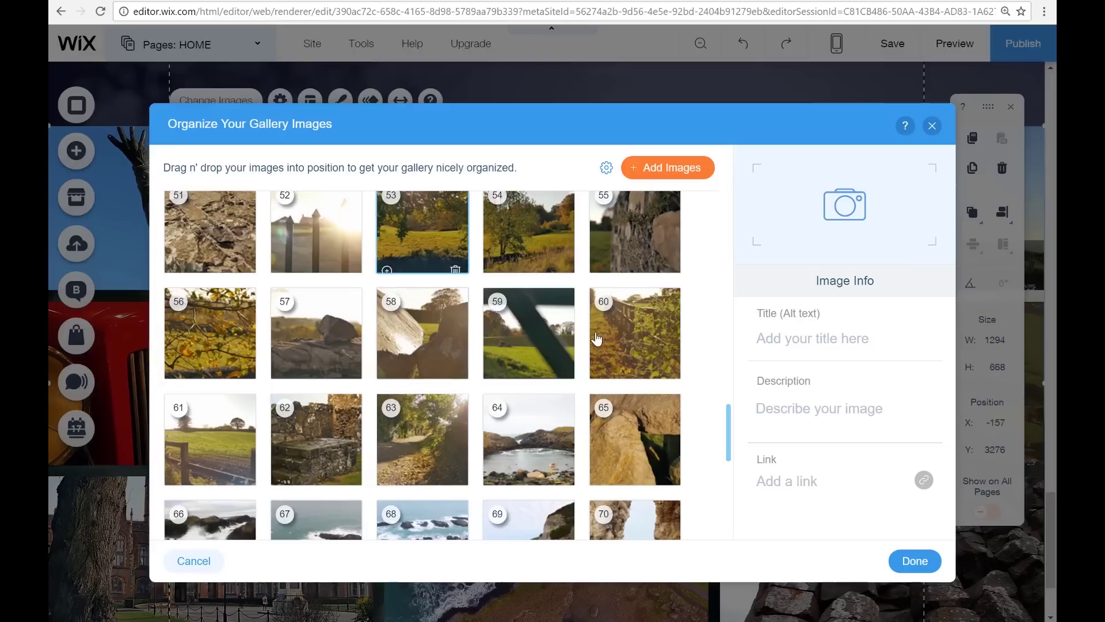
scroll(599, 340, up, 6)
scroll(597, 338, up, 12)
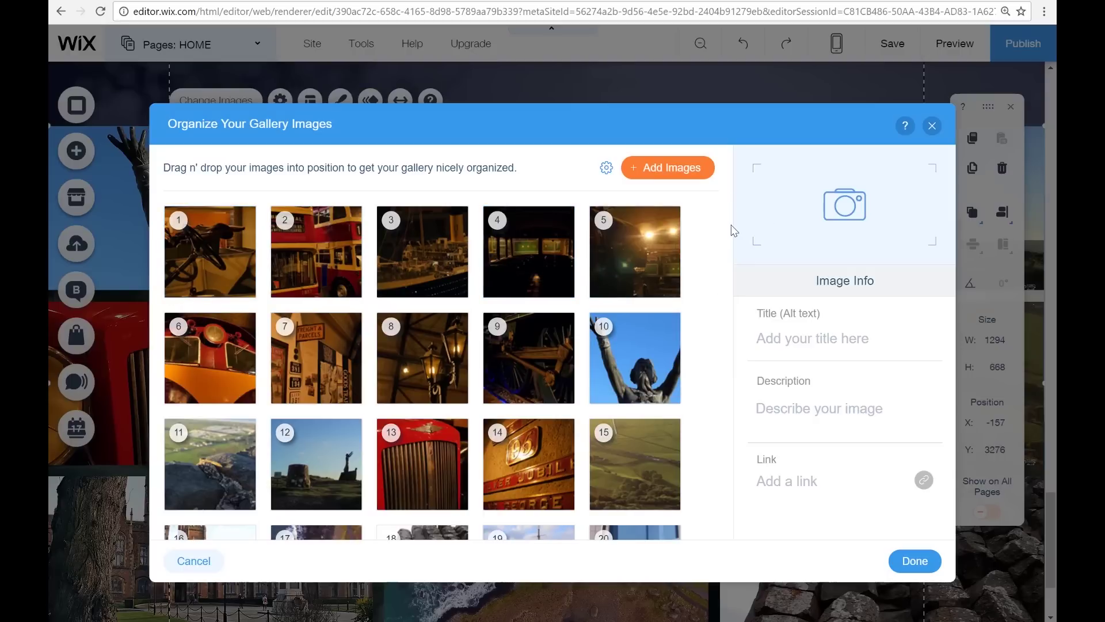
drag(734, 230, 722, 402)
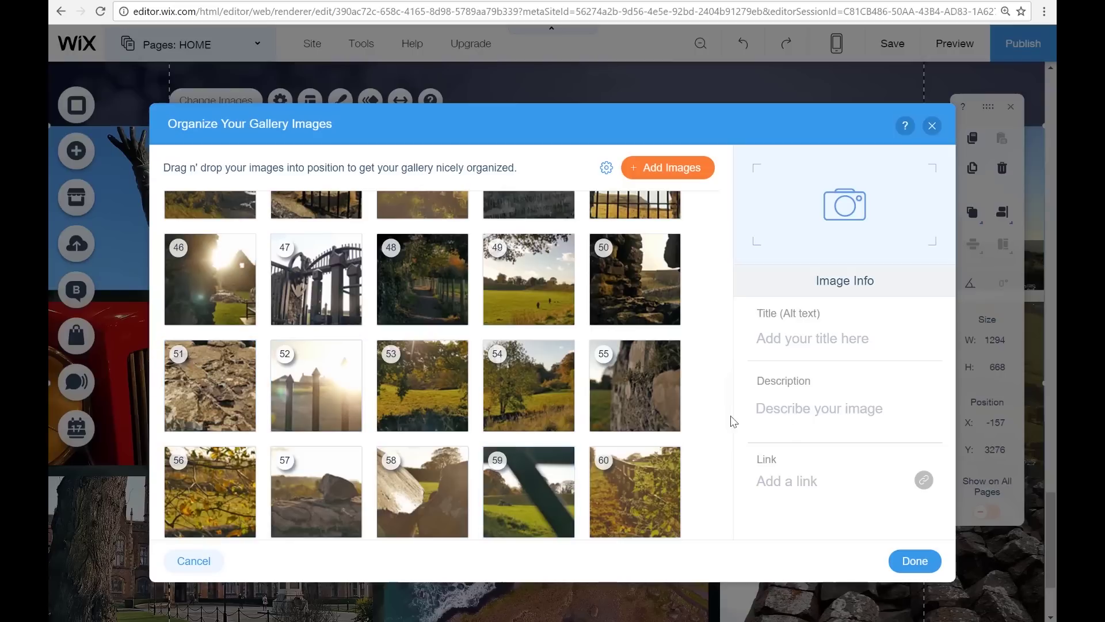
drag(729, 415, 736, 521)
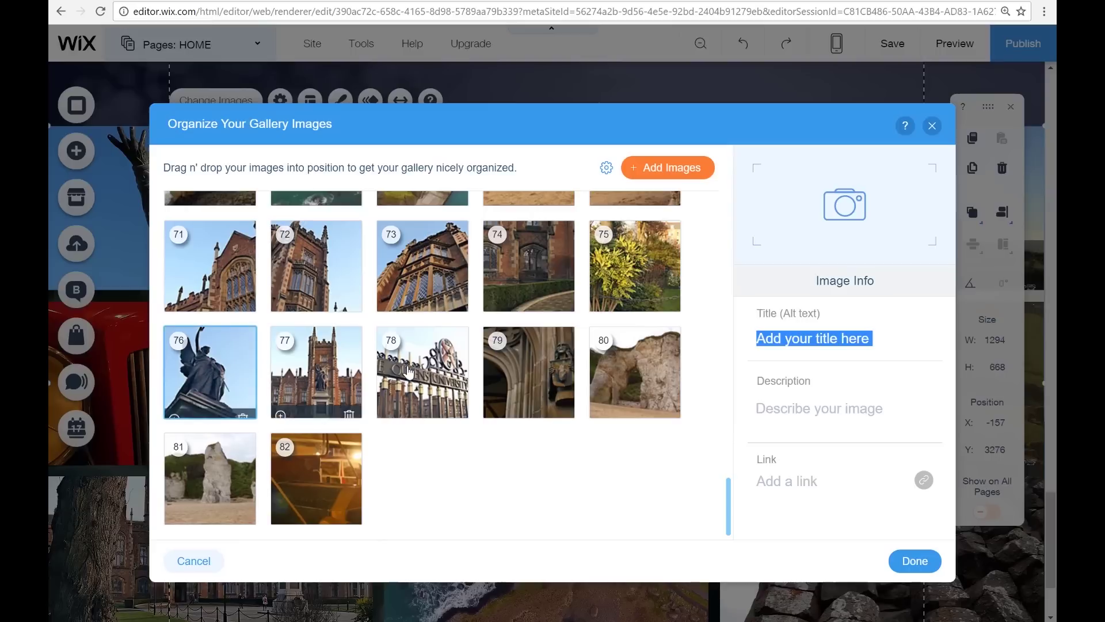
Title the university gates photo "Queens University", give it a description and a Connolly Cove web link, and close the organiser.
click(423, 397)
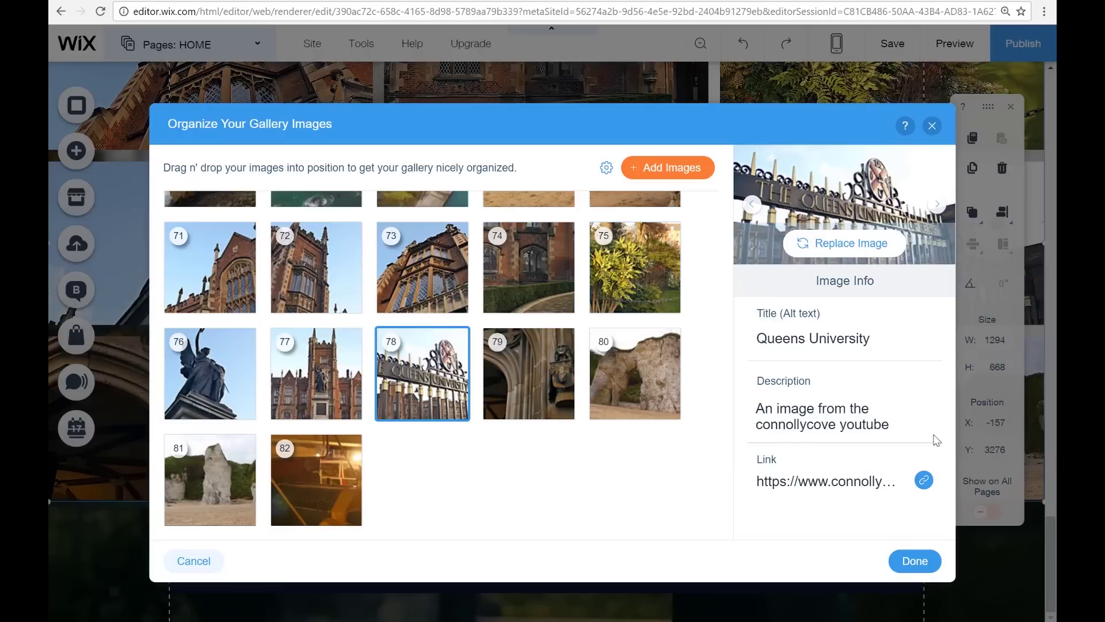
click(932, 125)
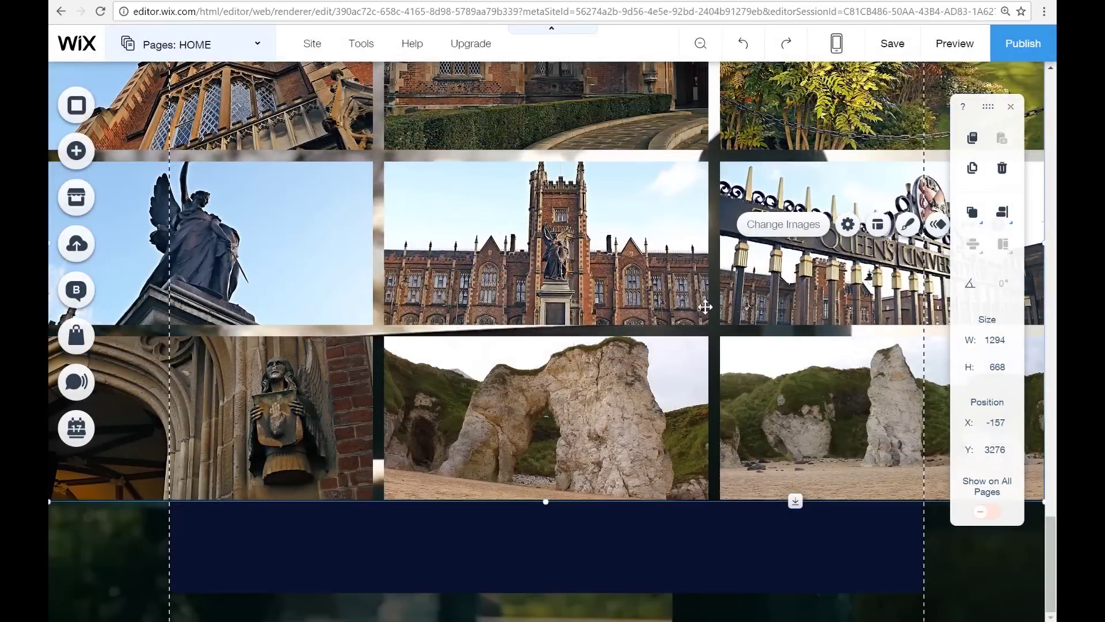
Preview the page and test the link on the Queens University photo.
click(955, 45)
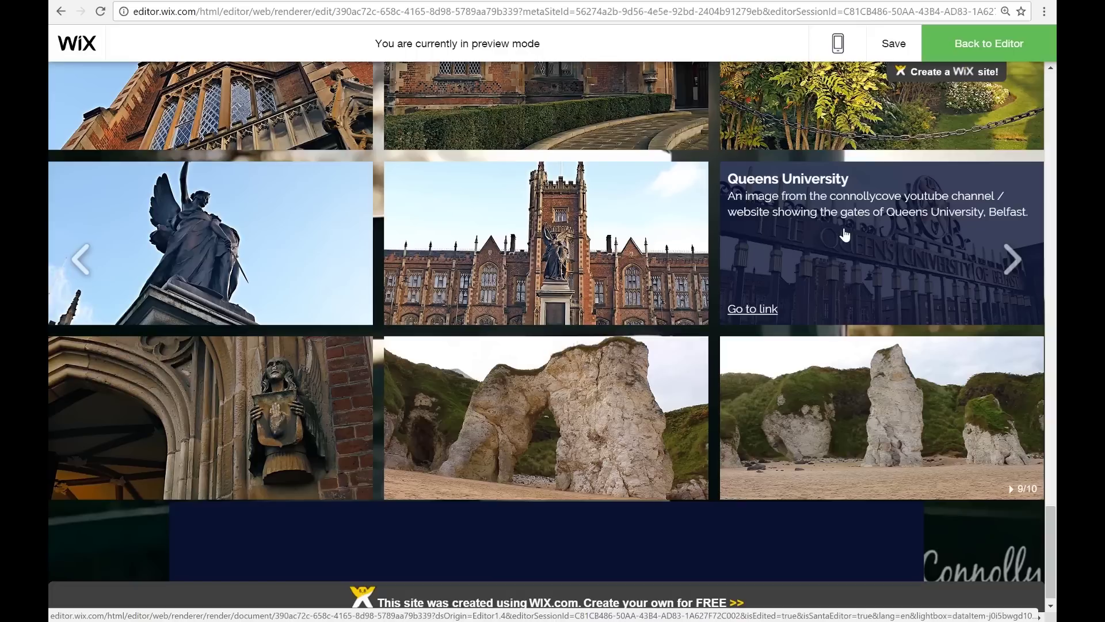
click(763, 319)
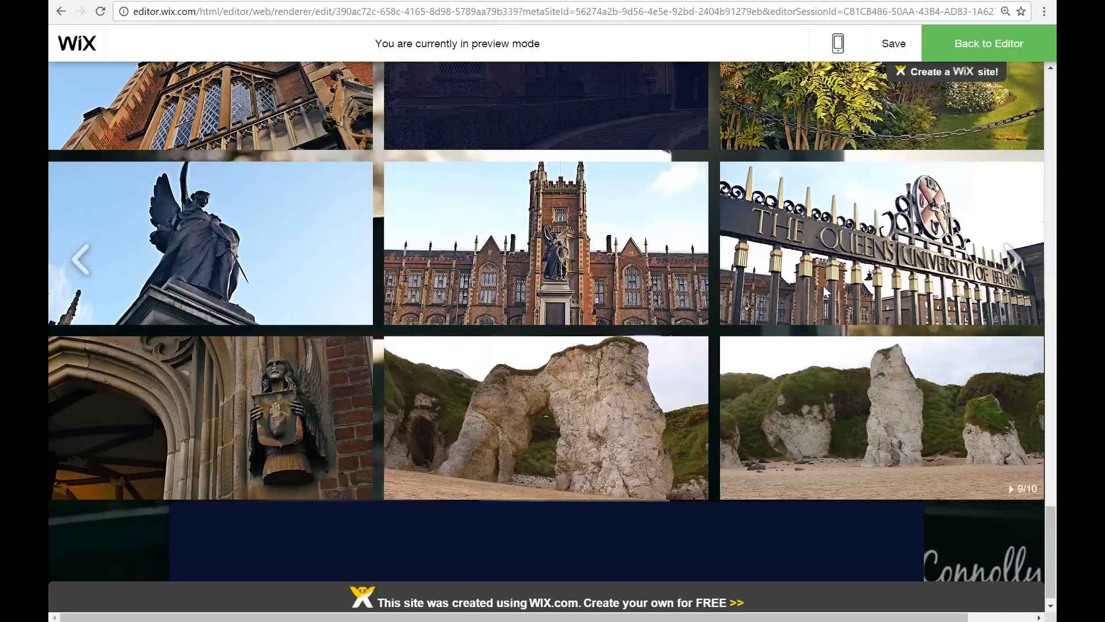
mouse_move(762, 317)
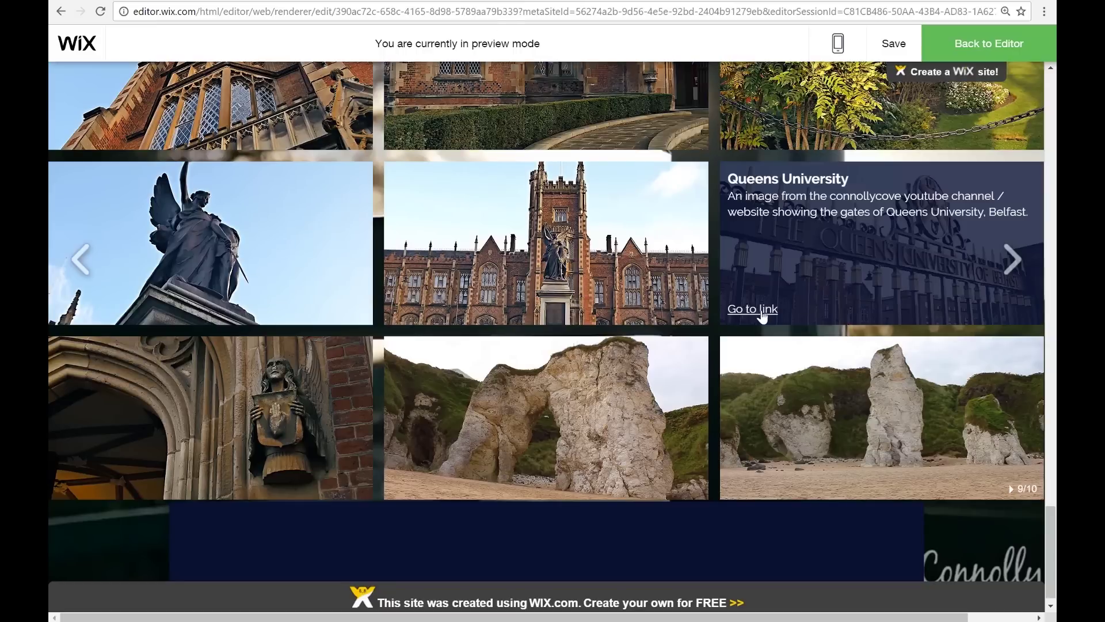
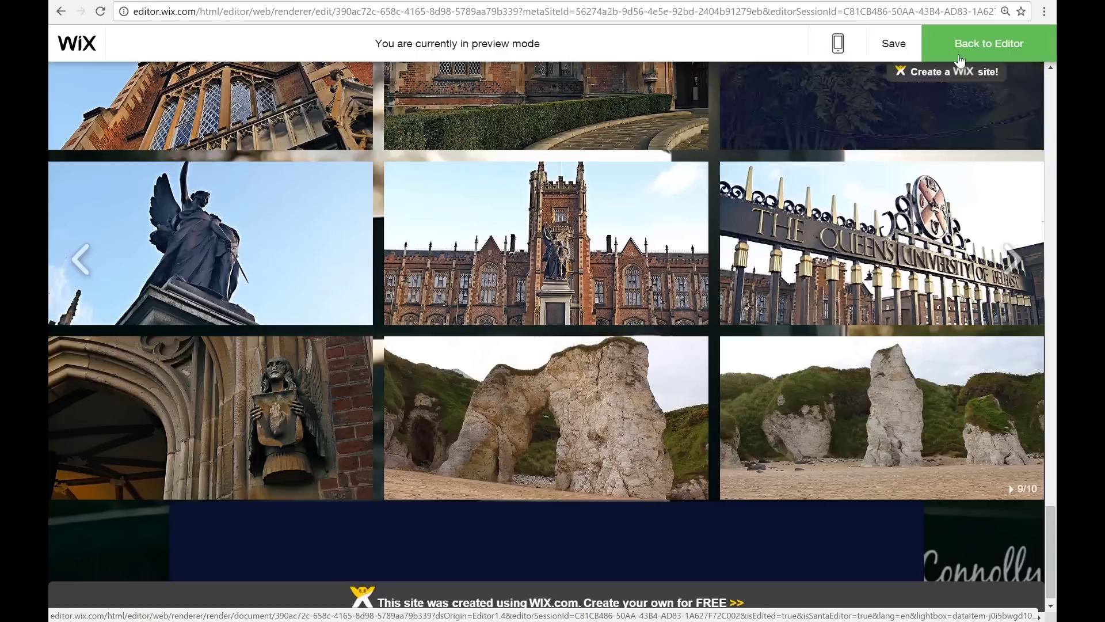
Return to the editor and examine the gallery's custom design options for regular text and hover fill, then close them.
click(965, 50)
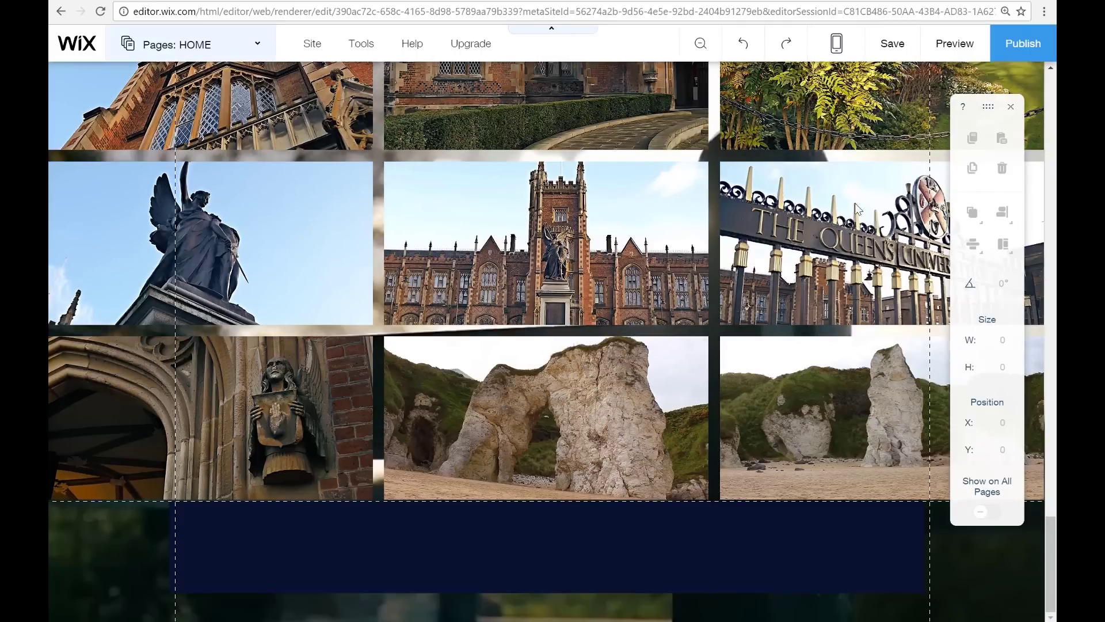
click(819, 231)
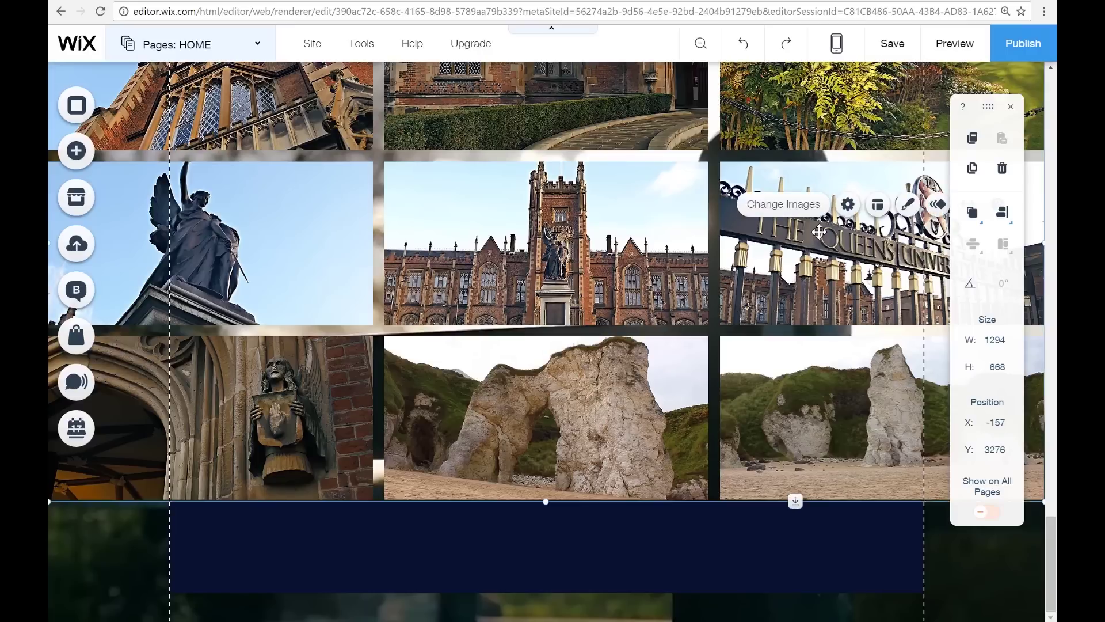
click(915, 210)
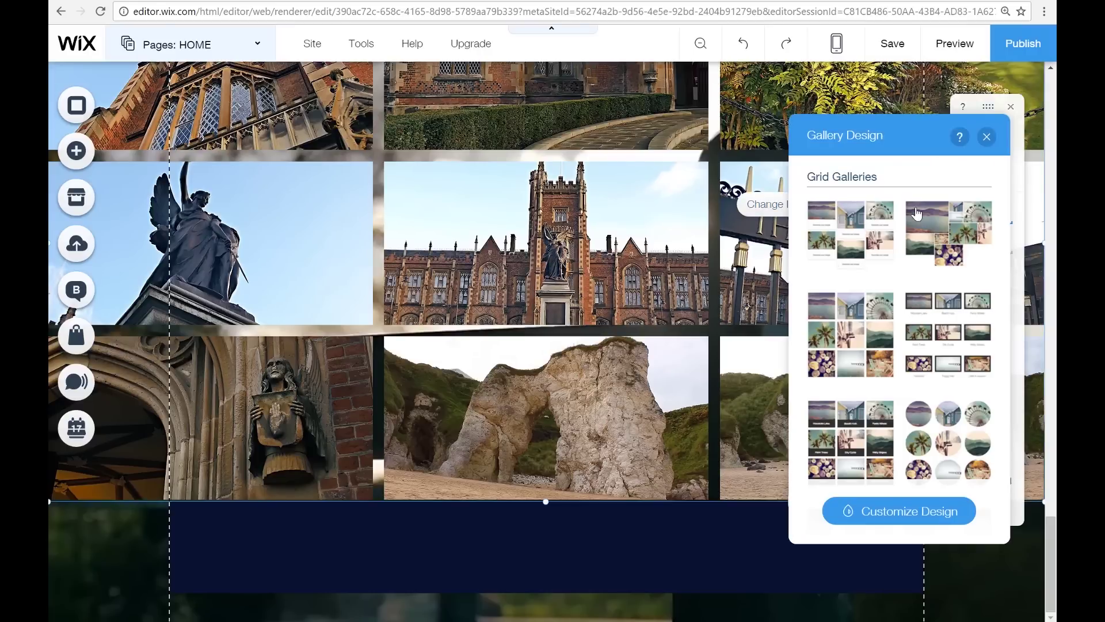
click(900, 515)
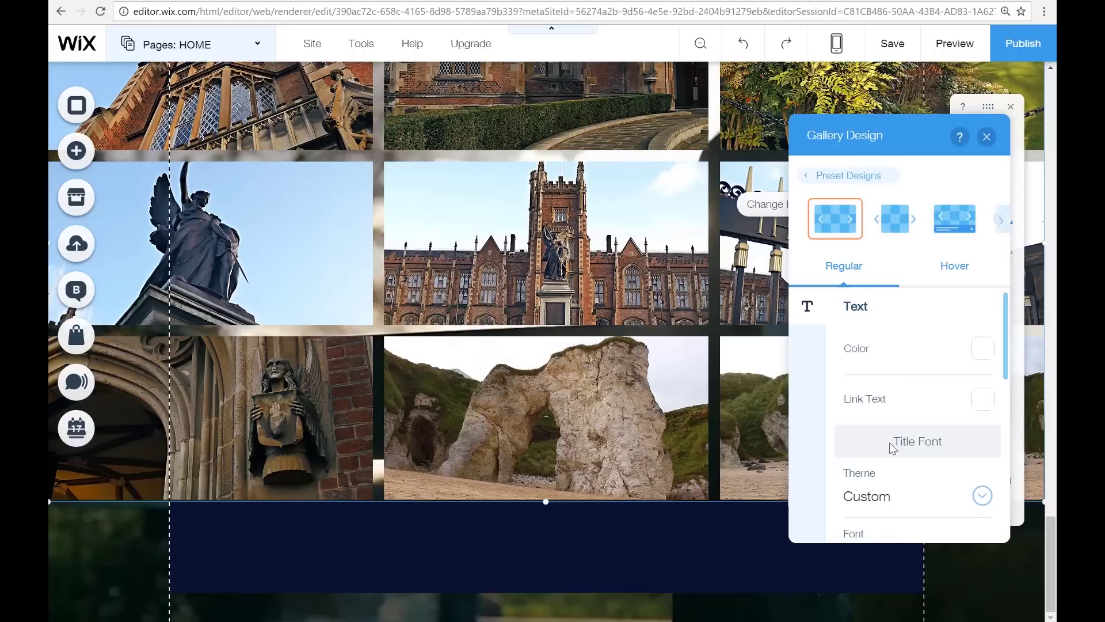
scroll(892, 448, down, 6)
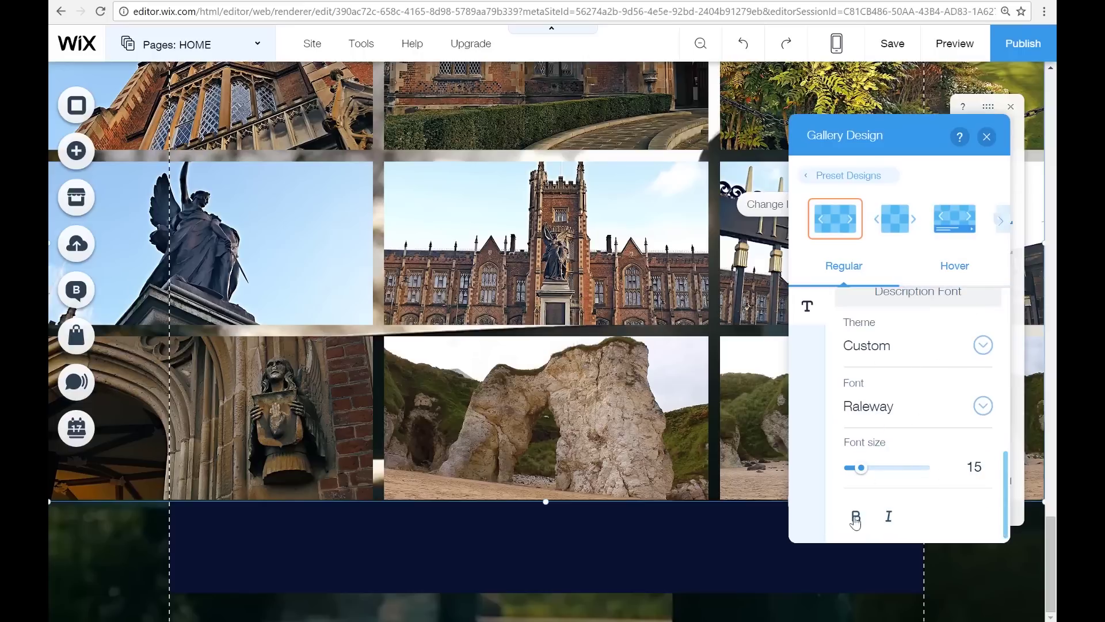
click(951, 277)
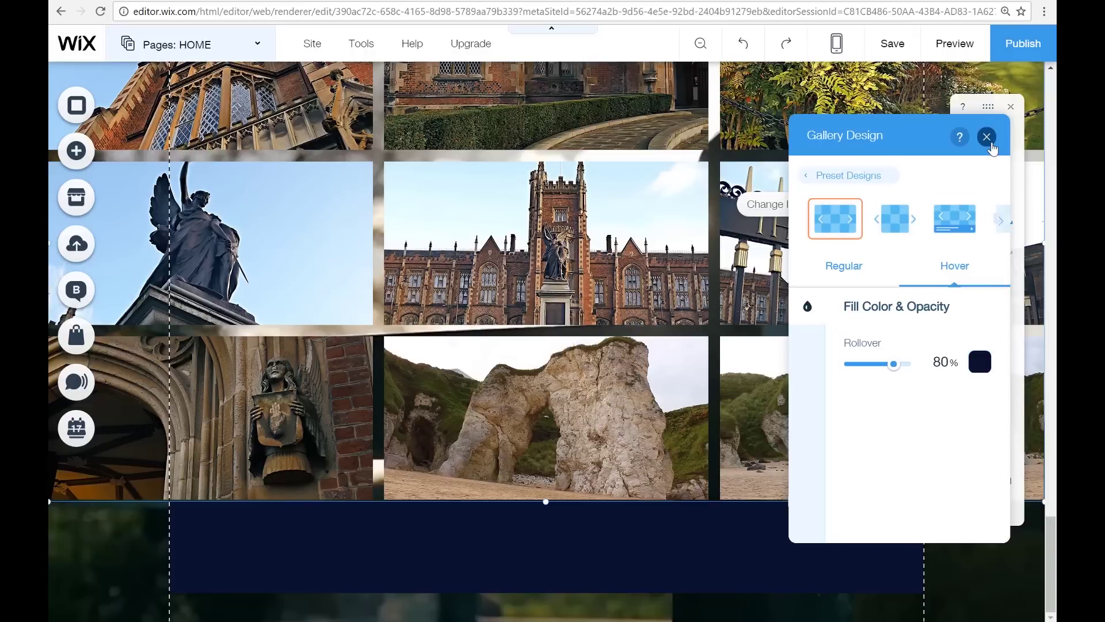
click(988, 139)
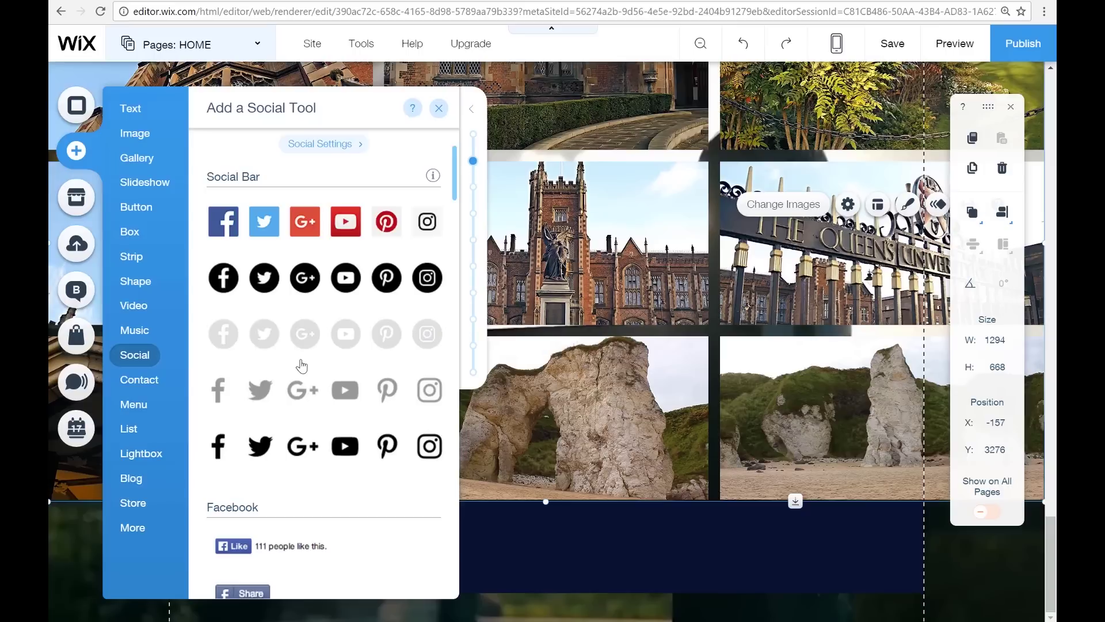
Look over the ready-made social bar icons, then switch to the Google Images results for social media icons and filter them by Labeled for reuse.
scroll(301, 365, down, 1)
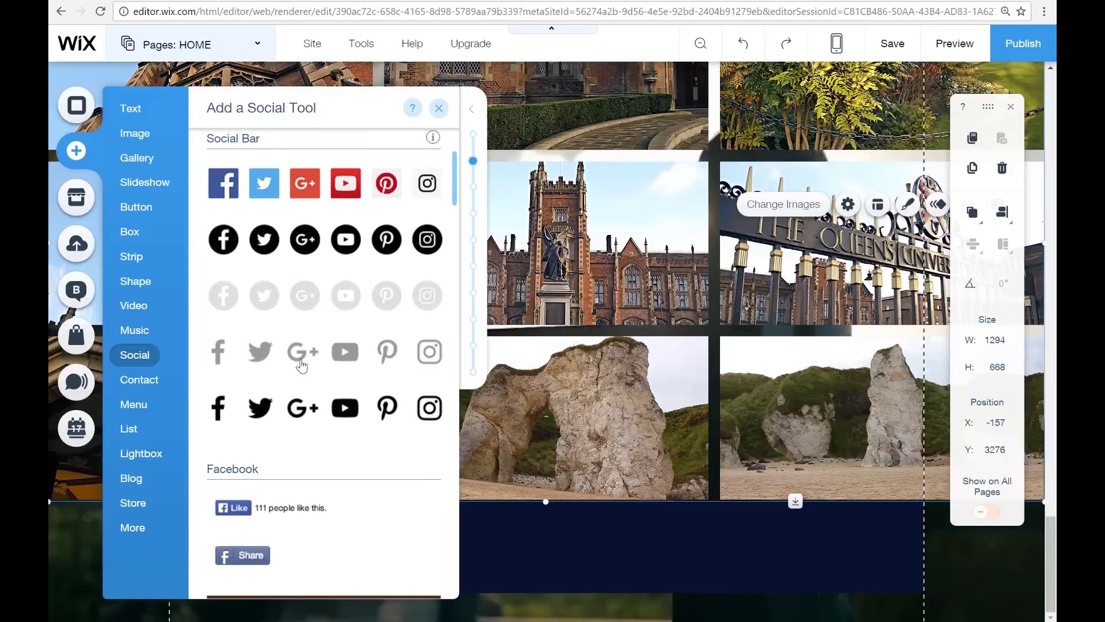
scroll(322, 331, up, 2)
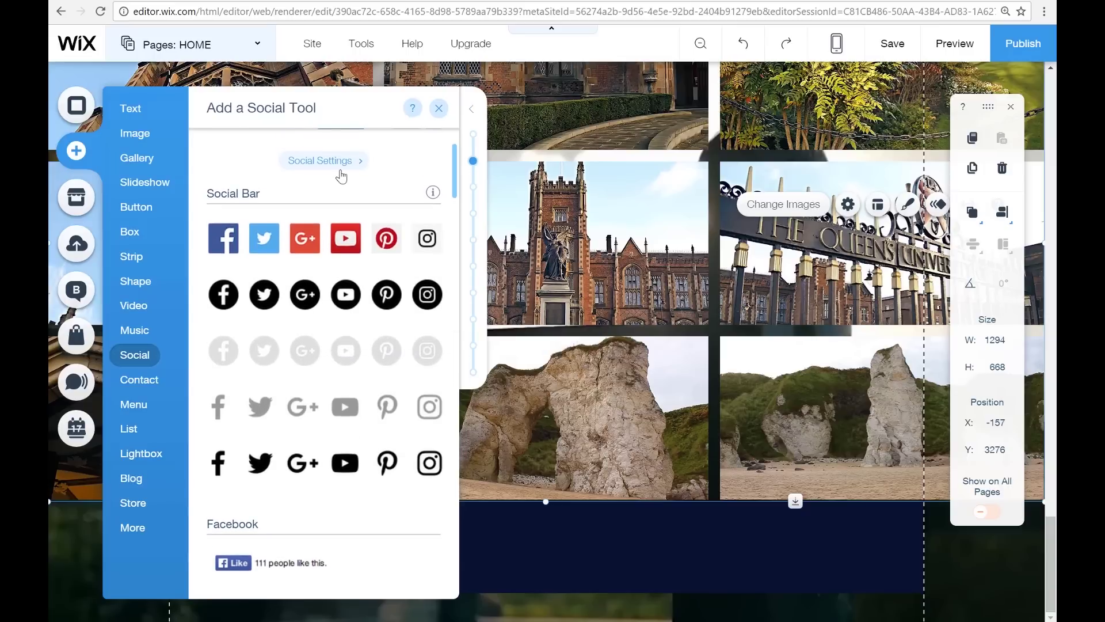
click(389, 3)
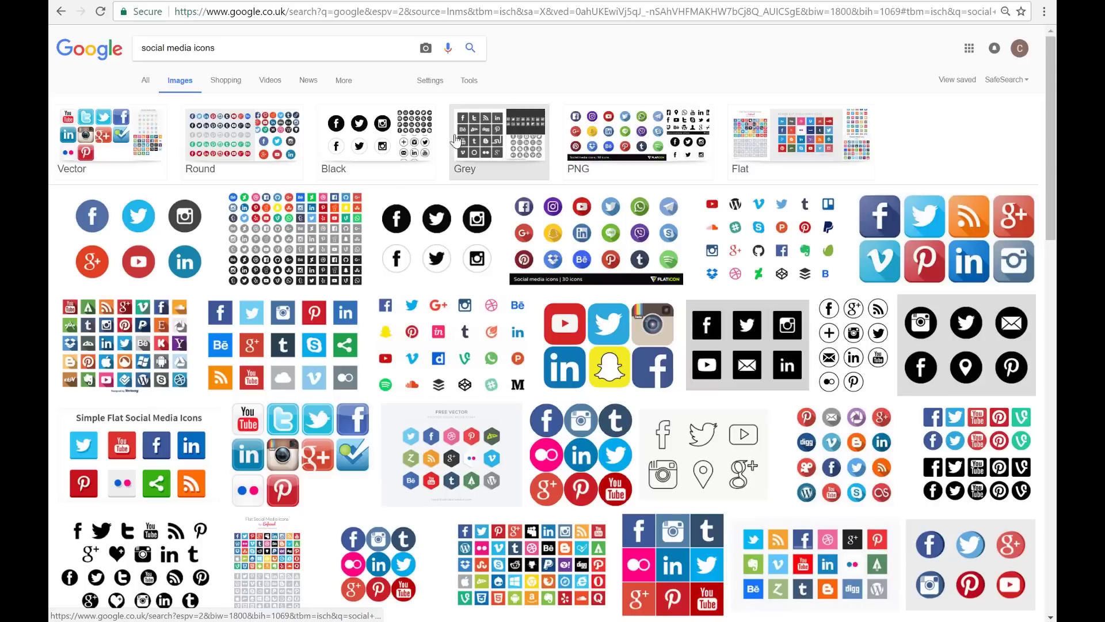
click(471, 83)
click(337, 102)
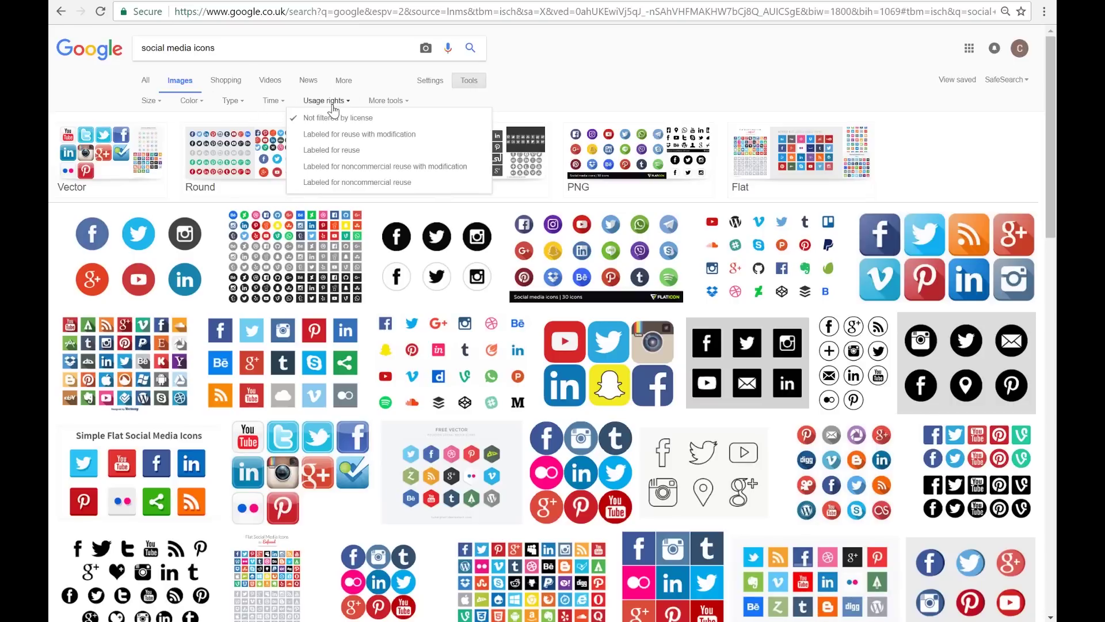
click(368, 150)
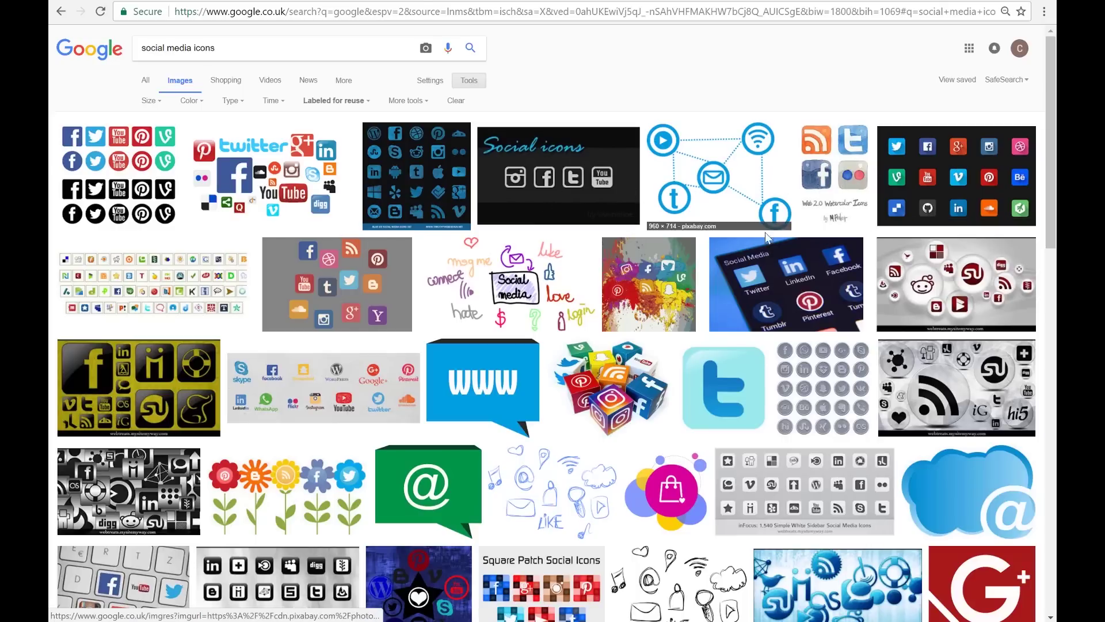
Open the image of coloured square social icons on a black background and save it to Downloads as a JPEG.
click(962, 194)
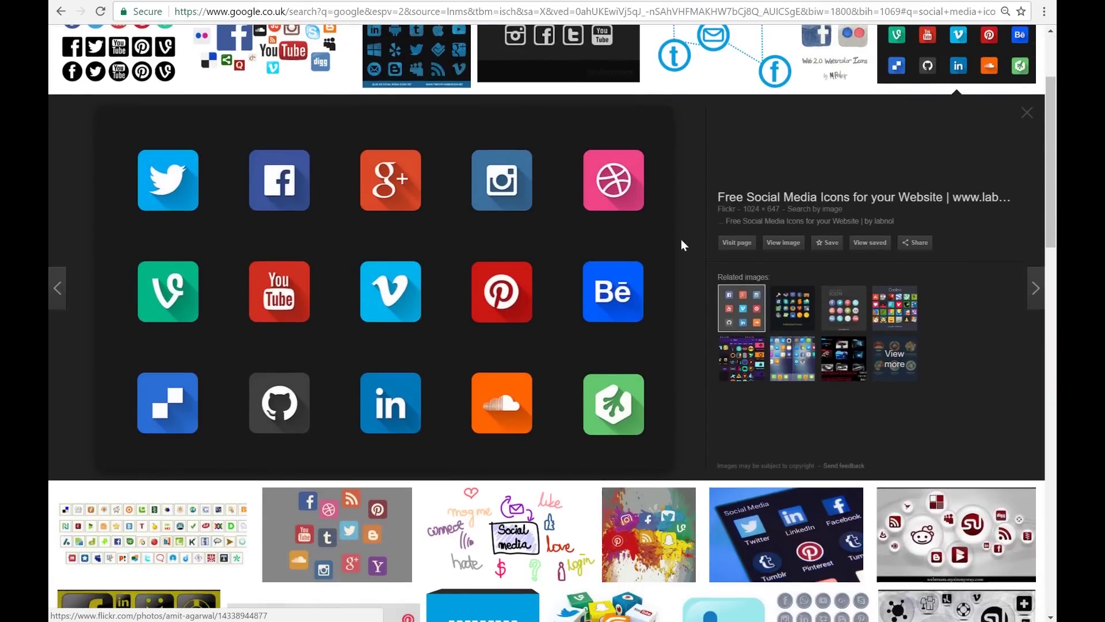
right_click(515, 219)
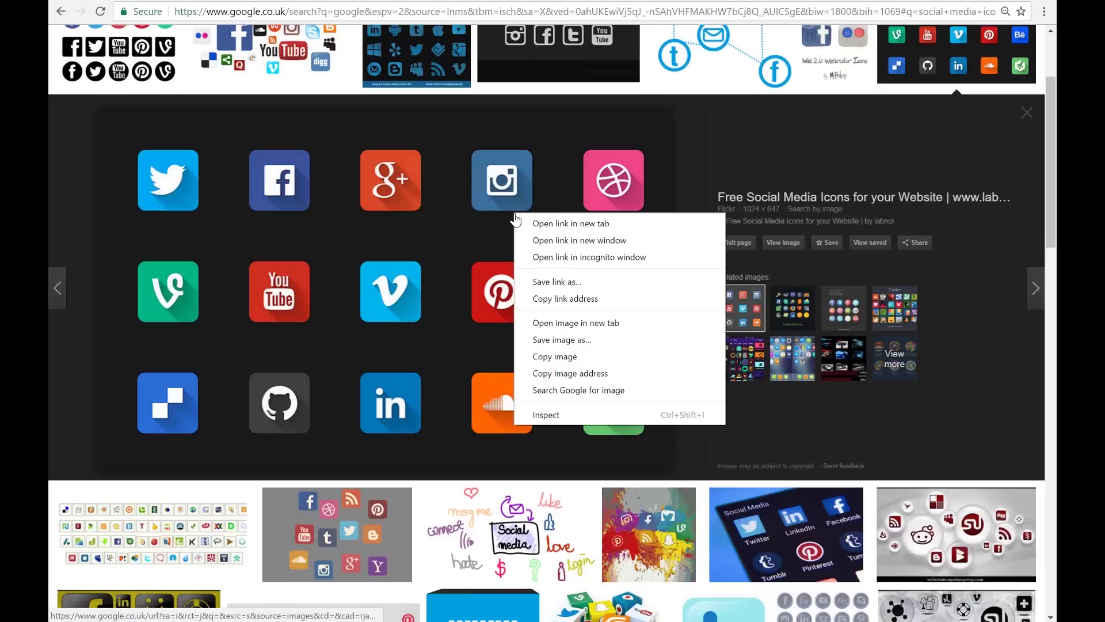
click(580, 340)
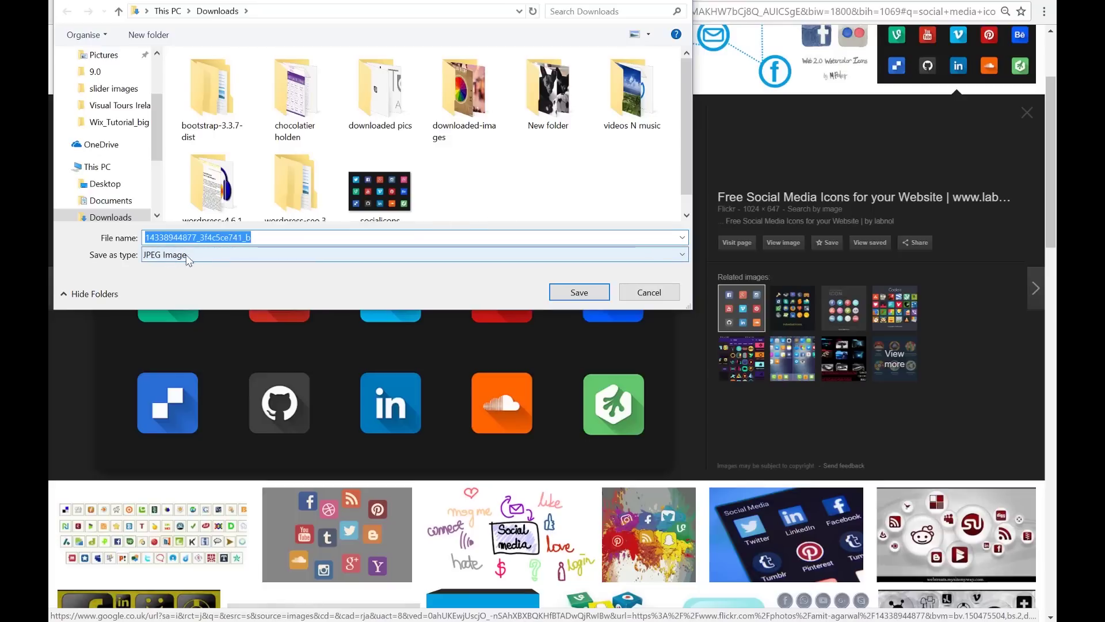
click(684, 254)
click(685, 257)
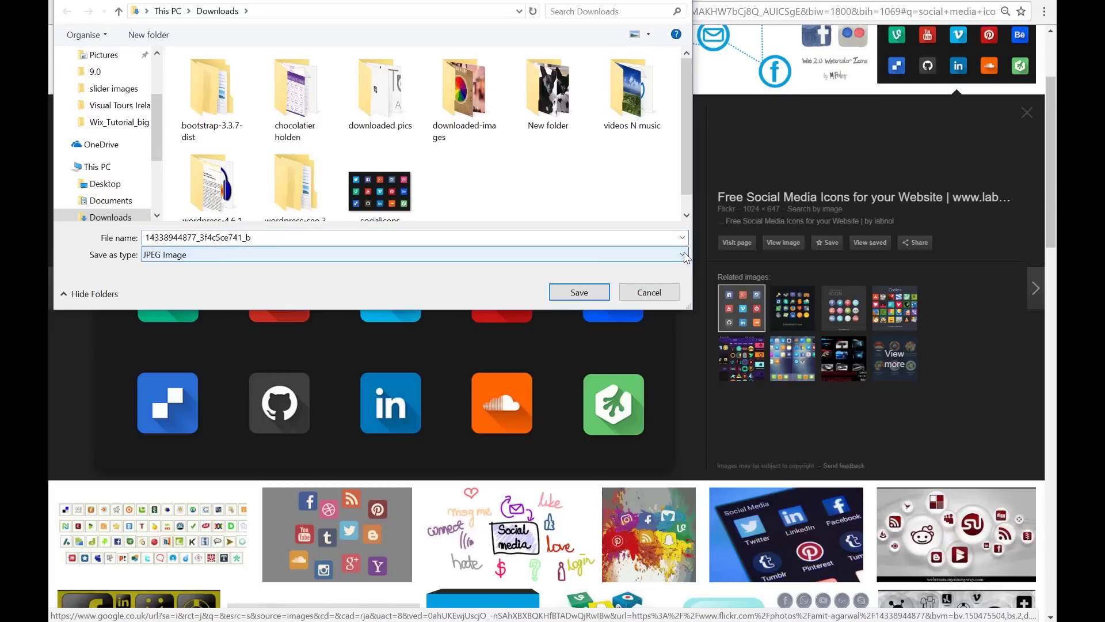
click(595, 292)
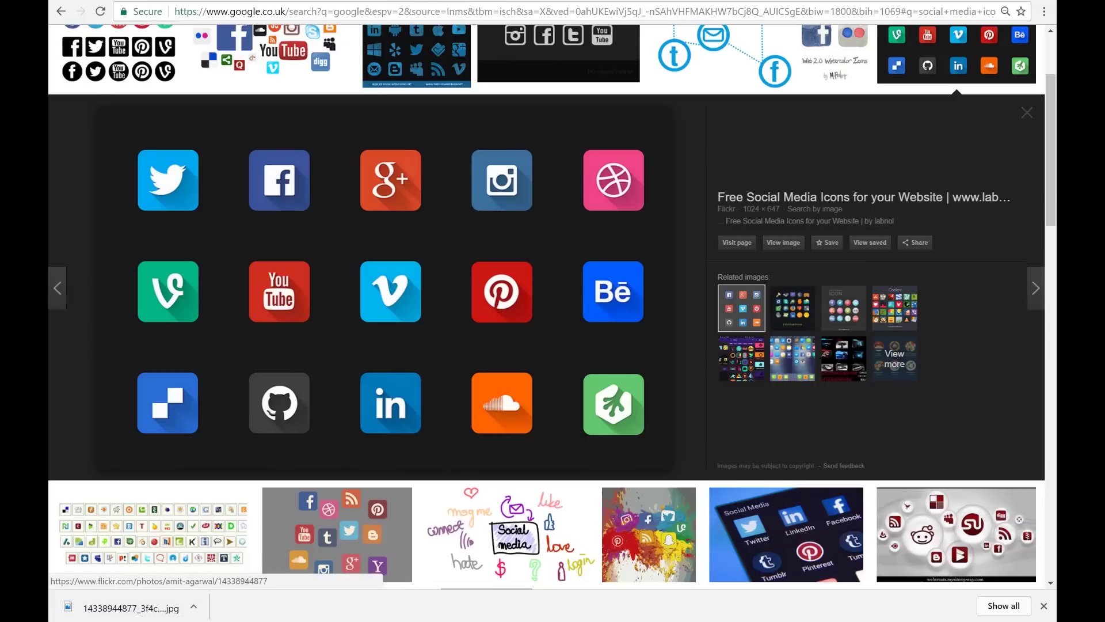
Locate the socialicons image in the Downloads folder and open it in Photoshop.
key(alt+Tab)
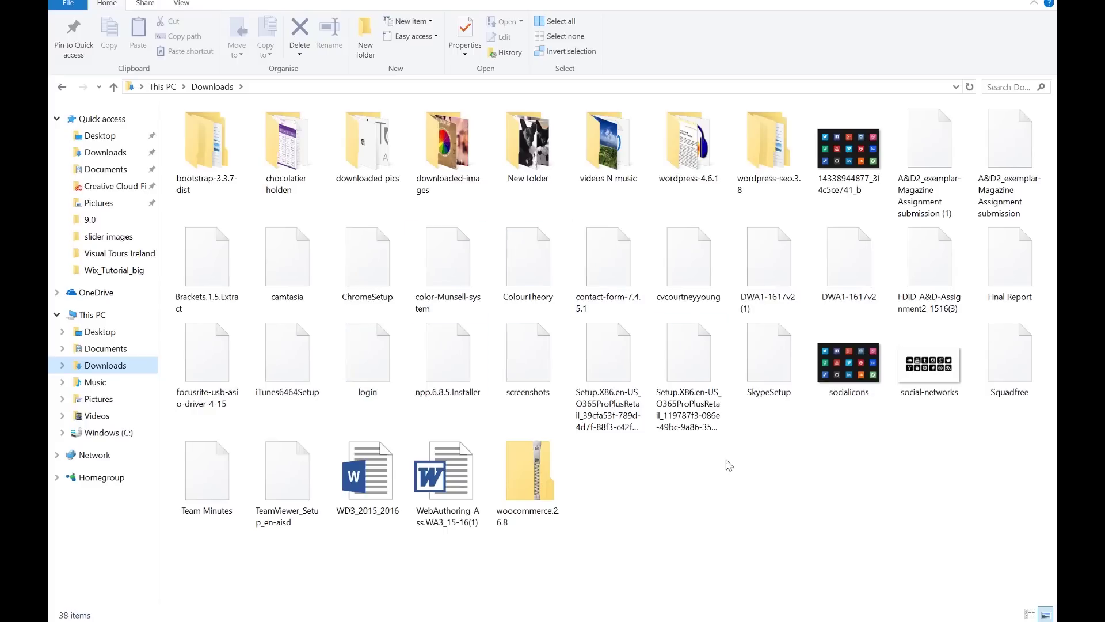
click(857, 361)
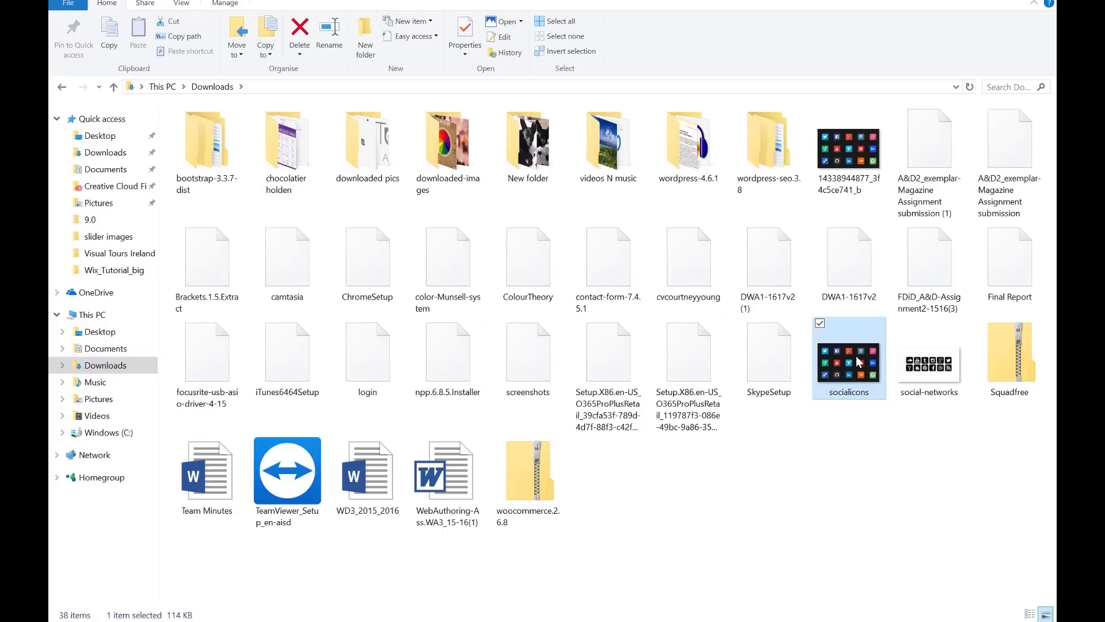
double_click(857, 360)
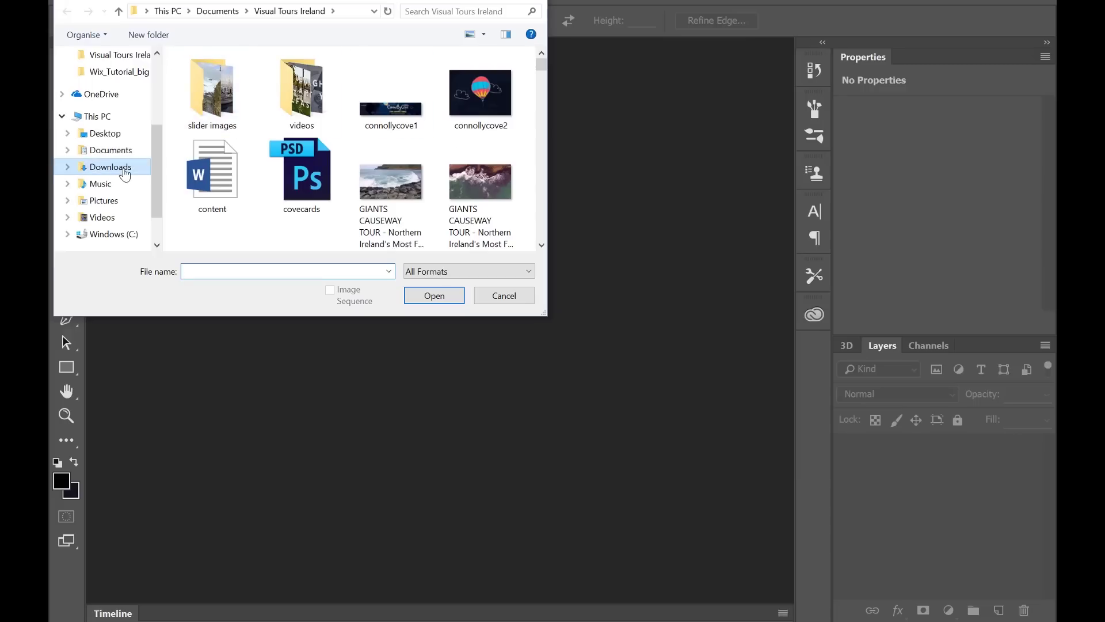
click(111, 167)
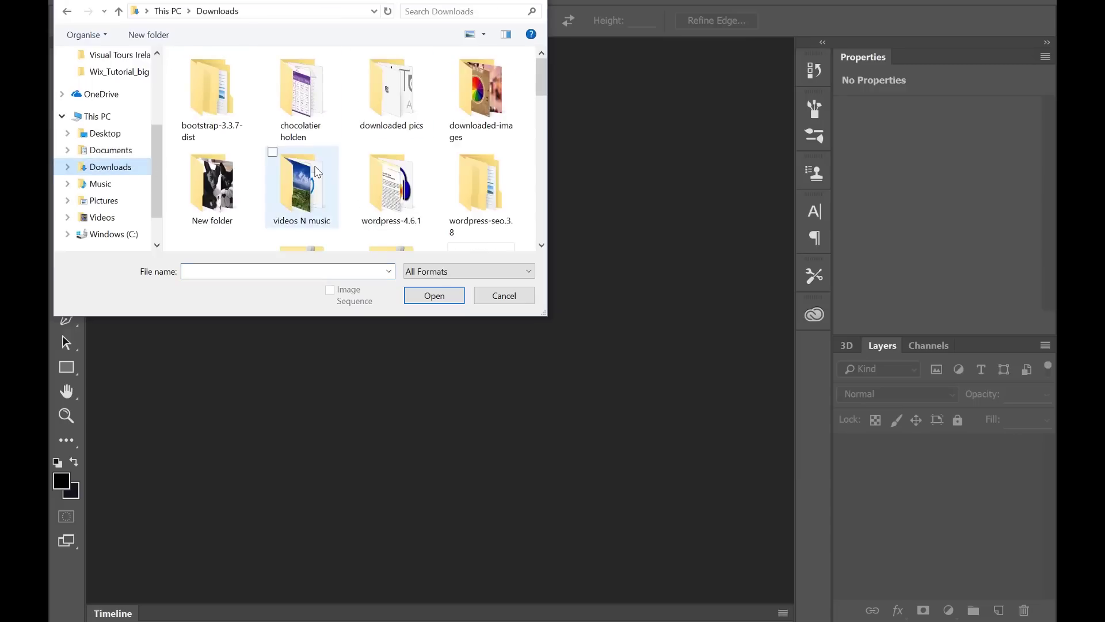
scroll(423, 172, down, 5)
scroll(423, 207, down, 5)
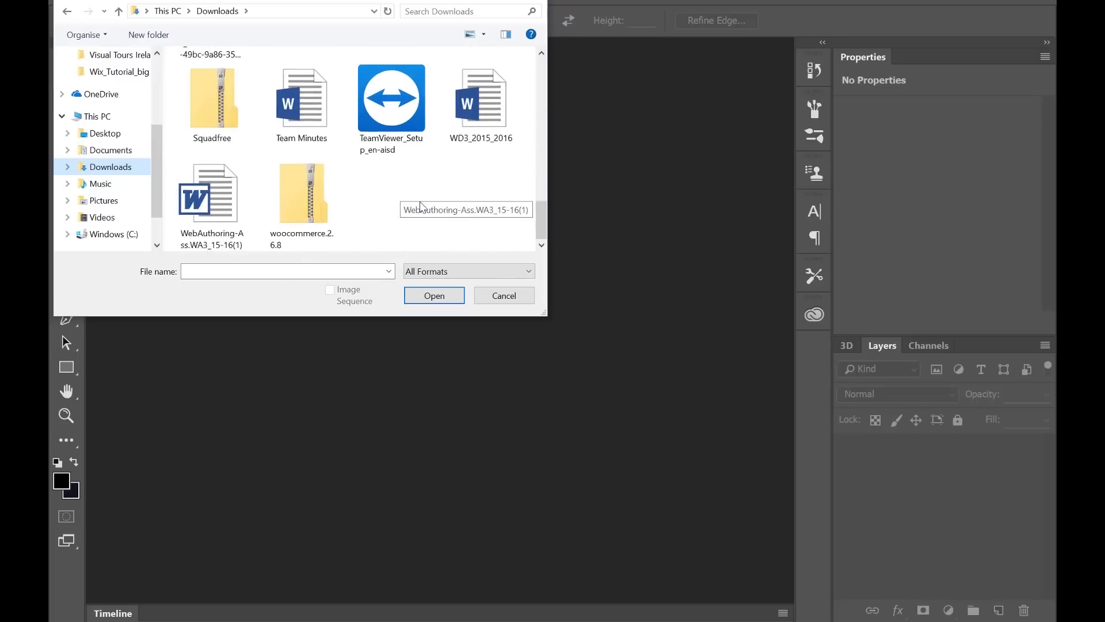
scroll(411, 172, up, 3)
click(390, 127)
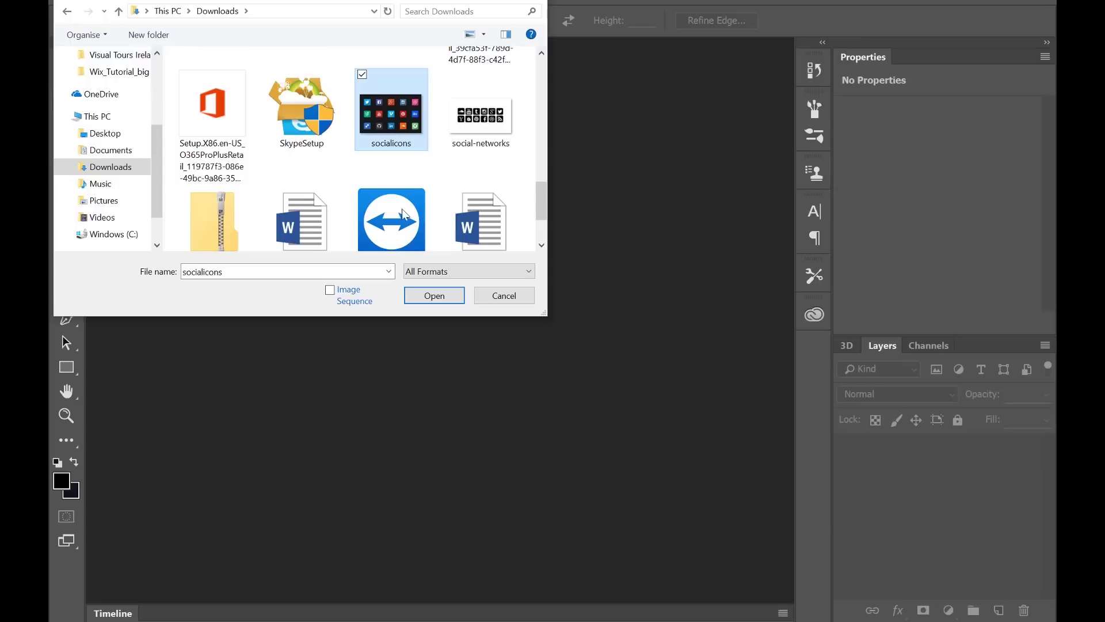
click(435, 297)
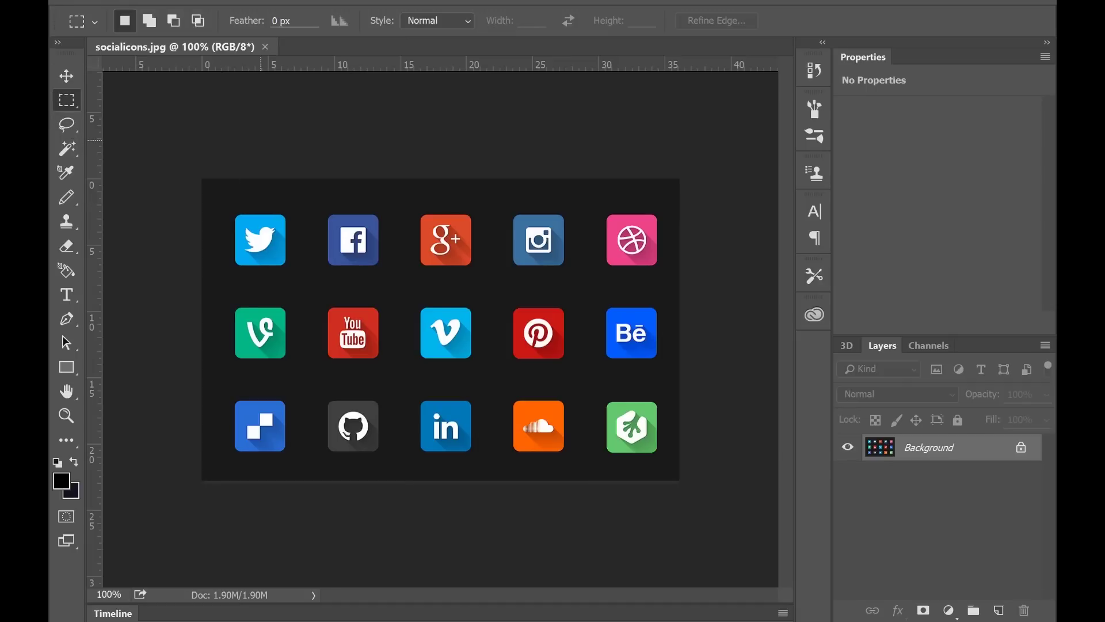
Start a new document named Facebook_icon with its dimensions measured in pixels.
click(101, 2)
click(116, 8)
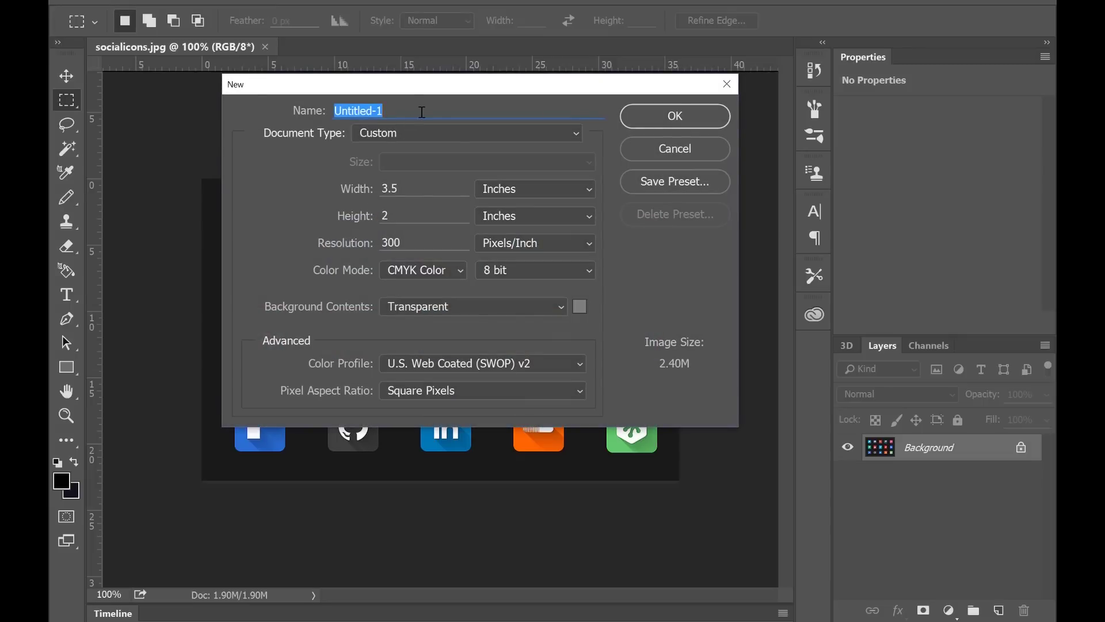
text(Facebook_icon)
click(555, 138)
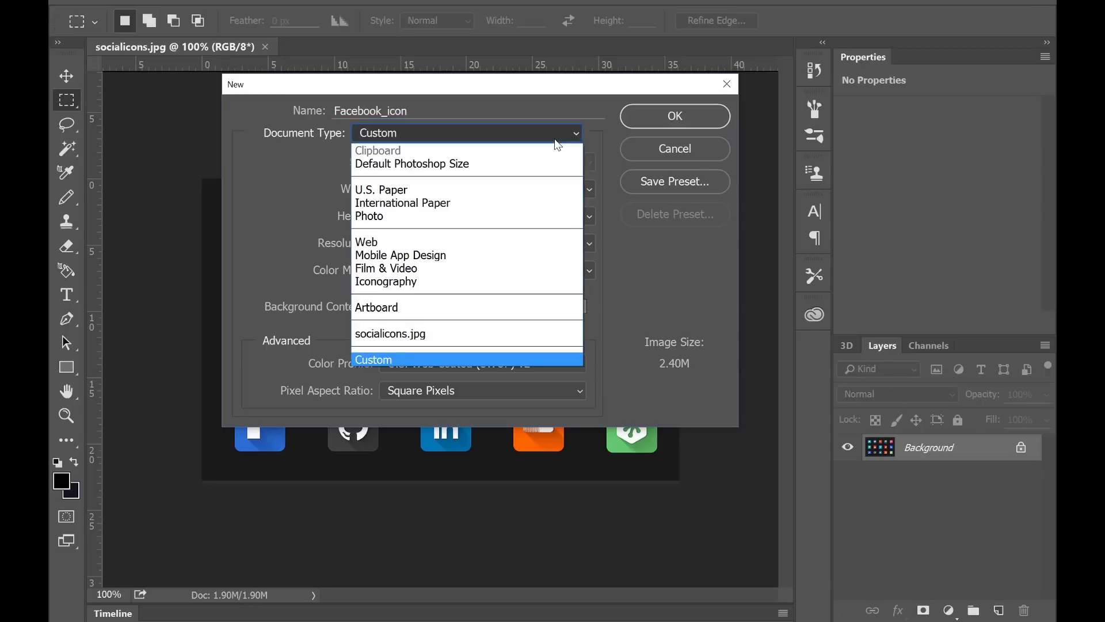
click(557, 142)
click(537, 188)
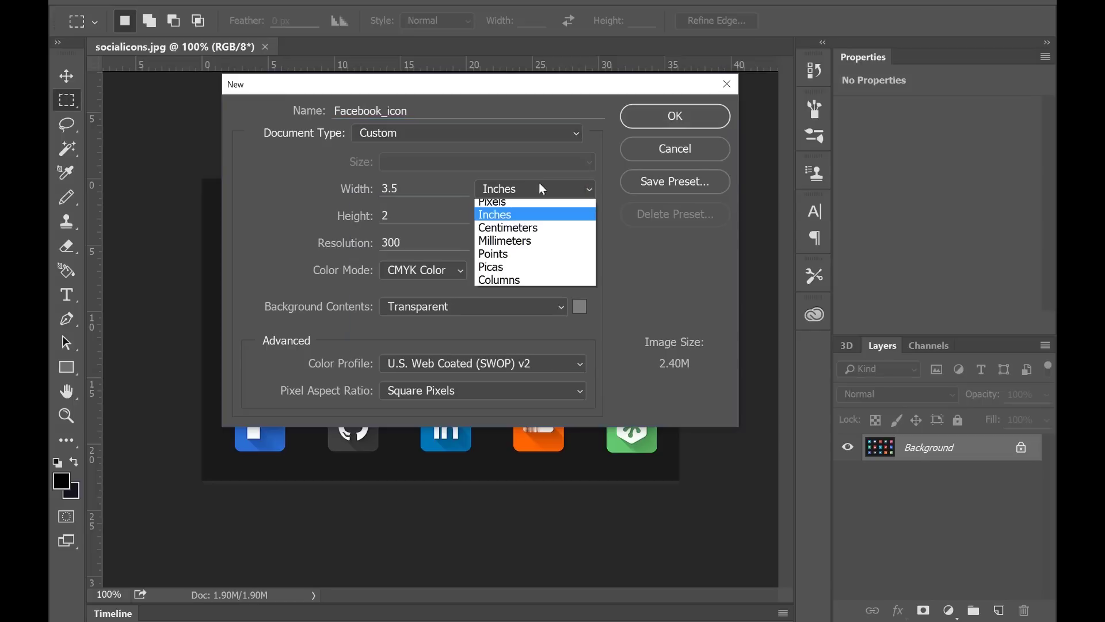
click(545, 204)
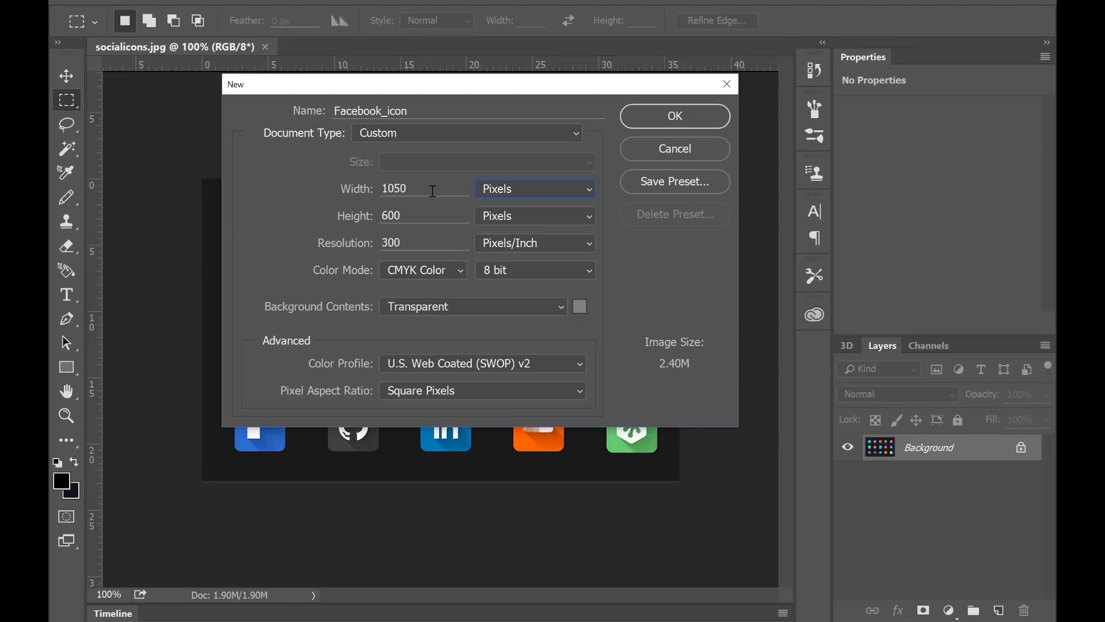
Set the new document's width to 200 and height to 100 pixels, and create it.
drag(425, 186, 376, 184)
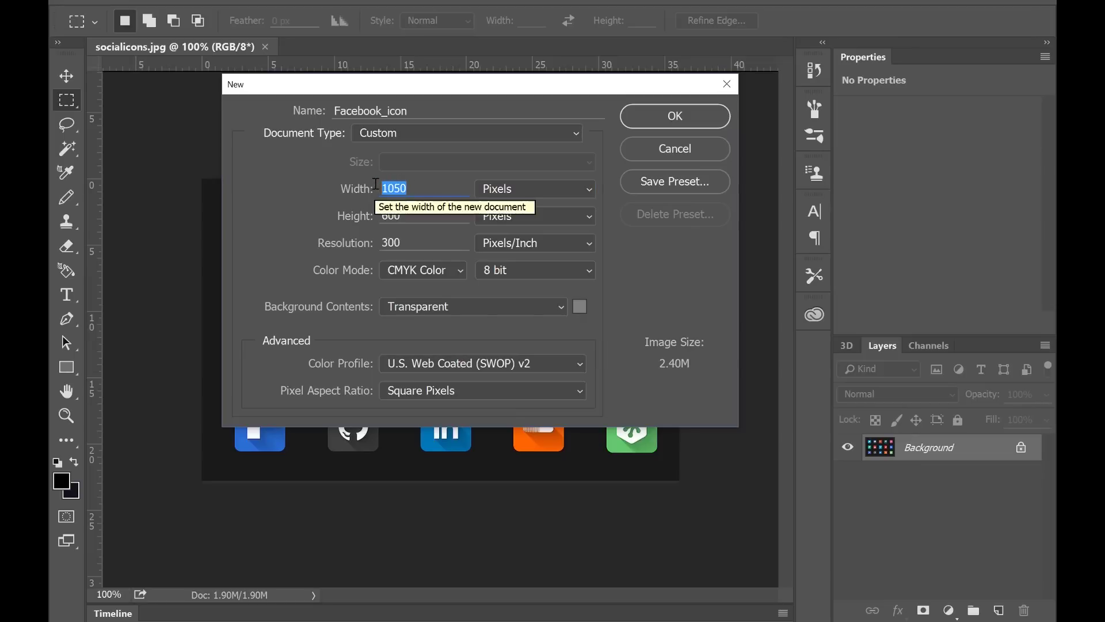
text(200)
drag(411, 216, 379, 216)
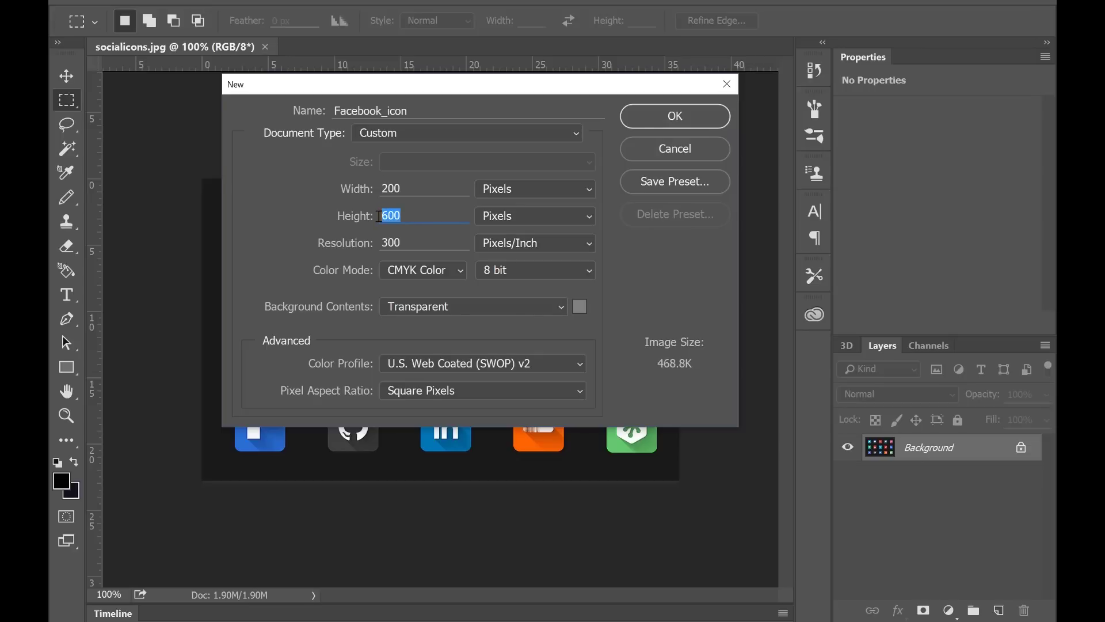
text(100)
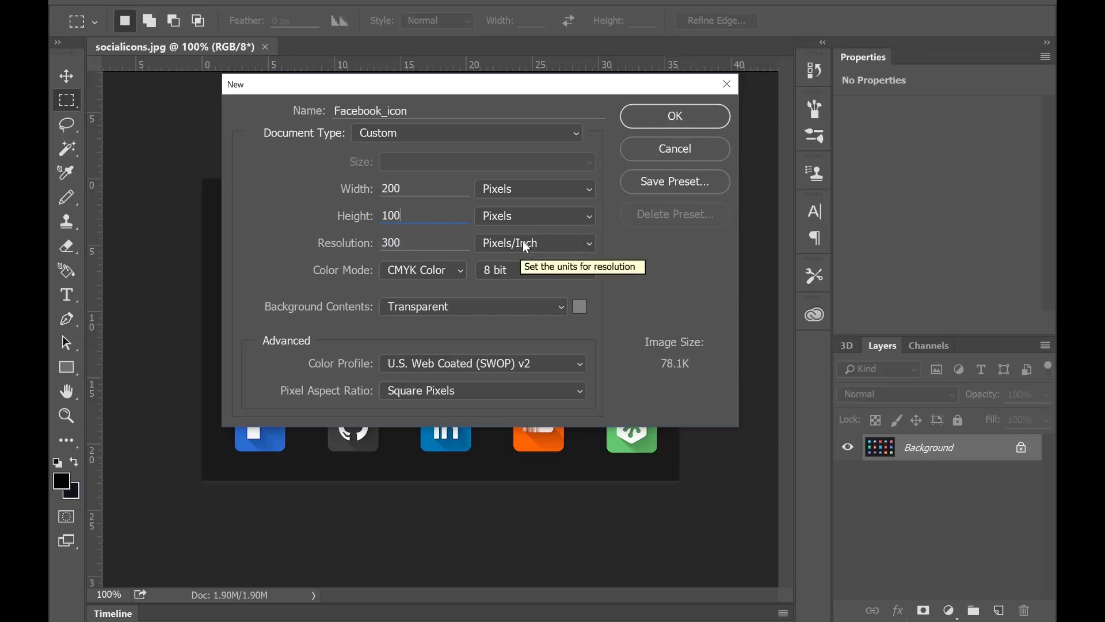
click(547, 238)
click(547, 238)
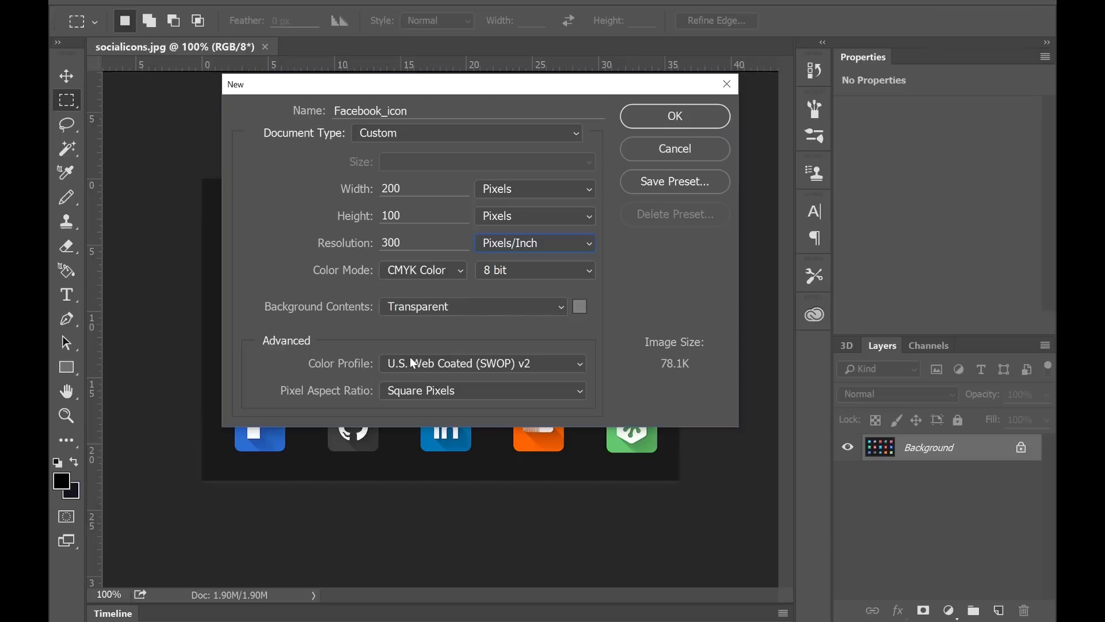
click(669, 121)
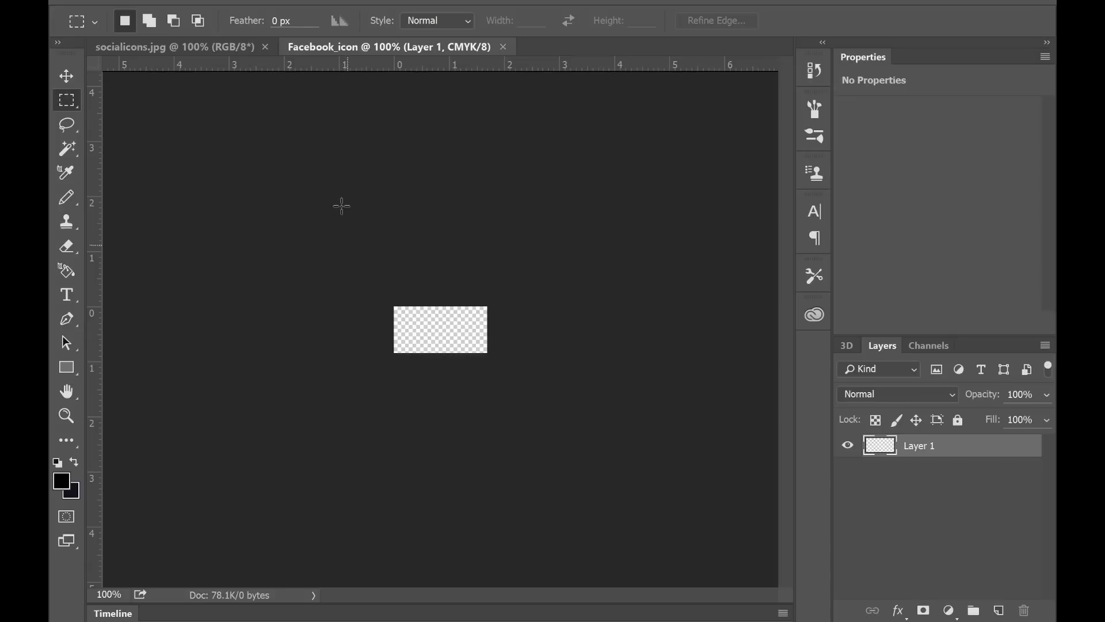
Select the Facebook icon in socialicons.jpg with a rectangular marquee that leaves a small margin around it.
click(192, 40)
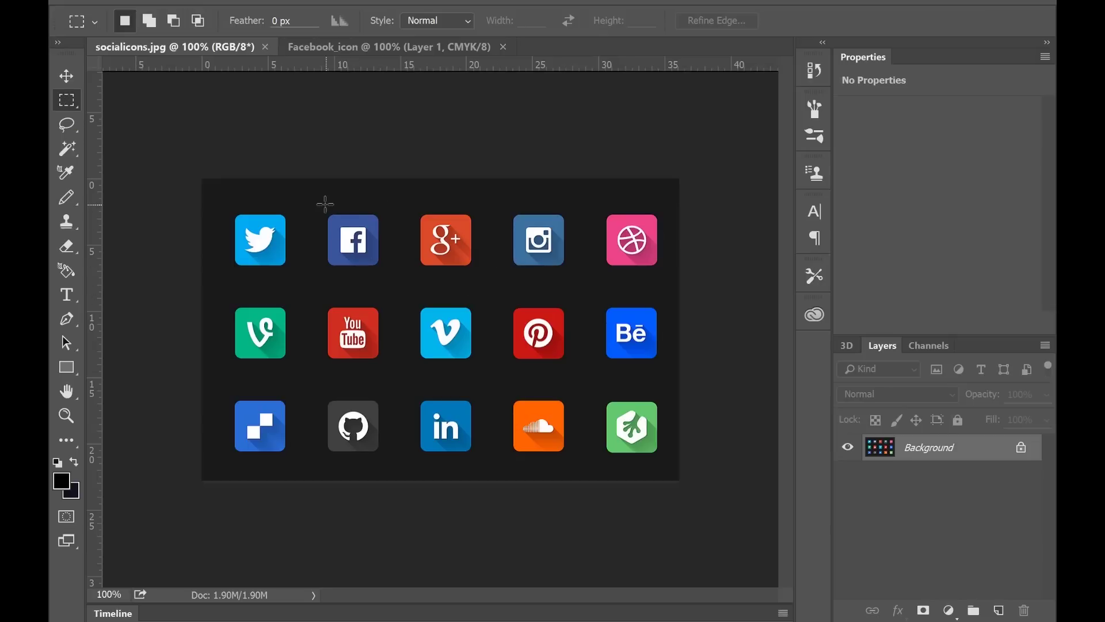
drag(317, 204, 392, 276)
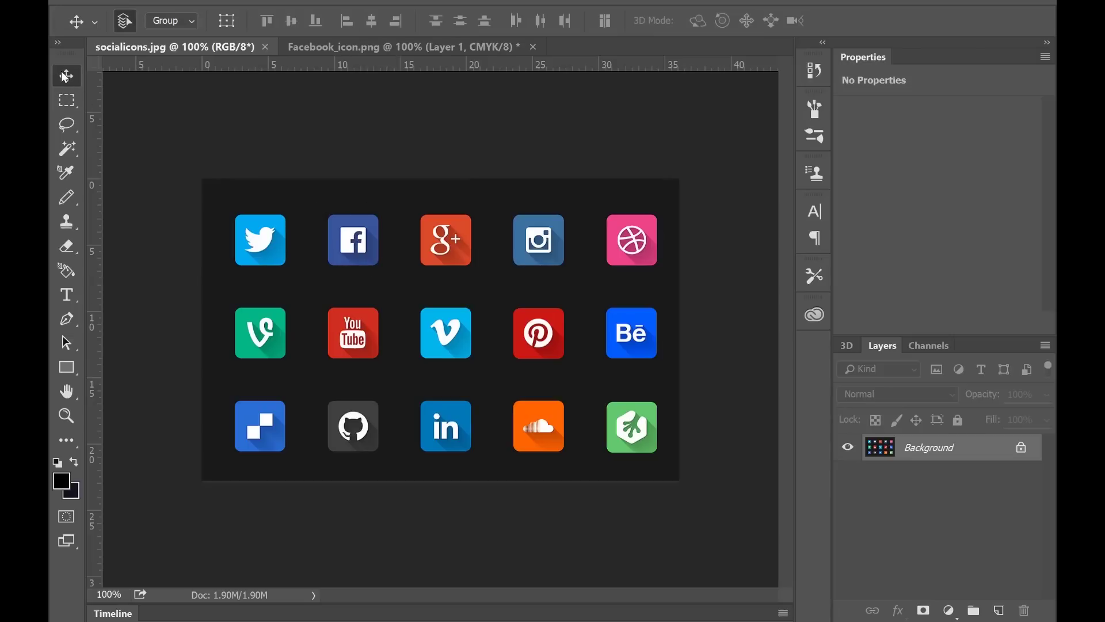
key(ctrl+shift+d)
click(67, 100)
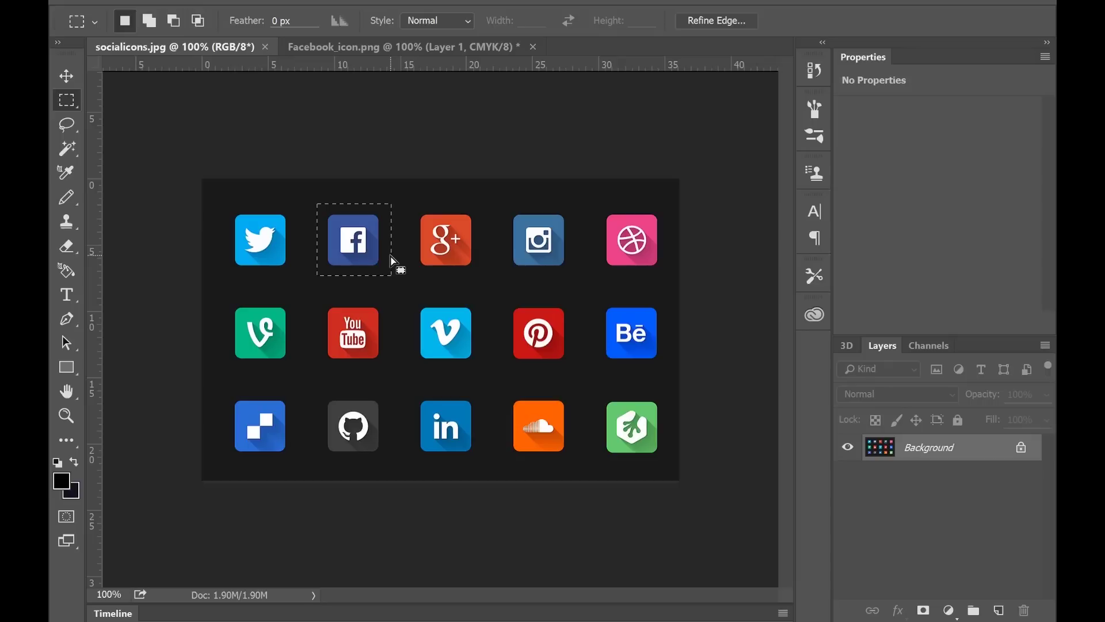
Paste the Facebook icon into the Facebook_icon.png document and move it up to centre it vertically on the canvas.
click(308, 47)
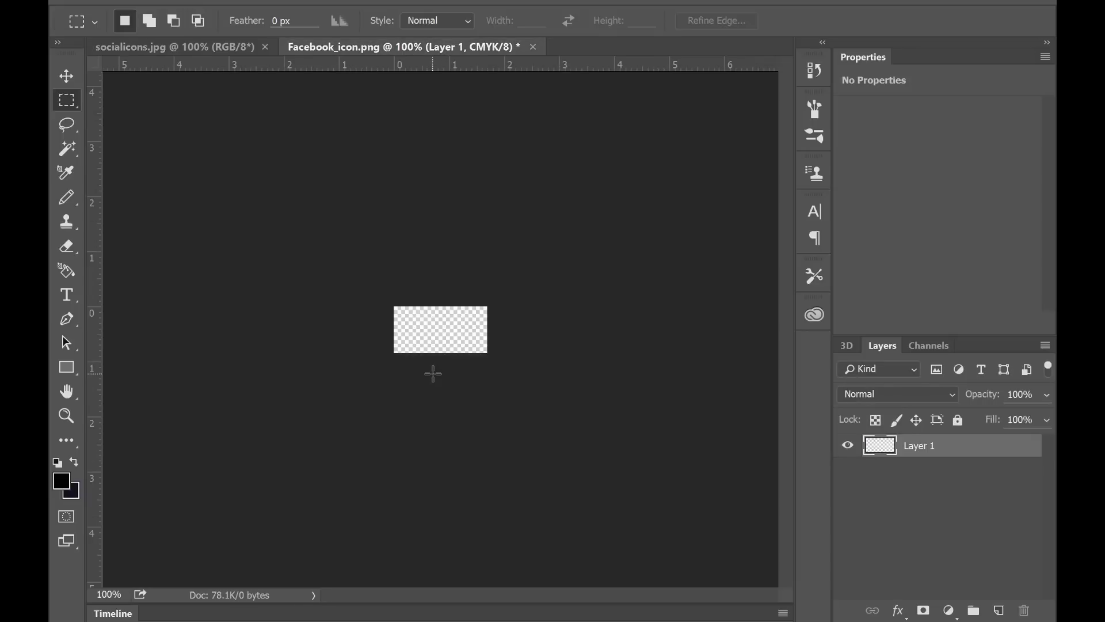
key(ctrl+v)
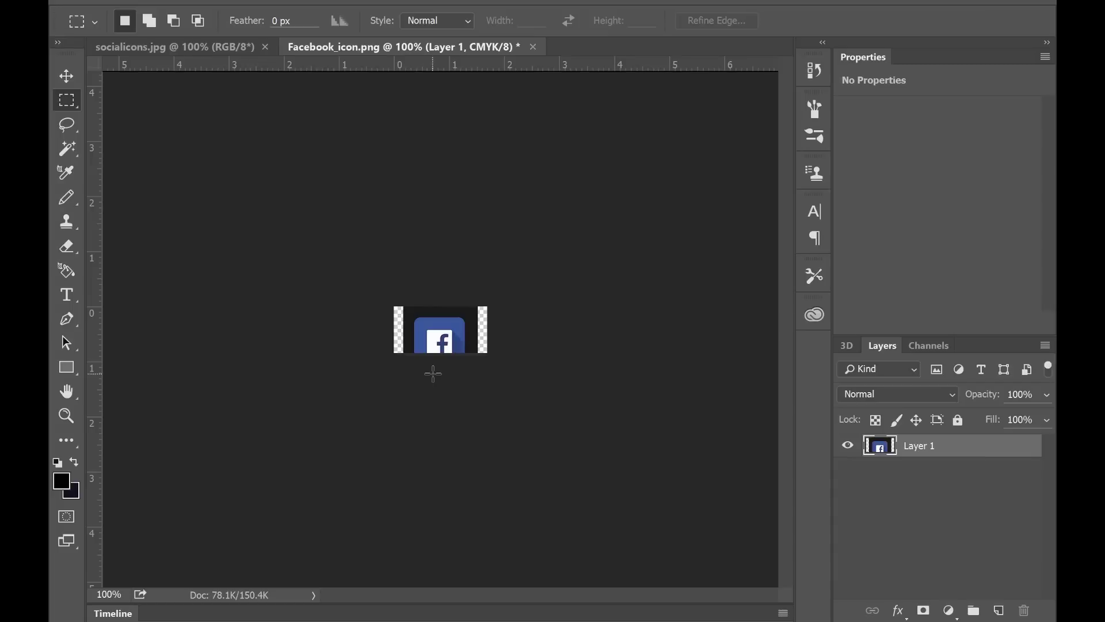
click(64, 78)
drag(436, 333, 439, 323)
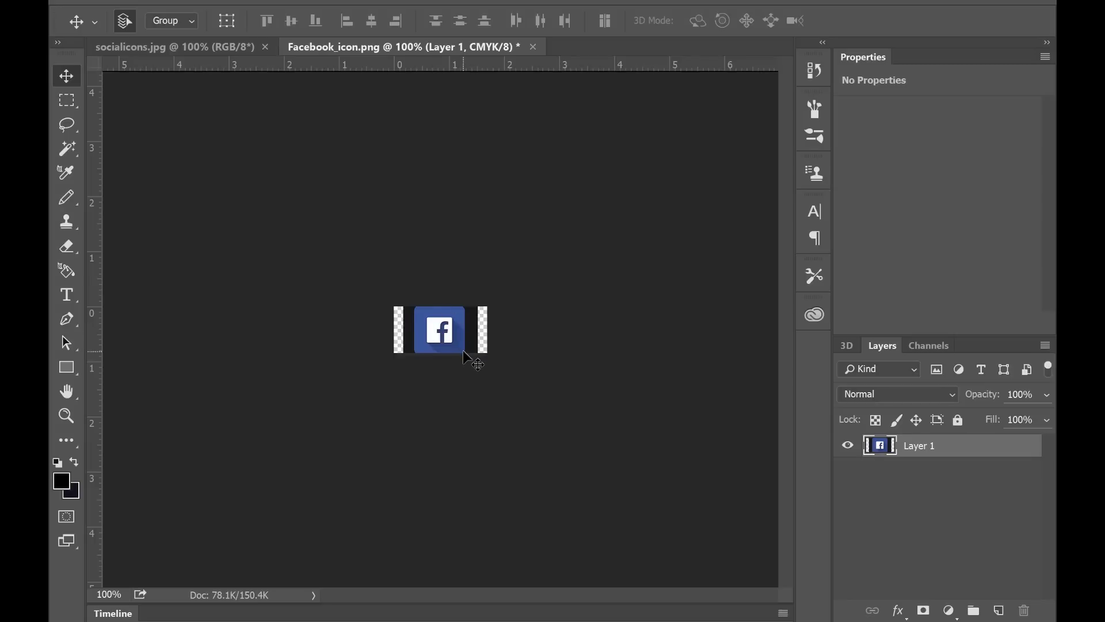
Scale the pasted Facebook icon down to about 88% with Free Transform so it fits the canvas height.
key(ctrl+t)
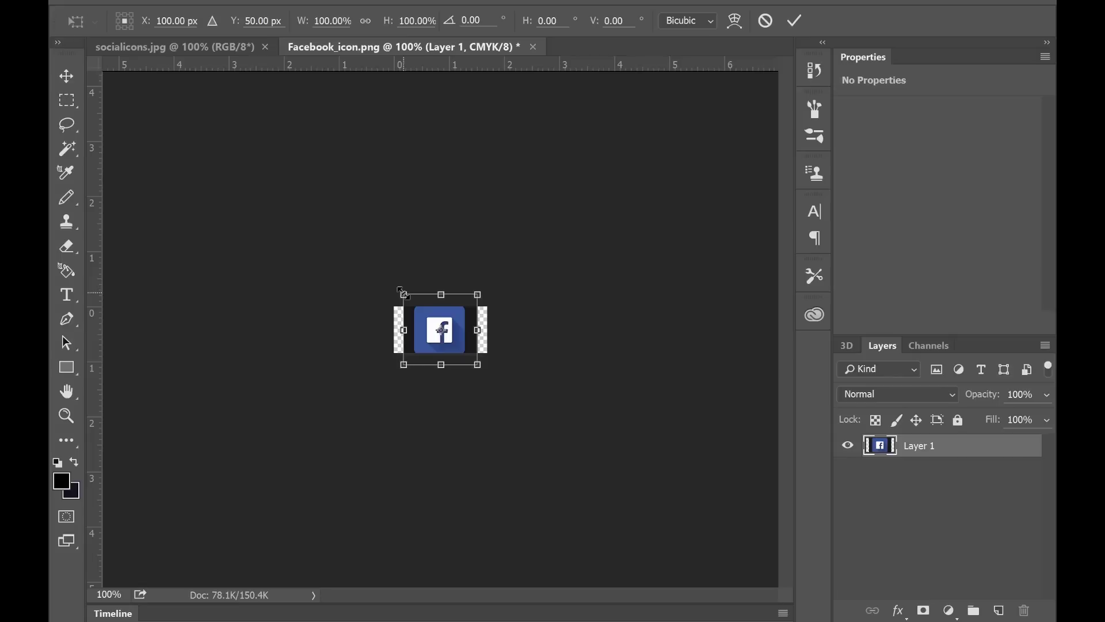
drag(401, 290, 406, 297)
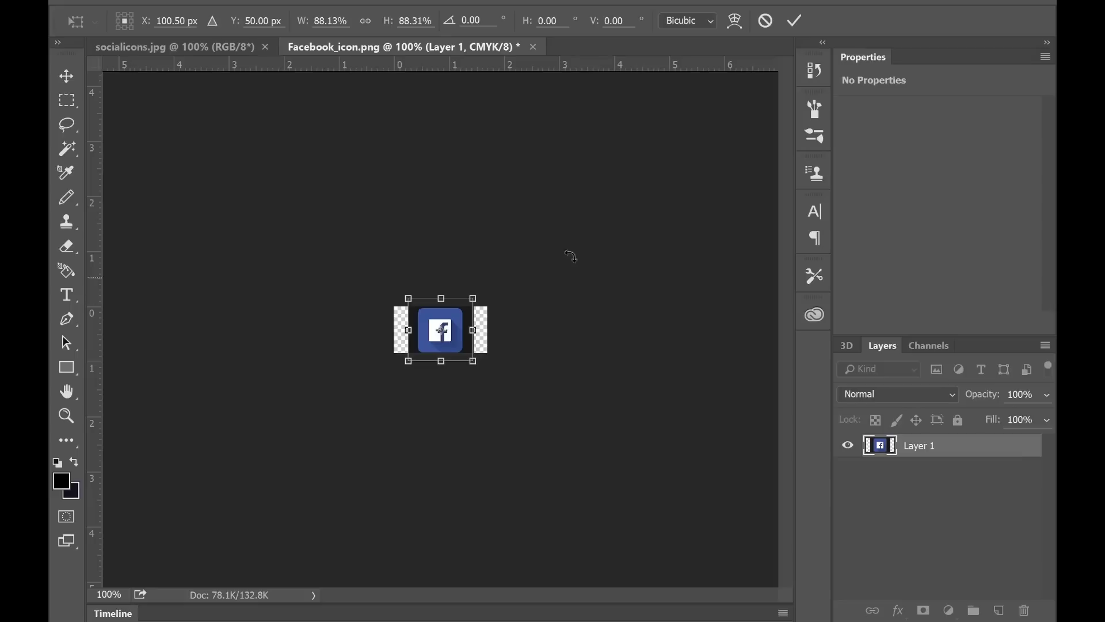
click(795, 21)
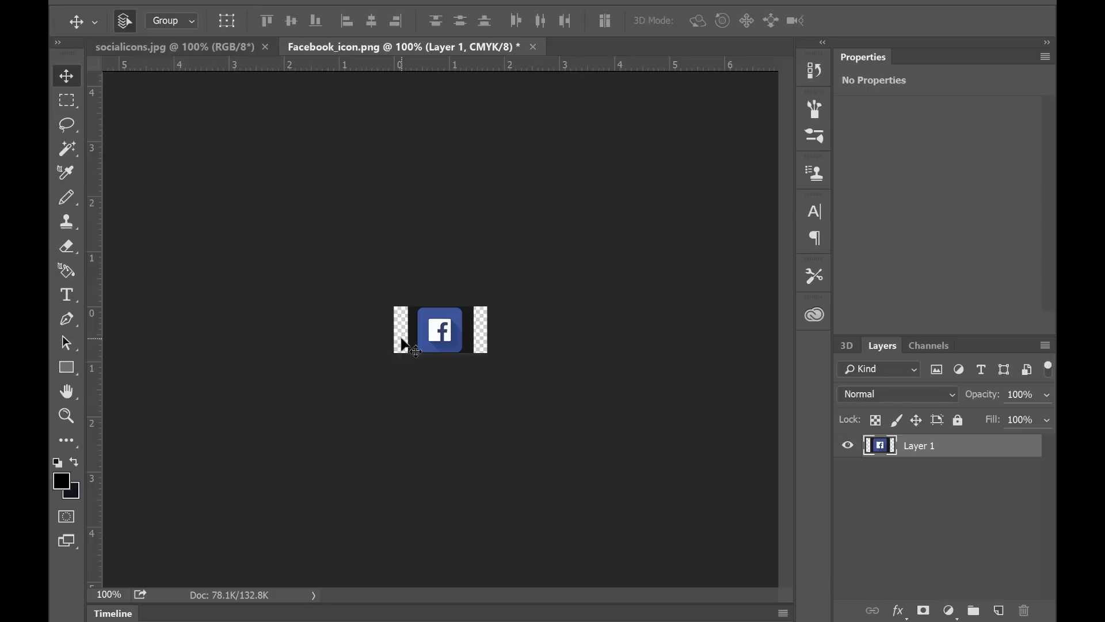
Remove the dark background around the Facebook icon using a Magic Wand selection, and clear the selection.
click(67, 150)
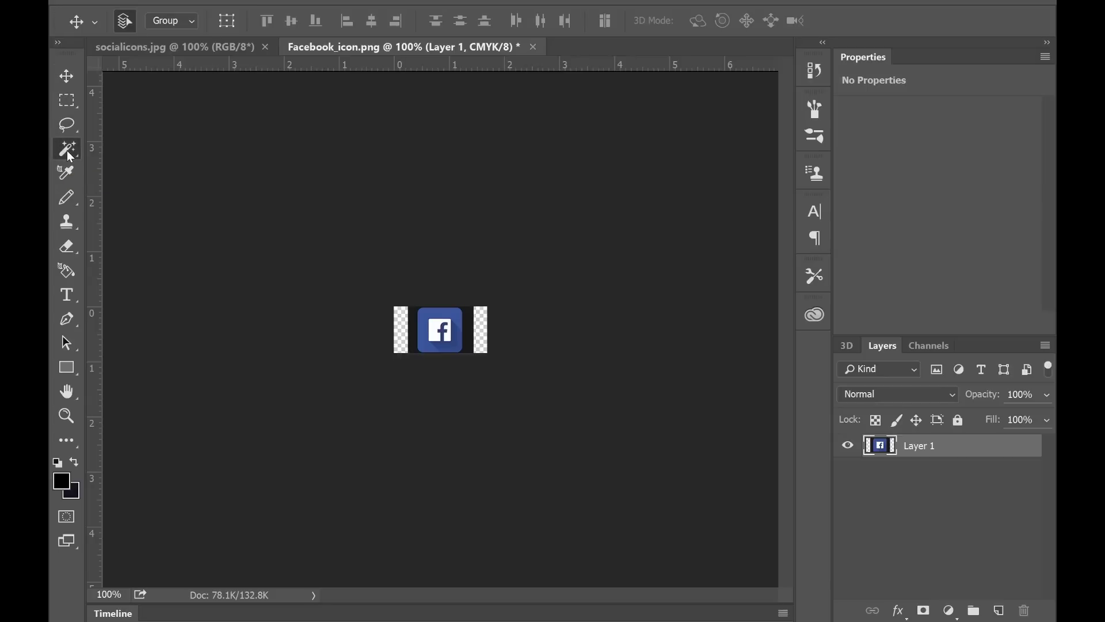
click(417, 324)
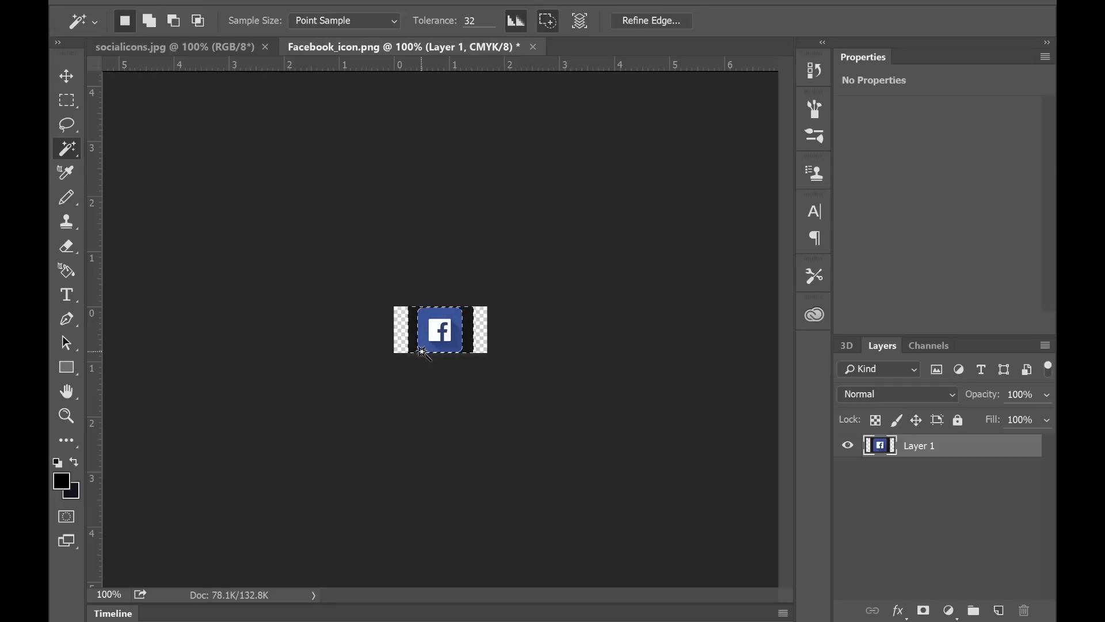
key(Delete)
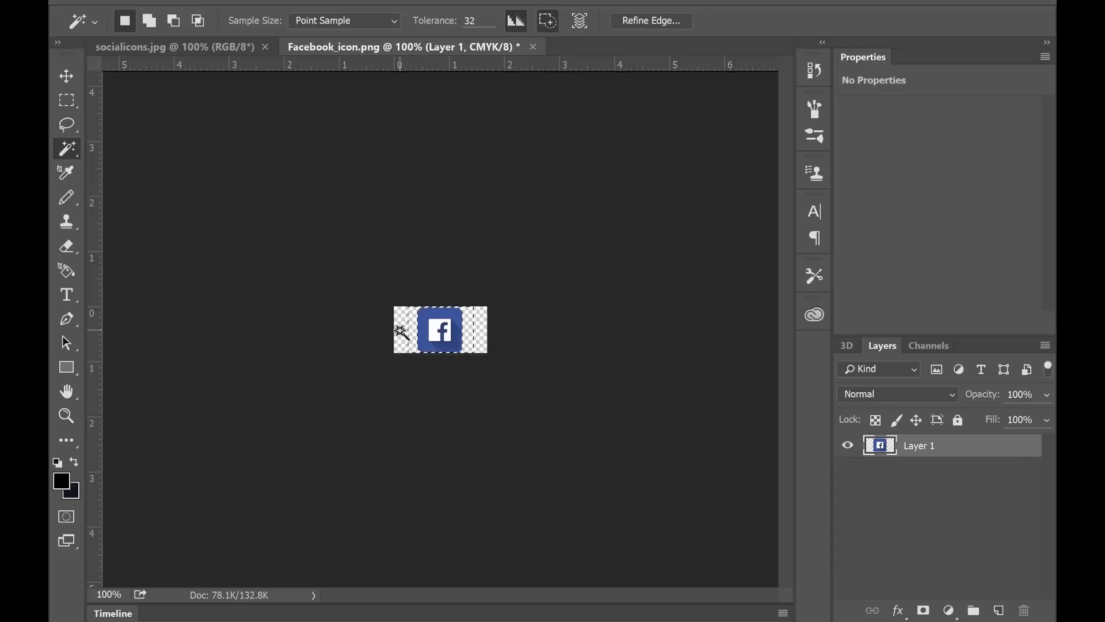
key(ctrl+d)
Quick-export the icon as a PNG named Facebook_icon into the Visual Tours Ireland folder.
click(98, 1)
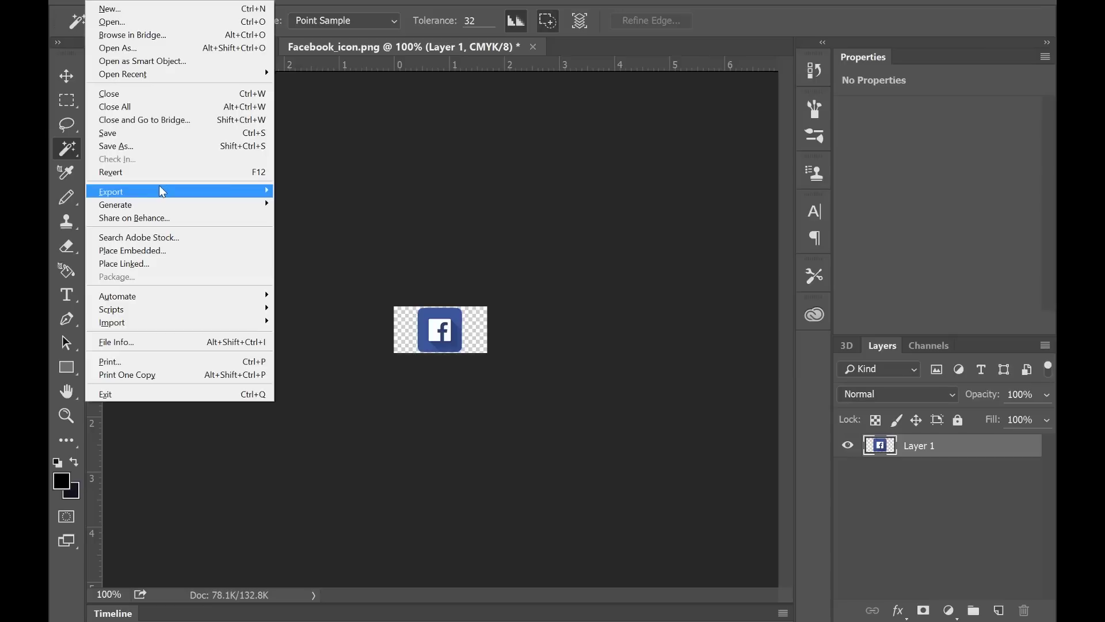
mouse_move(161, 190)
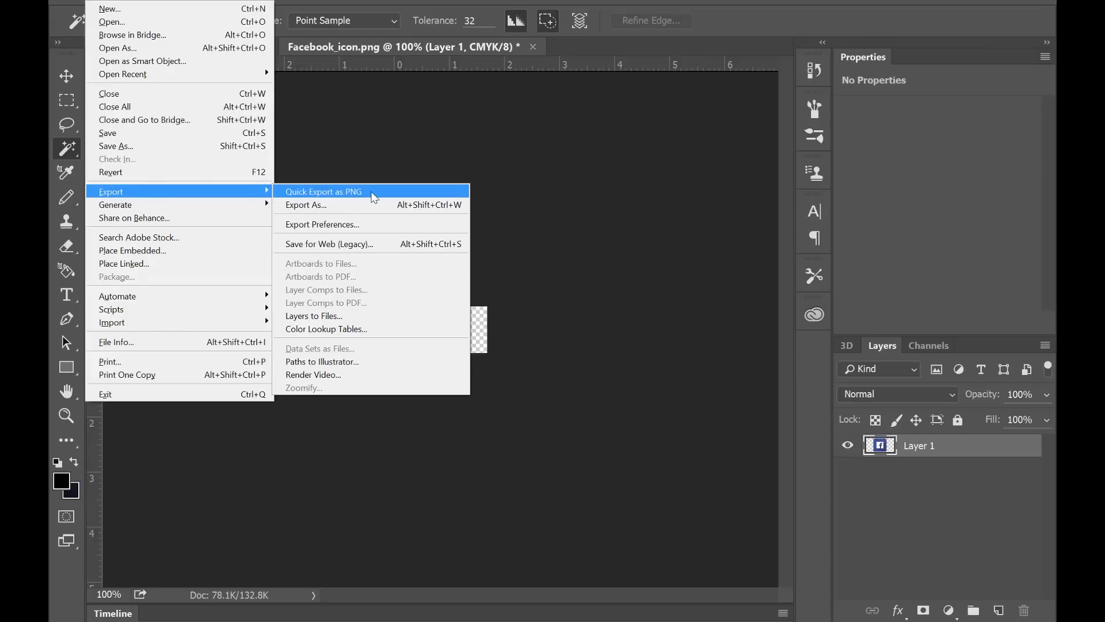
click(374, 198)
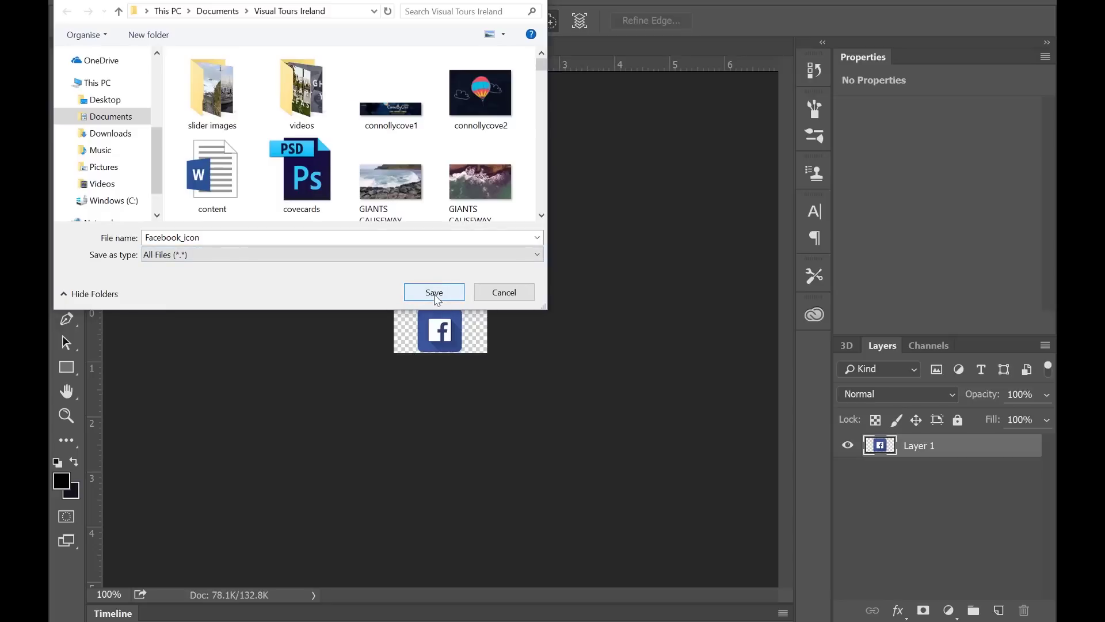
click(436, 293)
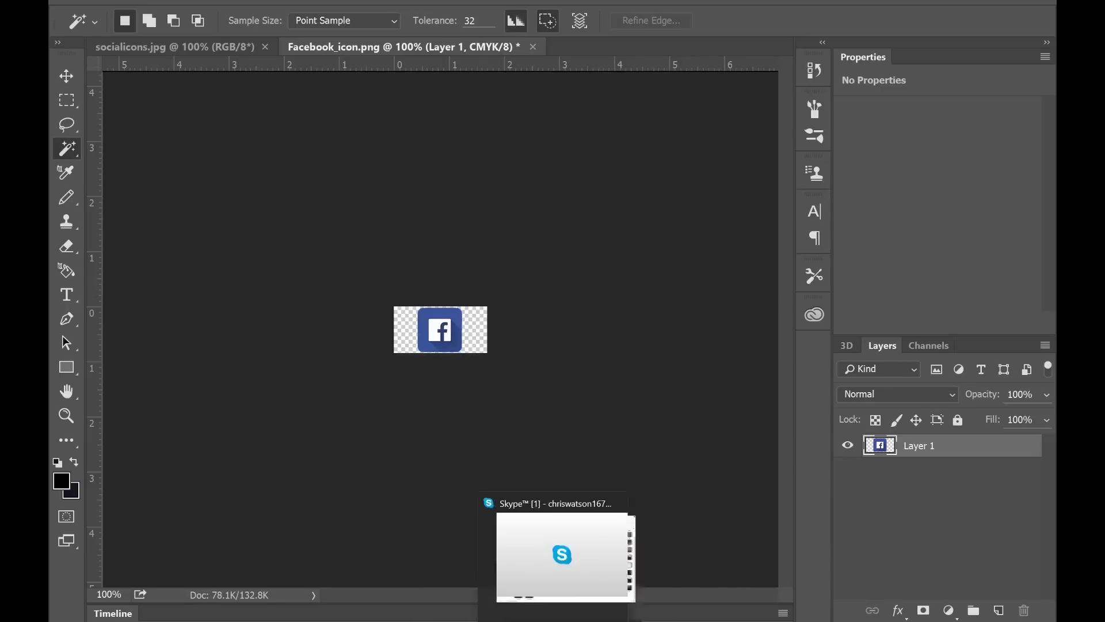
Switch to the Wix editor in the browser and upload the Facebook_icon image to the site's image library.
click(662, 570)
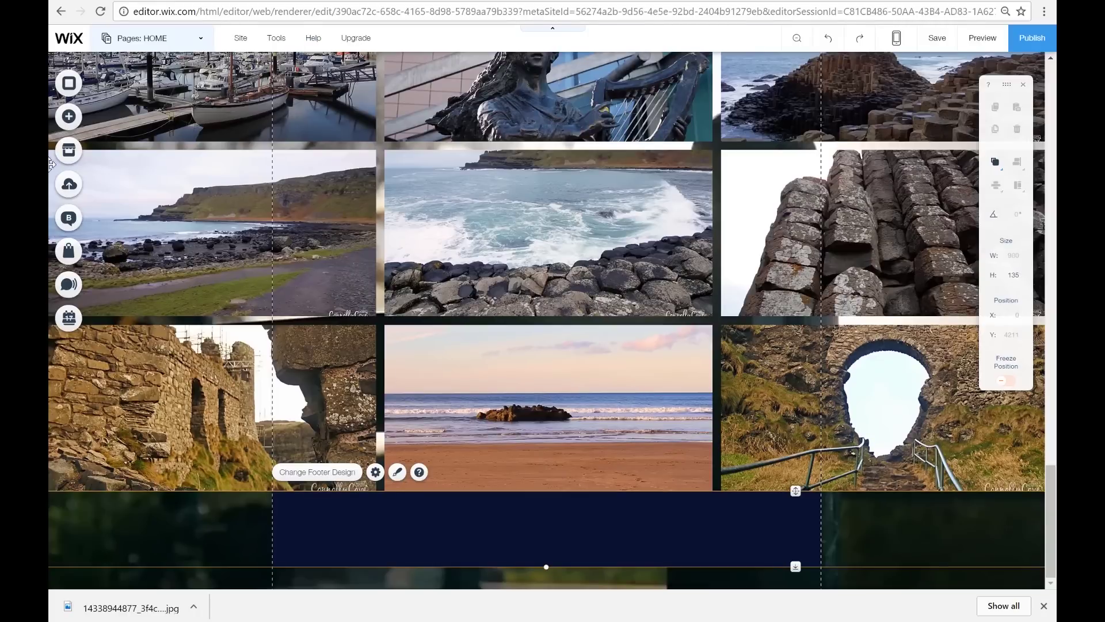
click(67, 185)
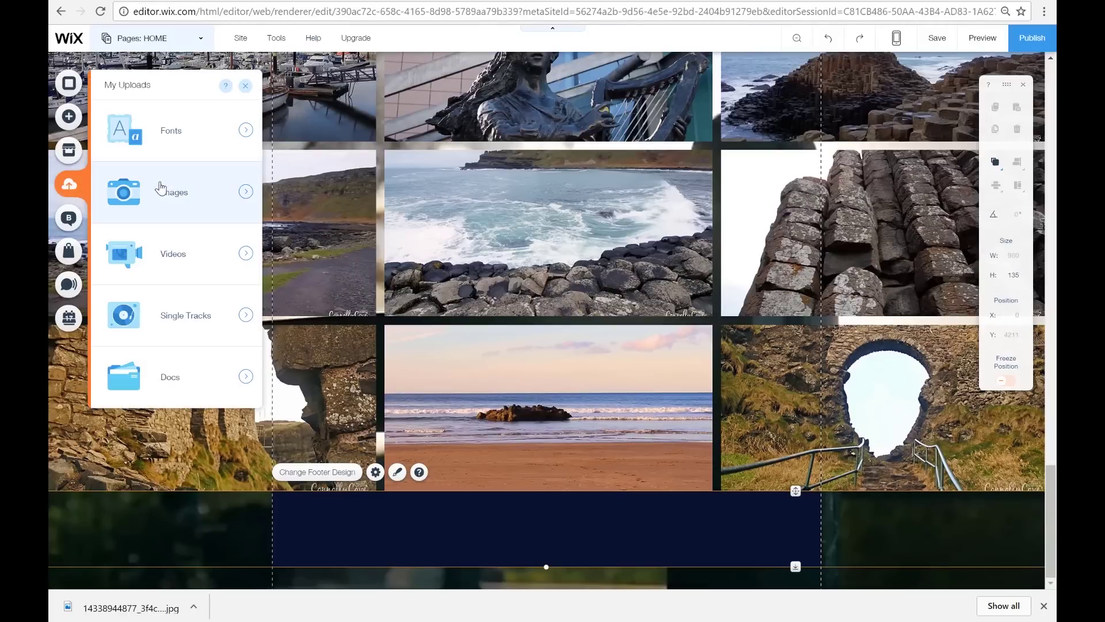
click(246, 193)
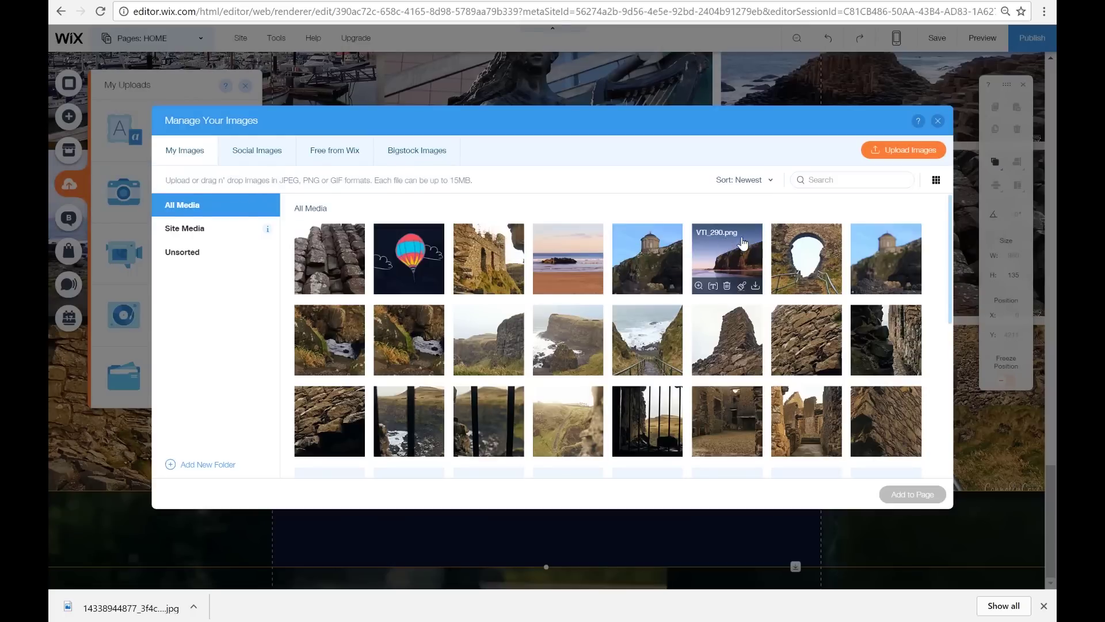
click(913, 152)
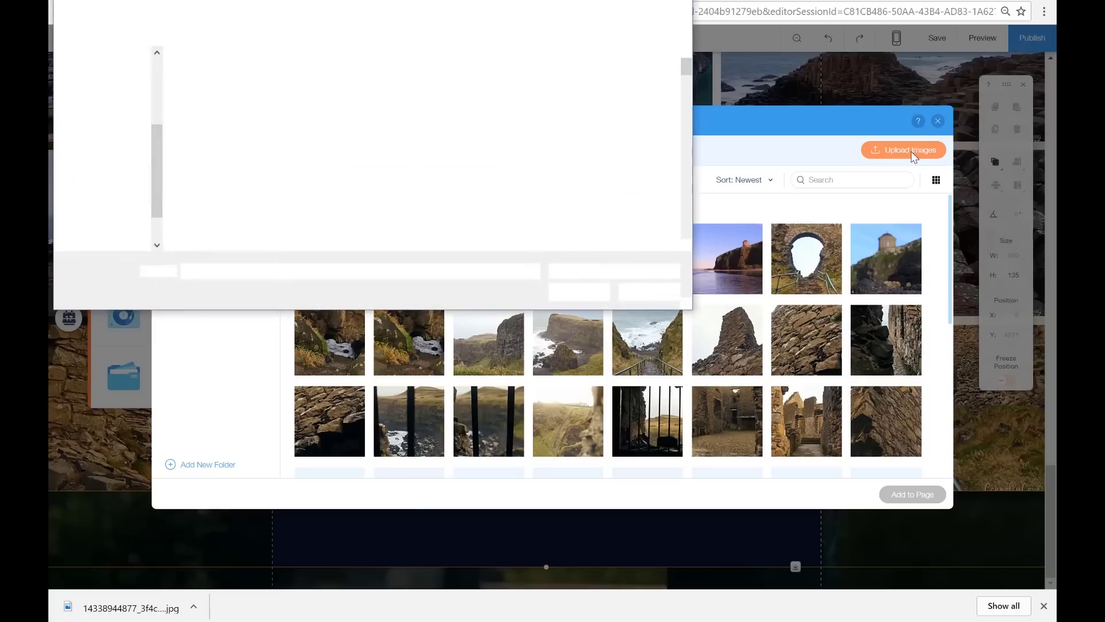
click(211, 174)
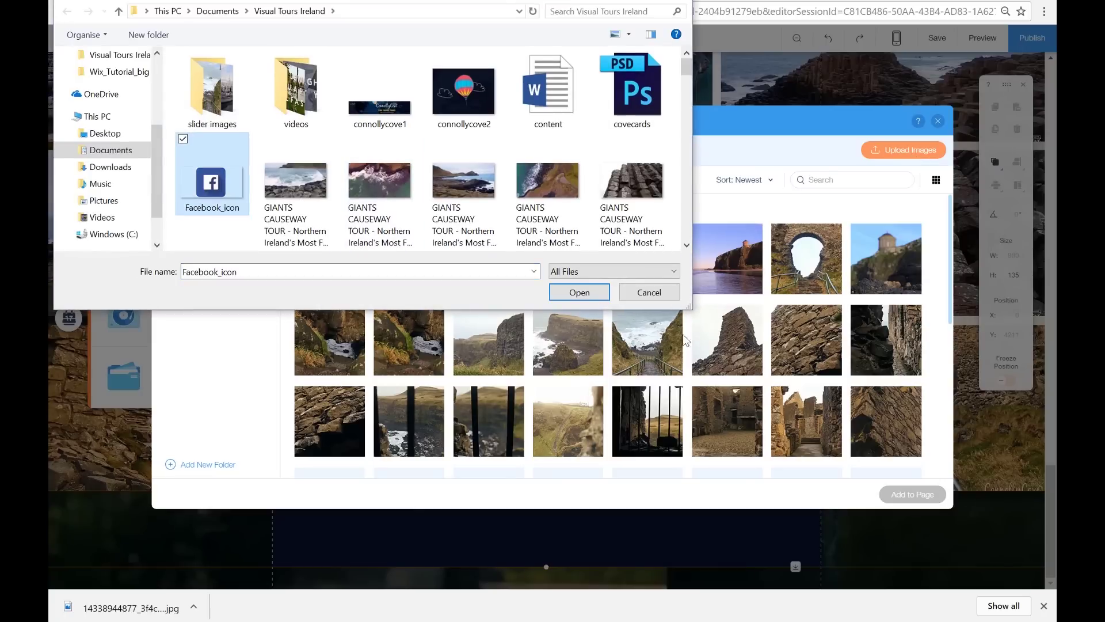
click(580, 292)
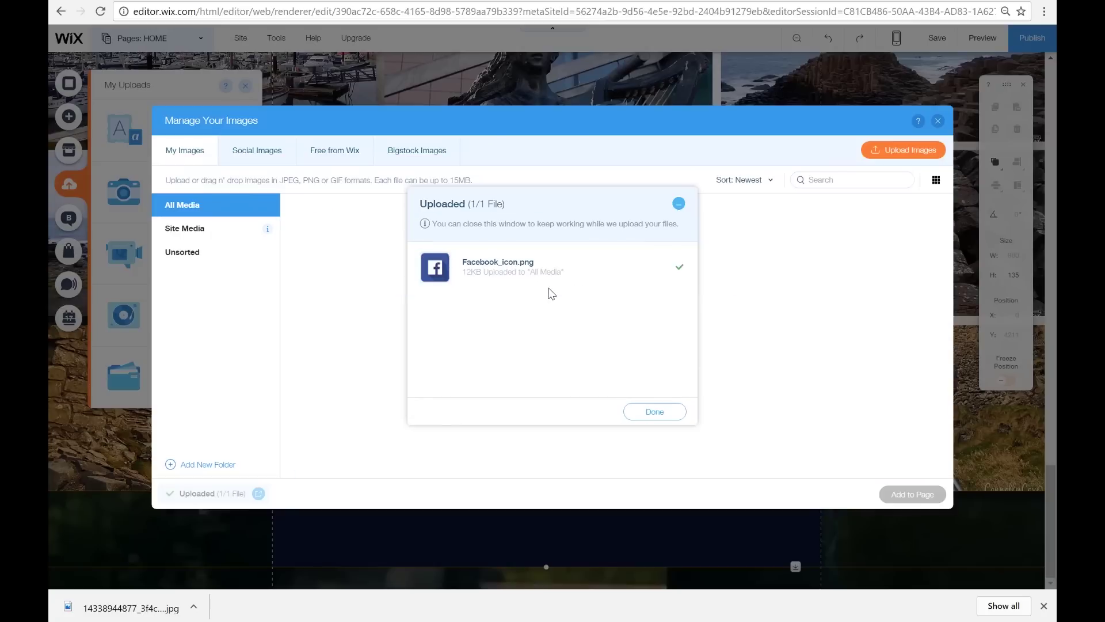
click(654, 411)
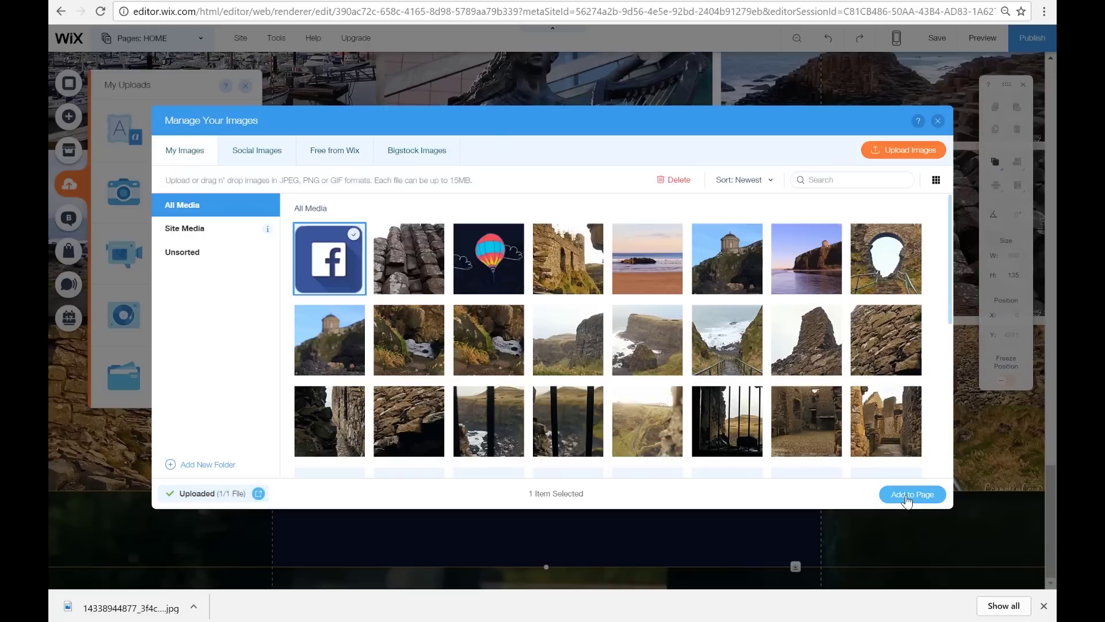
Add the uploaded Facebook icon to the page and move it into the left part of the footer.
click(906, 498)
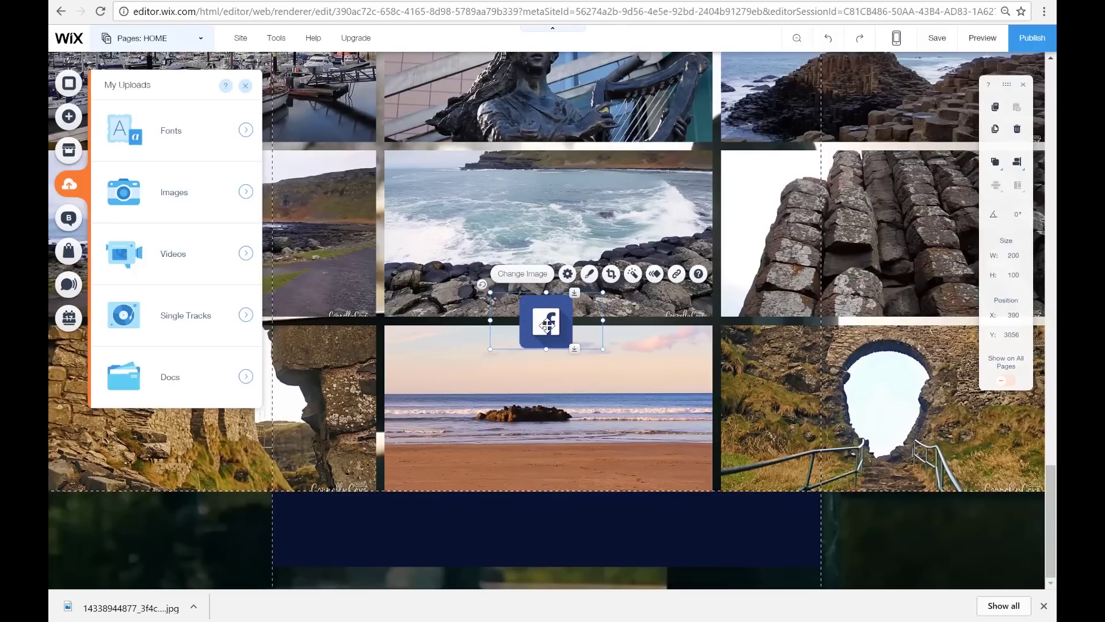
drag(546, 322, 567, 506)
scroll(952, 468, down, 1)
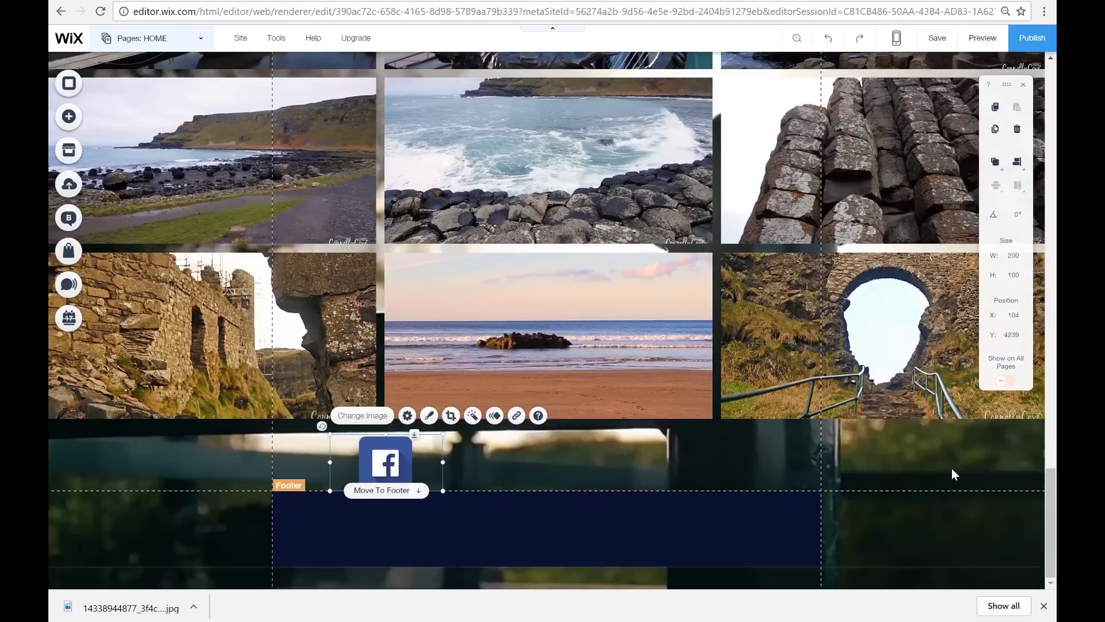
click(419, 493)
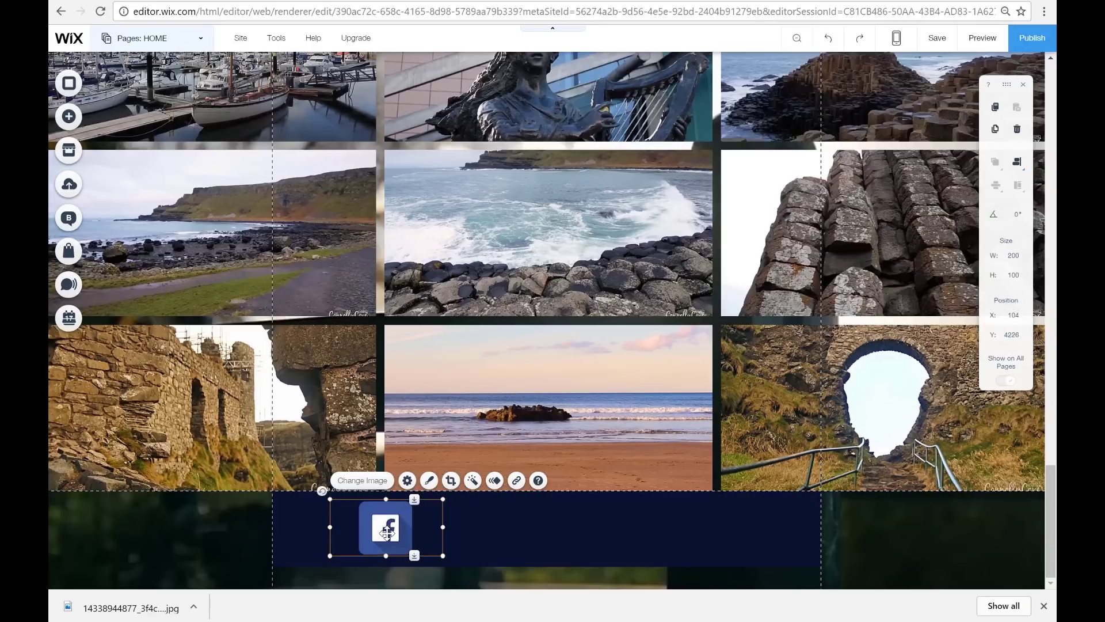
Move the Facebook icon further left within the footer.
drag(386, 533, 330, 536)
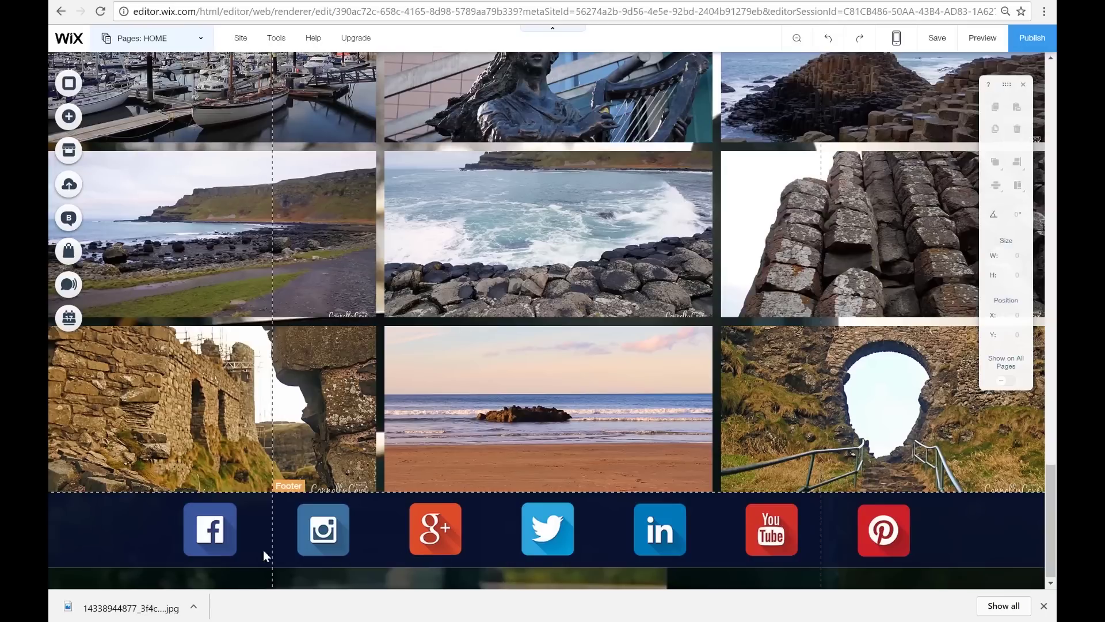
click(336, 541)
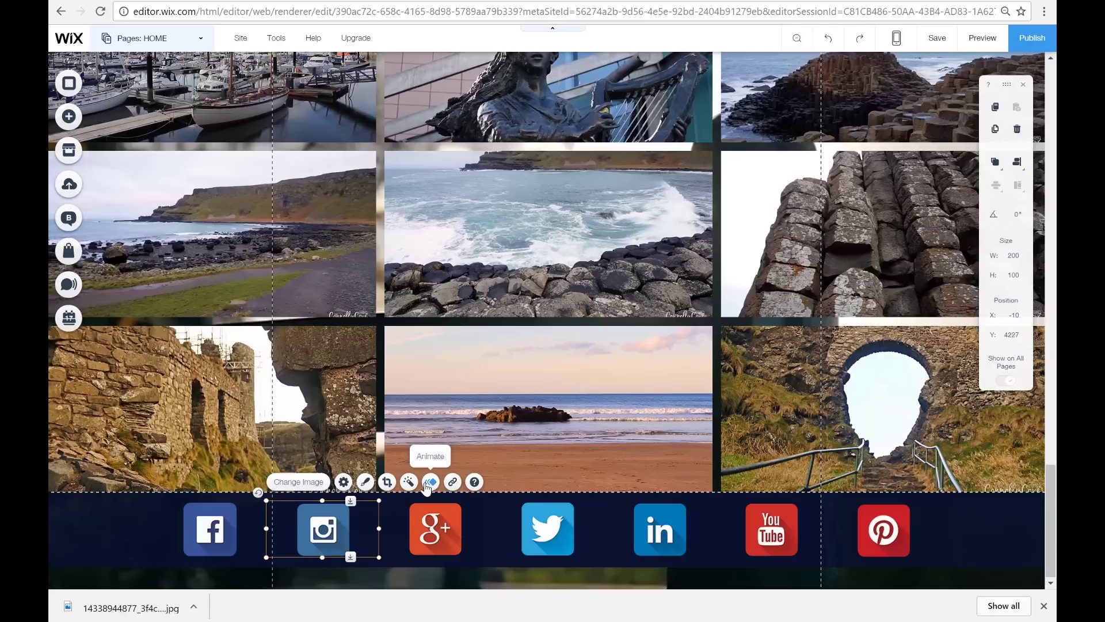
click(456, 484)
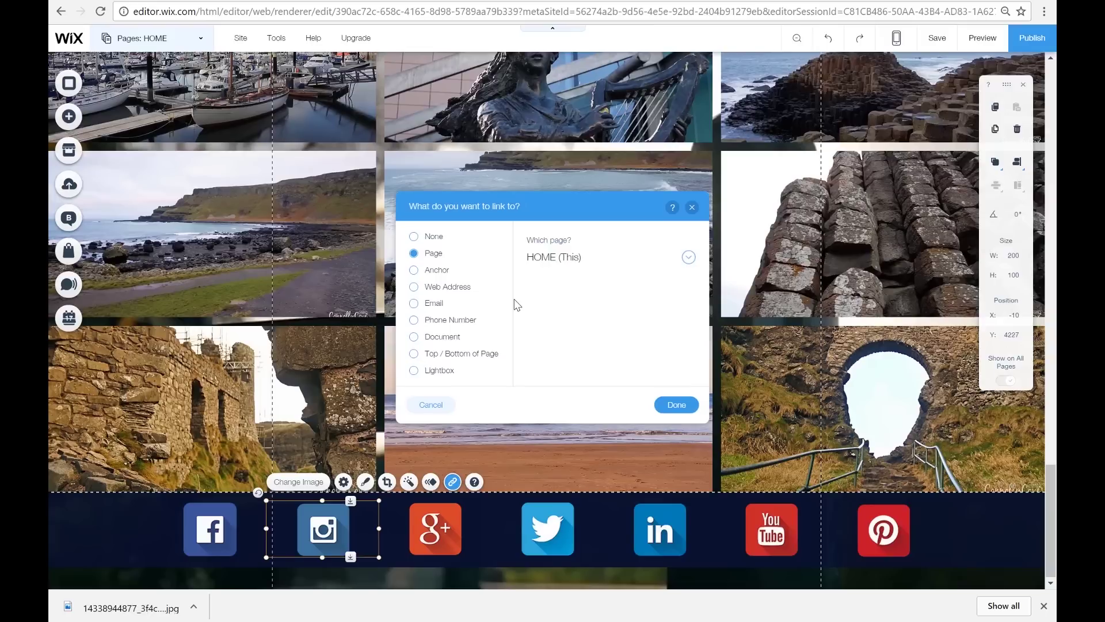
click(435, 289)
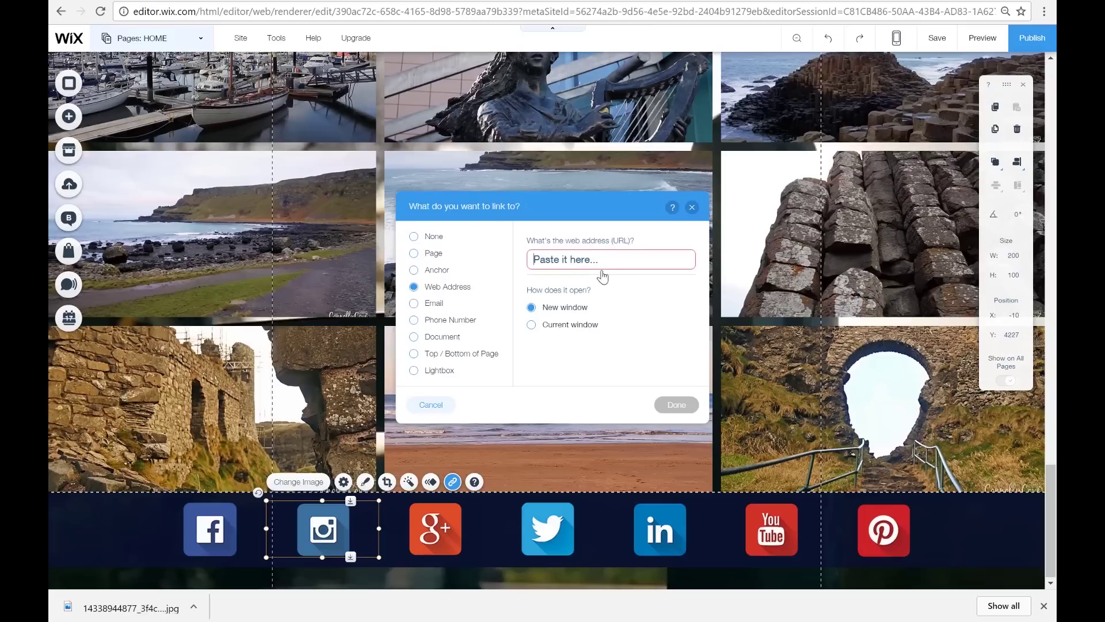
key(alt+Tab)
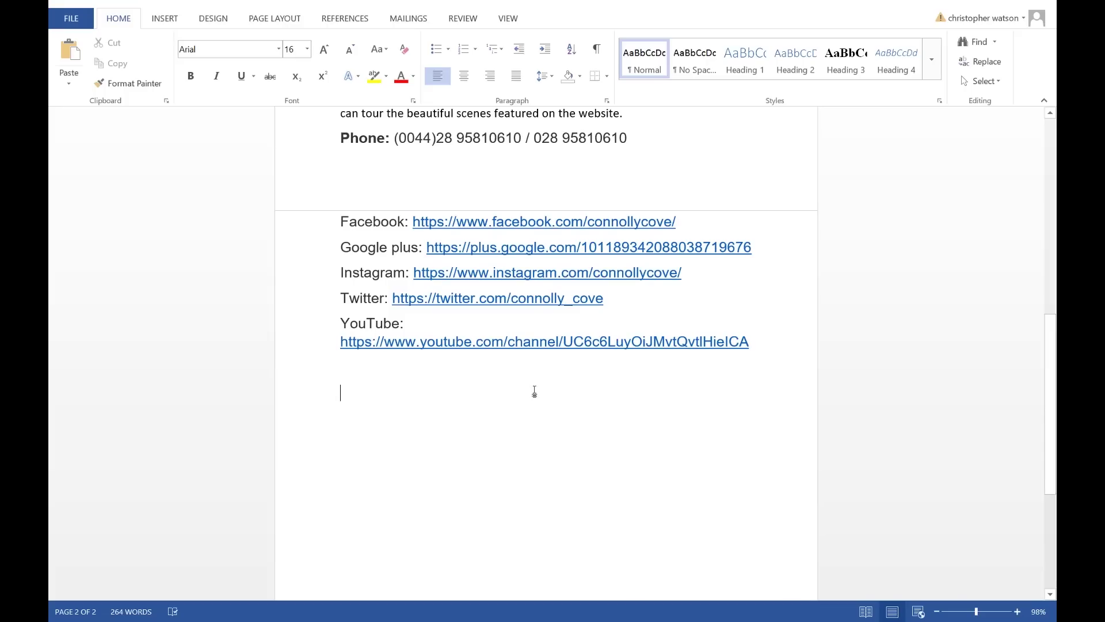
drag(689, 275, 415, 266)
key(ctrl+c)
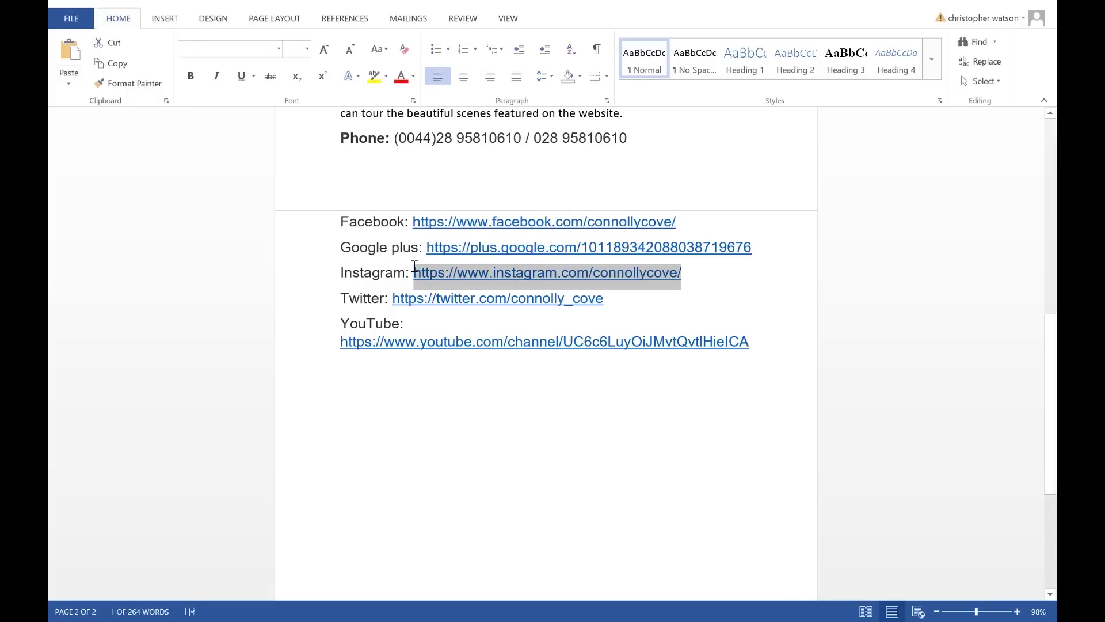
key(alt+Tab)
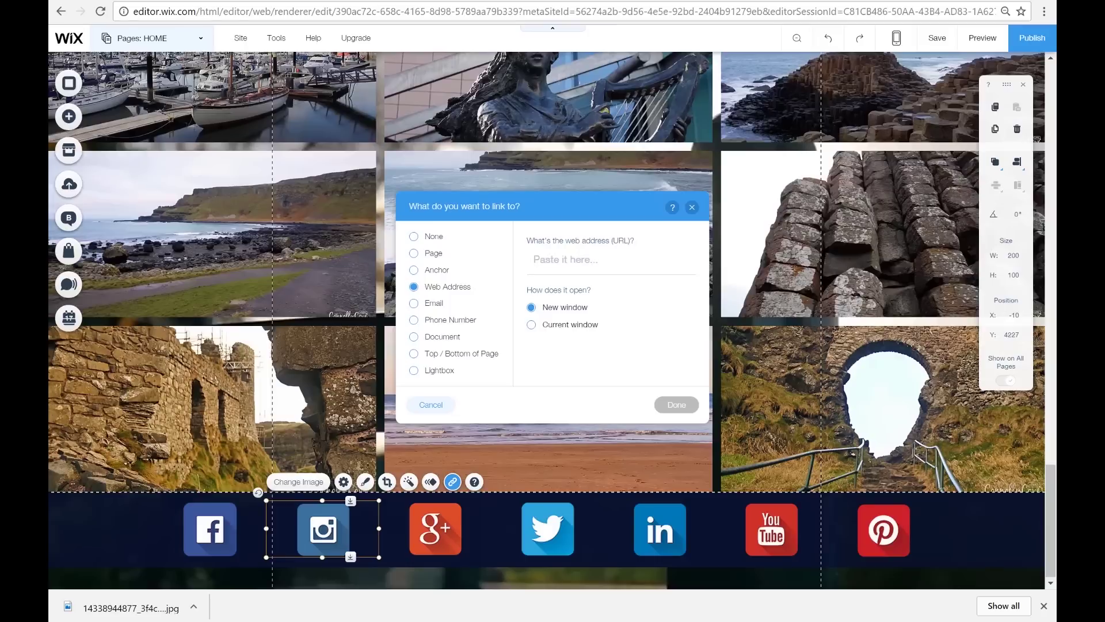
key(ctrl+v)
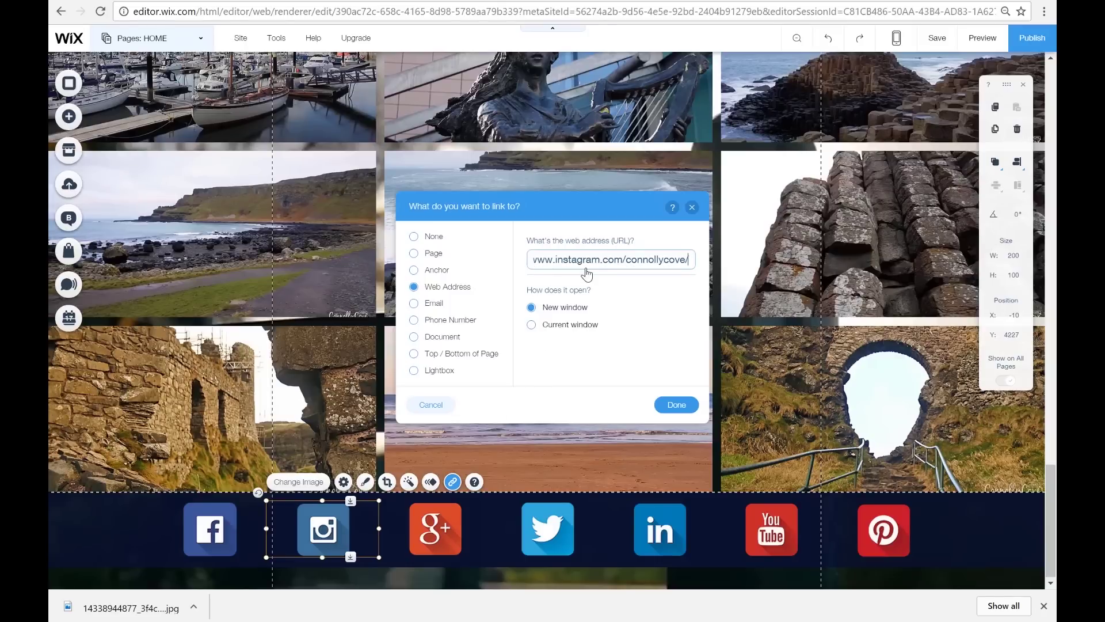
click(674, 406)
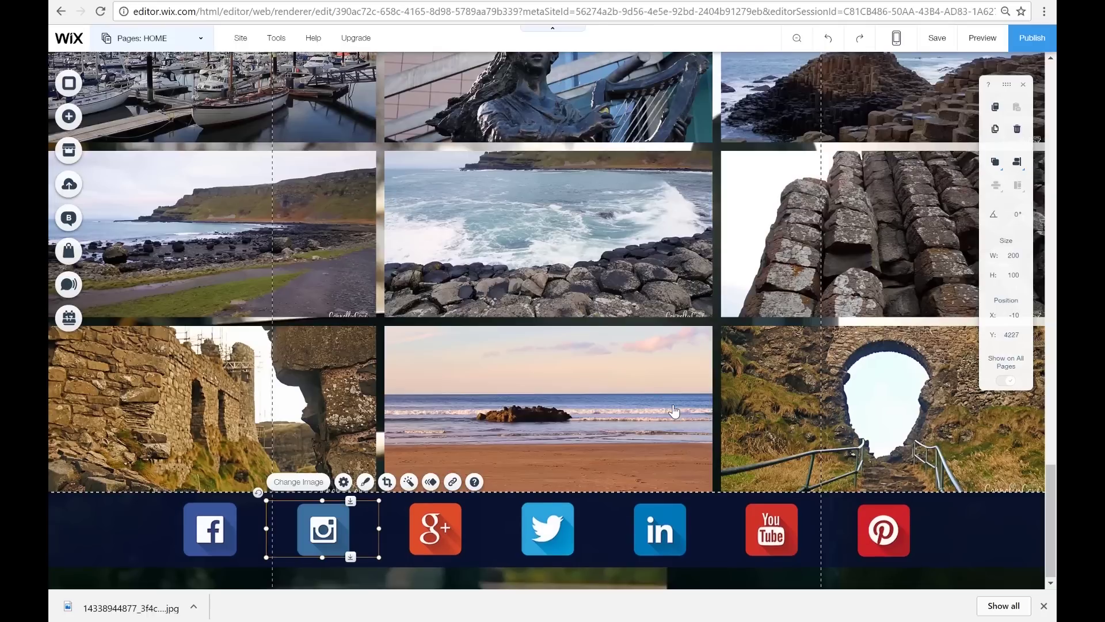
Preview the site and test the Instagram icon's link in the footer.
click(983, 40)
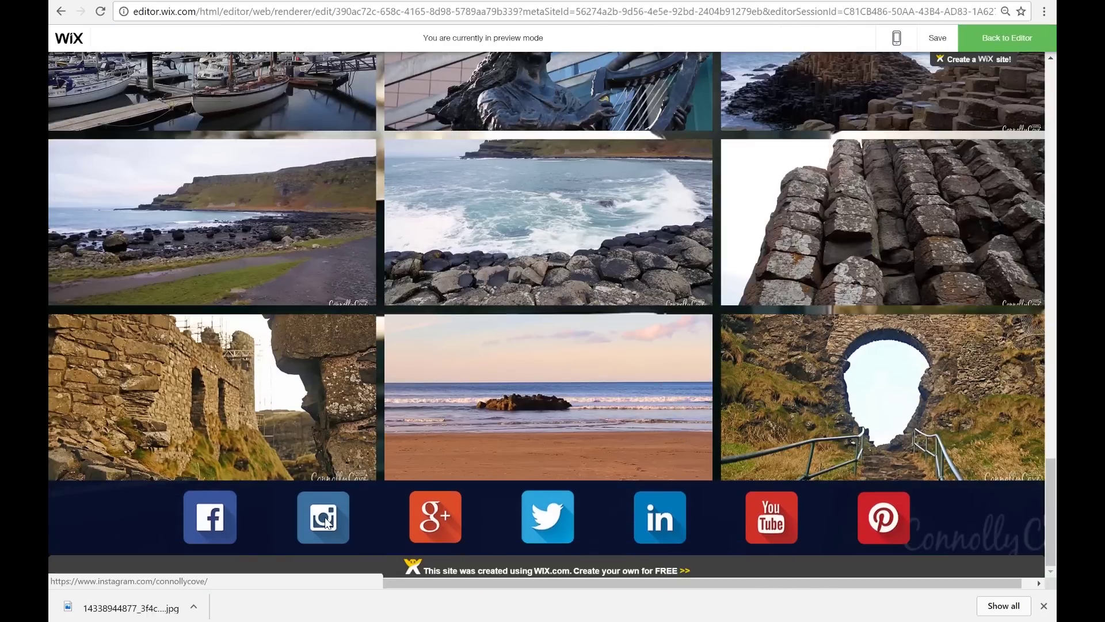
click(324, 522)
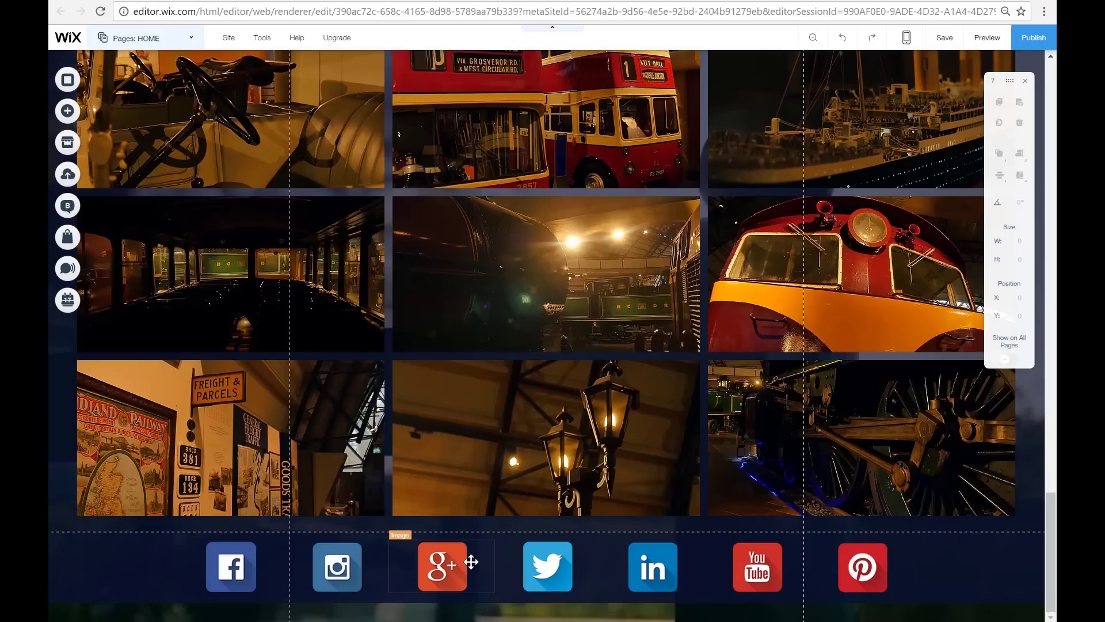
Link the footer's Google+ icon to the Google plus web address copied from the Word document.
click(442, 569)
click(564, 524)
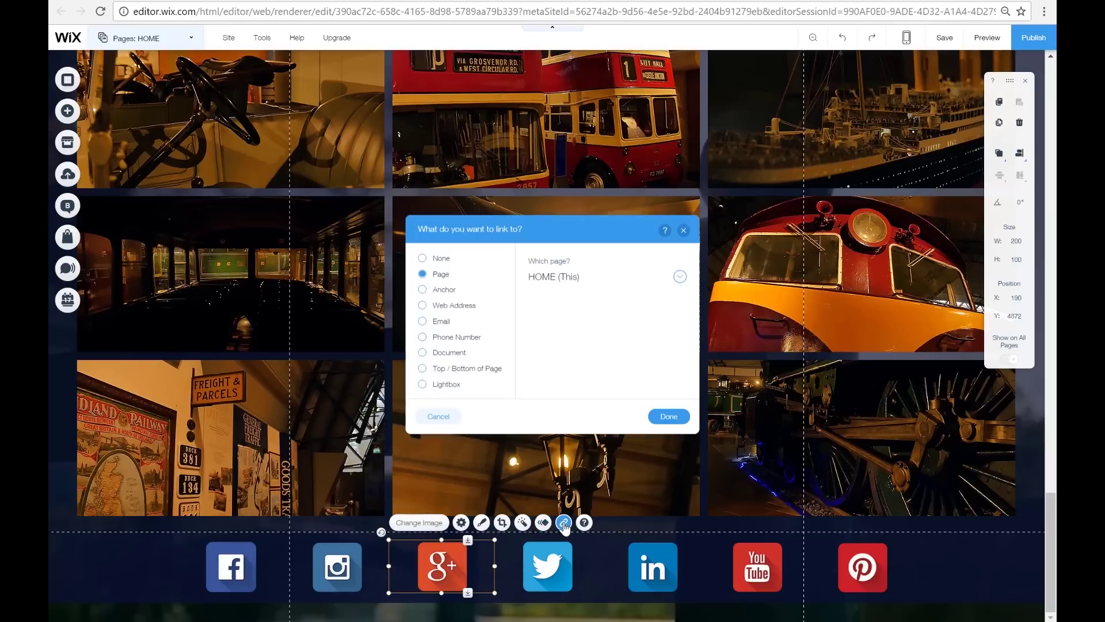
click(431, 303)
key(alt+Tab)
drag(426, 258, 779, 264)
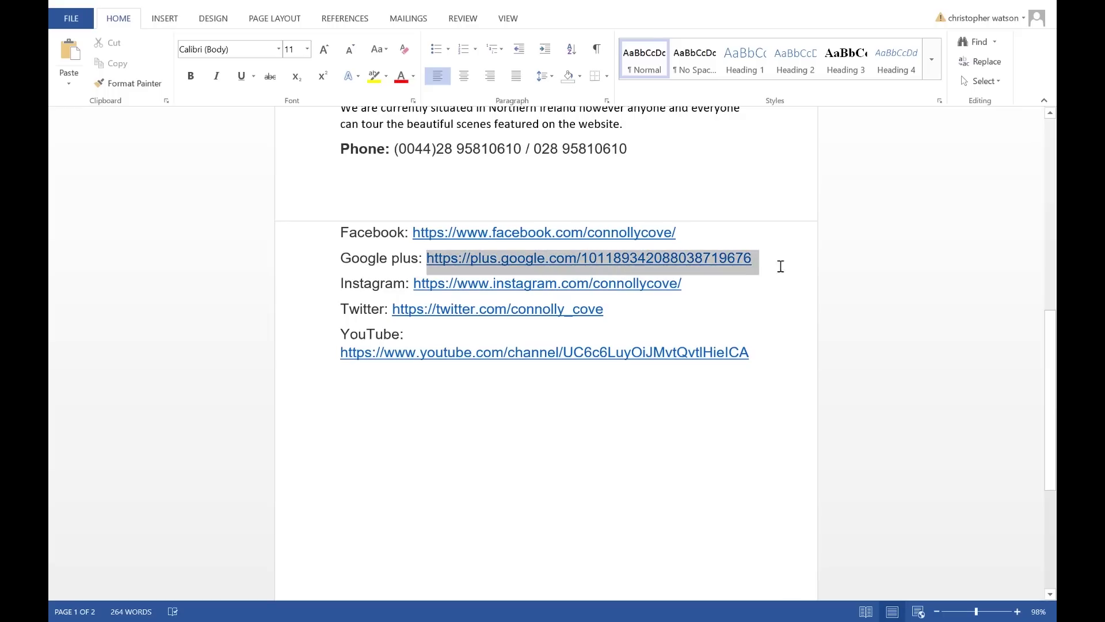
key(ctrl+c)
key(alt+Tab)
key(ctrl+v)
click(669, 416)
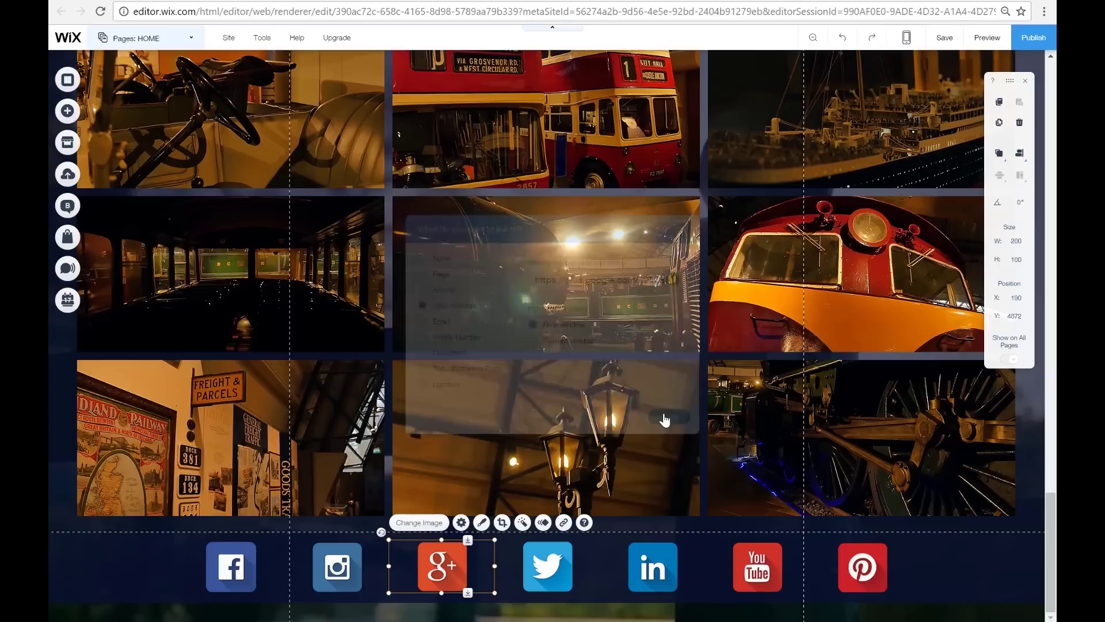
click(548, 567)
click(669, 522)
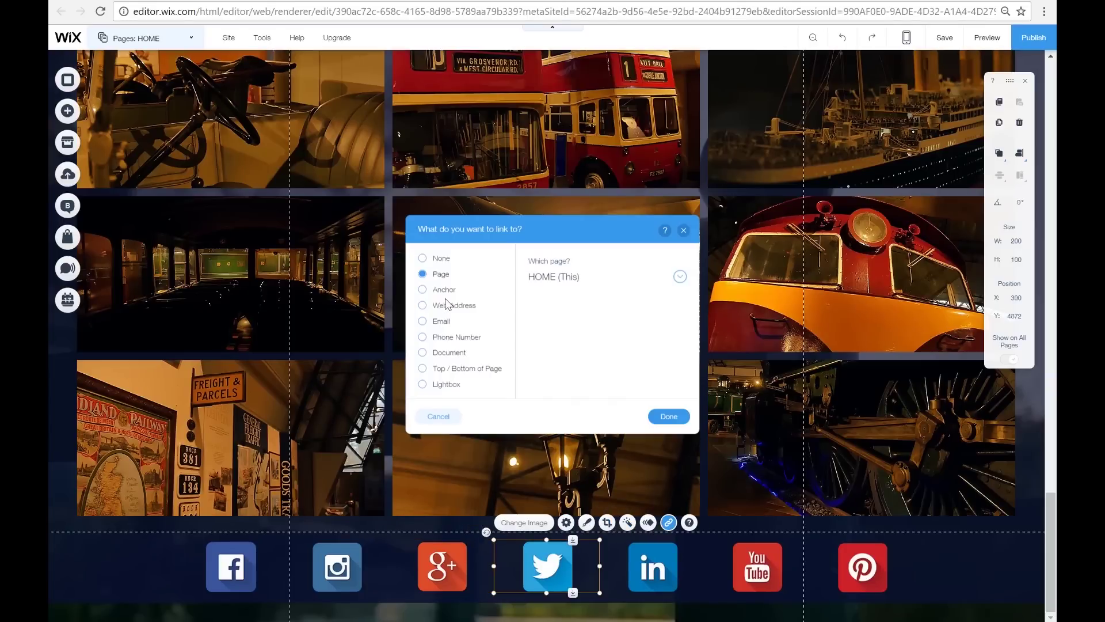
click(431, 304)
key(alt+Tab)
drag(603, 309, 392, 309)
key(ctrl+c)
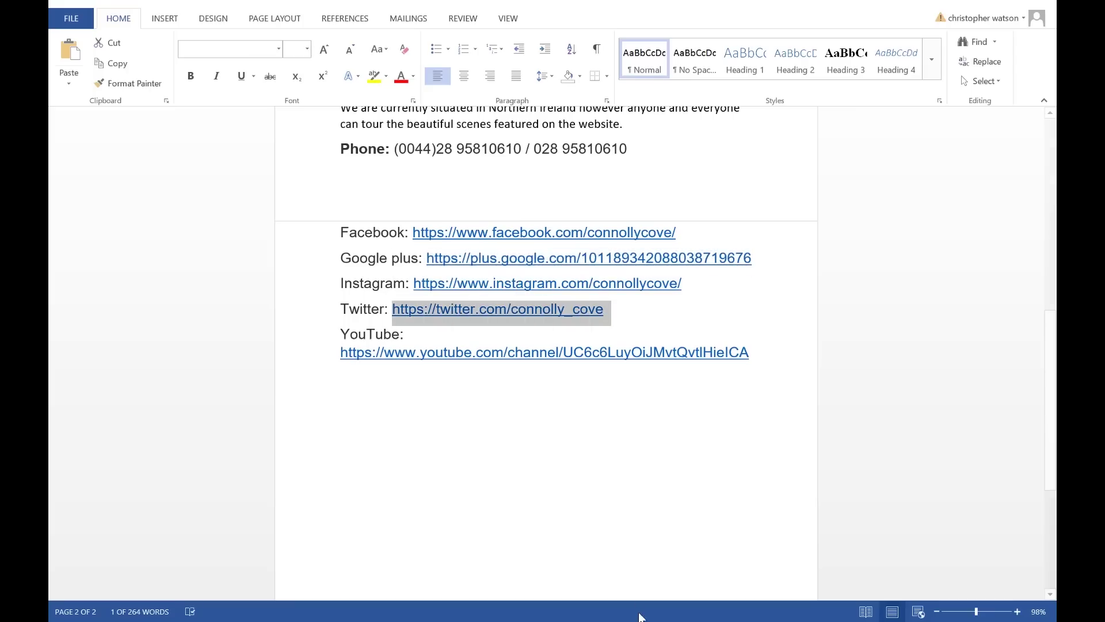
key(alt+Tab)
key(ctrl+v)
click(669, 417)
Link the footer's YouTube icon to the YouTube channel address copied from the Word document.
click(757, 567)
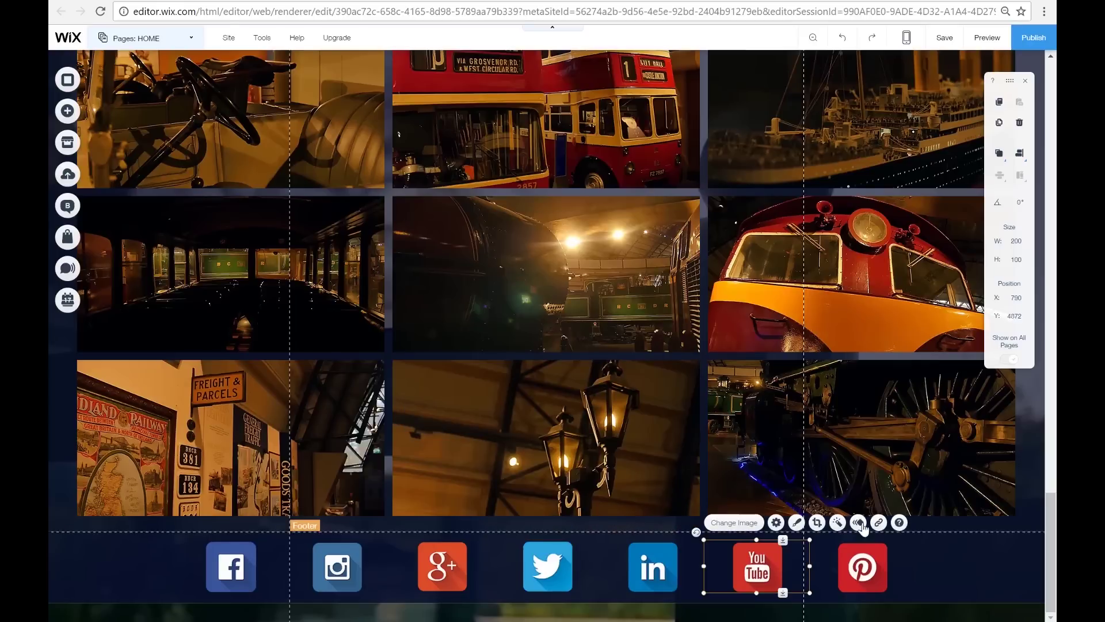
click(879, 522)
click(454, 305)
key(alt+Tab)
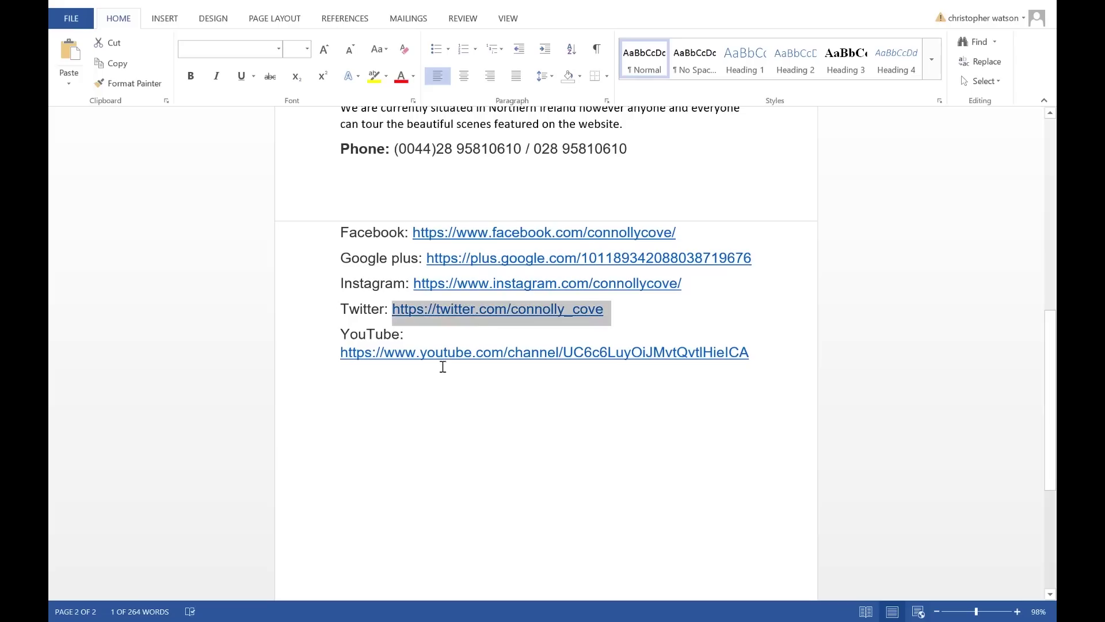
drag(750, 352, 333, 352)
key(ctrl+c)
key(alt+Tab)
key(ctrl+v)
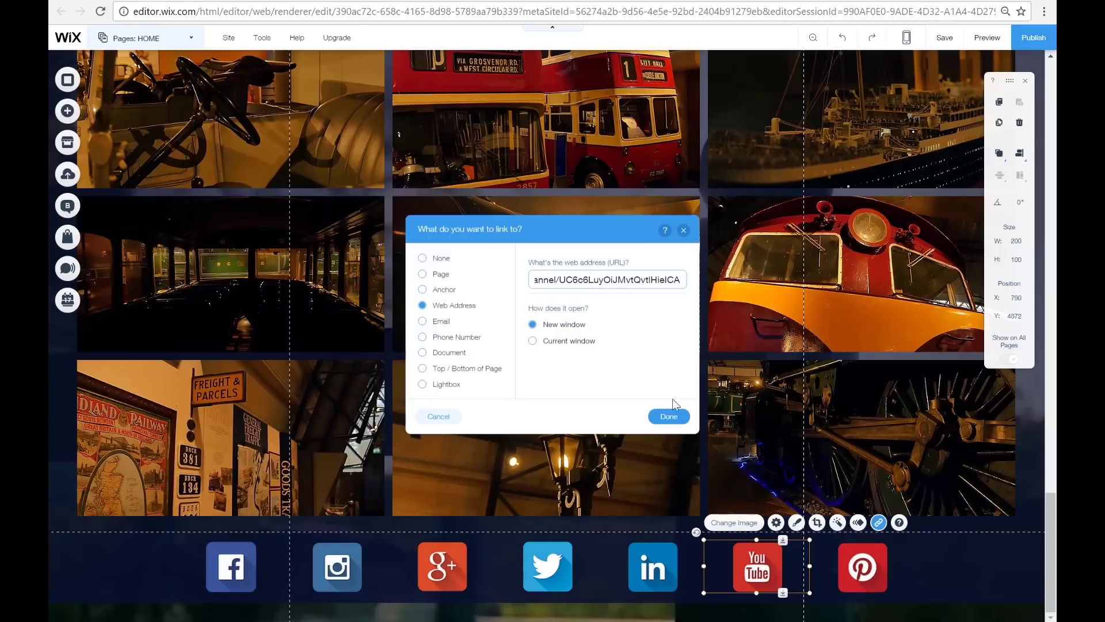
click(669, 415)
Check the web address linked to the Facebook icon in the footer.
click(241, 569)
click(356, 522)
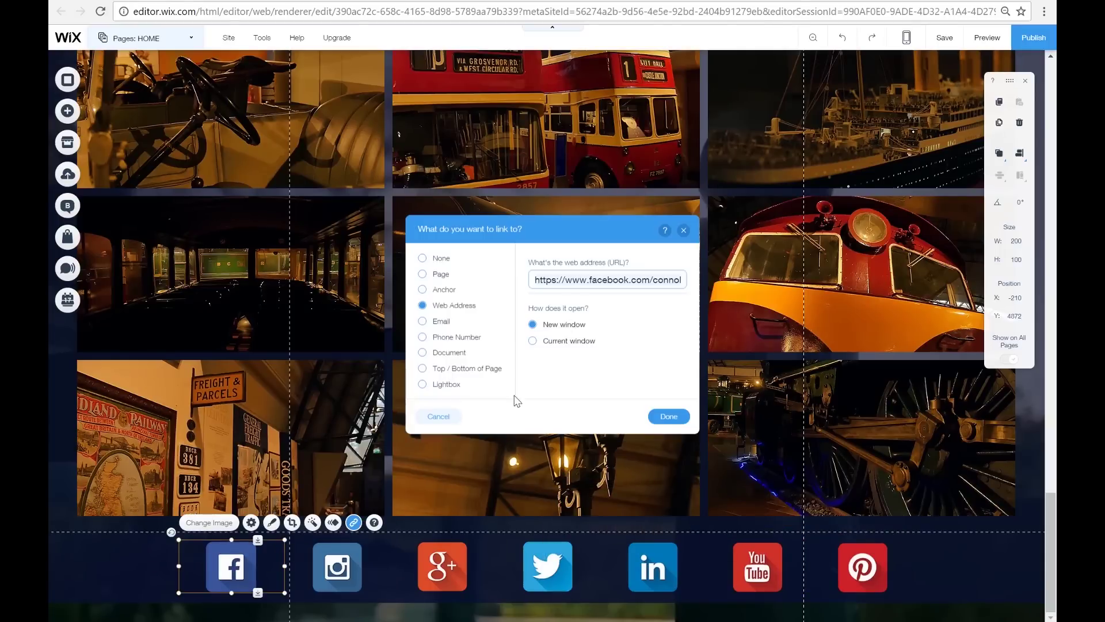
click(668, 415)
click(337, 568)
key(alt+Tab)
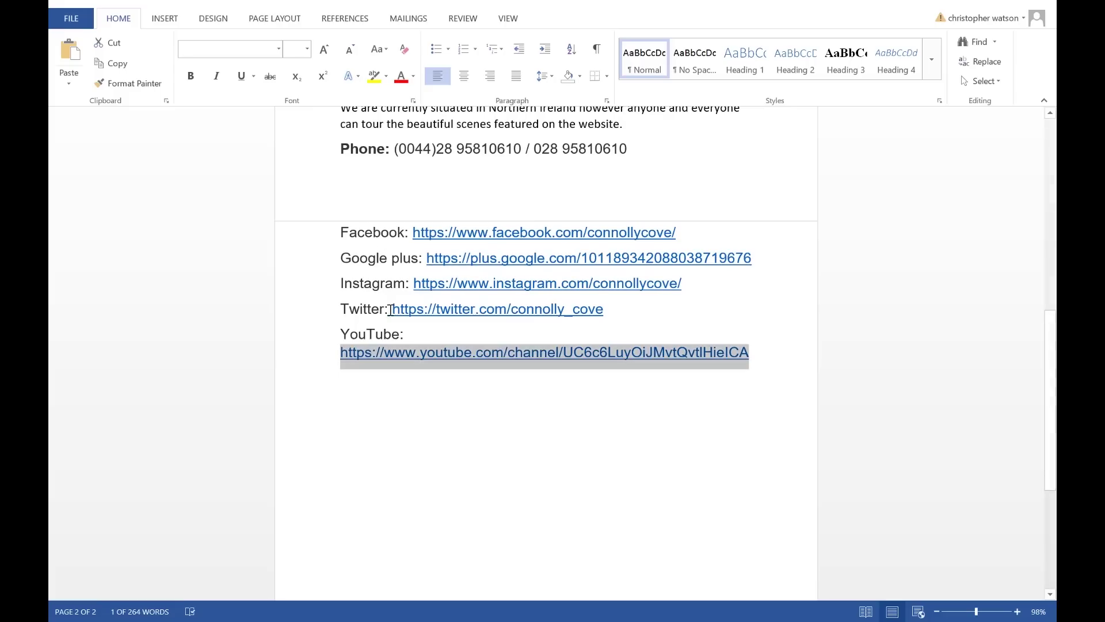
key(alt+Tab)
click(1017, 590)
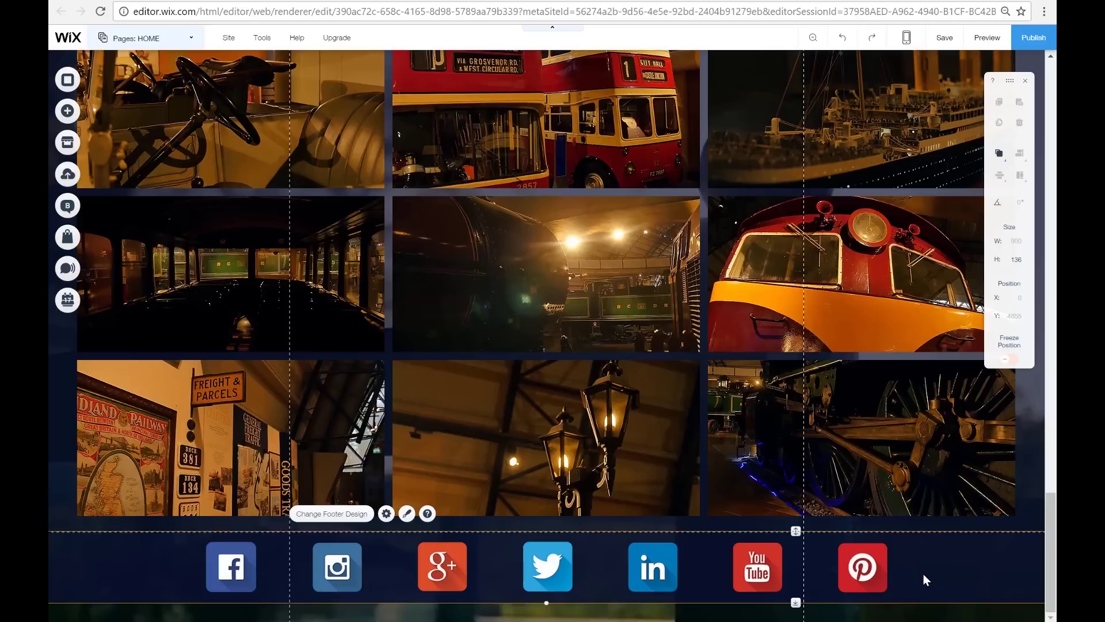
Review the content and layout of the Home, Tours and Contact Us pages in the editor.
scroll(923, 575, up, 20)
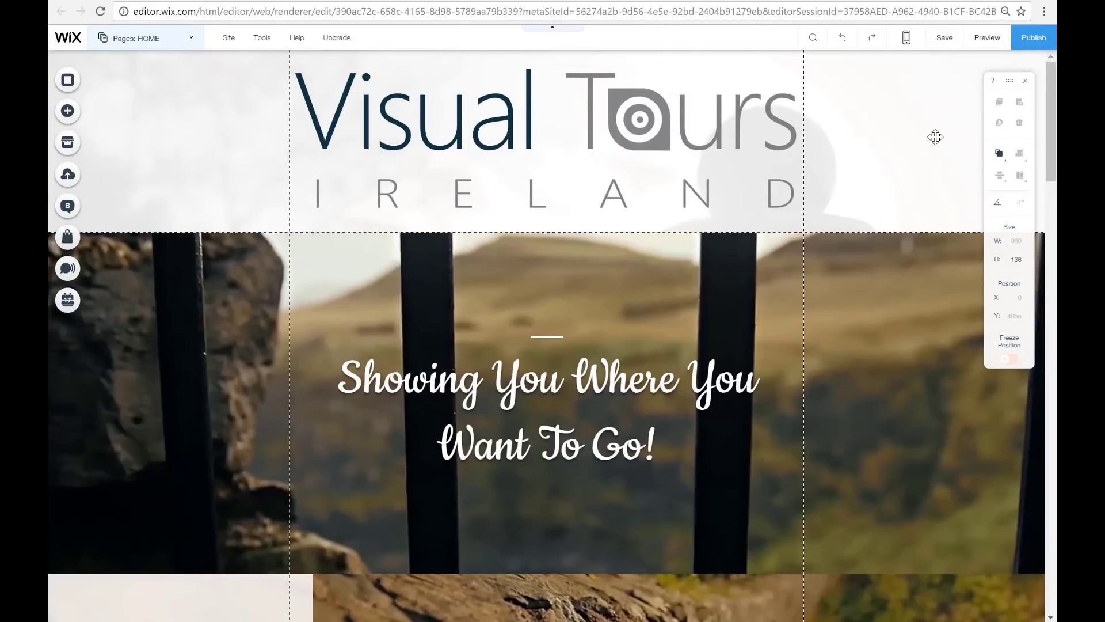
scroll(861, 145, down, 10)
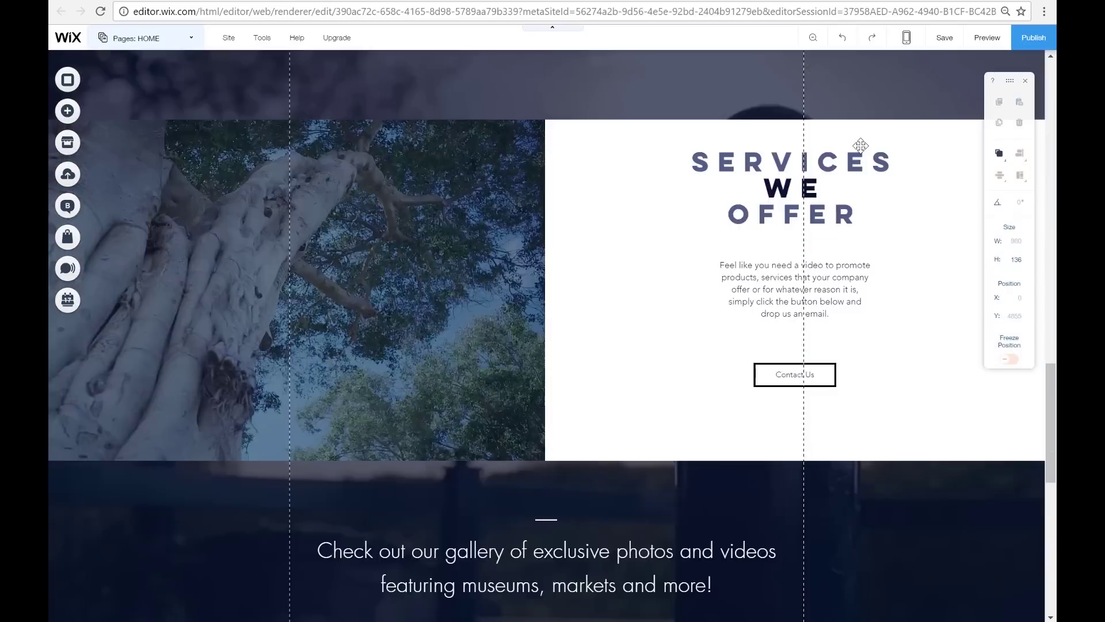
scroll(661, 511, down, 10)
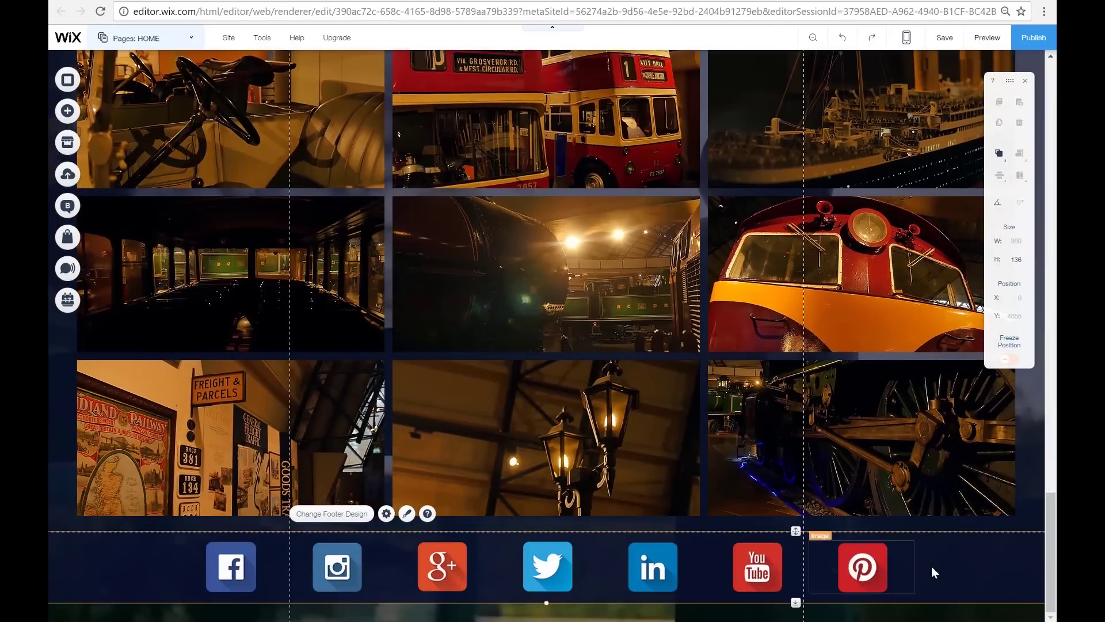
click(192, 37)
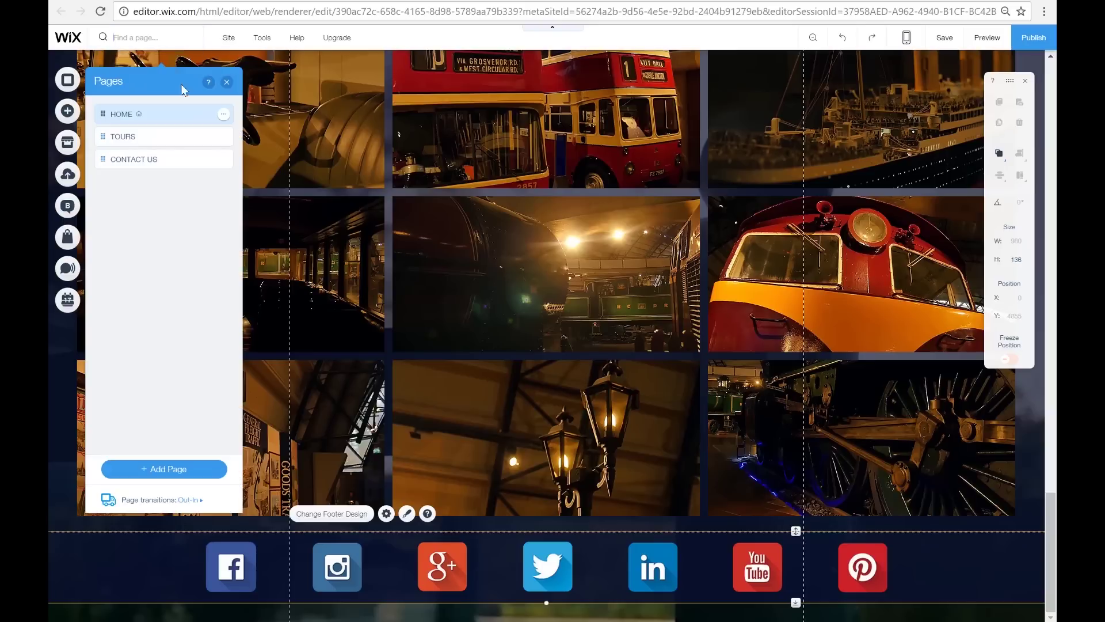
click(167, 140)
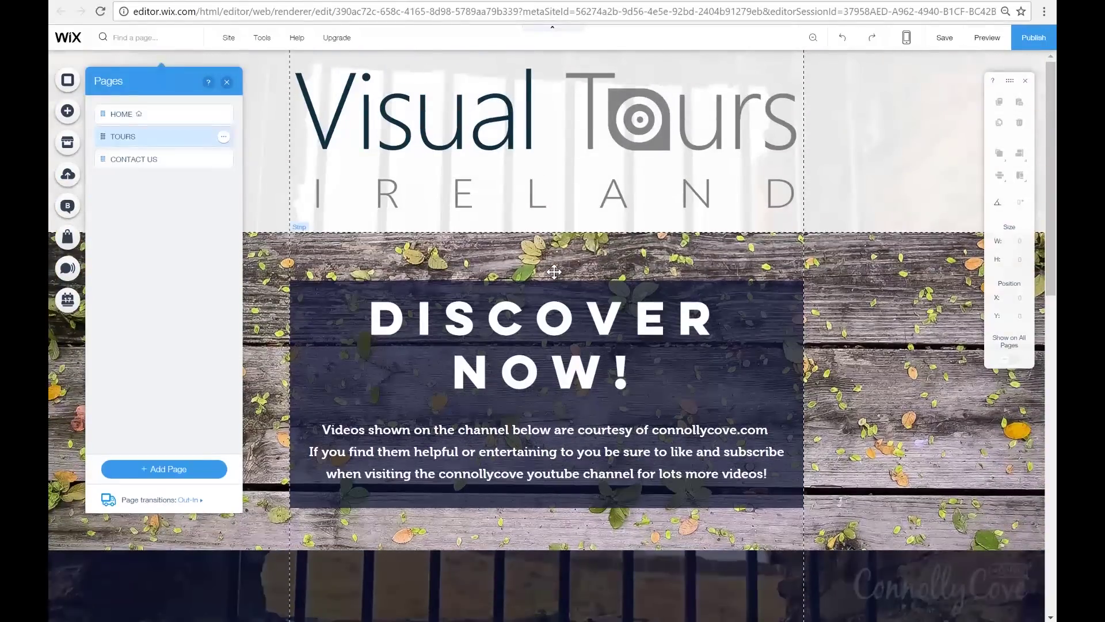
scroll(554, 272, down, 10)
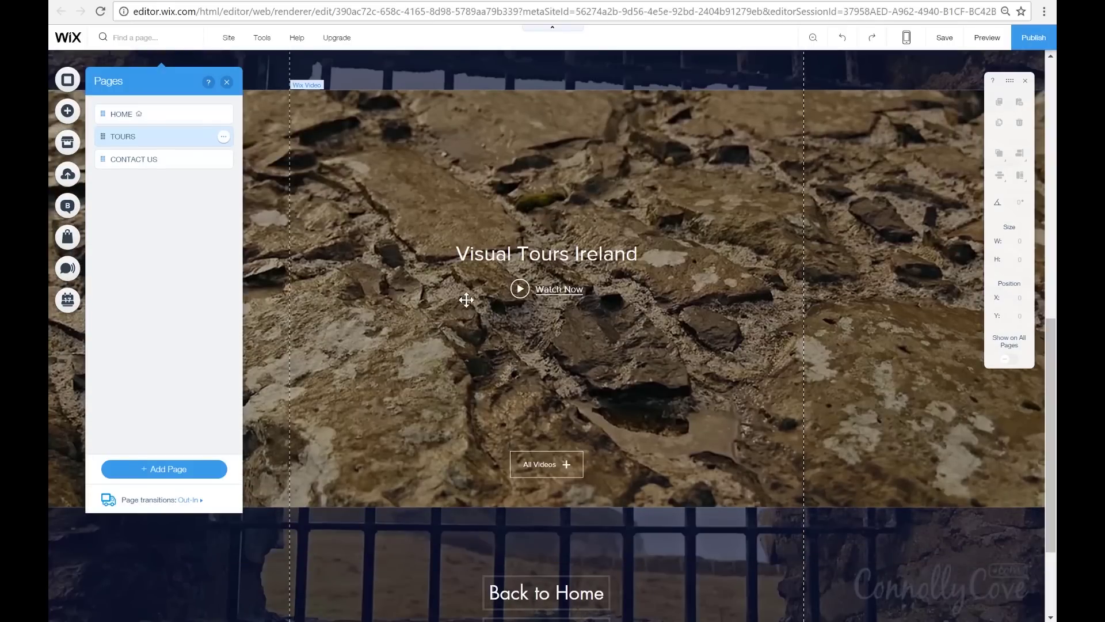
click(200, 113)
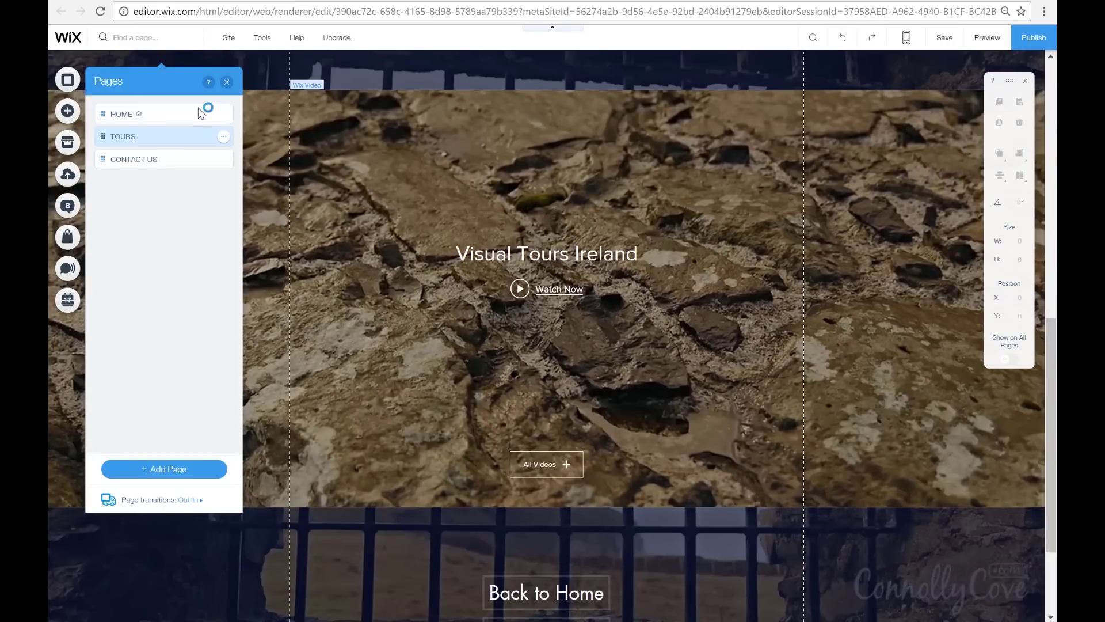
click(162, 158)
scroll(694, 504, down, 5)
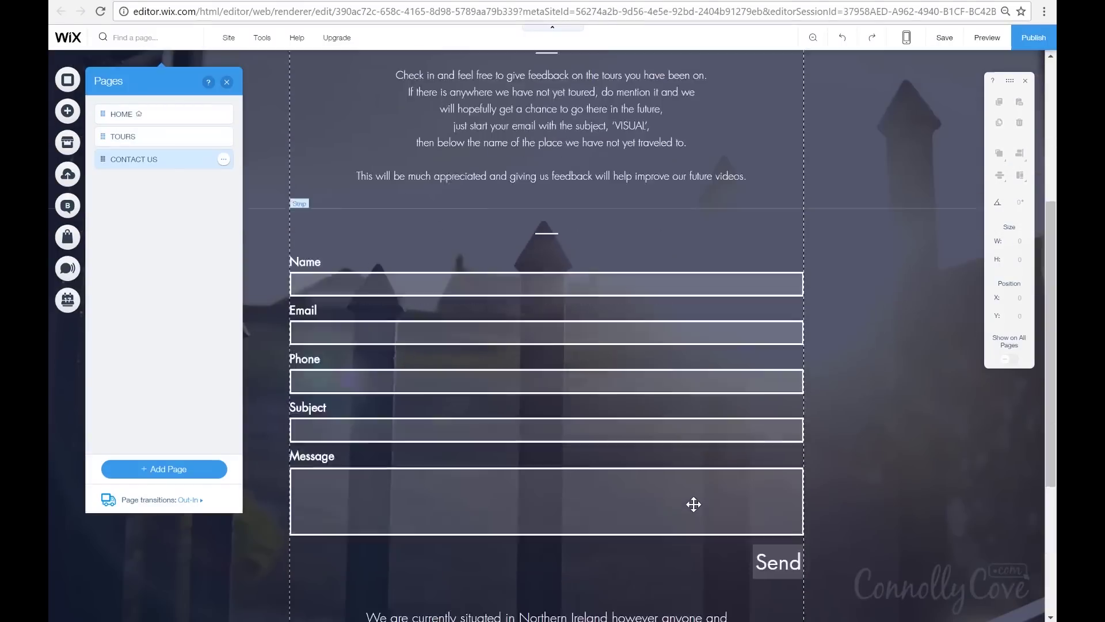
scroll(693, 504, down, 1)
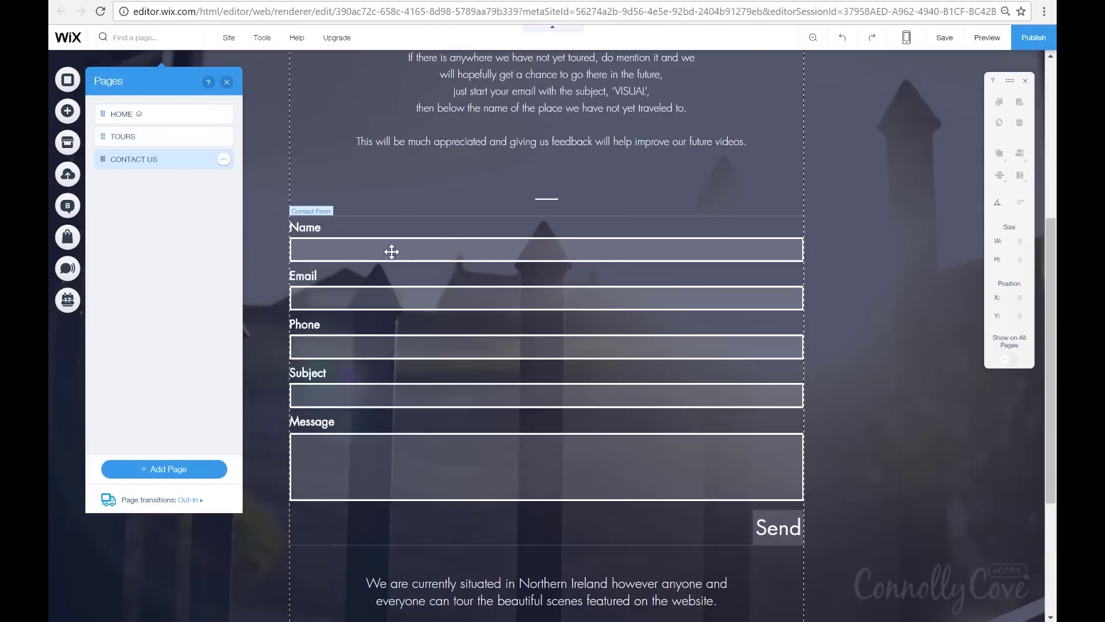
scroll(578, 566, down, 4)
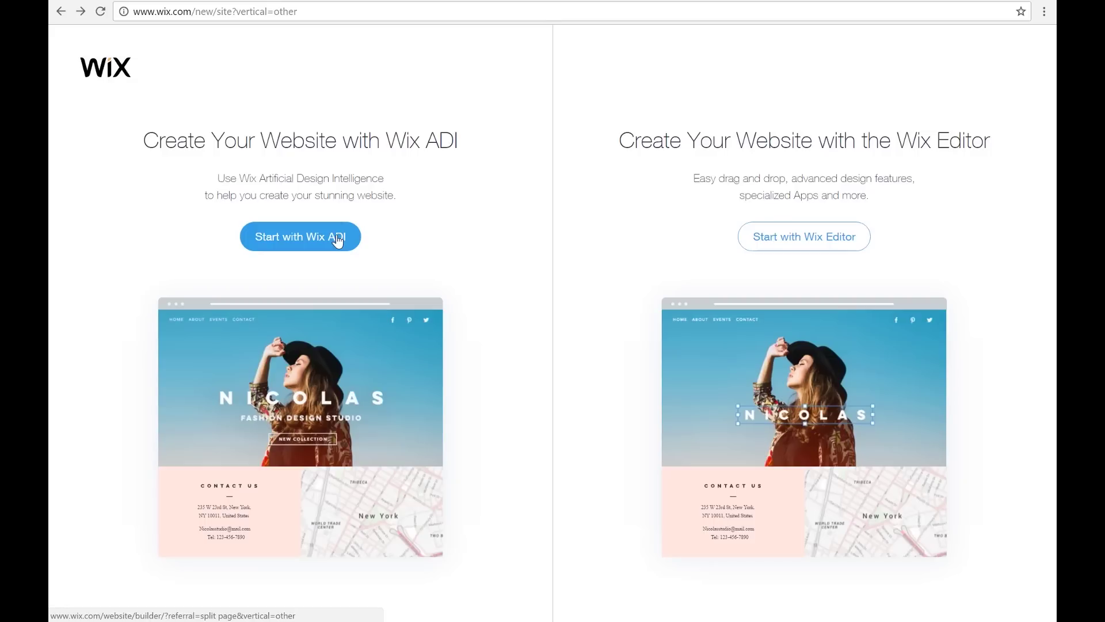
Start creating a website with Wix ADI and choose Travel Agent as the website type.
click(338, 241)
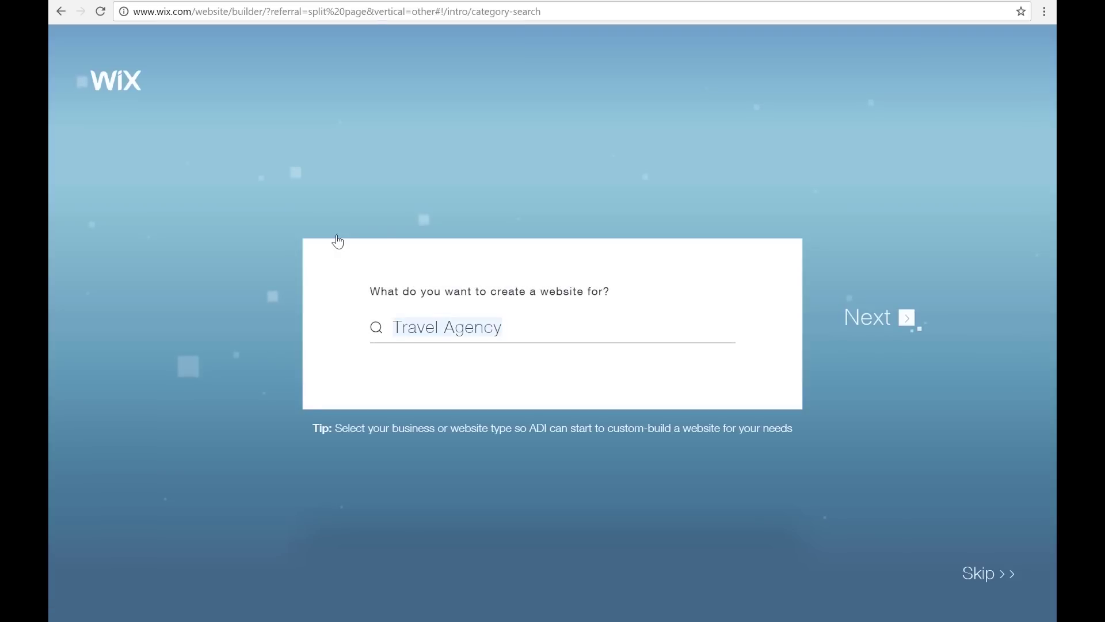
drag(513, 333, 481, 328)
click(518, 329)
key(BackSpace)
key(BackSpace)
key(BackSpace)
key(BackSpace)
key(BackSpace)
key(BackSpace)
key(BackSpace)
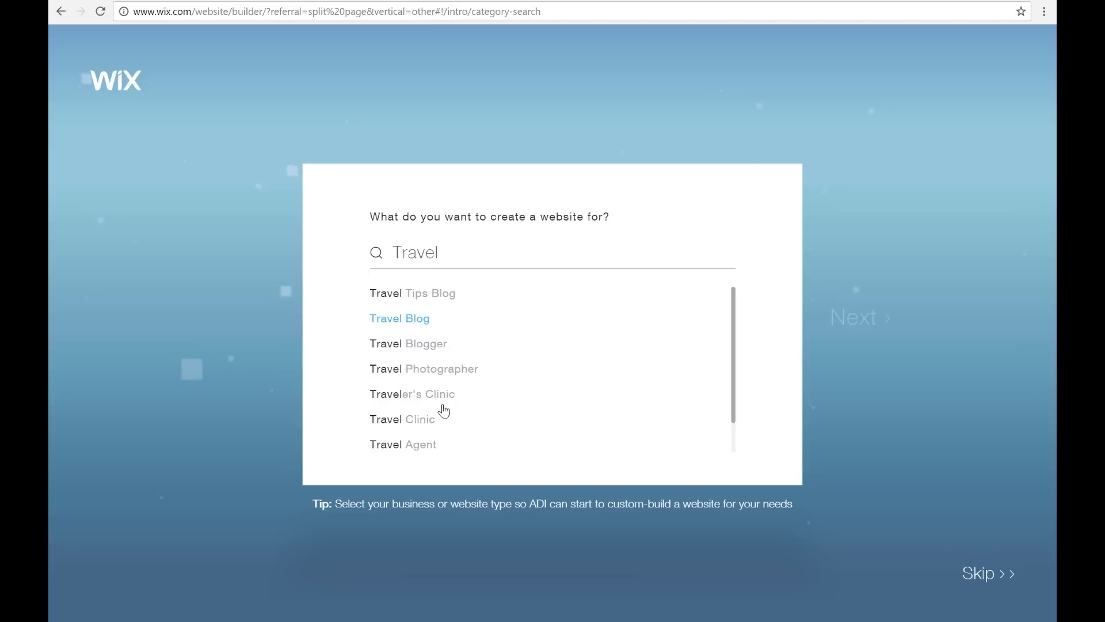
click(426, 454)
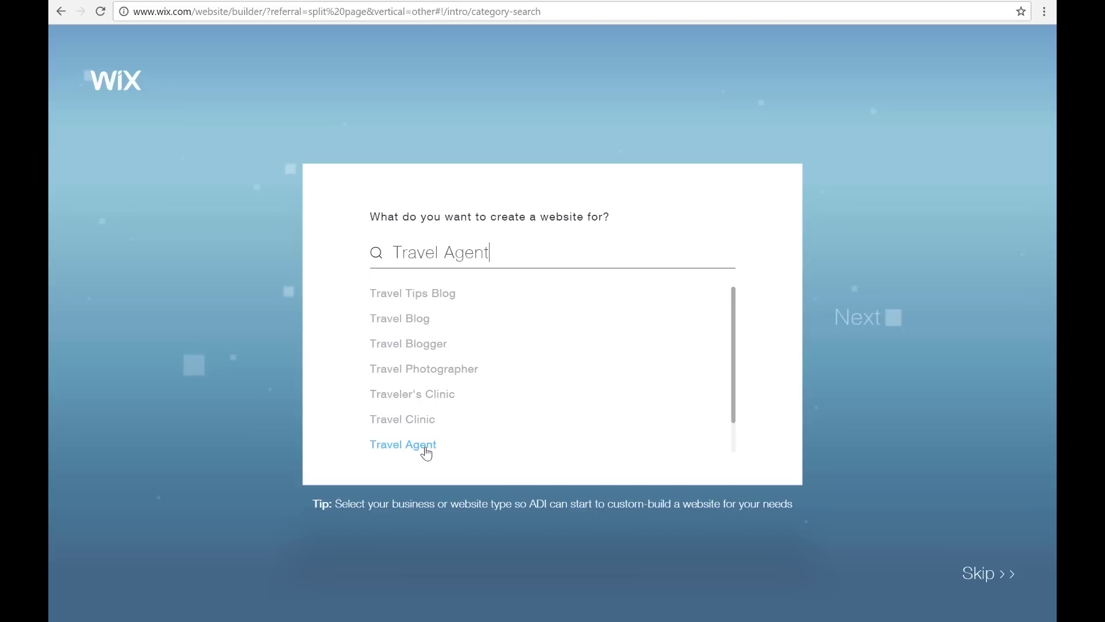
Confirm the website type and select the Create a blog and Get subscribers features for the site.
click(879, 313)
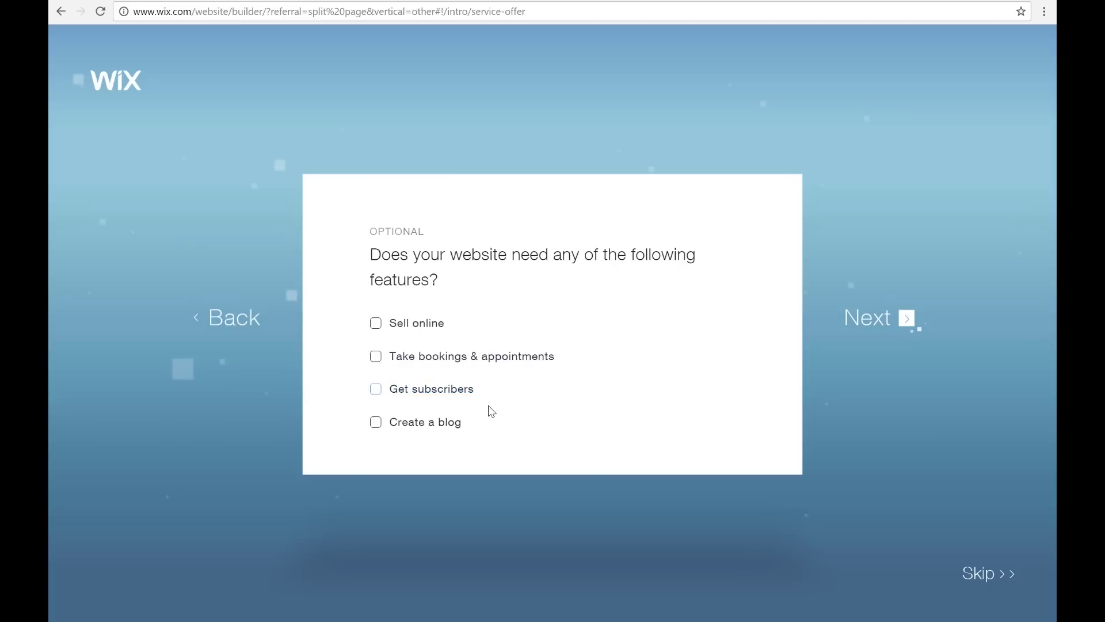
click(384, 430)
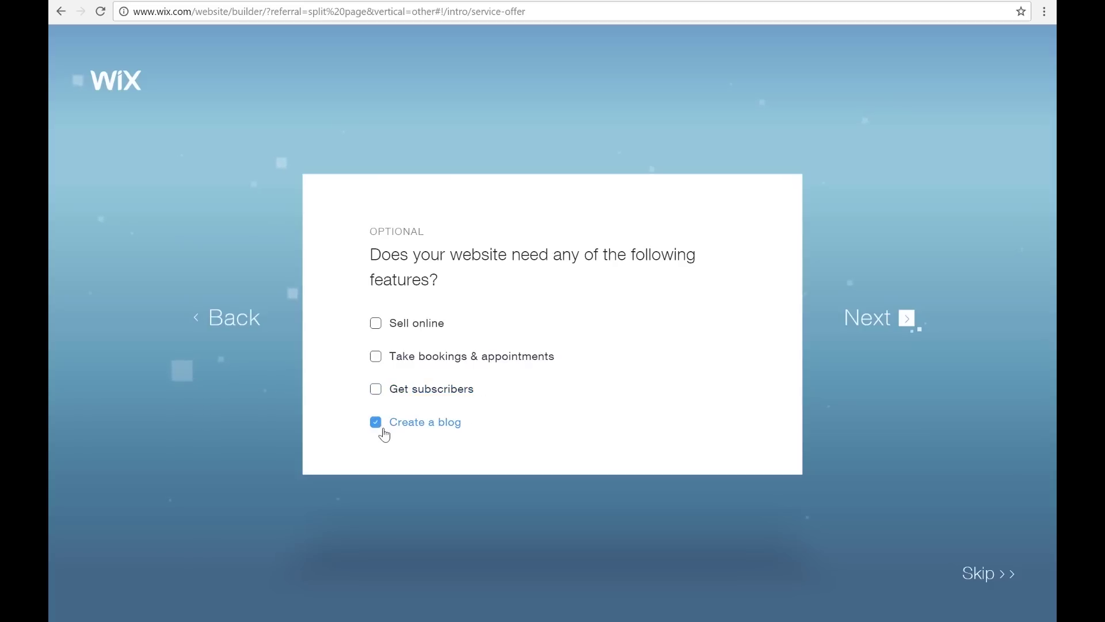
click(378, 390)
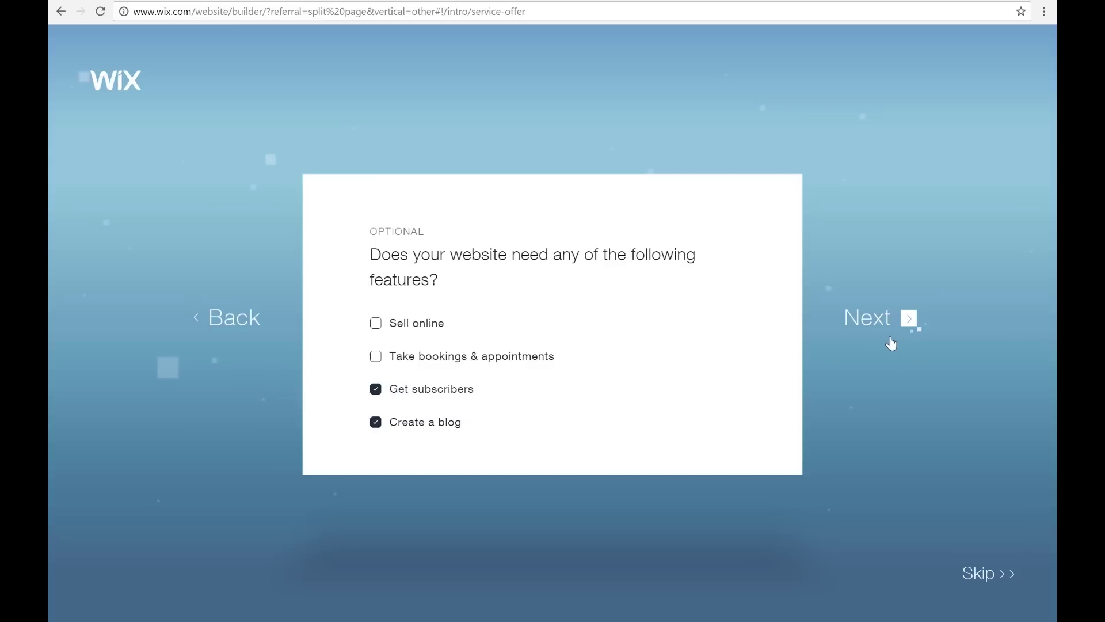
click(891, 344)
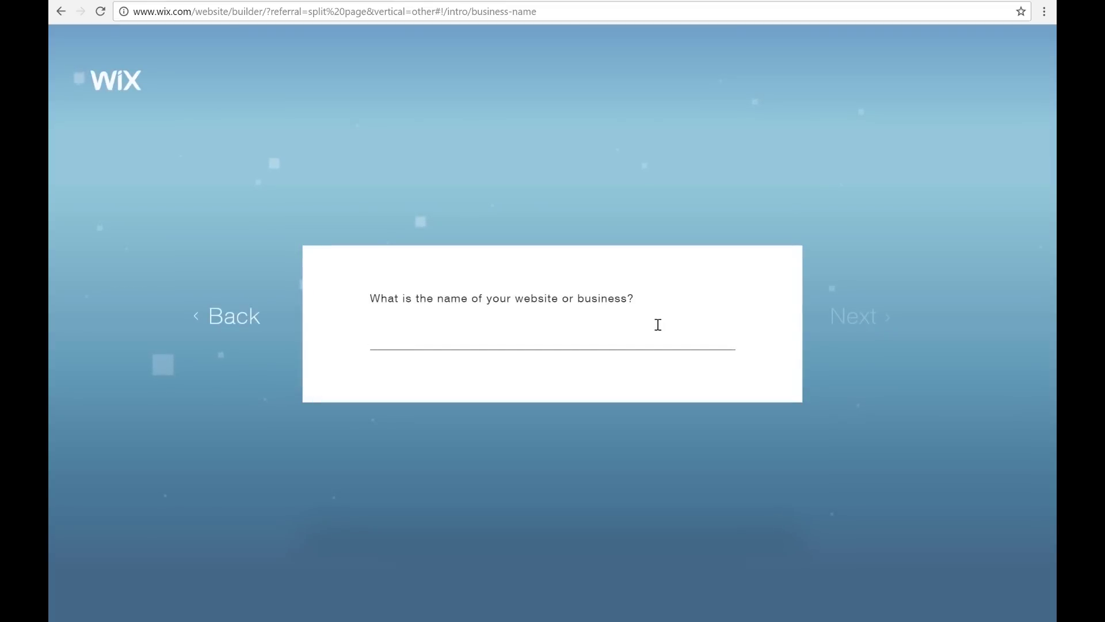
Name the business Visual Tours Ireland and skip the business location.
text(Visual Tours Ireland)
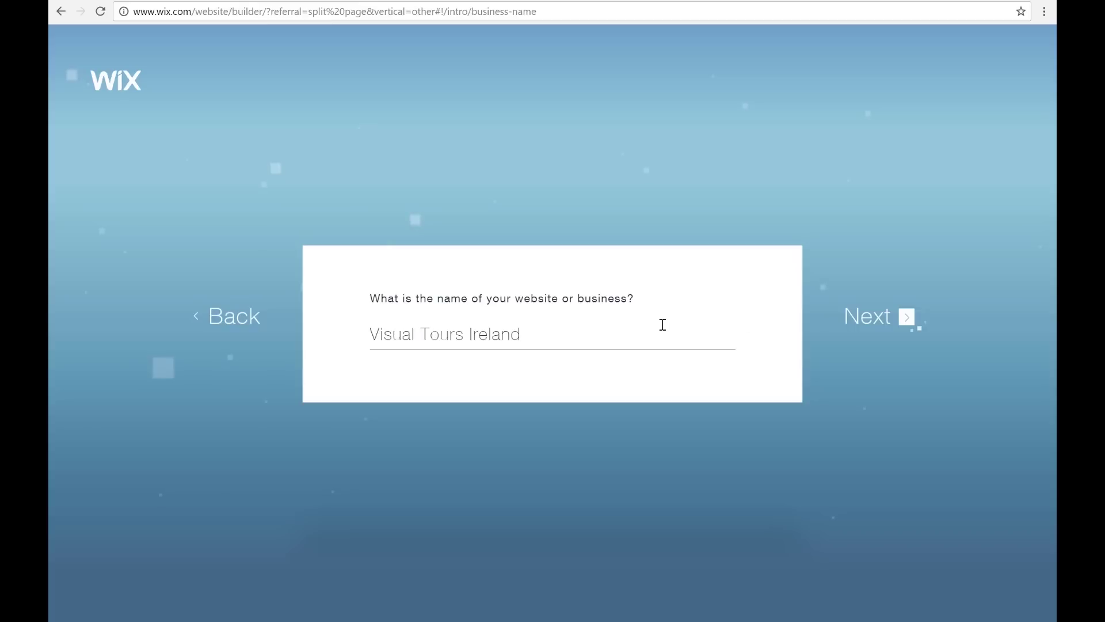
click(874, 334)
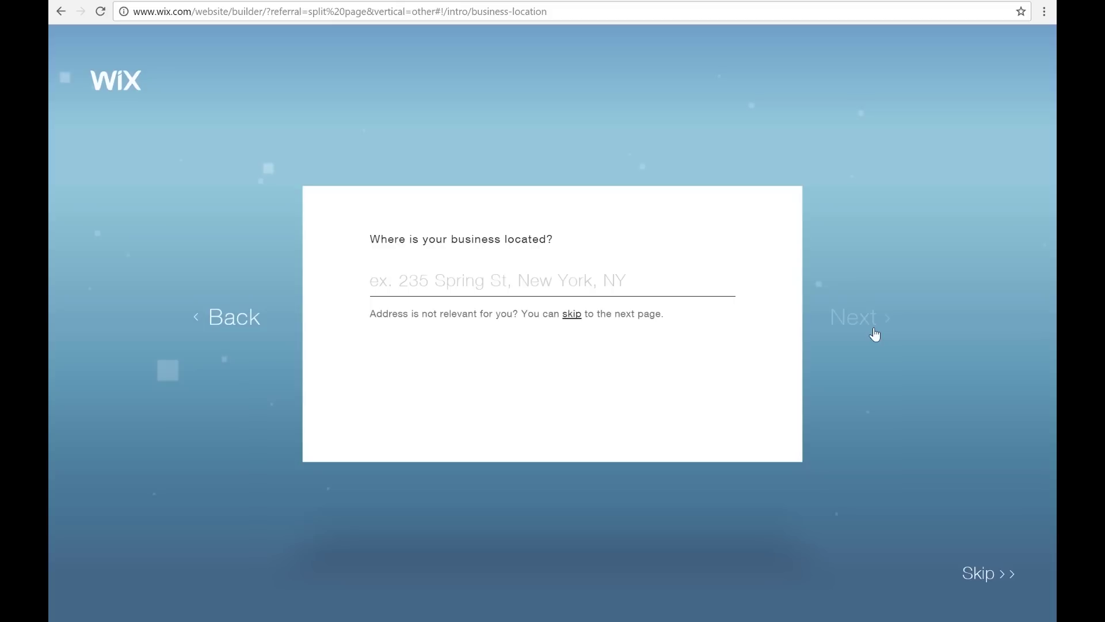
click(572, 314)
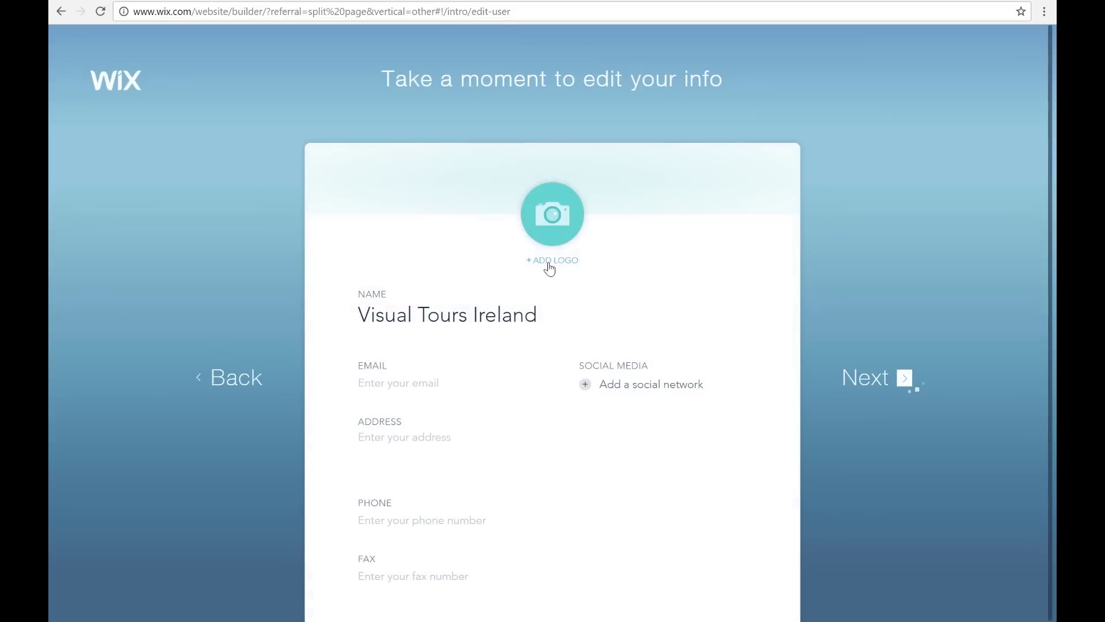
Upload the VTI-logo image from the Visual Tours Ireland folder as the business logo.
click(551, 263)
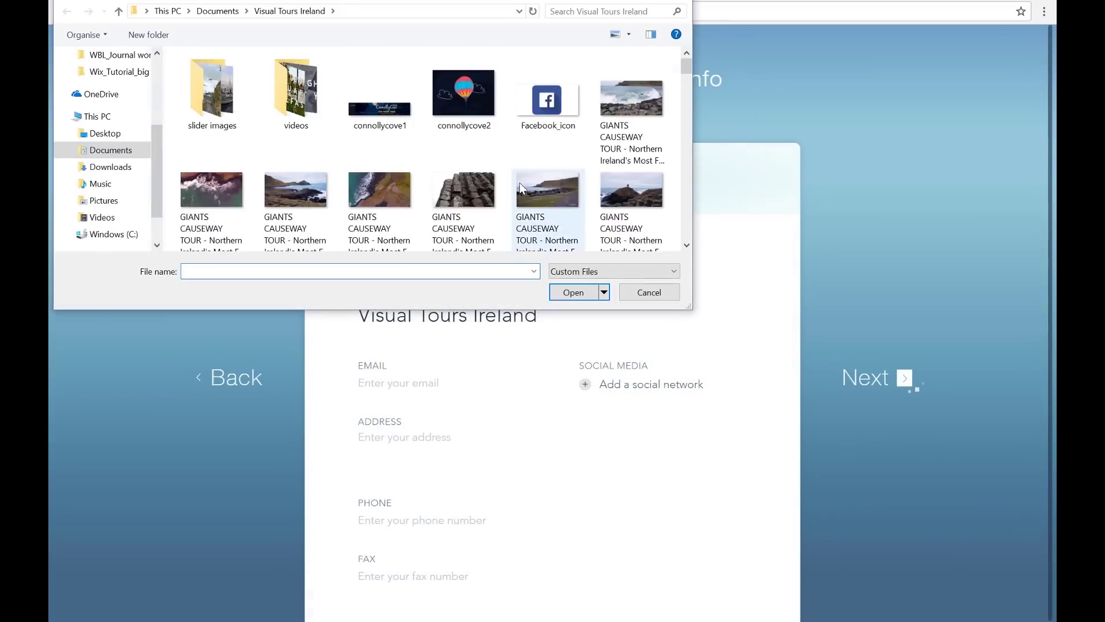
scroll(522, 187, down, 2)
scroll(520, 183, down, 5)
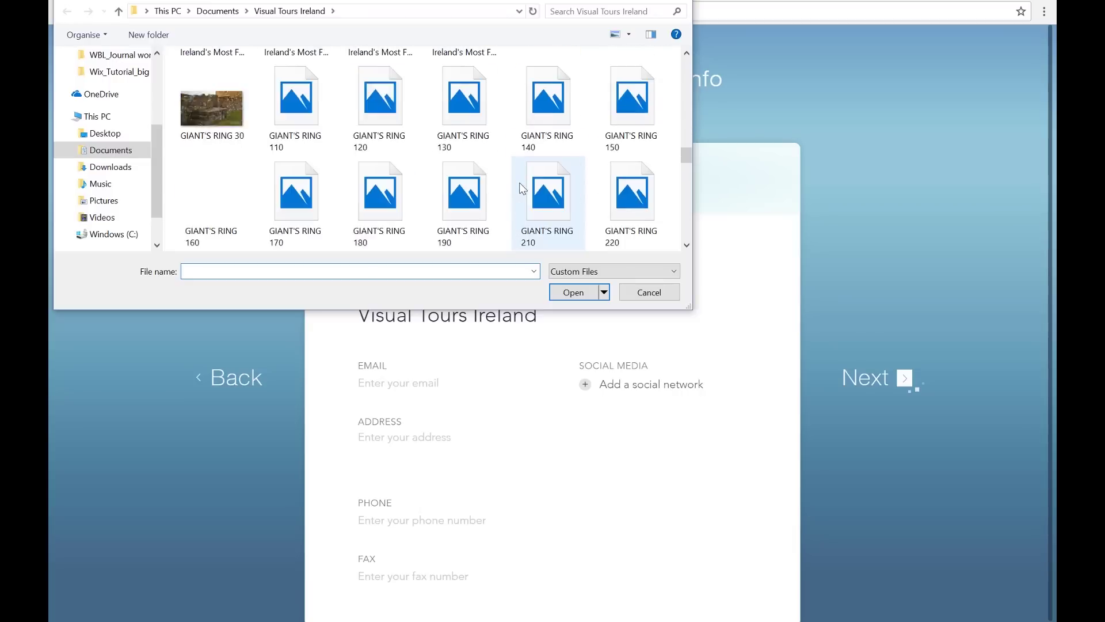
scroll(520, 182, down, 3)
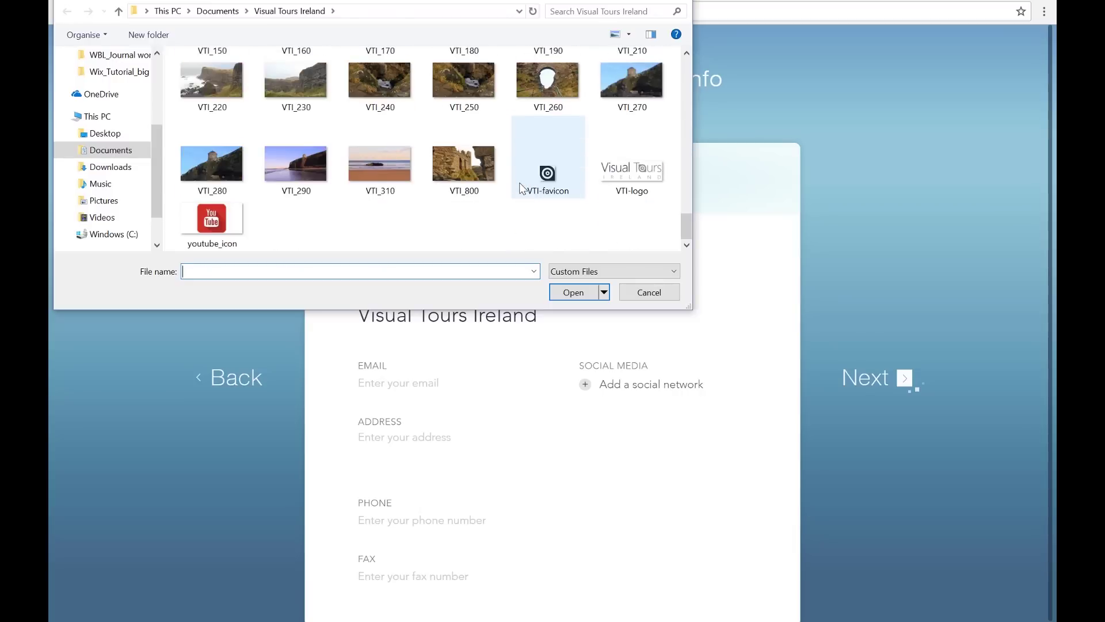
click(632, 167)
click(584, 296)
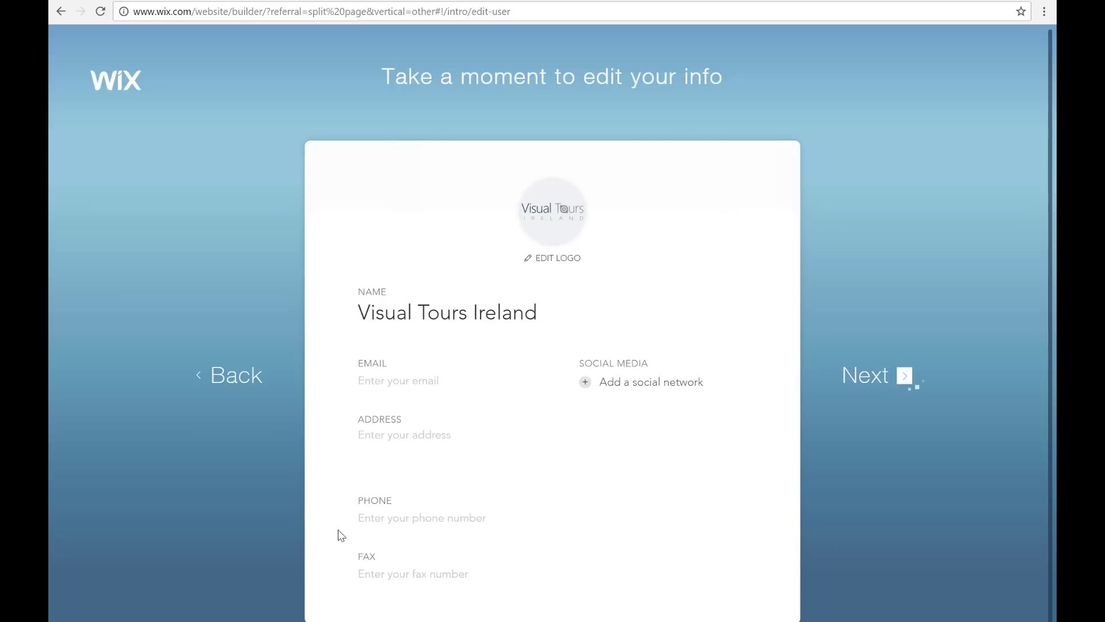
right_click(586, 382)
click(566, 393)
click(584, 383)
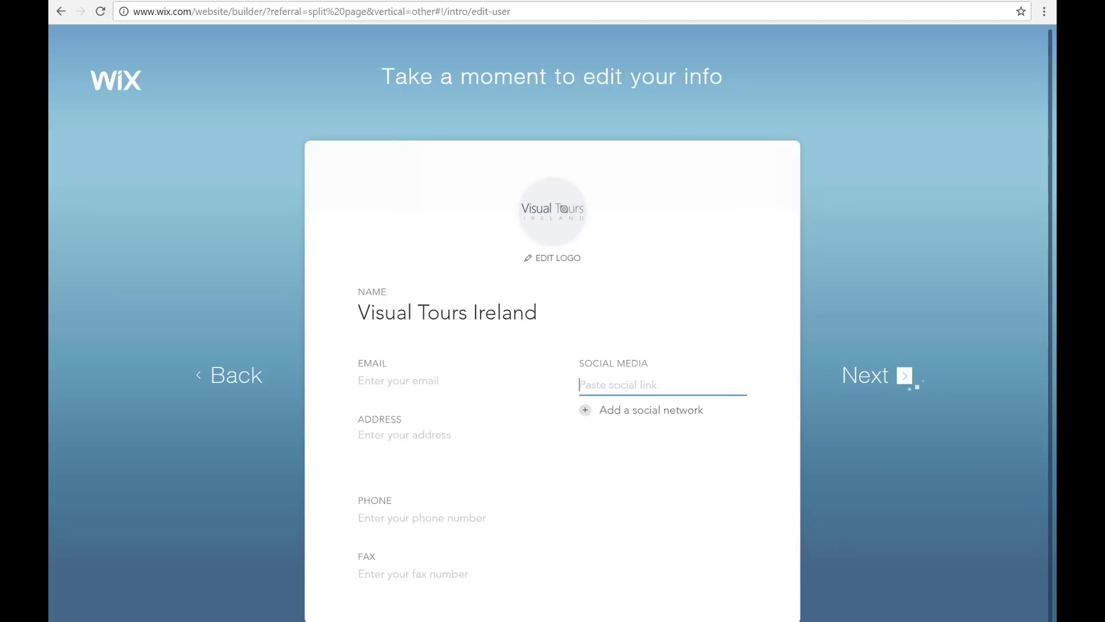
key(alt+Tab)
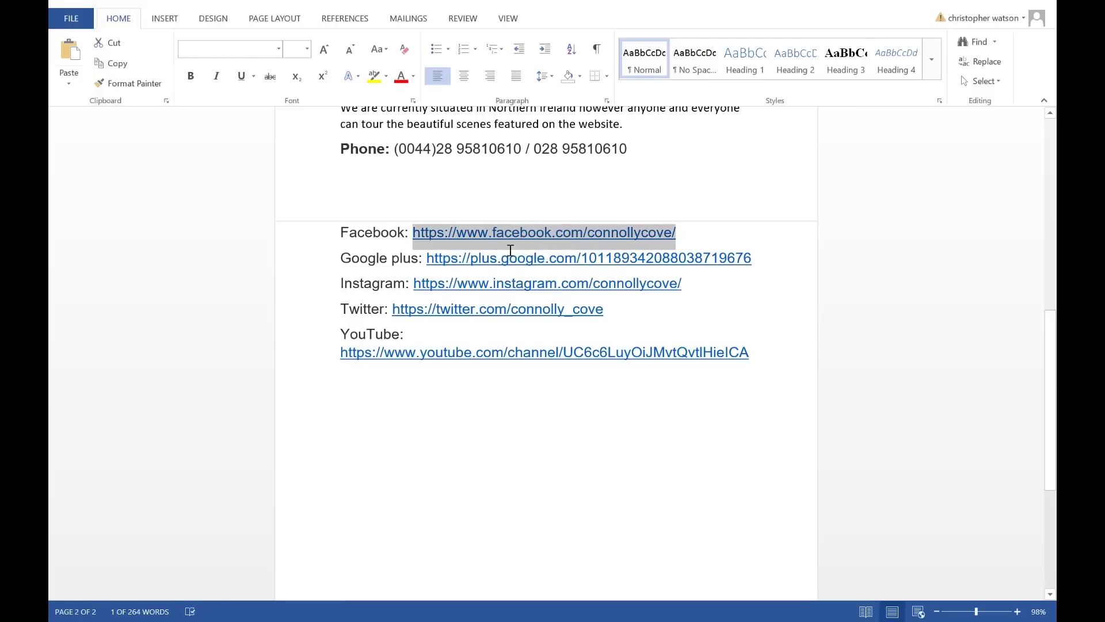
click(662, 621)
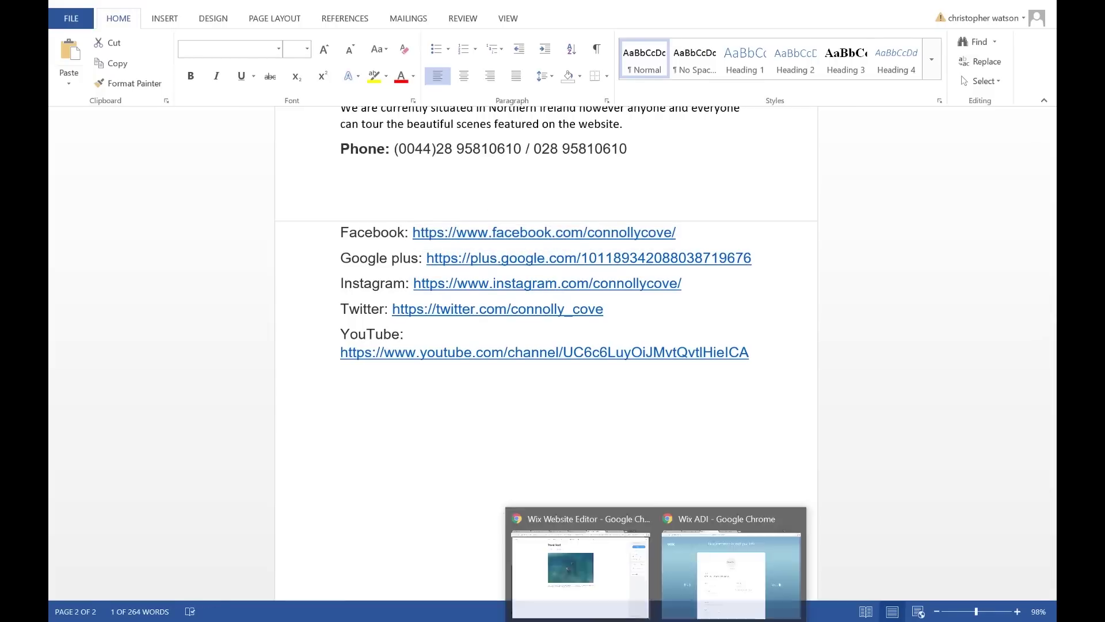
click(691, 577)
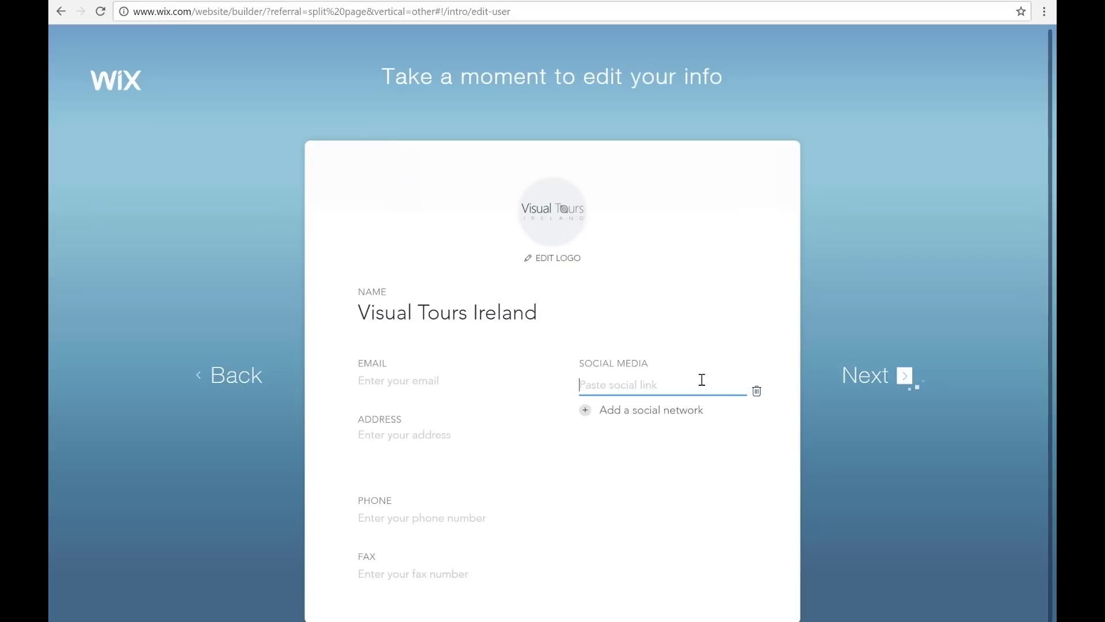
text(https://www.facebook.com/connollycove/)
click(655, 411)
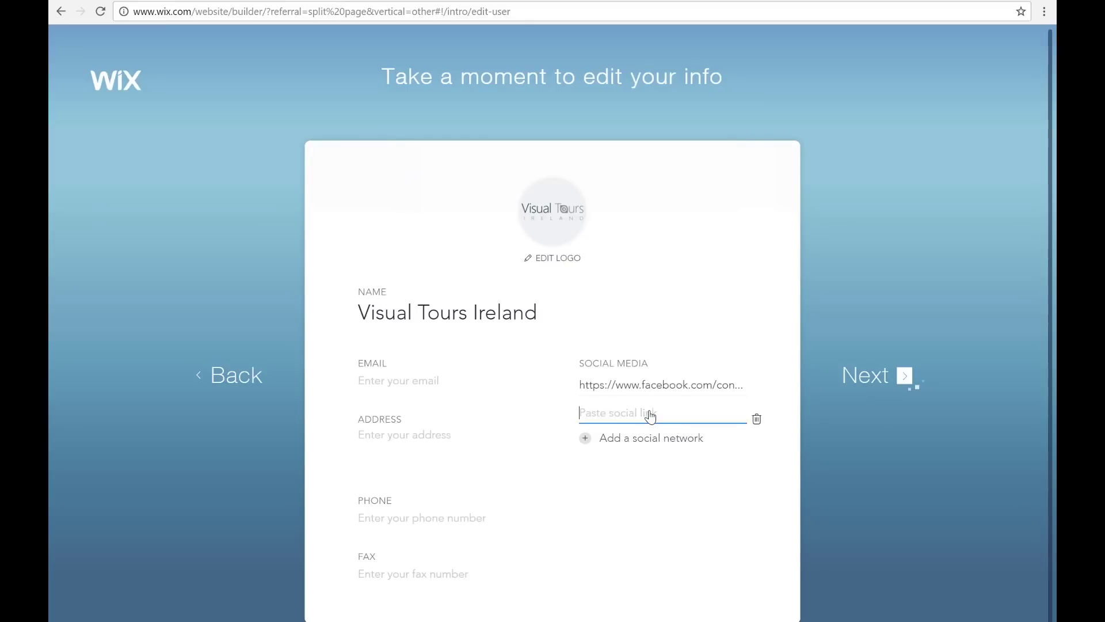
key(alt+Tab)
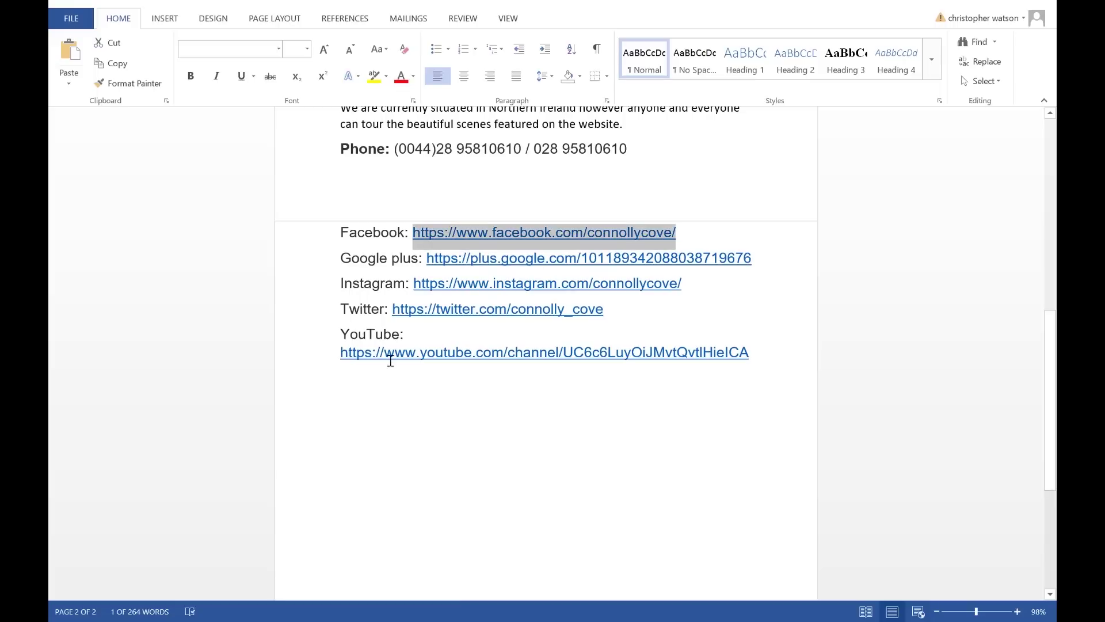
mouse_move(400, 309)
mouse_down()
mouse_move(605, 309)
mouse_move(434, 309)
mouse_move(397, 296)
mouse_move(396, 311)
mouse_up()
key(ctrl+c)
click(527, 310)
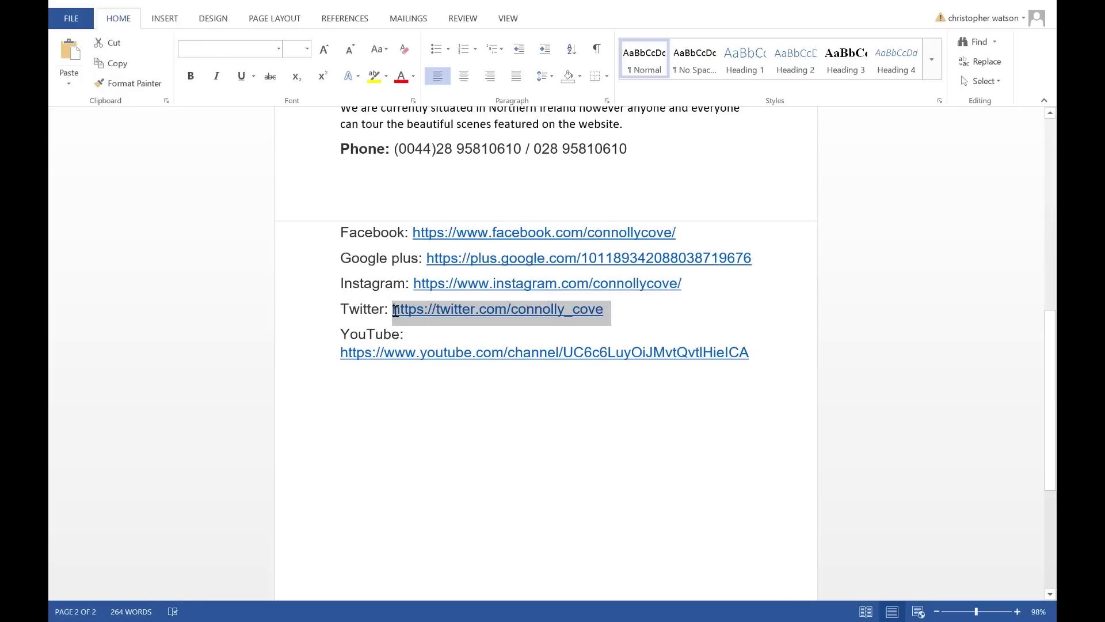
click(699, 506)
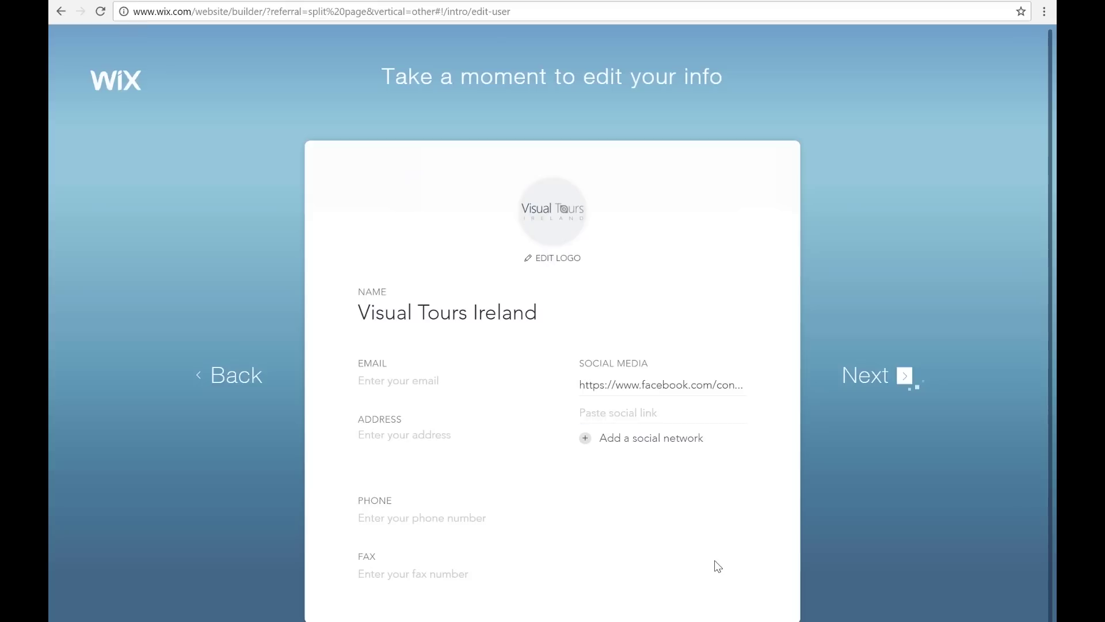
key(ctrl+v)
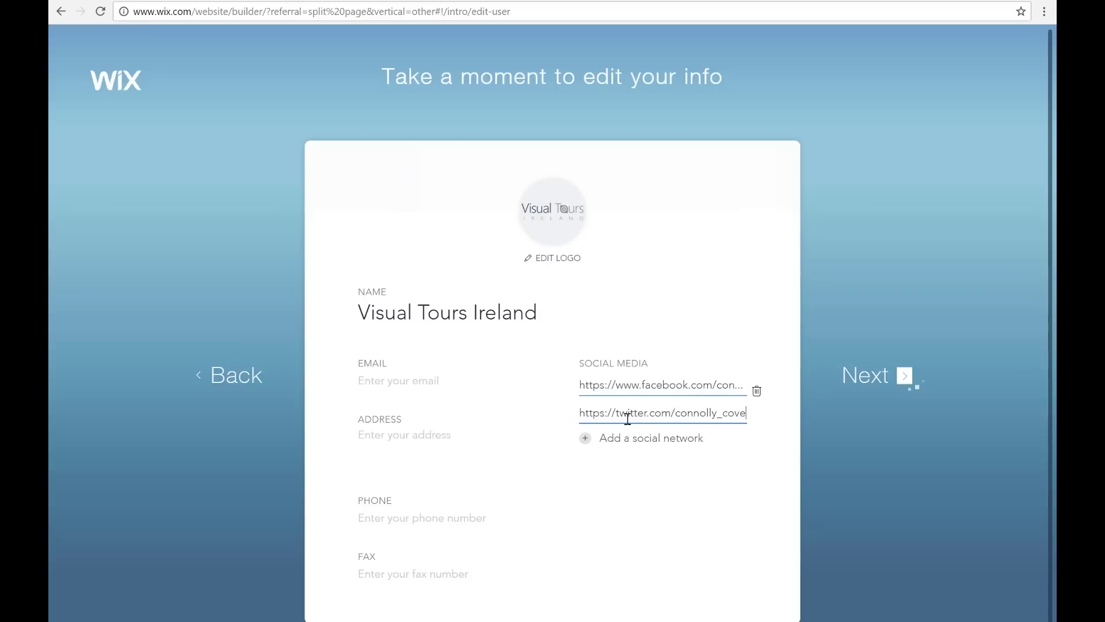
Add the YouTube channel address from the Word document as a third social network.
click(585, 437)
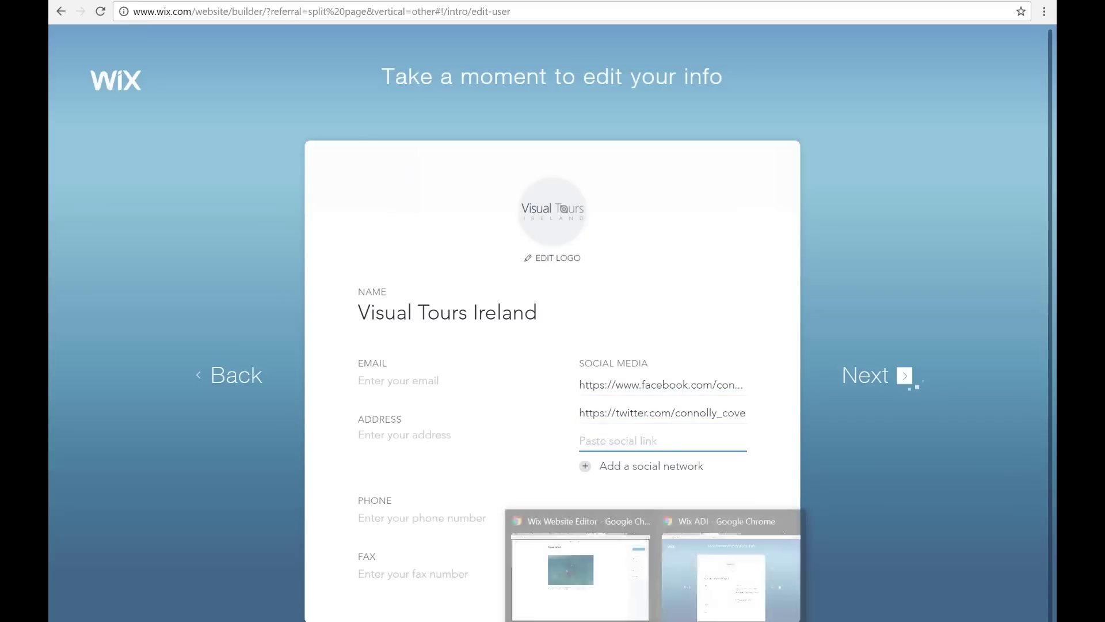
click(611, 565)
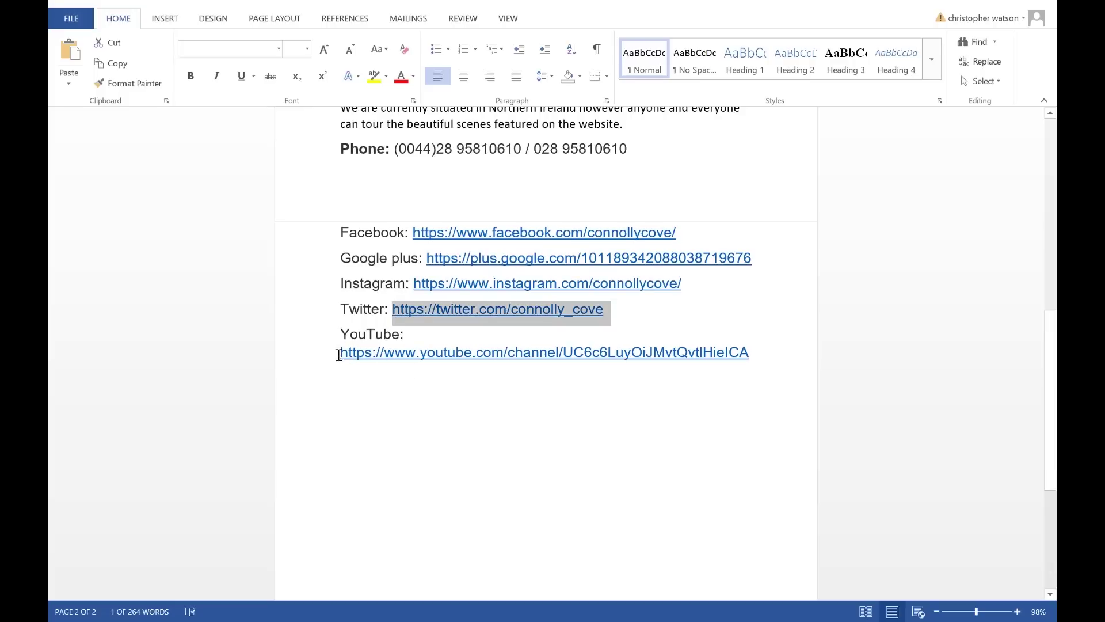
drag(339, 354, 750, 360)
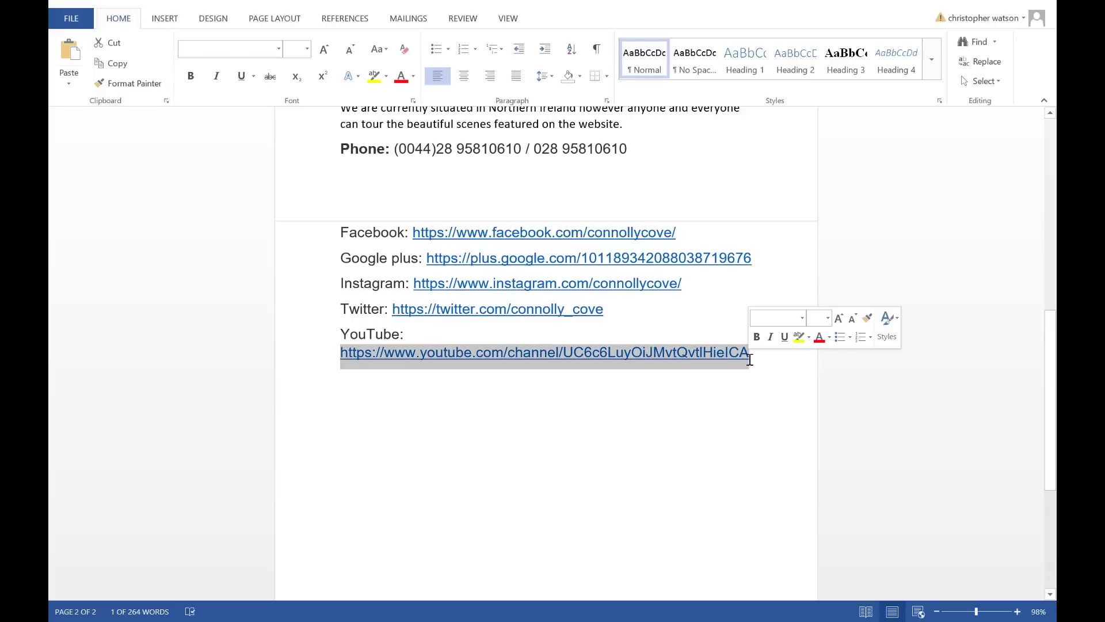
key(ctrl+c)
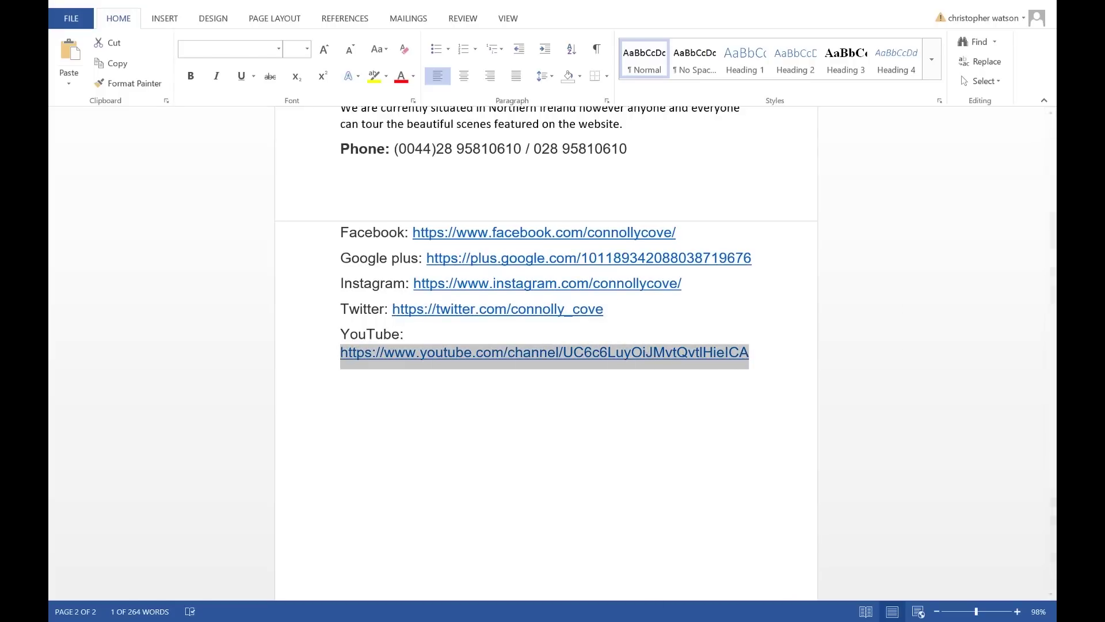
click(705, 572)
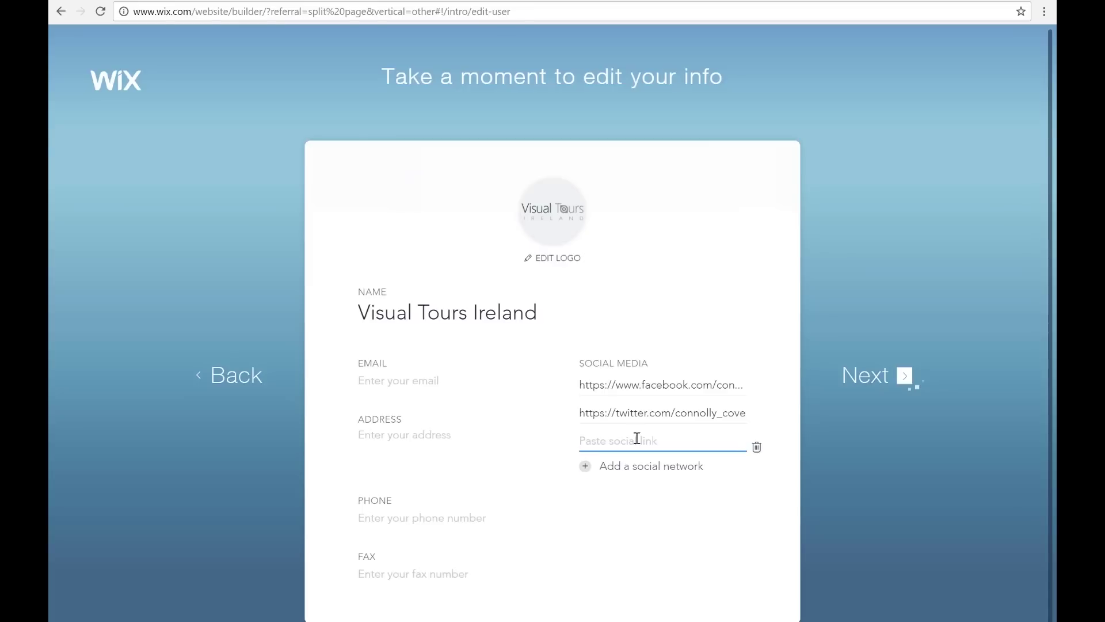
key(ctrl+v)
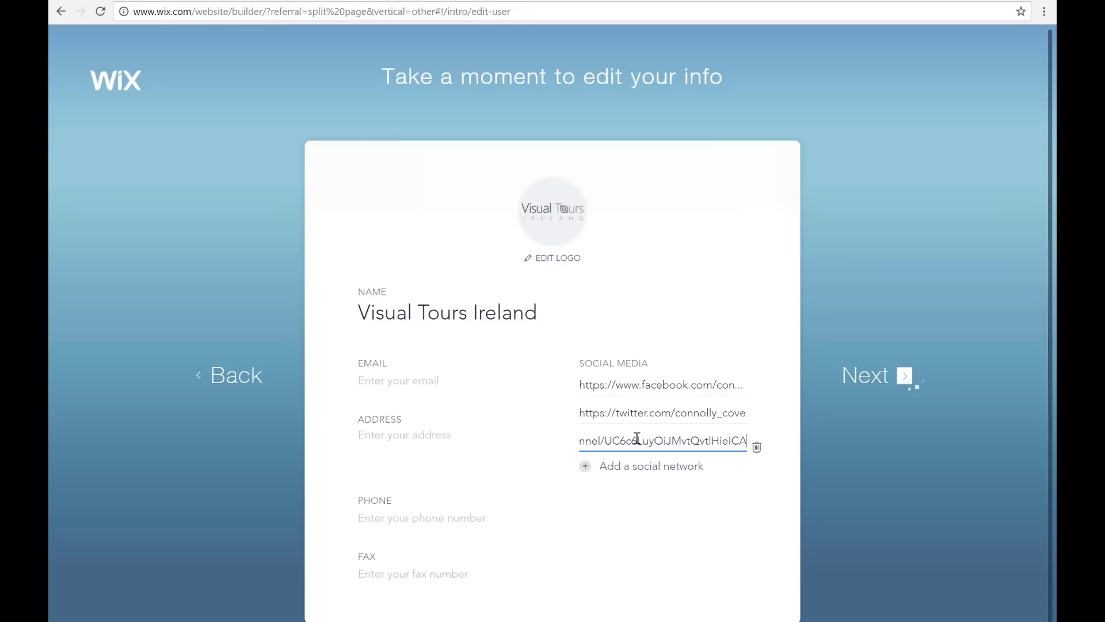
Finish the business info and have ADI create the homepage from one of its suggested design styles.
click(868, 382)
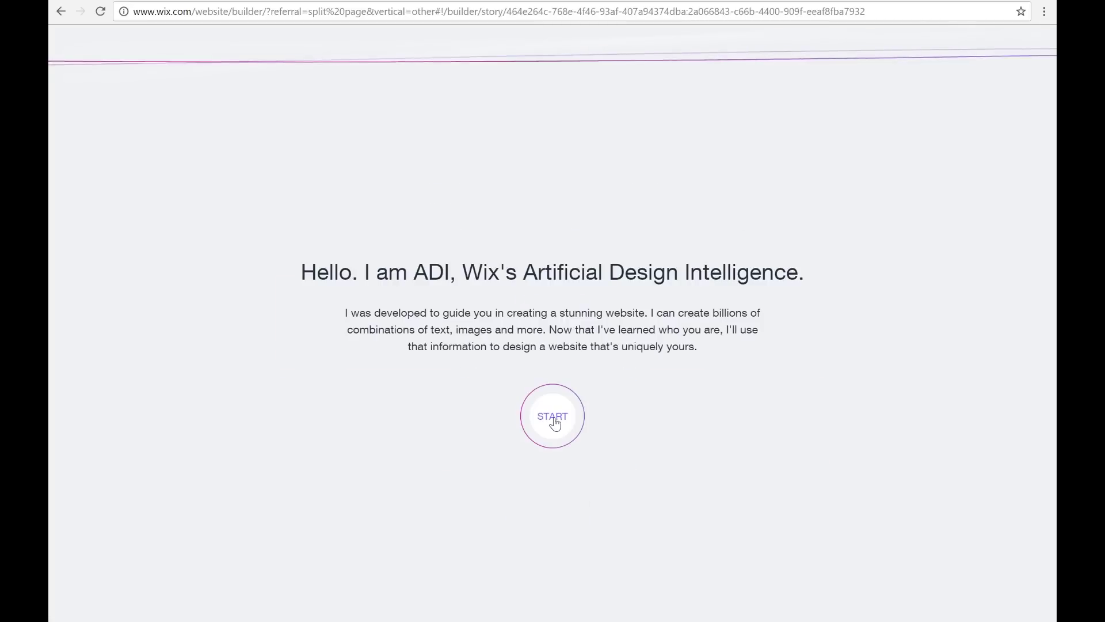
click(555, 423)
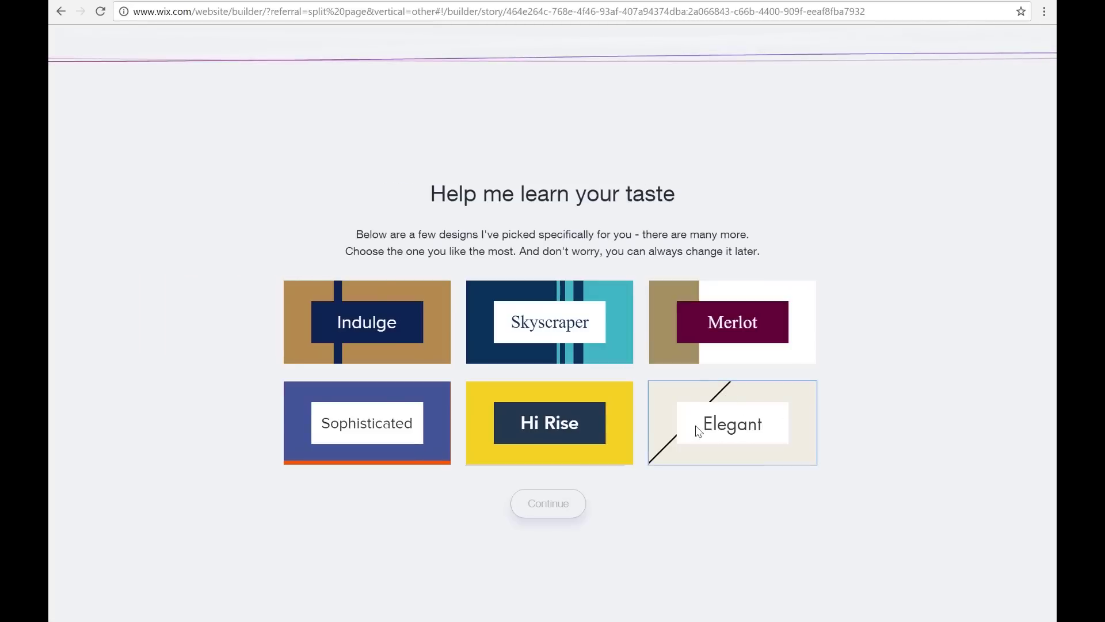
click(563, 505)
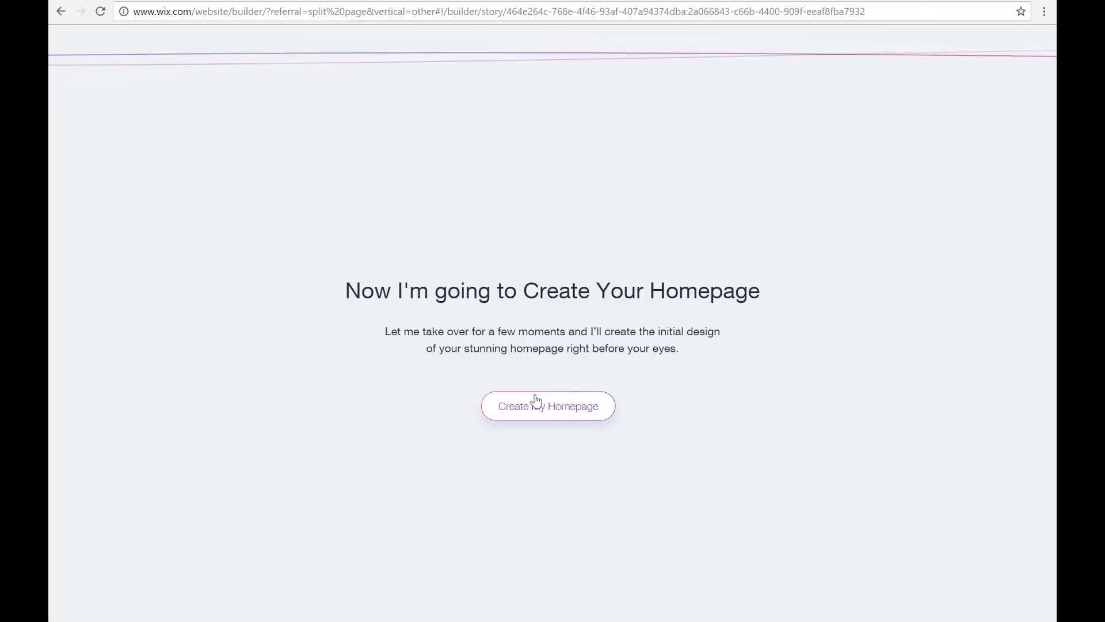
click(551, 408)
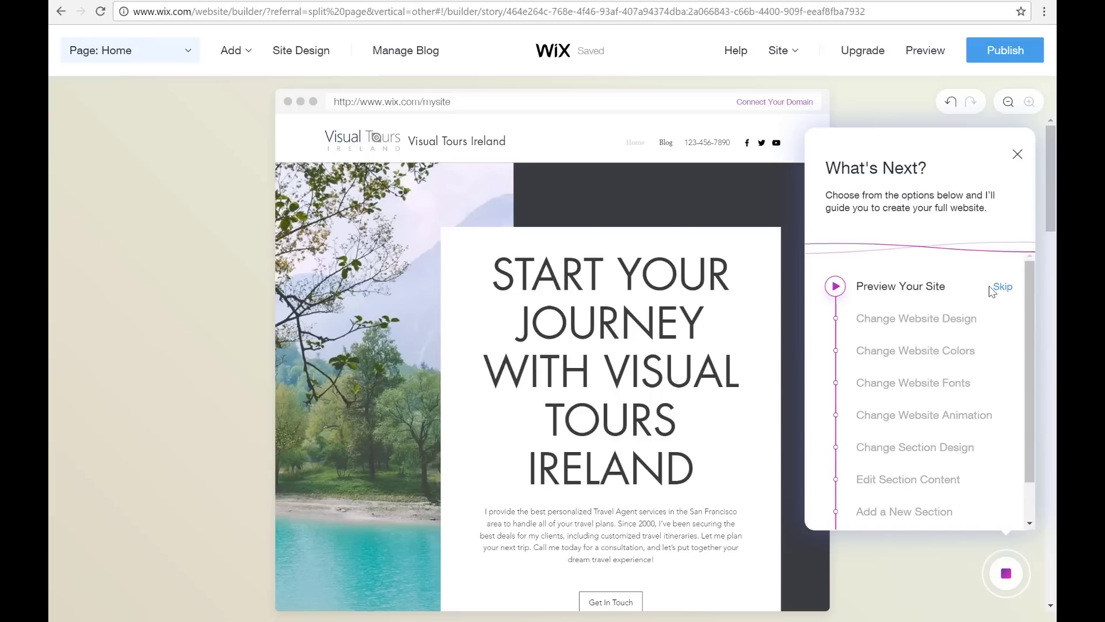
Preview the generated site and examine the homepage's header, title text and opening section.
click(832, 294)
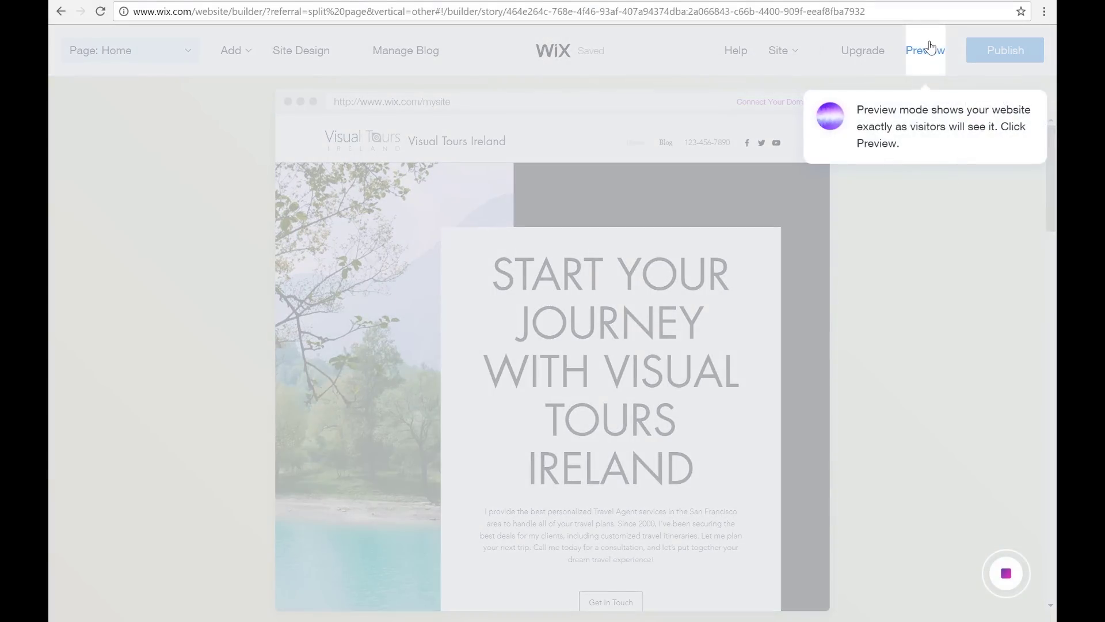
click(937, 60)
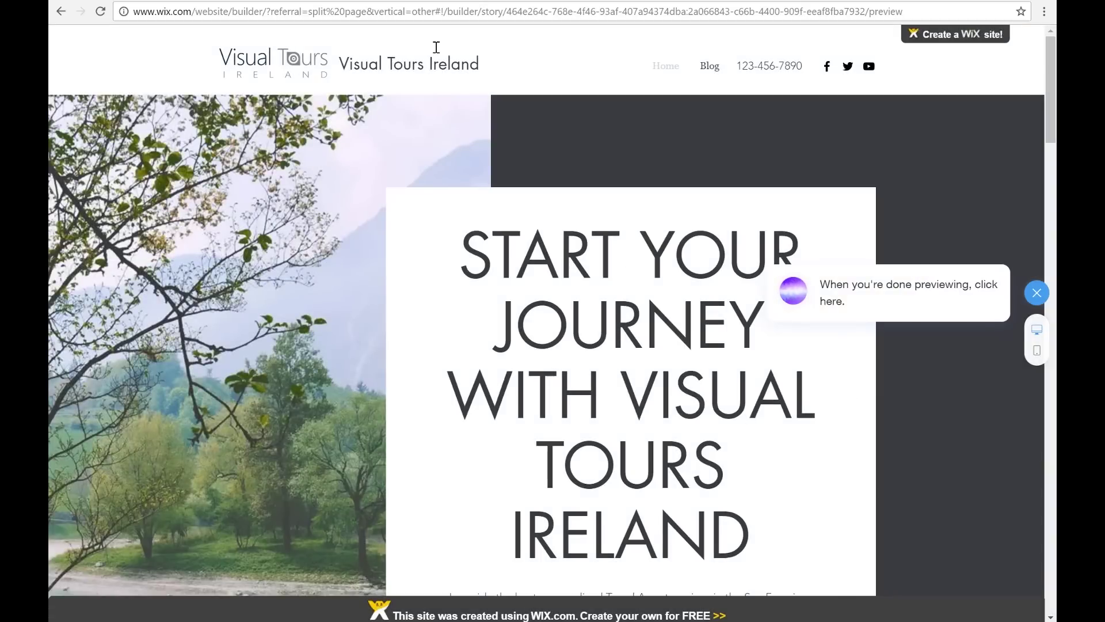
scroll(506, 123, down, 3)
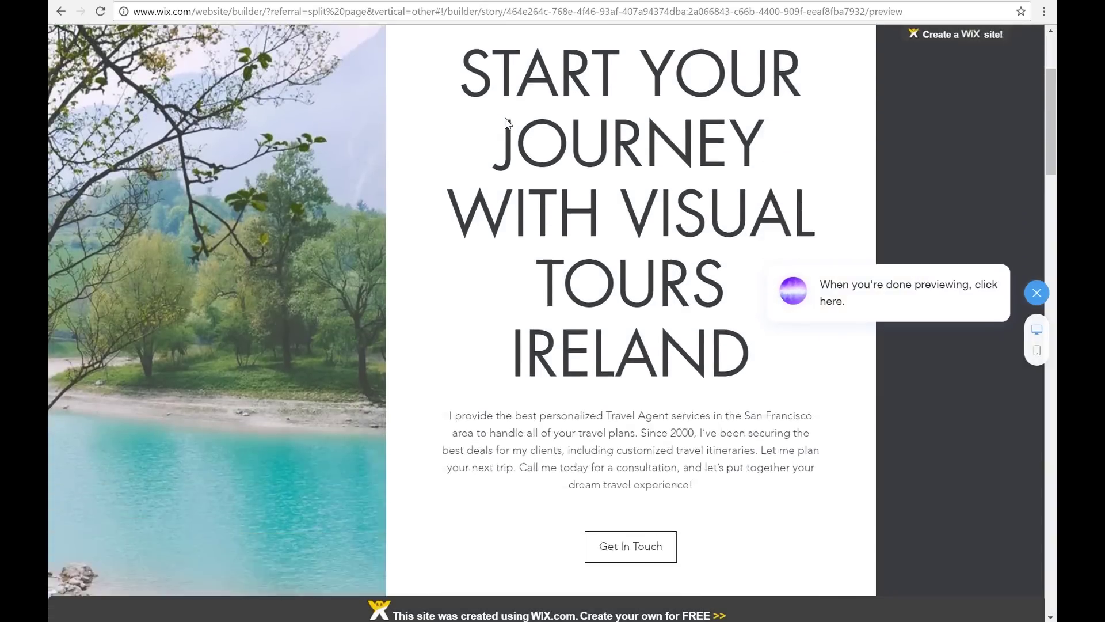
scroll(505, 123, up, 3)
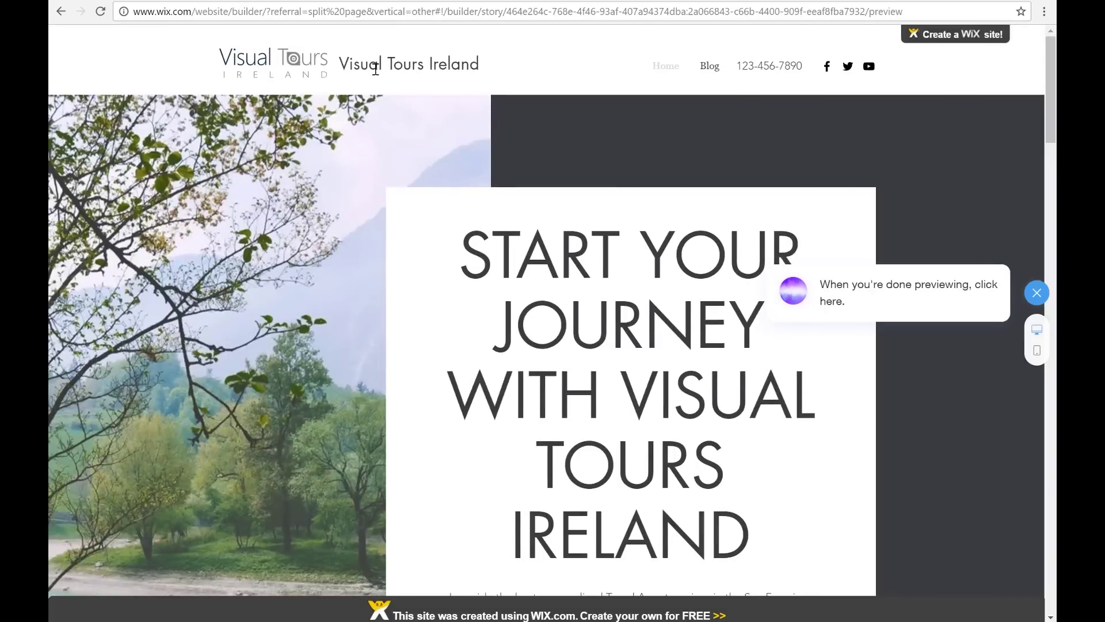
drag(484, 69, 340, 70)
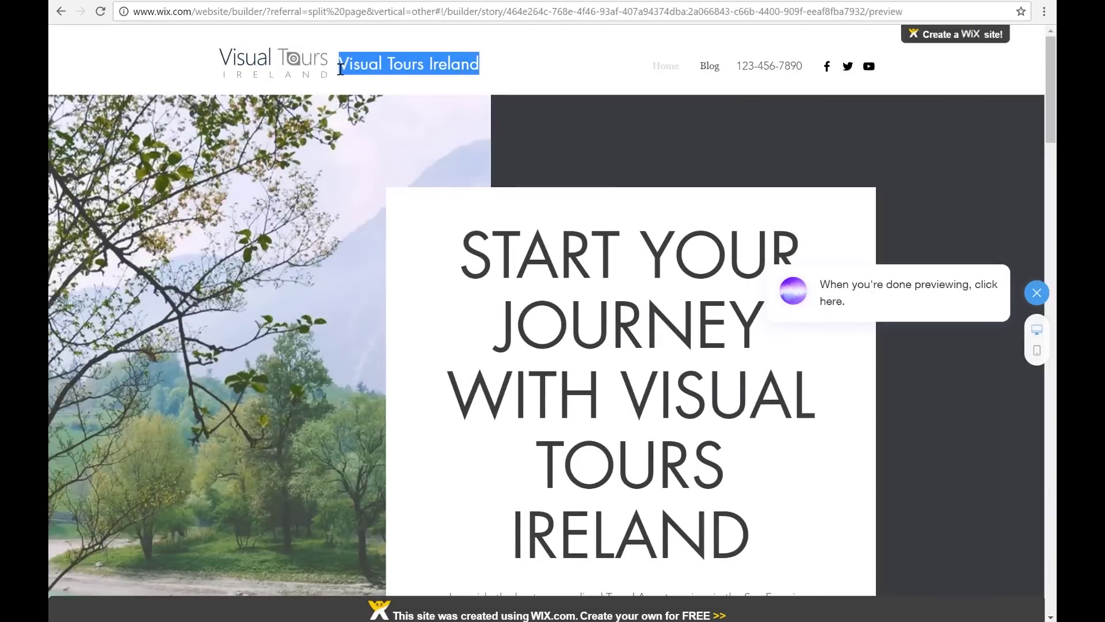
Check the homepage header's business name, phone number and social icons in the preview.
click(625, 84)
scroll(620, 169, down, 2)
scroll(619, 169, up, 2)
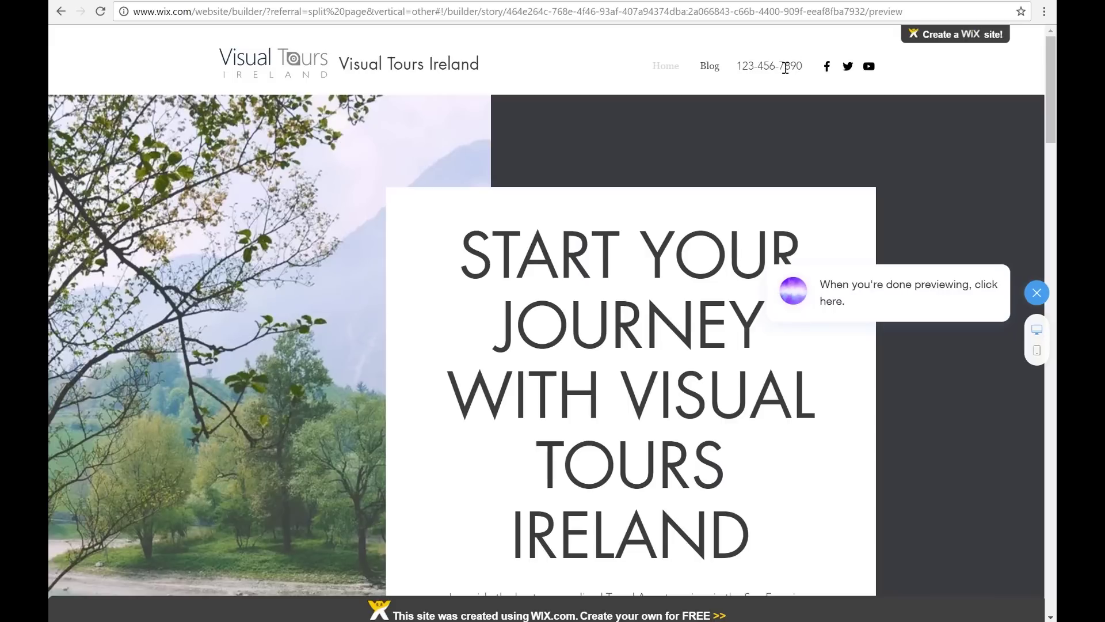
drag(816, 66, 780, 72)
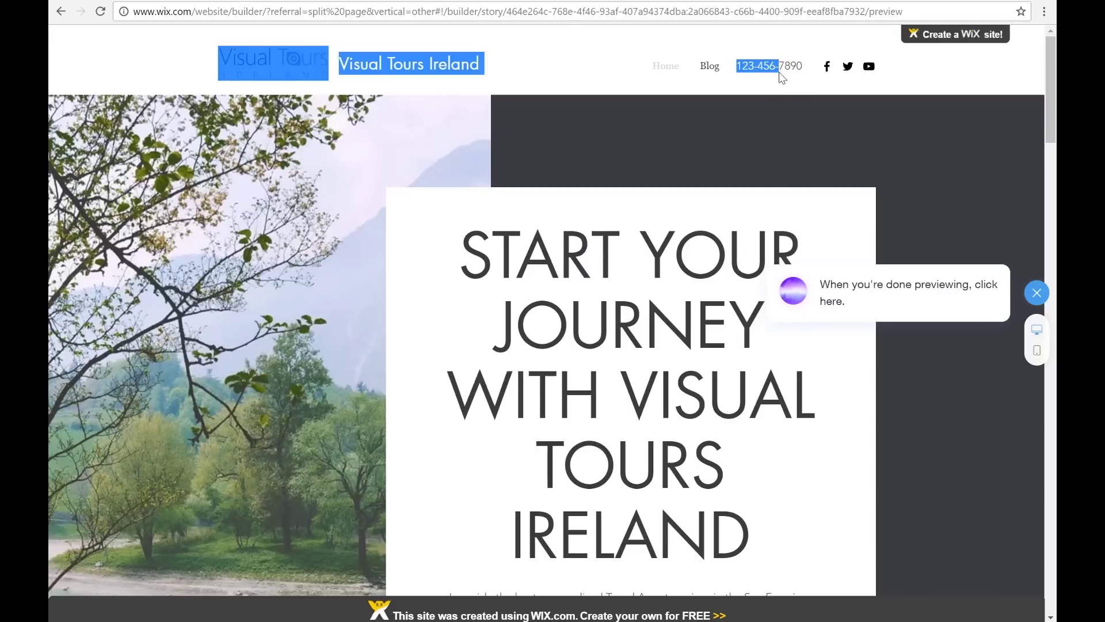
right_click(781, 74)
right_click(737, 120)
click(730, 116)
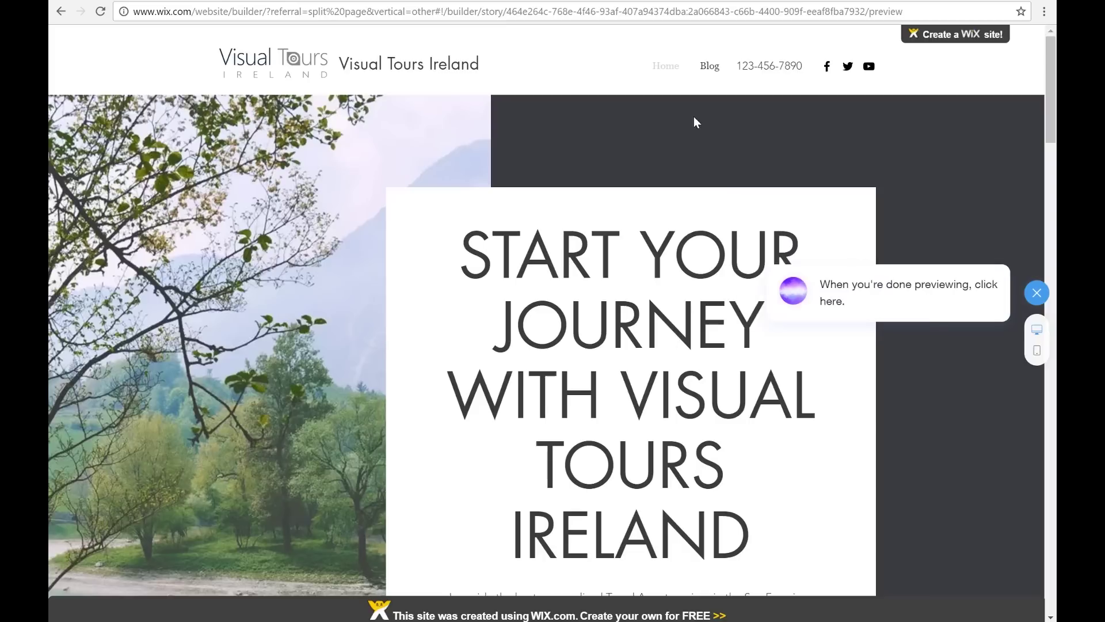
Review the rest of the homepage preview: opening text, traveller tips, special offers, contact form, blog posts, subscribe form and footer.
scroll(508, 305, down, 4)
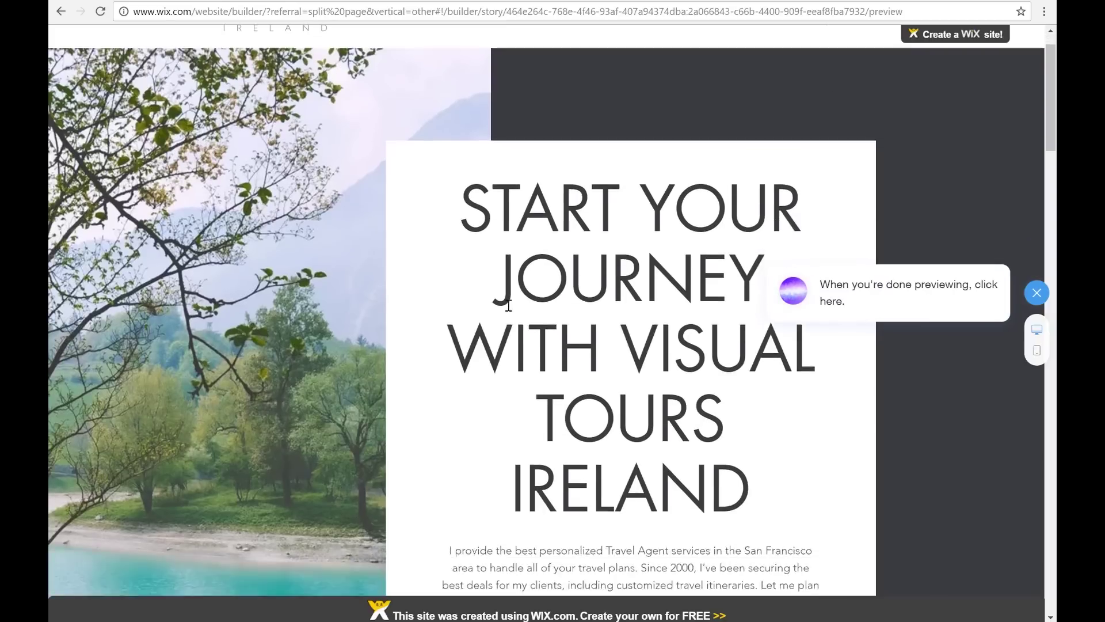
scroll(507, 304, up, 1)
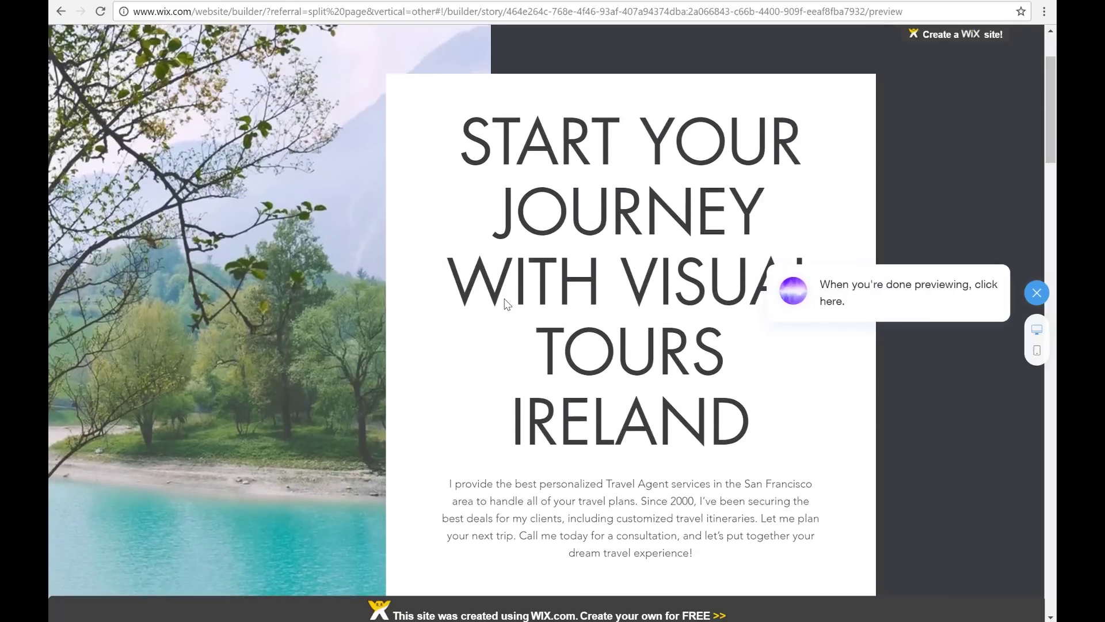
scroll(506, 305, down, 6)
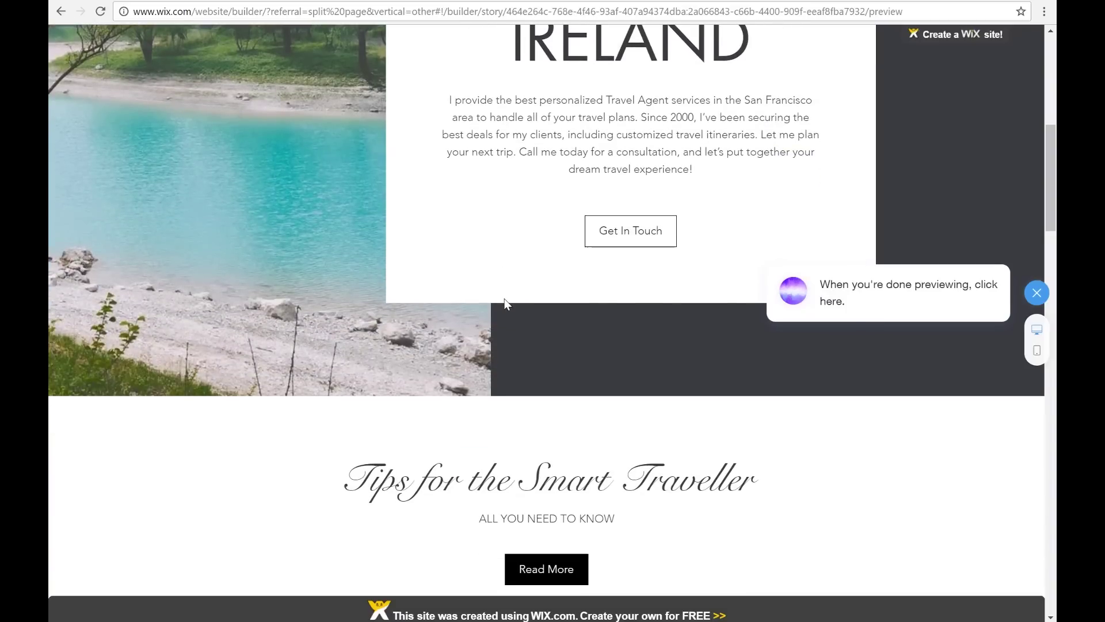
scroll(508, 290, down, 6)
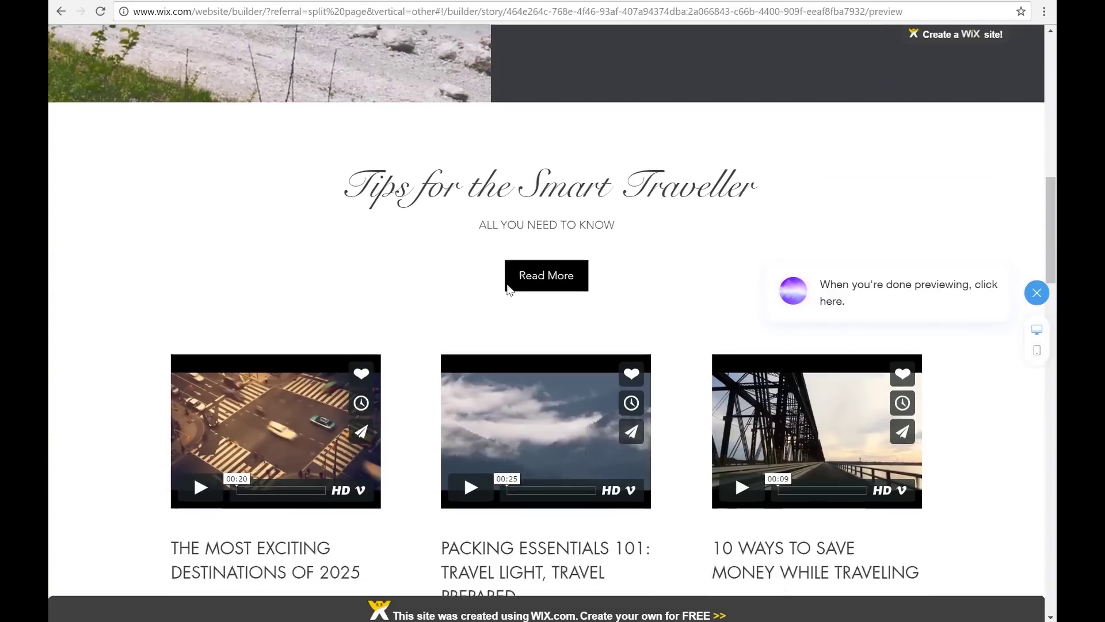
scroll(507, 288, down, 1)
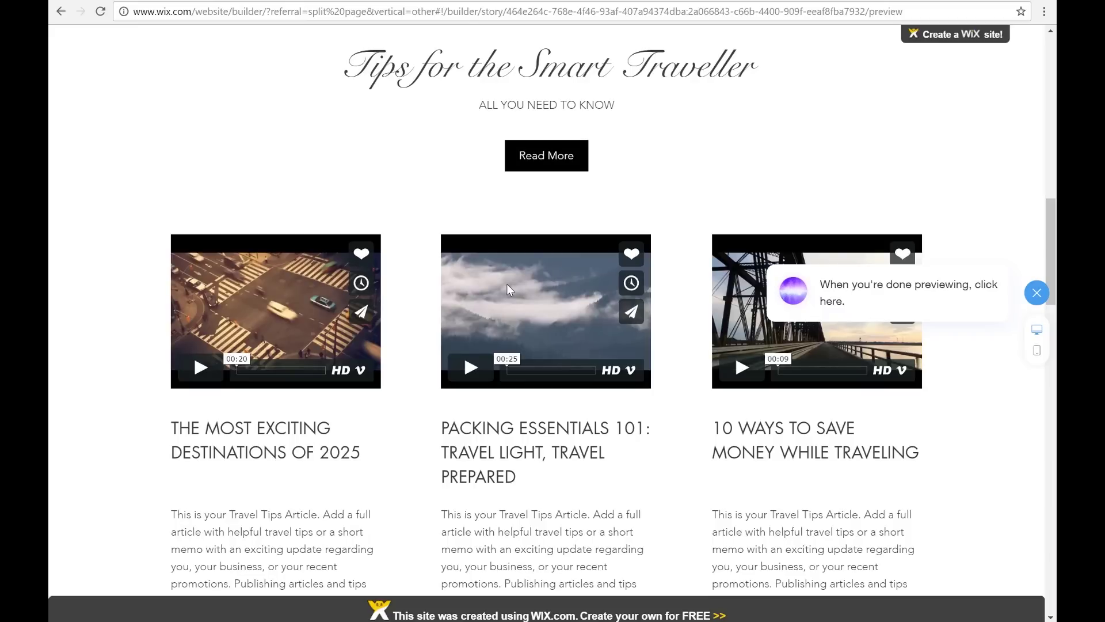
scroll(516, 265, down, 6)
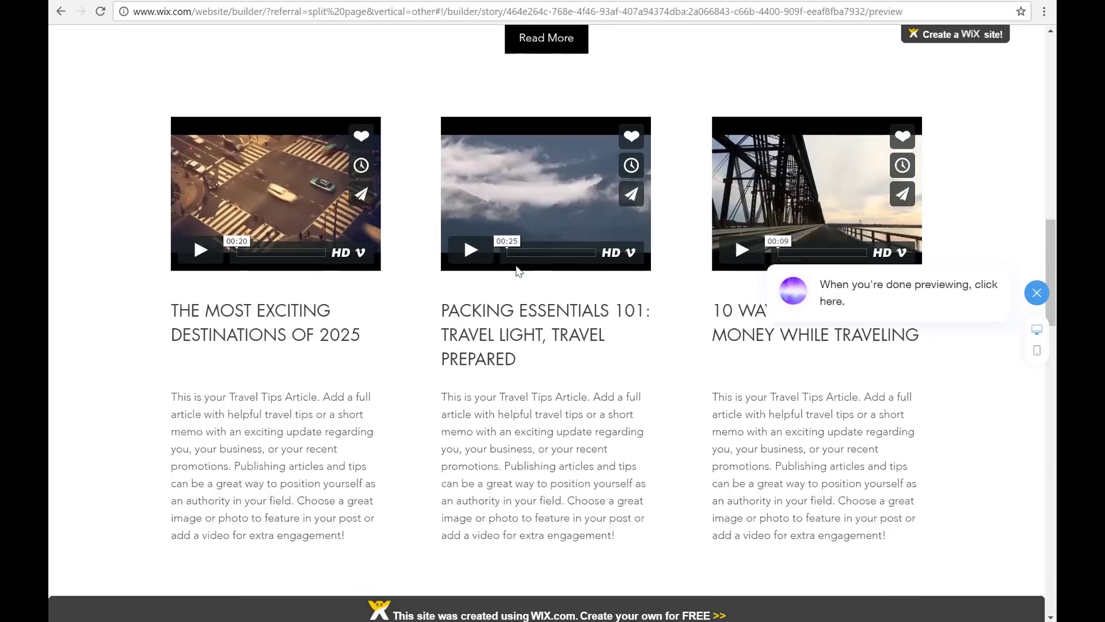
scroll(517, 266, down, 7)
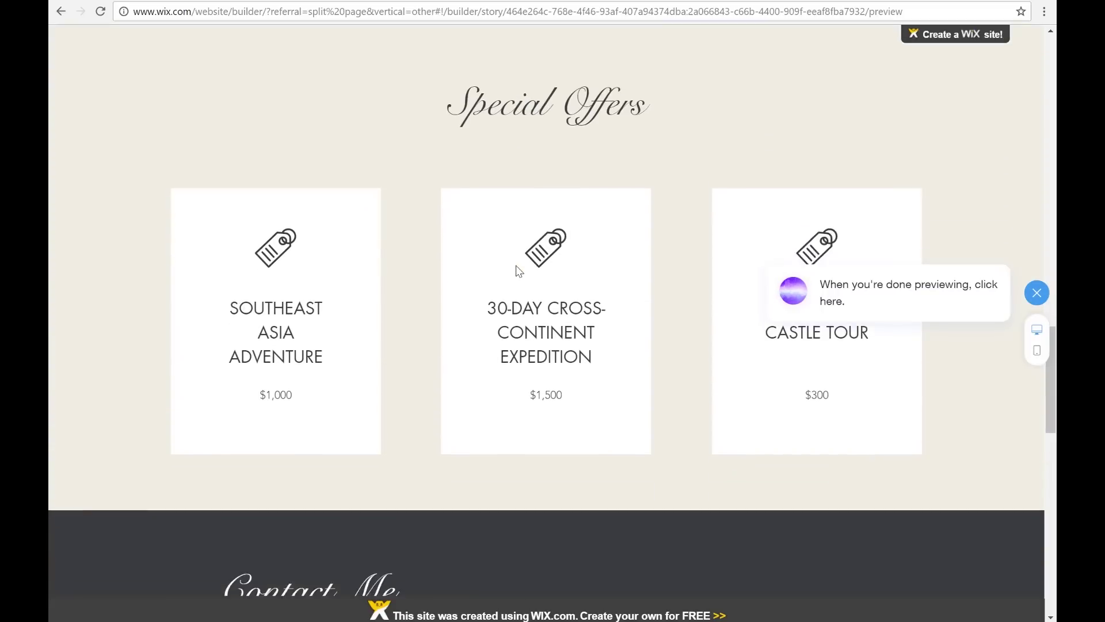
scroll(517, 266, up, 1)
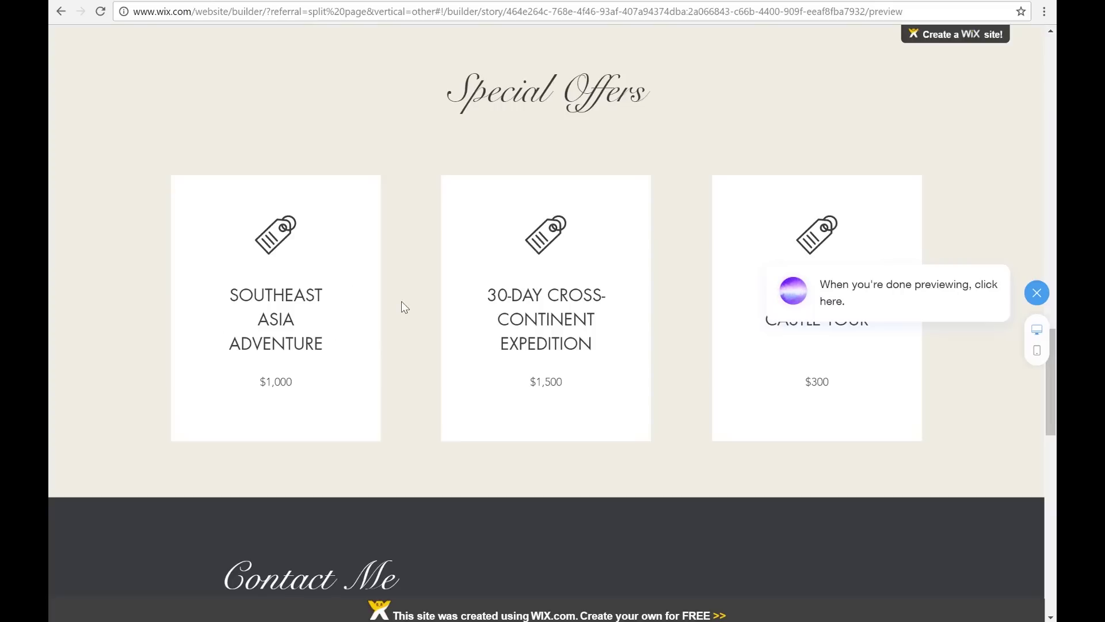
scroll(402, 302, down, 7)
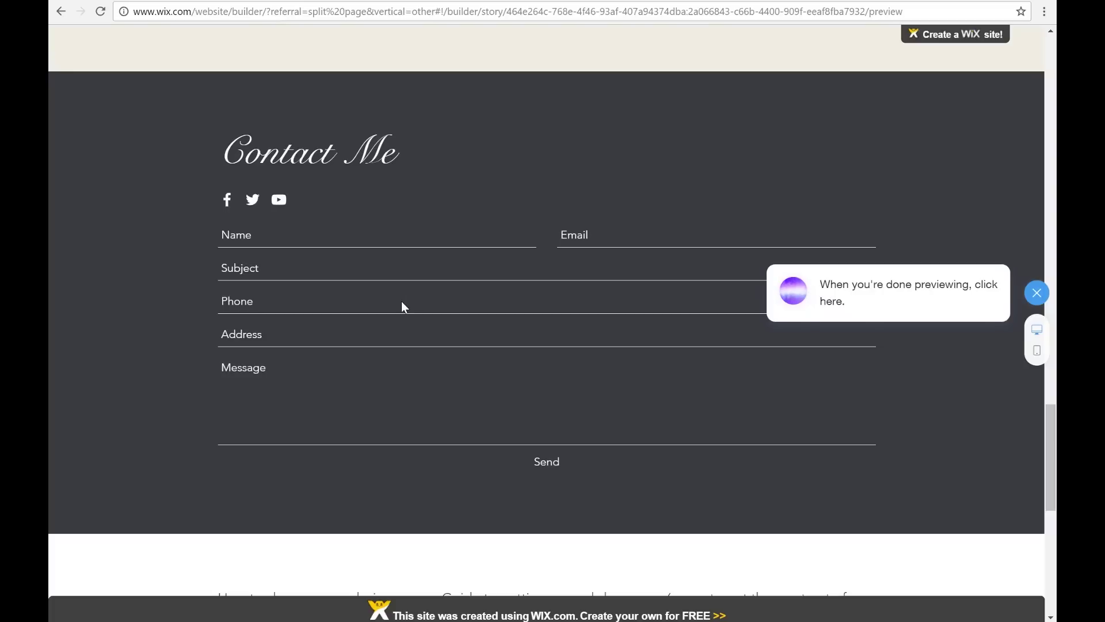
scroll(401, 302, down, 5)
scroll(402, 304, up, 4)
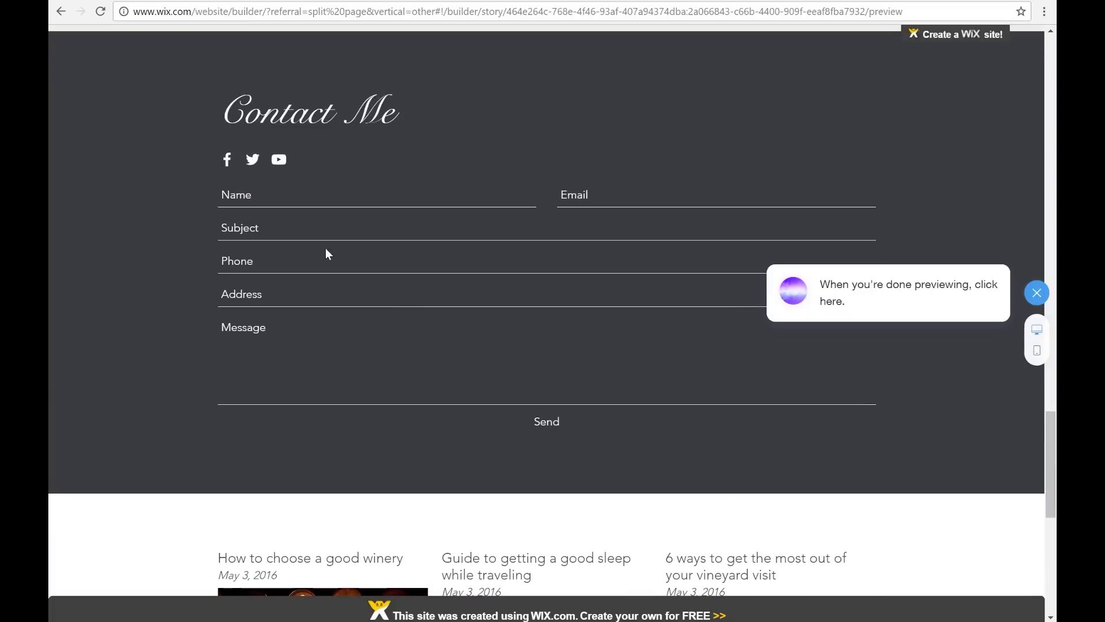
scroll(497, 359, down, 8)
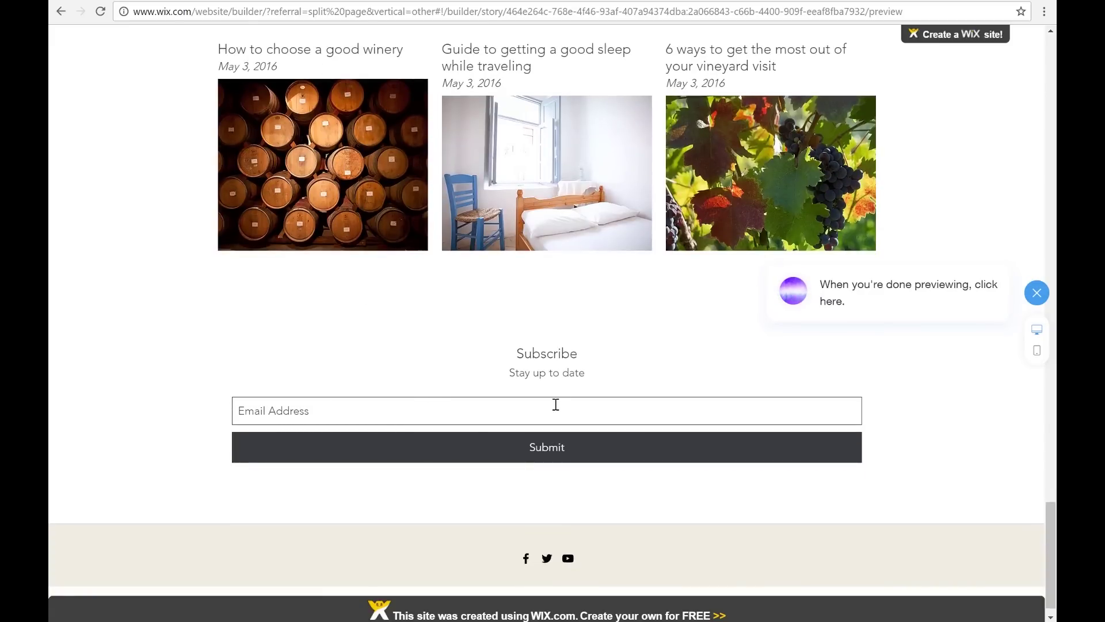
scroll(767, 356, up, 10)
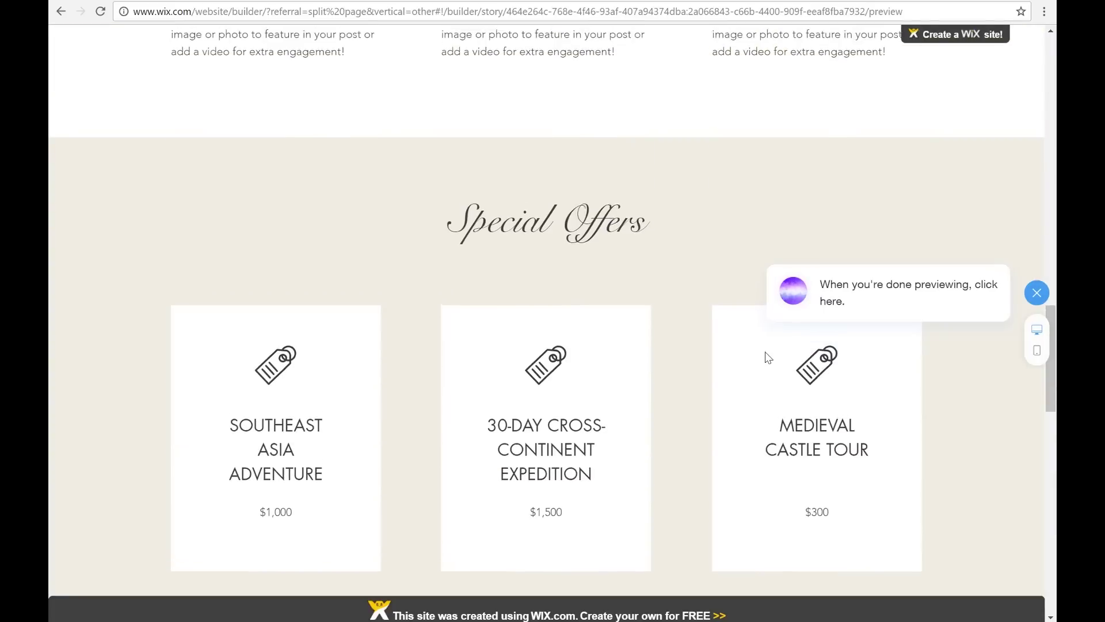
scroll(769, 357, up, 10)
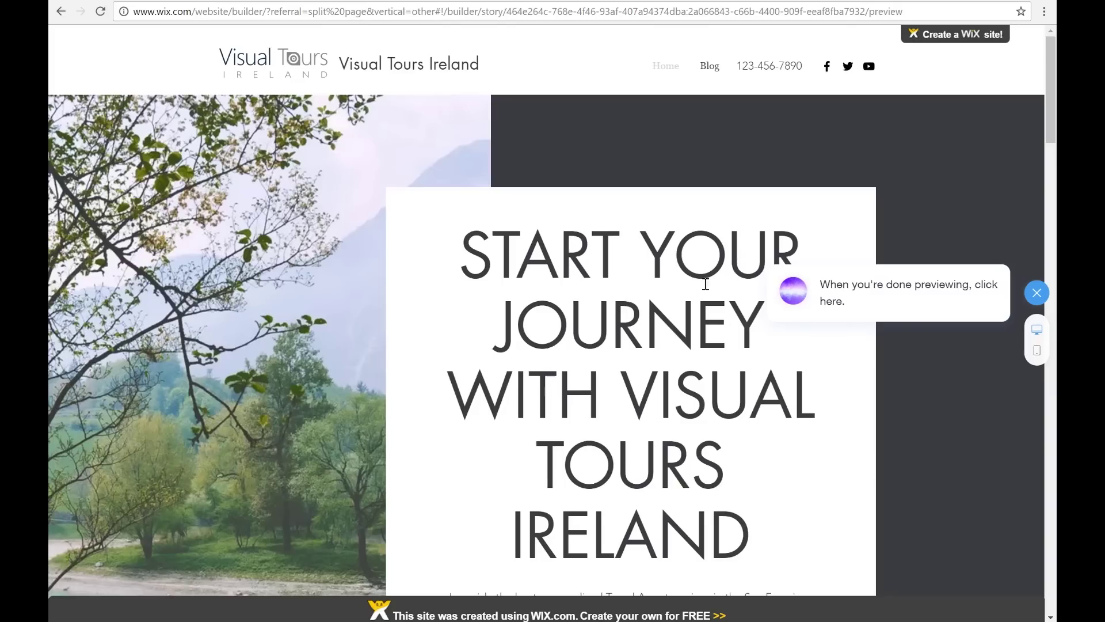
Examine the Blog page's posts from first to last in the preview, and exit the preview.
click(710, 66)
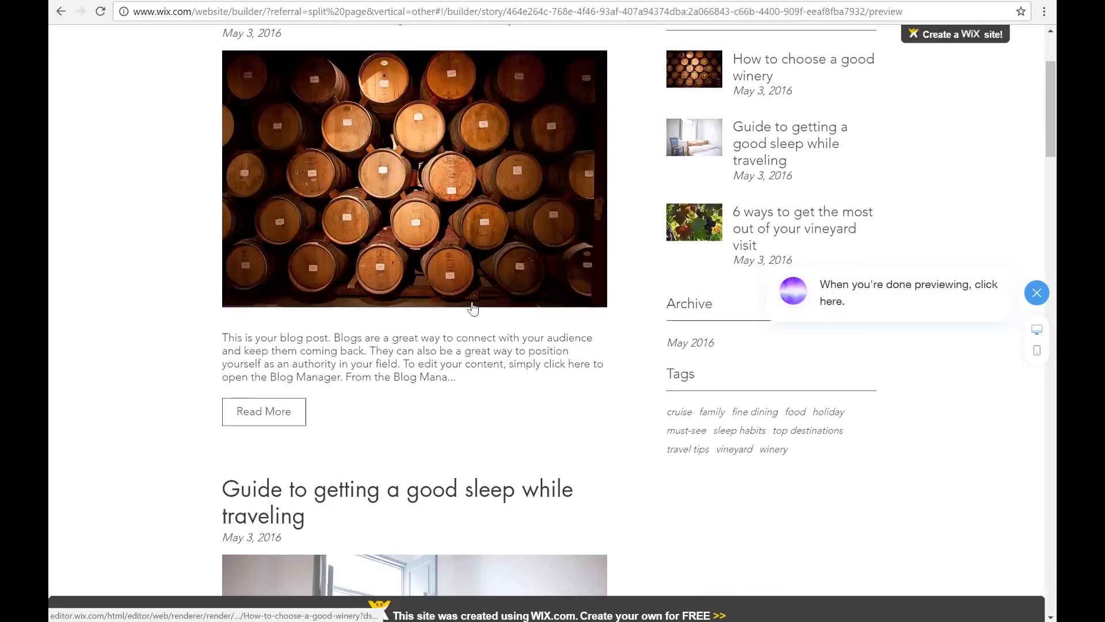
scroll(472, 308, down, 20)
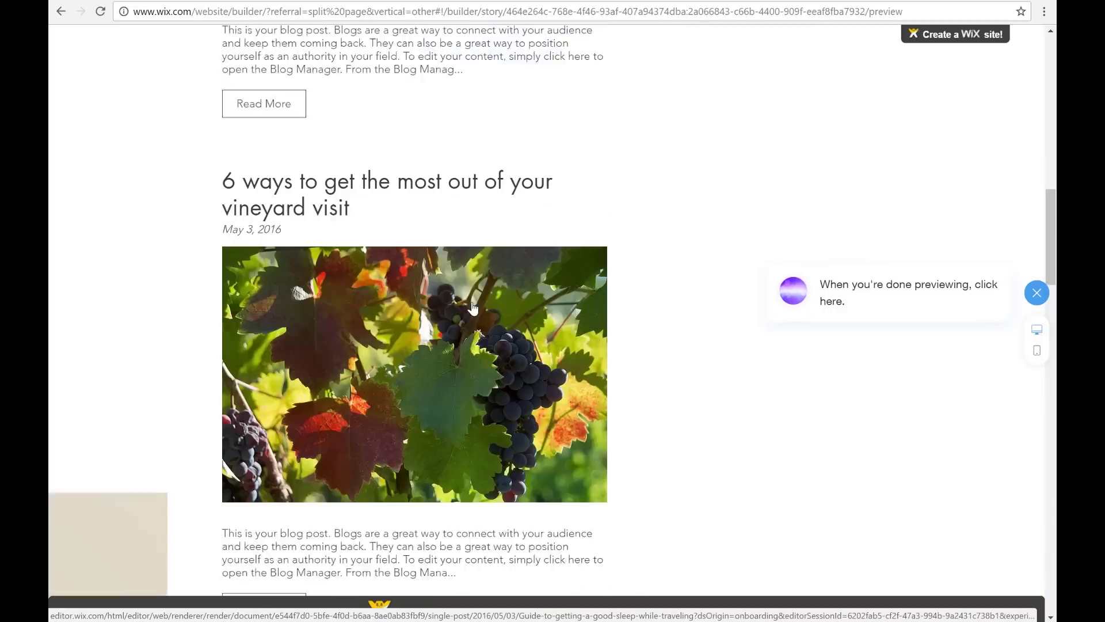
scroll(472, 301, down, 20)
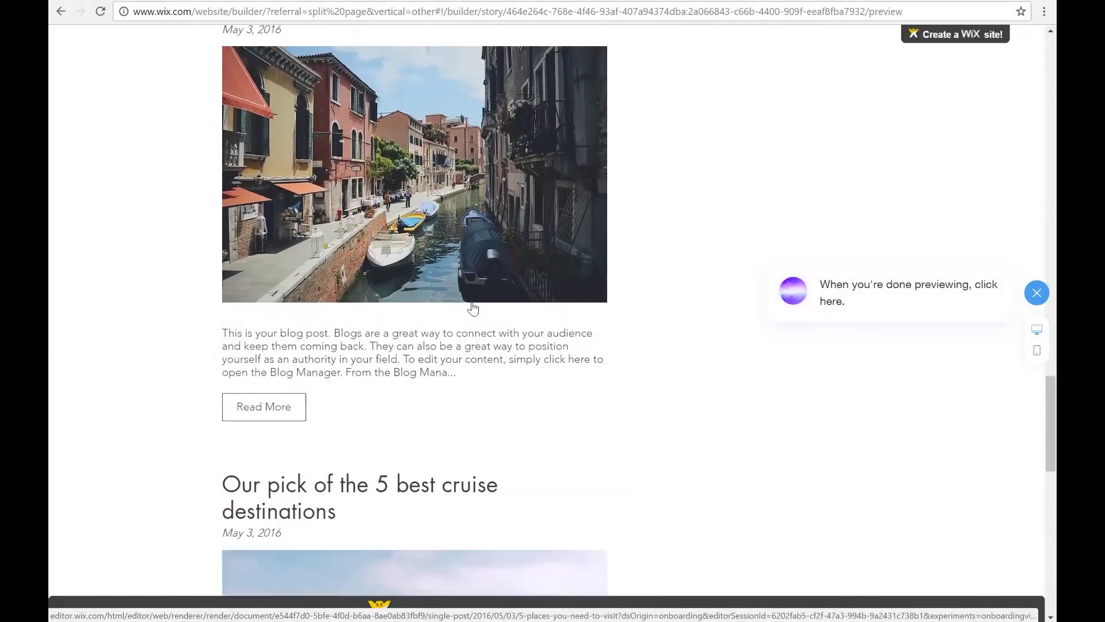
scroll(473, 308, down, 7)
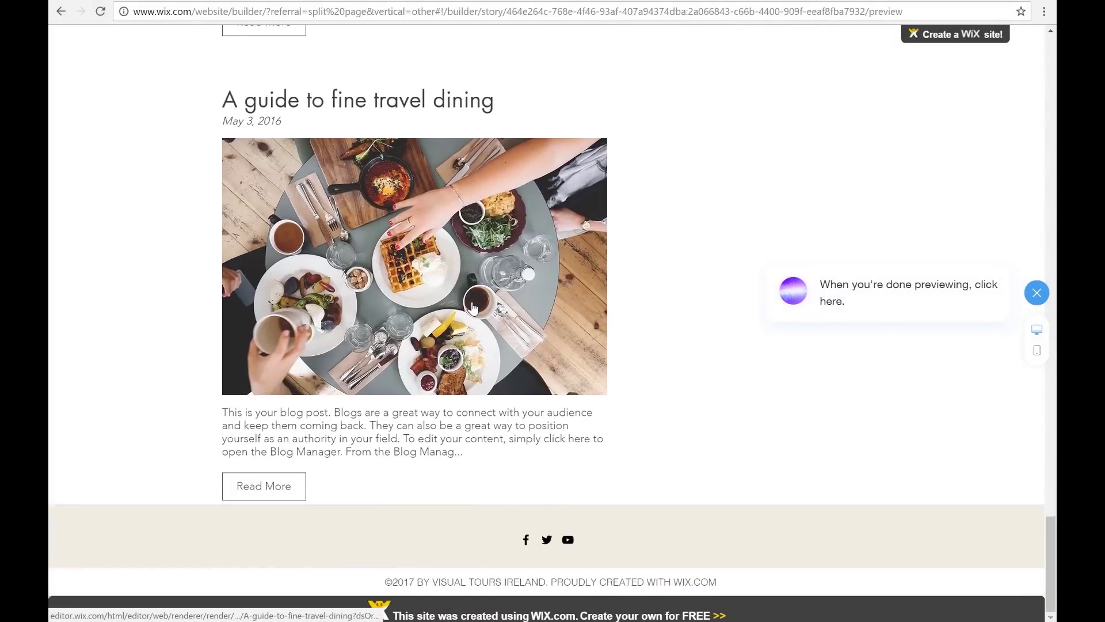
scroll(473, 308, up, 11)
scroll(472, 308, up, 20)
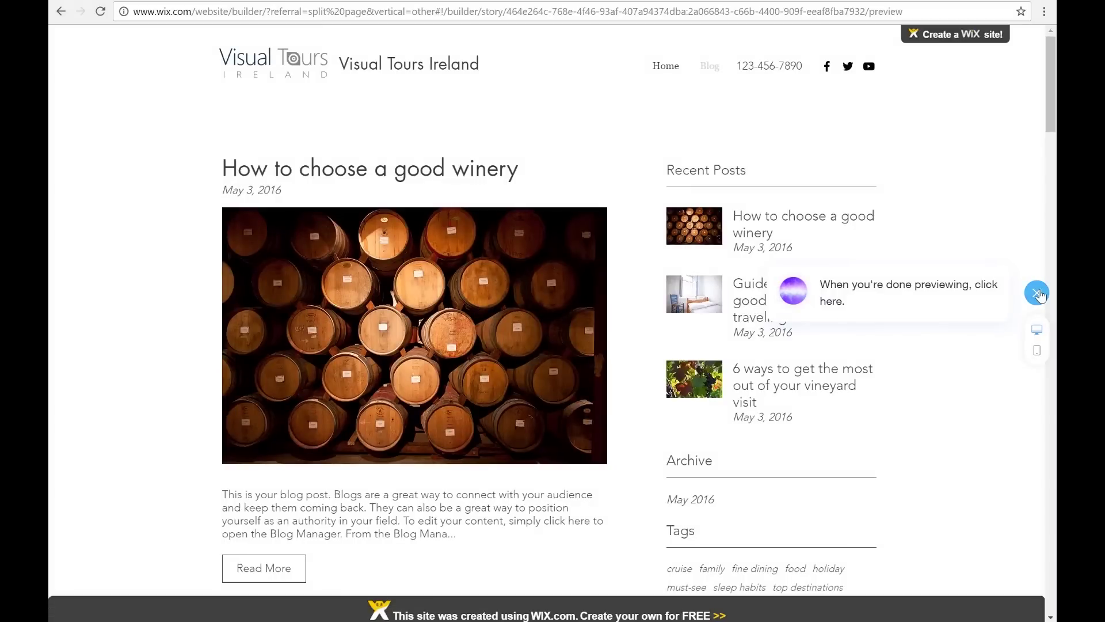
click(1038, 294)
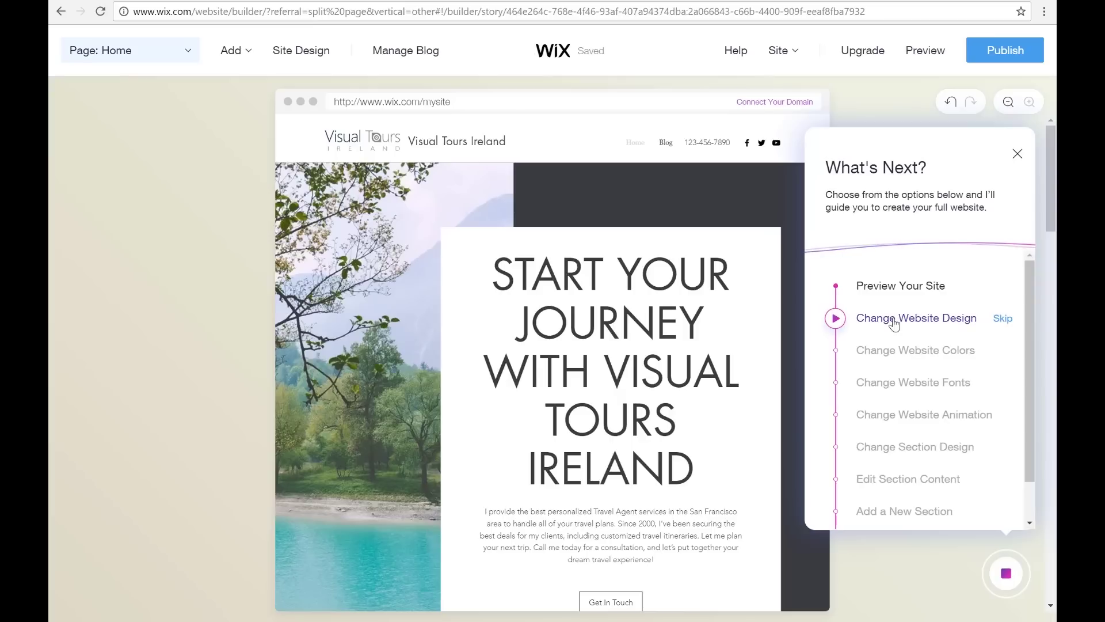
Skip the assistant's suggestions to change the website design, colors, fonts and animation.
click(1002, 320)
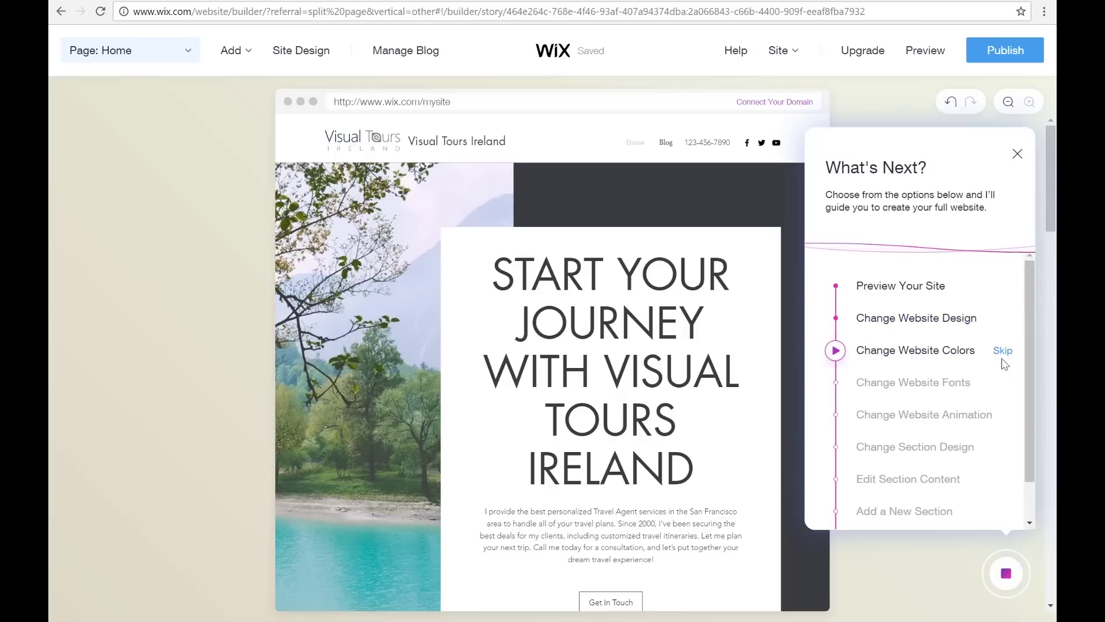
click(1002, 353)
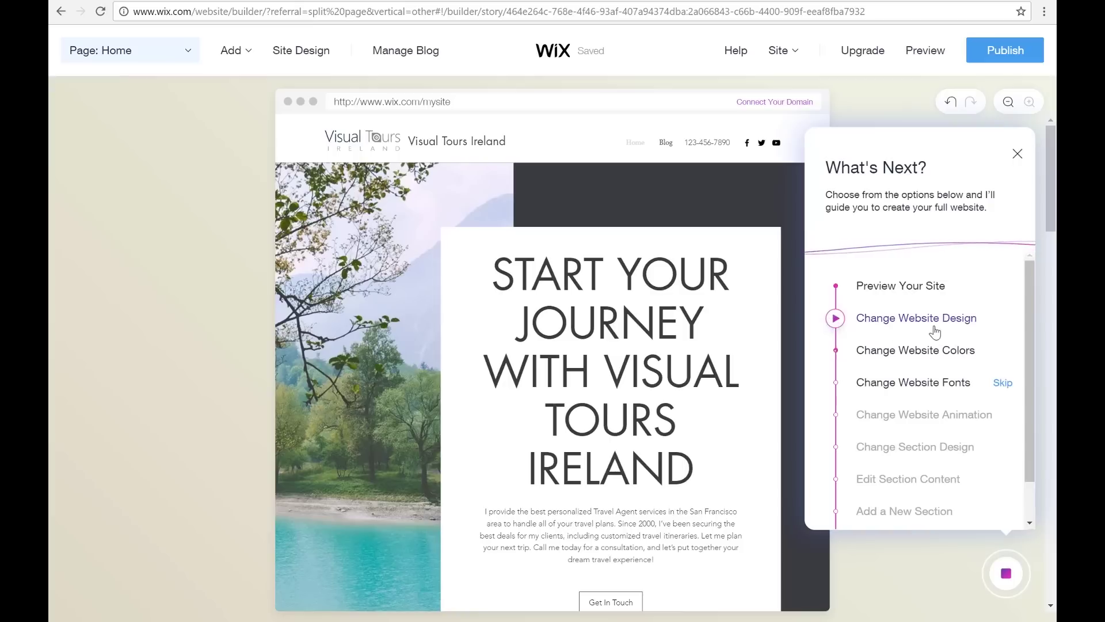
click(1003, 385)
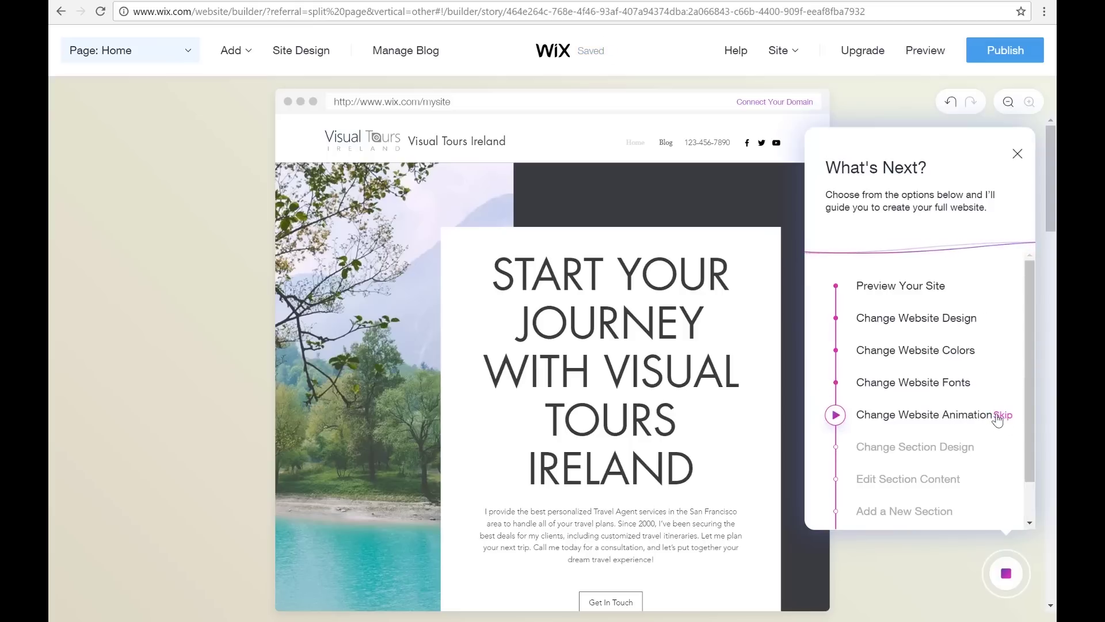
click(1002, 415)
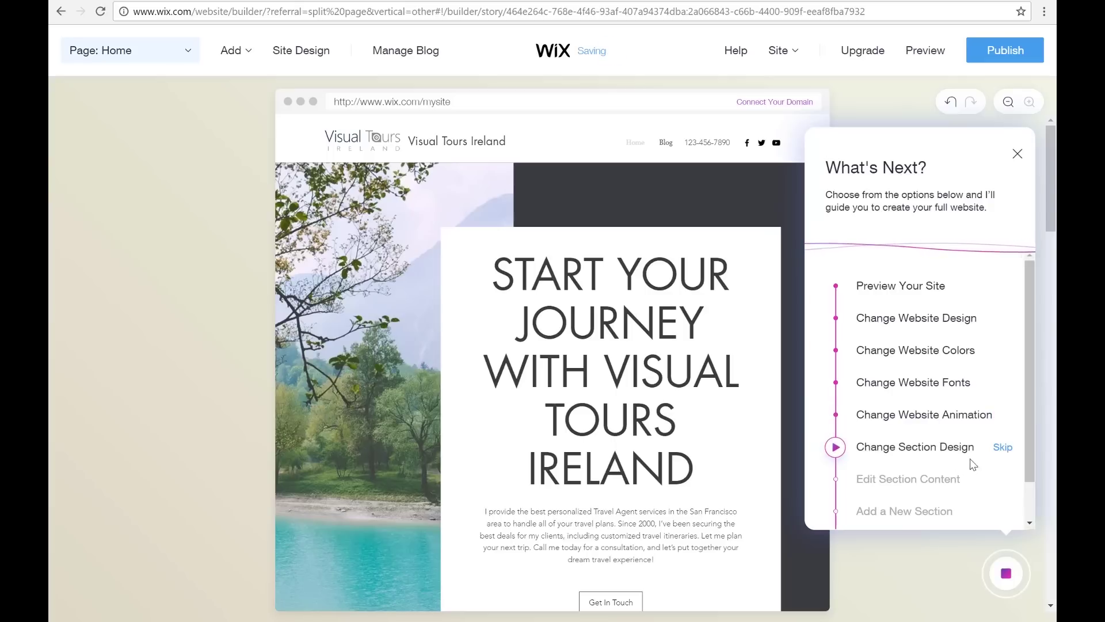
Start the guided Change Section Design suggestion and delete the Special Offers section from the homepage.
click(860, 452)
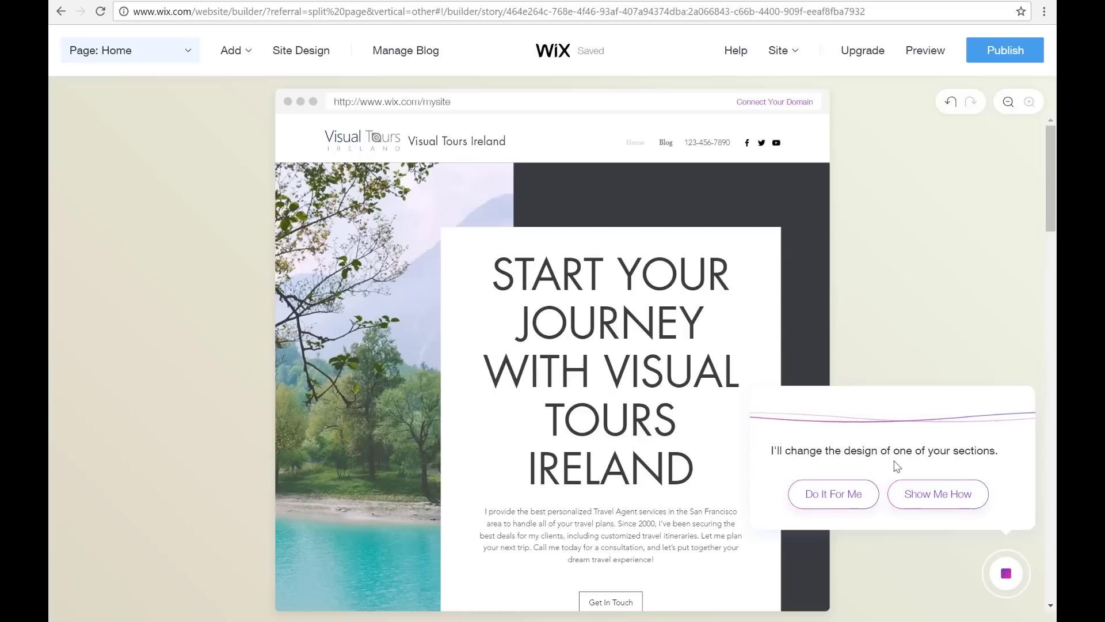
click(924, 495)
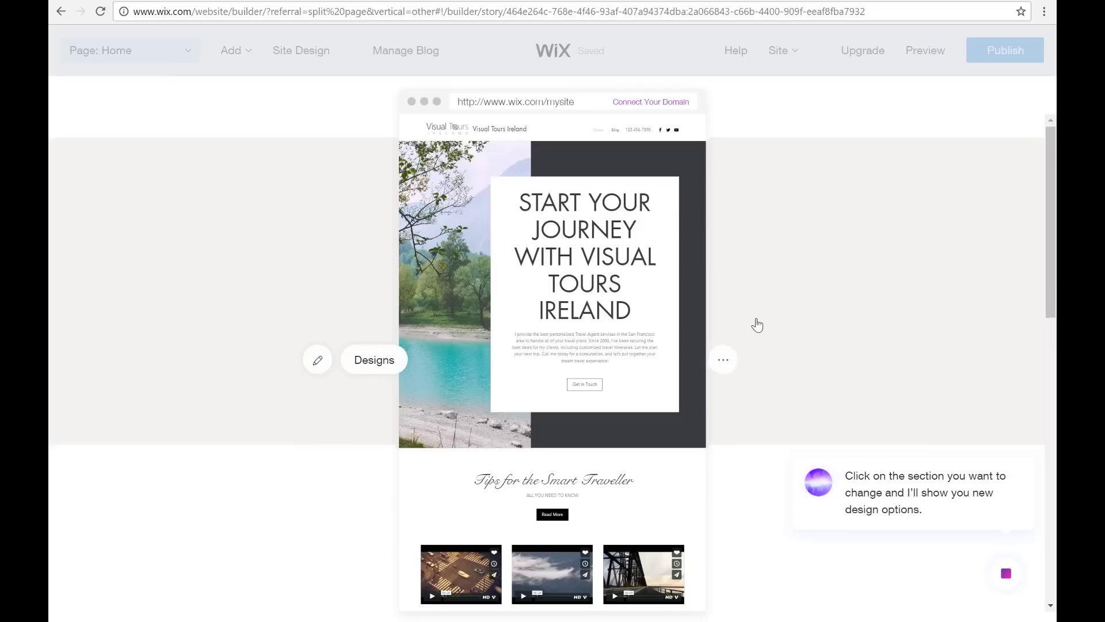
scroll(757, 325, down, 5)
scroll(758, 325, down, 5)
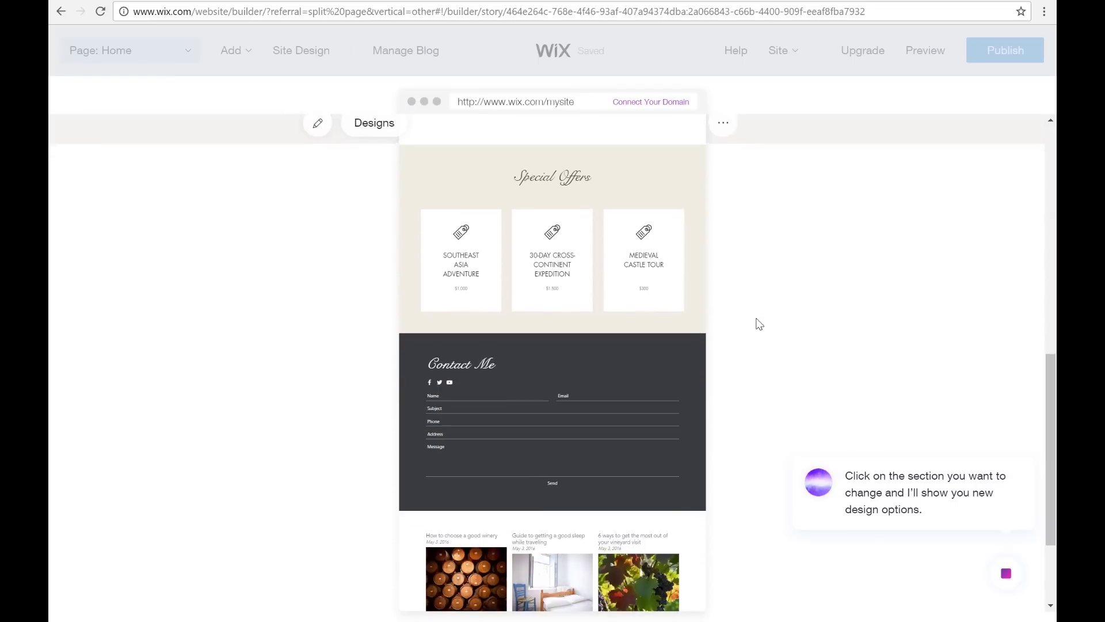
scroll(561, 466, up, 5)
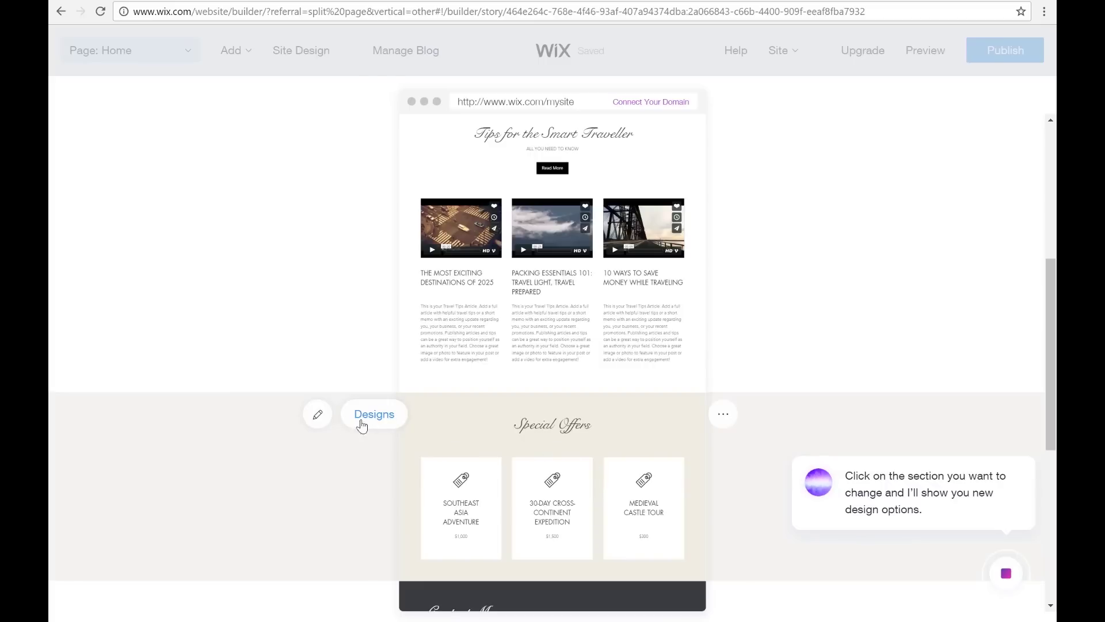
click(733, 424)
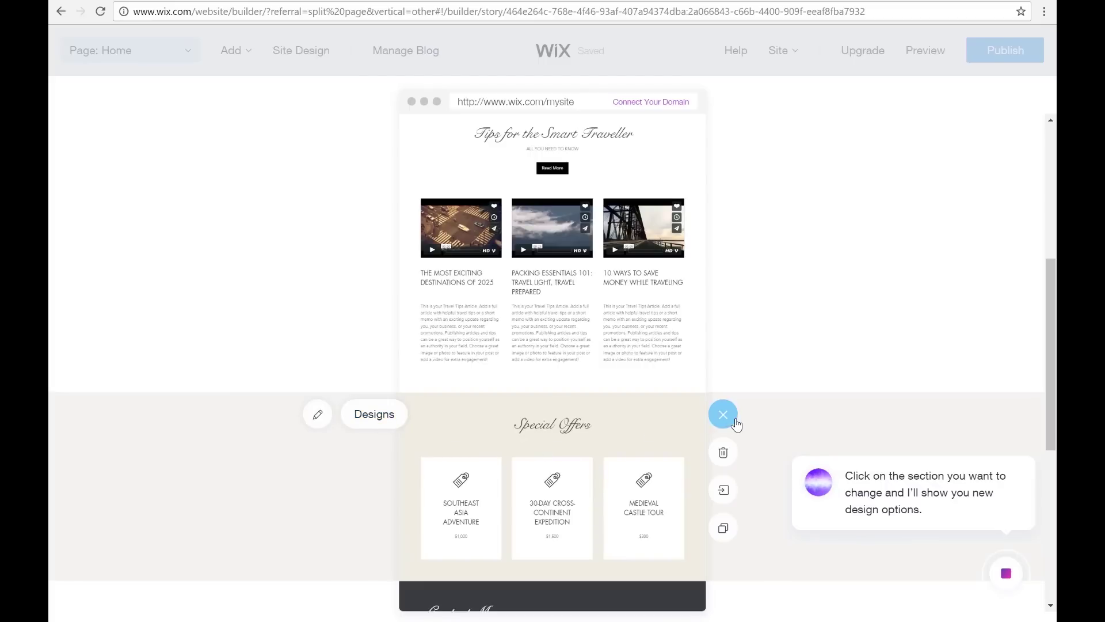
click(724, 455)
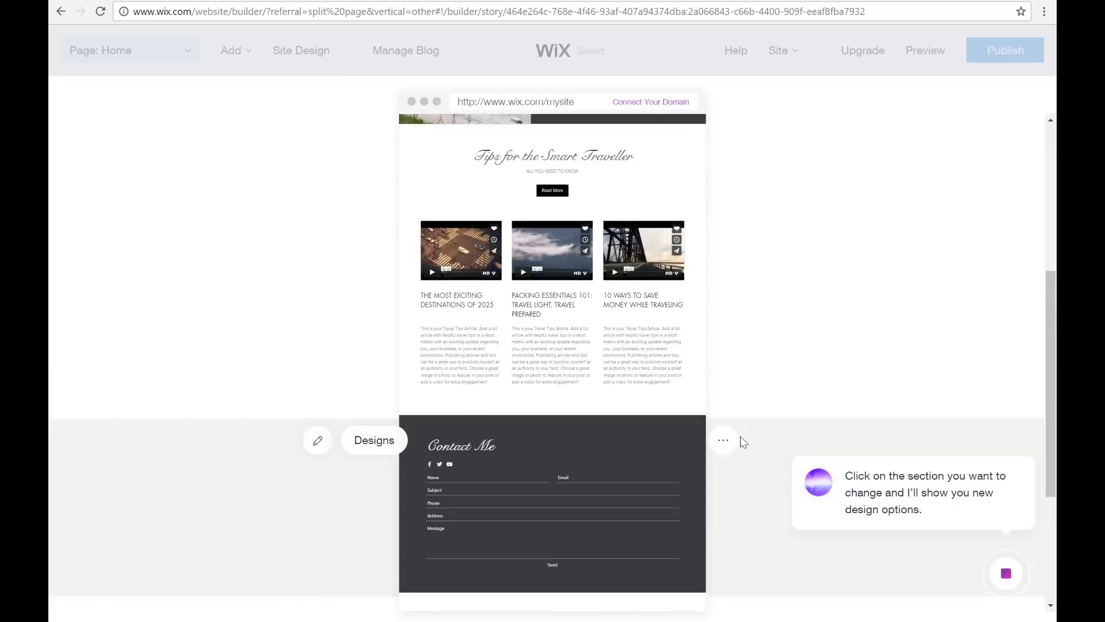
Follow the assistant's Edit Section Content suggestion and open the homepage header for content editing.
click(914, 485)
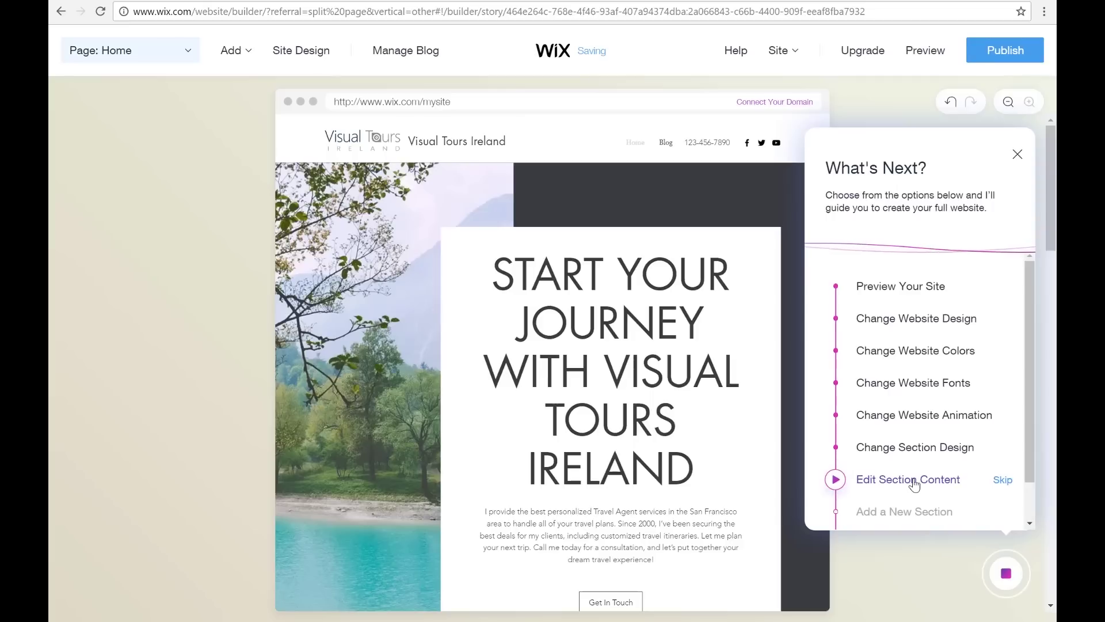
click(836, 483)
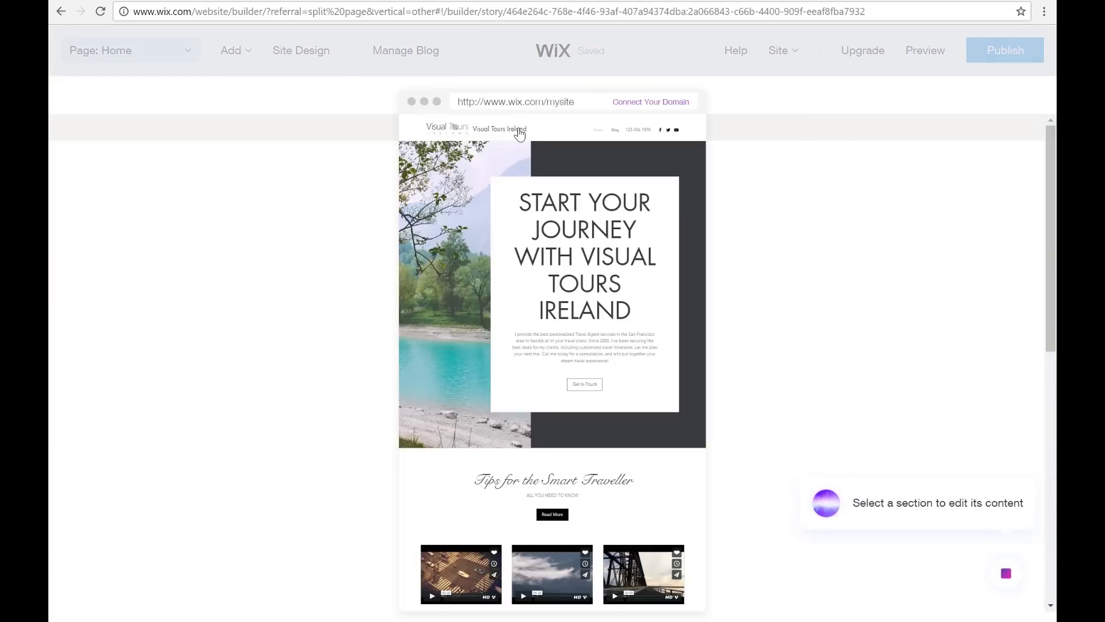
click(519, 133)
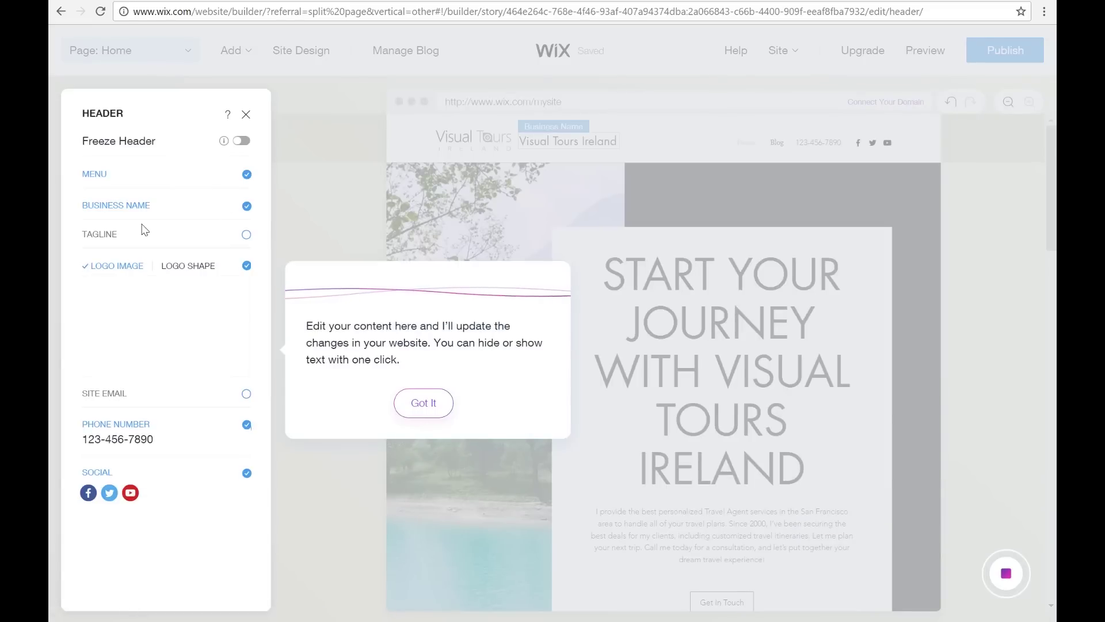
Remove the business name text and hide the phone number in the homepage header.
click(186, 222)
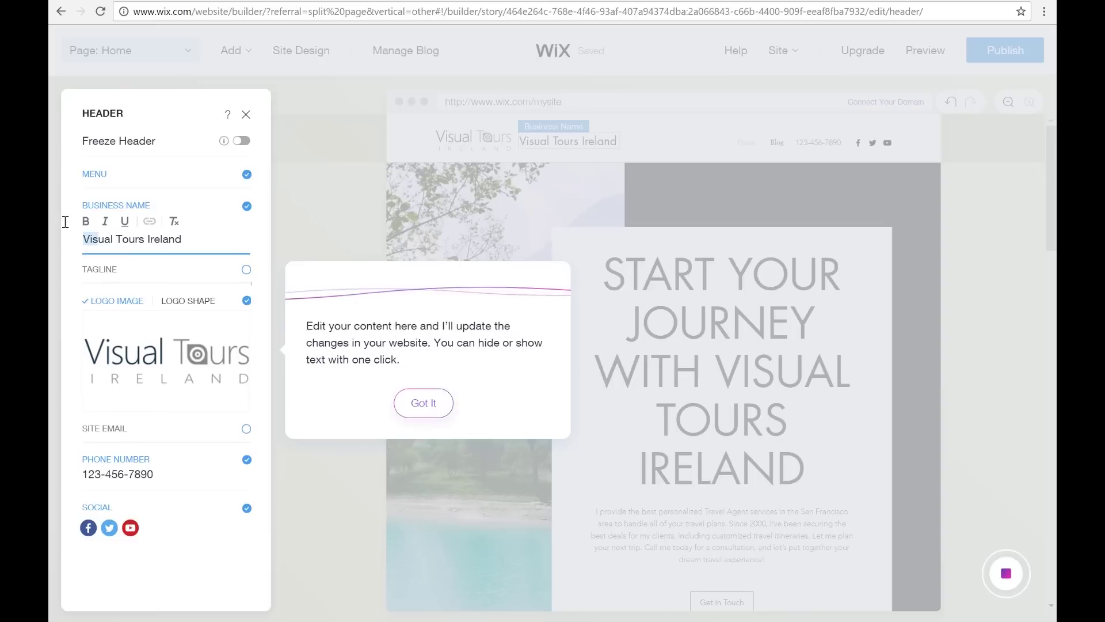
drag(196, 241, 62, 240)
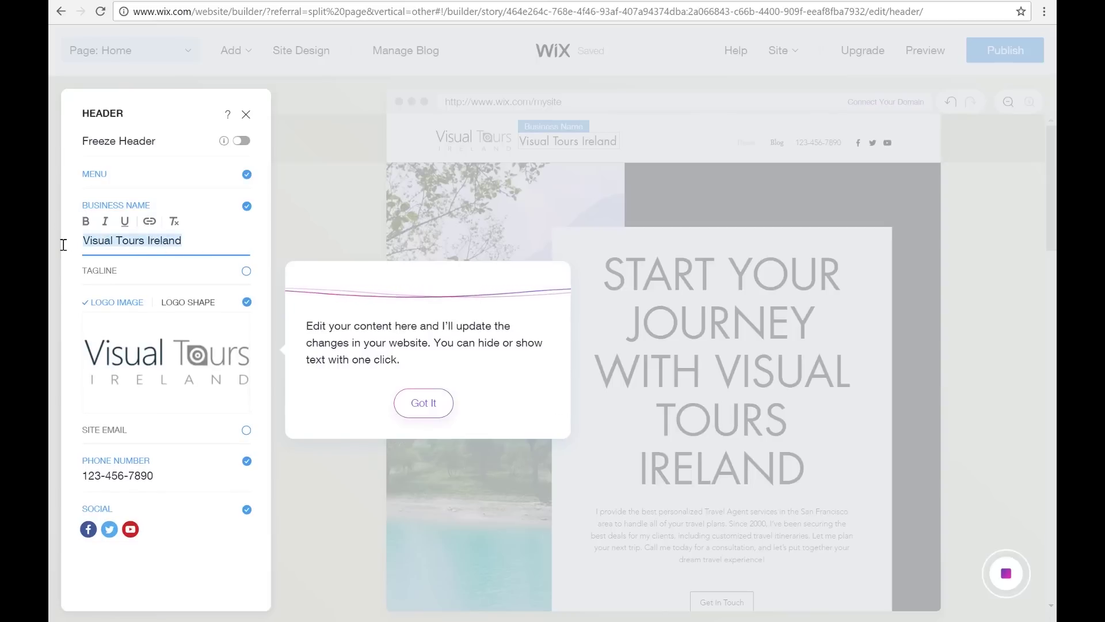
key(BackSpace)
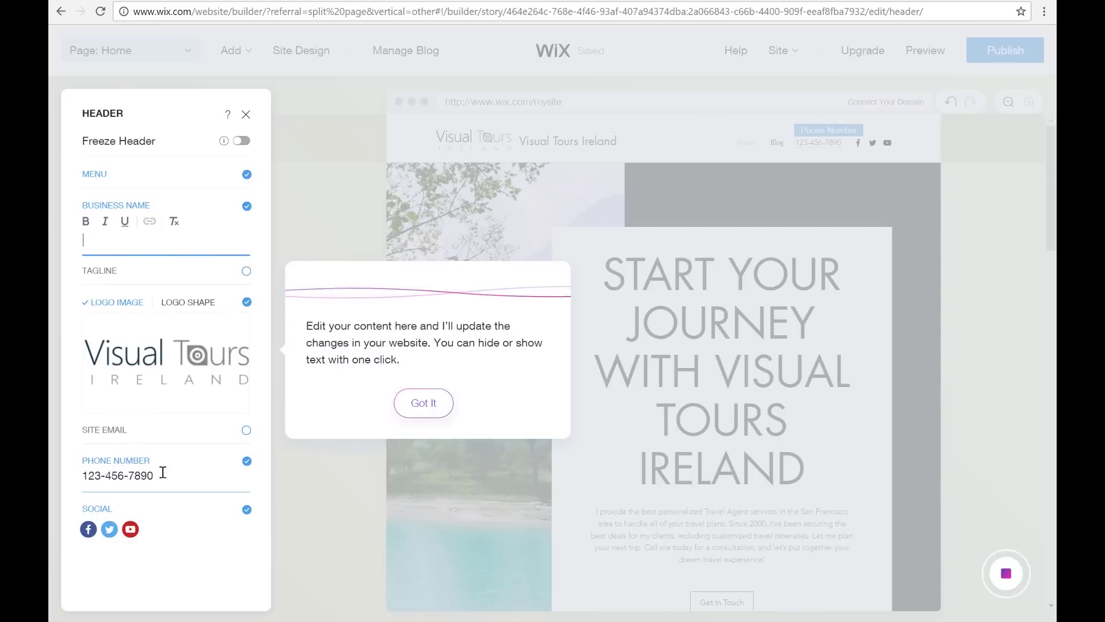
drag(161, 476, 79, 469)
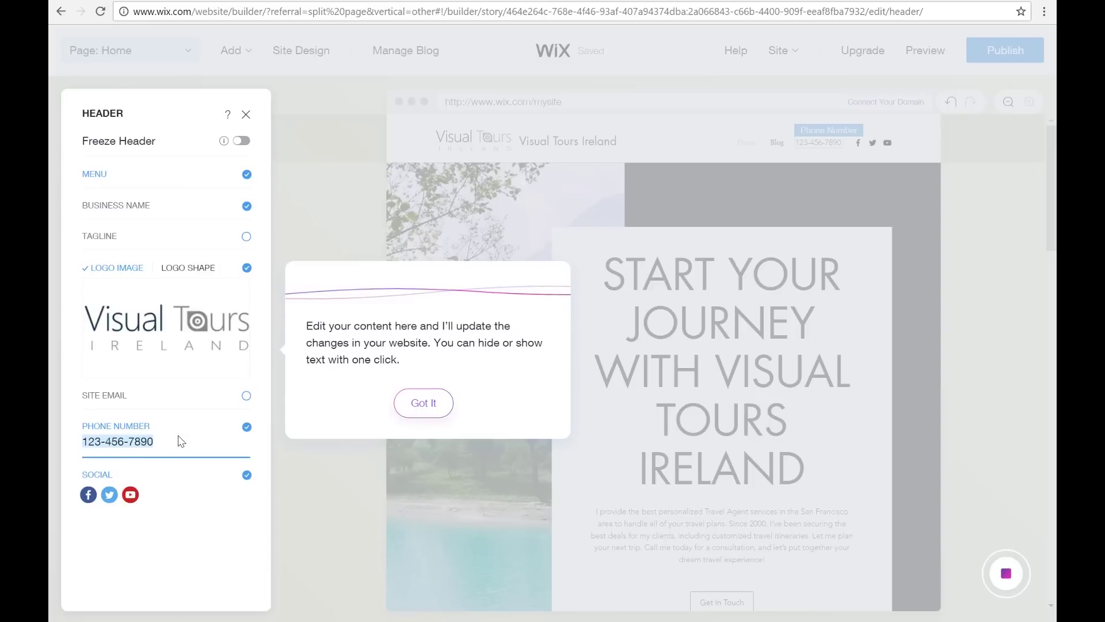
click(247, 429)
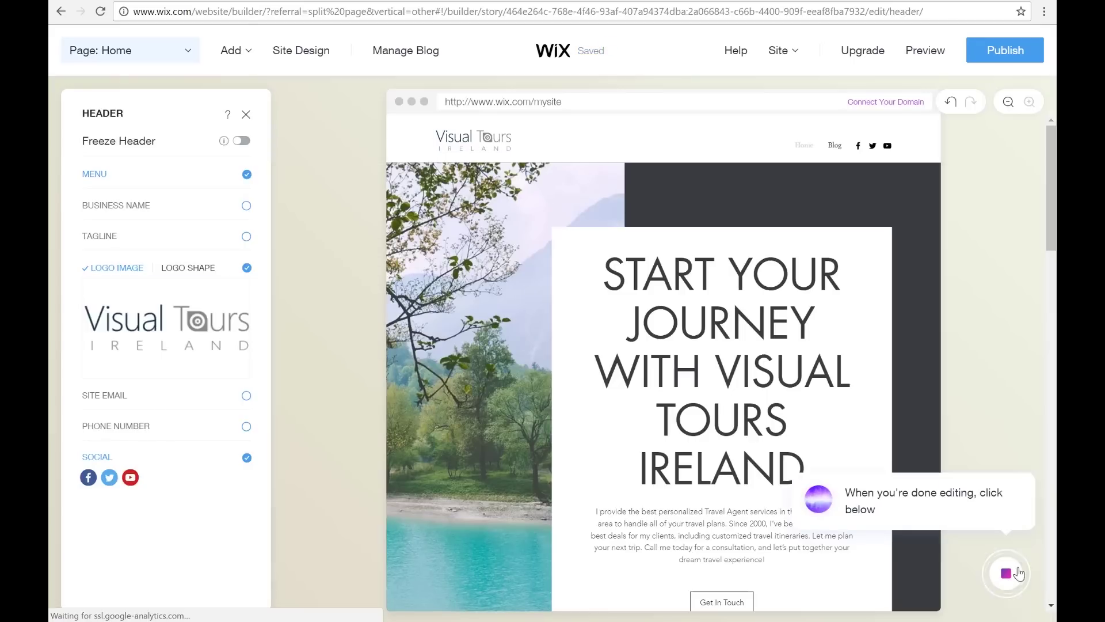
Start the assistant's Add a New Section suggestion and look over the homepage layout for placing a section.
click(1017, 571)
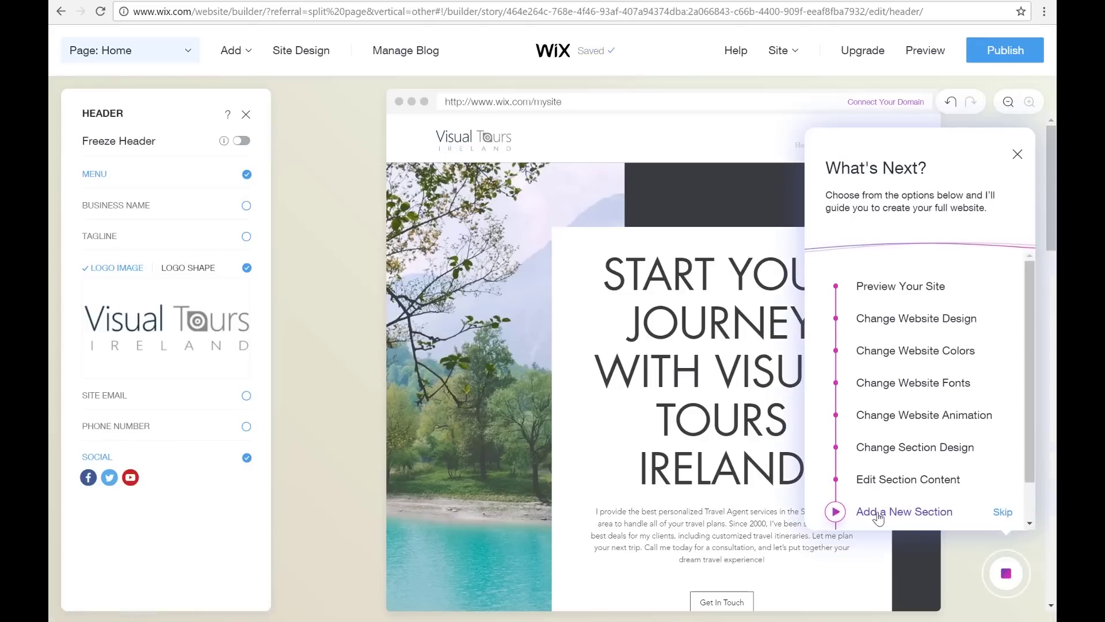
click(837, 513)
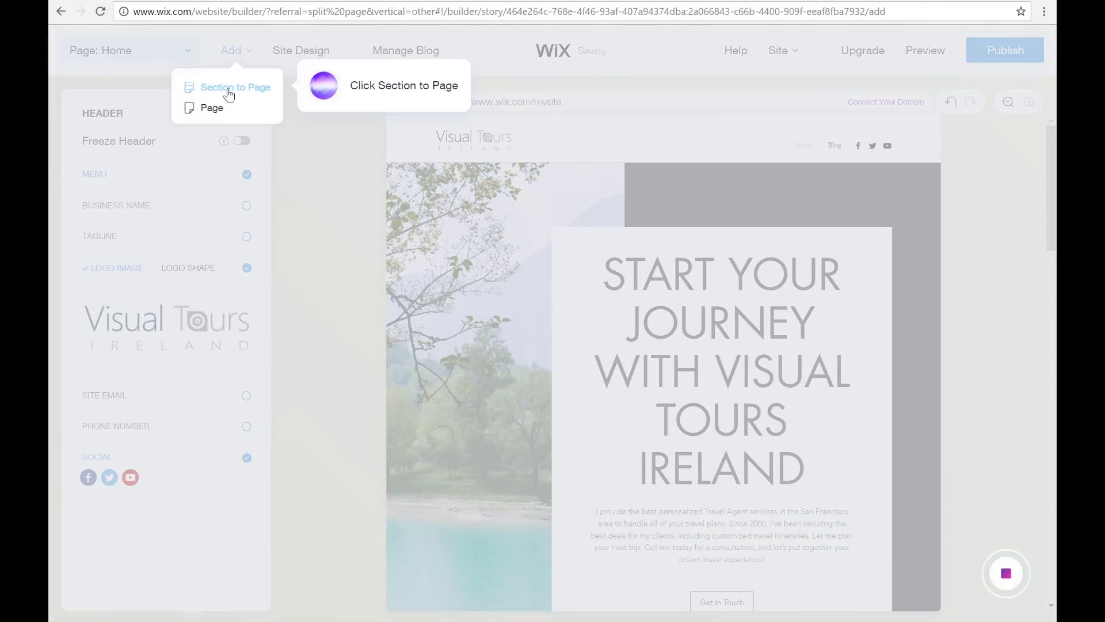
click(228, 91)
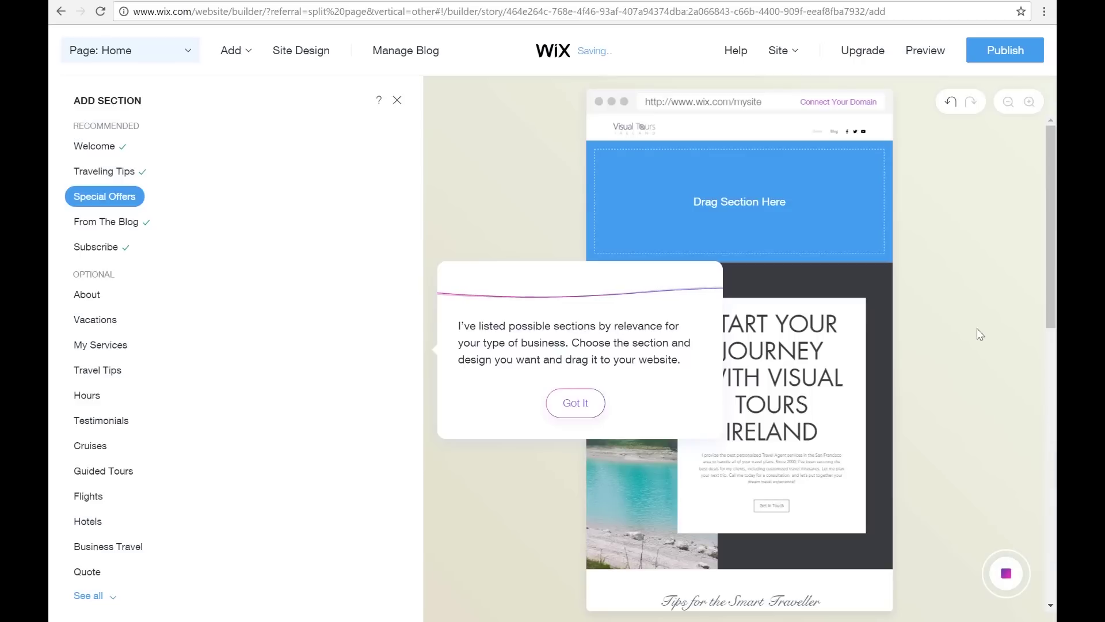
scroll(976, 329, down, 10)
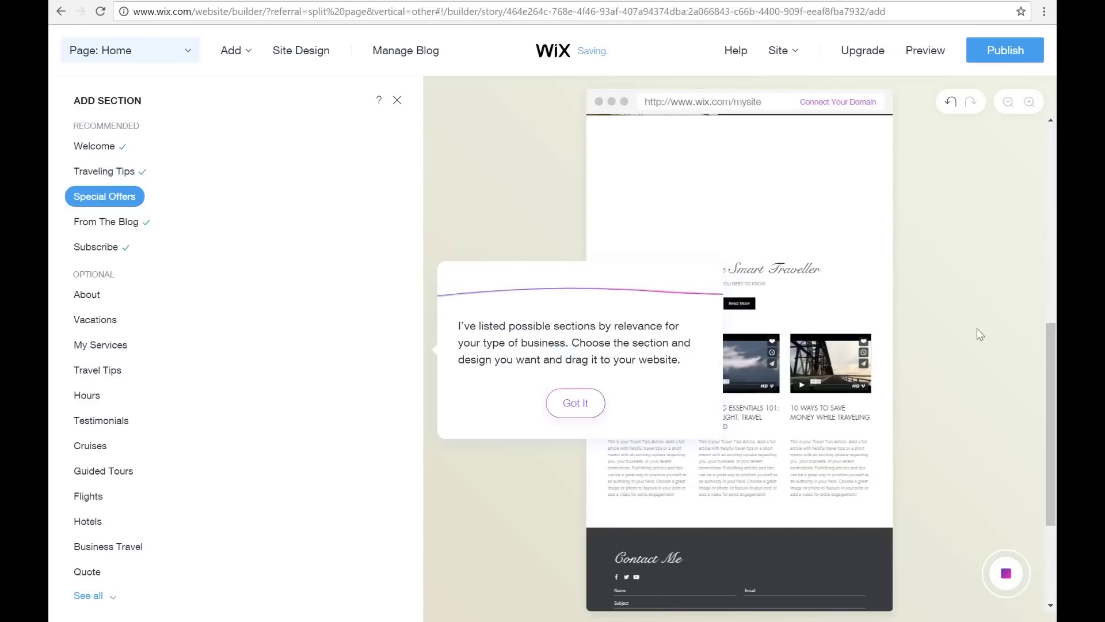
scroll(977, 329, down, 3)
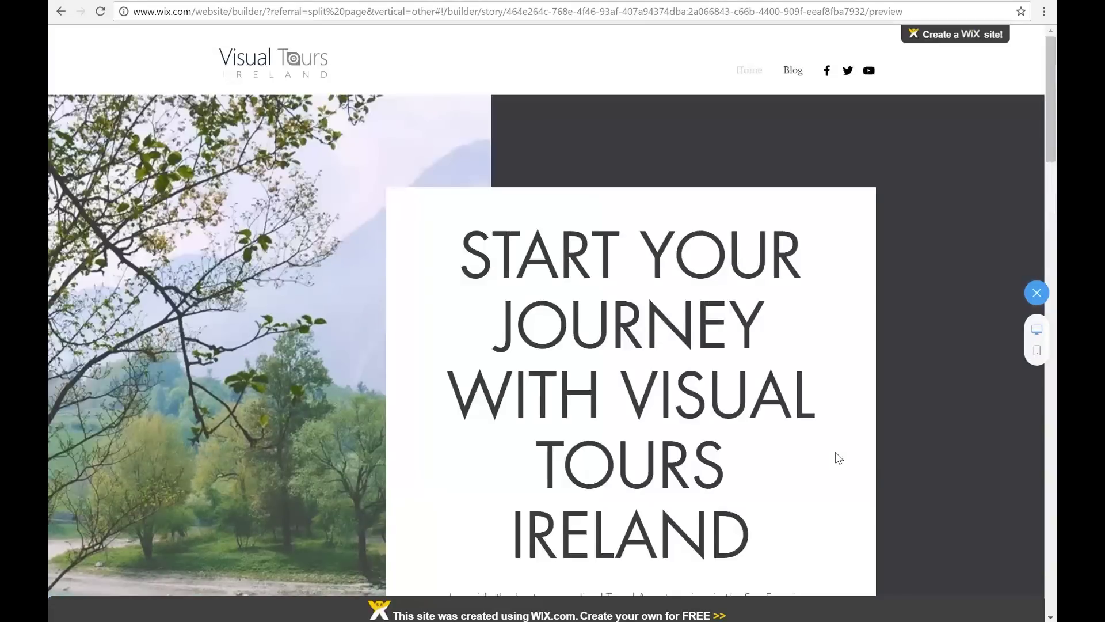
Examine the homepage in the desktop preview, from the welcome banner through the travel articles to the contact form and blog posts.
scroll(839, 458, down, 15)
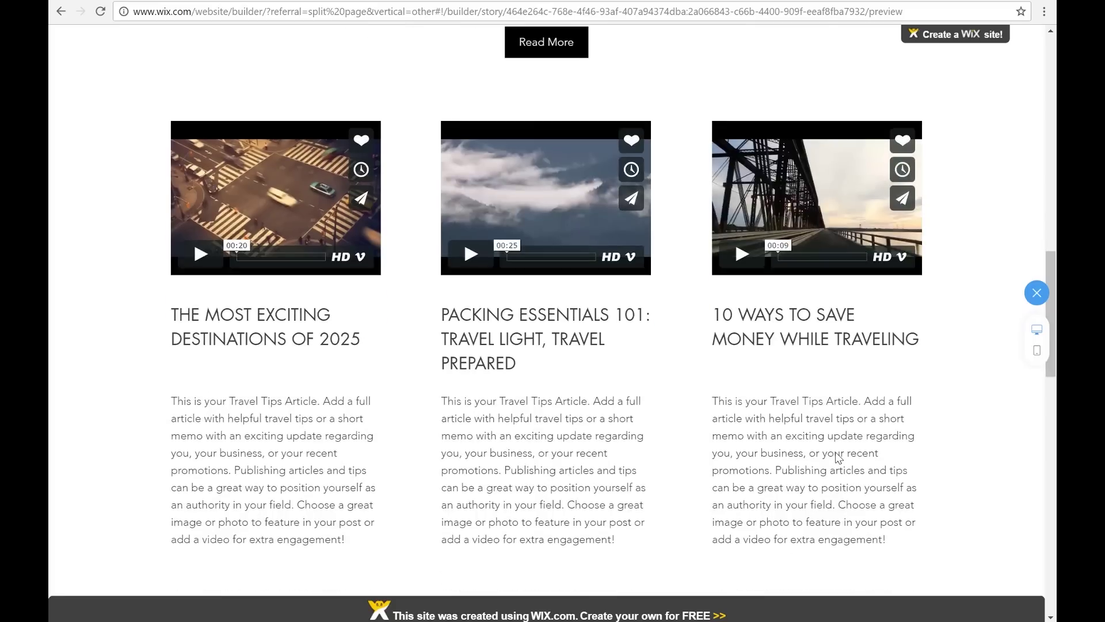
scroll(836, 453, down, 11)
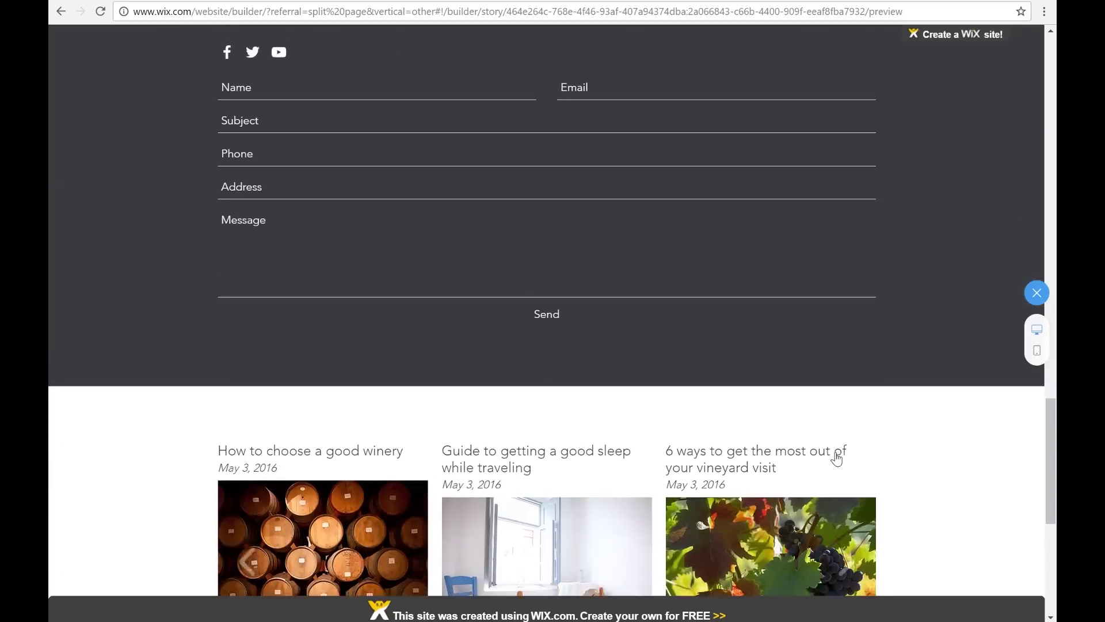
scroll(836, 458, up, 10)
drag(715, 278, 811, 336)
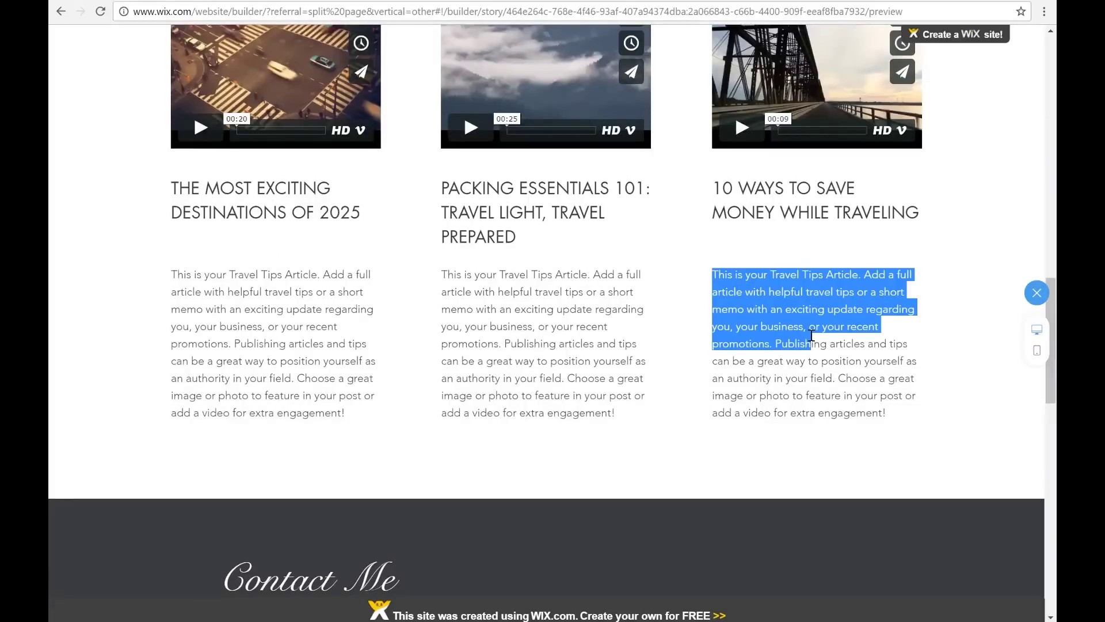
click(948, 373)
scroll(800, 372, up, 10)
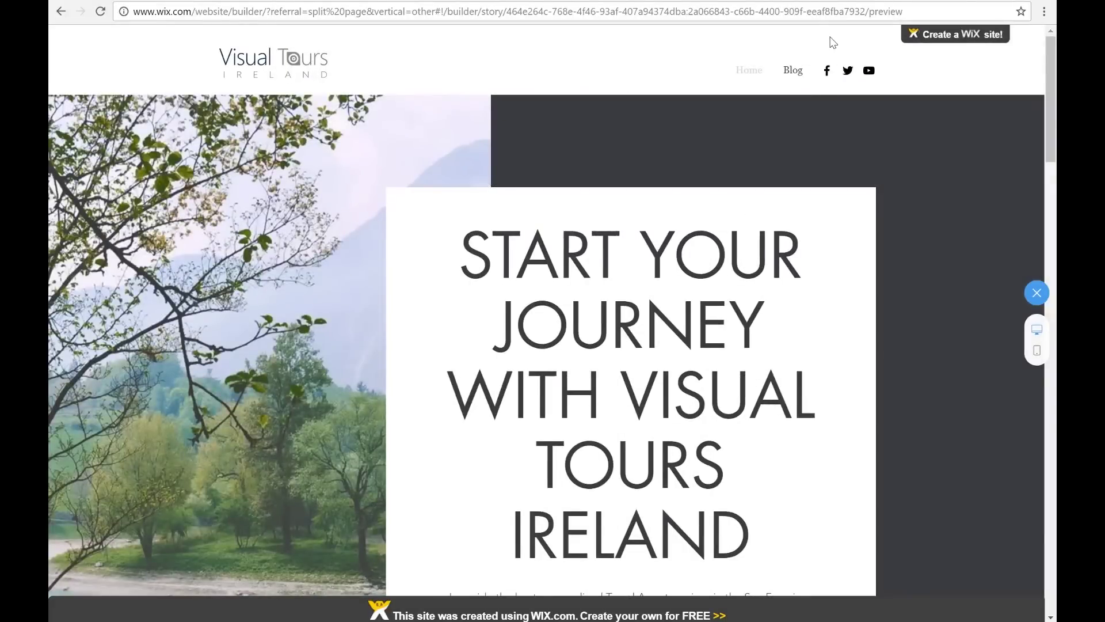
Switch the preview to the mobile layout and try the site's navigation menu.
click(1038, 353)
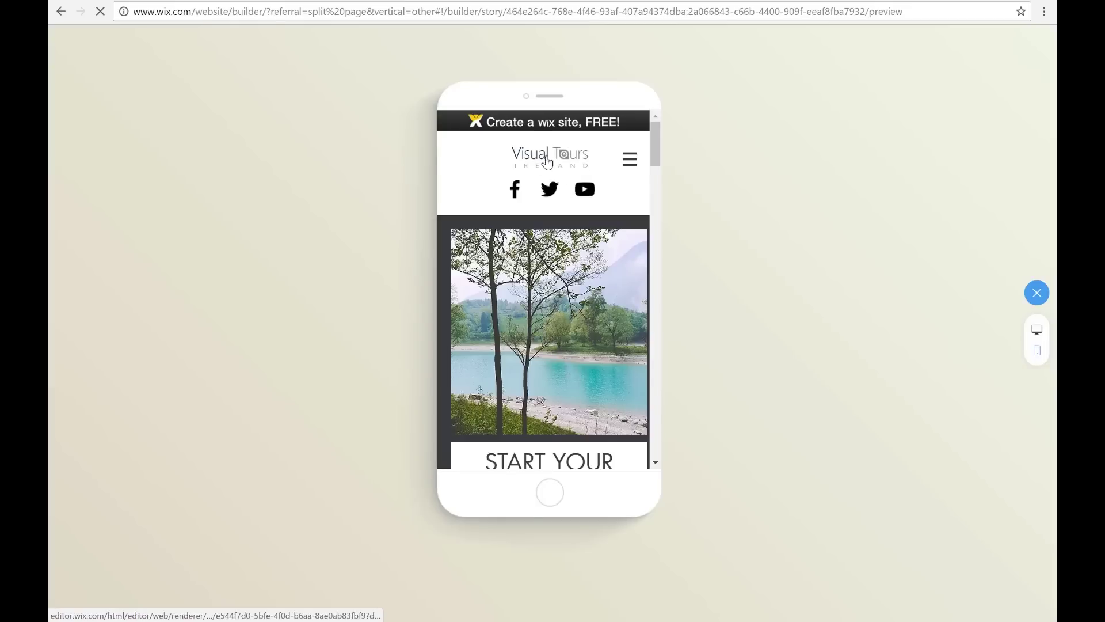
click(632, 162)
click(632, 162)
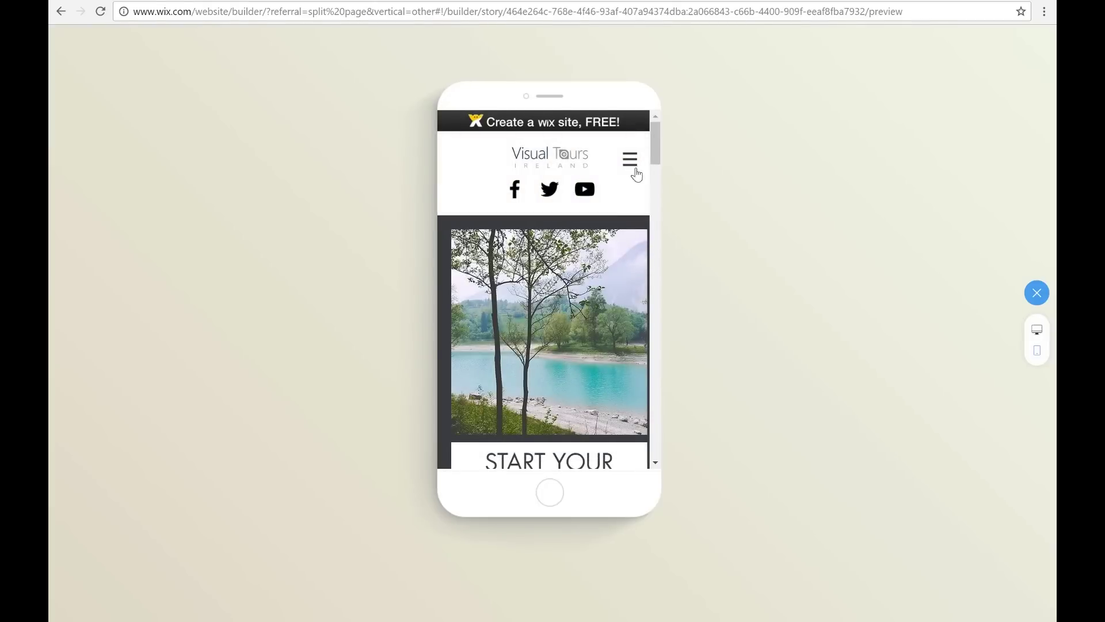
Examine the mobile homepage from header to footer, and exit the preview after returning to the desktop layout.
scroll(592, 247, down, 4)
scroll(593, 240, down, 3)
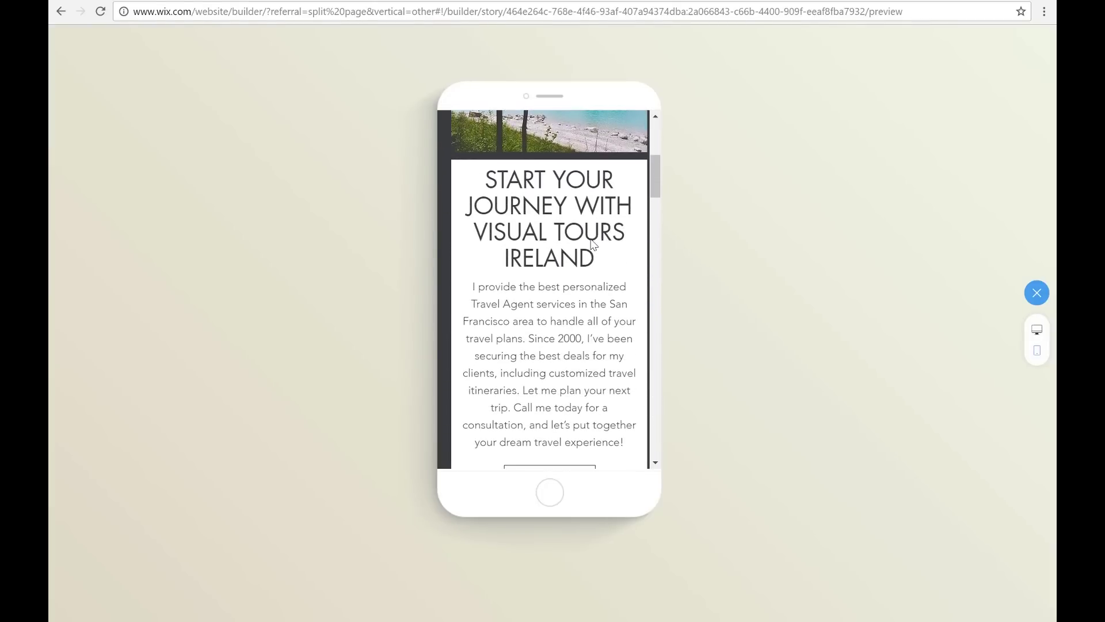
scroll(591, 239, down, 8)
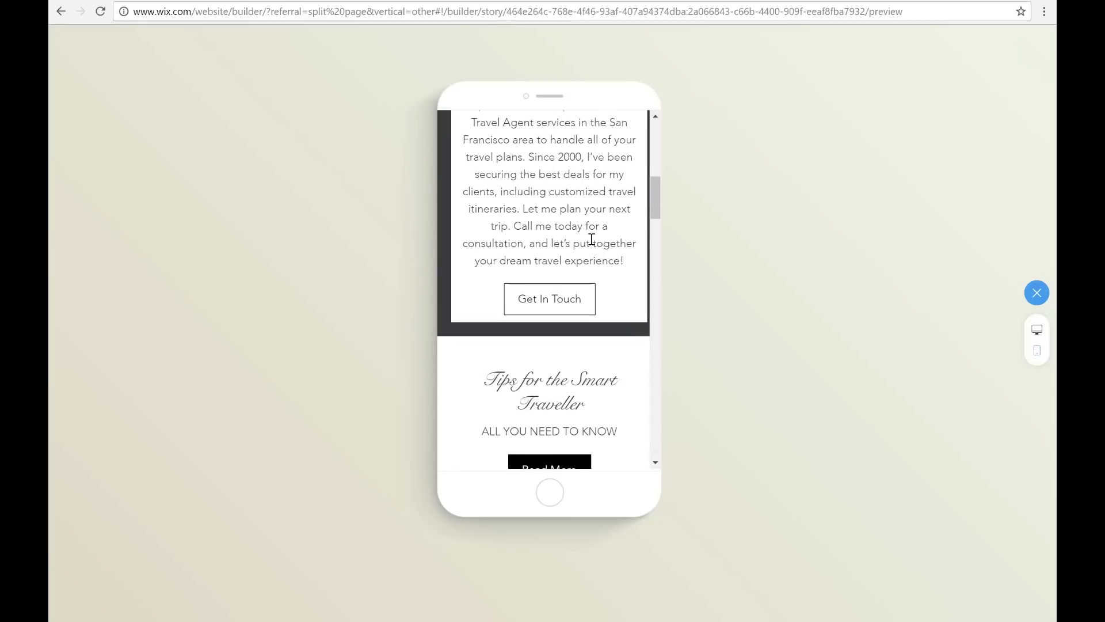
scroll(592, 240, down, 10)
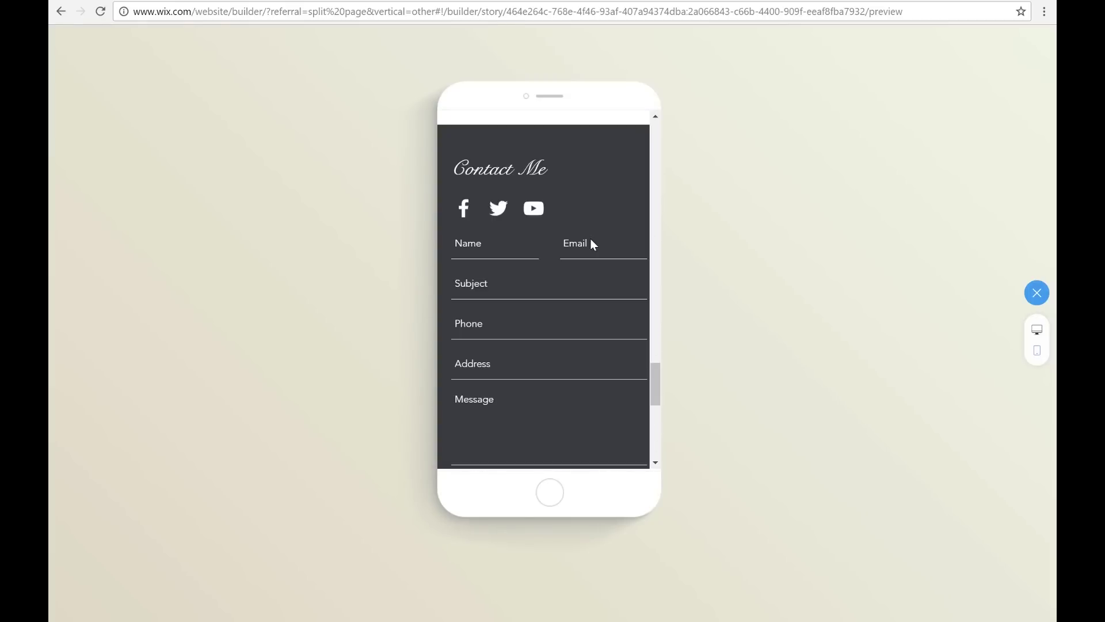
scroll(591, 241, down, 8)
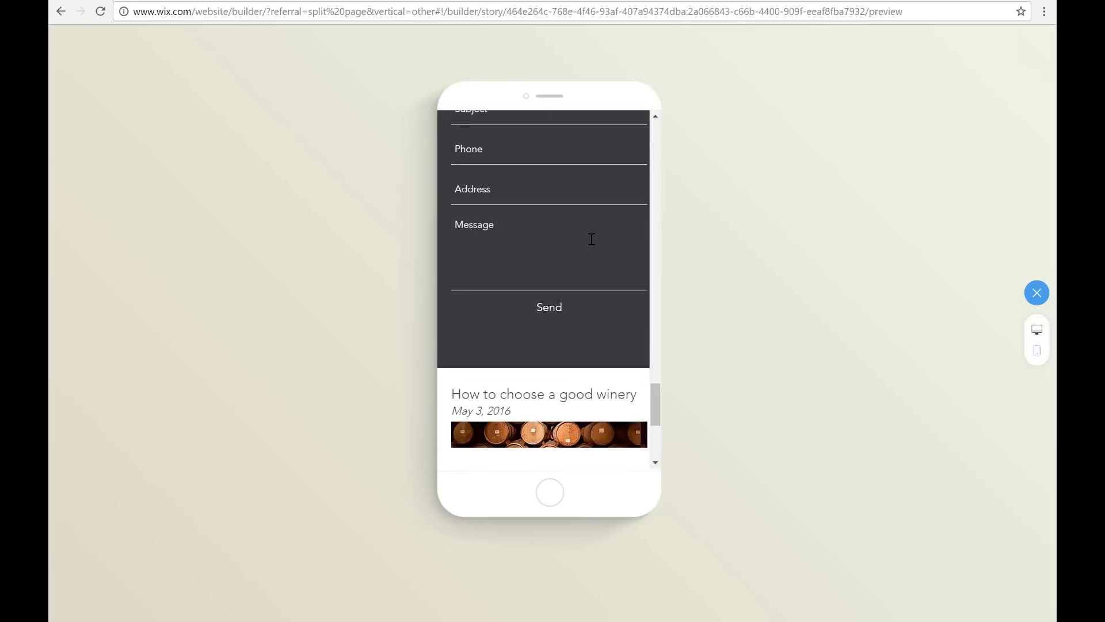
scroll(593, 245, down, 2)
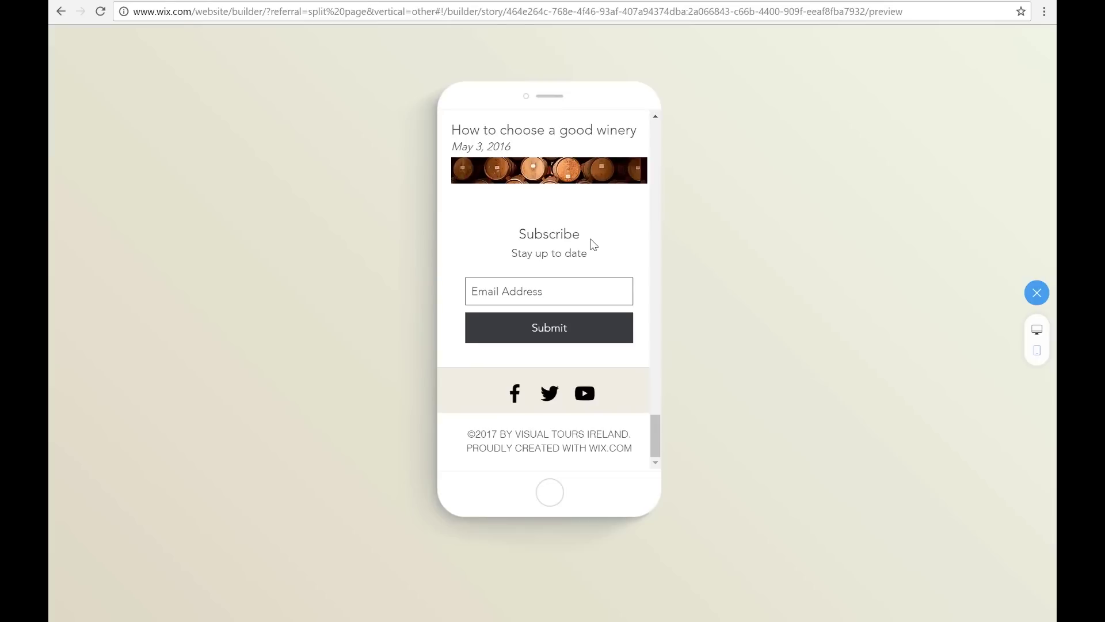
scroll(591, 239, up, 8)
scroll(591, 240, down, 8)
scroll(609, 315, up, 12)
scroll(610, 320, up, 15)
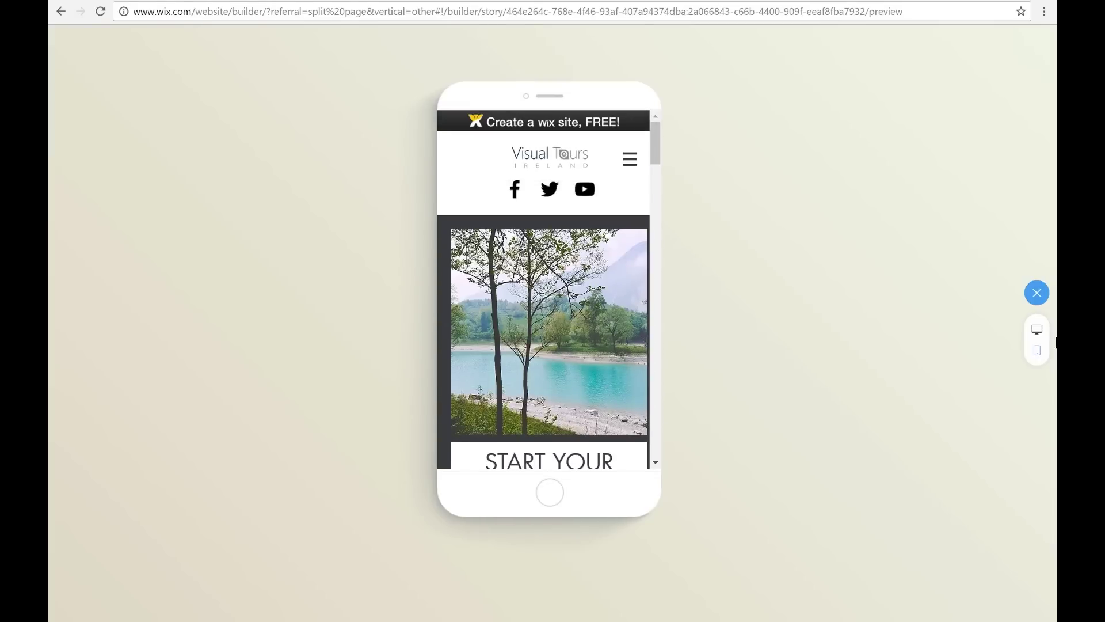
click(1037, 330)
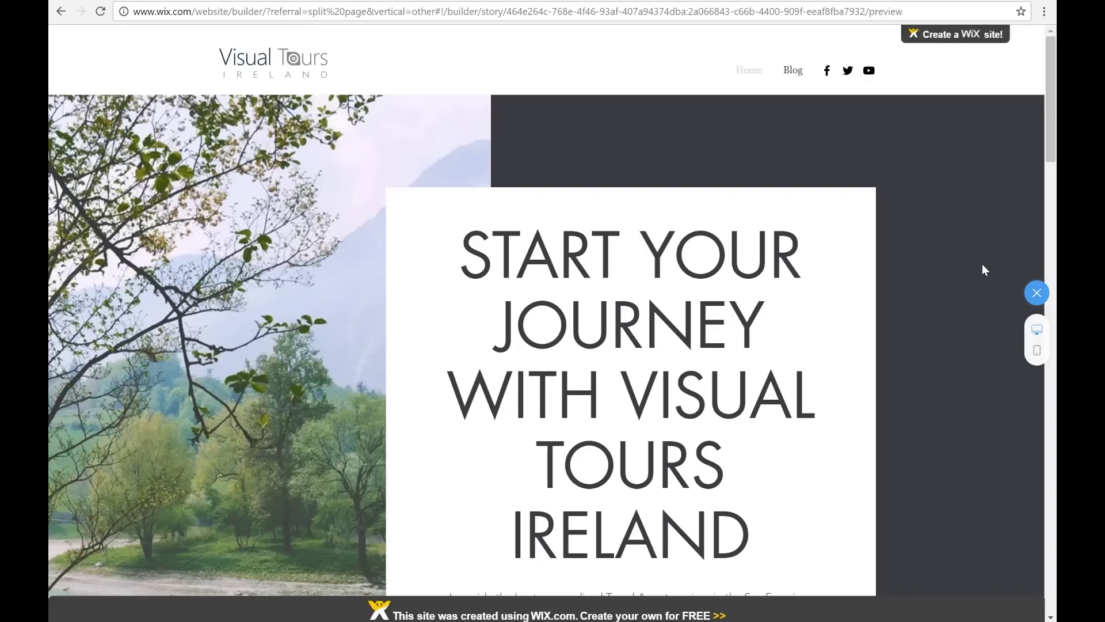
click(1039, 293)
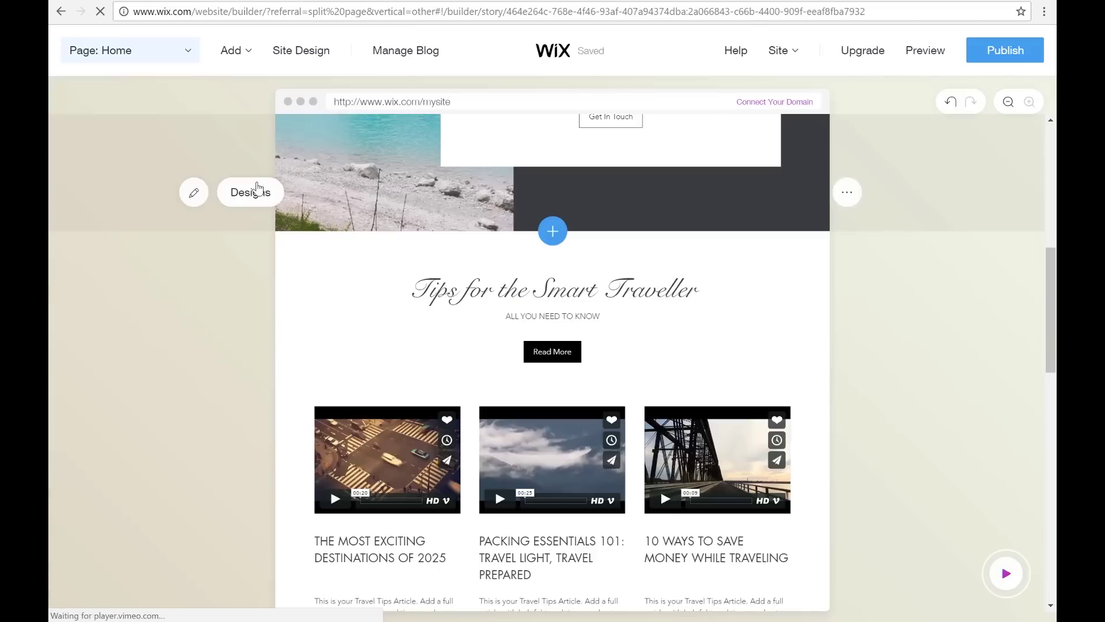
Open the homepage's Welcome section for content editing and look over that section and the travel tips below it.
click(643, 422)
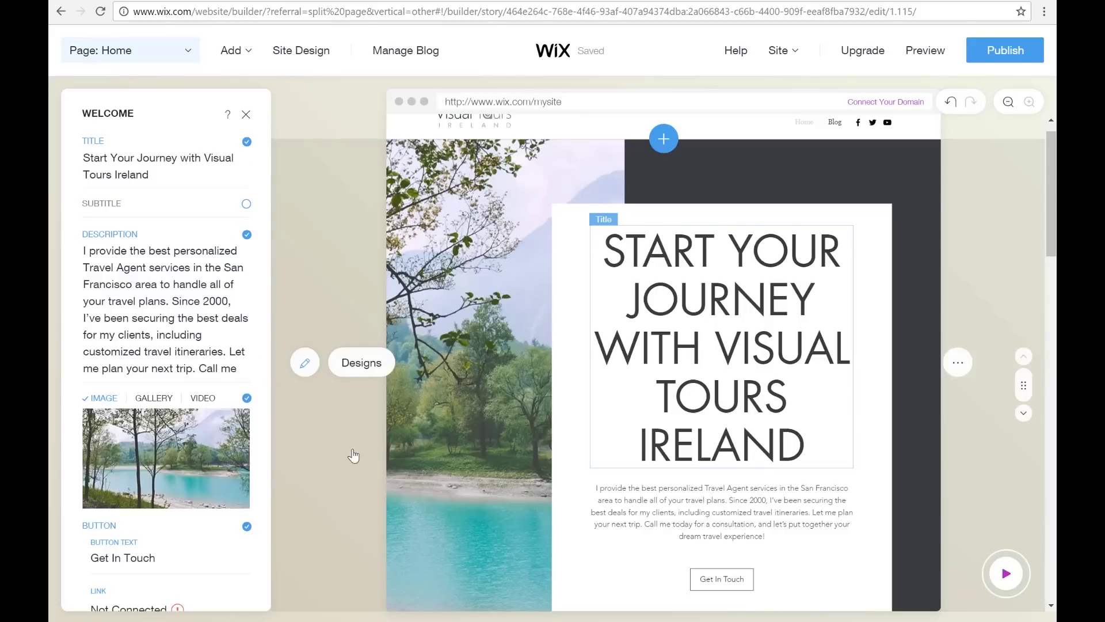
scroll(713, 439, down, 4)
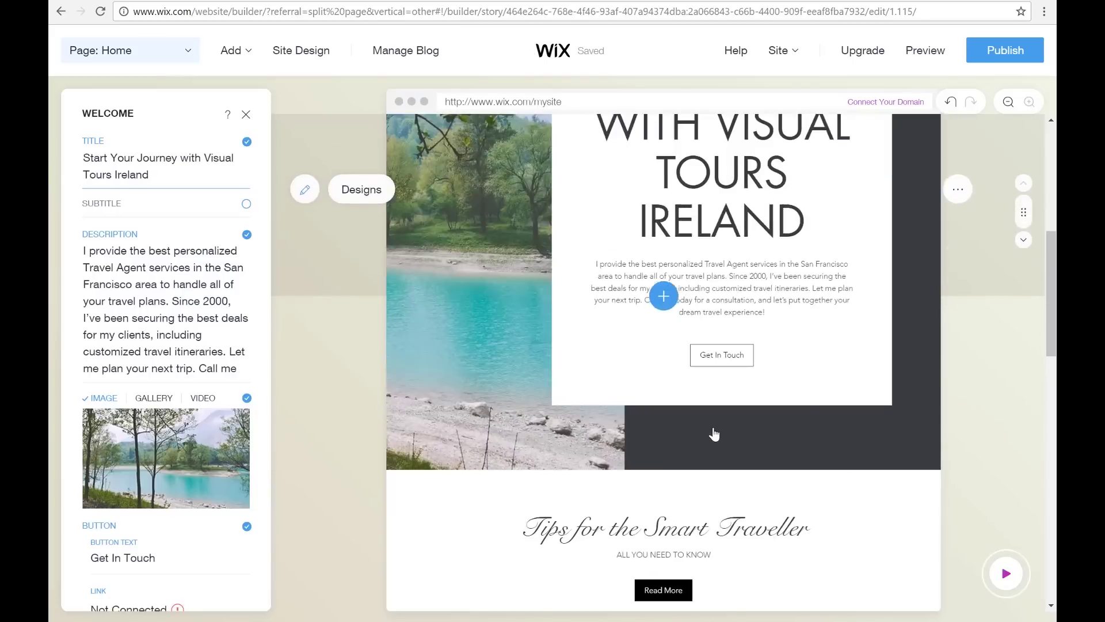
scroll(714, 435, down, 3)
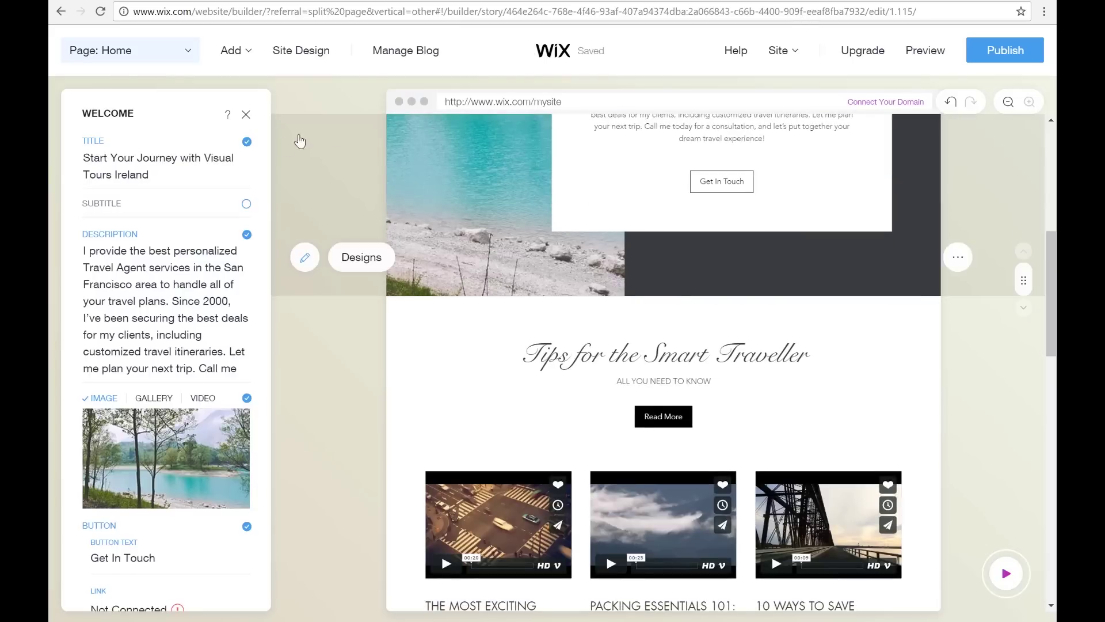
click(166, 278)
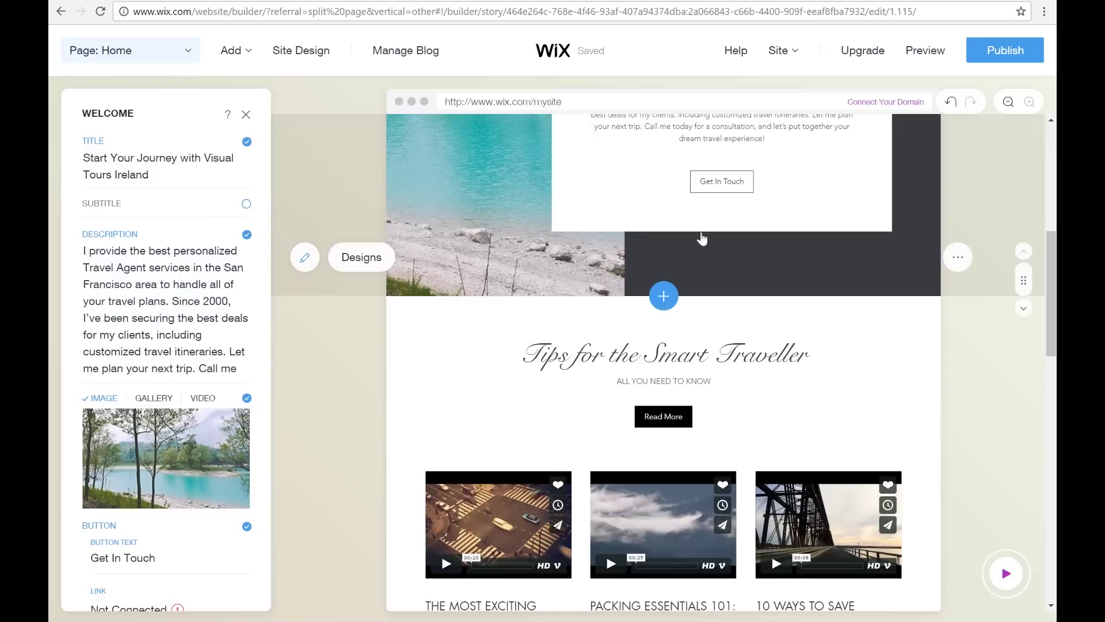
scroll(705, 247, up, 5)
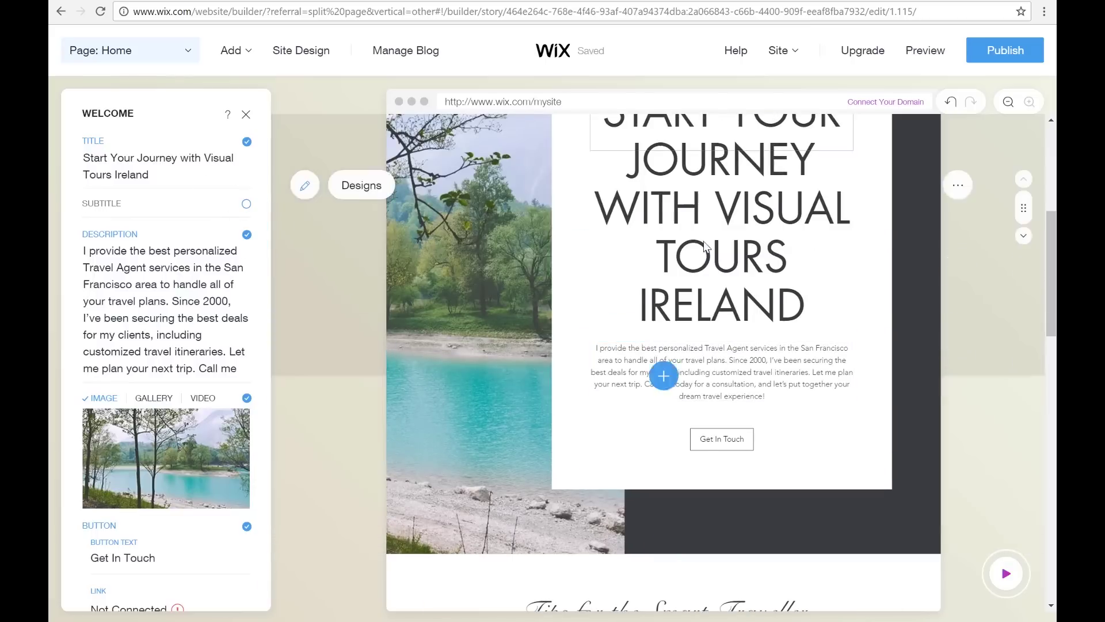
scroll(704, 247, down, 7)
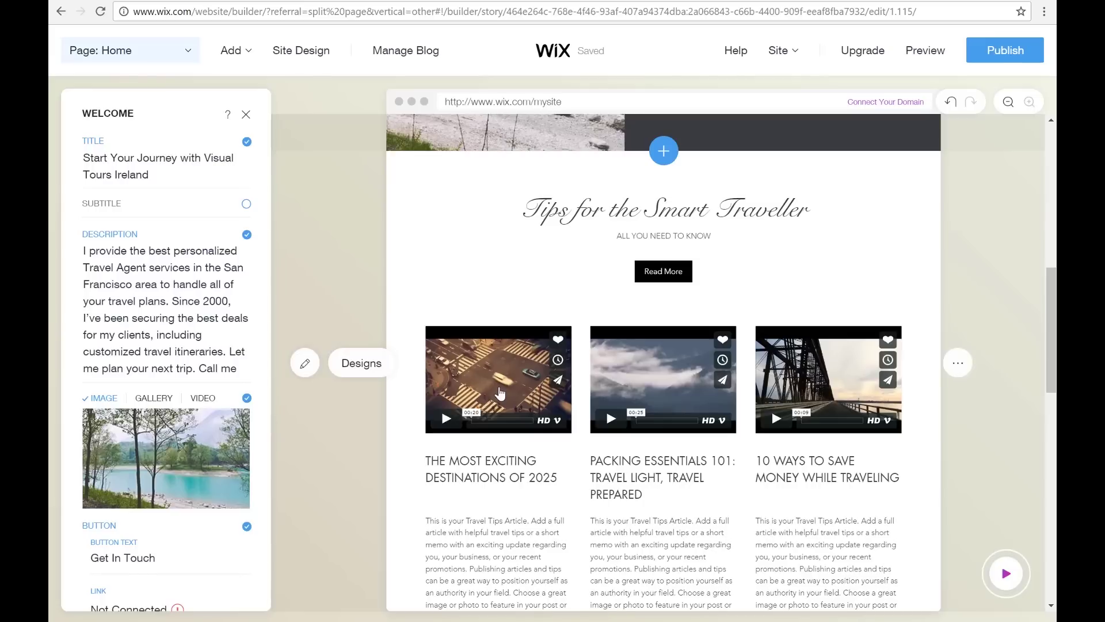
click(499, 390)
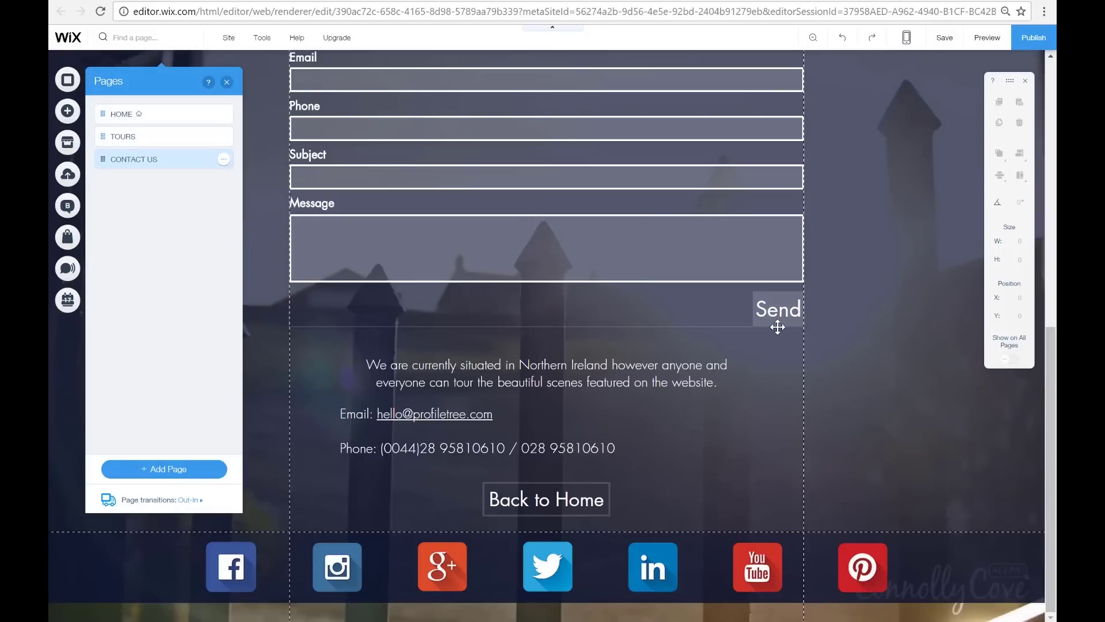
Compare the Contact Us page in the standard Wix Editor with the generated homepage preview, and close the editor's page list.
scroll(905, 257, up, 10)
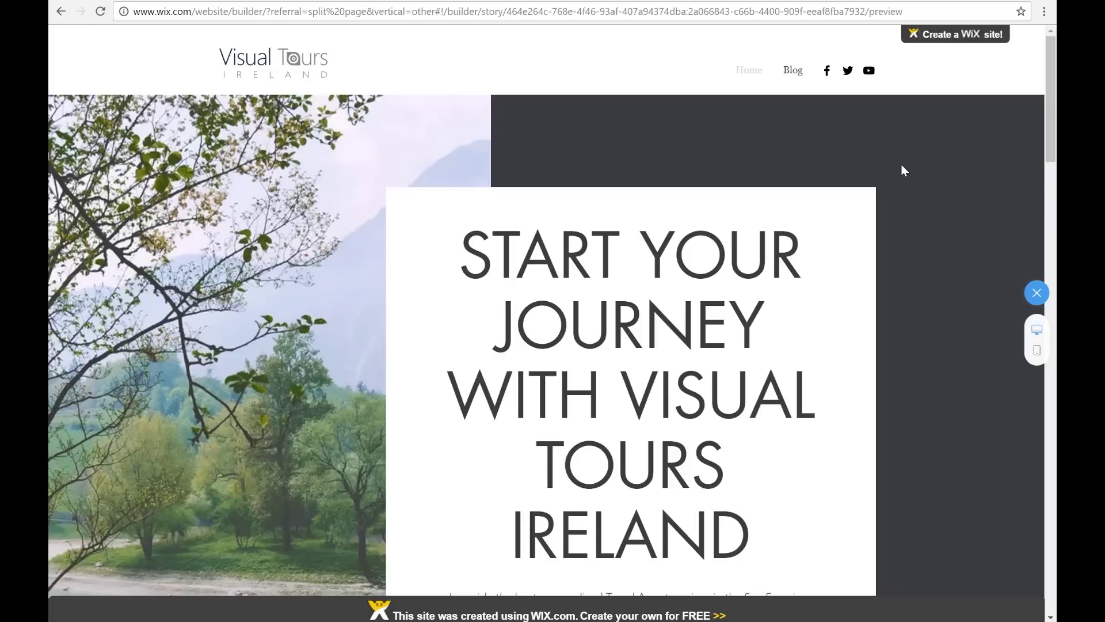
scroll(663, 85, down, 10)
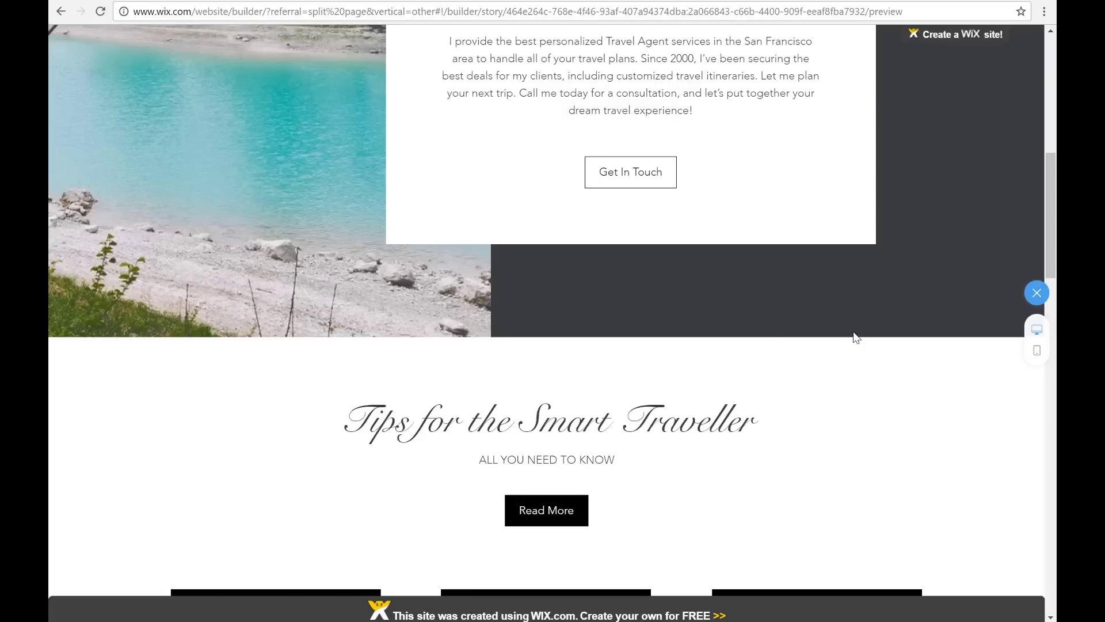
scroll(856, 338, down, 7)
scroll(691, 325, down, 8)
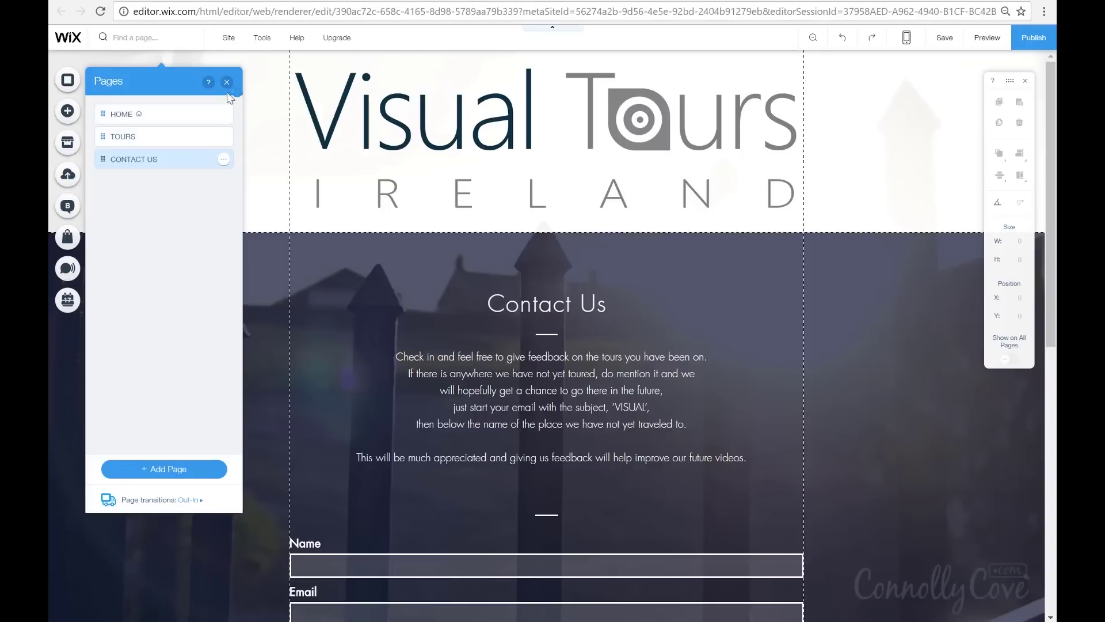
click(227, 84)
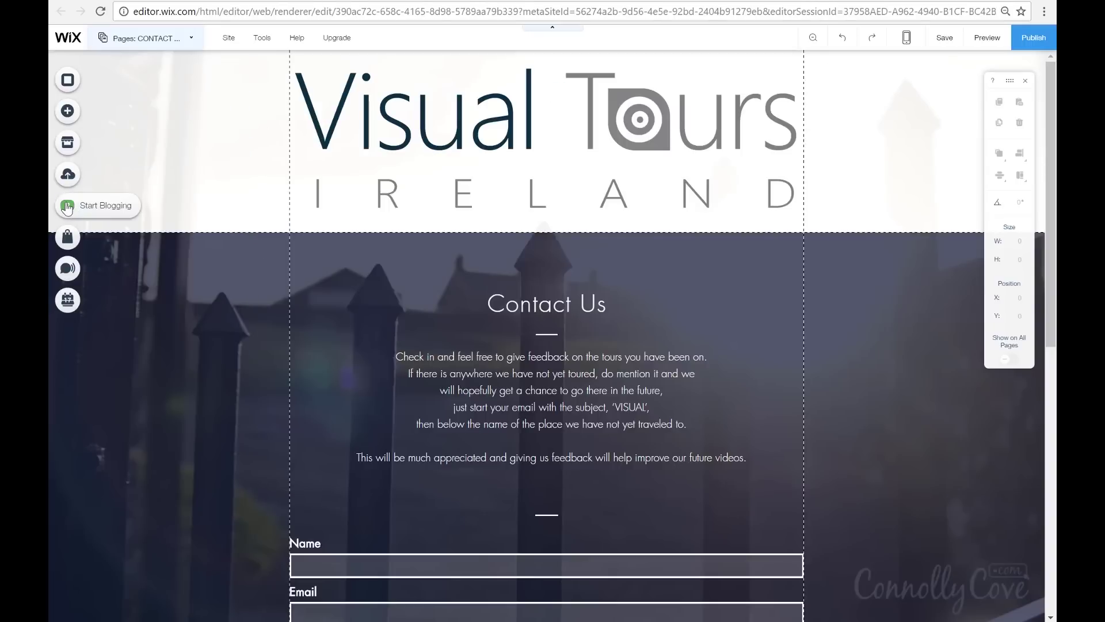
Add a Wix blog to the site and look through its blog pages and available blog elements.
click(68, 206)
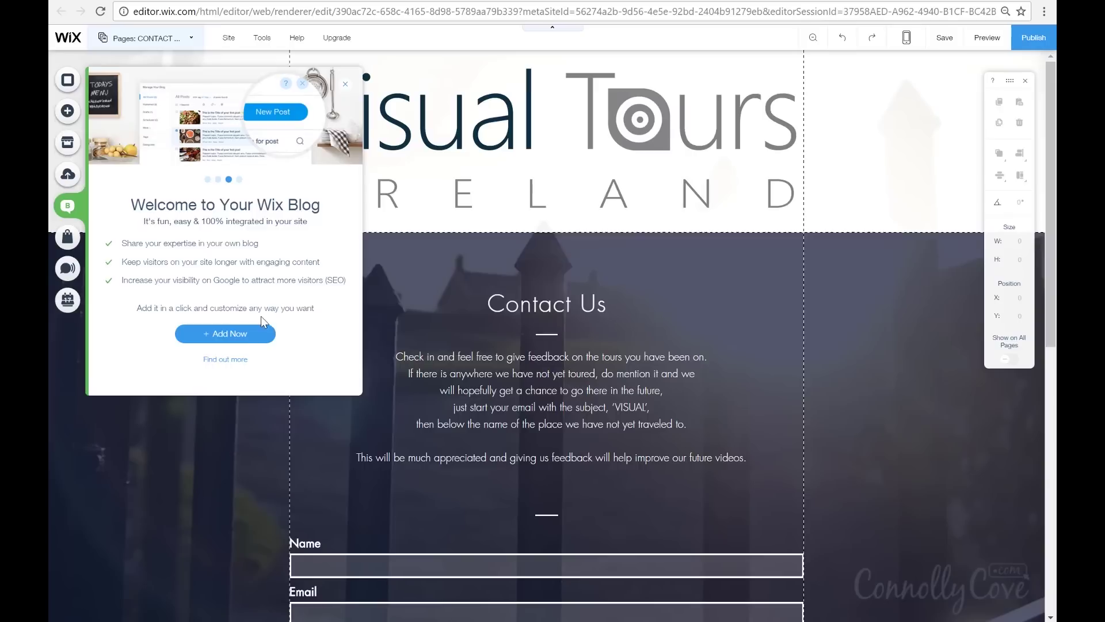
click(242, 337)
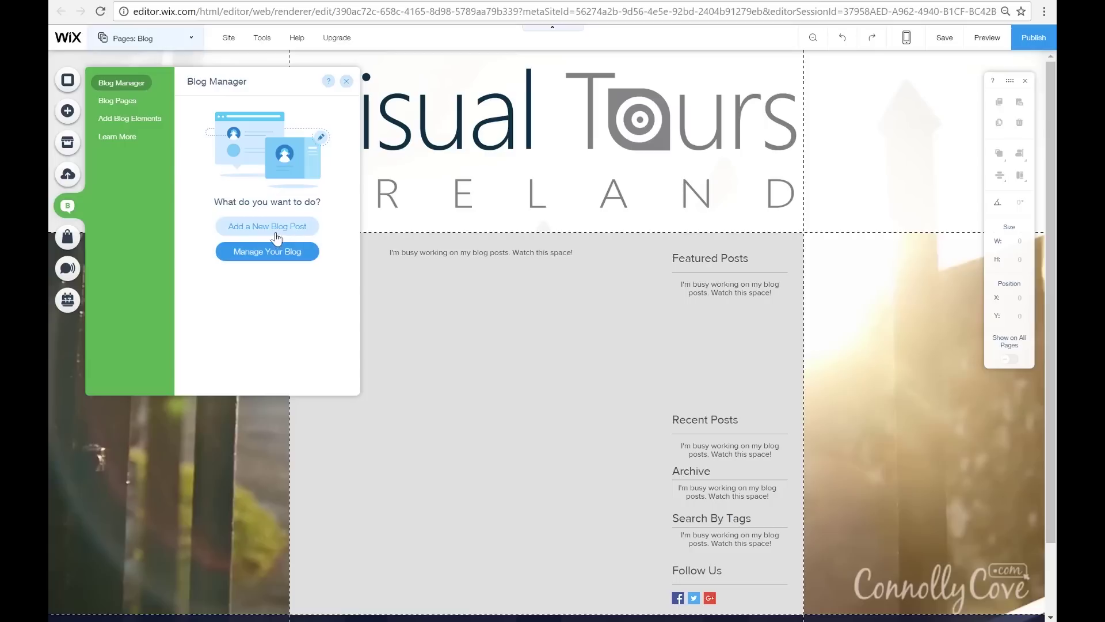
click(123, 102)
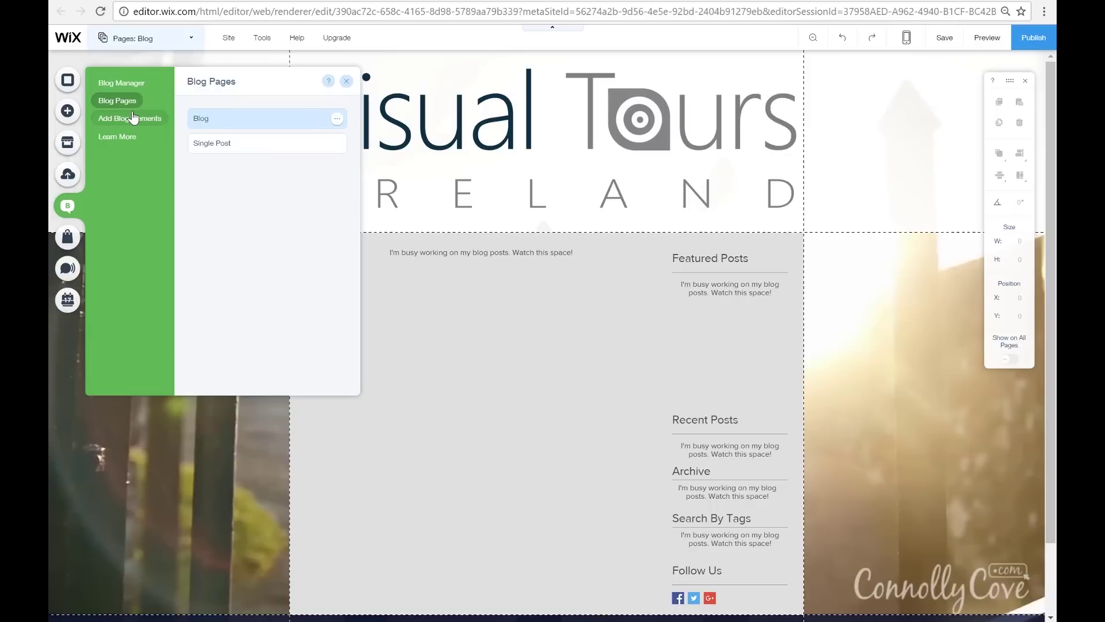
click(133, 118)
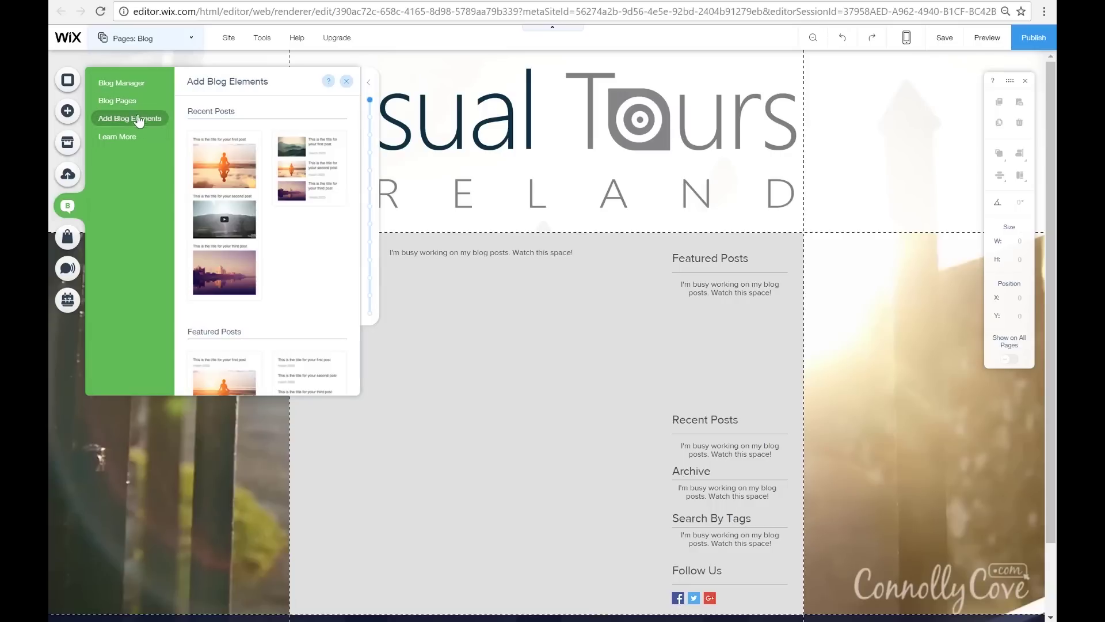
click(108, 140)
click(122, 82)
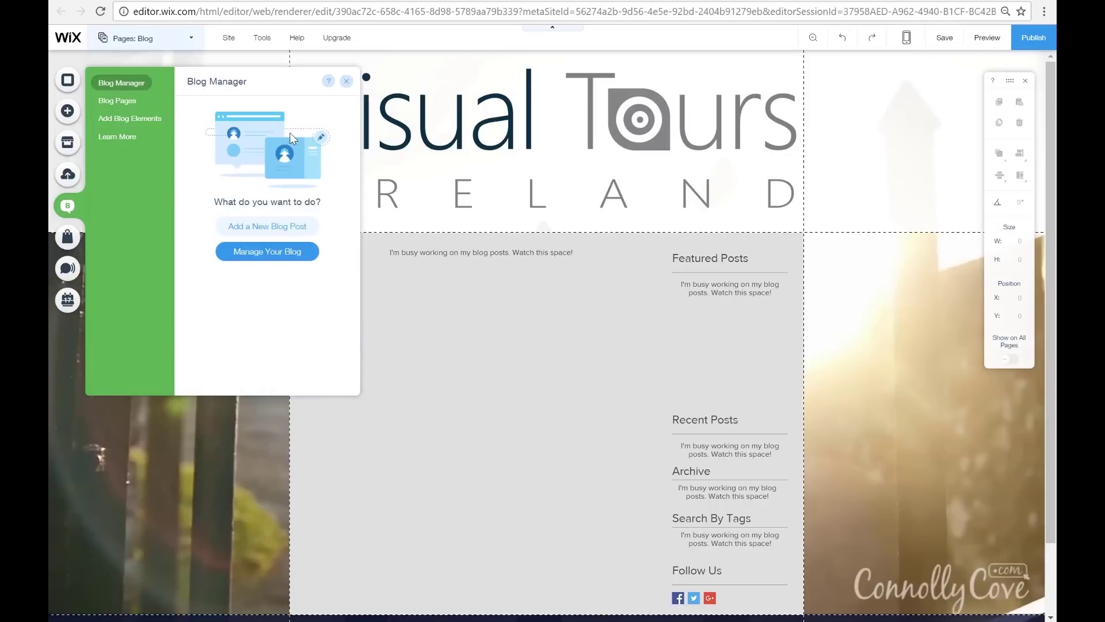
Create a new blog post titled "Travel Now!" and assign the suggested author name to it.
click(284, 262)
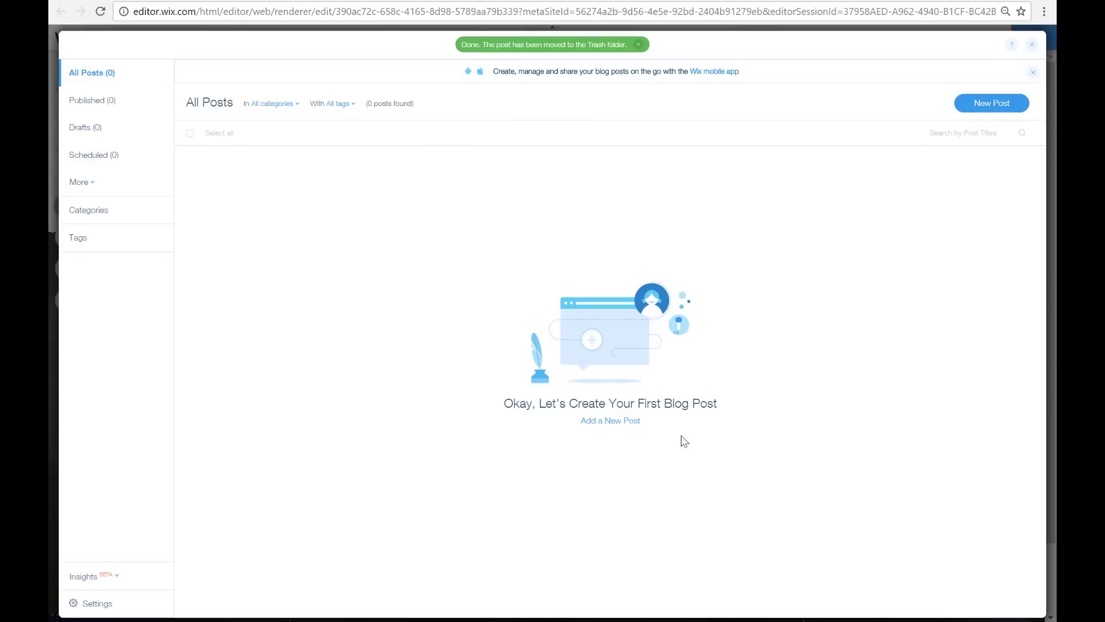
click(620, 422)
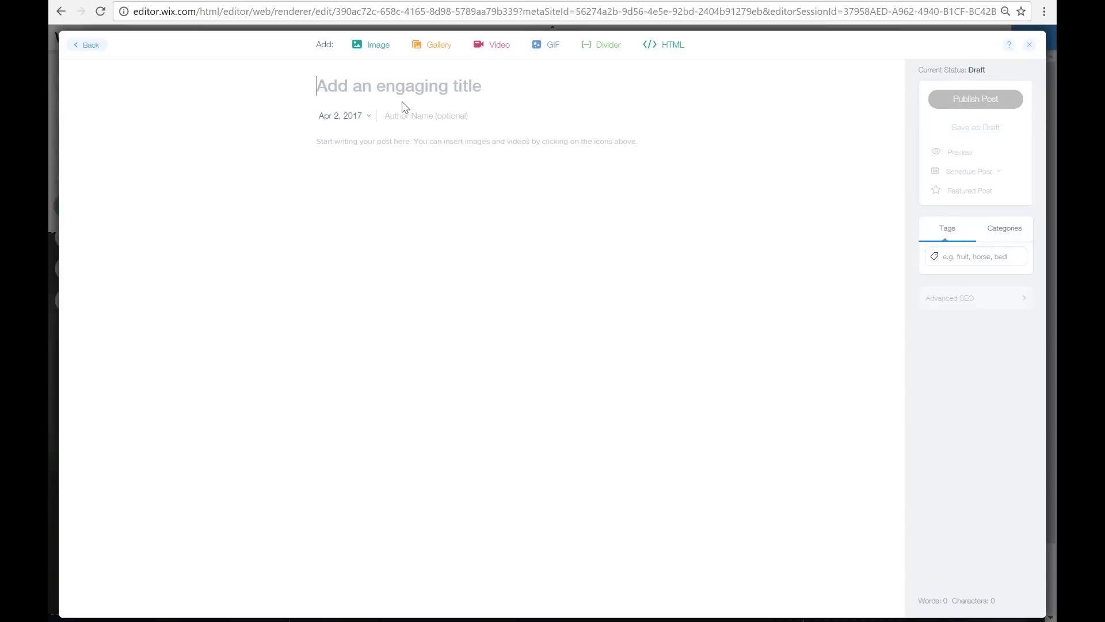
text(Travel Now)
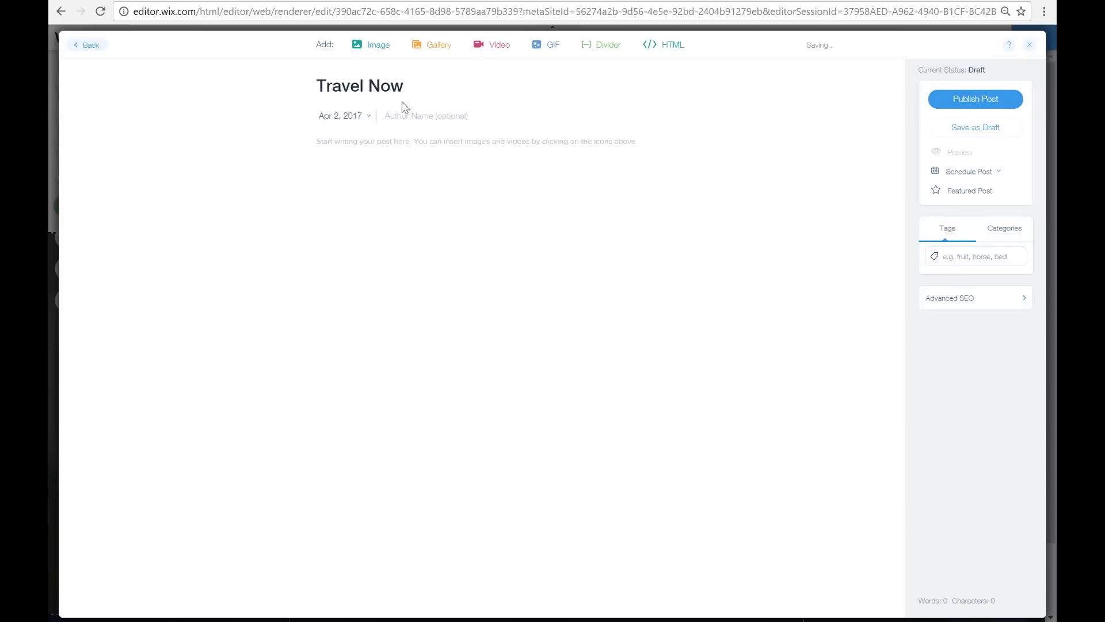
text(!)
click(414, 116)
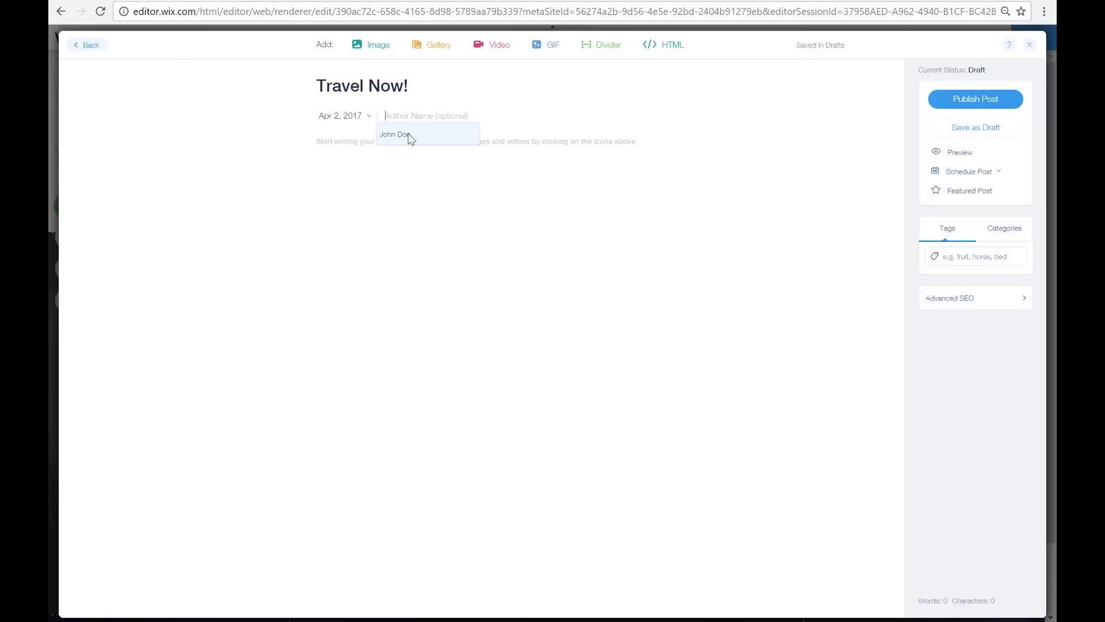
click(410, 137)
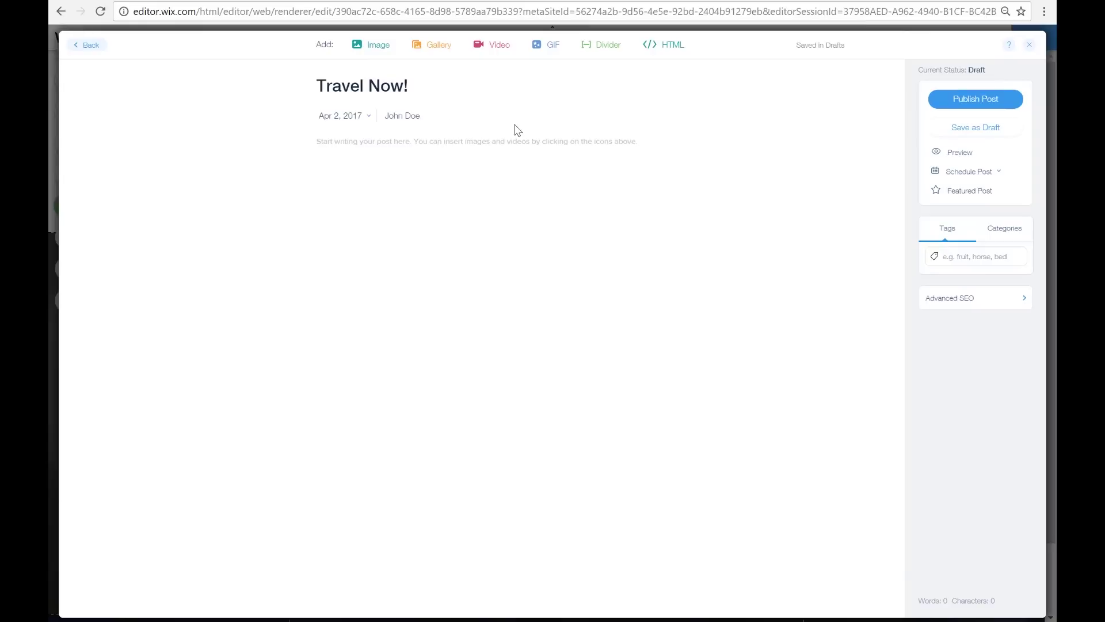
Insert the aerial photo of two surfers into the post and set its alt text to "Surf the Web".
click(378, 51)
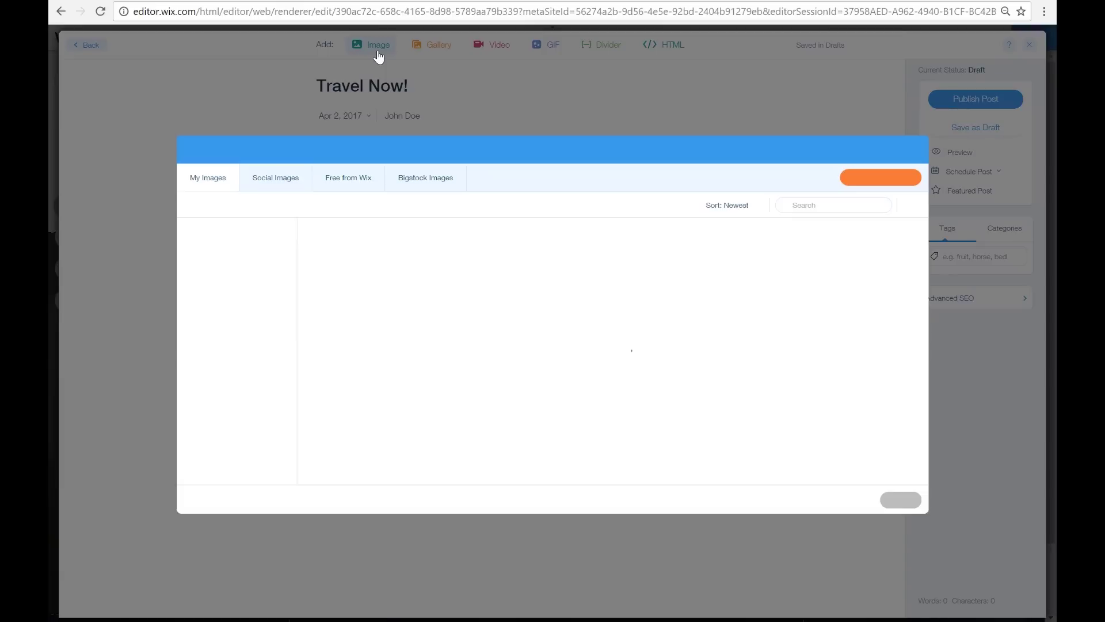
click(418, 278)
click(905, 502)
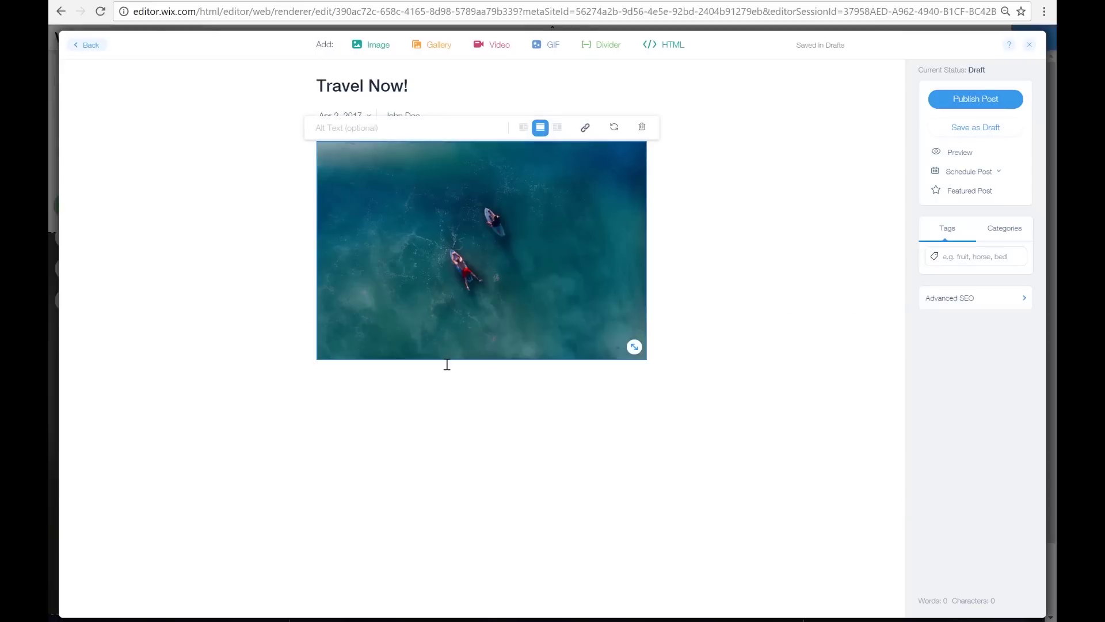
click(366, 127)
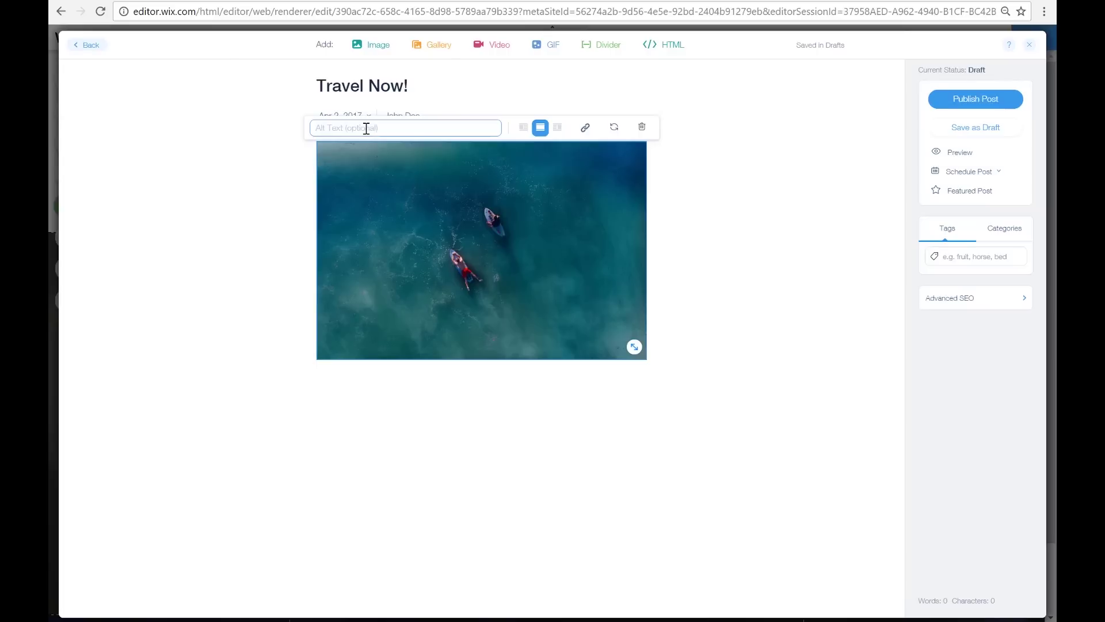
text(Surf the Wor)
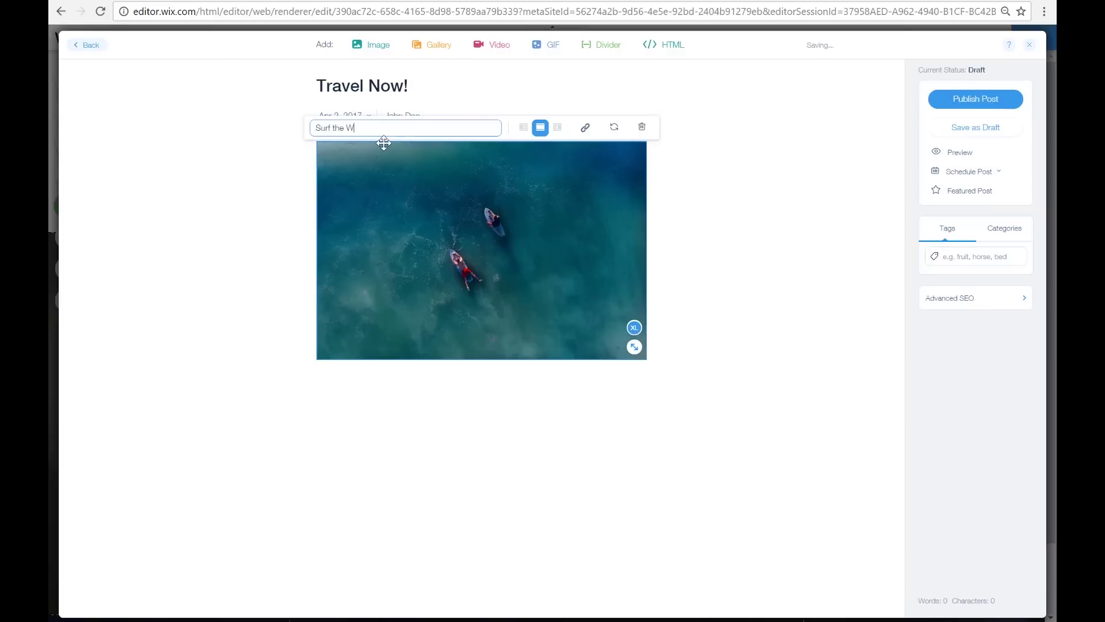
click(698, 232)
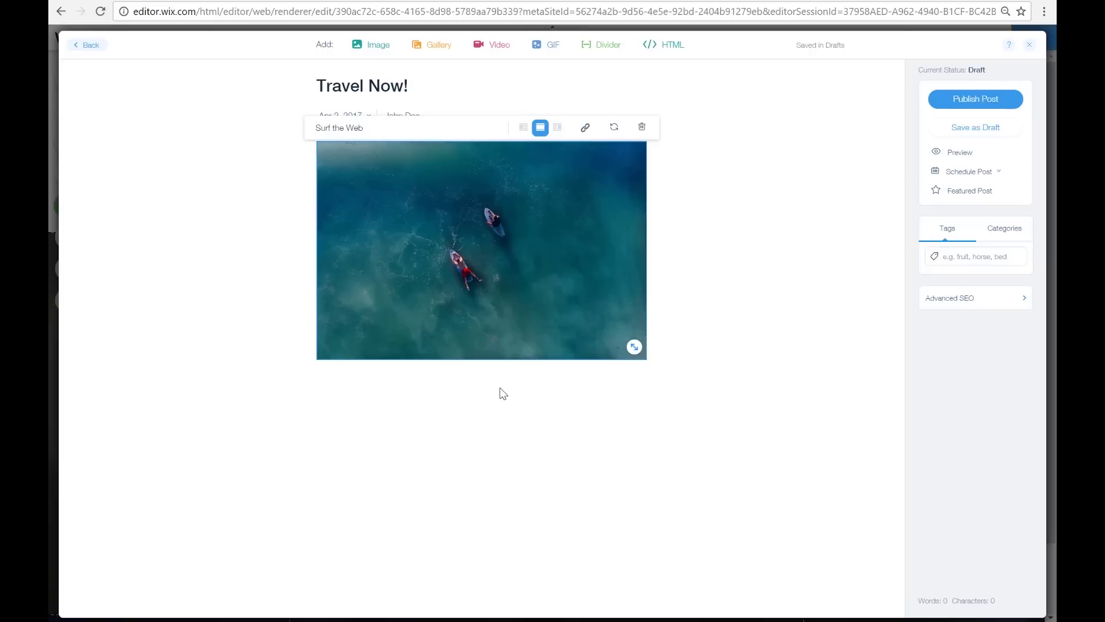
Write the post text below the image, from "Did you know that man has been to the moon" to "how big and wonderful it really is!".
click(489, 377)
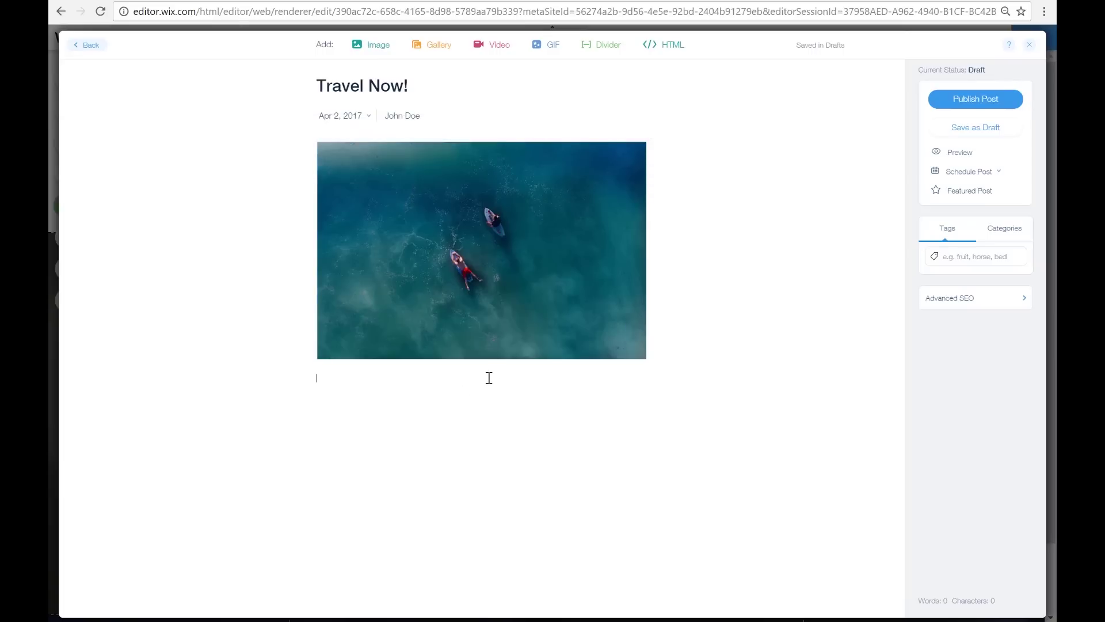
text(Did you know that man has been to the moon and back but yet t)
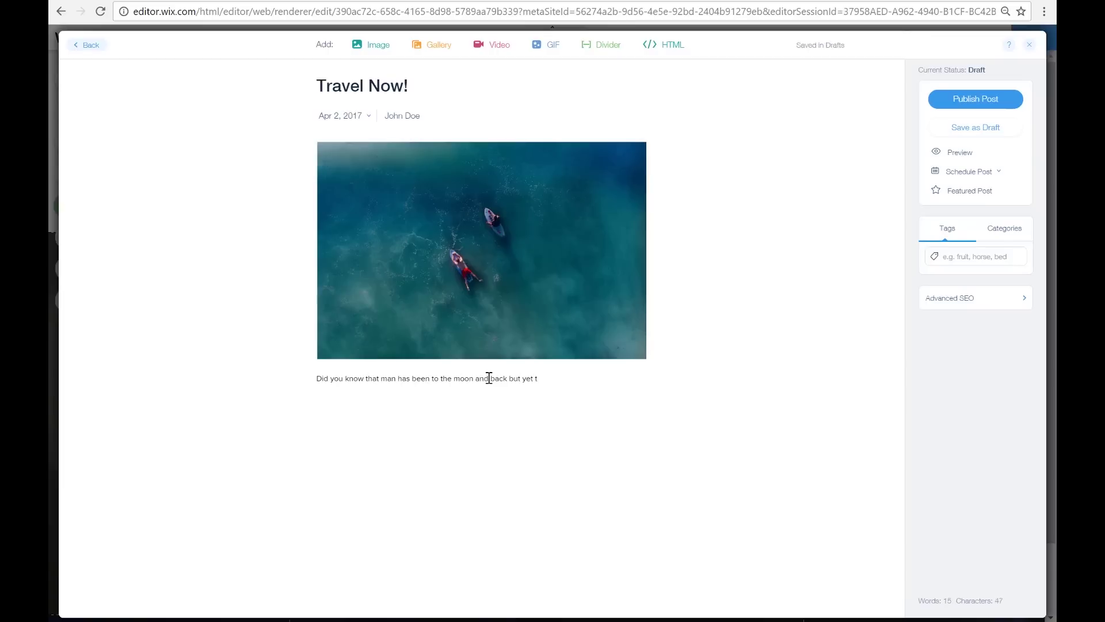
text(here is still around 70% of the Ocean that )
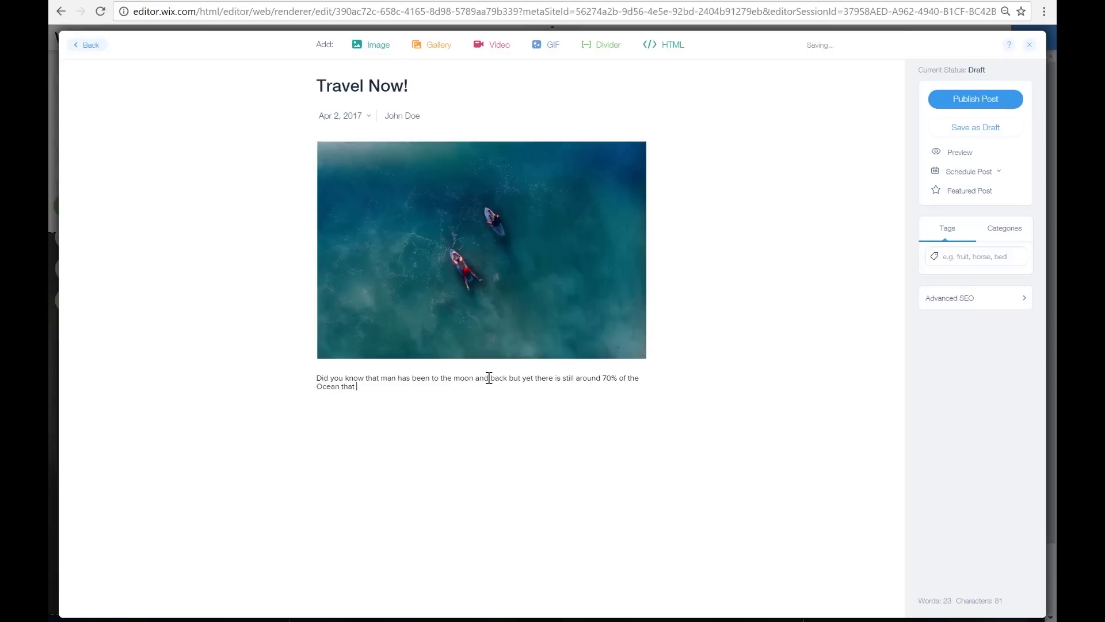
text(has not yet been discovered? Well you can start to travel the world and visit )
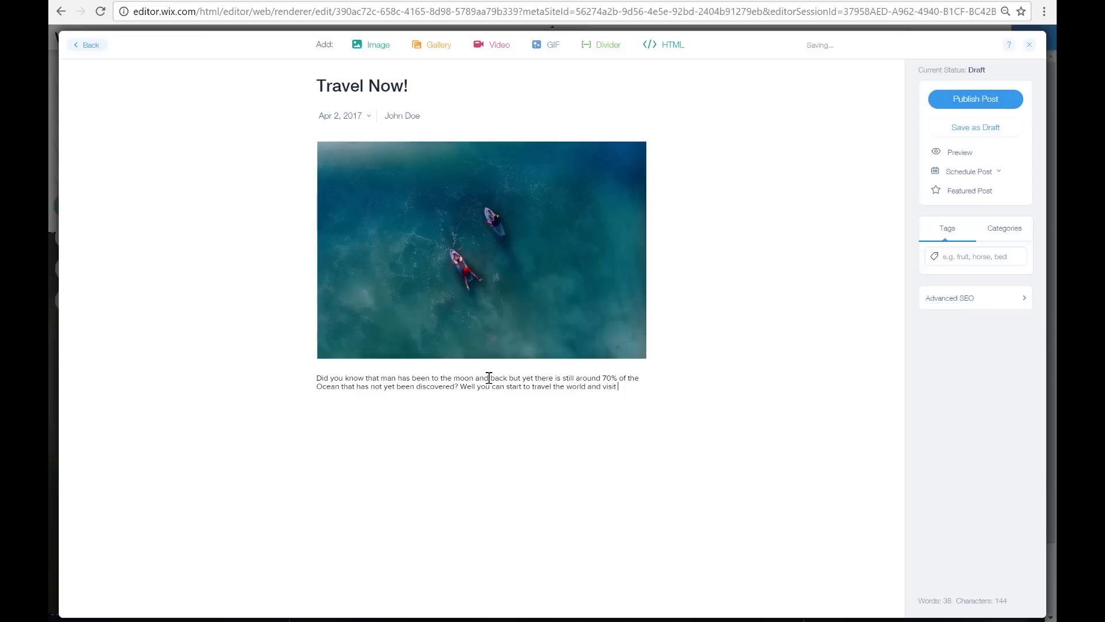
text(the unknown locations of the ocean and see for yourself how big and wonderful it really is!)
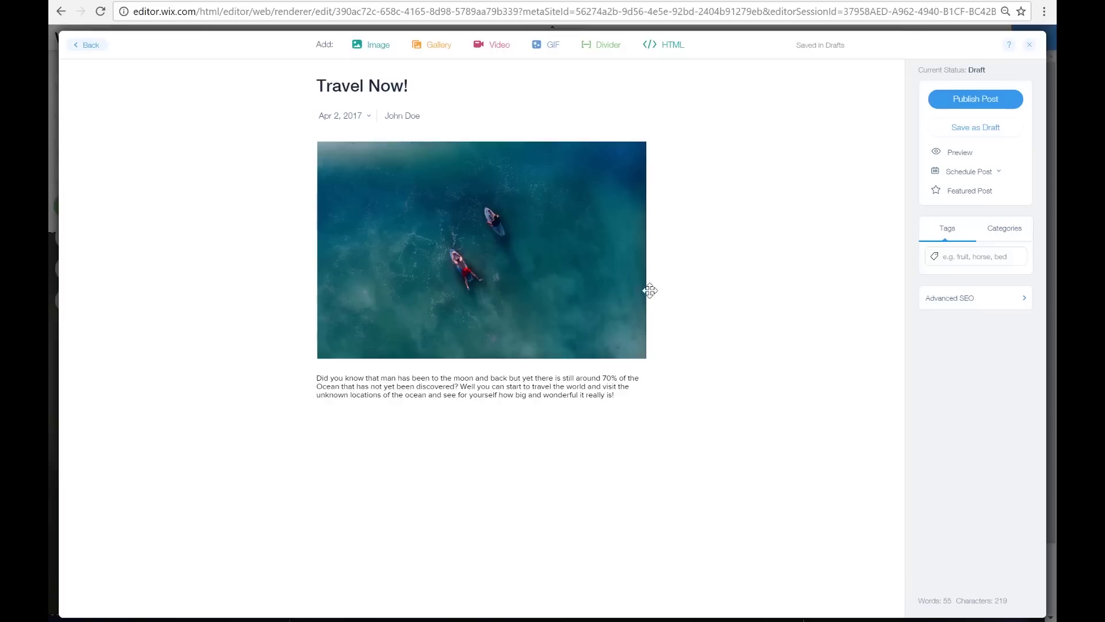
Publish the "Travel Now!" post without sharing it, and return to the Blog page in the editor.
click(977, 101)
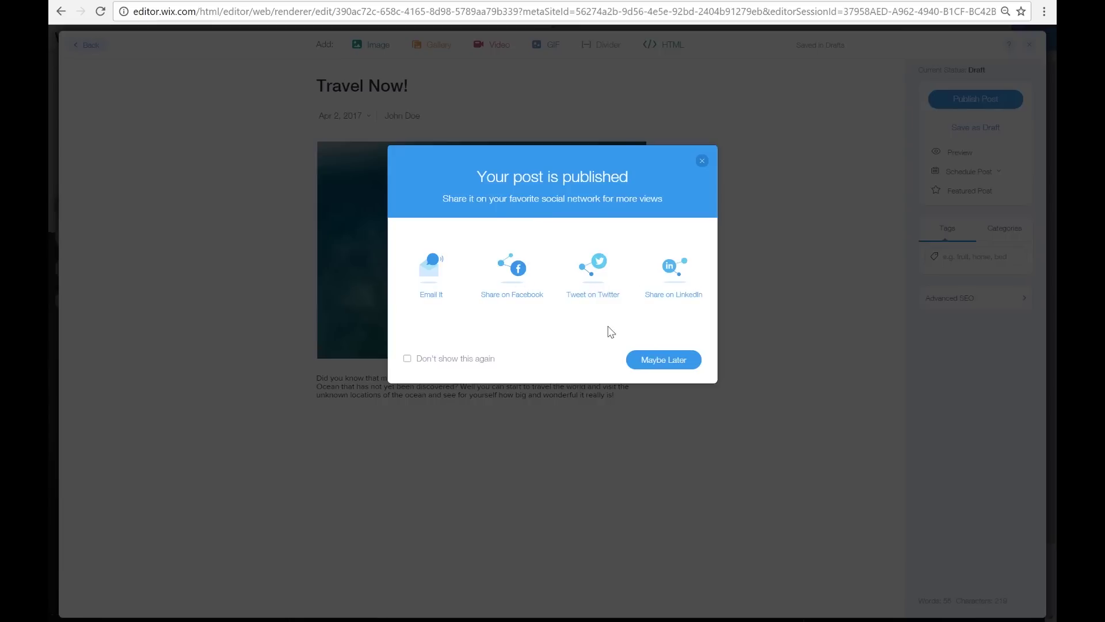
click(673, 361)
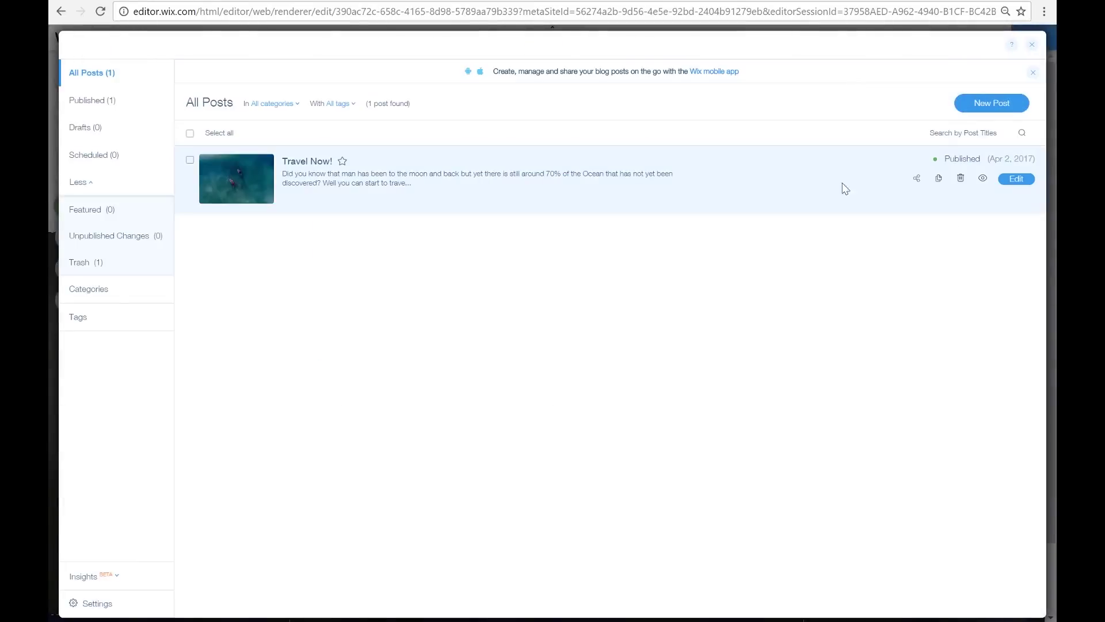
click(1029, 46)
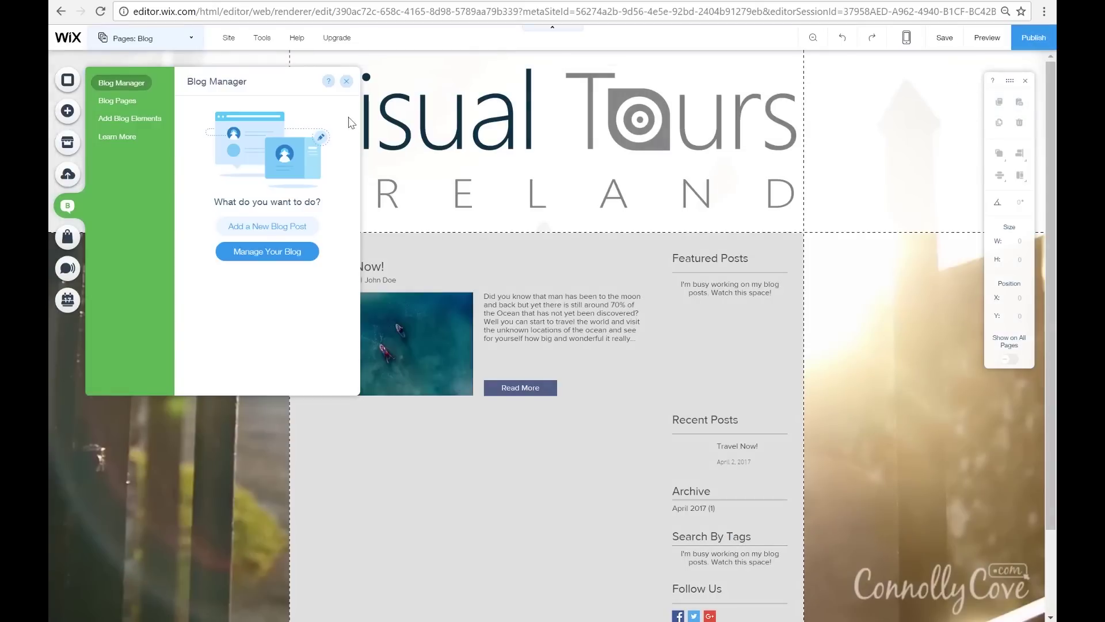
click(346, 81)
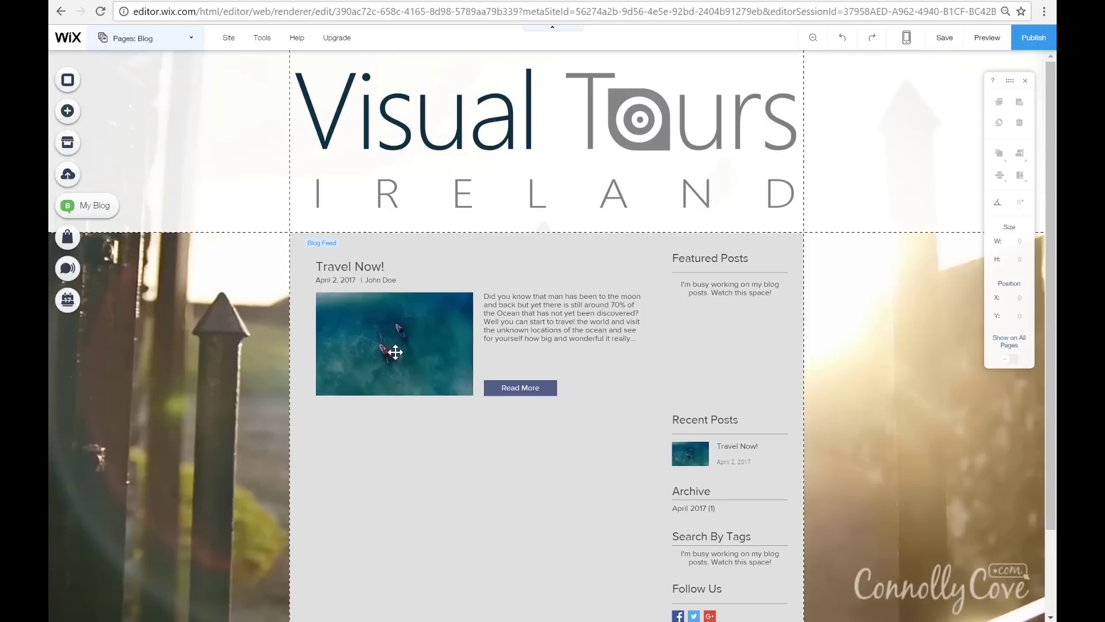
Change the Blog page's design to the themed No Color option.
click(363, 488)
click(389, 479)
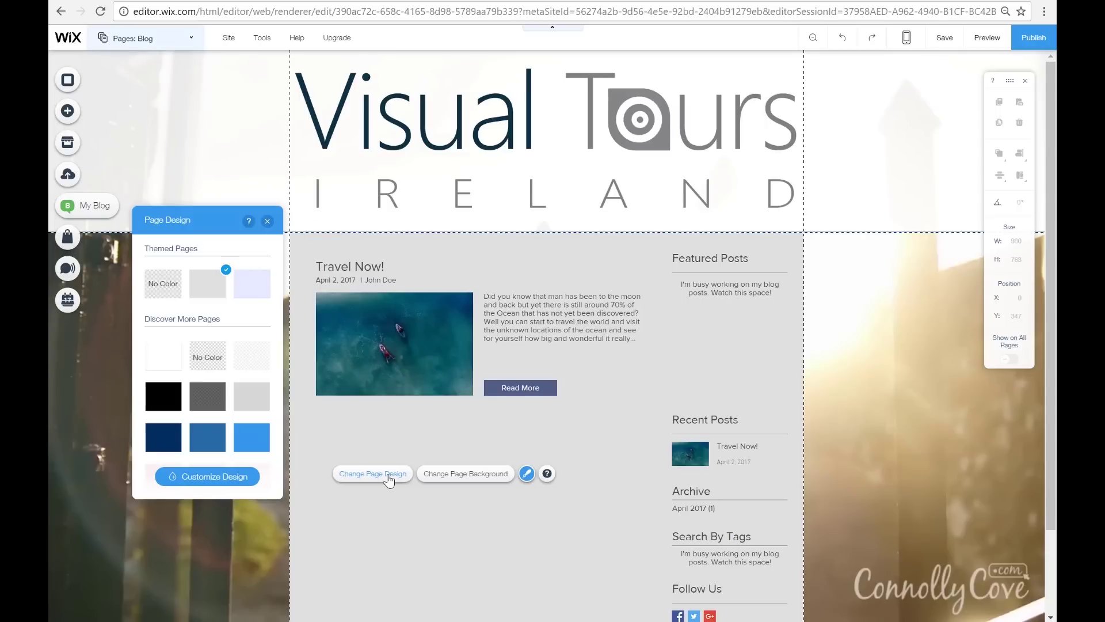
click(162, 284)
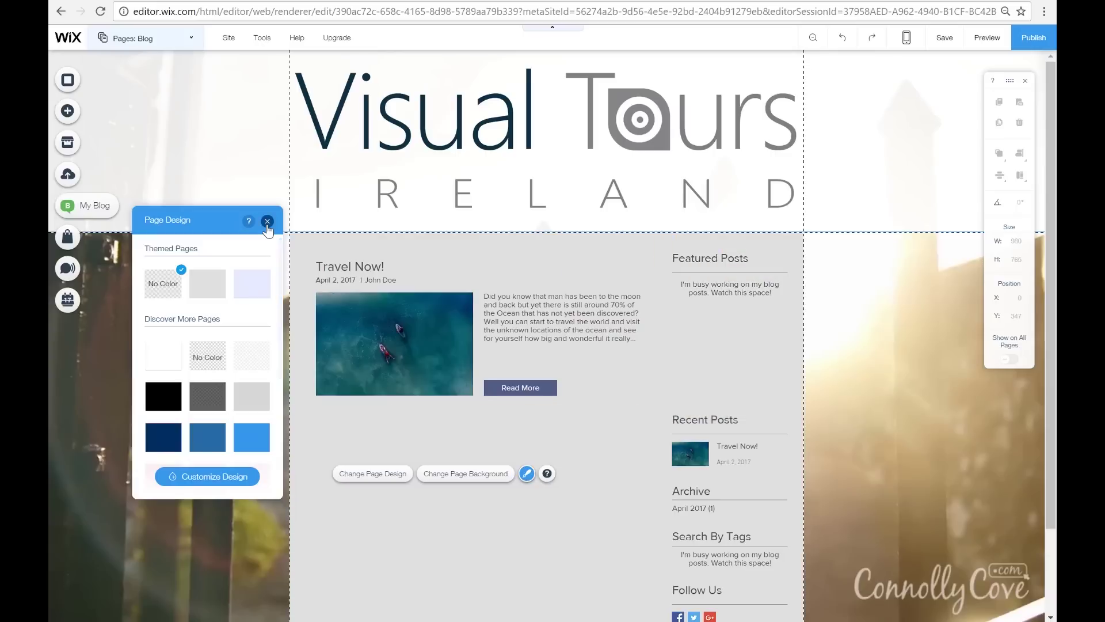
click(268, 222)
click(588, 460)
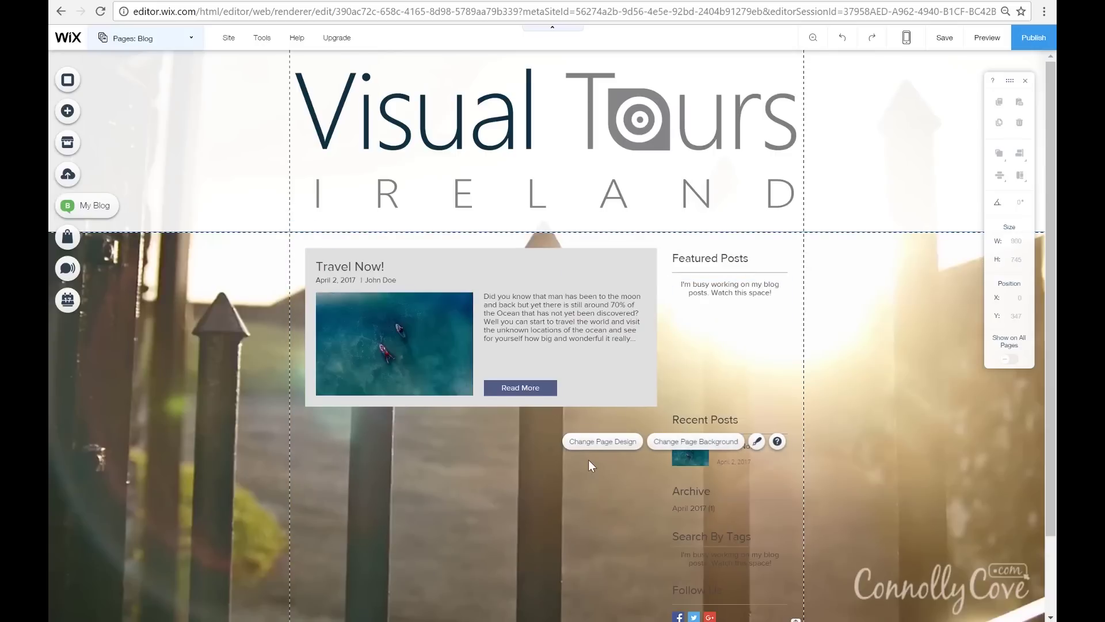
Look over the blog feed's post management, including its categories and all posts, and return to the Blog page.
click(452, 272)
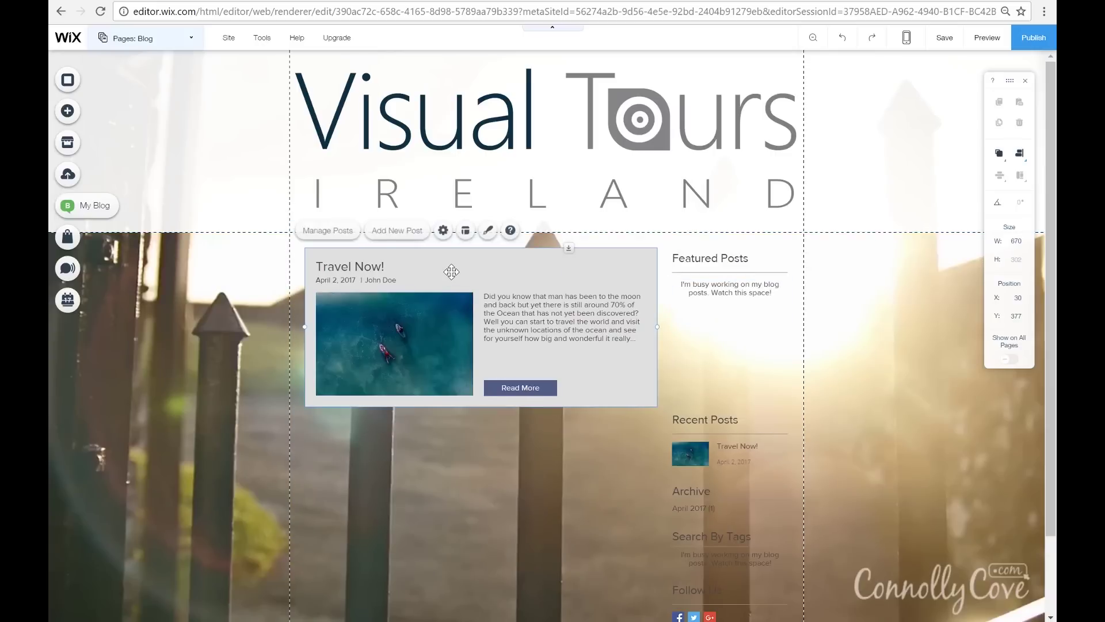
click(338, 236)
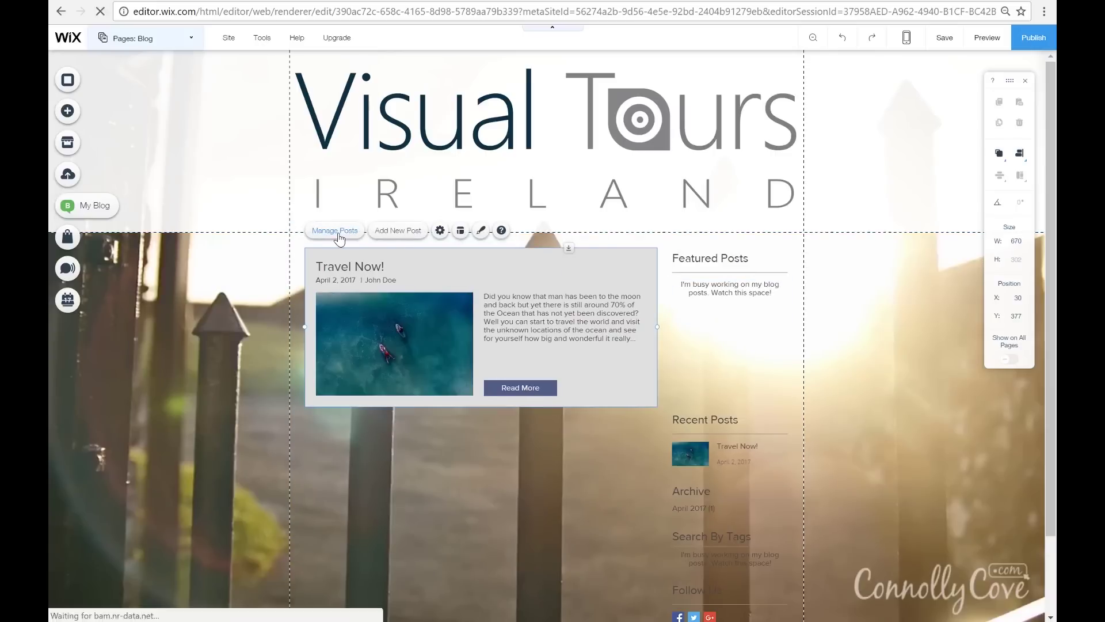
click(144, 209)
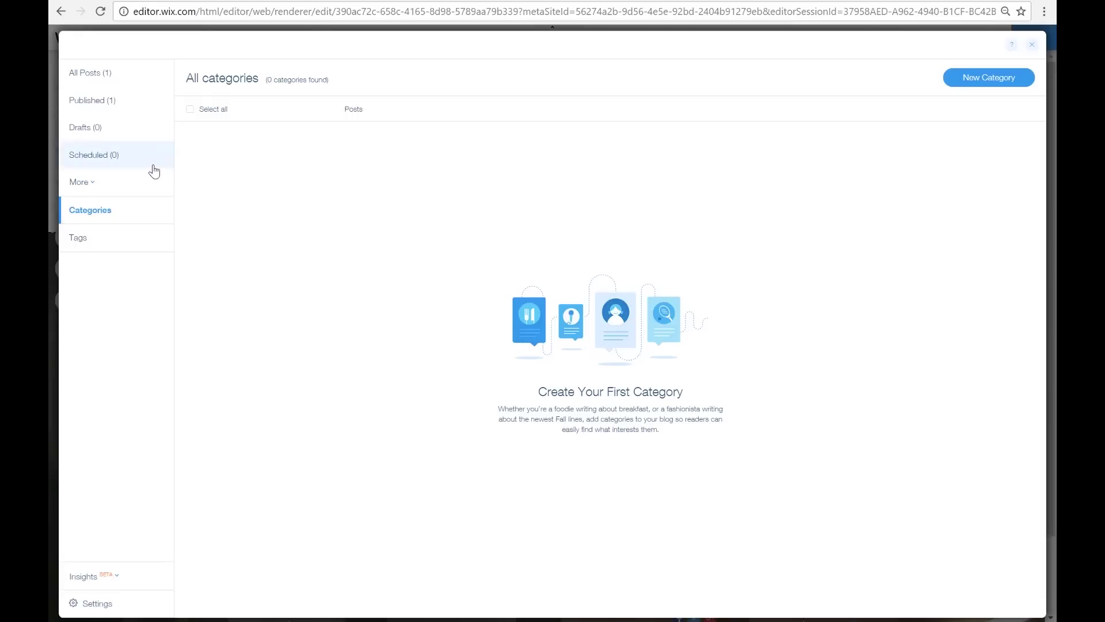
click(110, 75)
click(1032, 44)
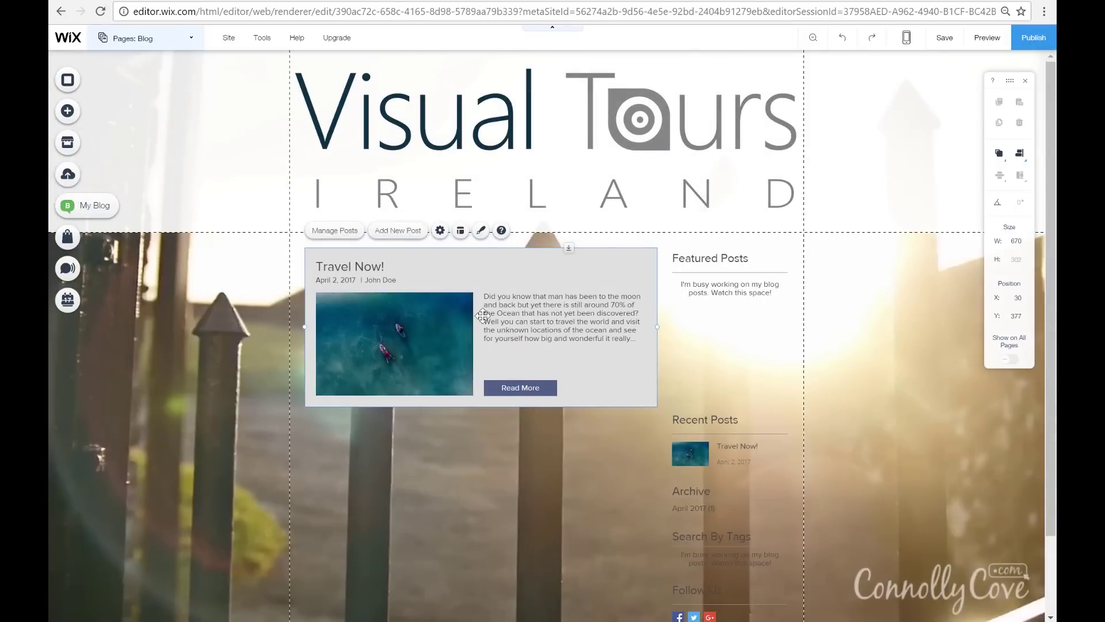
Change the blog feed's background to the first translucent white box design under My Boxes.
click(479, 230)
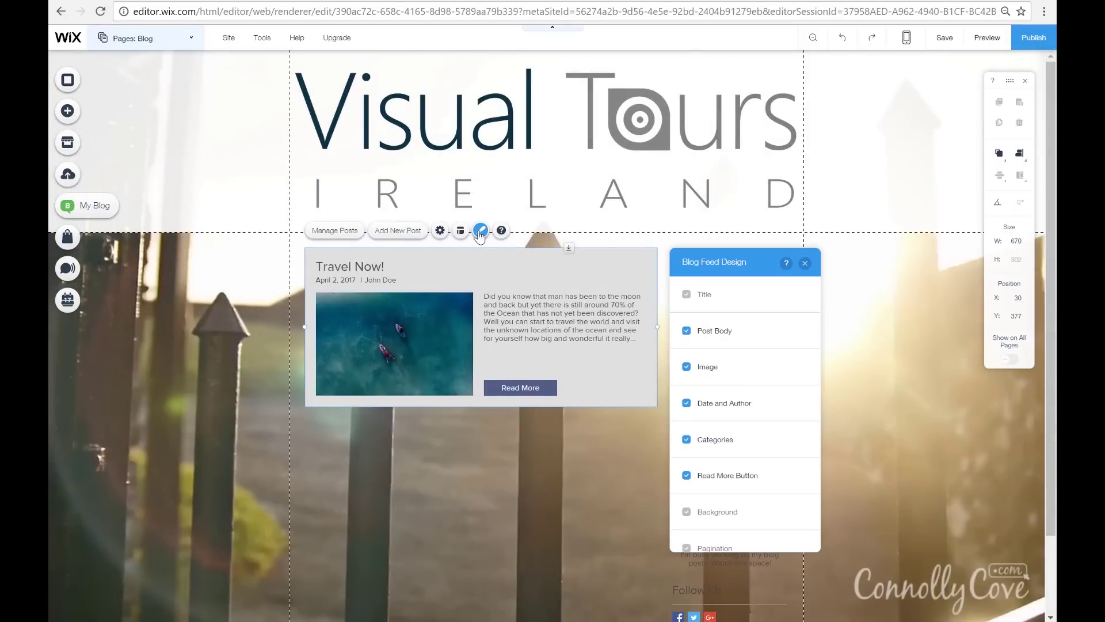
scroll(781, 440, down, 1)
mouse_move(775, 499)
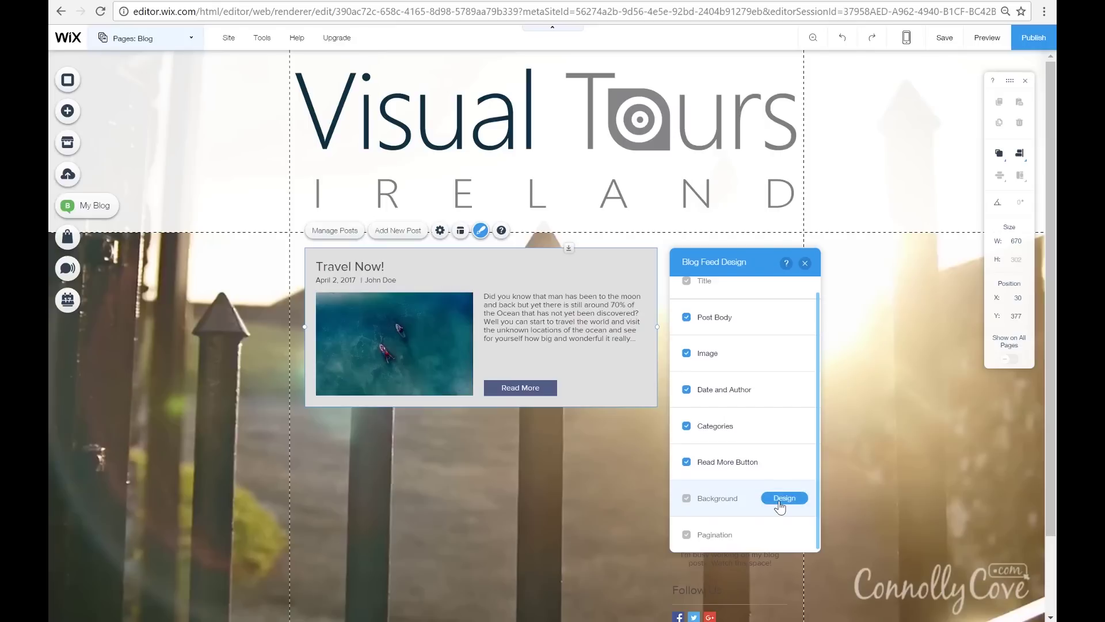
click(781, 498)
click(708, 361)
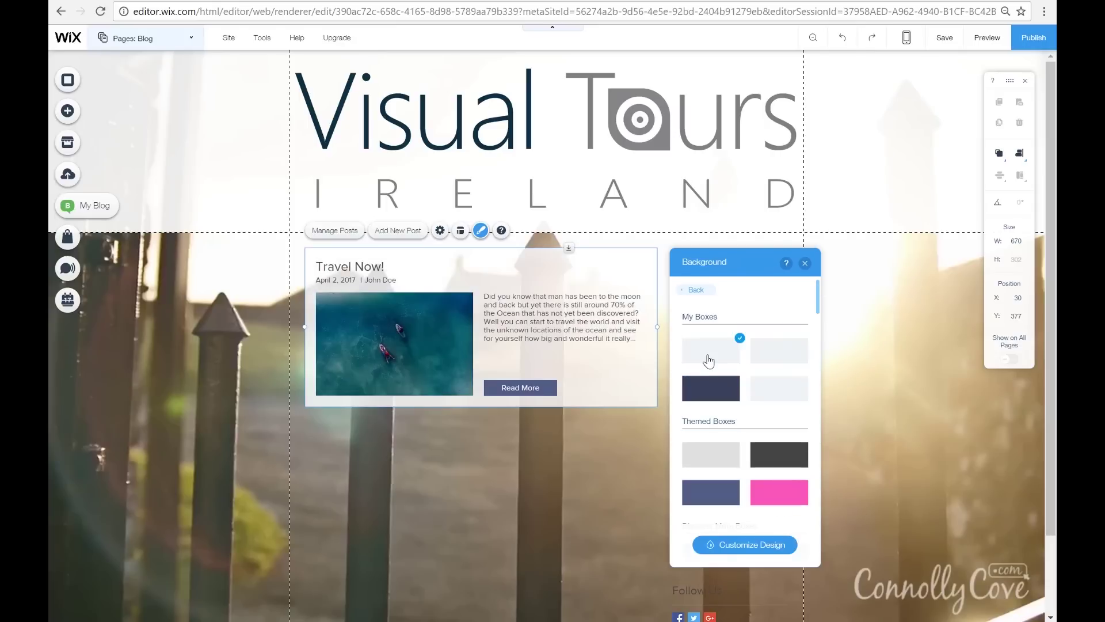
click(806, 265)
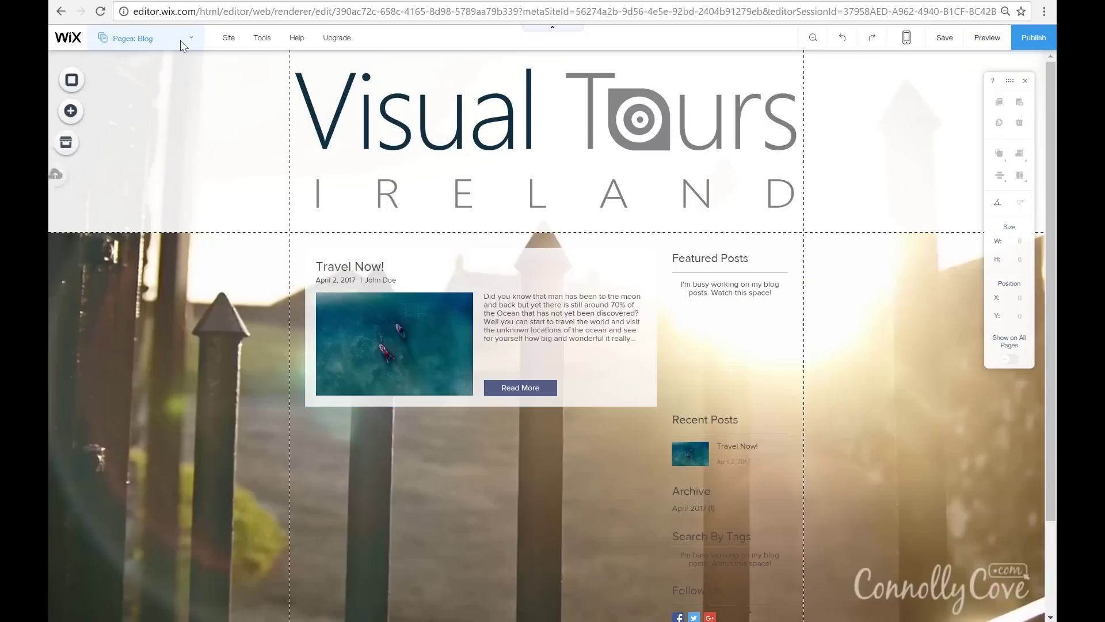
Review the site's page list, including the Blog entry, and switch to the HOME page.
click(133, 38)
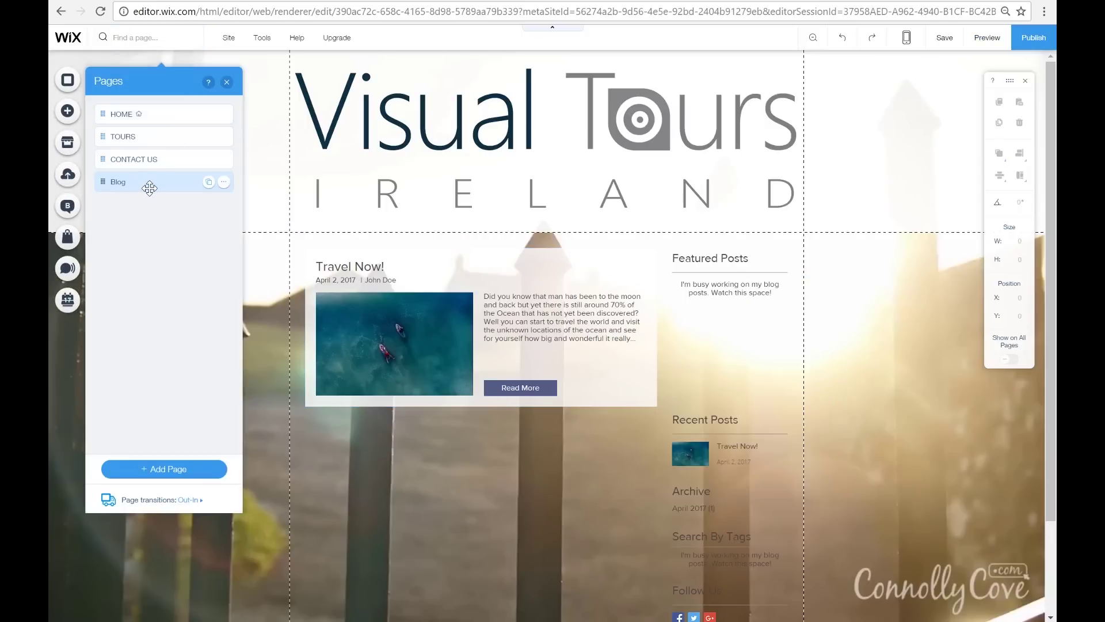
drag(149, 187, 136, 215)
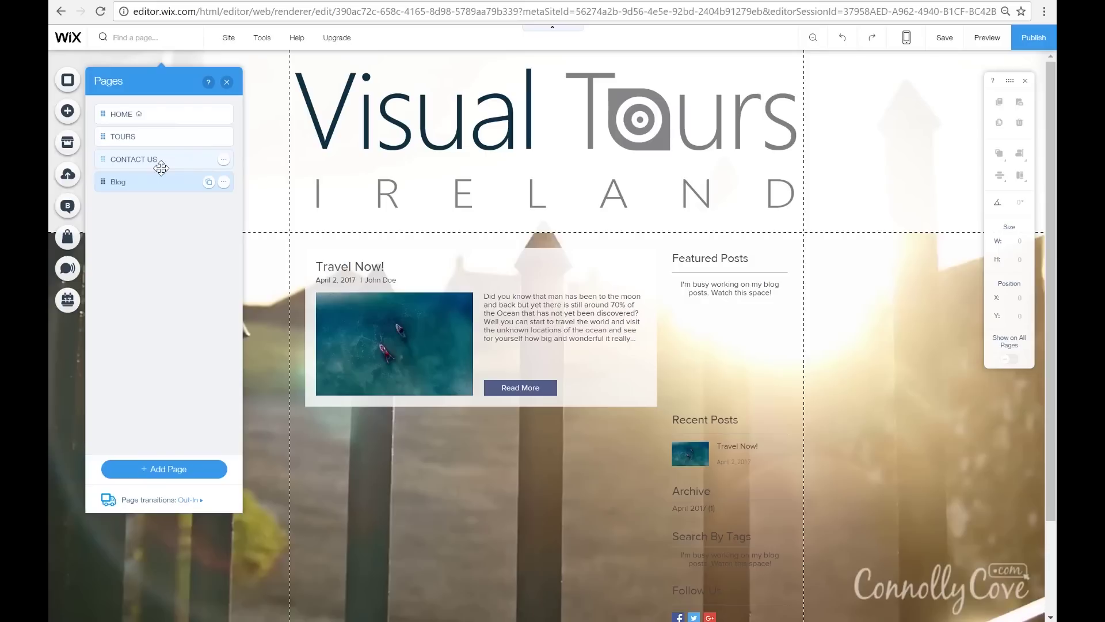
click(227, 82)
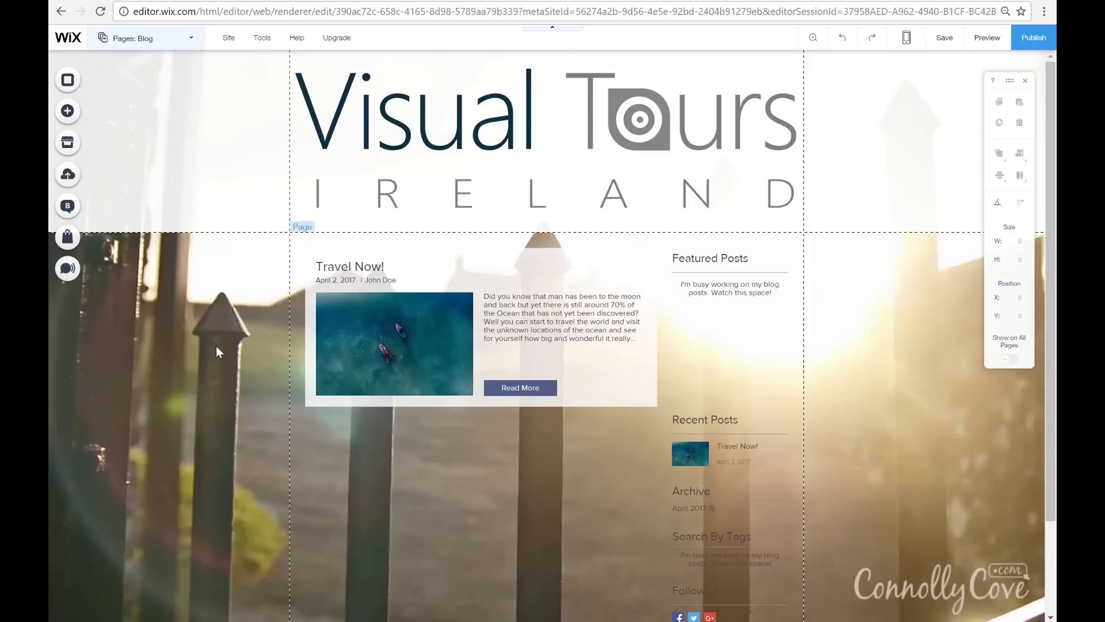
click(188, 41)
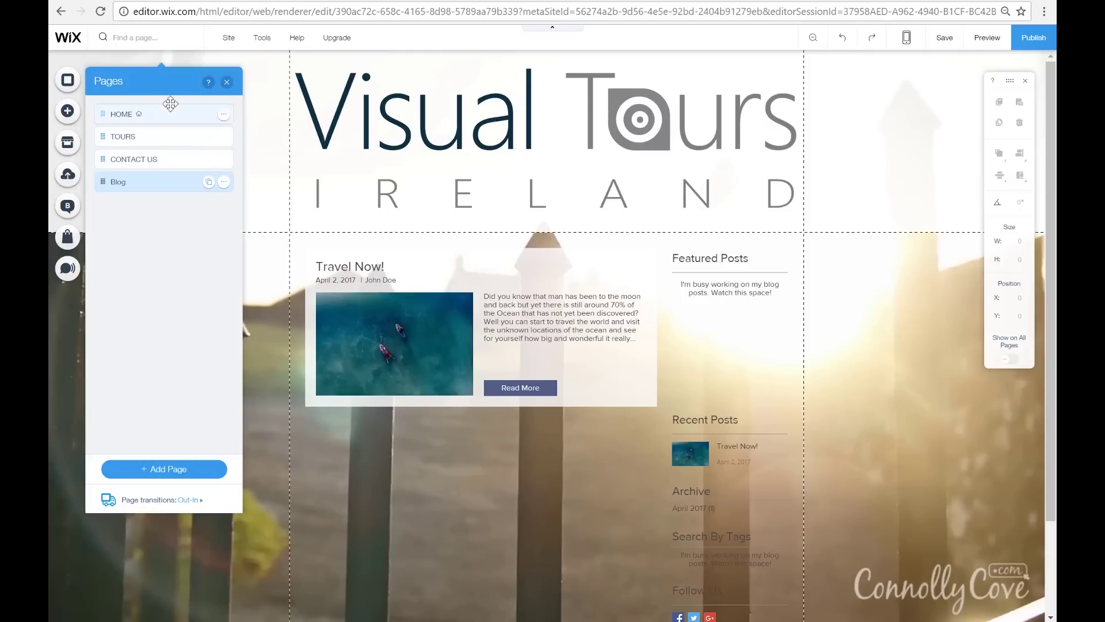
click(155, 121)
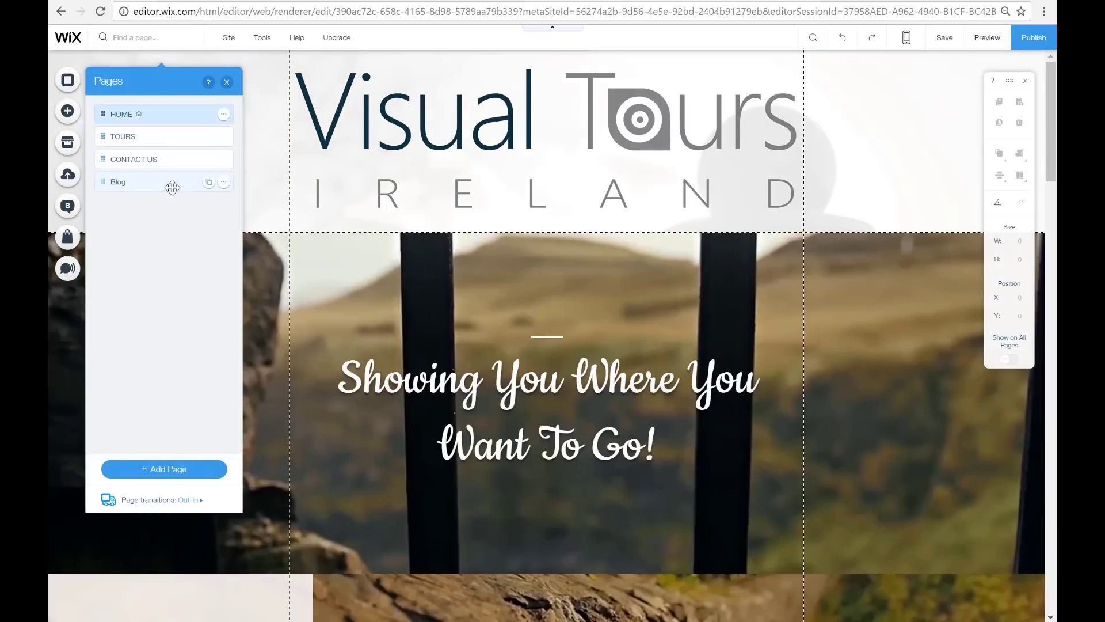
click(227, 81)
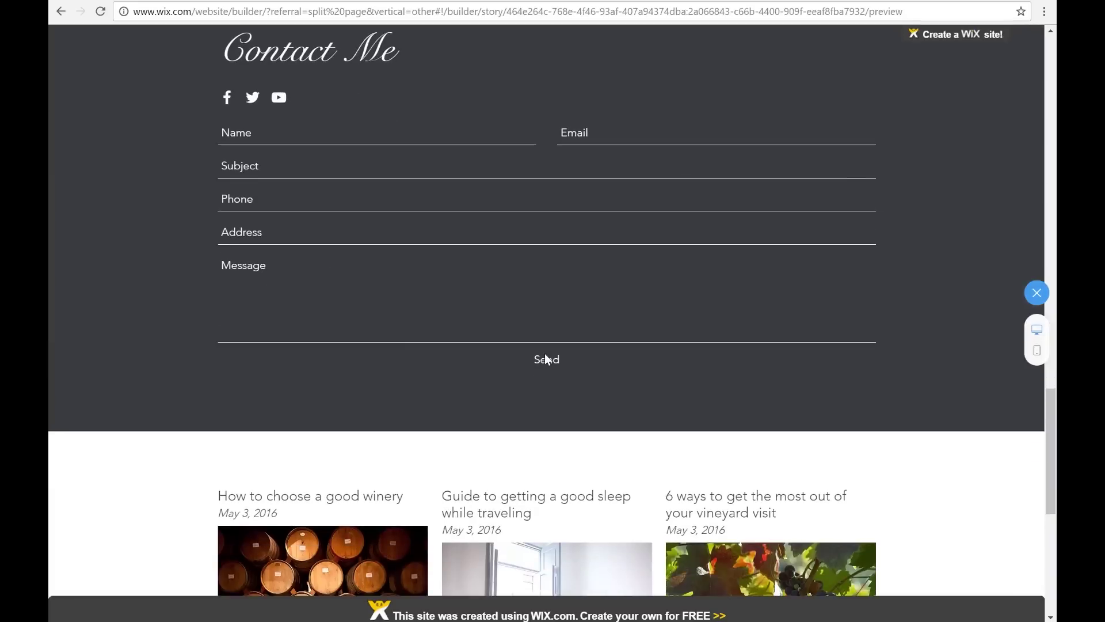
Compare the lower sections of the ADI site preview with the full HOME page in the standard editor.
scroll(545, 354, down, 8)
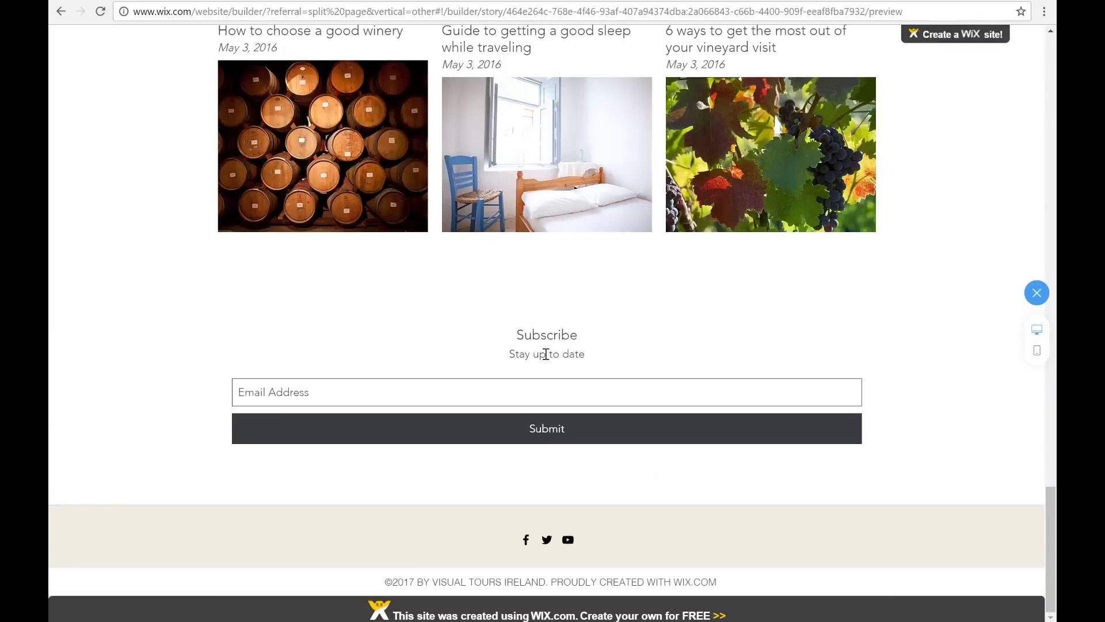
scroll(544, 354, up, 15)
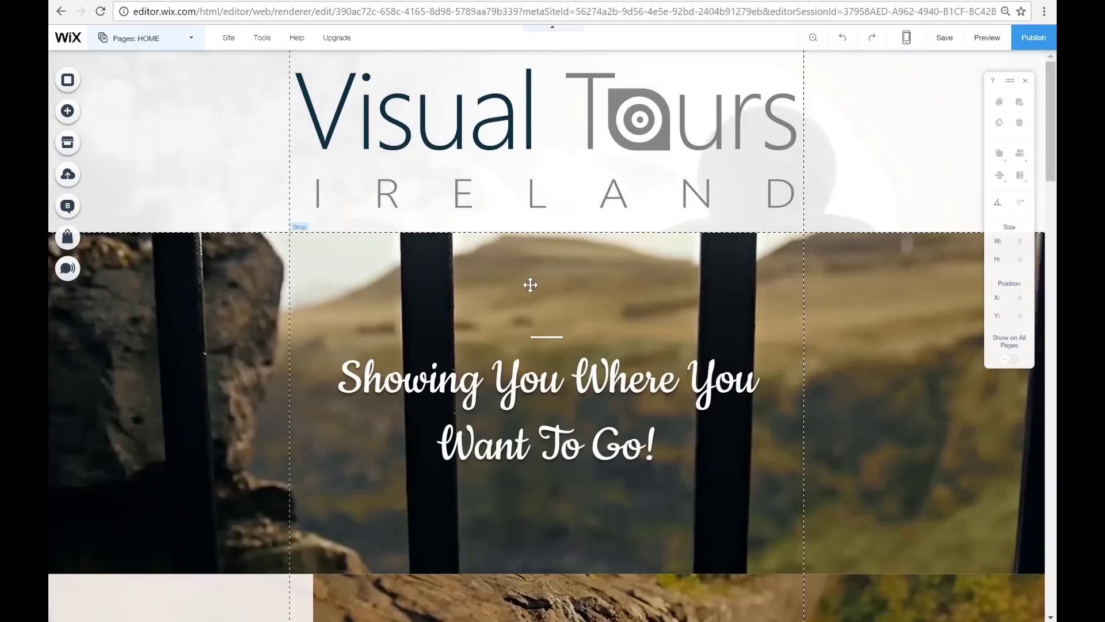
scroll(528, 284, down, 10)
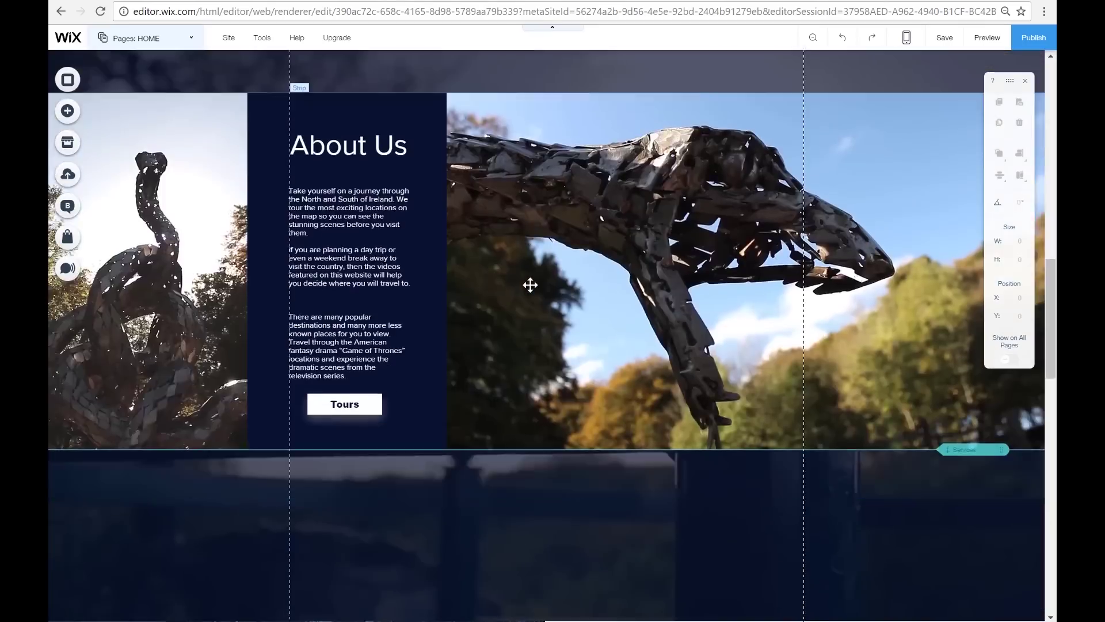
scroll(531, 285, down, 10)
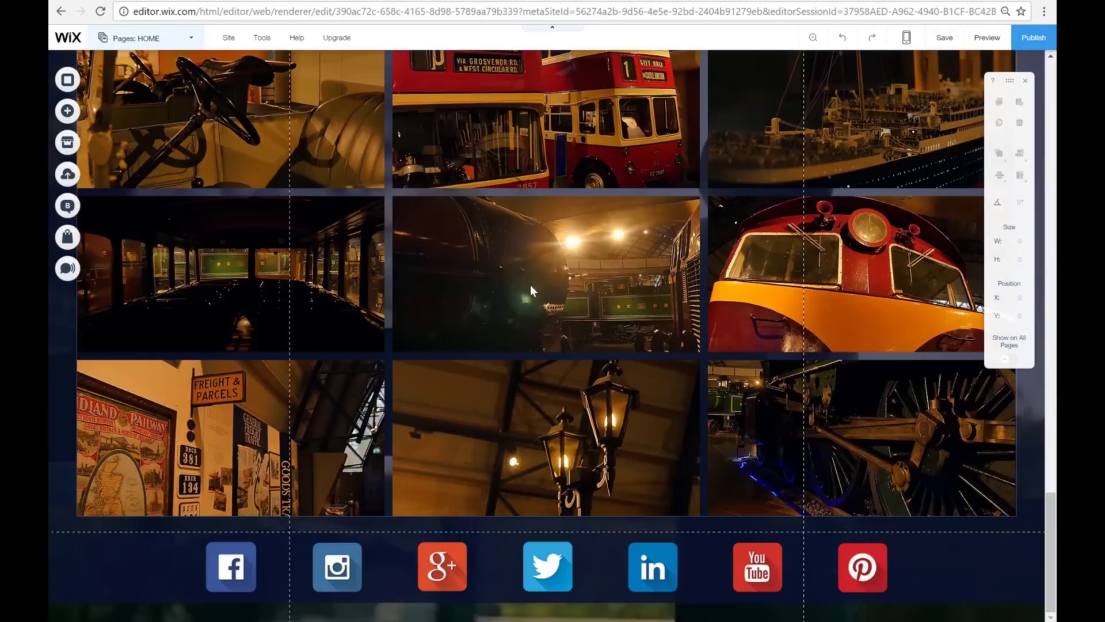
scroll(530, 285, up, 15)
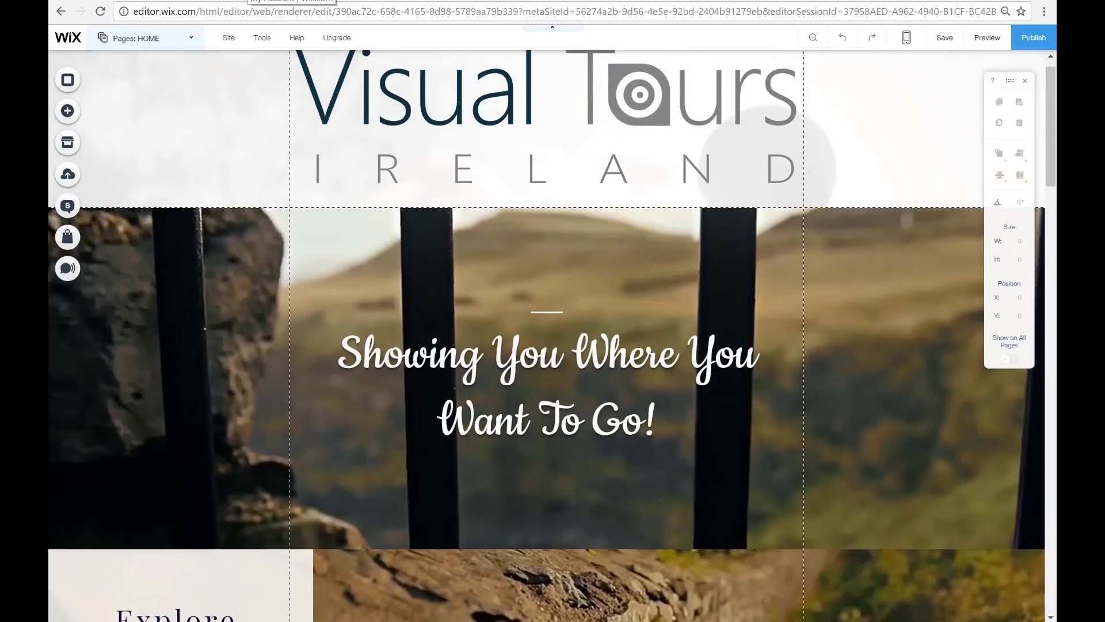
Open SEO Wiz from the visualtoursireland dashboard and examine its general info, keyword and search-visibility settings.
click(253, 1)
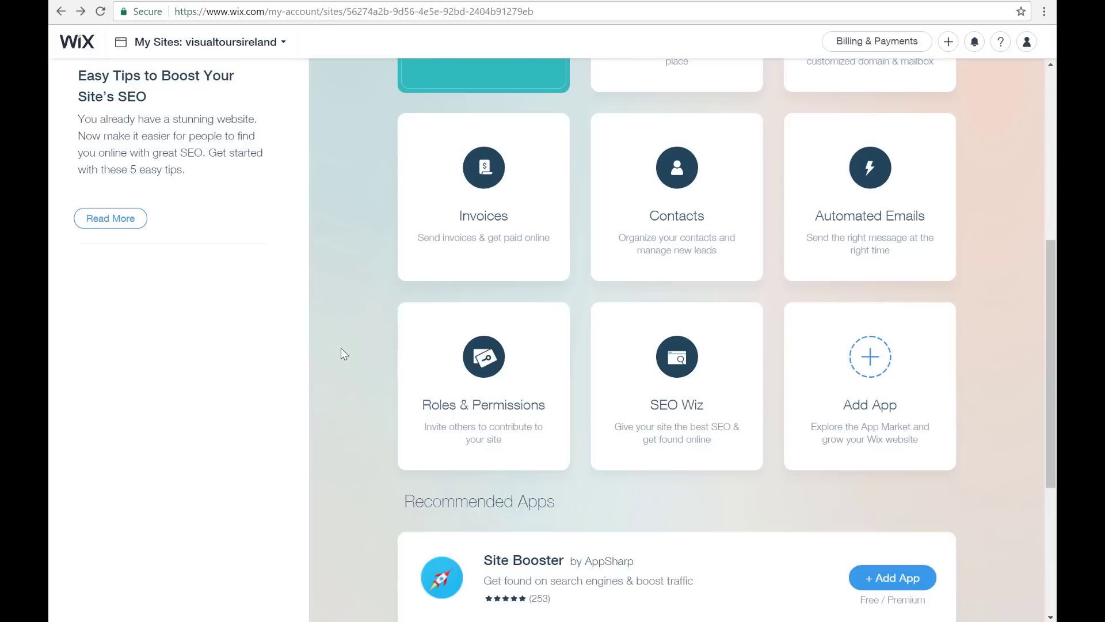
scroll(342, 349, up, 1)
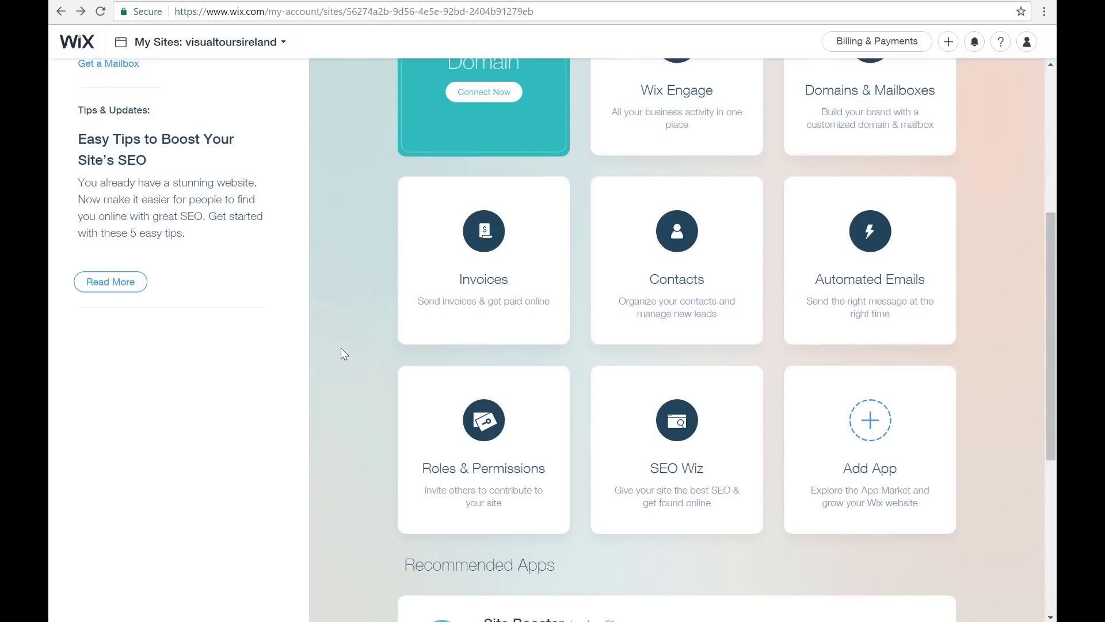
click(660, 401)
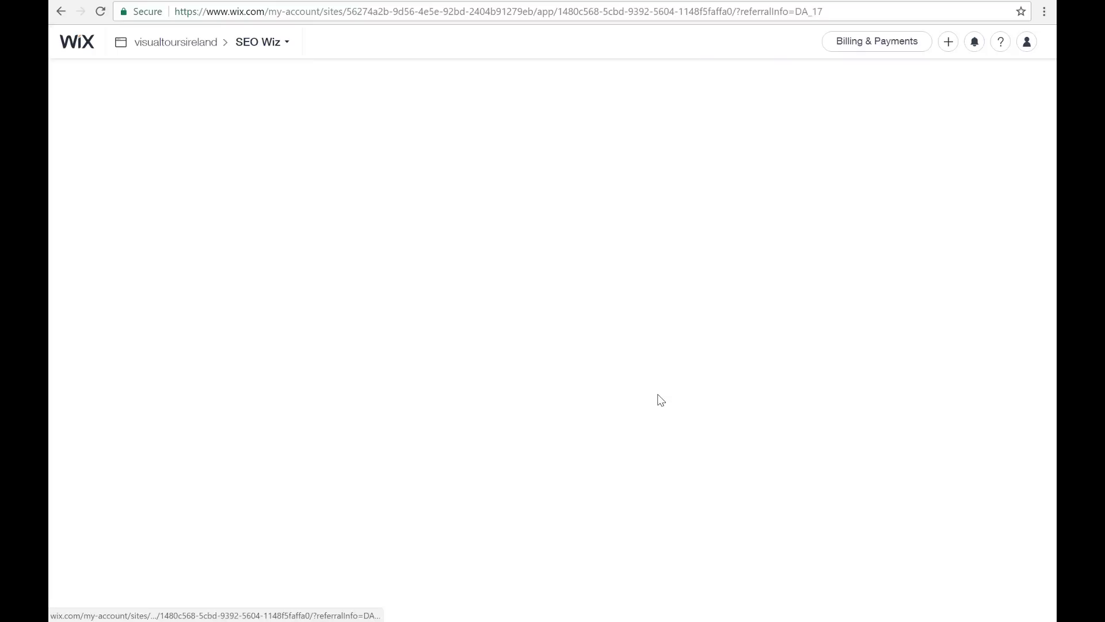
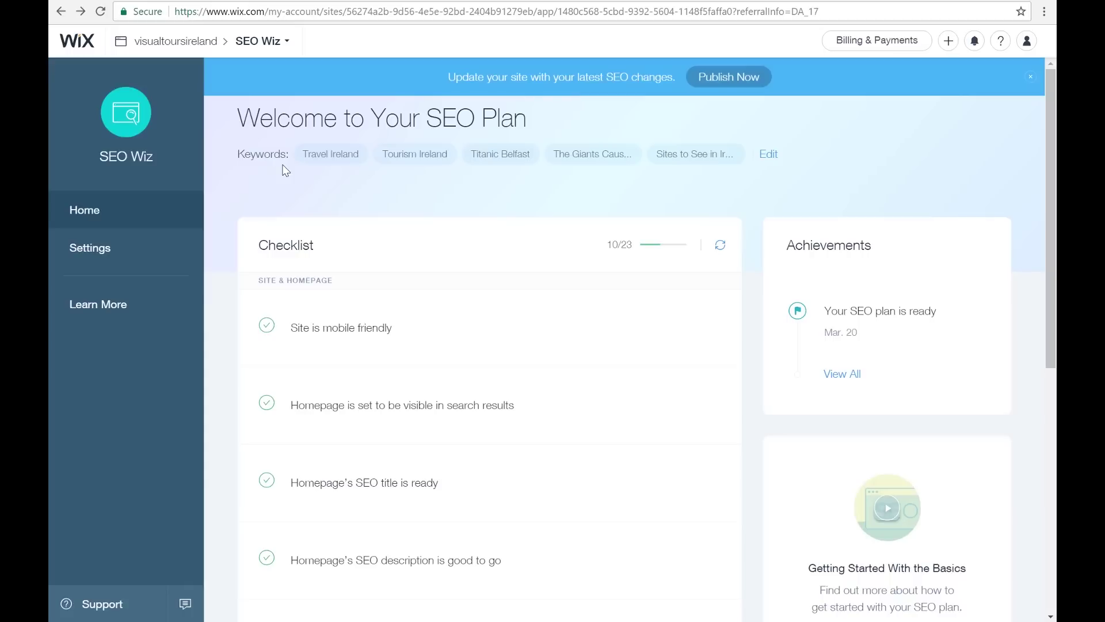
click(769, 159)
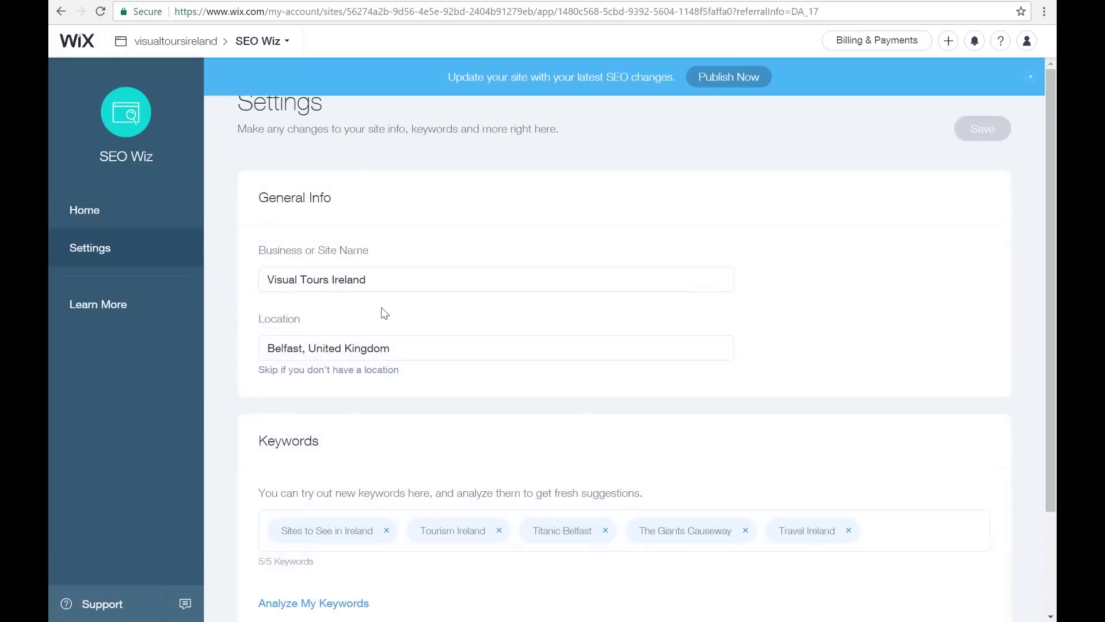
scroll(406, 197, down, 2)
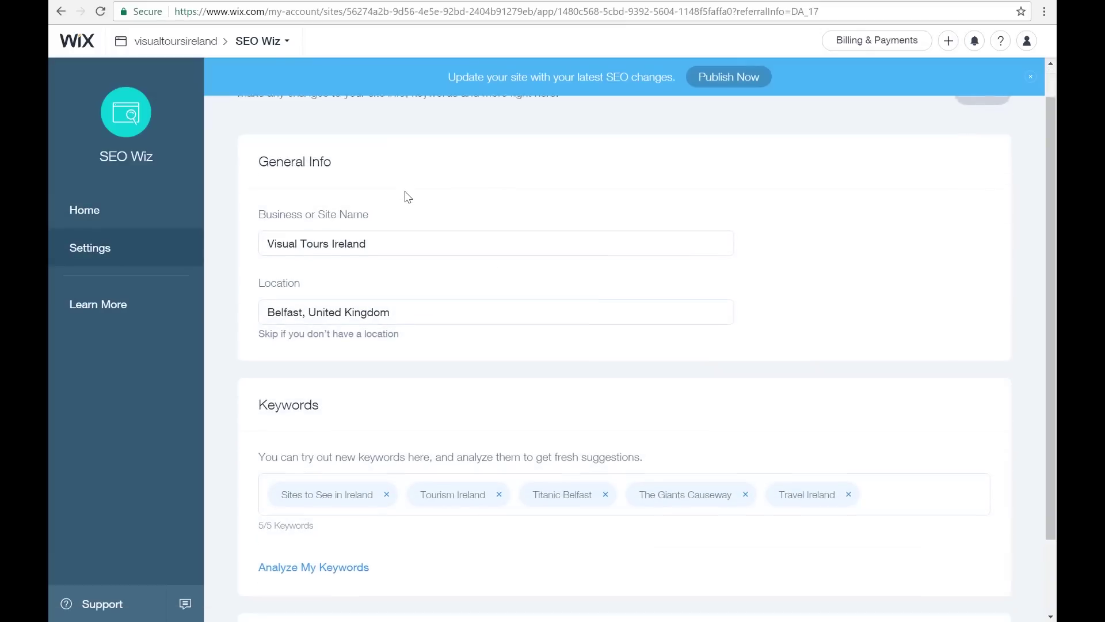
scroll(406, 198, up, 2)
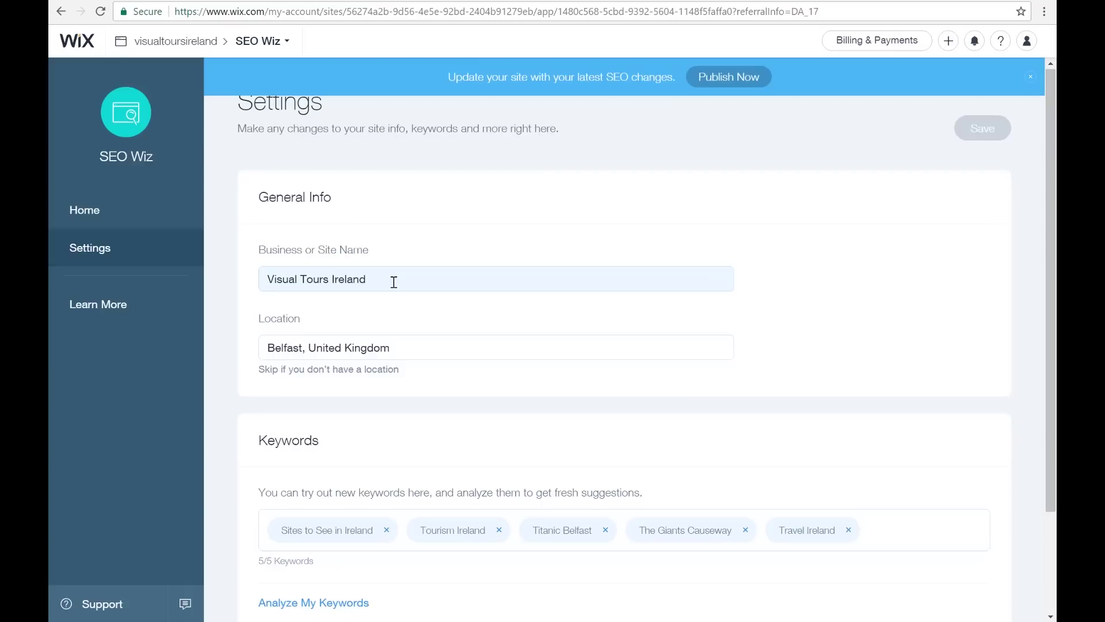
scroll(393, 281, down, 2)
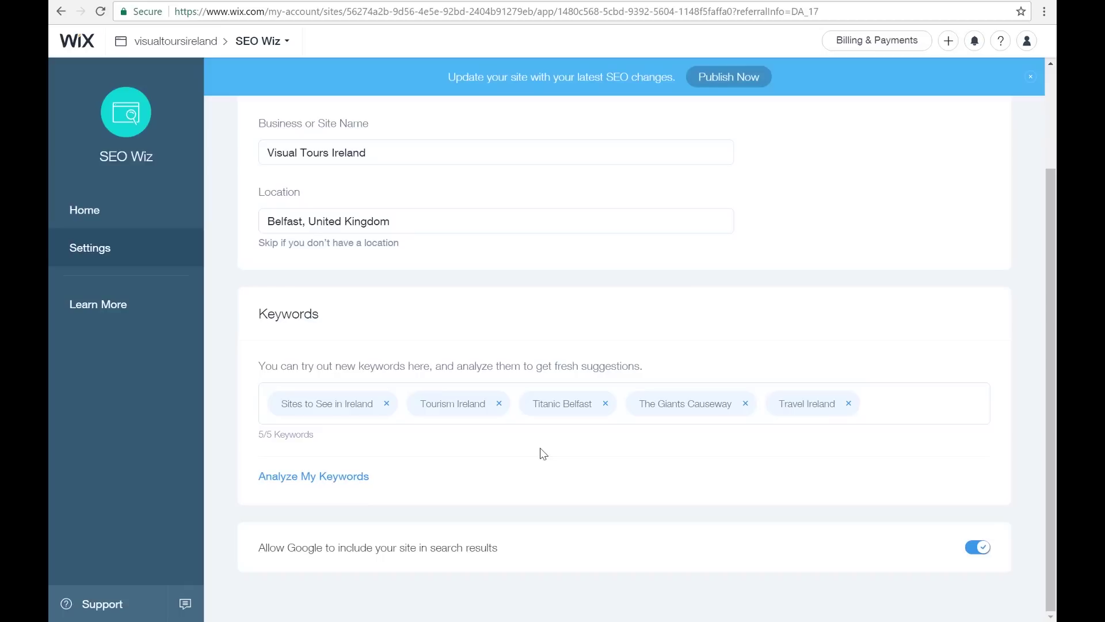
Return to the SEO plan and examine its checklist, expanding the details of the homepage's SEO description item.
key(alt+Left)
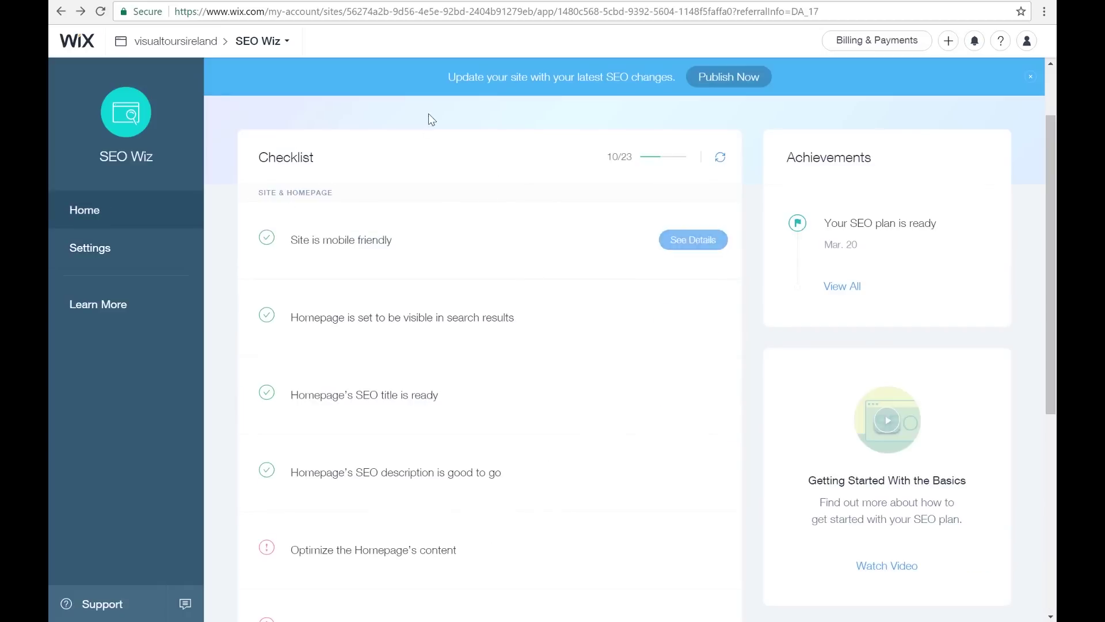
mouse_move(476, 235)
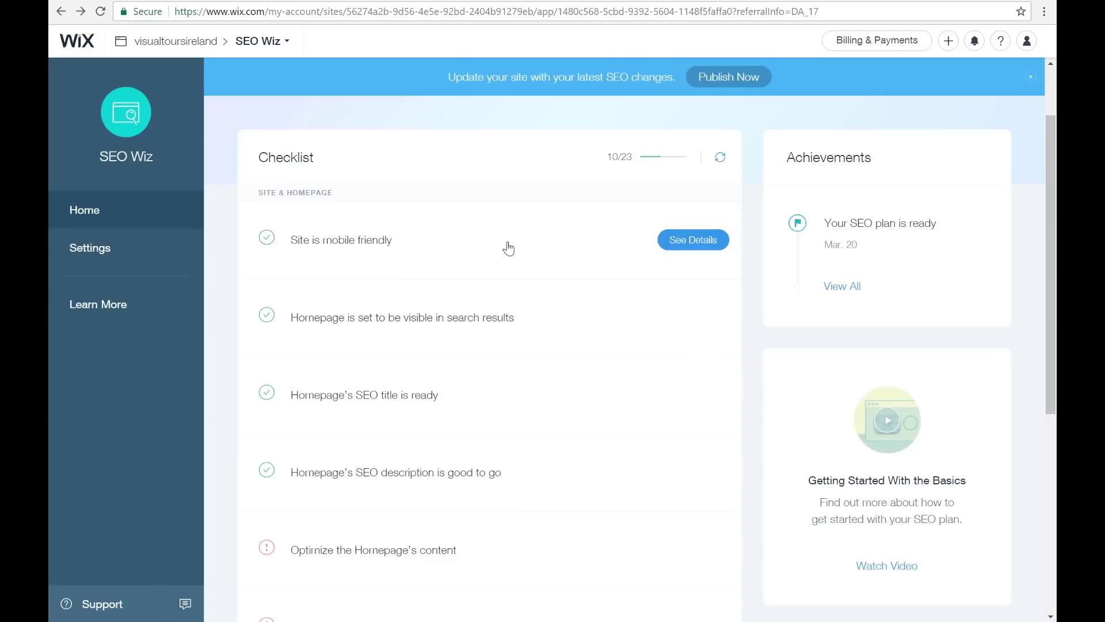
click(588, 443)
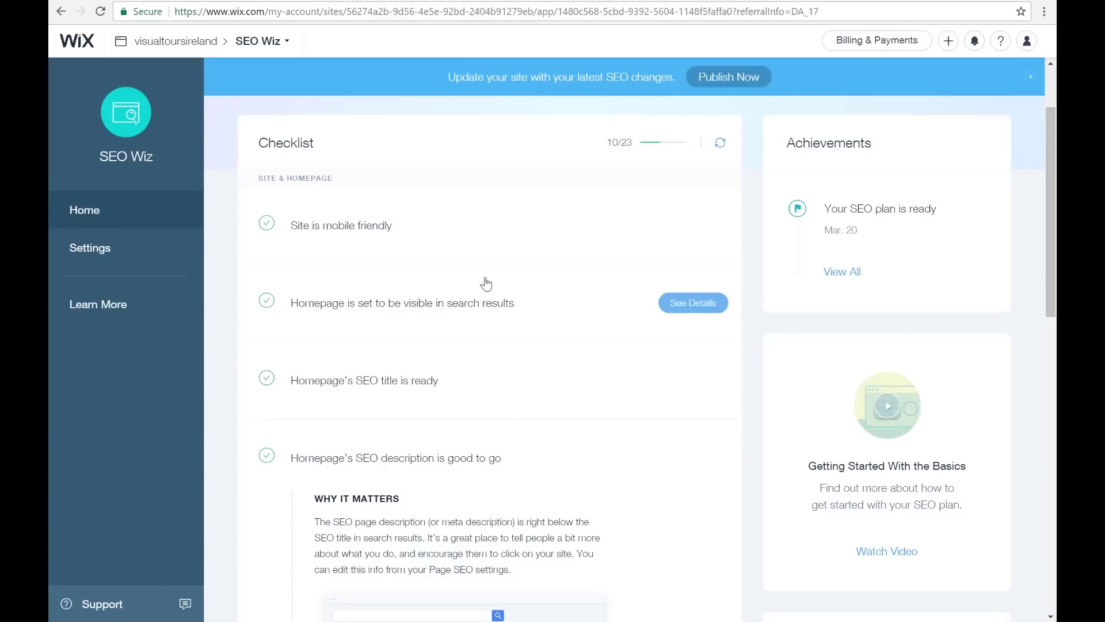
scroll(486, 282, down, 12)
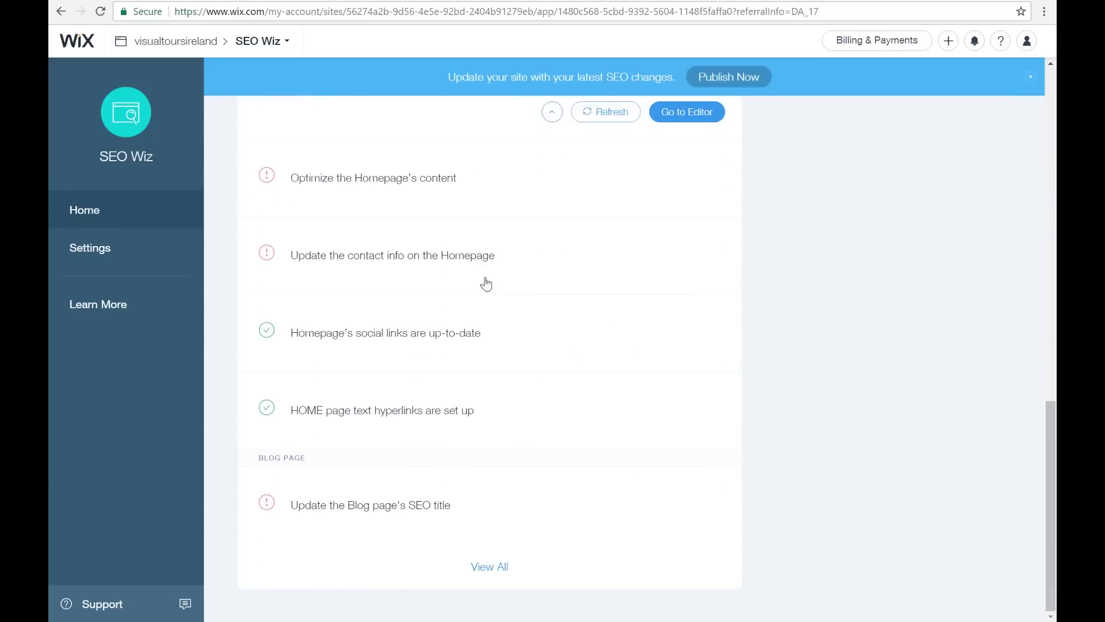
scroll(725, 426, up, 8)
scroll(724, 426, up, 6)
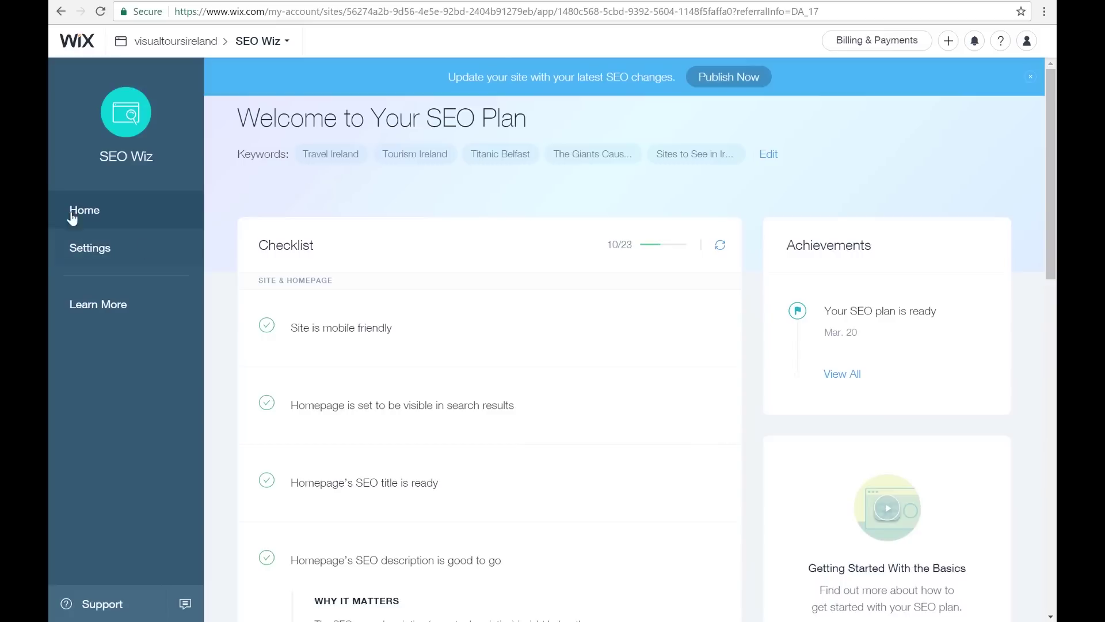
Return to the visualtoursireland dashboard, and look through the ADI site preview from its header to its footer.
click(172, 44)
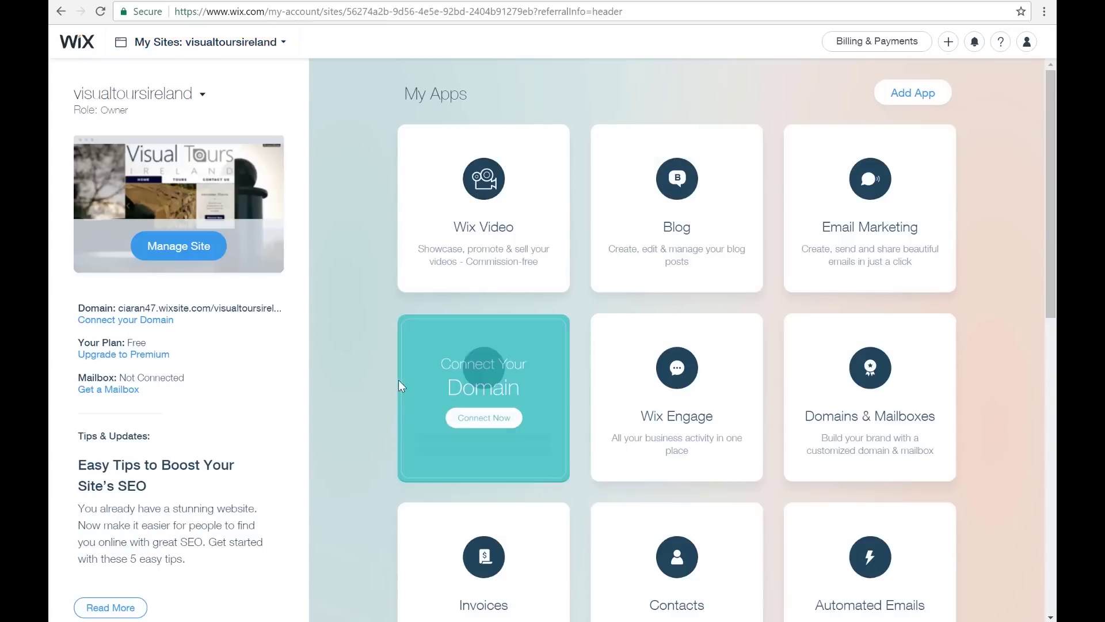
scroll(580, 360, down, 3)
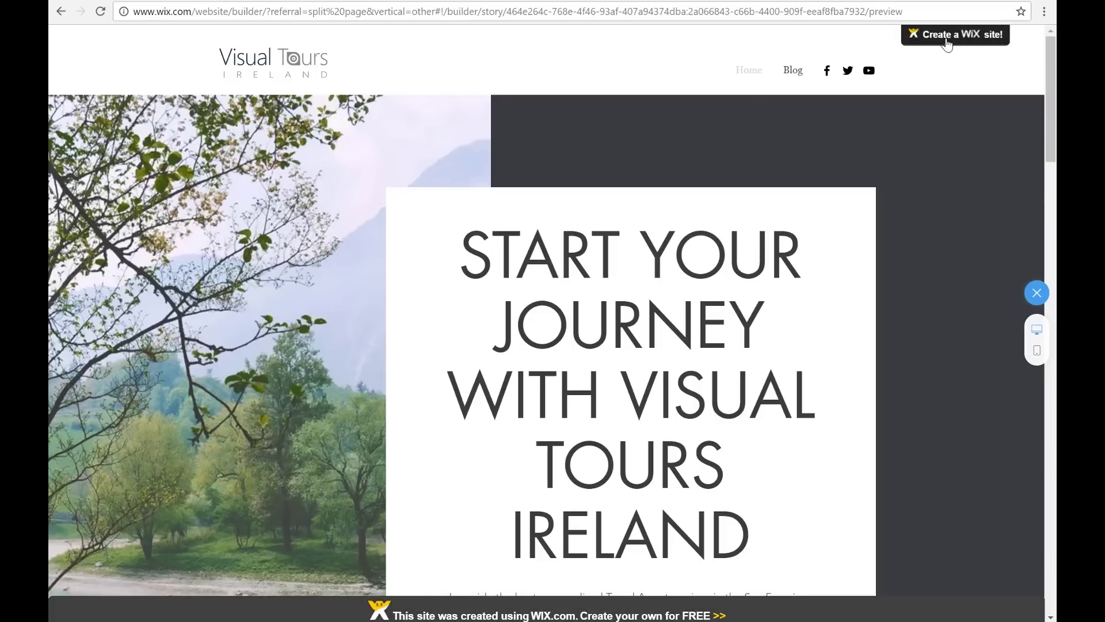
mouse_move(918, 47)
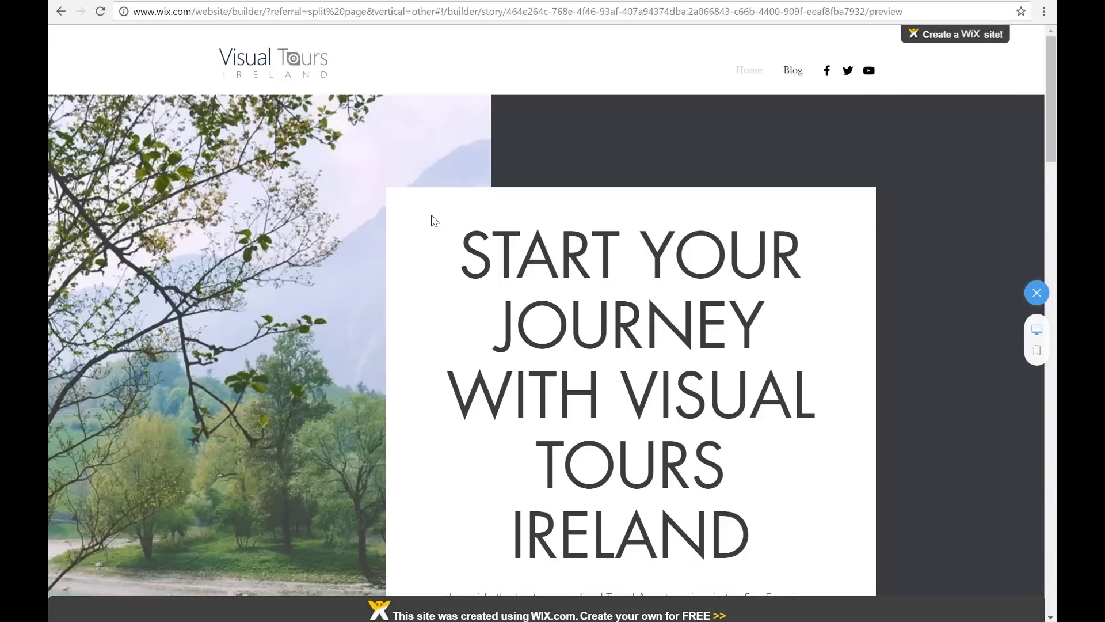
scroll(431, 215, down, 20)
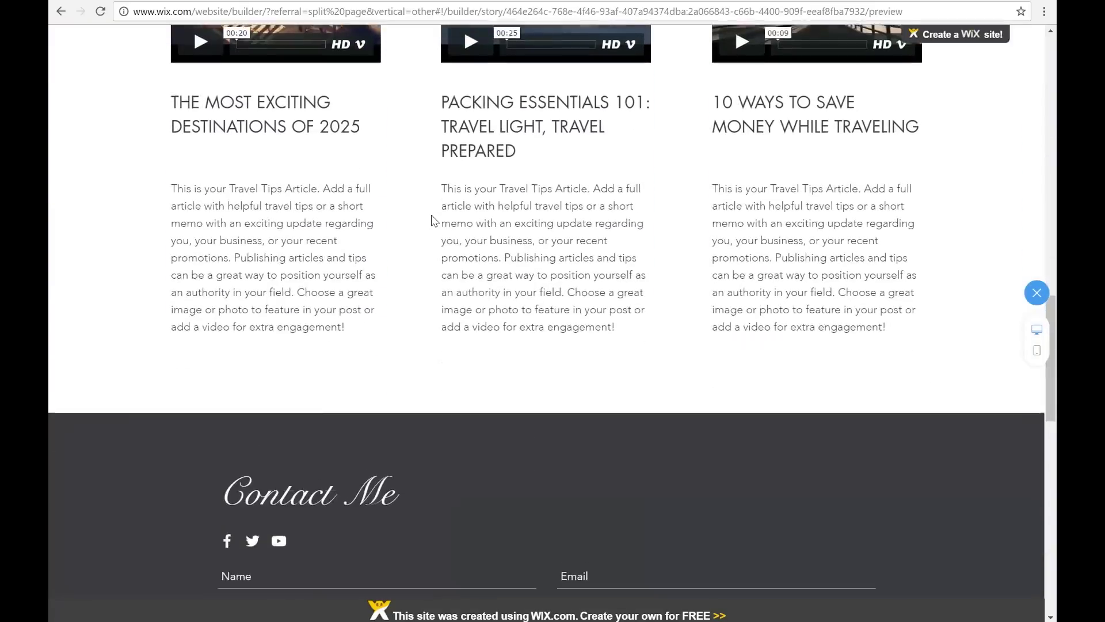
scroll(431, 215, down, 15)
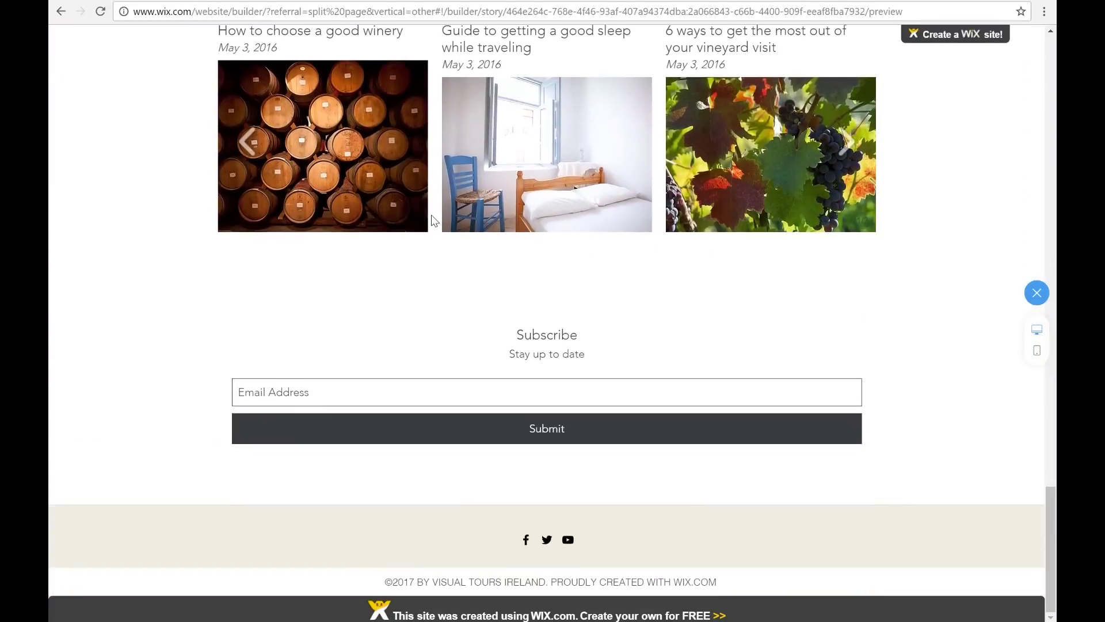
scroll(431, 215, up, 20)
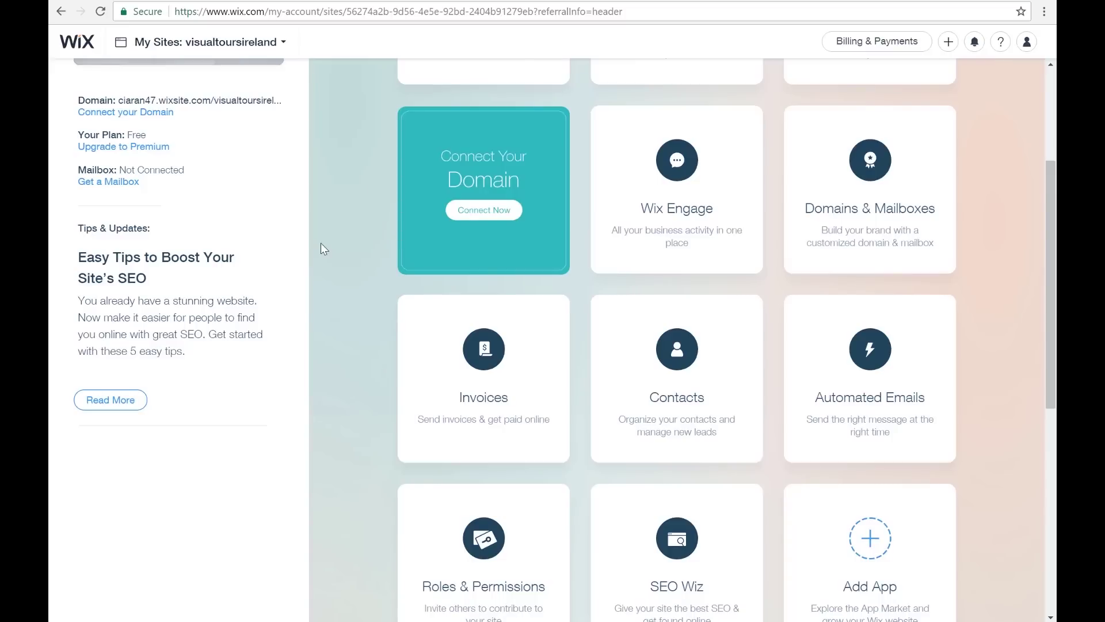
Open the Premium upgrade page from the site dashboard and read through the plans' included features and common questions.
scroll(320, 243, up, 4)
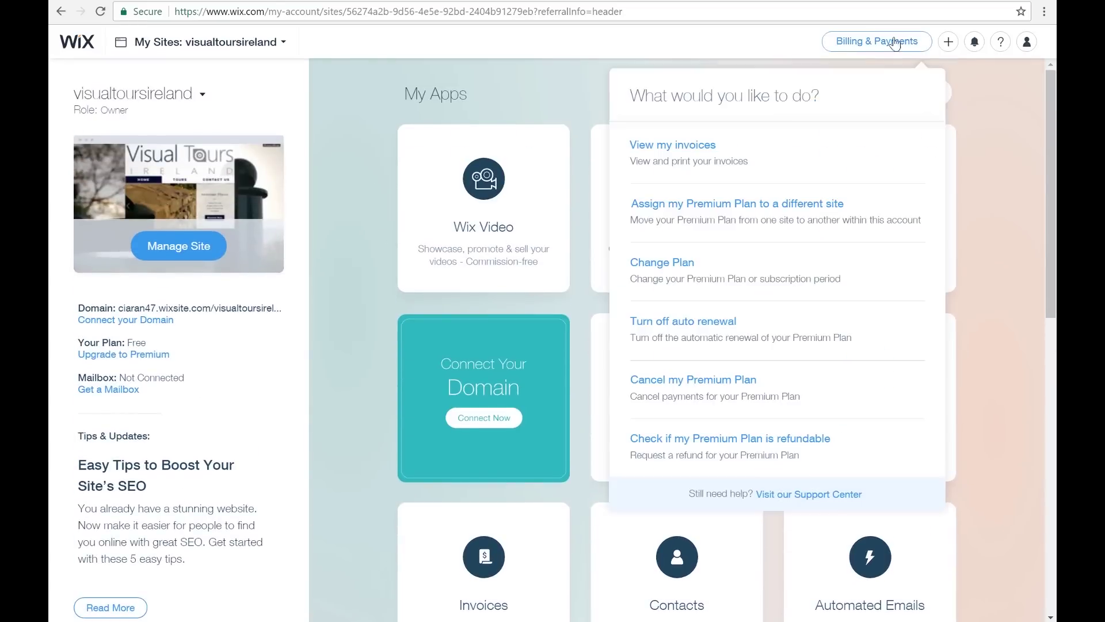
scroll(319, 301, down, 4)
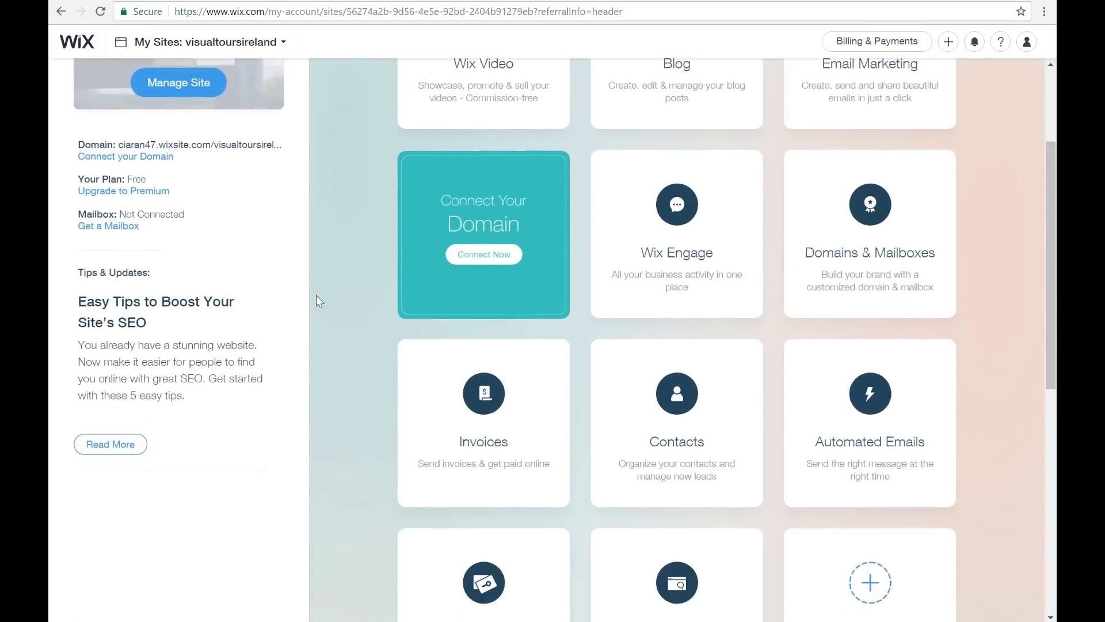
click(124, 132)
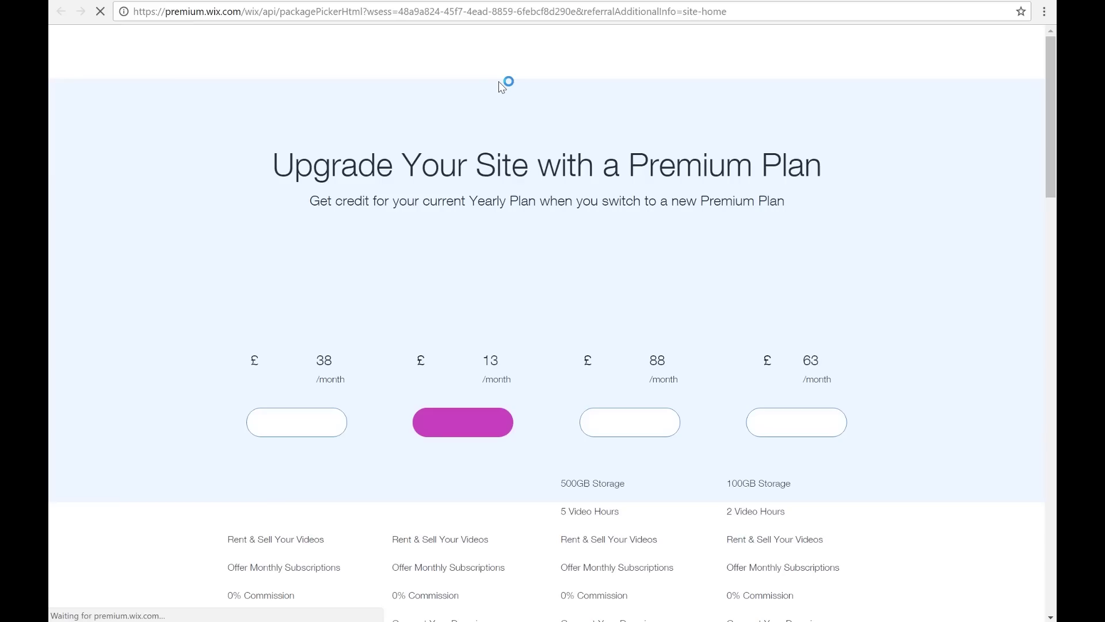
scroll(567, 328, down, 12)
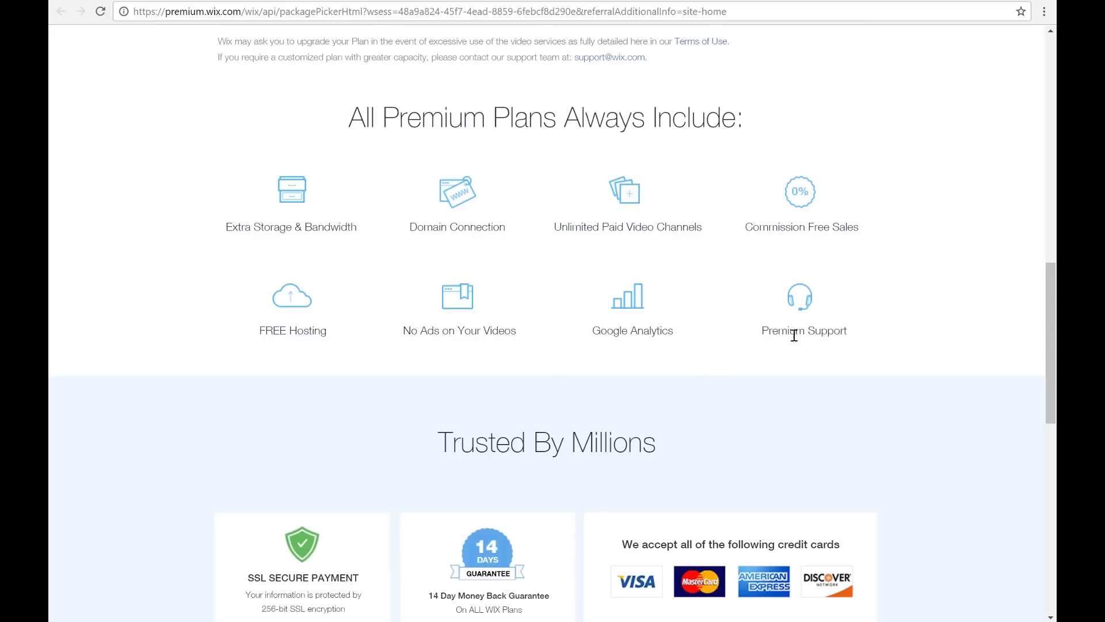
scroll(632, 298, down, 10)
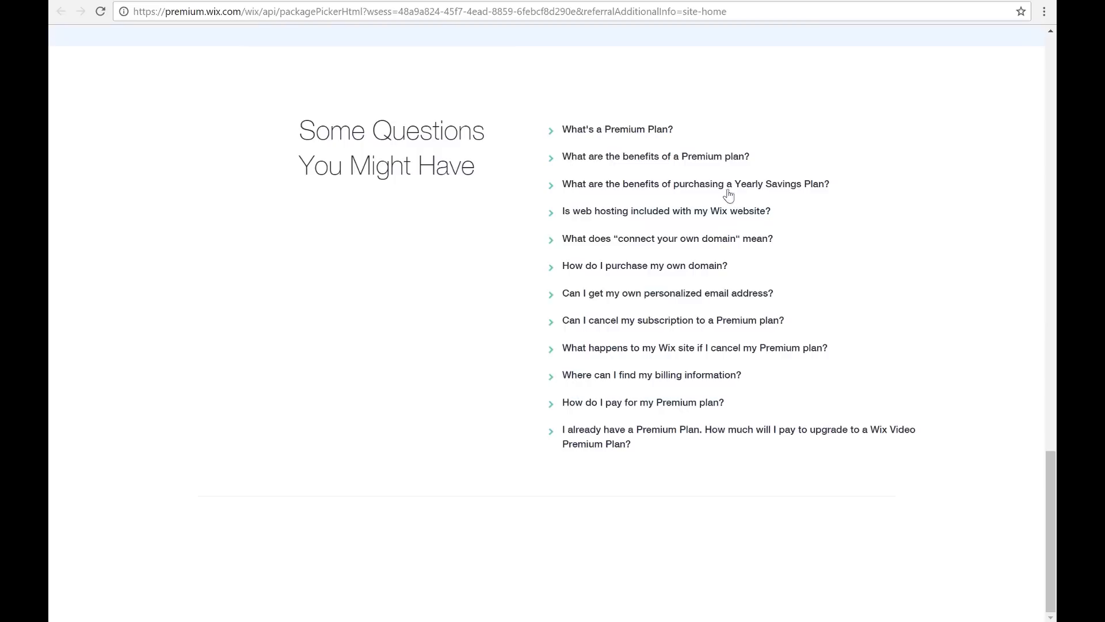
Look through the Visual Tours Ireland site preview from its header to the photo gallery, then leave preview mode.
scroll(745, 196, up, 20)
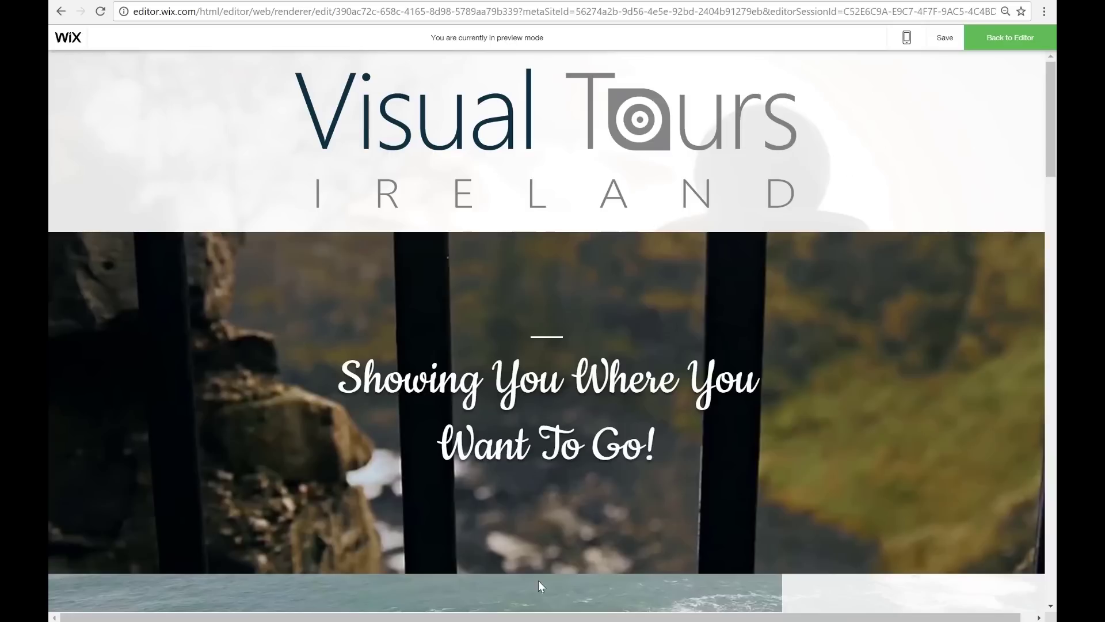
scroll(742, 507, down, 15)
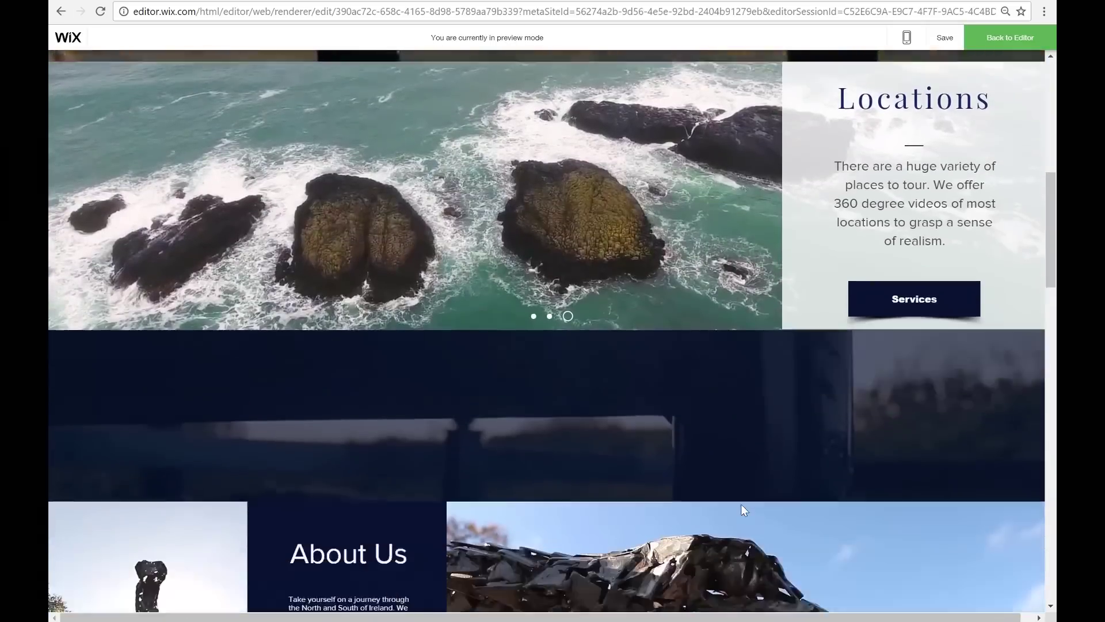
scroll(742, 508, down, 15)
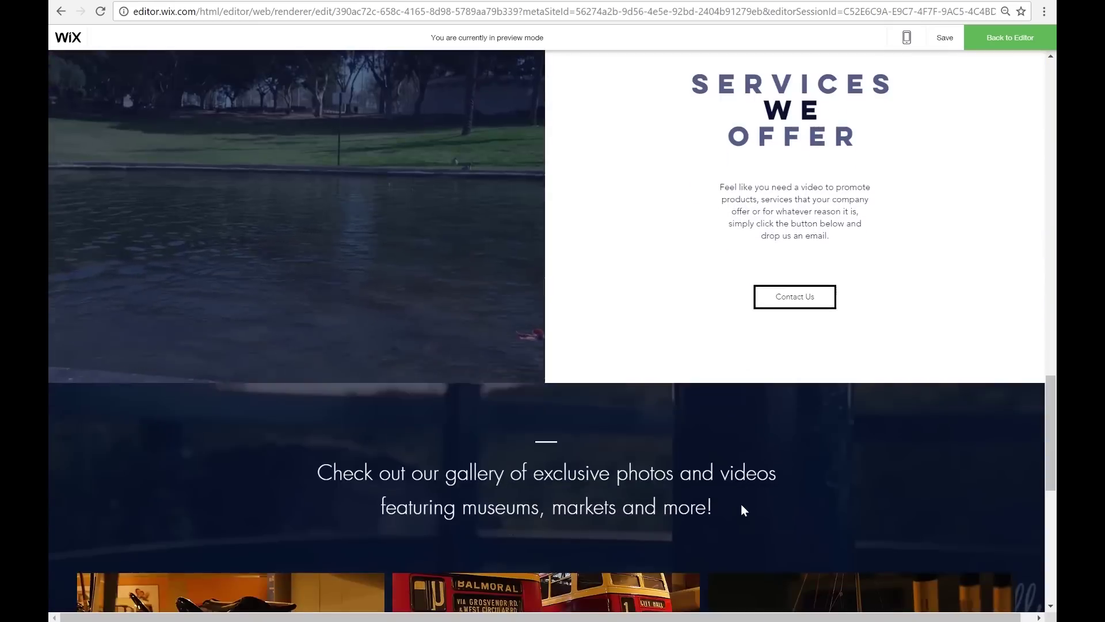
scroll(742, 509, down, 4)
scroll(741, 503, up, 20)
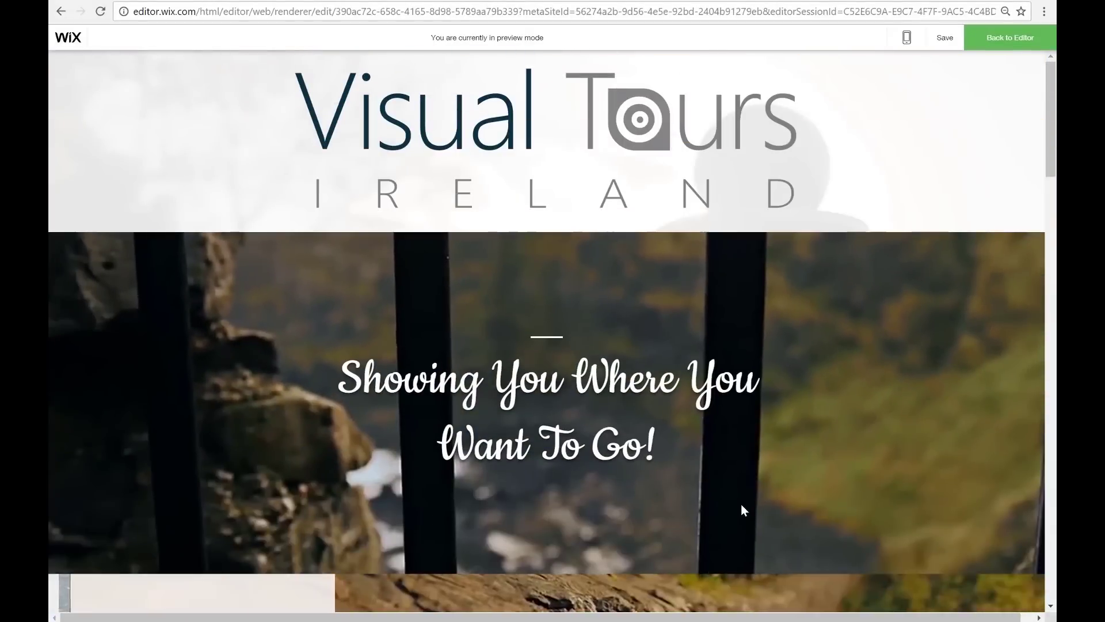
click(1012, 48)
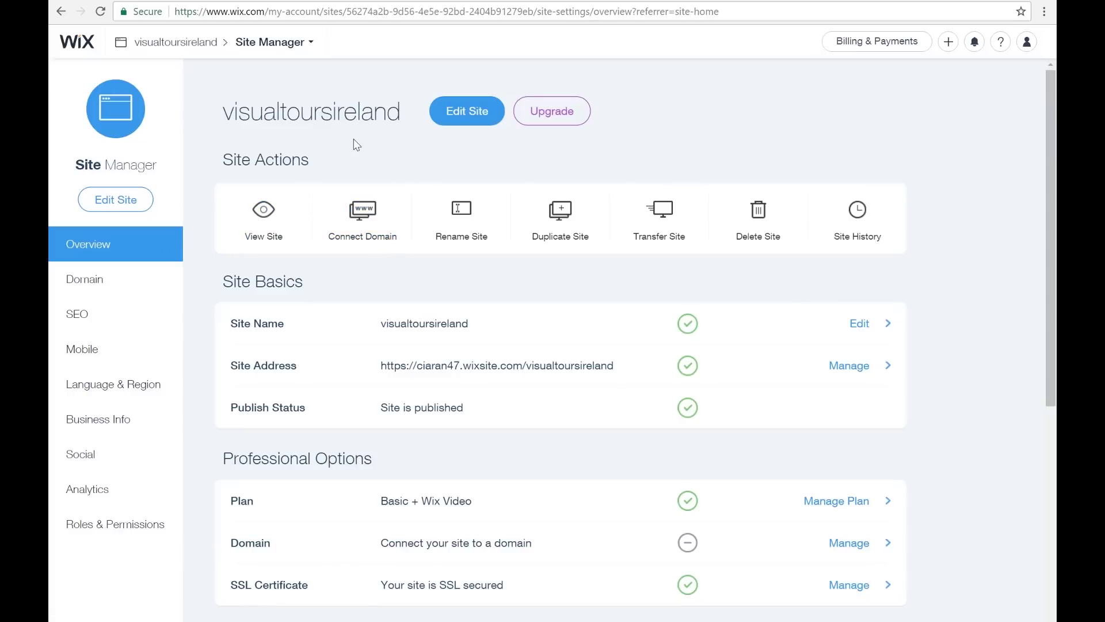
Open the domain options from the visualtoursireland Site Manager, examine the page's web address, and choose to connect a domain already owned.
click(124, 324)
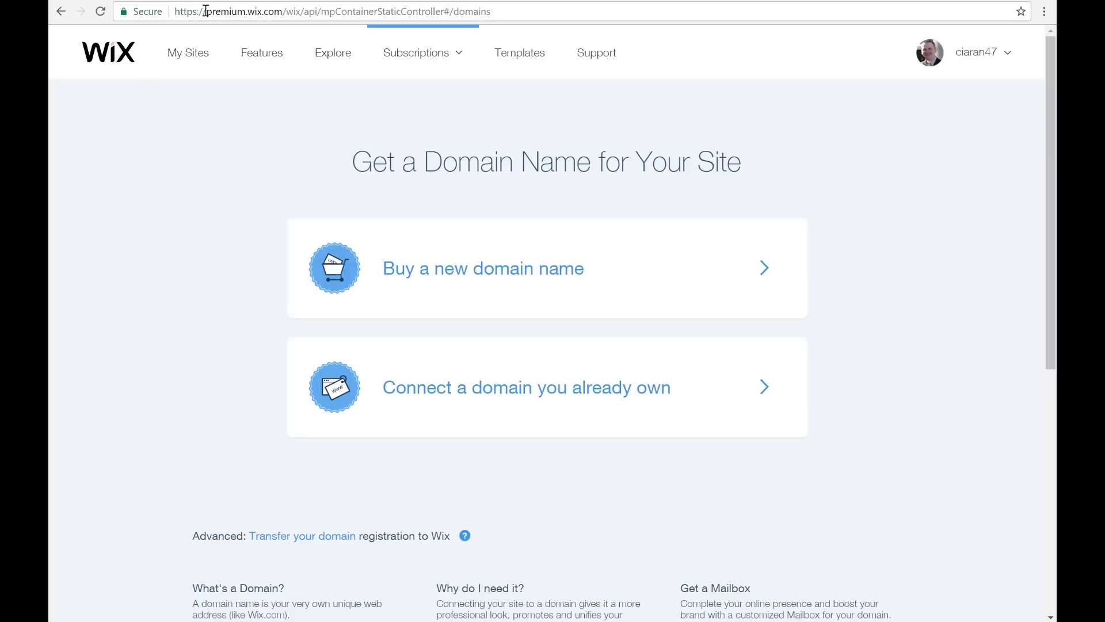
drag(203, 11, 287, 8)
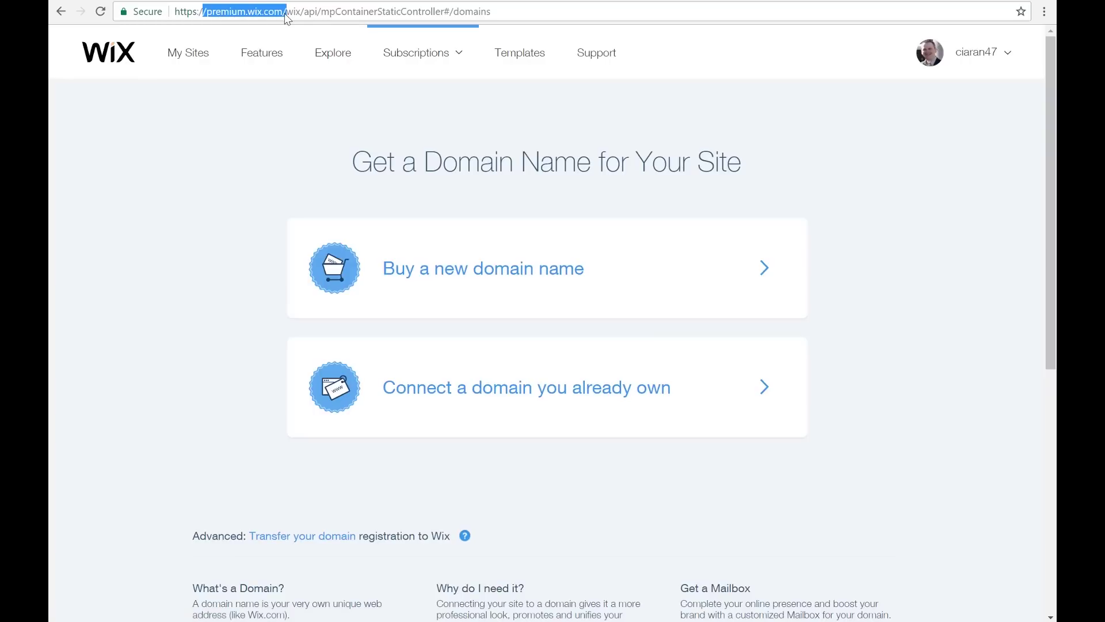
click(276, 123)
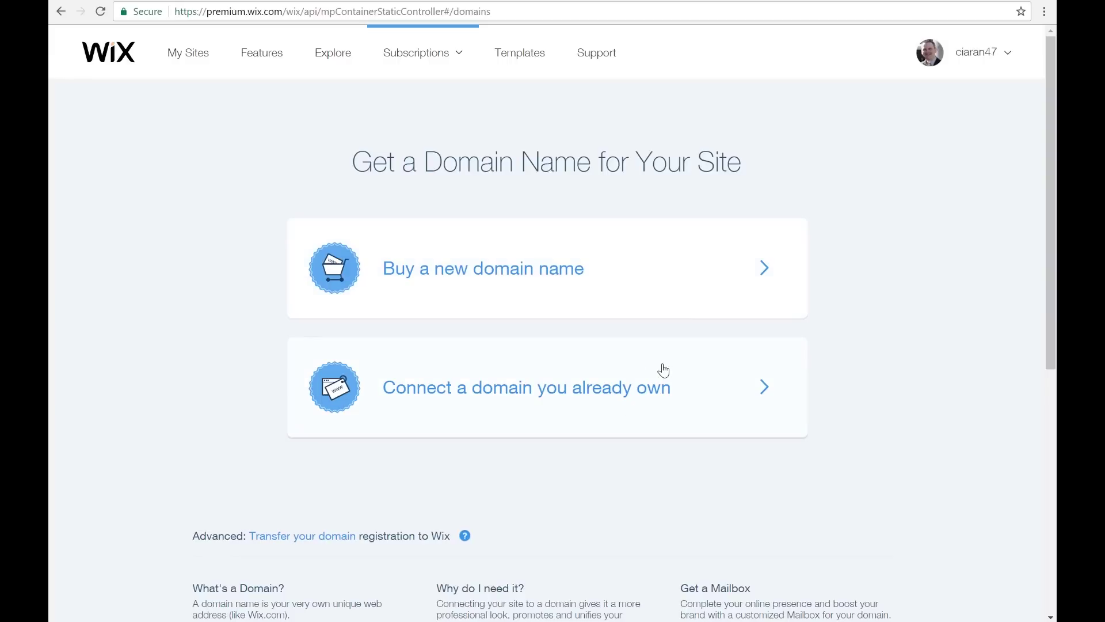
click(698, 387)
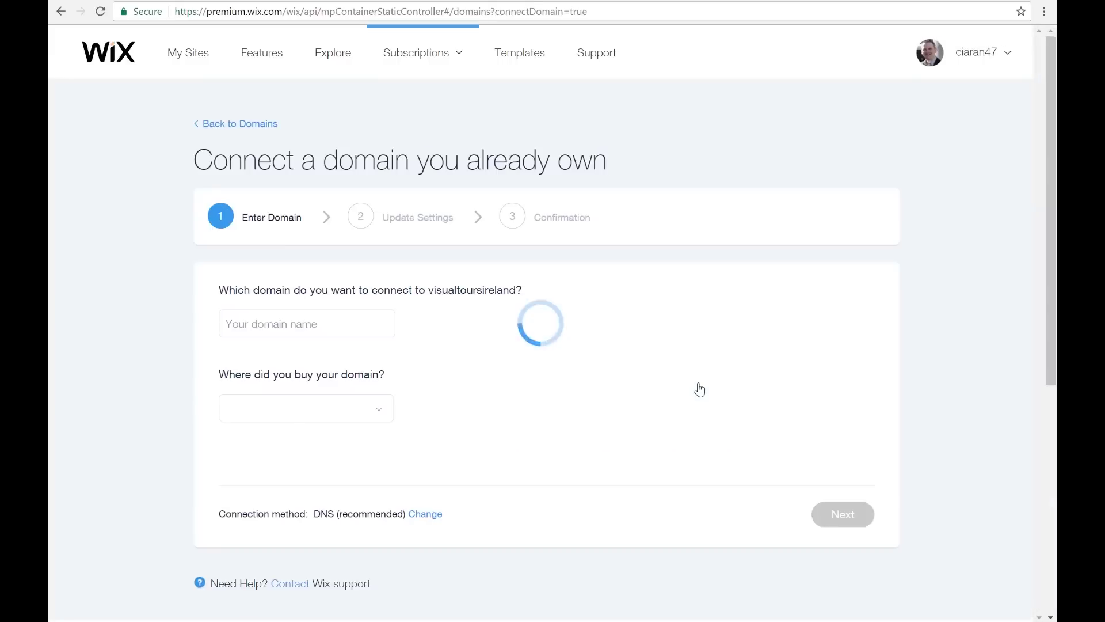
Examine the domain connection form's domain name field and list of domain providers, then leave the form without filling it in.
click(364, 325)
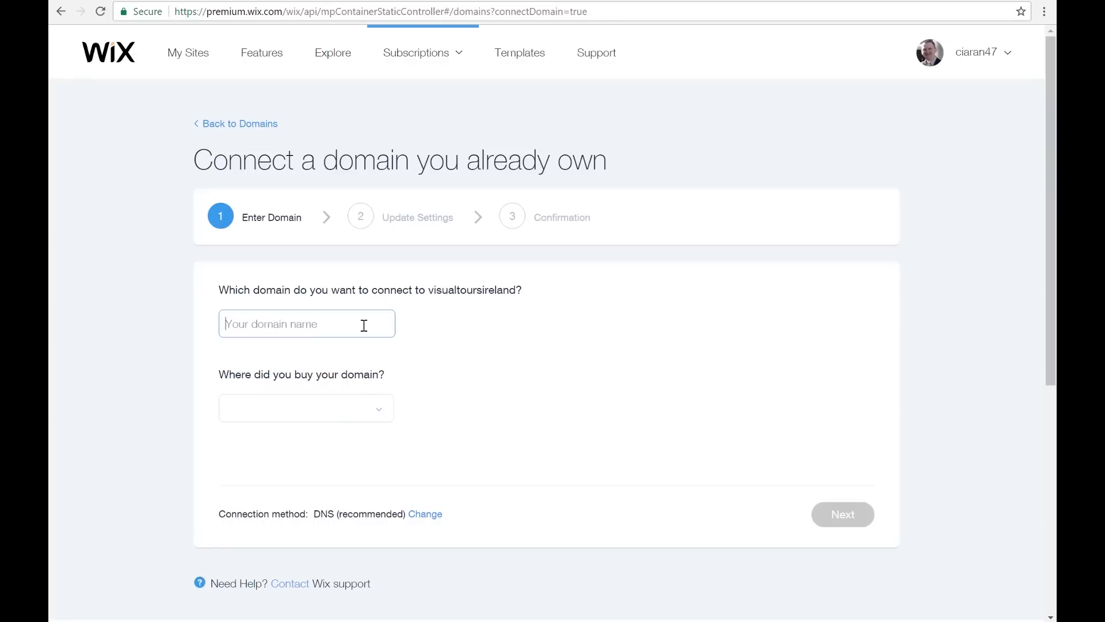
click(375, 410)
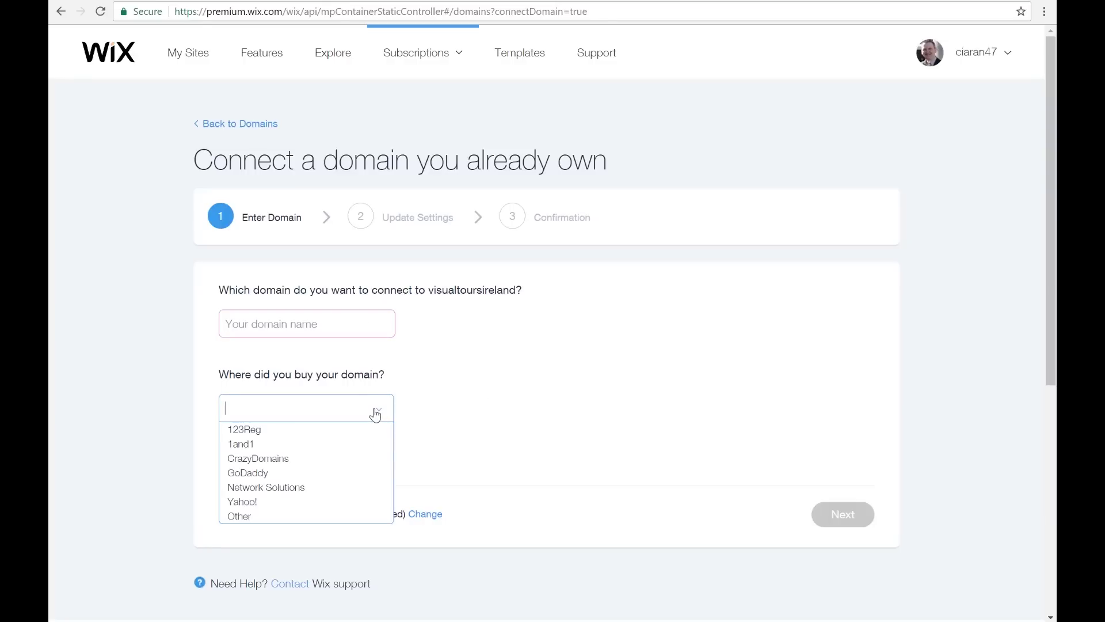
click(453, 461)
scroll(455, 457, down, 5)
scroll(455, 458, up, 5)
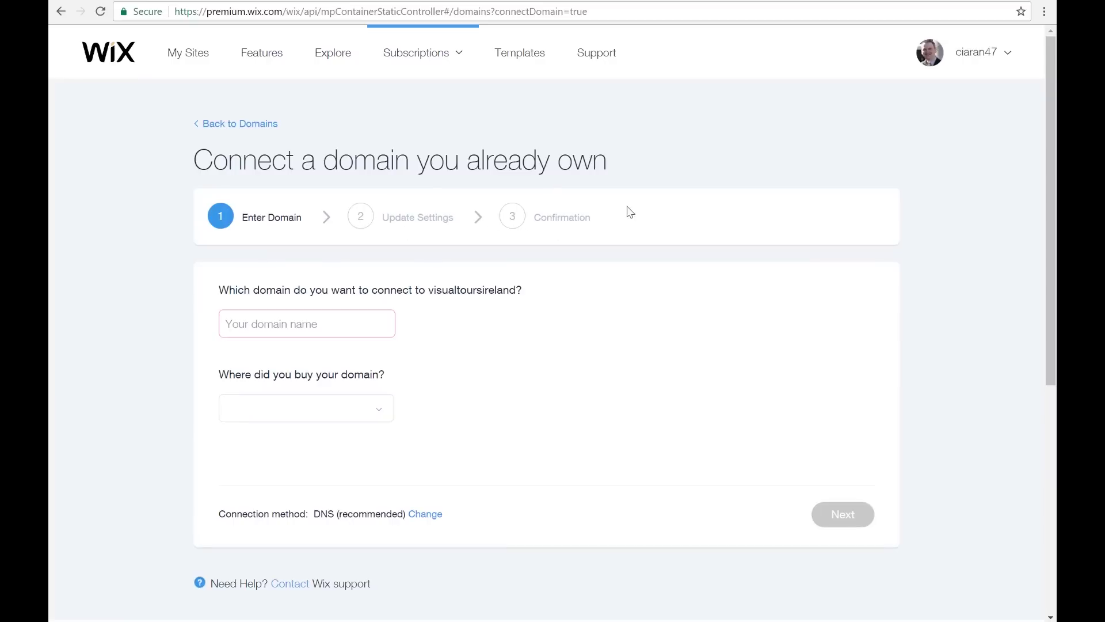
click(200, 66)
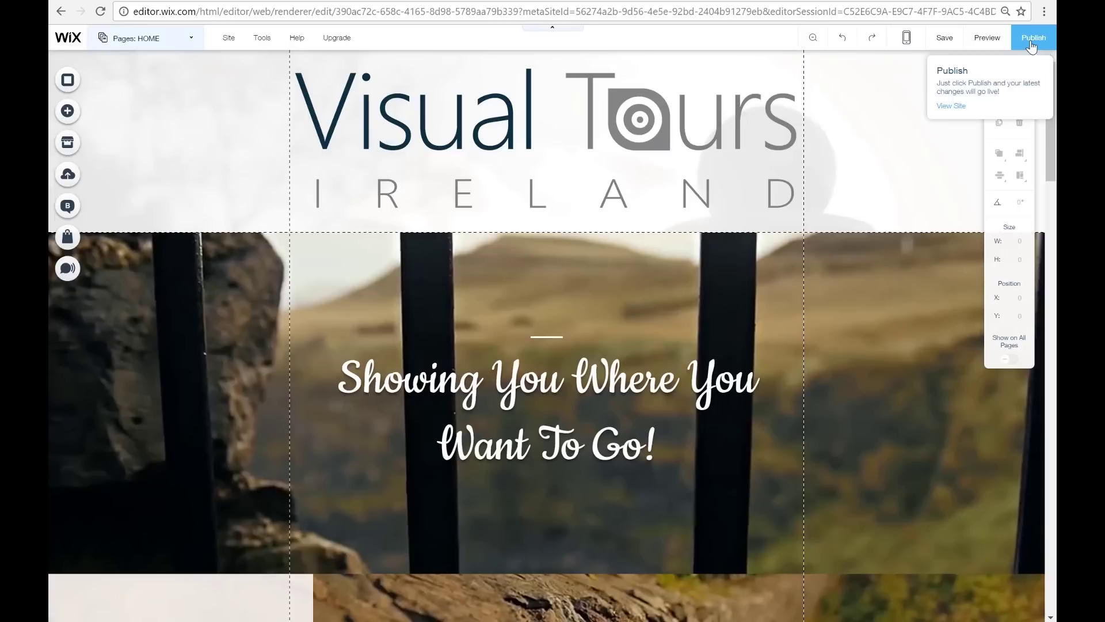
Publish the Visual Tours Ireland site from the Editor and dismiss the publication confirmation.
click(1031, 46)
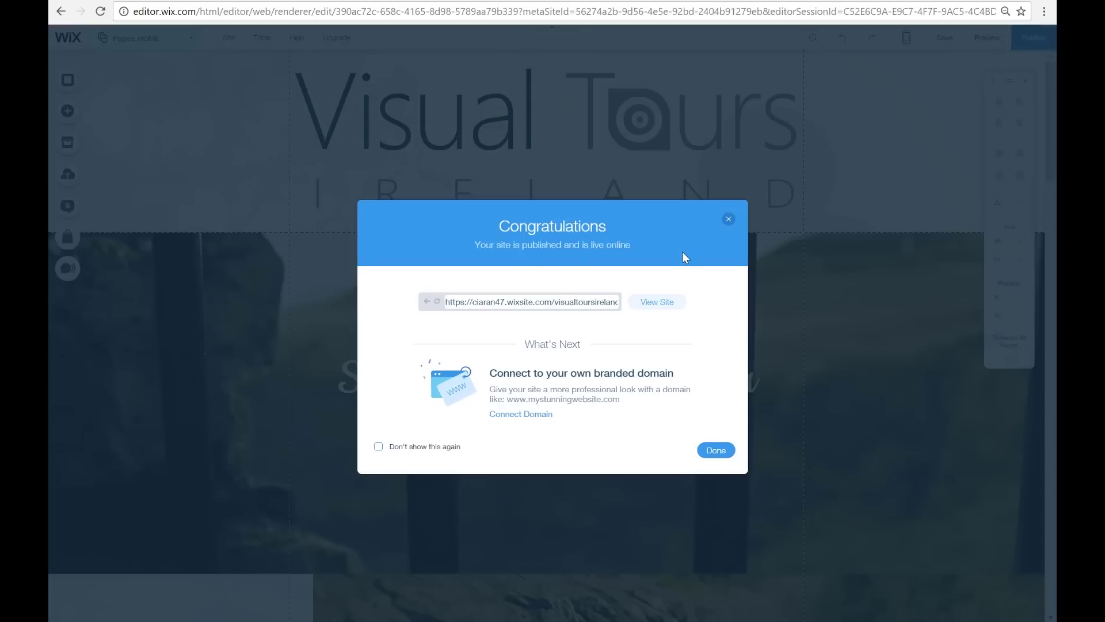
click(712, 450)
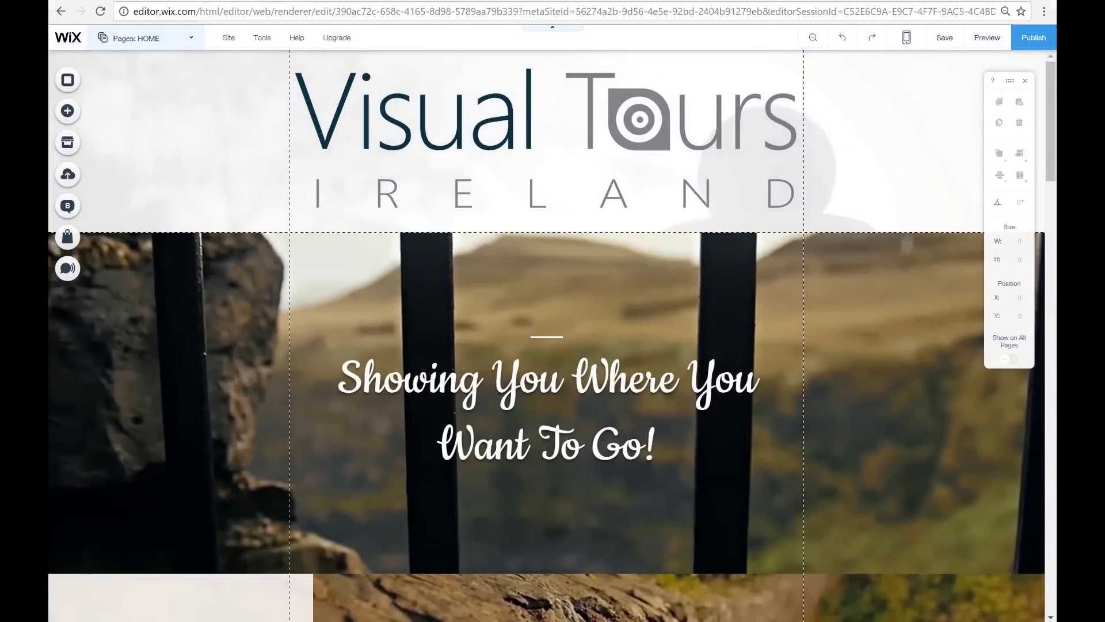
key(ctrl+t)
key(ctrl+w)
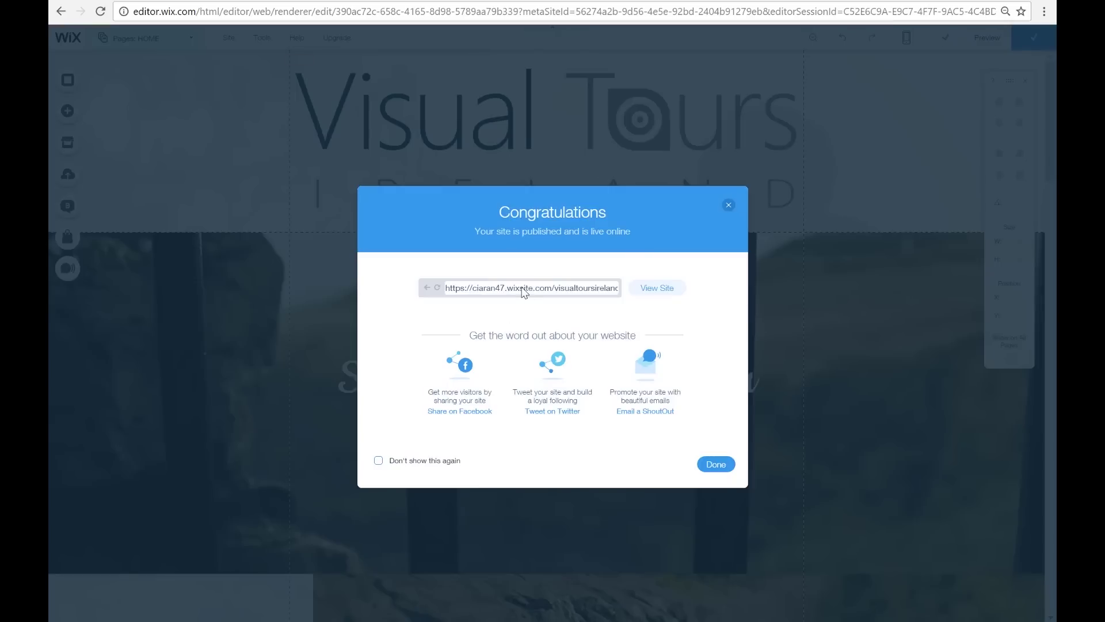
Copy the published site's address from the publication confirmation and open it in a new browser tab.
double_click(521, 288)
triple_click(575, 294)
key(ctrl+c)
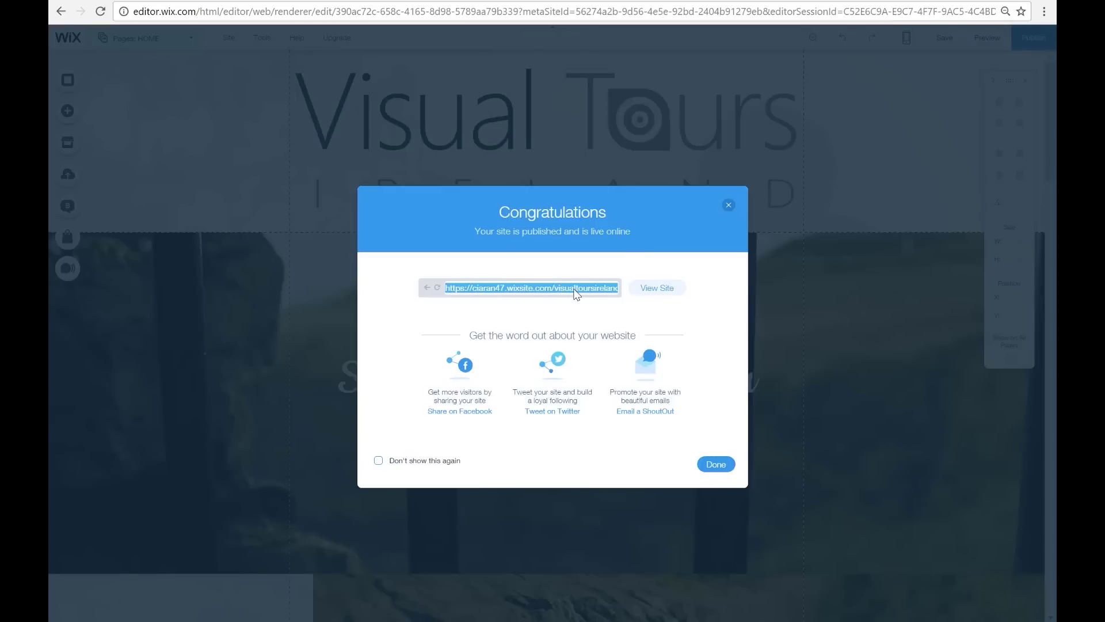
key(ctrl+t)
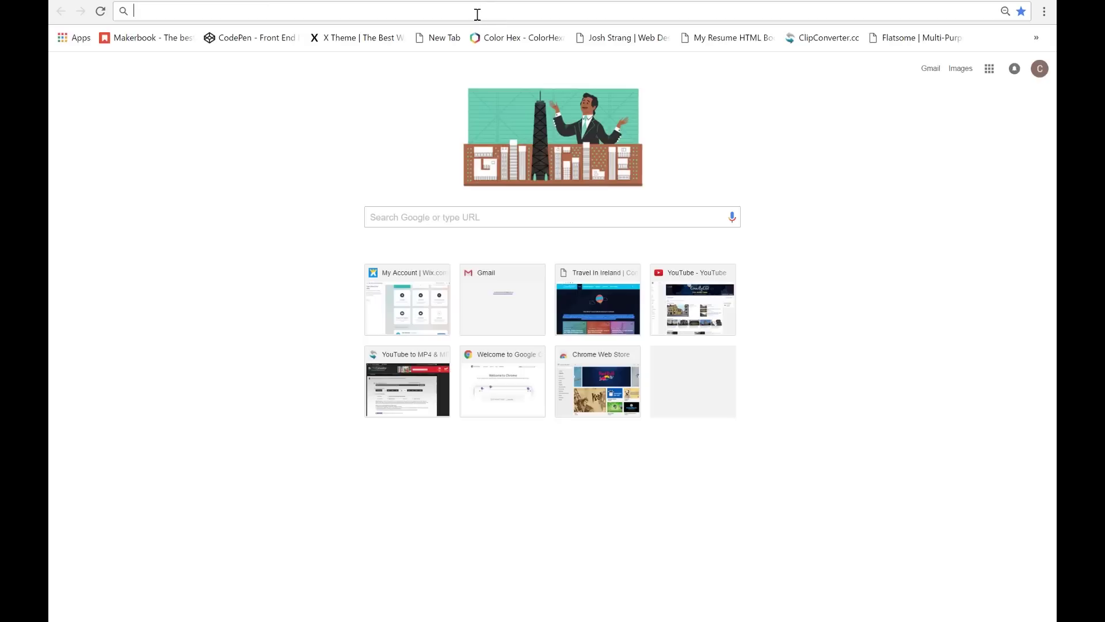
key(ctrl+v)
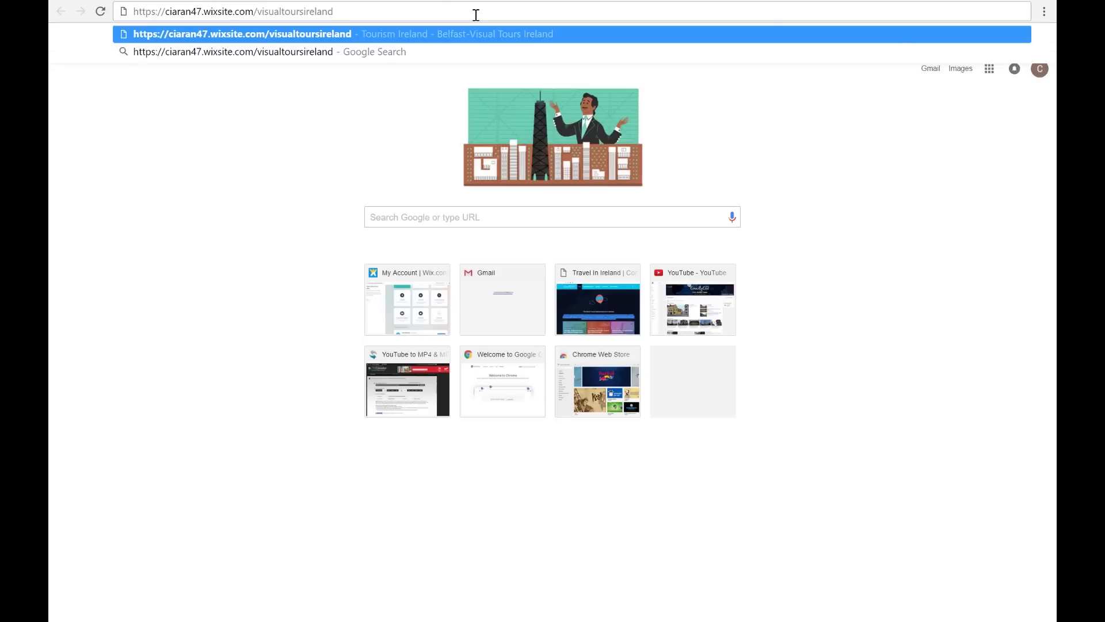
key(Return)
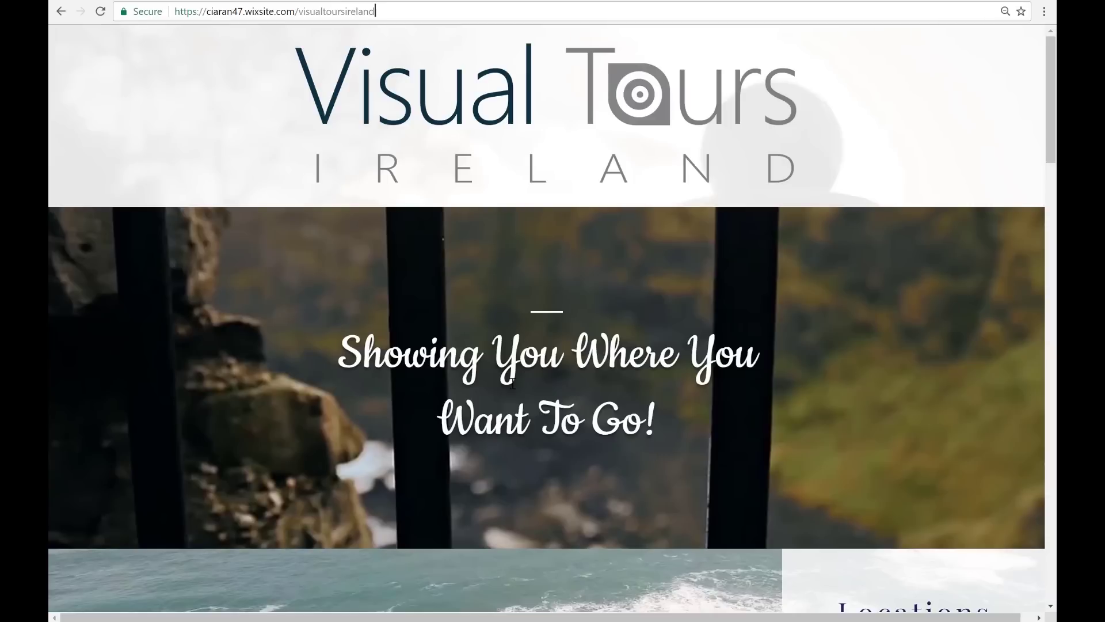
Look through the live Visual Tours Ireland homepage down to the gallery and social links, and return towards its beginning.
scroll(584, 376, down, 10)
scroll(583, 376, down, 15)
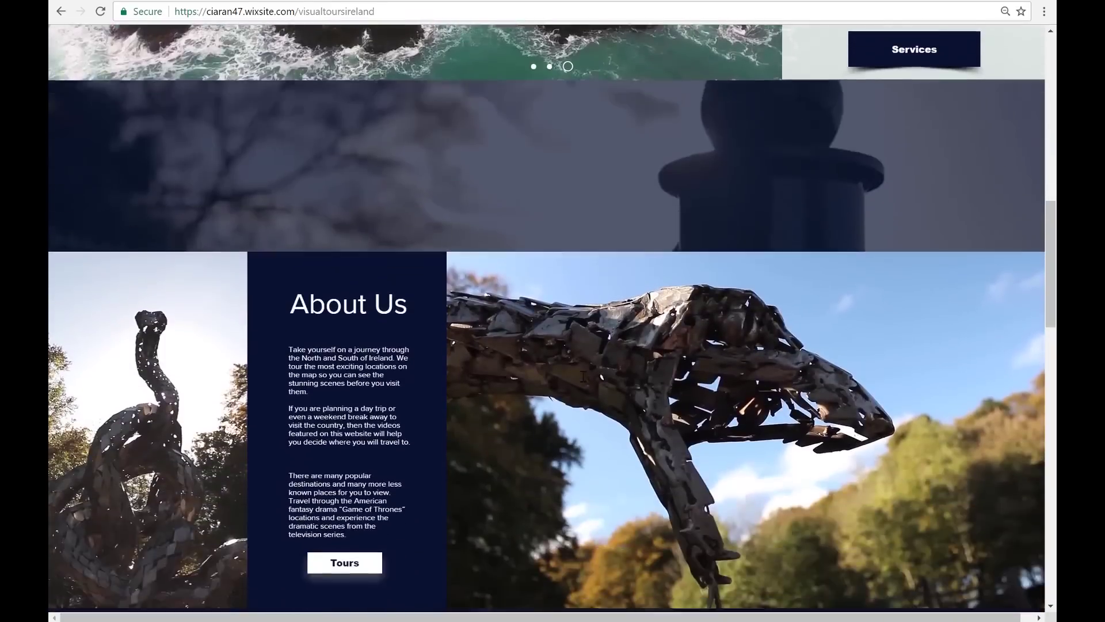
scroll(583, 376, down, 4)
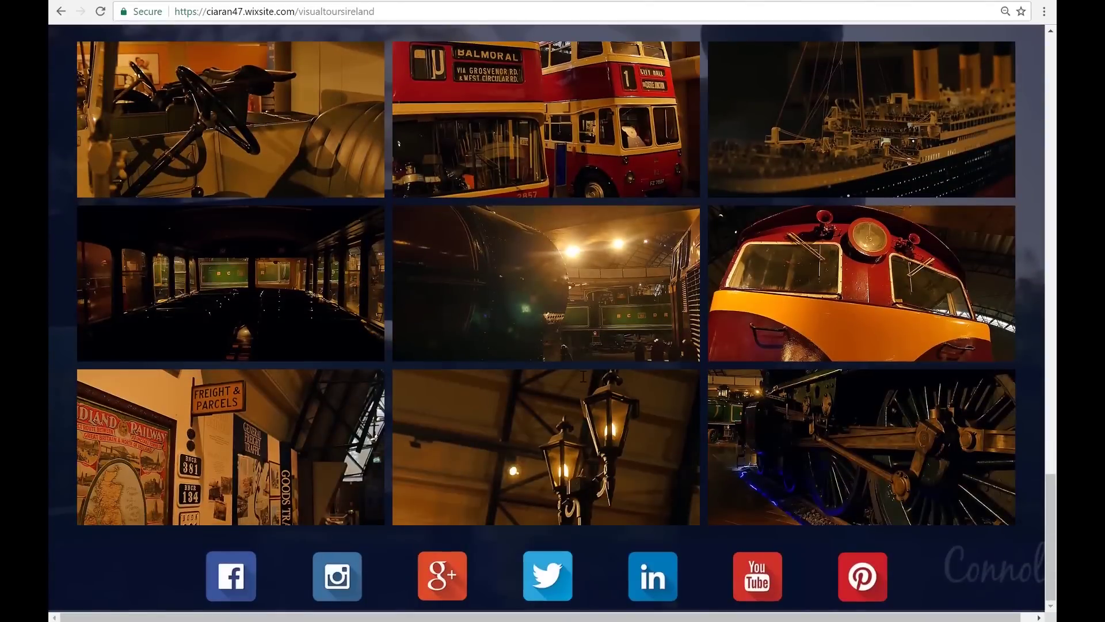
scroll(583, 376, up, 18)
scroll(583, 376, up, 10)
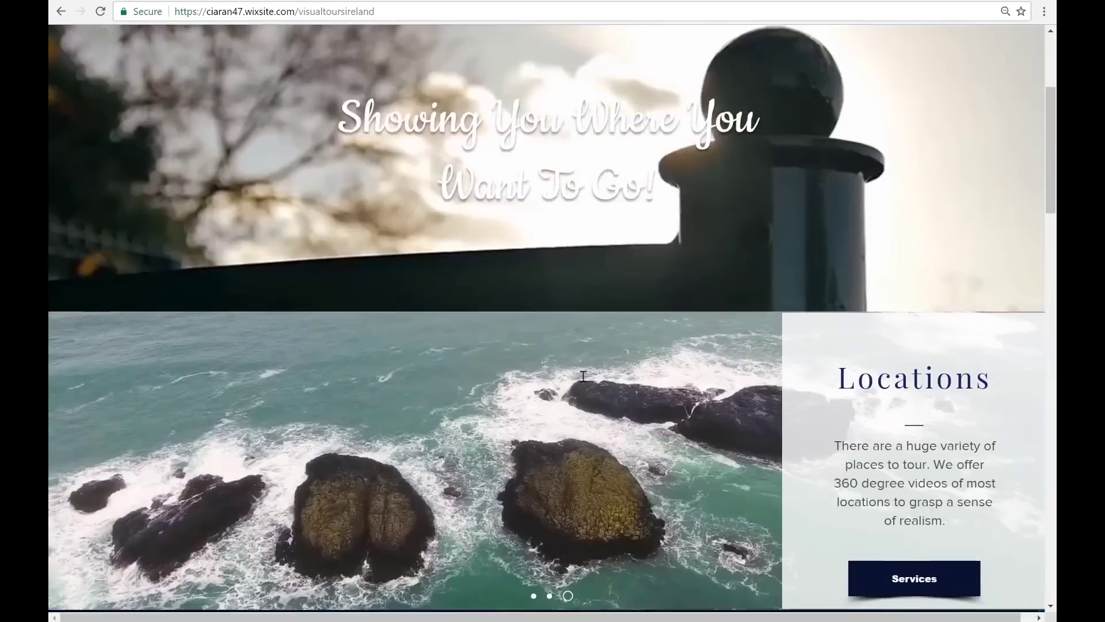